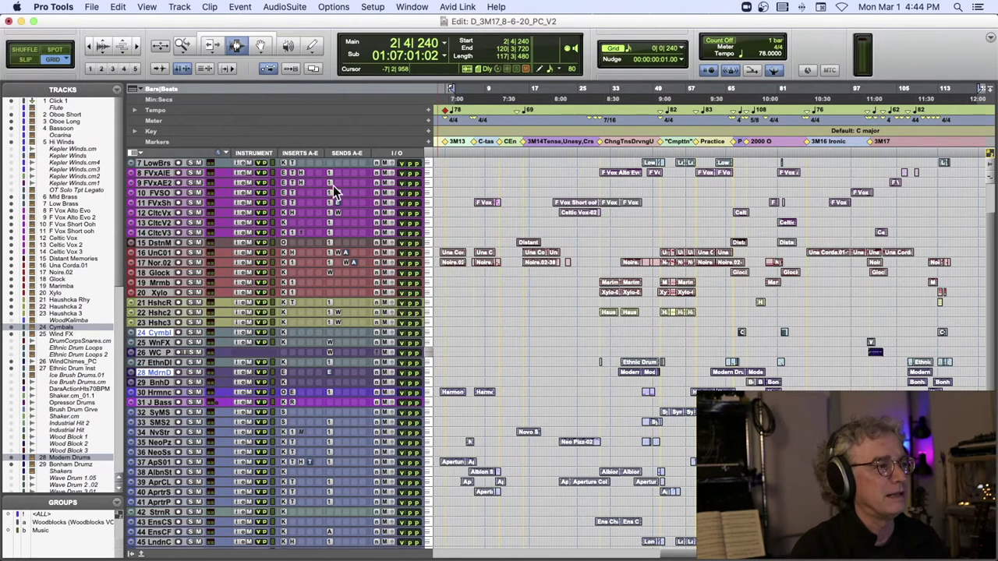
Step: Record-enable the Oboe Short, Oboe Long and Hi Winds tracks one at a time to audition their sounds
scroll(334, 194, "up", 6)
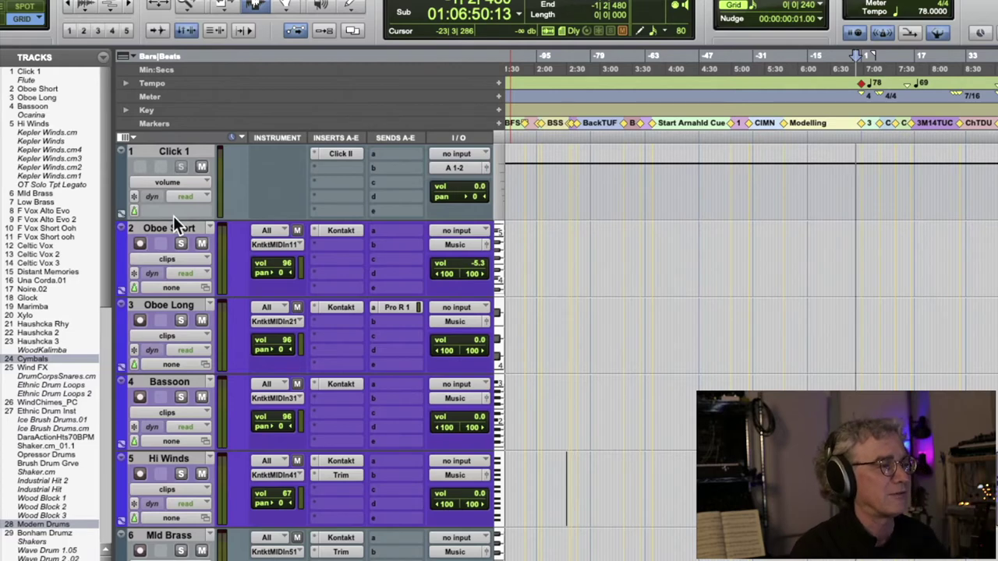
scroll(173, 216, "down", 3)
scroll(173, 216, "up", 3)
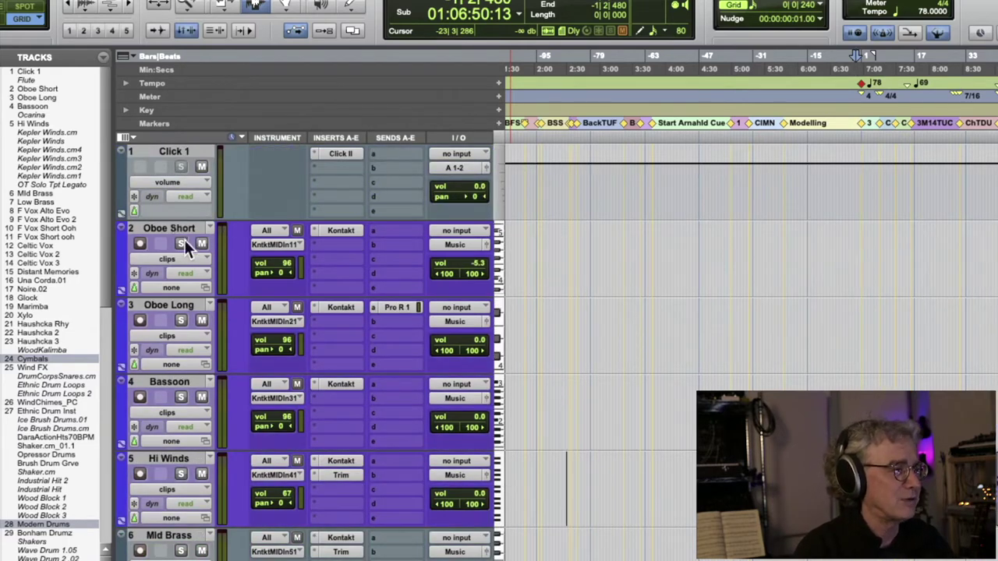
scroll(179, 237, "right", 2)
scroll(183, 234, "left", 2)
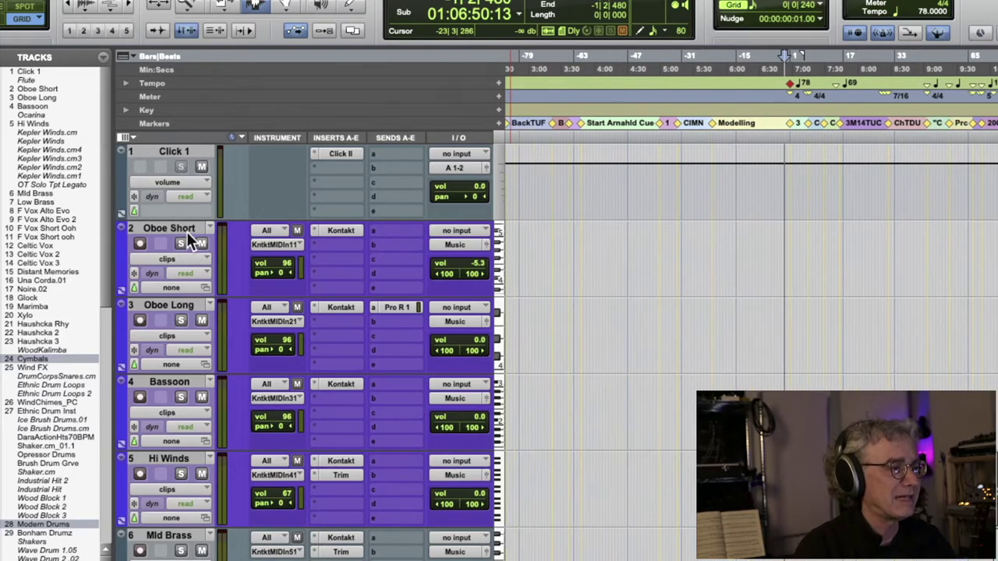
scroll(186, 232, "left", 2)
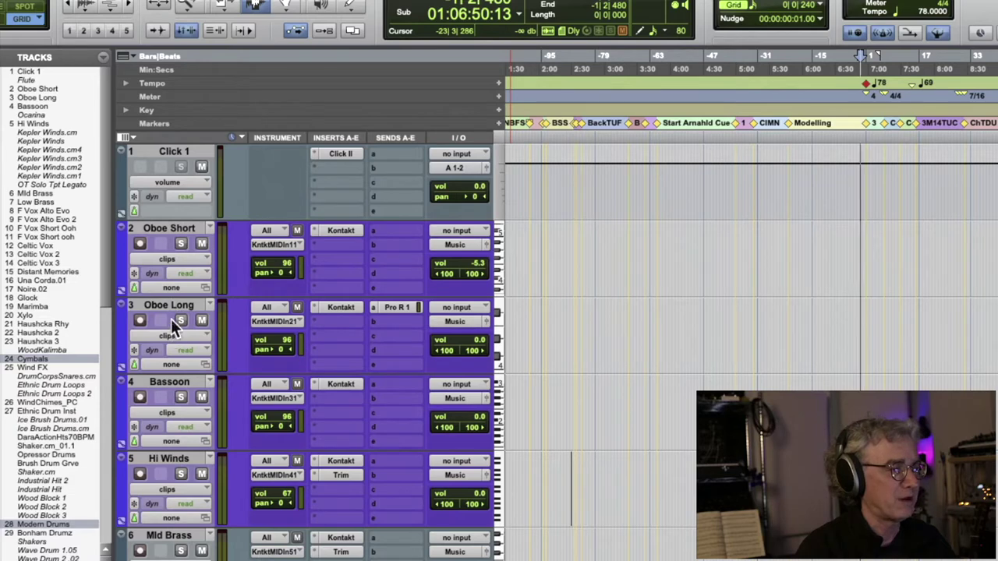
left_click(140, 243)
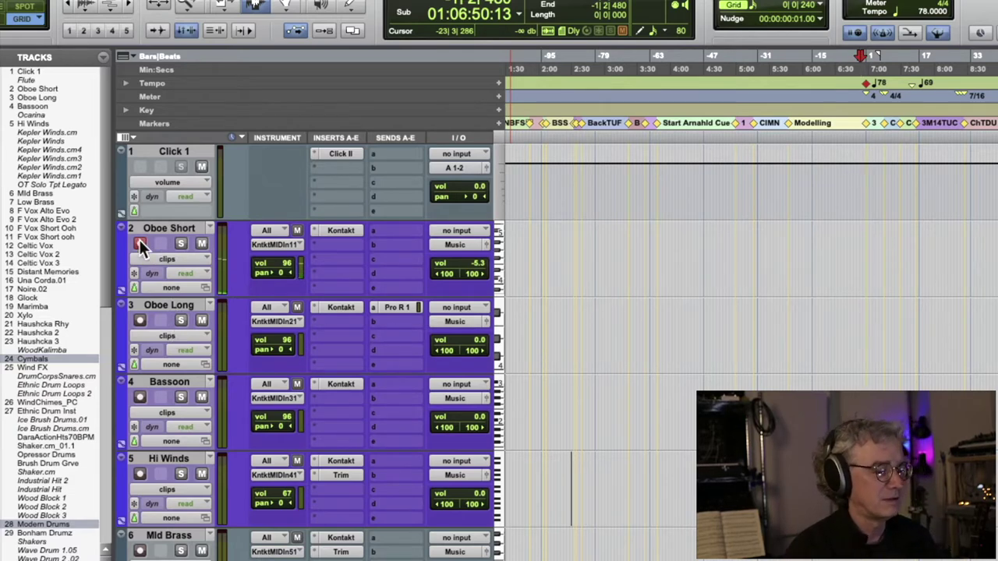
left_click(140, 321)
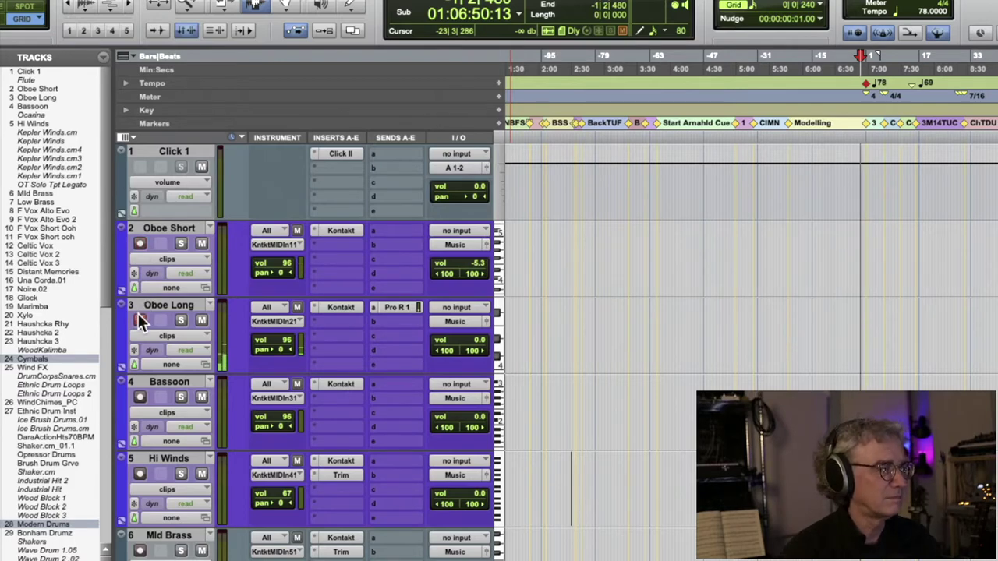
scroll(138, 321, "down", 10)
scroll(138, 313, "up", 10)
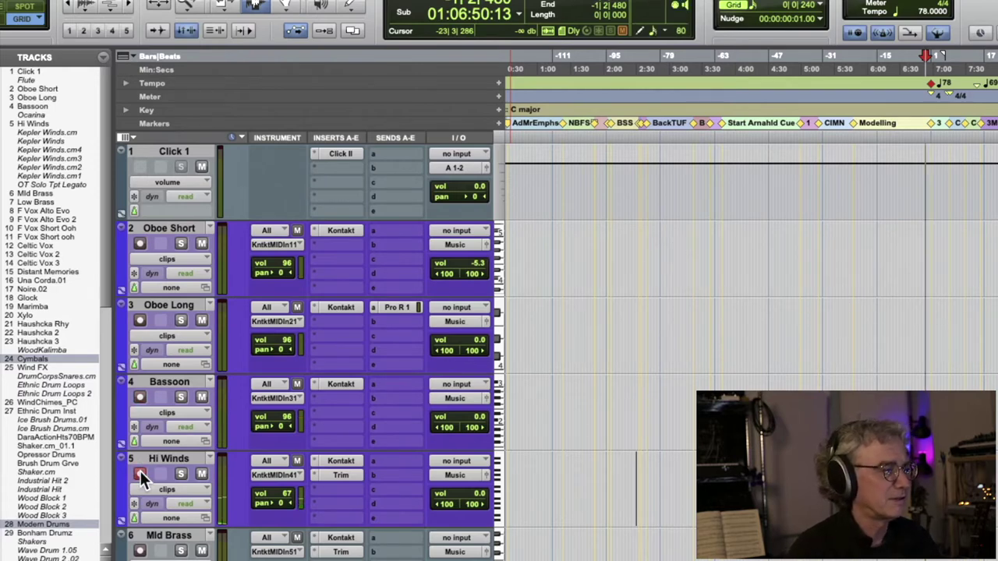
Step: Audition the brass sounds by record-enabling the Mid Brass track, followed by the Low Brass track
scroll(141, 471, "down", 3)
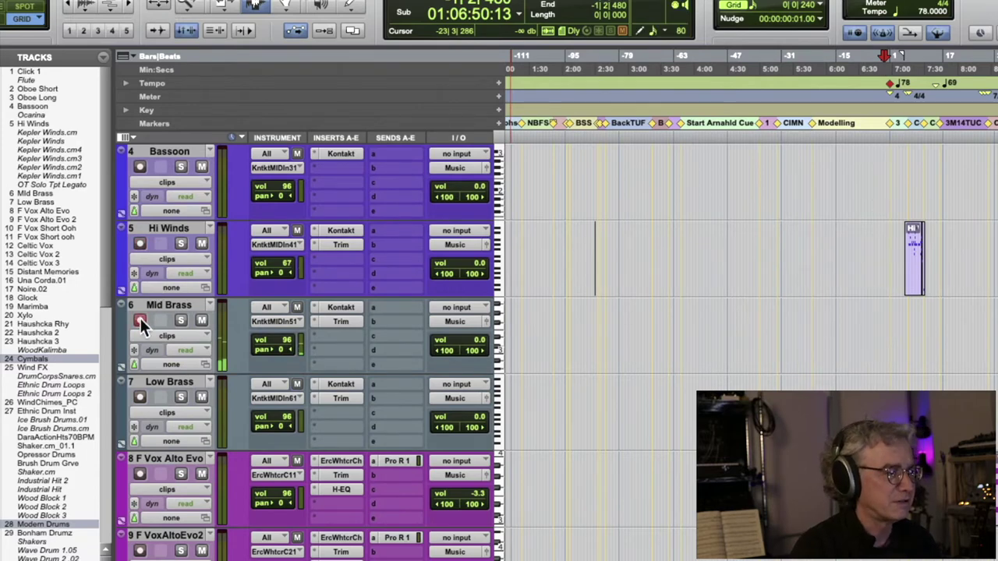
scroll(140, 328, "down", 4)
scroll(138, 340, "up", 3)
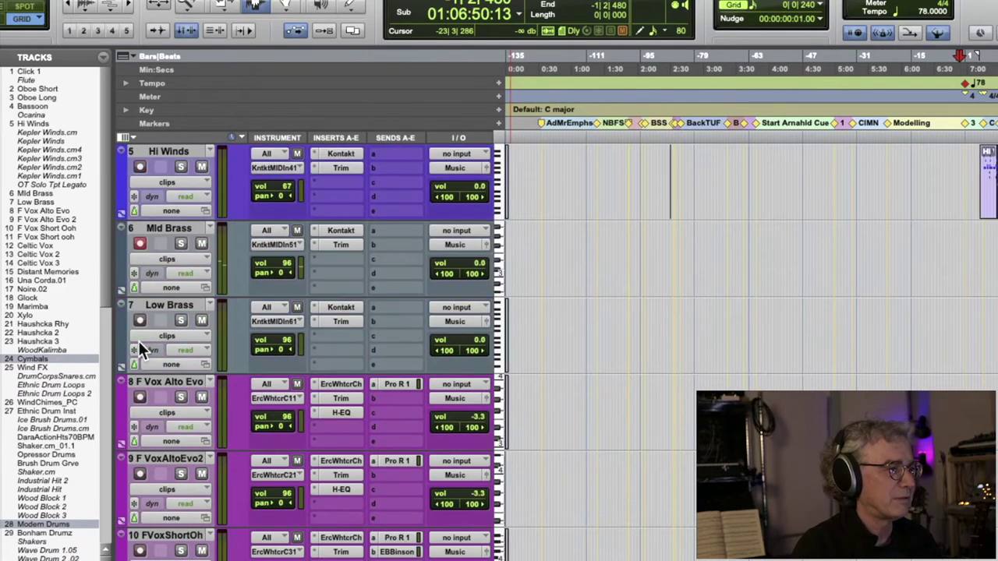
left_click(140, 320)
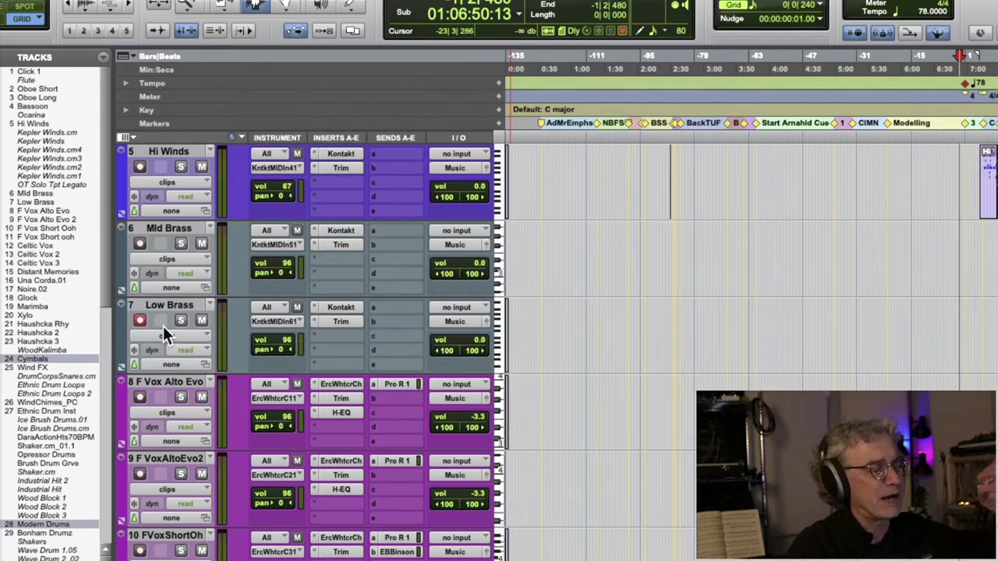
Step: Record-enable F Vox Alto Evo, followed by Distant Memories, to audition the vocal and Omnisphere sounds
scroll(163, 326, "down", 3)
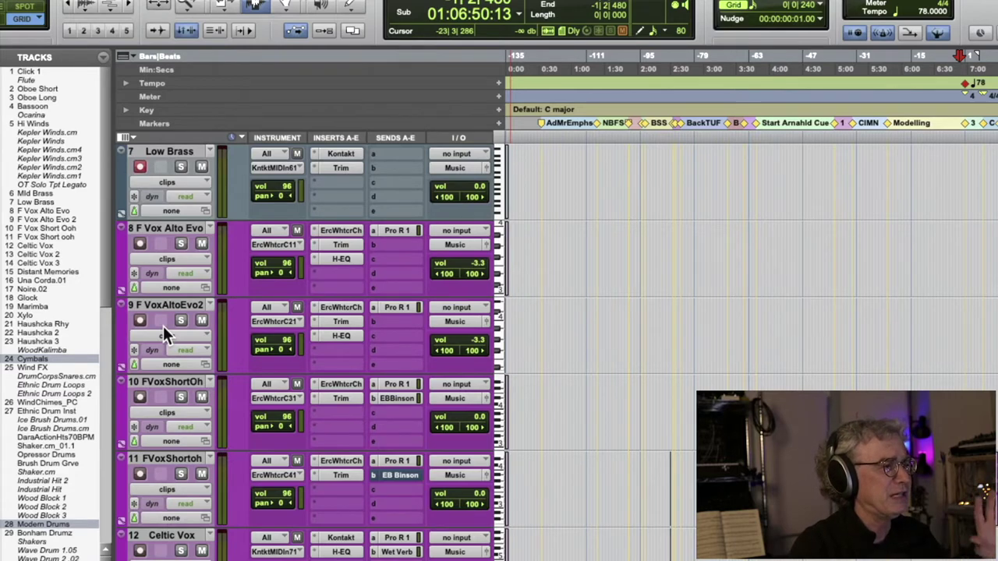
left_click(138, 243)
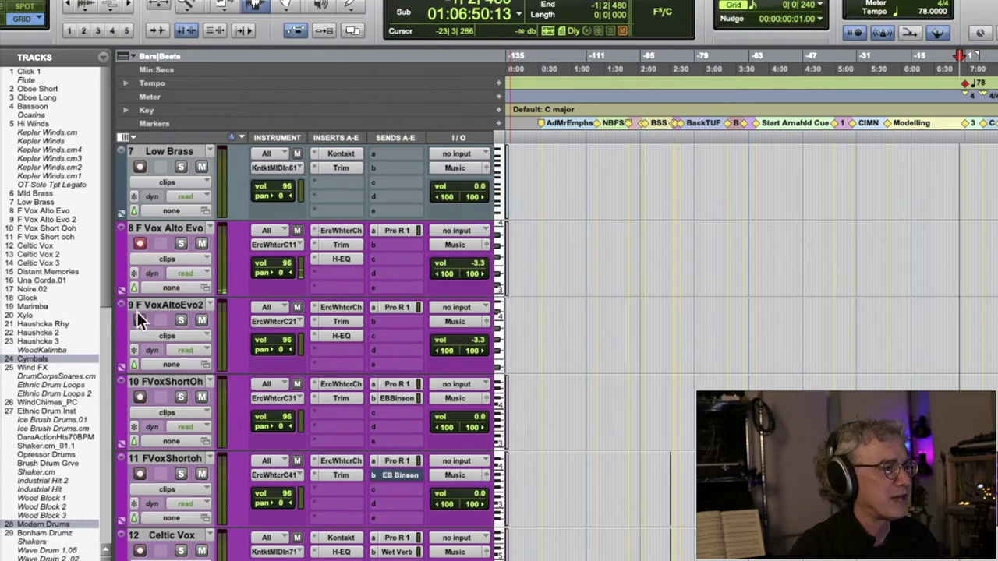
scroll(138, 319, "down", 3)
scroll(138, 319, "down", 4)
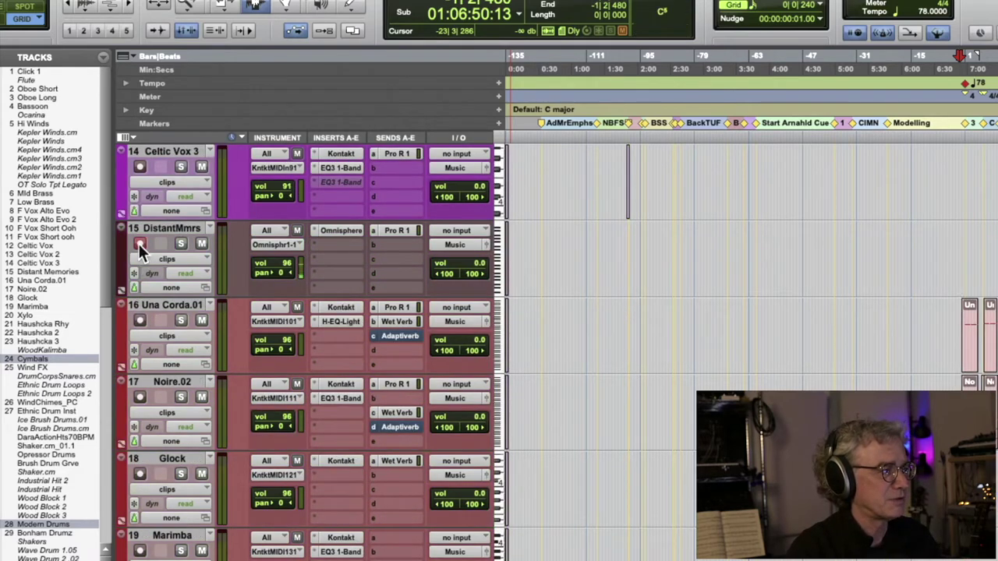
Step: Record-enable the Una Corda.01, Noire.02 and Glock tracks one at a time to audition their sounds
left_click(143, 319)
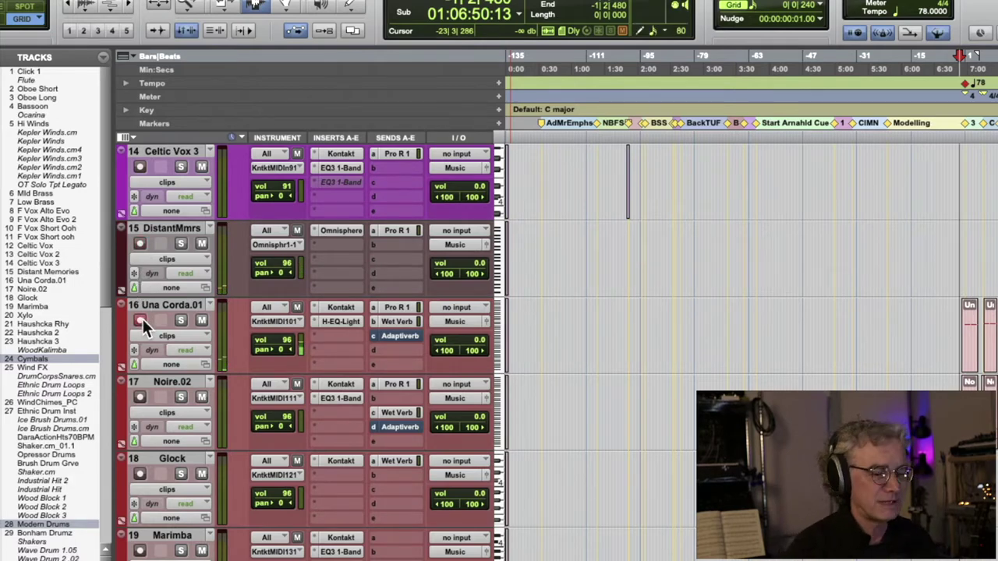
left_click(135, 391)
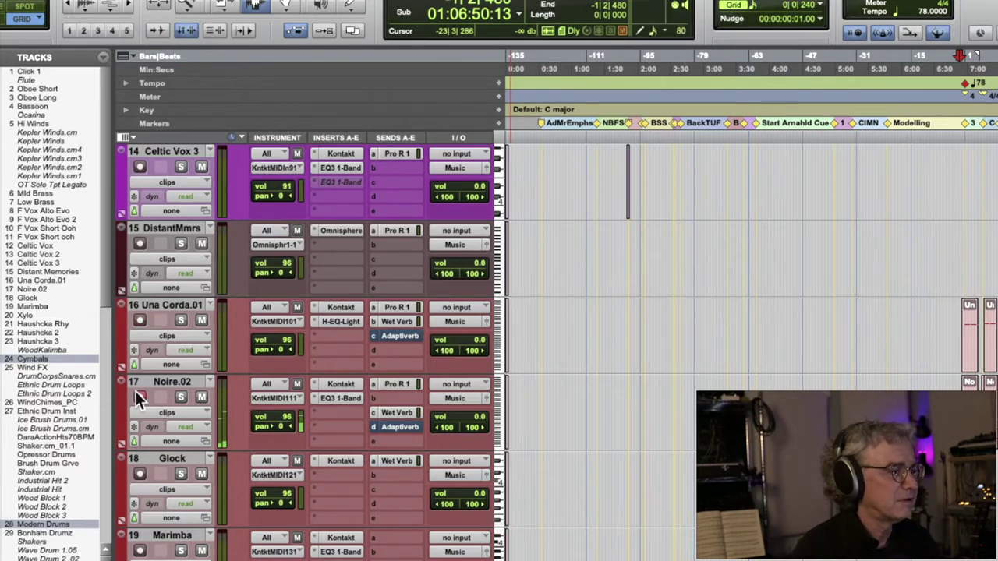
scroll(135, 391, "up", 4)
scroll(135, 391, "down", 5)
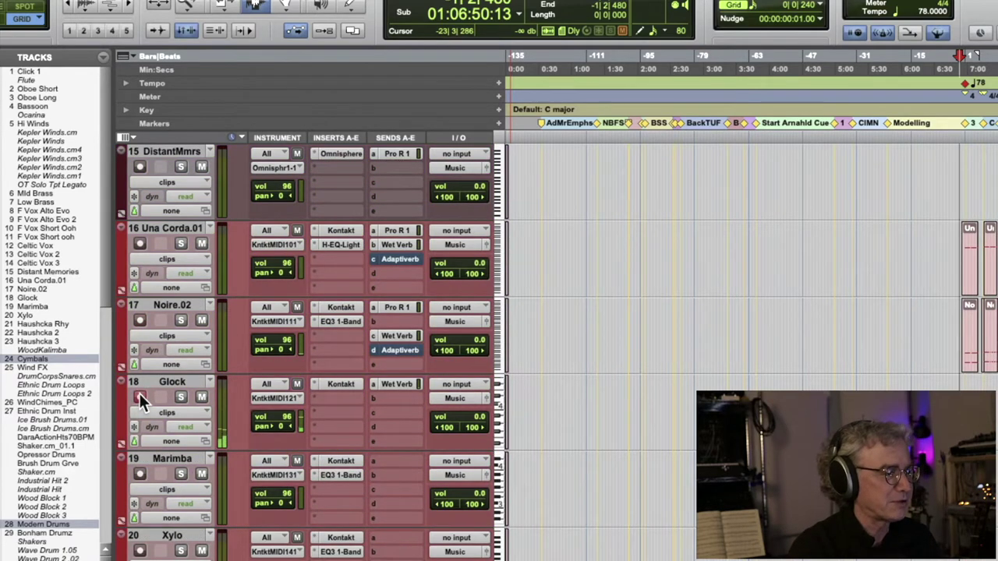
Step: Audition the Haushcka 2 and Harmonics instruments by record-enabling each track in turn
scroll(141, 443, "up", 1)
scroll(140, 444, "down", 5)
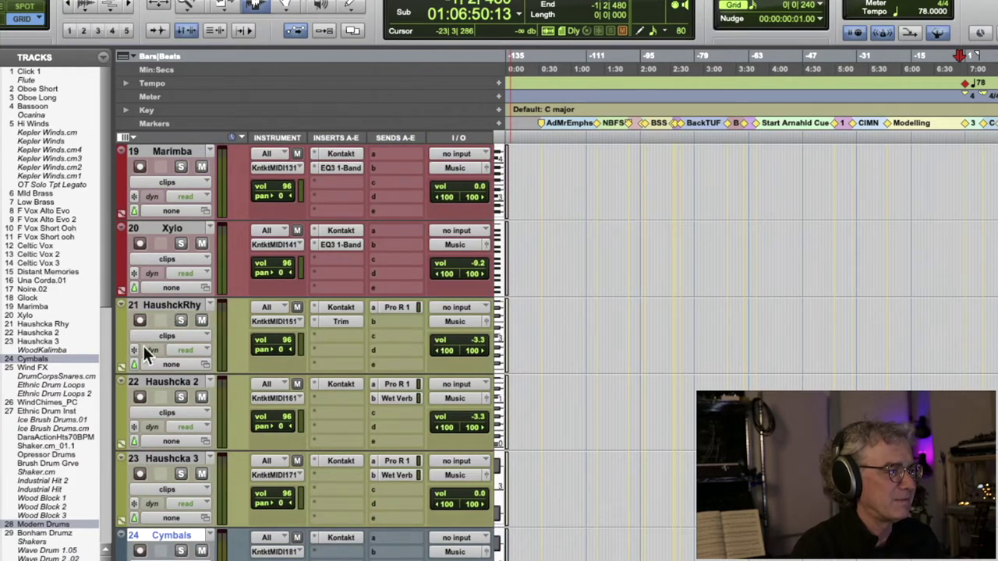
left_click(138, 395)
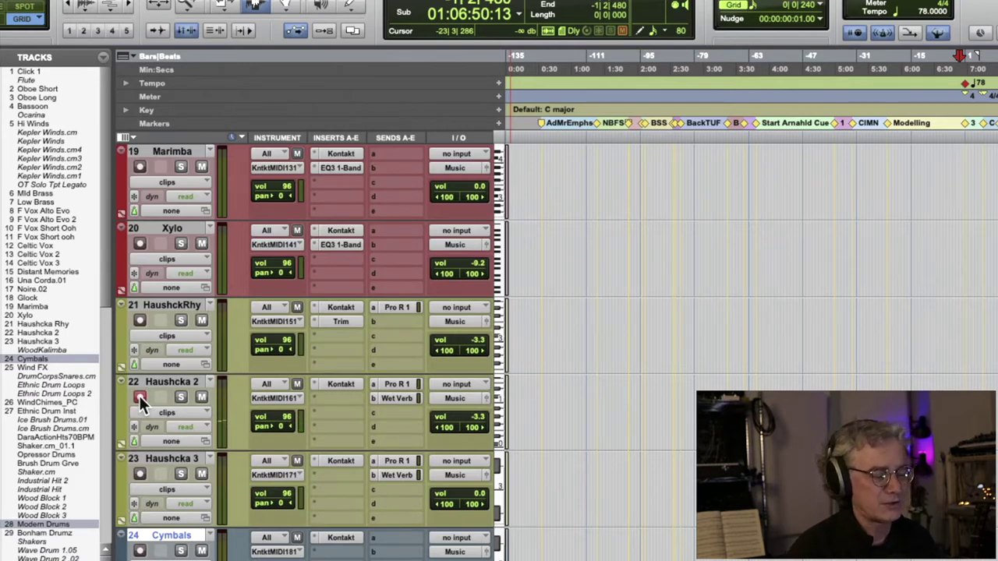
scroll(139, 396, "down", 5)
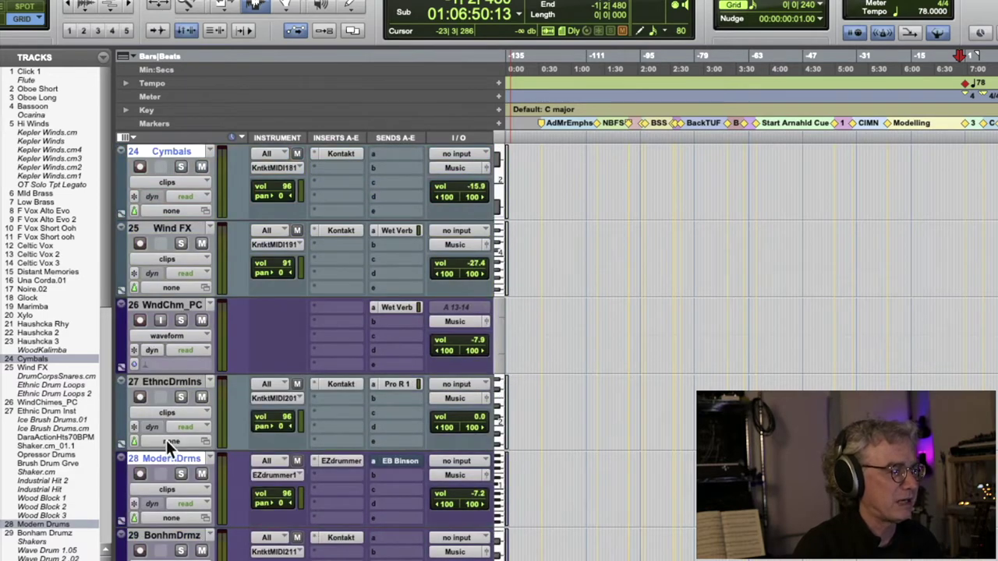
scroll(166, 439, "down", 3)
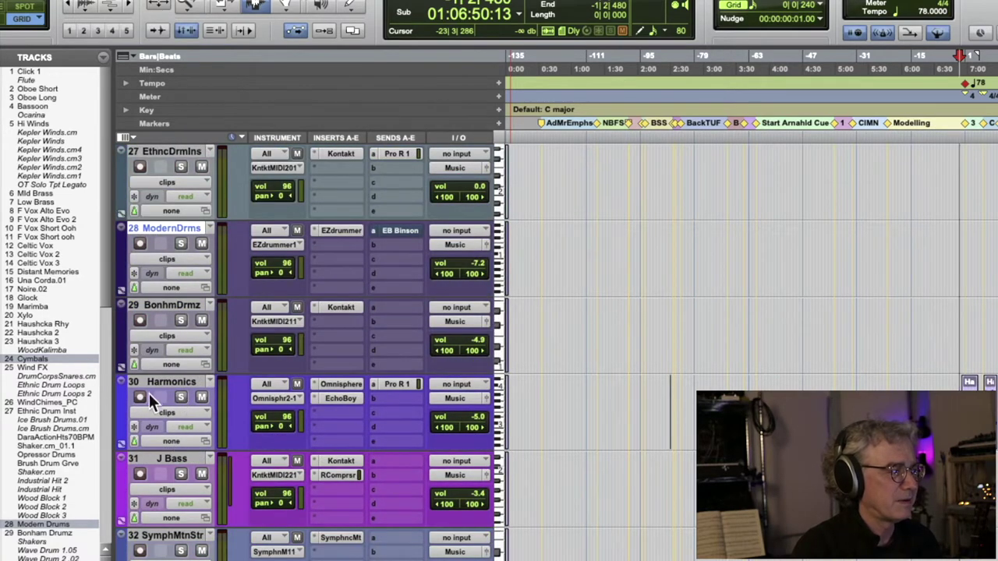
left_click(139, 396)
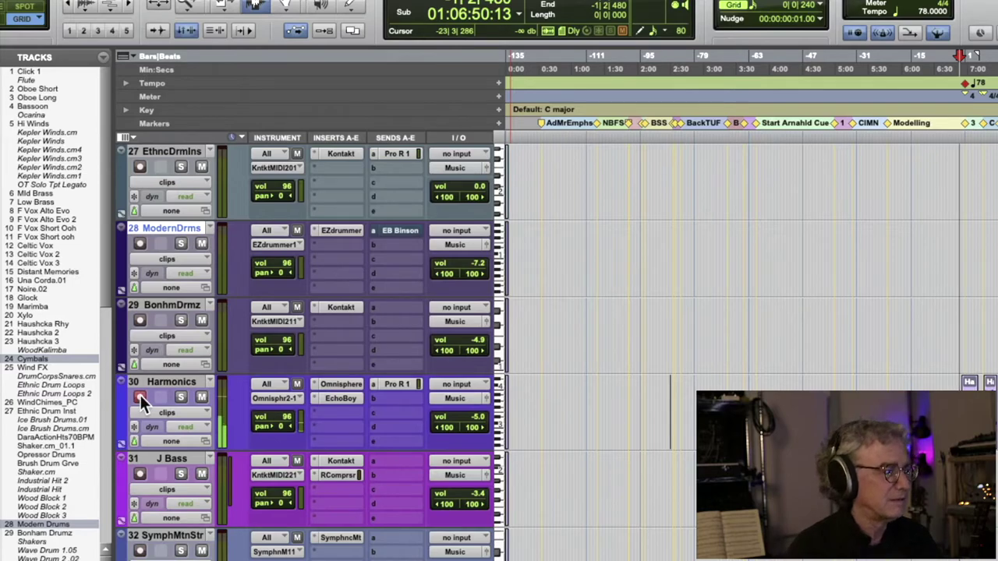
Step: Review the string tracks from Symphonic Motion Strings onward and record-enable the solo cello/violin track to audition it
scroll(140, 395, "down", 2)
scroll(140, 396, "down", 3)
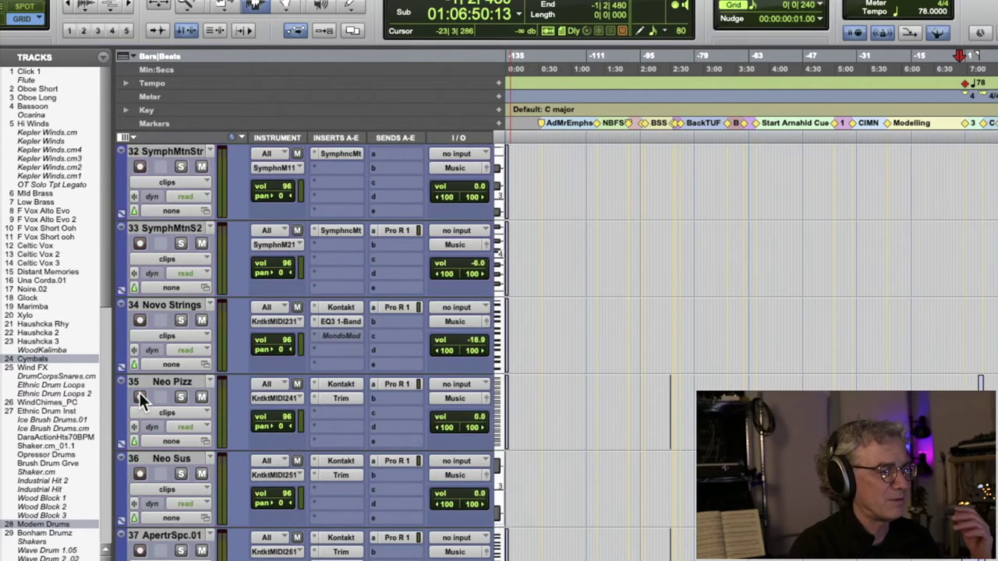
scroll(141, 395, "down", 3)
scroll(141, 395, "down", 3)
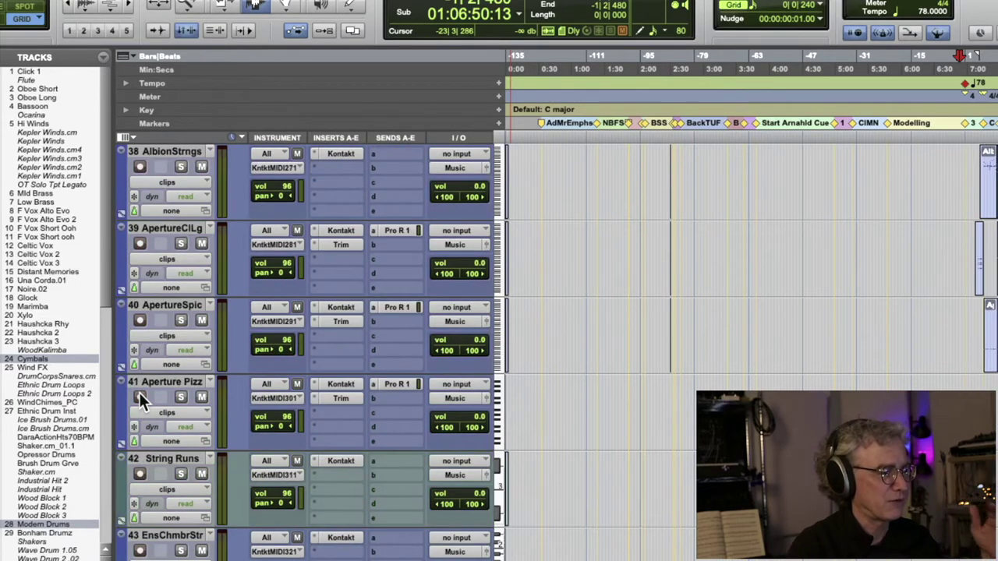
scroll(140, 398, "down", 2)
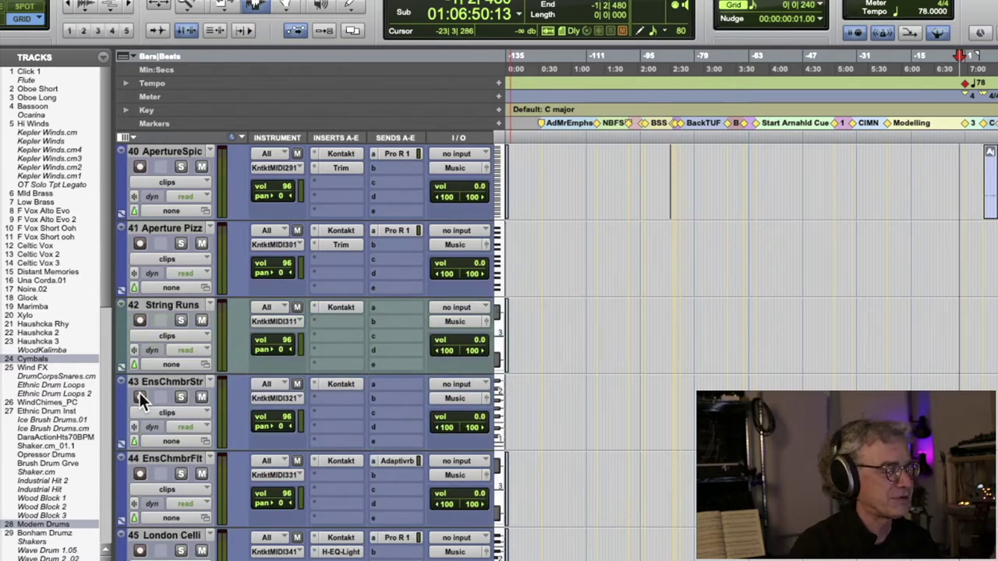
scroll(140, 397, "down", 5)
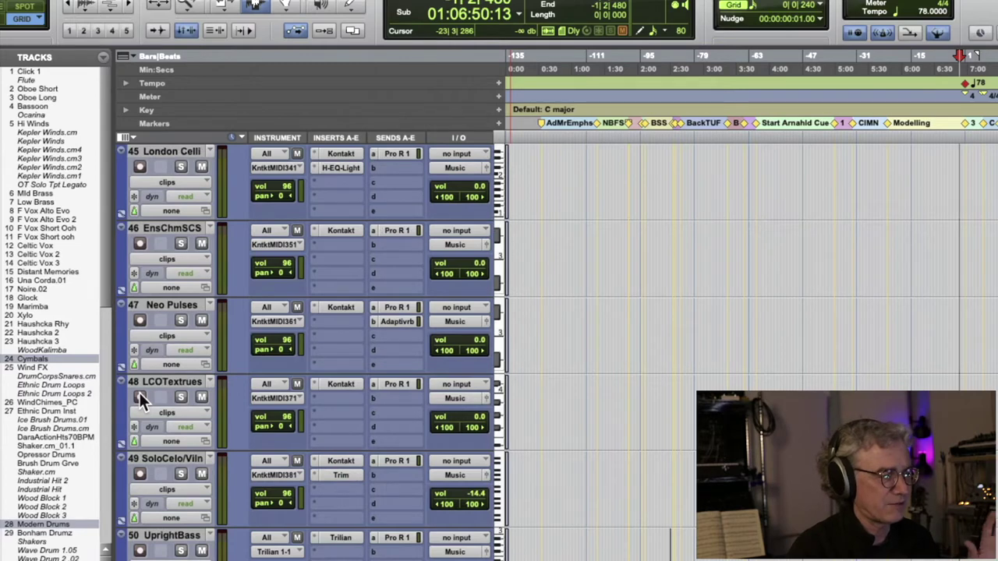
scroll(139, 392, "down", 1)
scroll(138, 392, "right", 3)
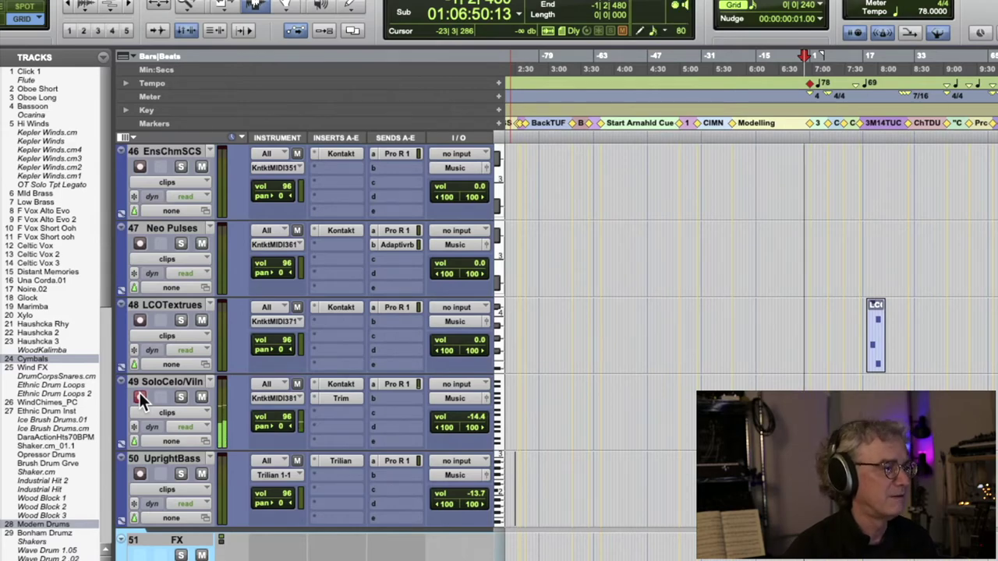
Step: Play the 3M13 cue from just before bar 1 until past the Cue End marker, and stop playback
scroll(140, 398, "down", 8)
scroll(139, 397, "left", 3)
scroll(140, 393, "up", 1)
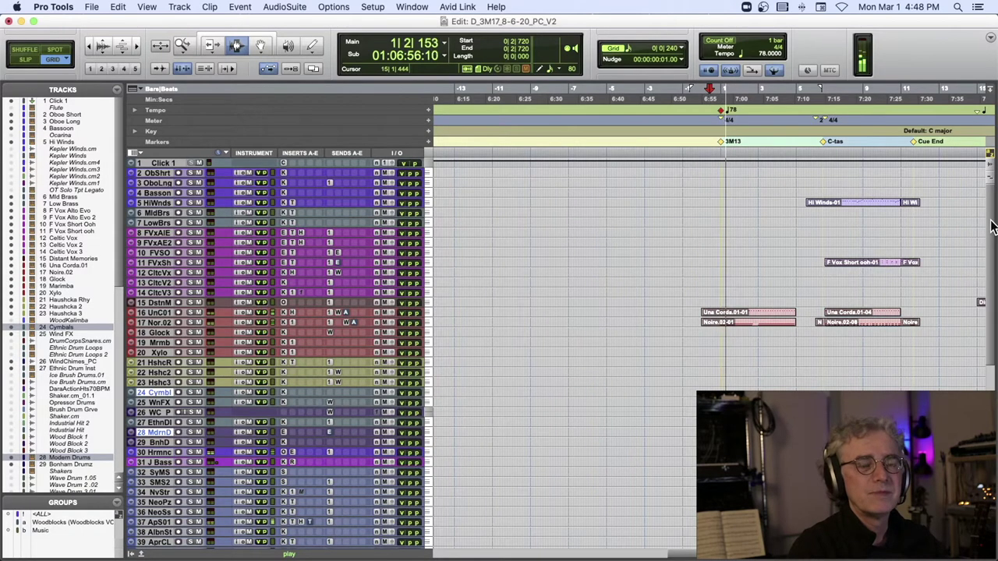
key("space")
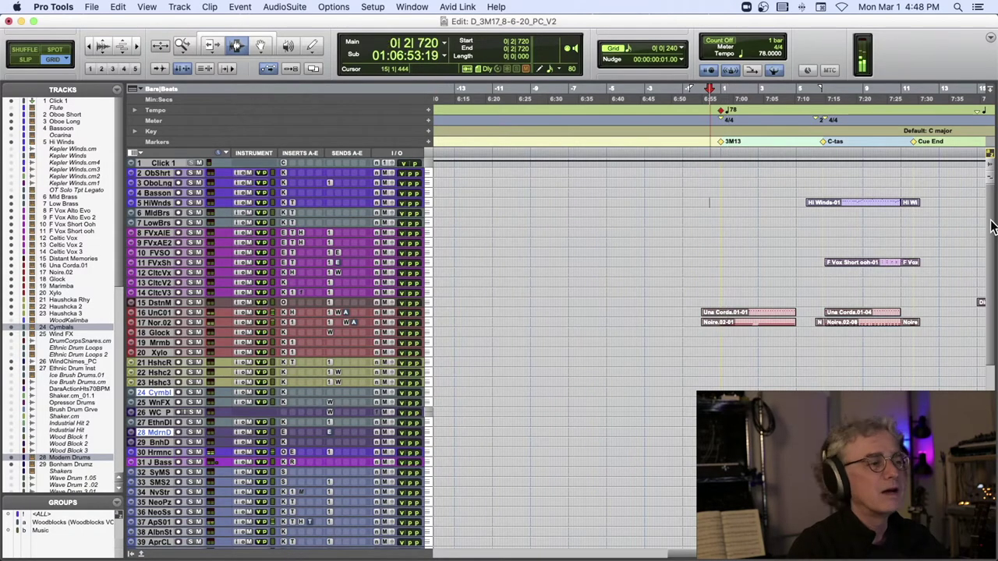
mouse_move(991, 226)
left_mouse_down()
mouse_move(984, 308)
mouse_move(990, 229)
left_mouse_up()
key("space")
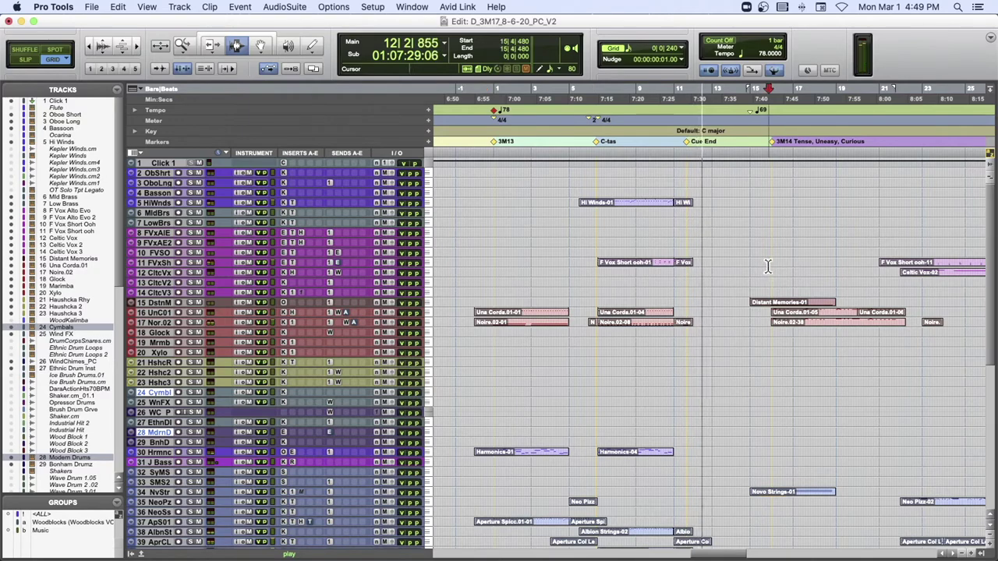
key("space")
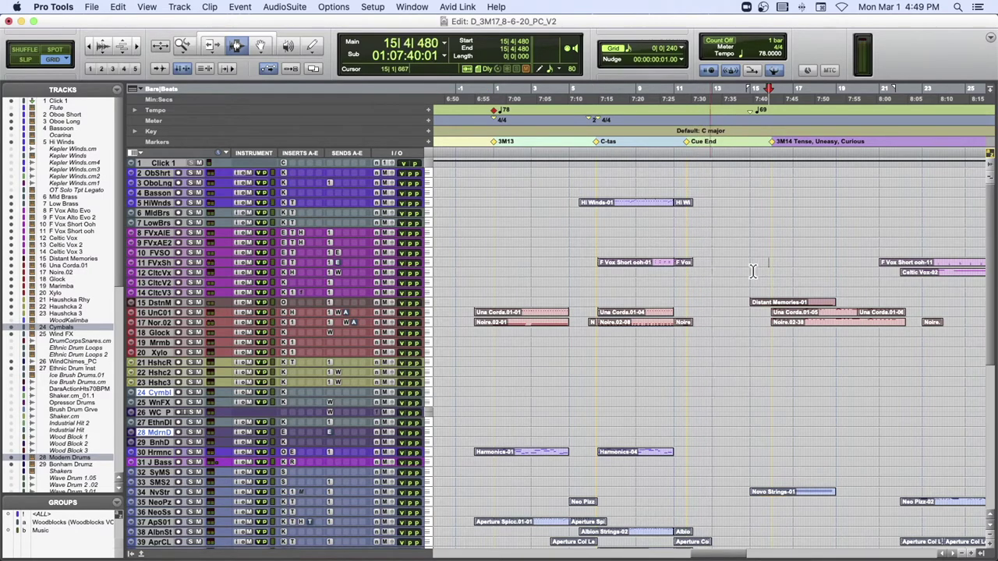
Step: Play from 15|4|480 through the 3M14 cue to the start of 3M16 Ironic, stop, and return to the 3M14 marker
key("space")
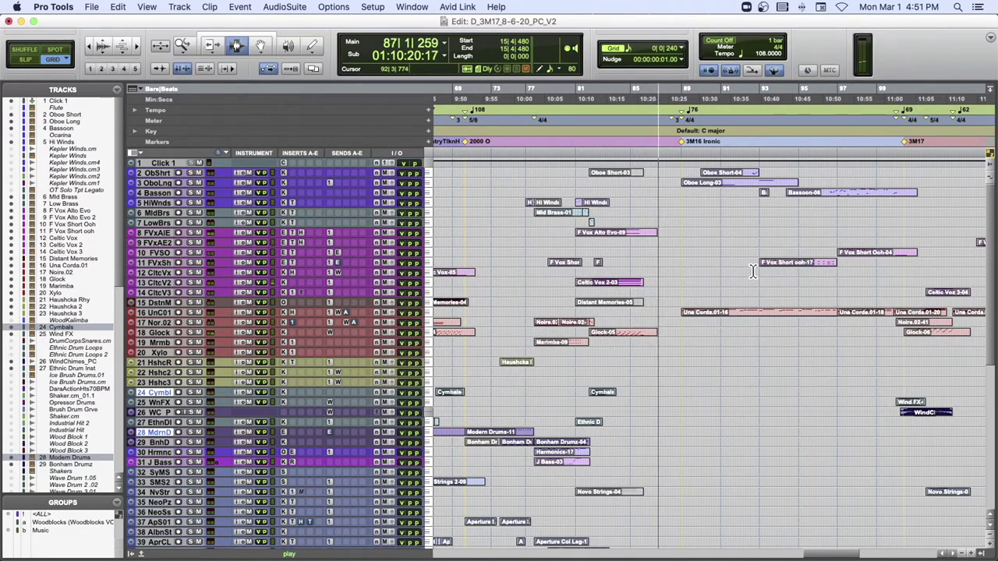
key("space")
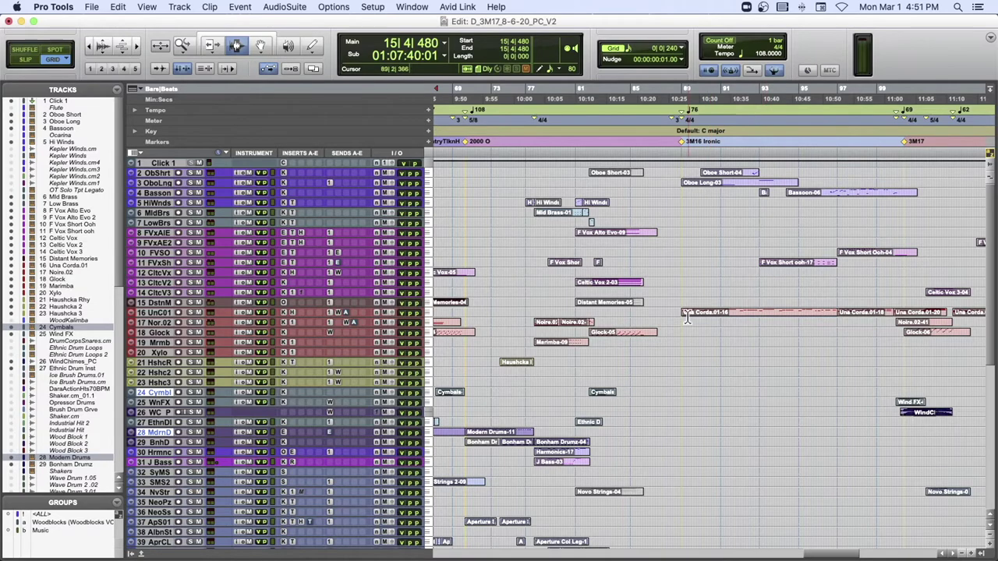
scroll(743, 316, "left", 15)
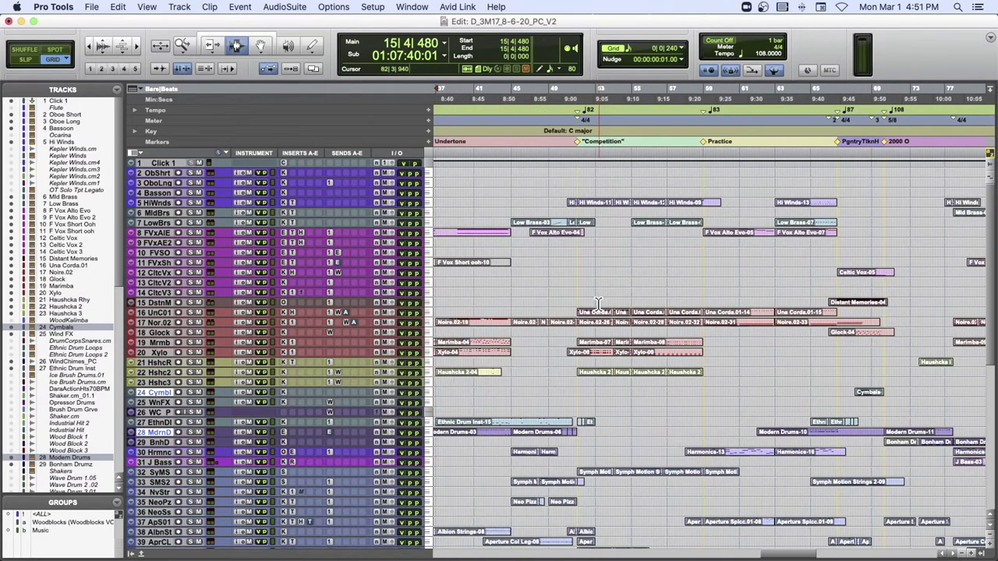
scroll(598, 304, "left", 12)
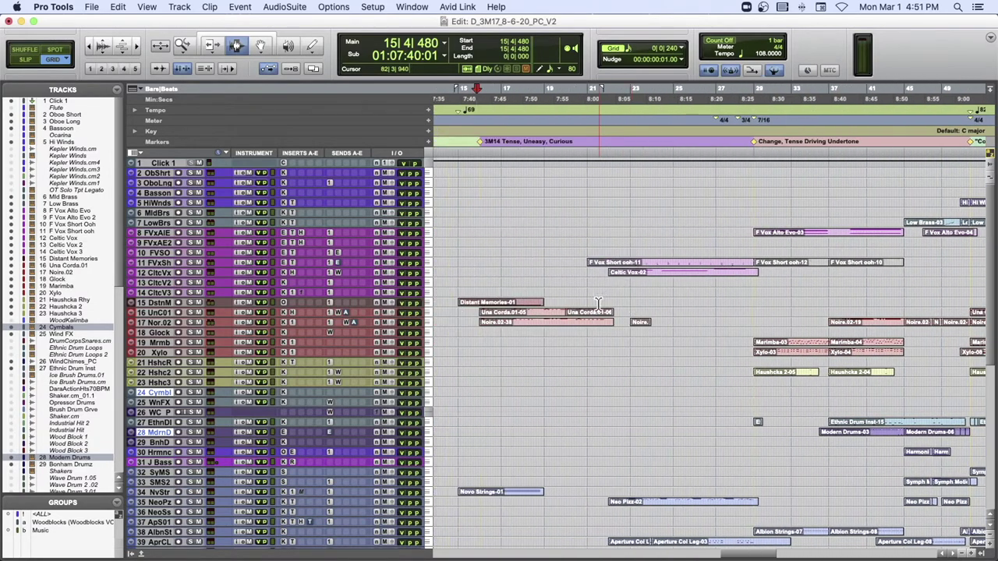
scroll(598, 304, "left", 4)
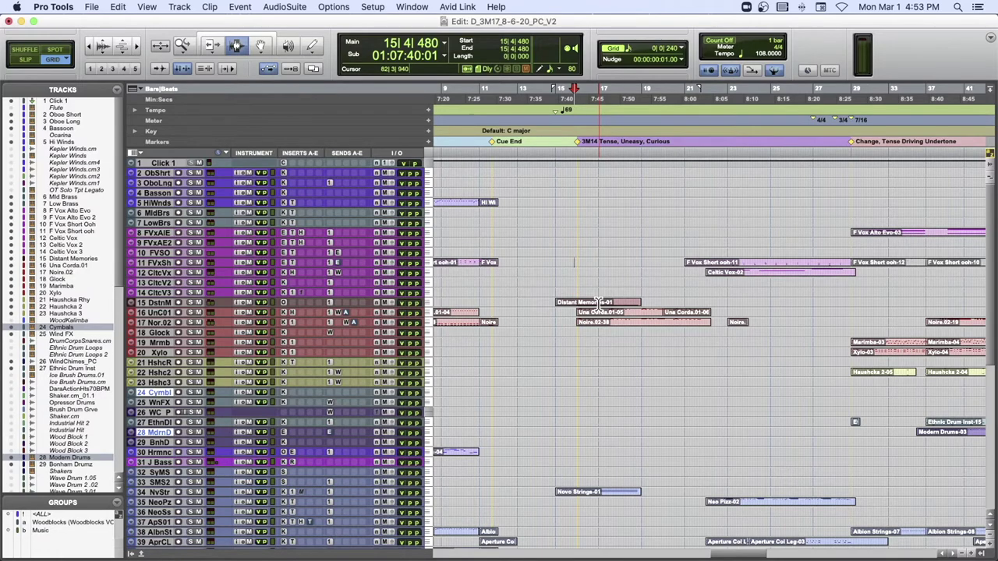
Step: Examine how the clips of all the cues are laid out across the instrument, score and film tracks
key("super+bracketleft")
key("super+bracketleft")
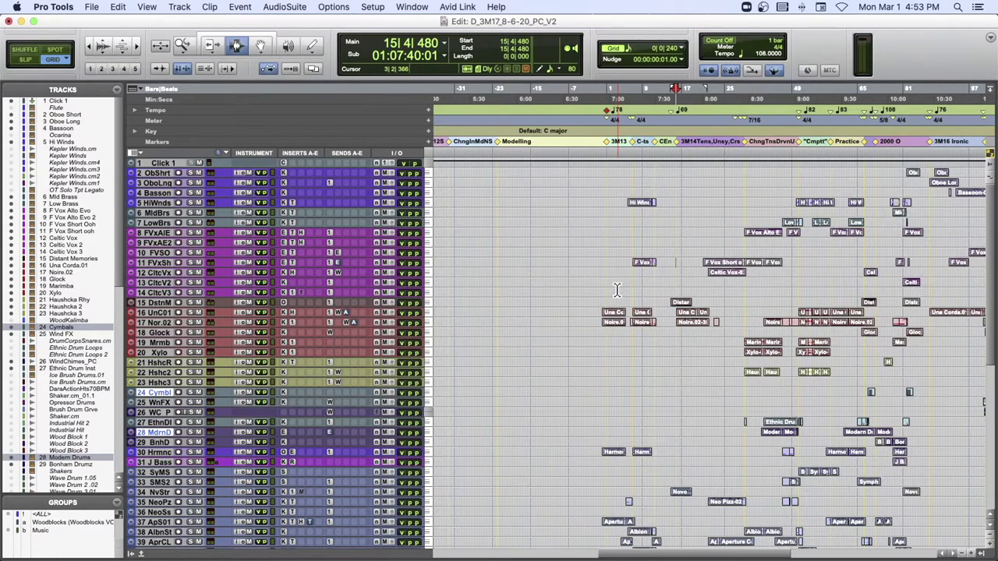
scroll(616, 290, "down", 5)
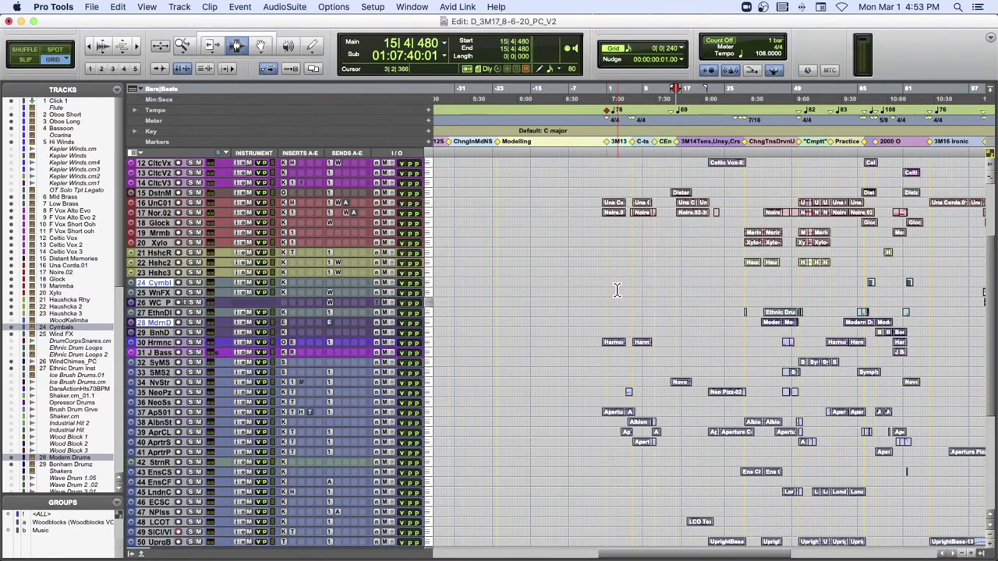
scroll(616, 290, "down", 5)
scroll(616, 290, "down", 5)
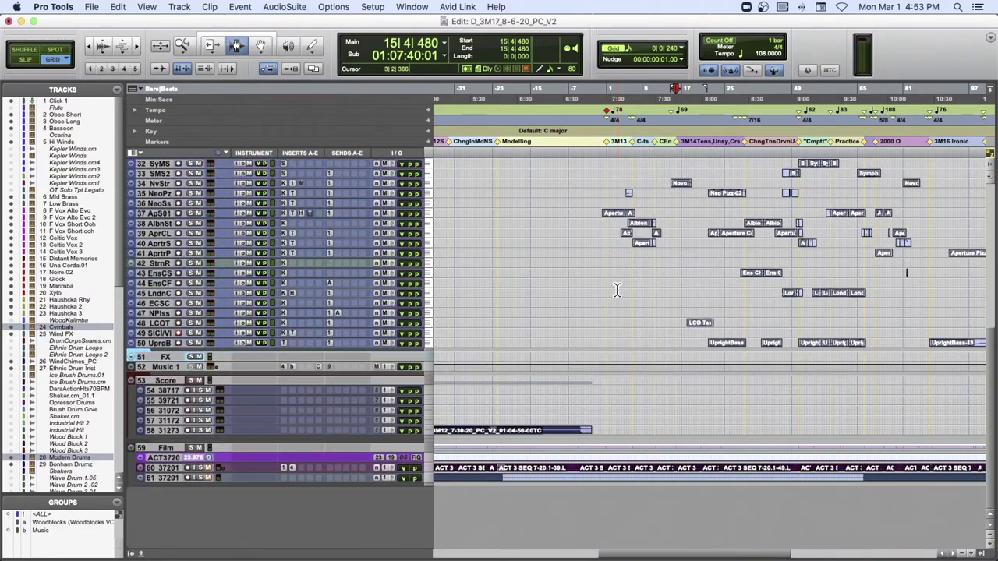
scroll(616, 290, "up", 3)
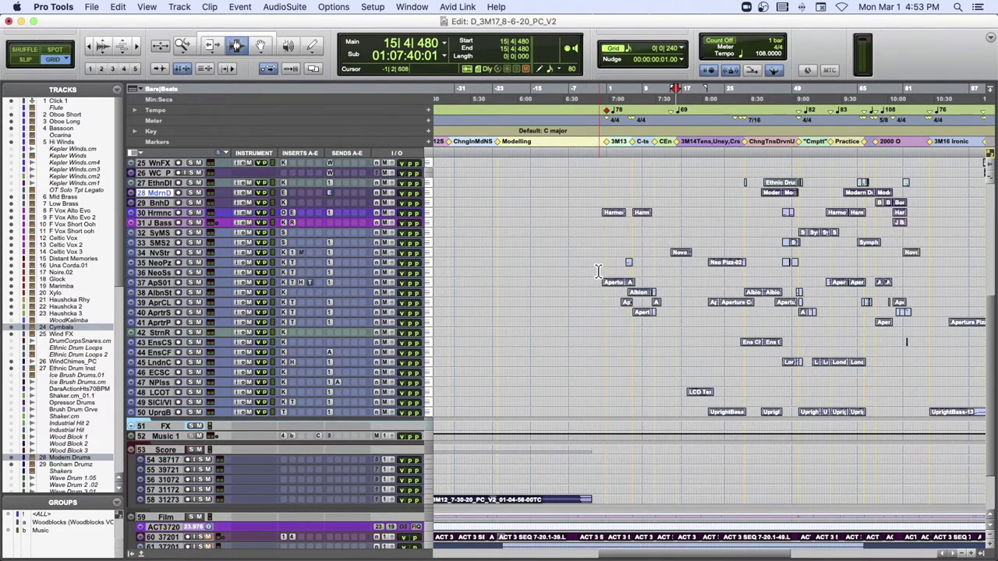
scroll(598, 272, "up", 3)
scroll(598, 272, "up", 1)
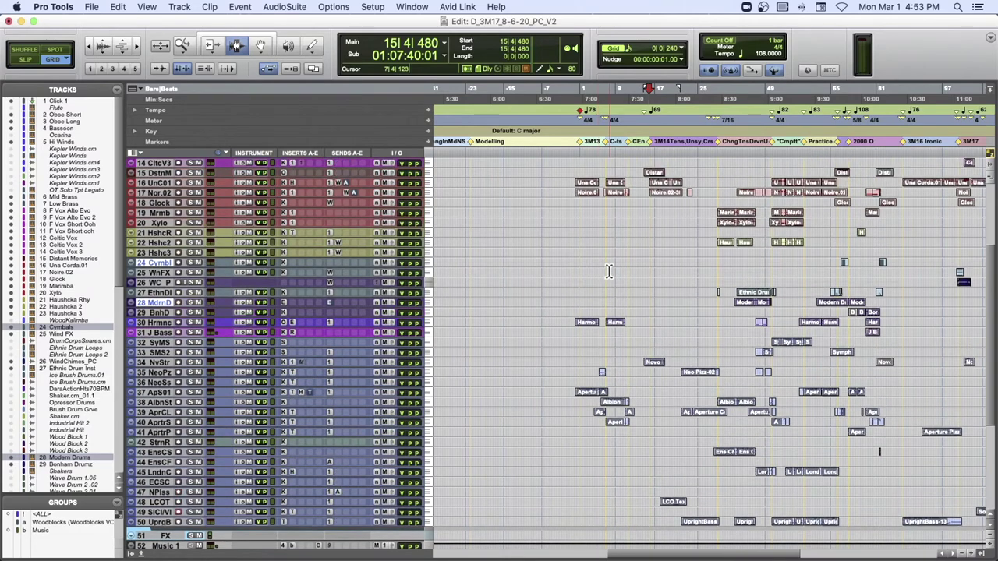
Step: Highlight the Cymbals track from 27|1|720 to 86|1|720, and the Bonham Drums clips from bar 67 to bar 85
left_click_drag(597, 248, 709, 274)
left_click_drag(709, 259, 891, 266)
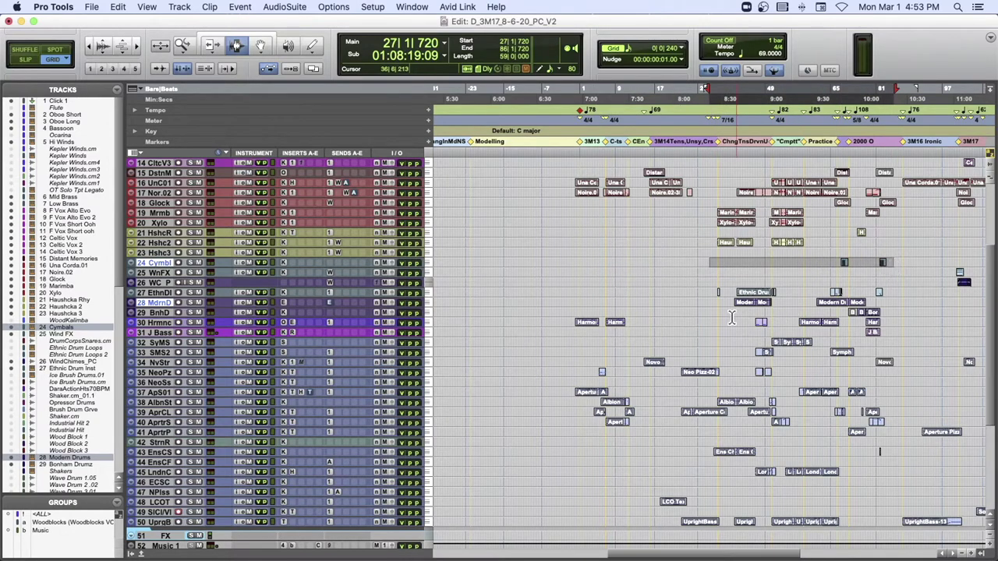
left_click_drag(840, 314, 889, 312)
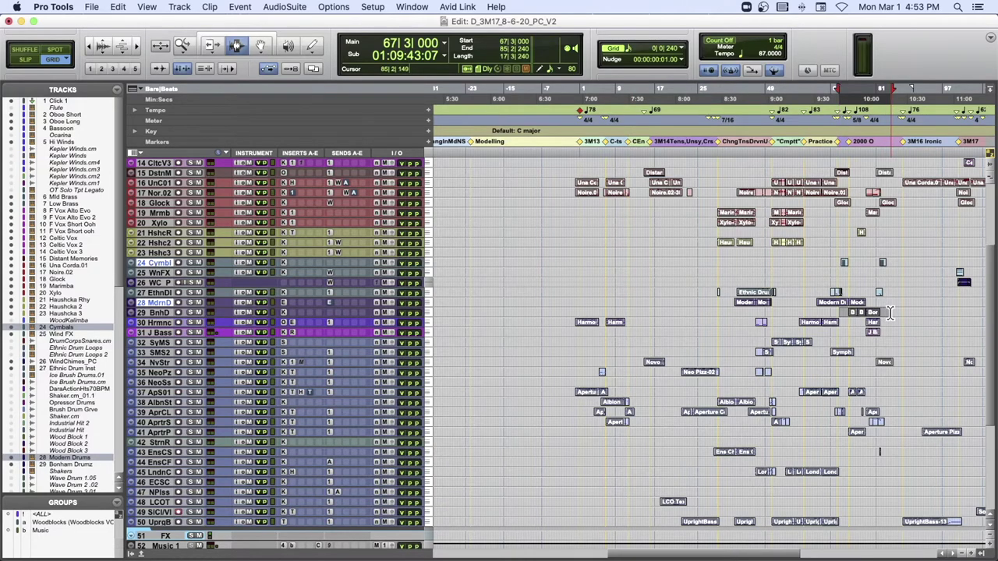
scroll(890, 313, "up", 2)
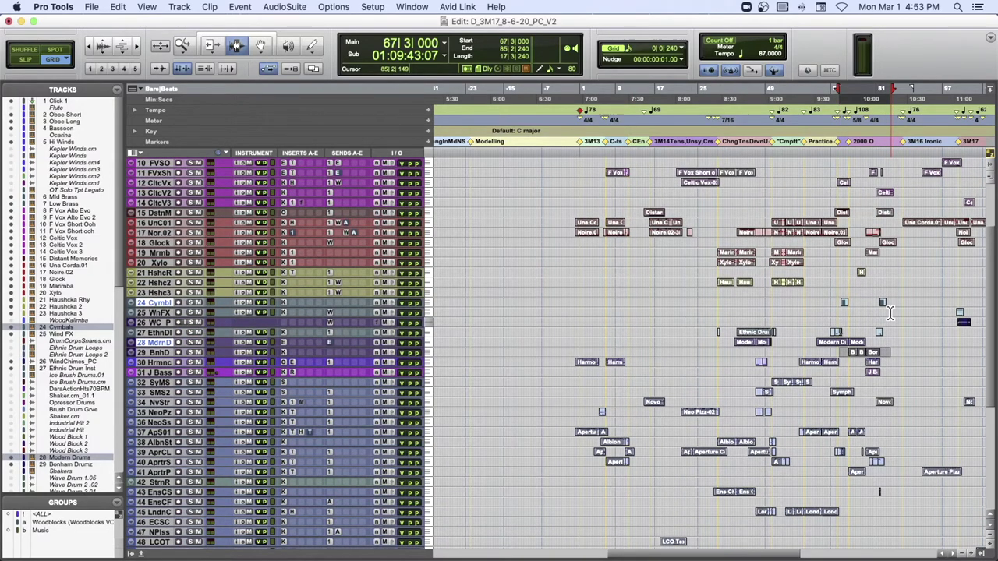
Step: Enlarge the tracks and highlight the F Vox Alto Evo 2, F Vox Short Oh and Celtic Vox 3 clips around the 3M17 marker
key("KP_Decimal")
key("1")
key("KP_Decimal")
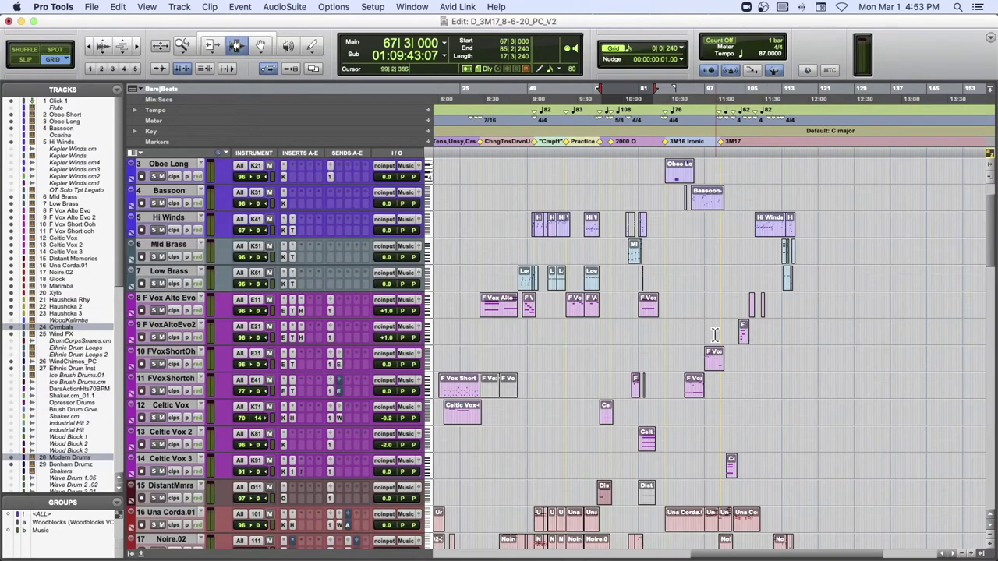
left_click_drag(714, 335, 746, 335)
scroll(745, 336, "down", 4)
scroll(745, 335, "left", 1)
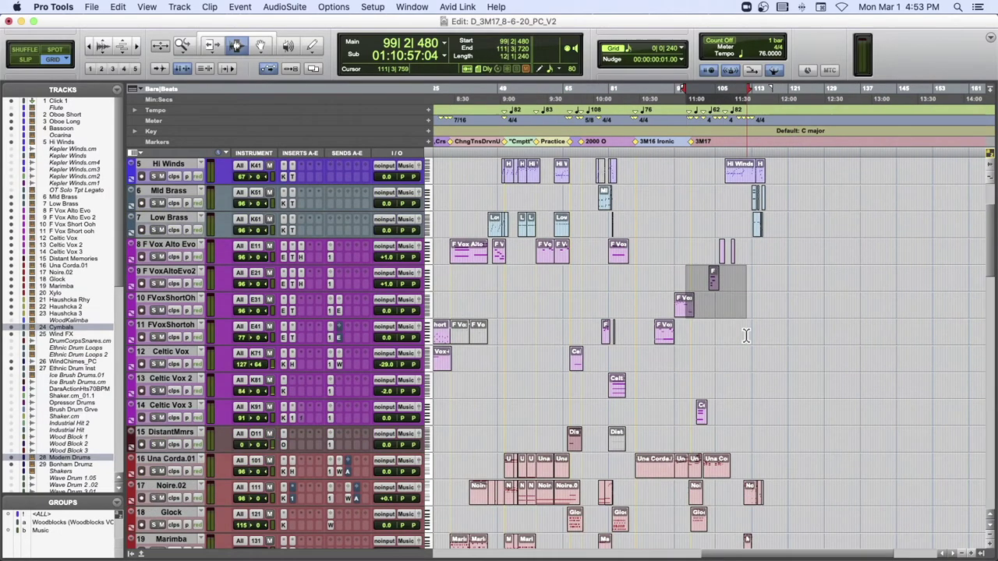
left_click_drag(703, 359, 766, 359)
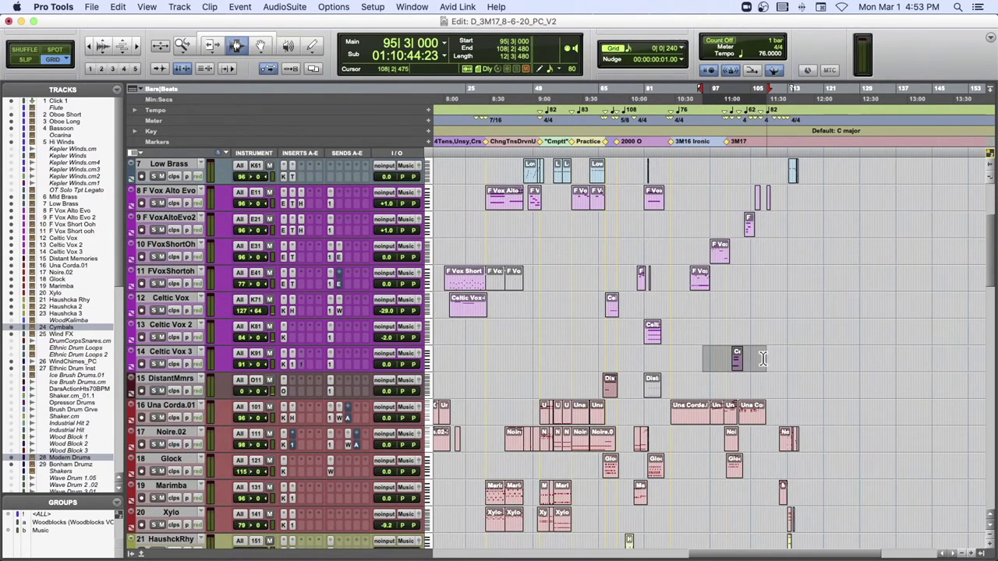
scroll(745, 340, "up", 6)
scroll(745, 341, "left", 1)
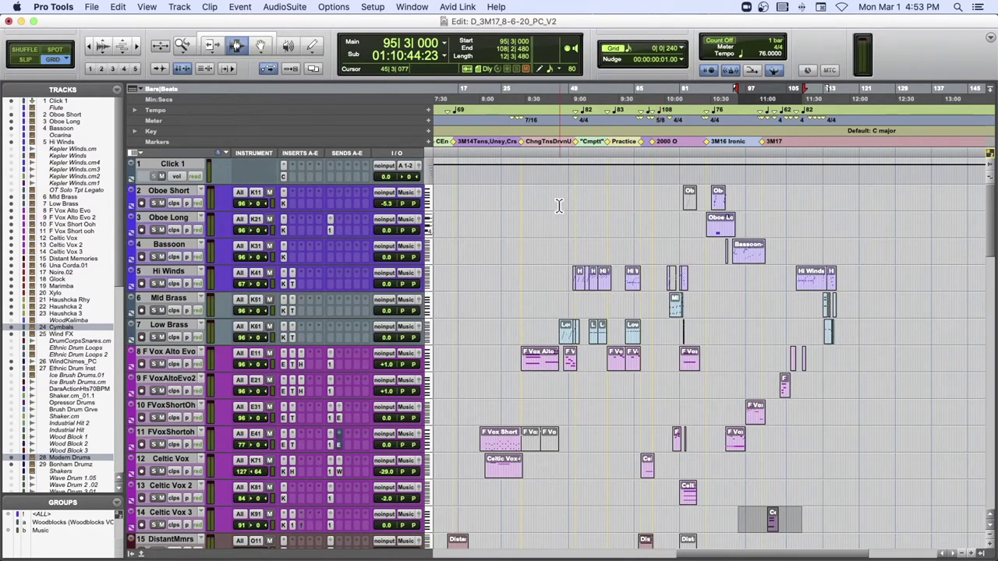
Step: Highlight the Oboe Long, Bassoon and Hi Winds clips around 3M16 and 3M17, and review the tracks down to the symphonic strings
key("super+bracketleft")
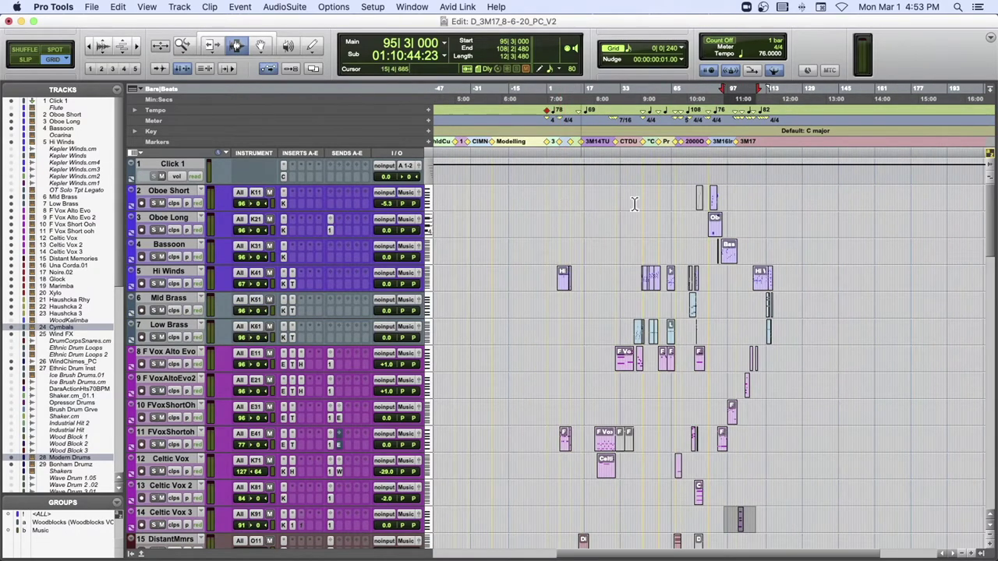
left_click(702, 200)
left_click(709, 228)
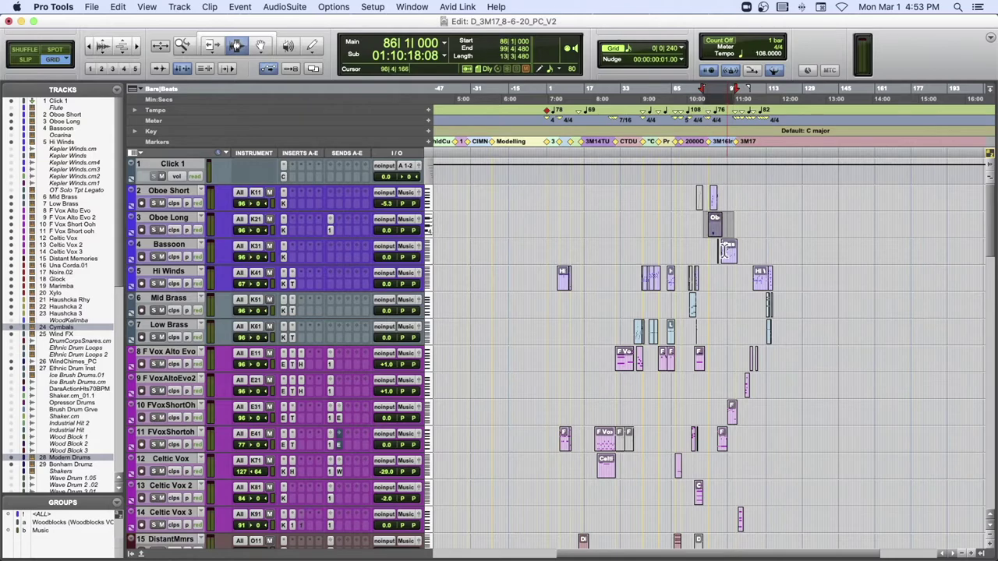
left_click(725, 253)
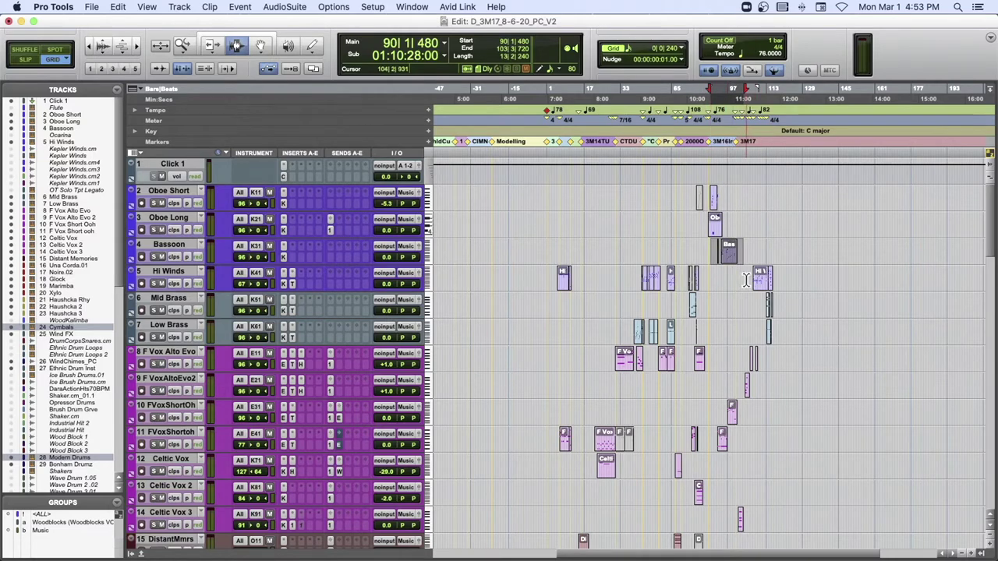
left_click_drag(746, 279, 780, 281)
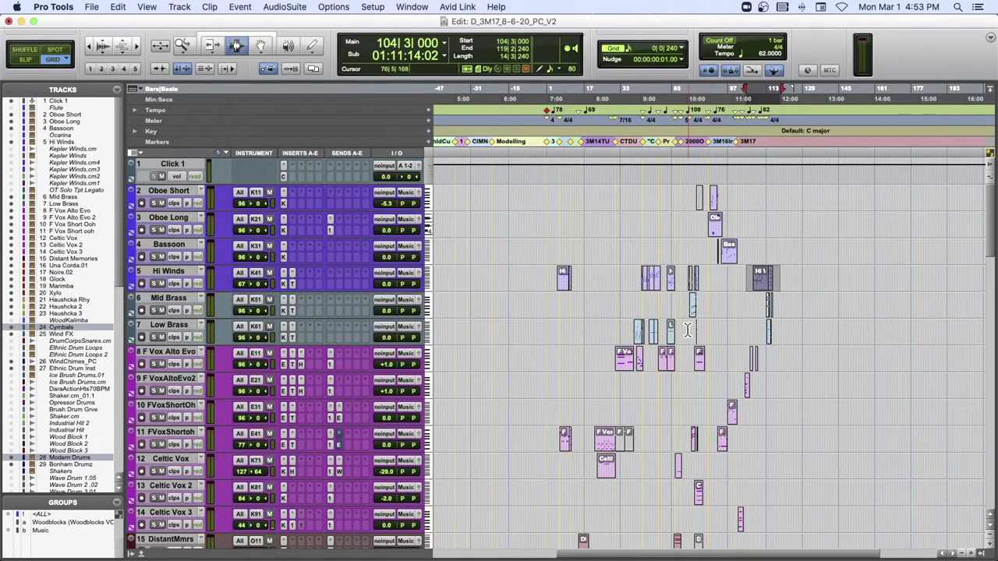
scroll(691, 329, "down", 5)
scroll(691, 329, "down", 4)
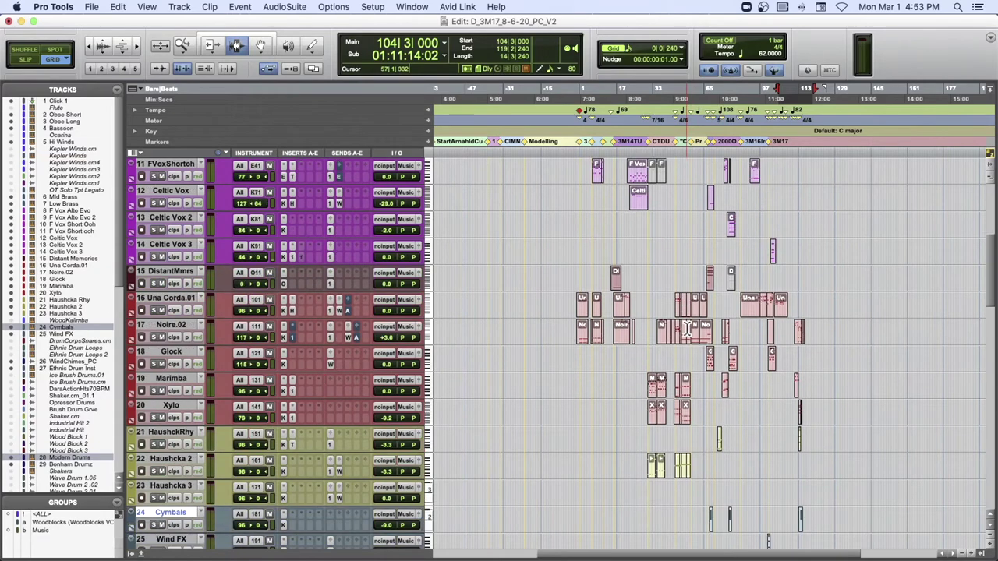
scroll(686, 329, "down", 1)
scroll(686, 329, "left", 3)
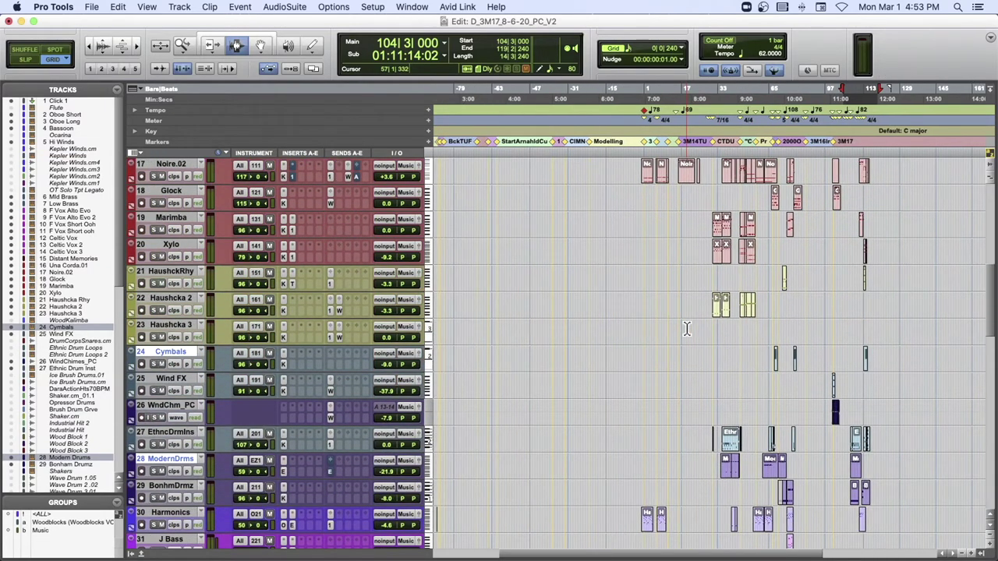
scroll(686, 329, "down", 2)
scroll(686, 328, "right", 1)
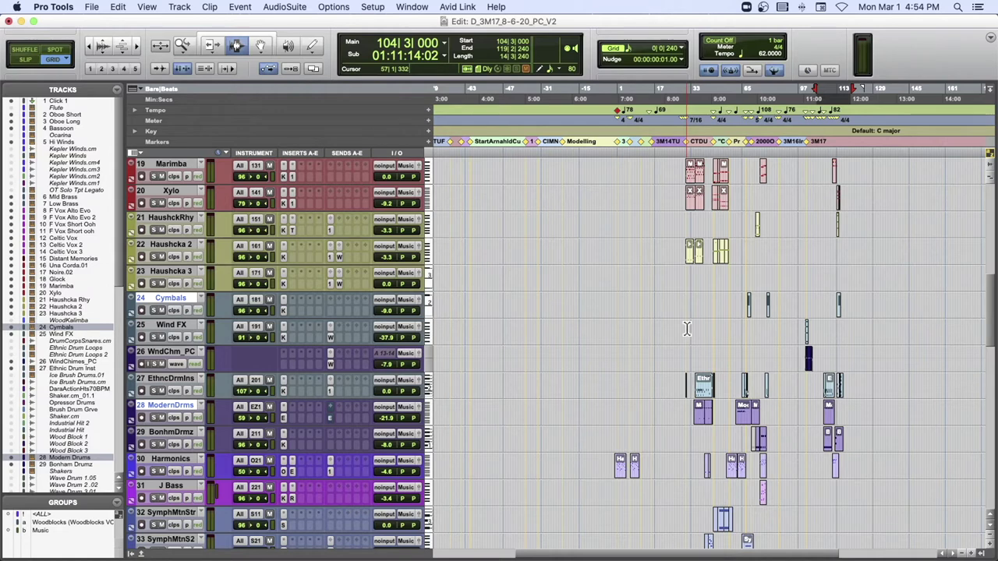
Step: Point out the start of 3M13 in the tempo and meter rulers, leaving the cursor at -2|3|480
left_click(612, 111)
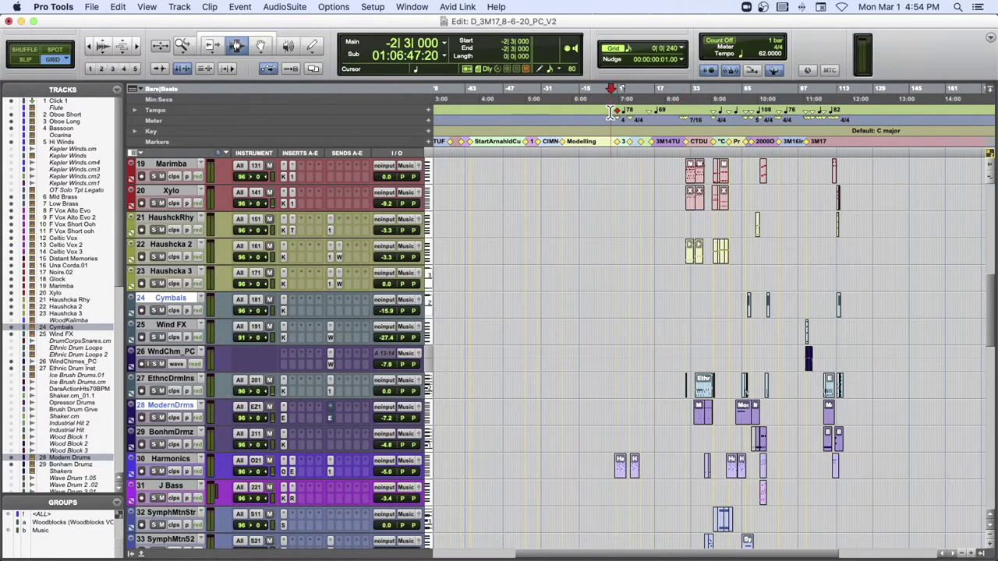
key("super+bracketright")
key("super+bracketright")
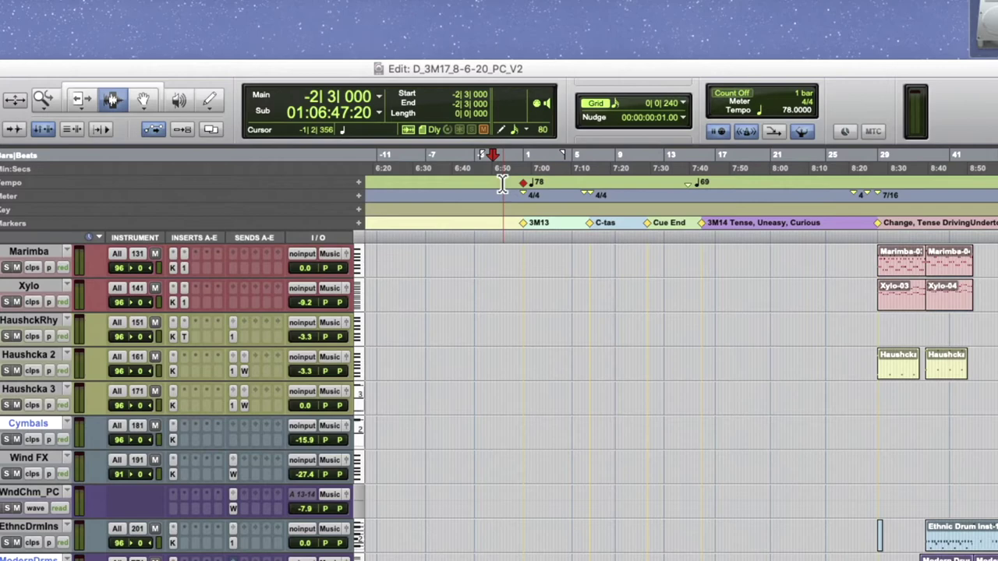
key("super+bracketleft")
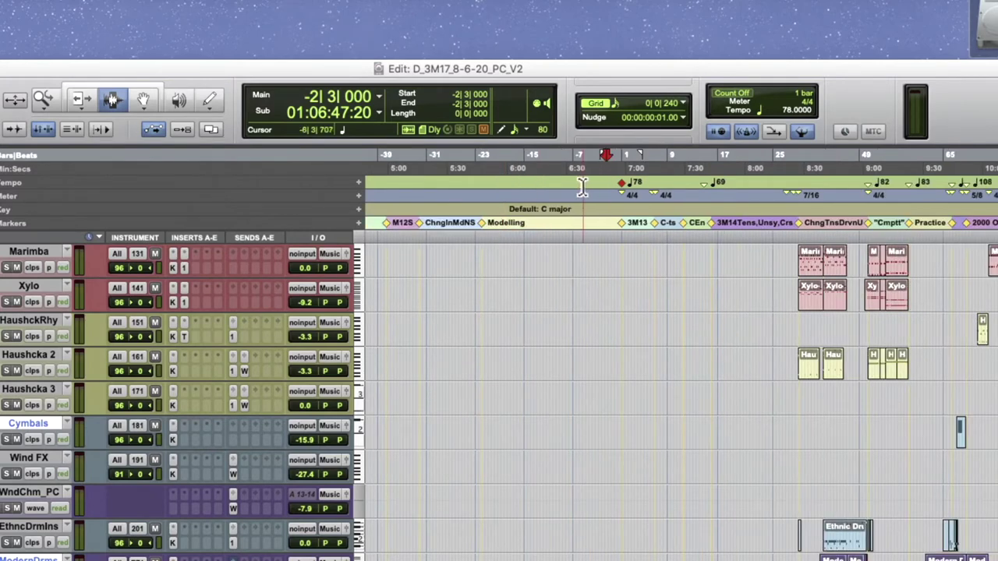
left_click_drag(583, 195, 641, 205)
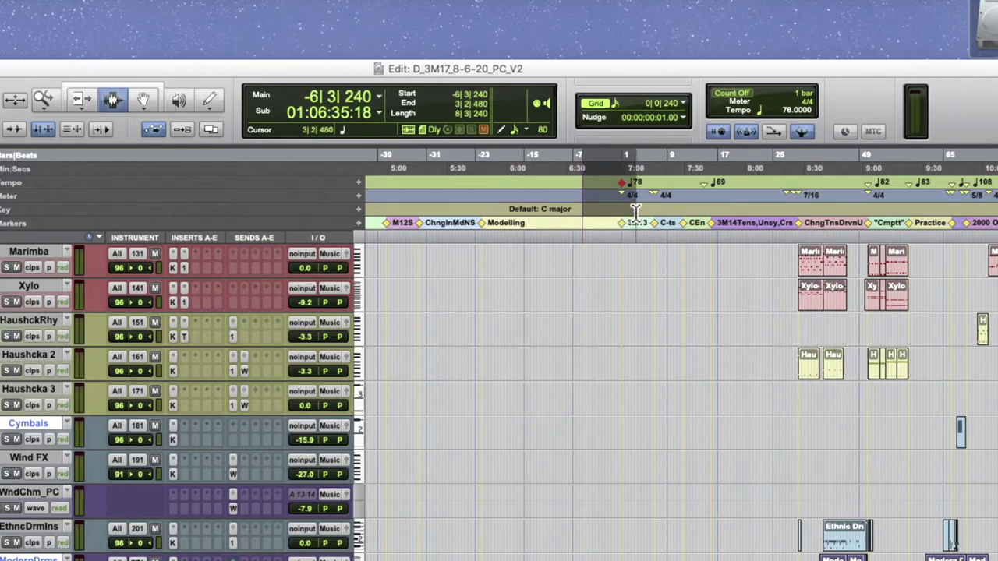
left_click(606, 196)
scroll(581, 190, "right", 5)
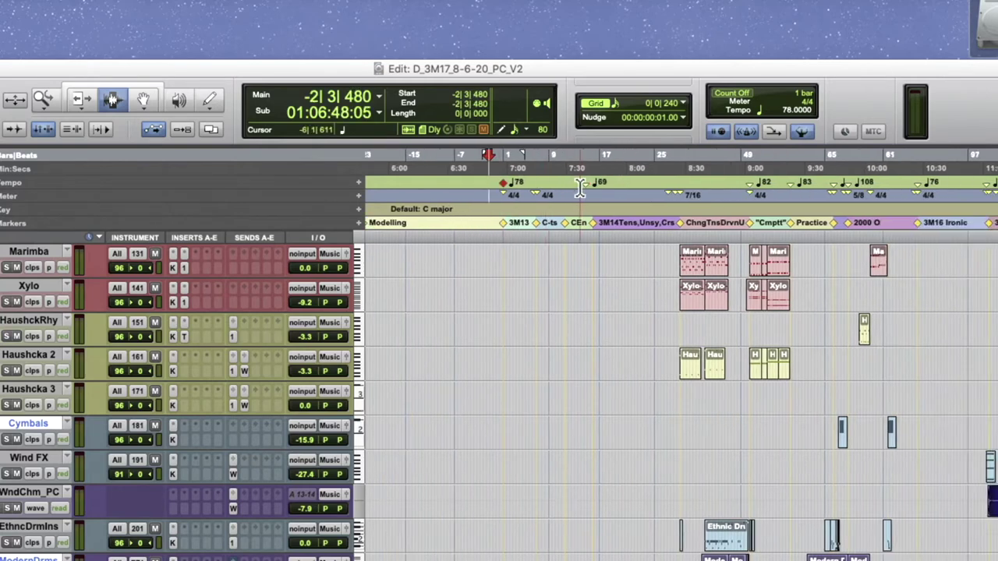
Step: Highlight the 3M13 tempo and meter section, first from -1|1|480 to 16|4|480, and again from -2|4|480 to 12|1|480
left_click_drag(491, 184, 599, 187)
scroll(598, 187, "right", 10)
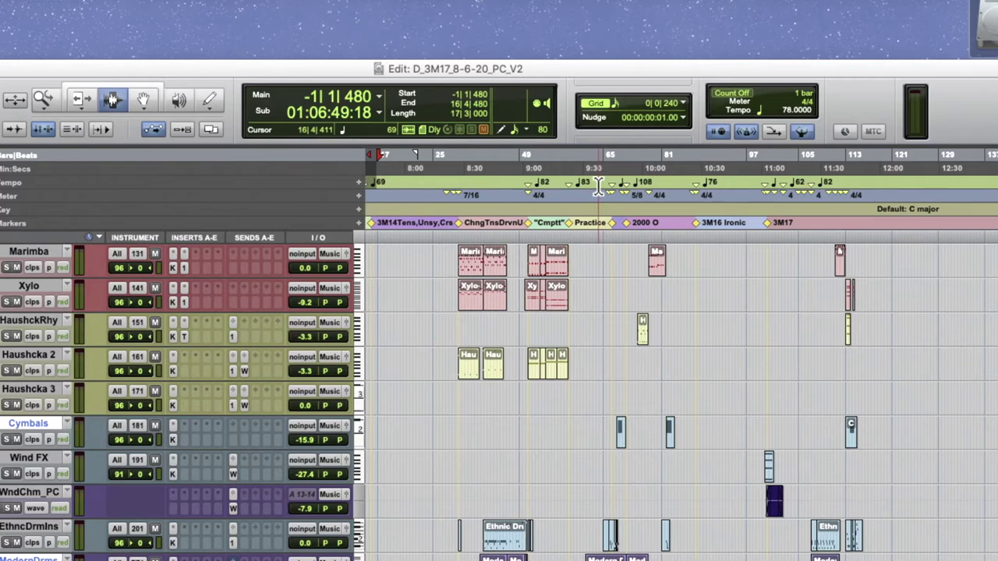
scroll(598, 187, "left", 7)
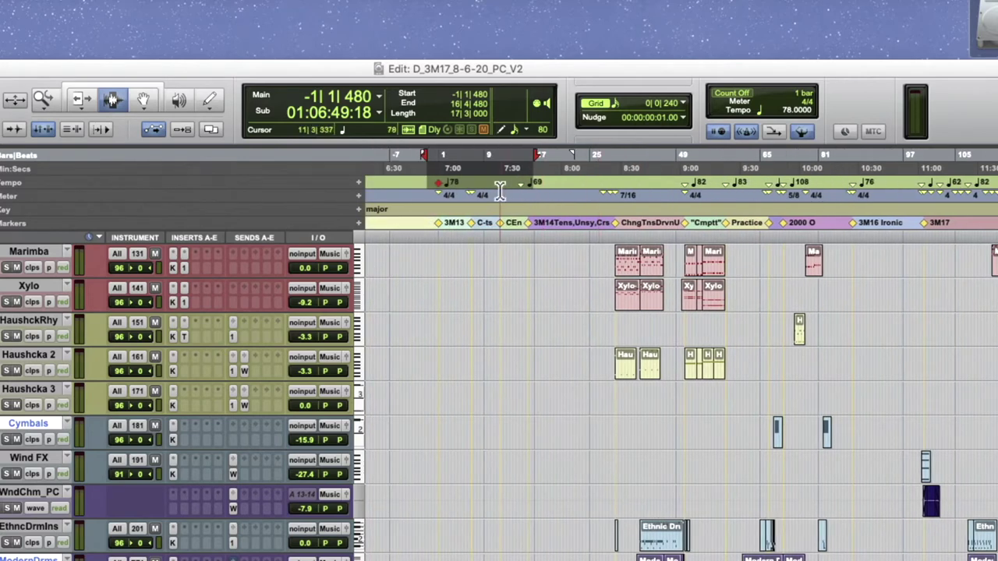
left_click_drag(424, 195, 507, 196)
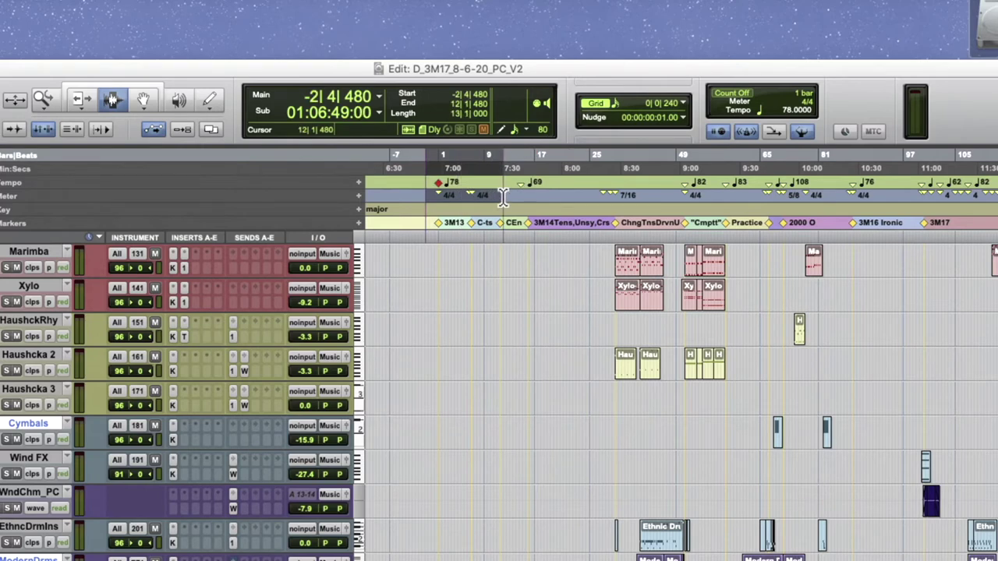
Step: Place the cursor at 25|3|720 and examine the tempo and meter changes from the 7/16 section onward
scroll(544, 198, "left", 2)
left_click(640, 196)
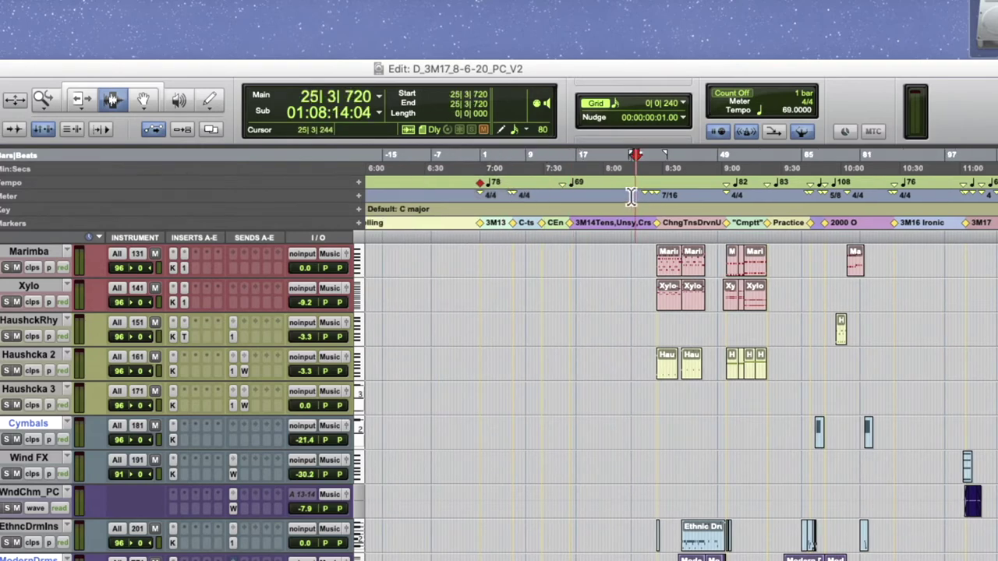
key("super+bracketright")
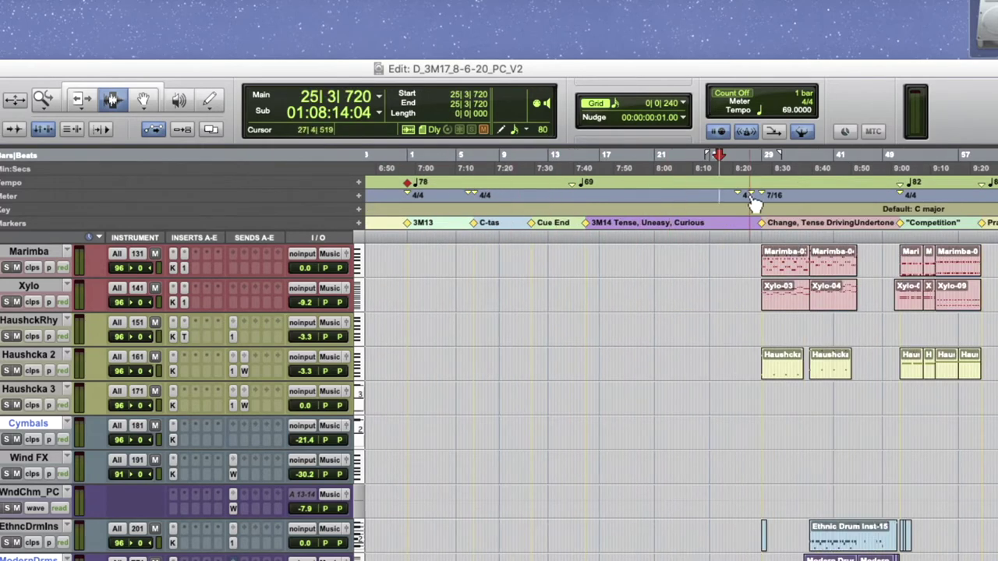
scroll(747, 199, "right", 10)
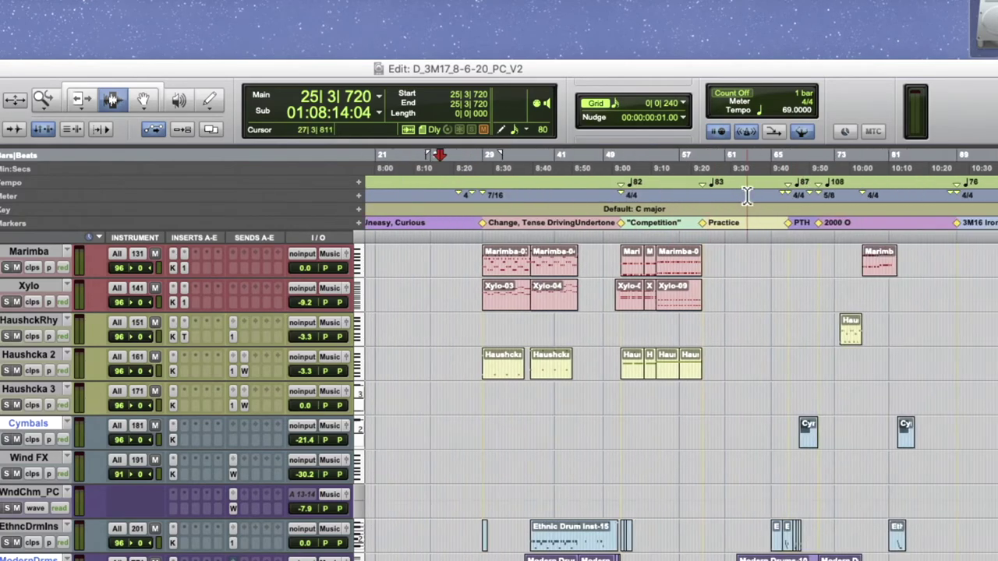
scroll(747, 194, "right", 15)
Step: Examine the tempo and meter changes around the 3M17 marker, moving the cursor from 98|3|480 to 103|1|000
left_click(690, 195)
key("super+bracketright")
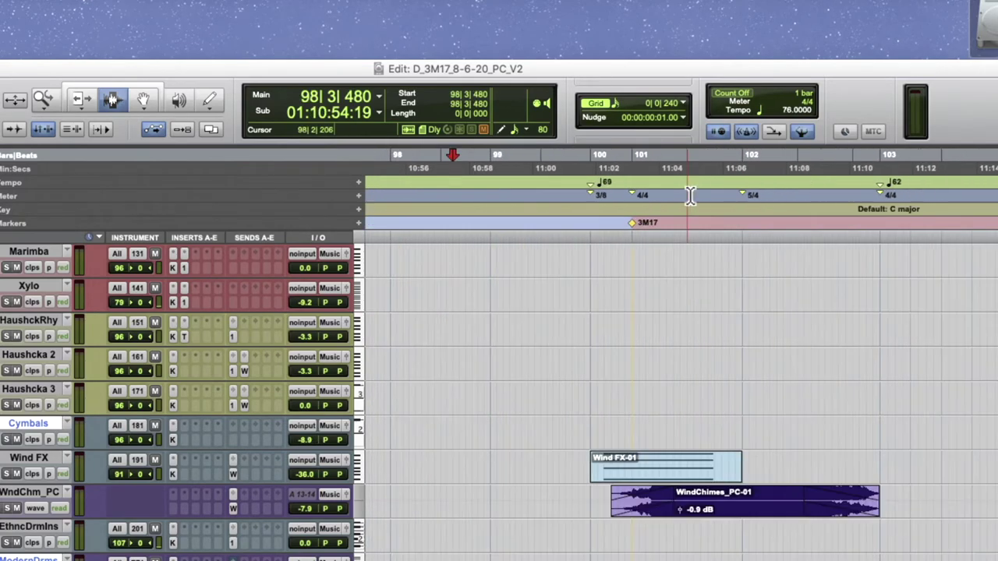
scroll(690, 195, "right", 11)
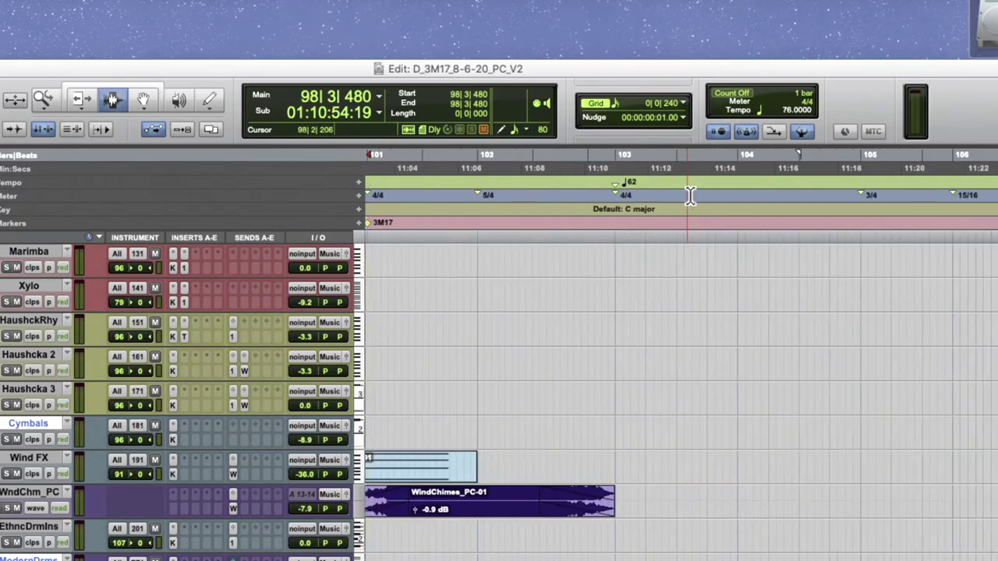
scroll(690, 195, "right", 1)
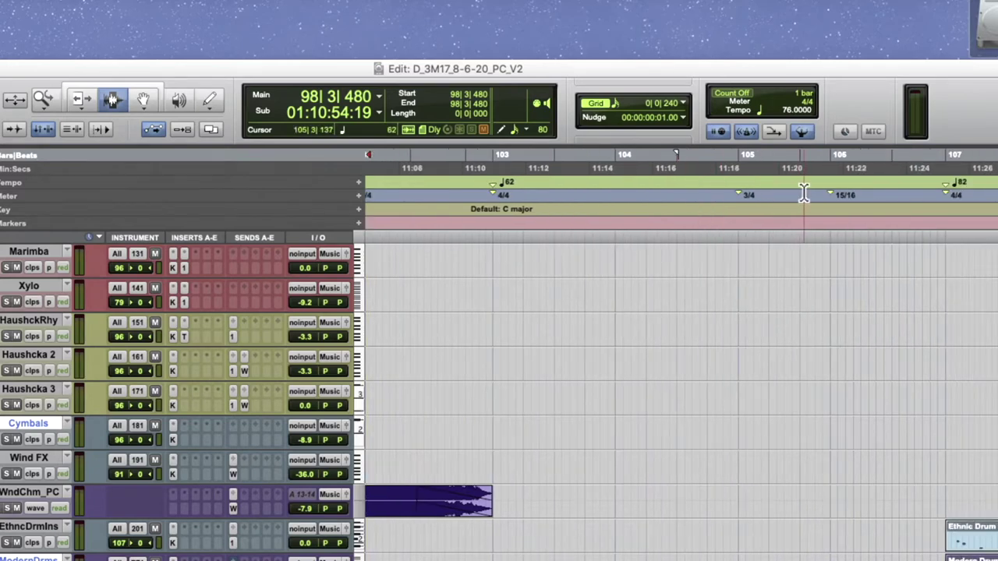
key("super+bracketleft")
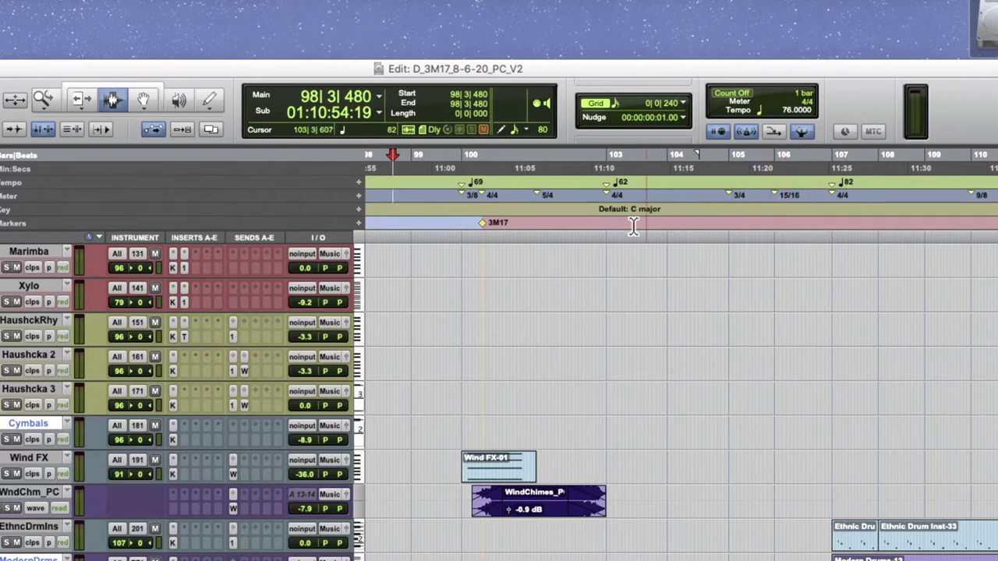
left_click(606, 226)
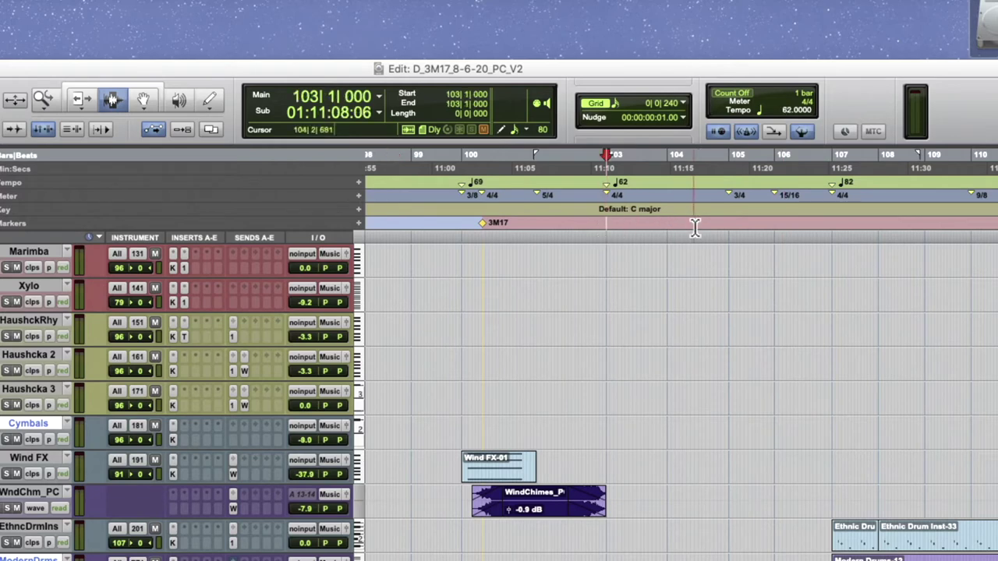
Step: Play the 3M17 cue from 103|1|000, and again from 105|1|000 through the 3/4, 15/16 and 9/8 meter changes
key("space")
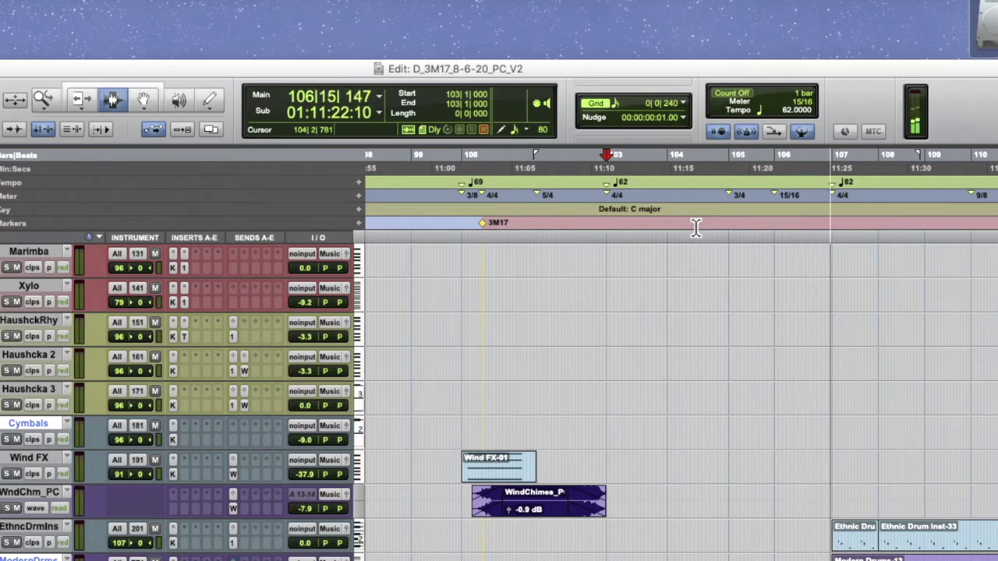
key("space")
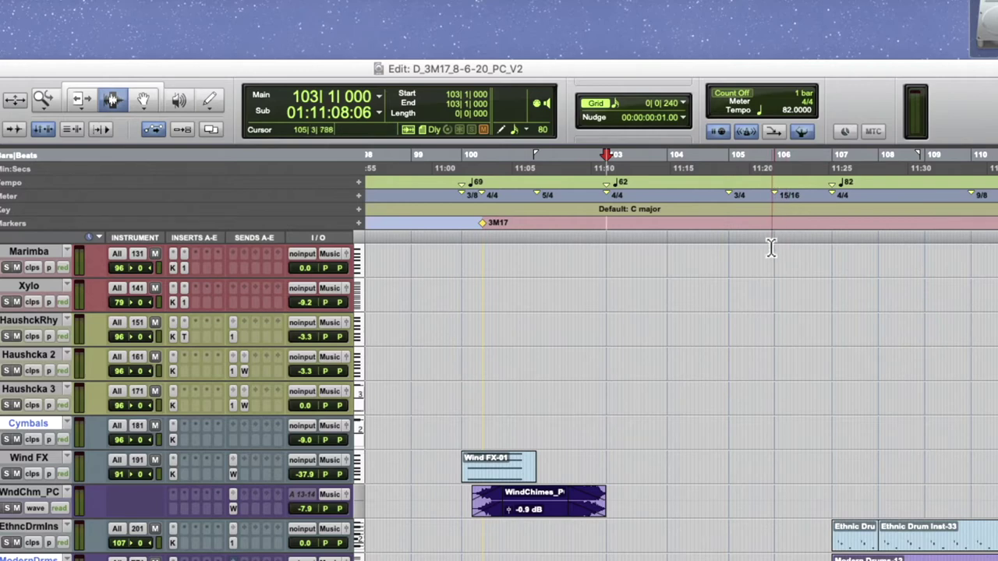
left_click(728, 261)
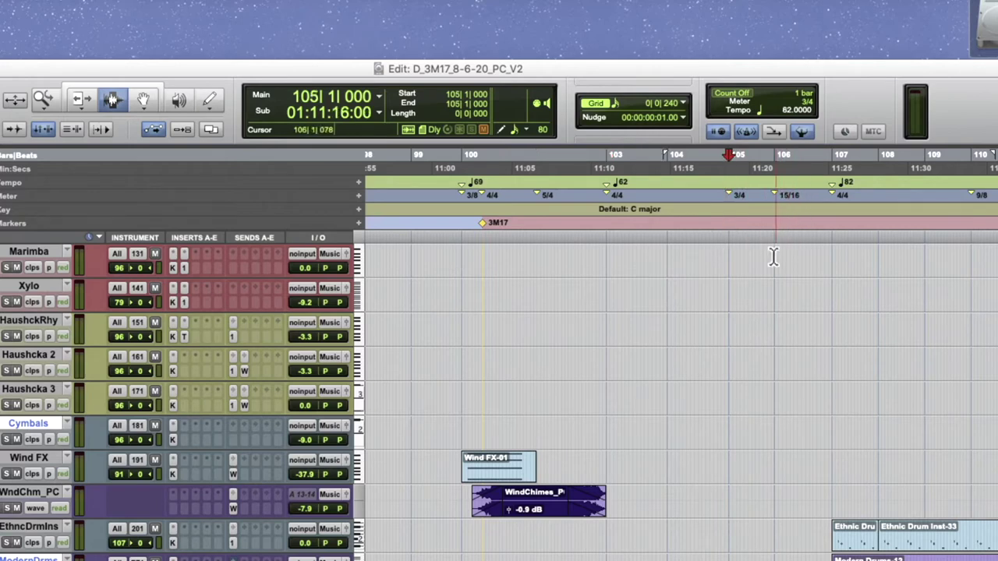
key("space")
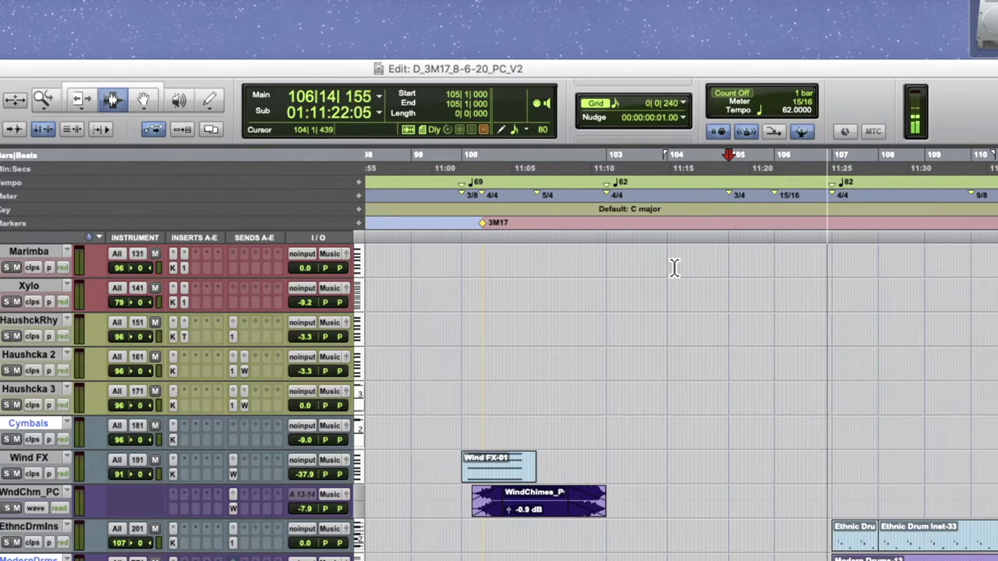
scroll(836, 247, "right", 5)
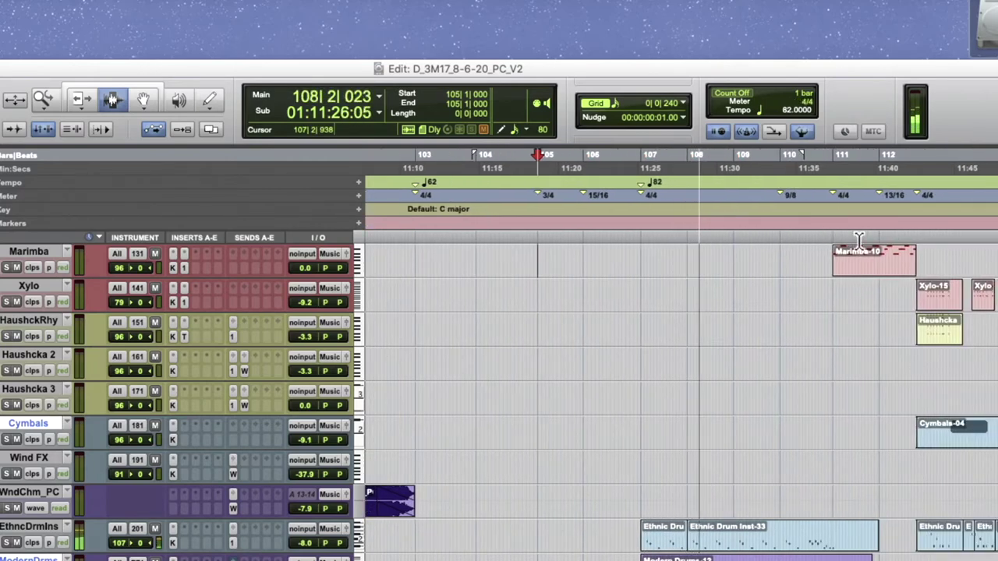
scroll(857, 238, "right", 1)
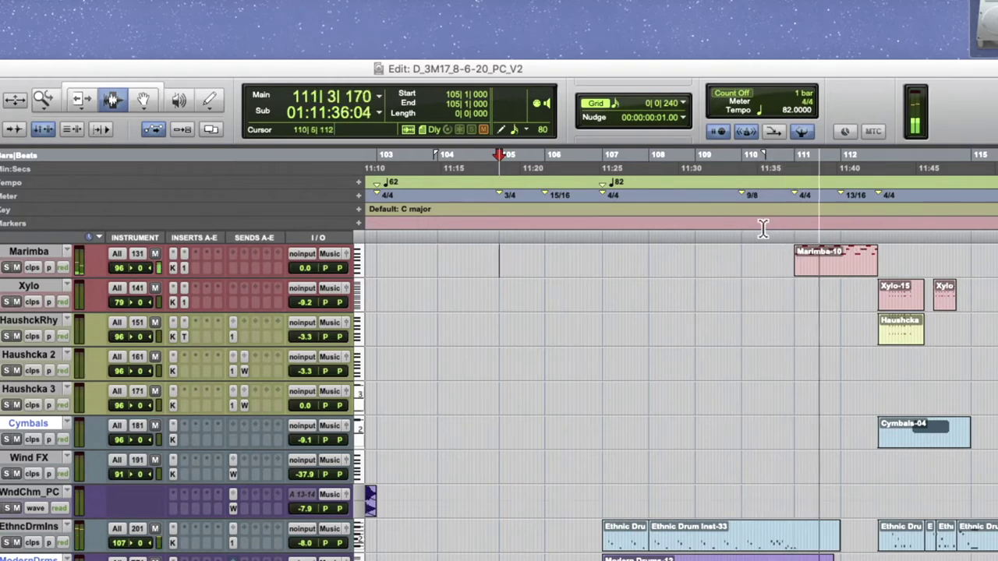
key("space")
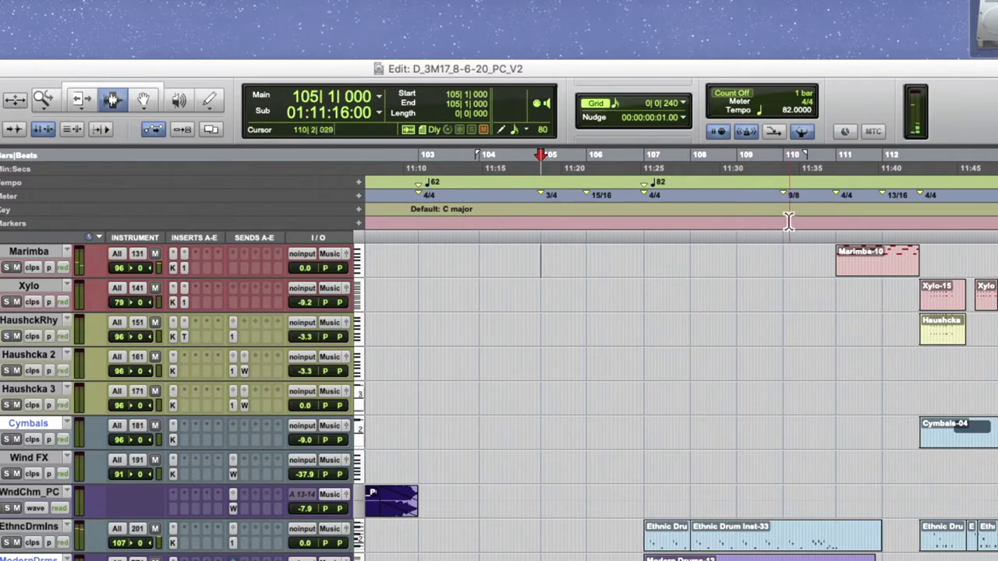
Step: Highlight the 9/8 bar from 110|1|000 to 111|1|000, and play the cue from 107|1|000 past the 13/16 bar
left_click_drag(784, 221, 836, 223)
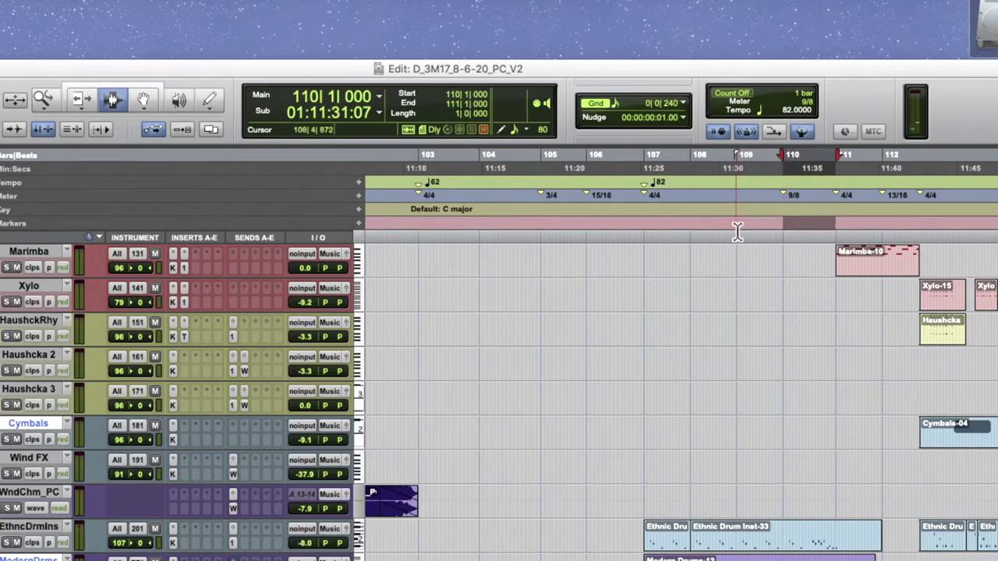
left_click(642, 261)
key("space")
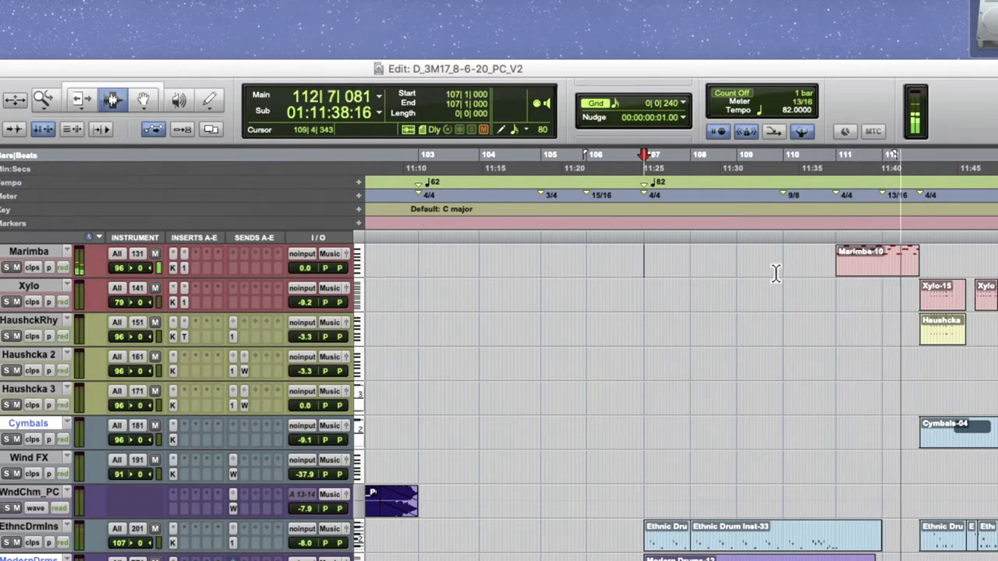
scroll(776, 272, "right", 5)
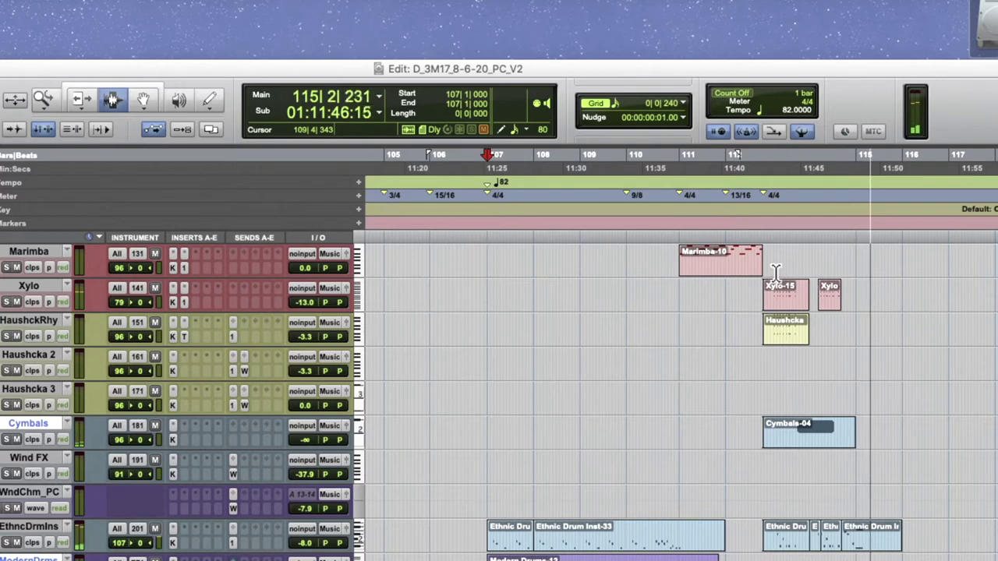
key("space")
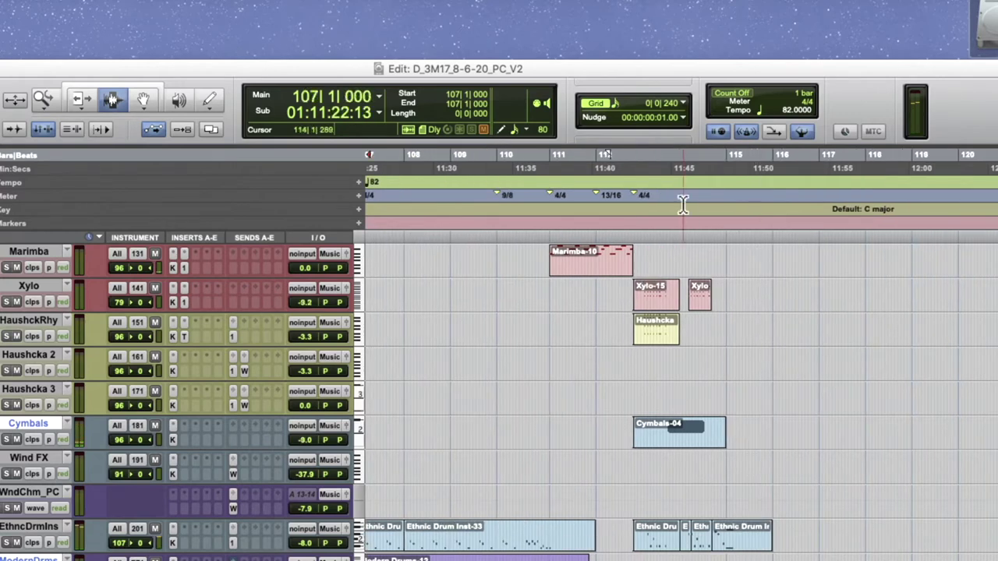
Step: Place the cursor at 29|4|000 near the 7/16 change, and highlight the surrounding section from 23|4|240 to 36|3|000
key("super+bracketleft")
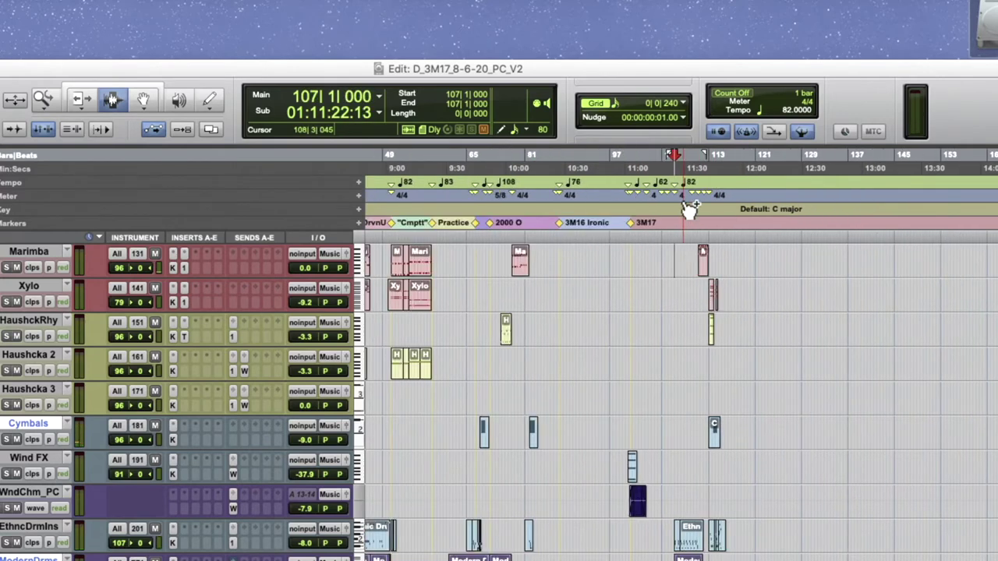
scroll(683, 204, "left", 4)
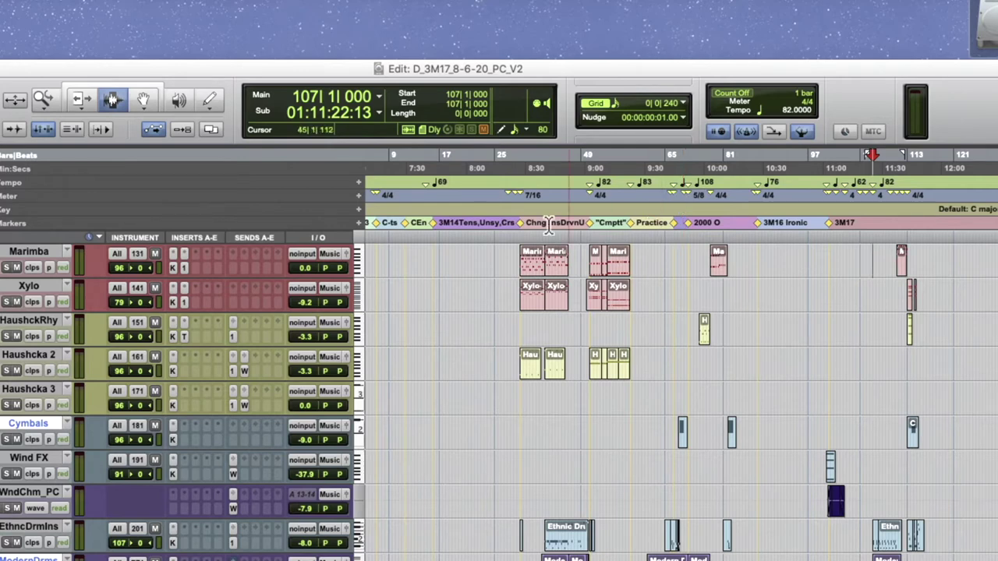
left_click(520, 212)
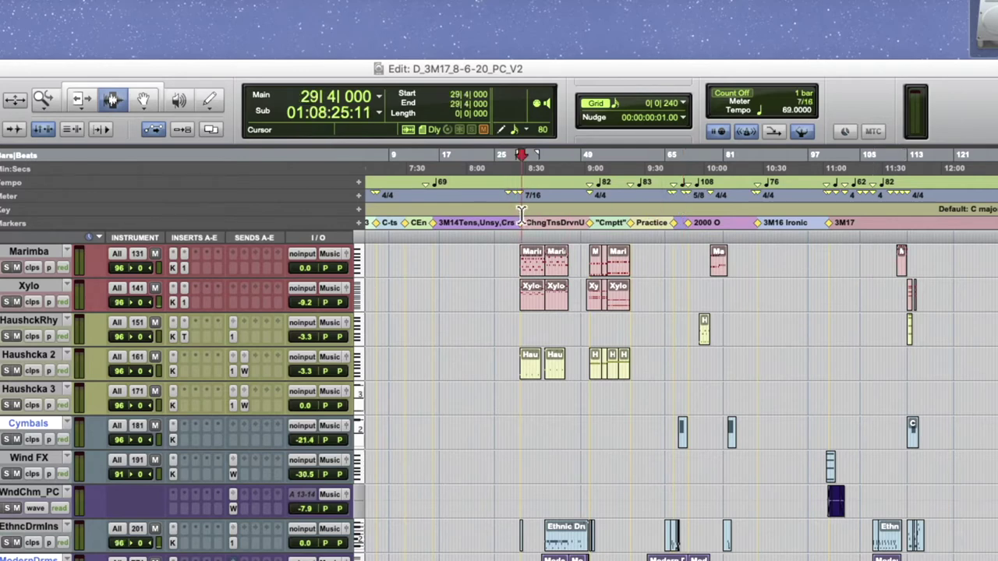
key("super+bracketright")
key("super+bracketright")
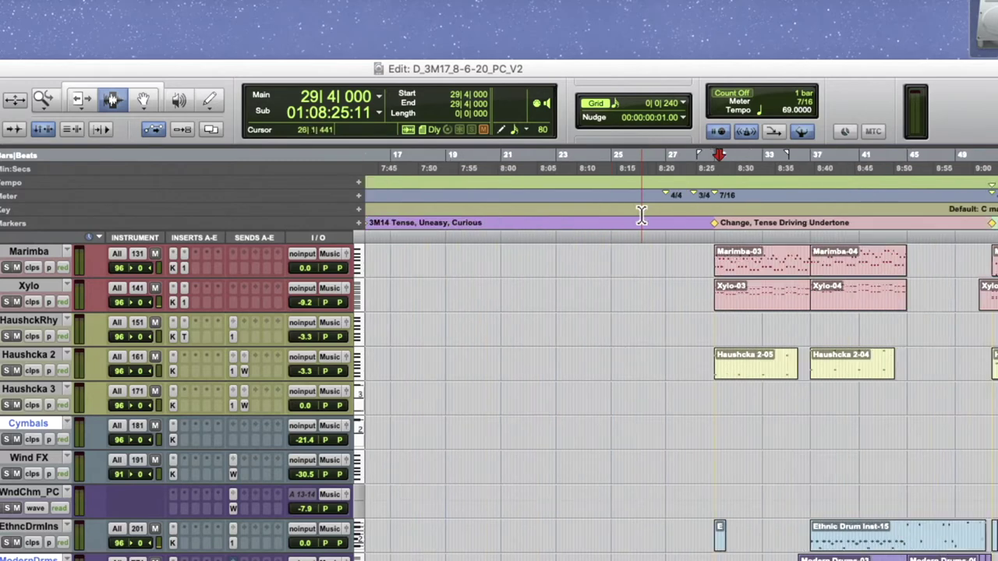
left_click_drag(577, 222, 805, 222)
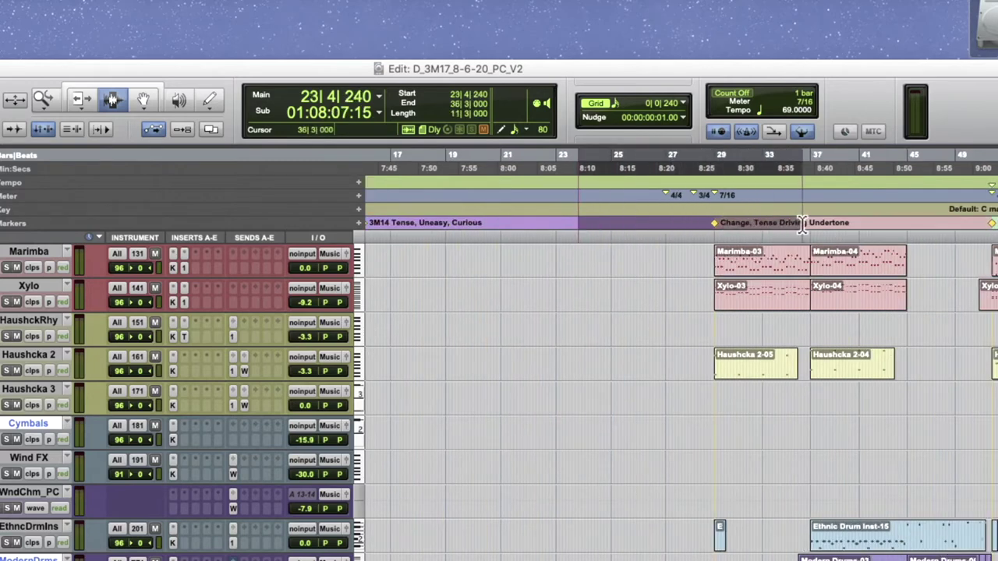
Step: Extend the ruler selection across the whole session, starting at -129|4|000 and ending at 111|2|720
key("super+bracketleft")
key("super+bracketleft")
key("super+bracketleft")
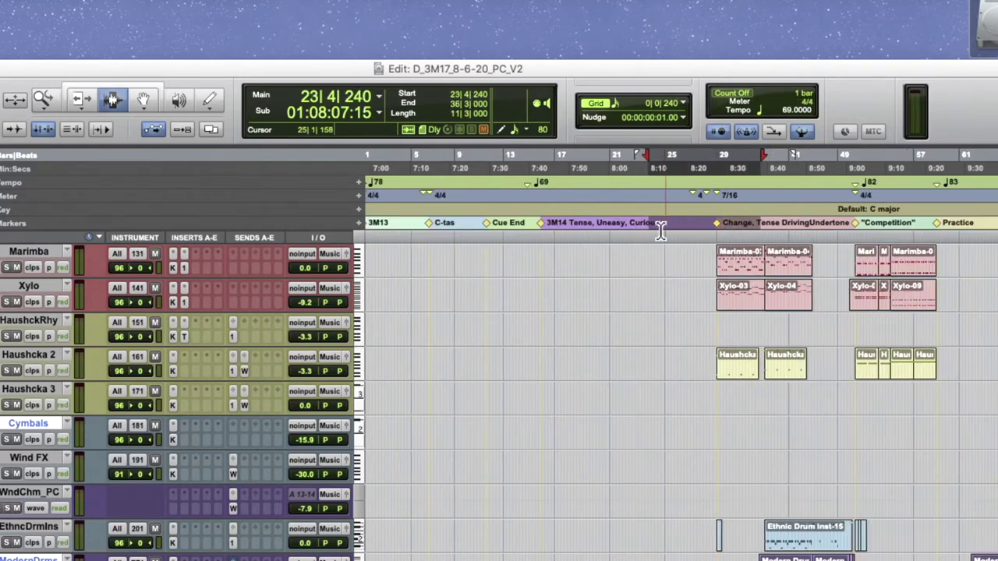
scroll(577, 222, "left", 5)
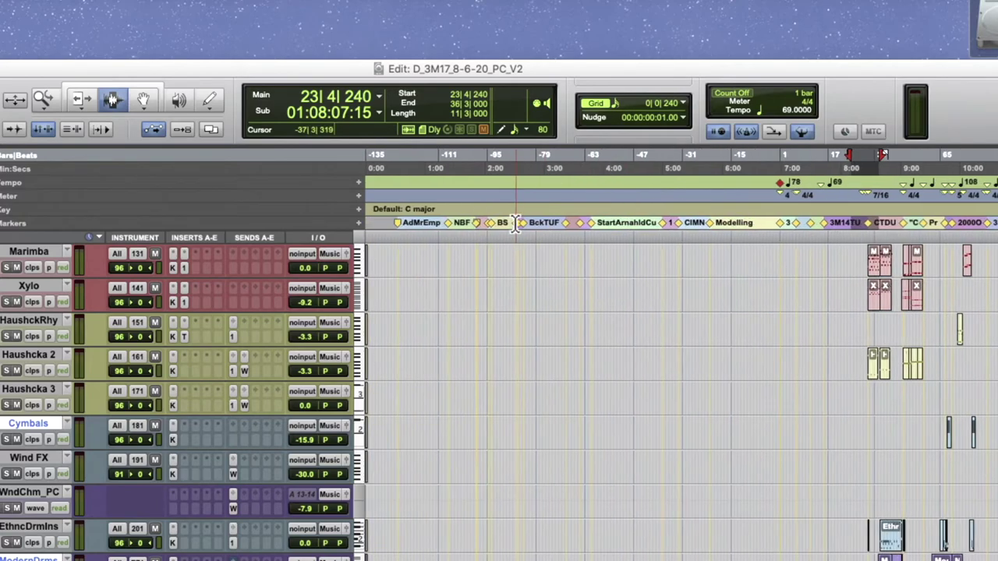
left_click(394, 223, "shift")
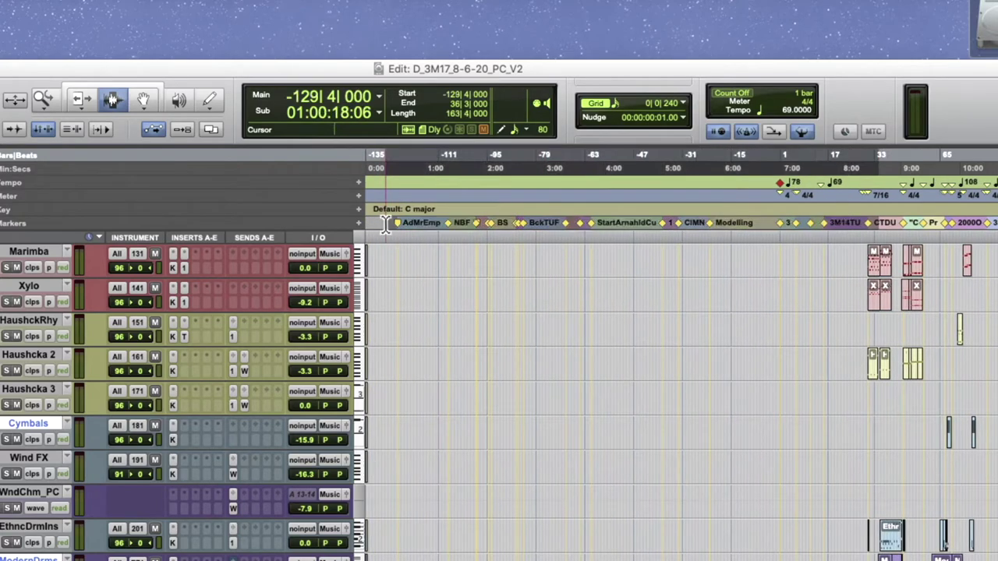
scroll(591, 234, "right", 5)
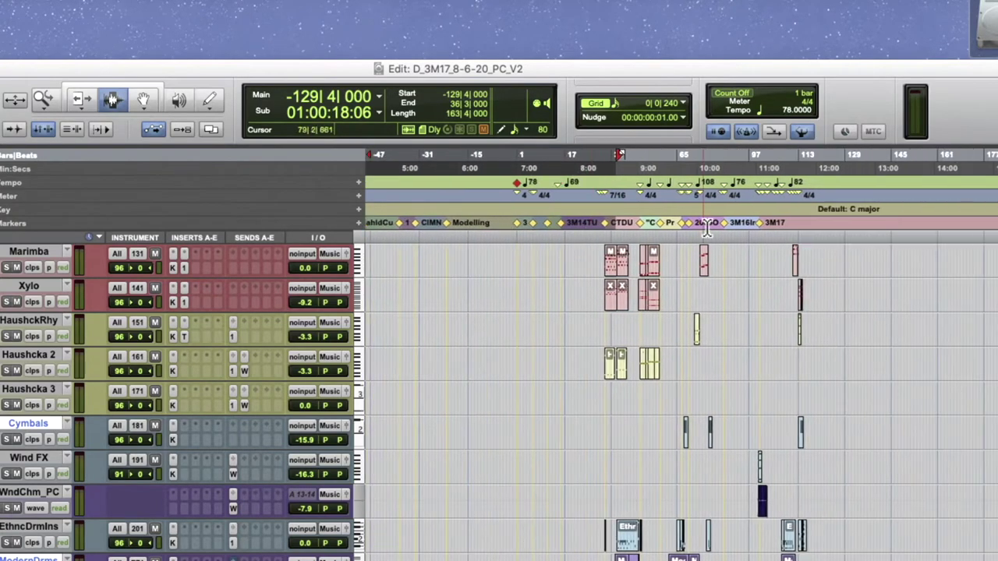
left_click(793, 222, "shift")
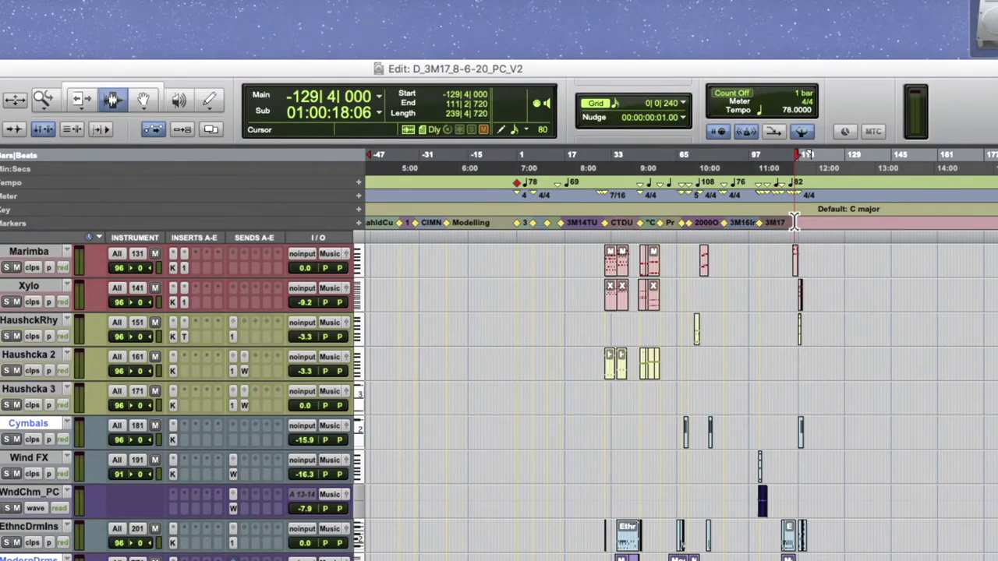
Step: Place the cursor at 15|4|720 on the marker "3M14 Tense, Uneasy, Curious"
scroll(793, 222, "up", 6)
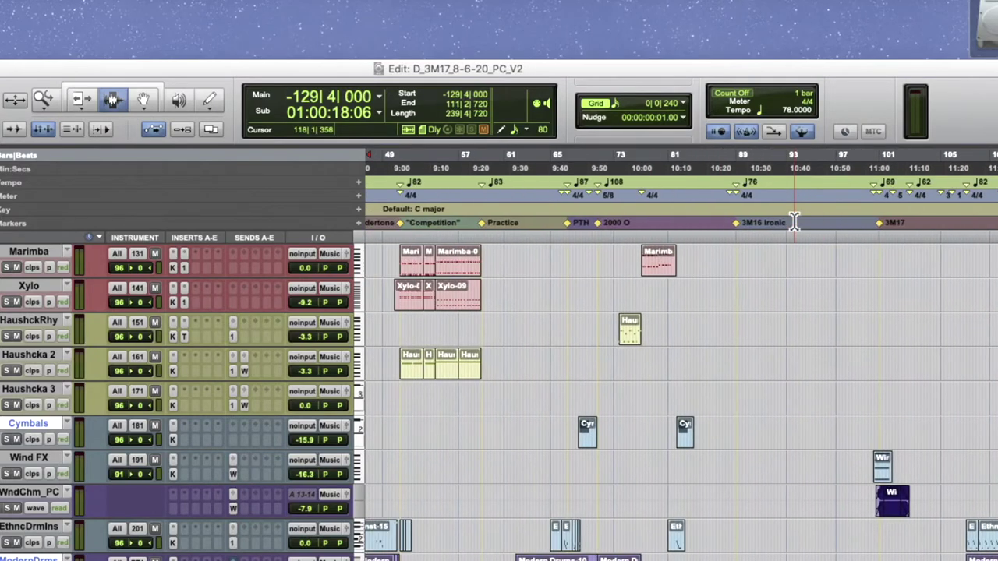
scroll(793, 223, "left", 5)
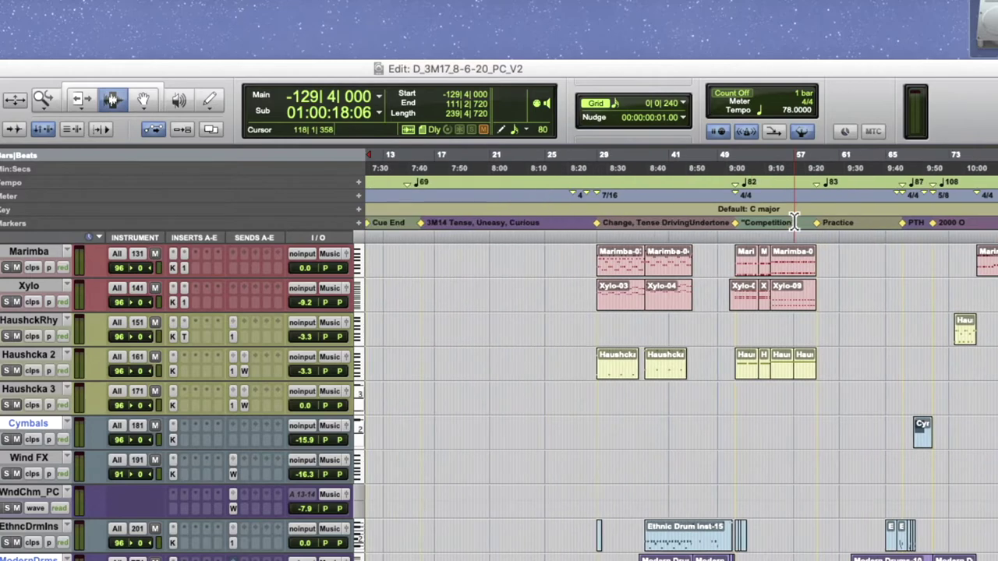
scroll(794, 222, "left", 2)
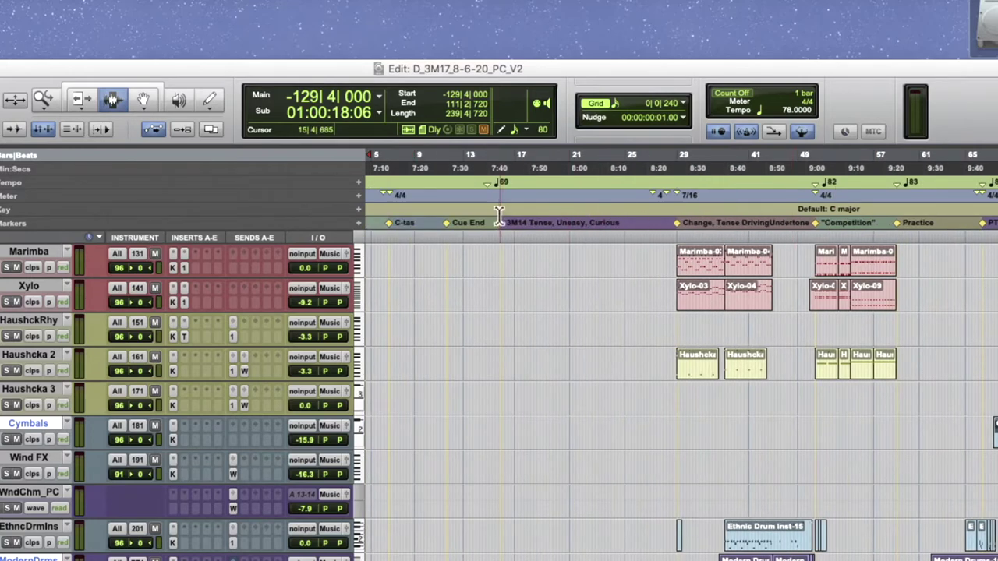
left_click(500, 218)
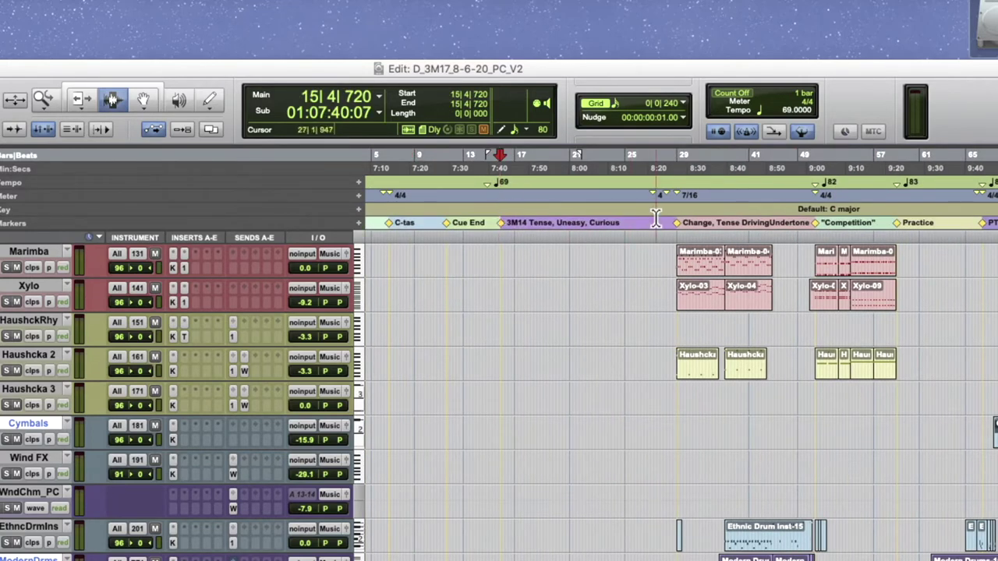
Step: Examine the marker names along the timeline, from 3M14 through "Change, Tense Driving Undertone" and "Competition" to Practice
scroll(658, 217, "up", 3)
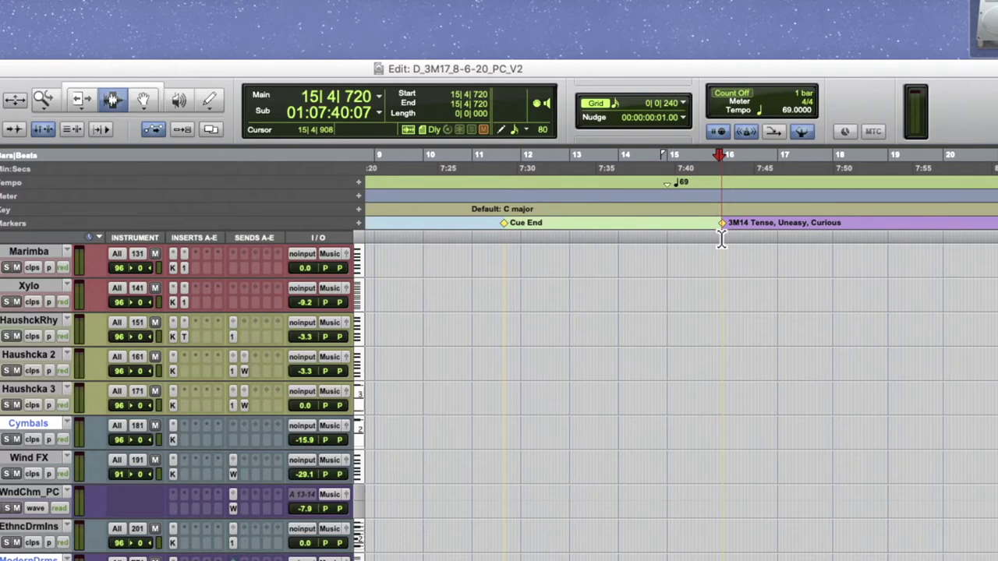
scroll(722, 238, "right", 2)
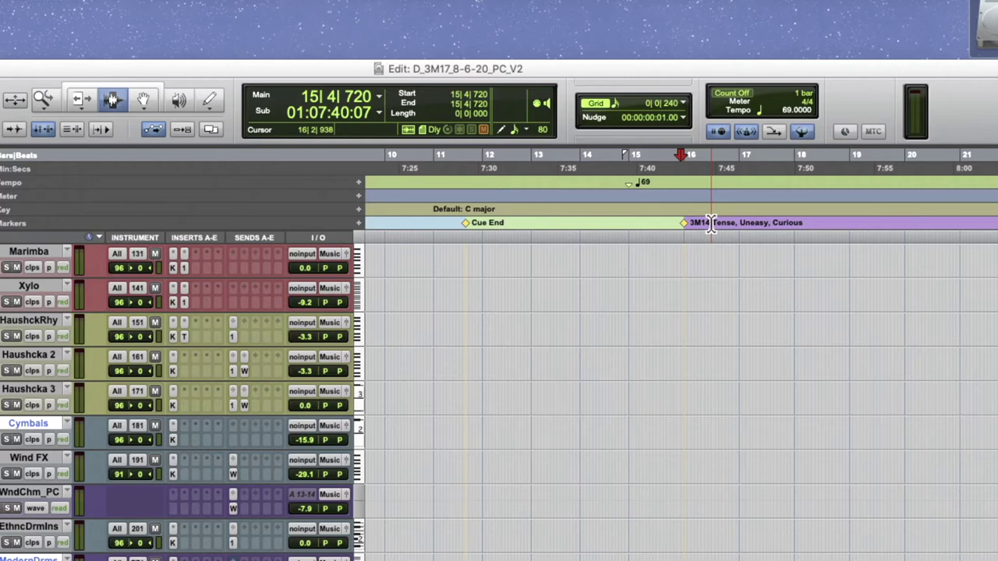
scroll(711, 223, "right", 15)
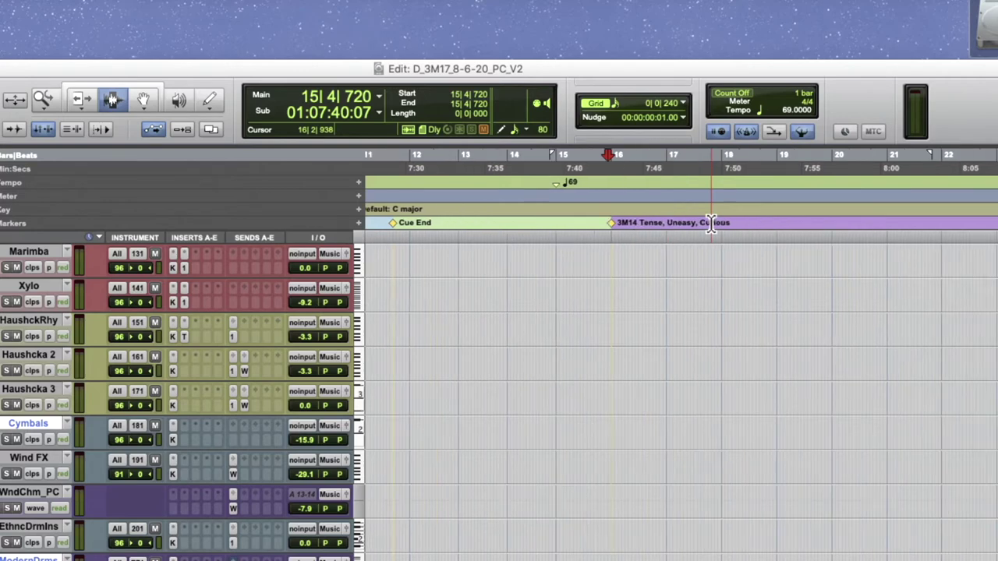
scroll(711, 223, "right", 3)
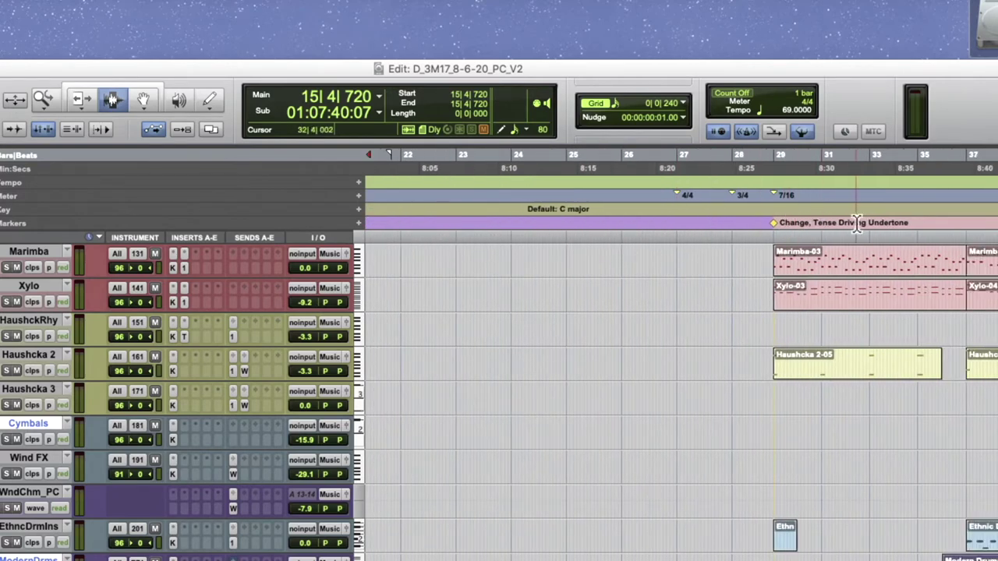
scroll(855, 227, "right", 10)
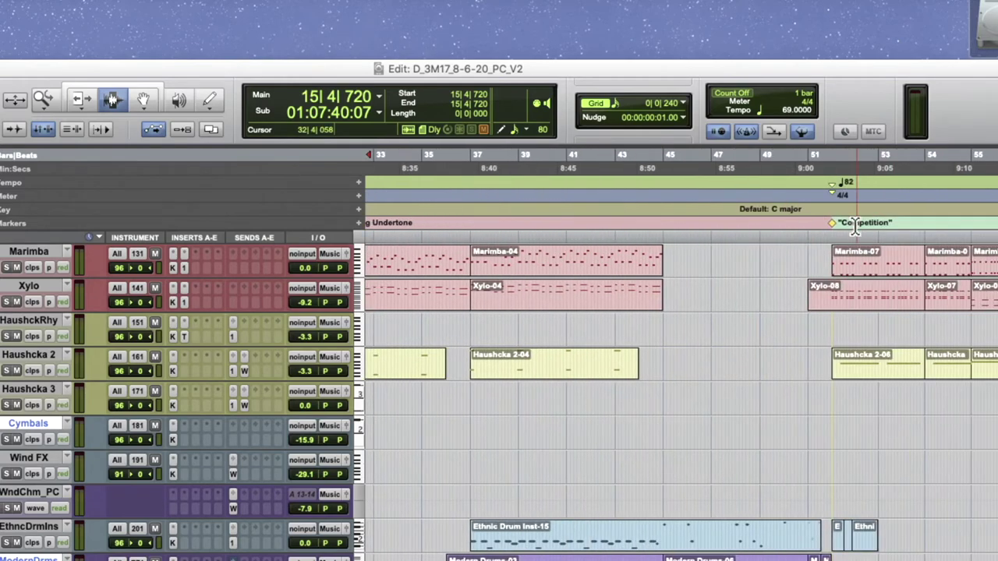
scroll(798, 222, "right", 7)
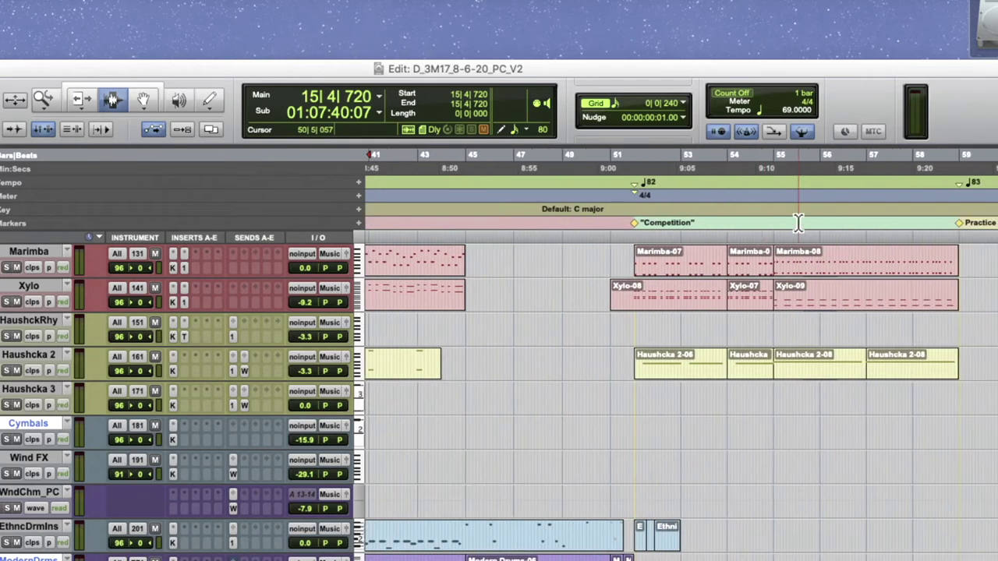
scroll(798, 223, "down", 2)
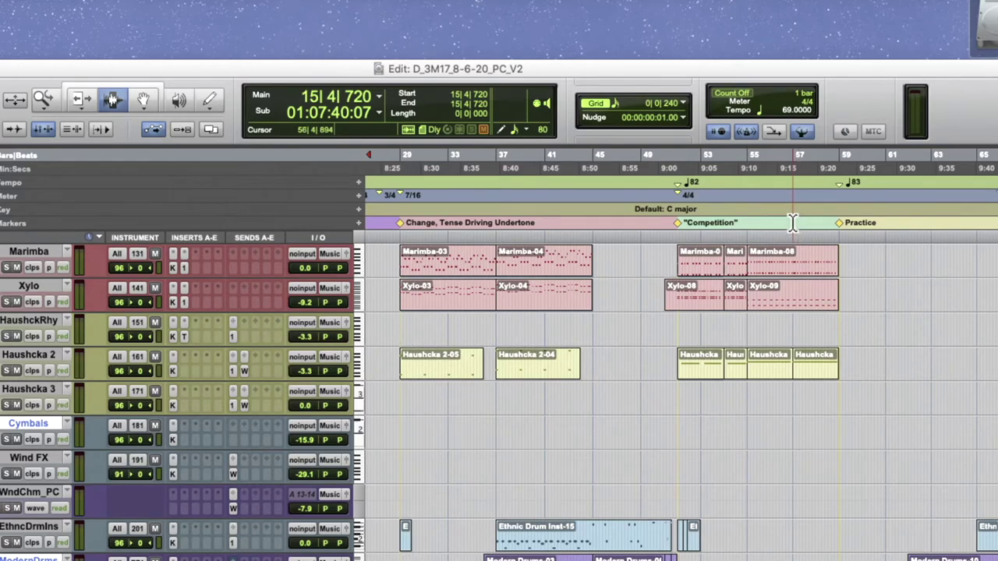
scroll(795, 224, "right", 5)
scroll(792, 223, "left", 1)
Step: Open the Memory Locations window and move it higher over the track controls, clear of the timeline markers
scroll(793, 220, "up", 5)
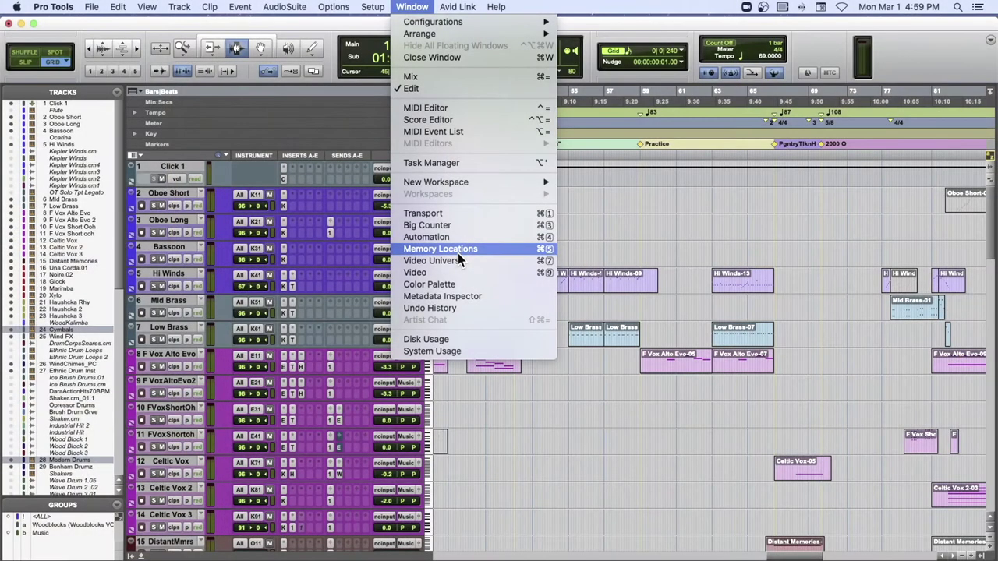
left_click(457, 251)
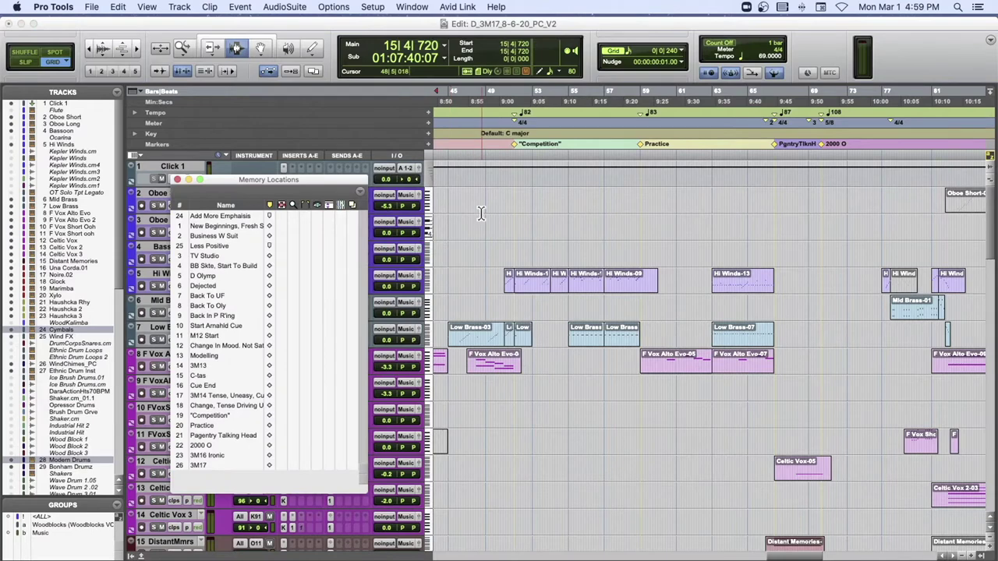
left_click_drag(318, 183, 335, 104)
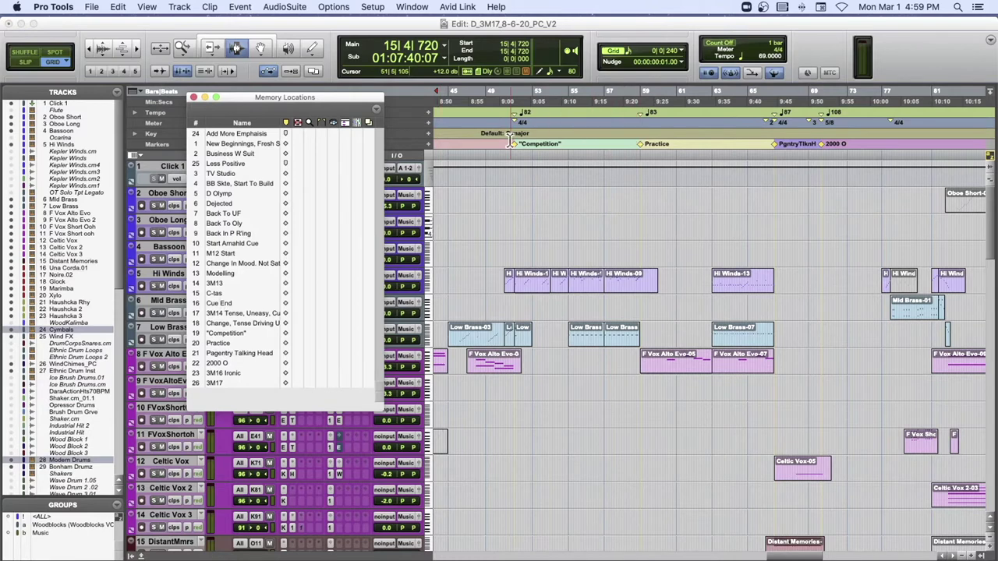
Step: Return the cursor to the song start at 1|1|000
scroll(511, 143, "left", 5)
left_click(389, 47)
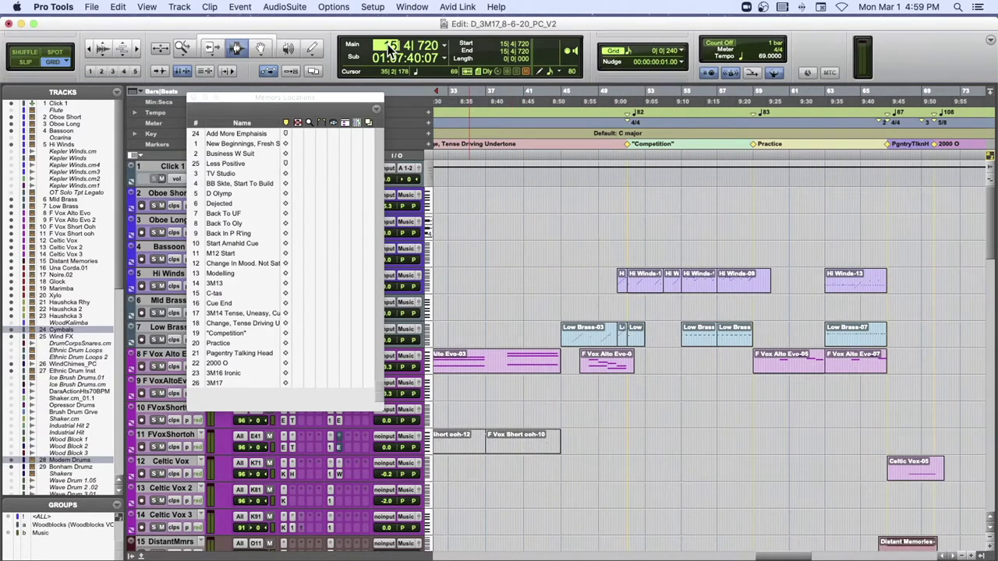
key("Return")
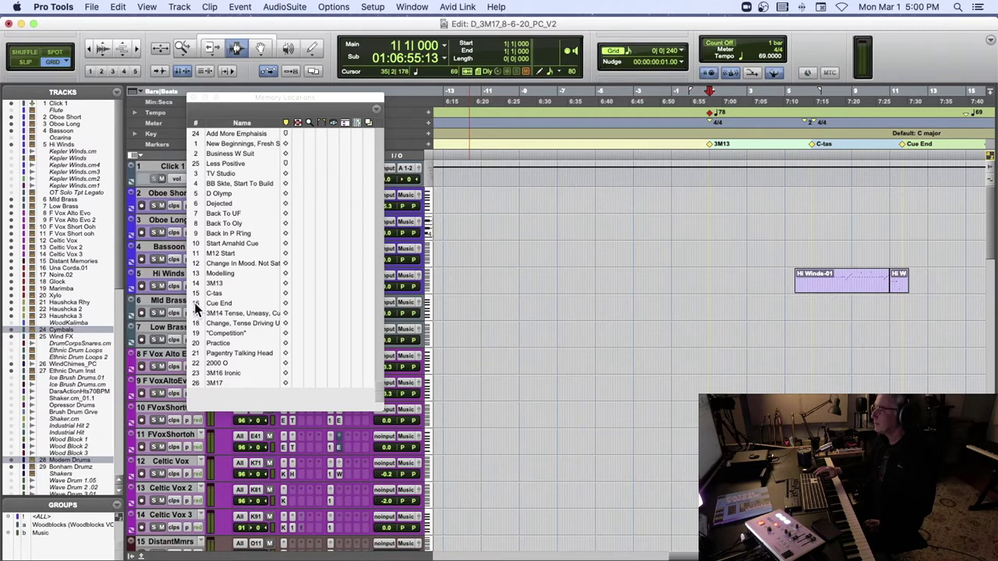
Step: Recall memory location 16, Cue End, and memory location 26, 3M17, and close the Memory Locations window
left_click(195, 304)
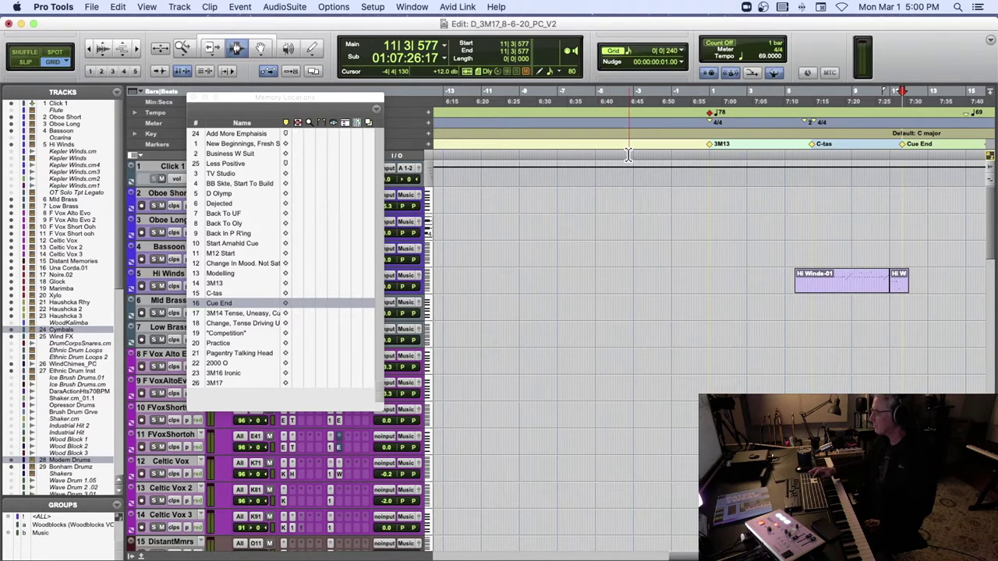
key("period")
key("2")
key("6")
key("period")
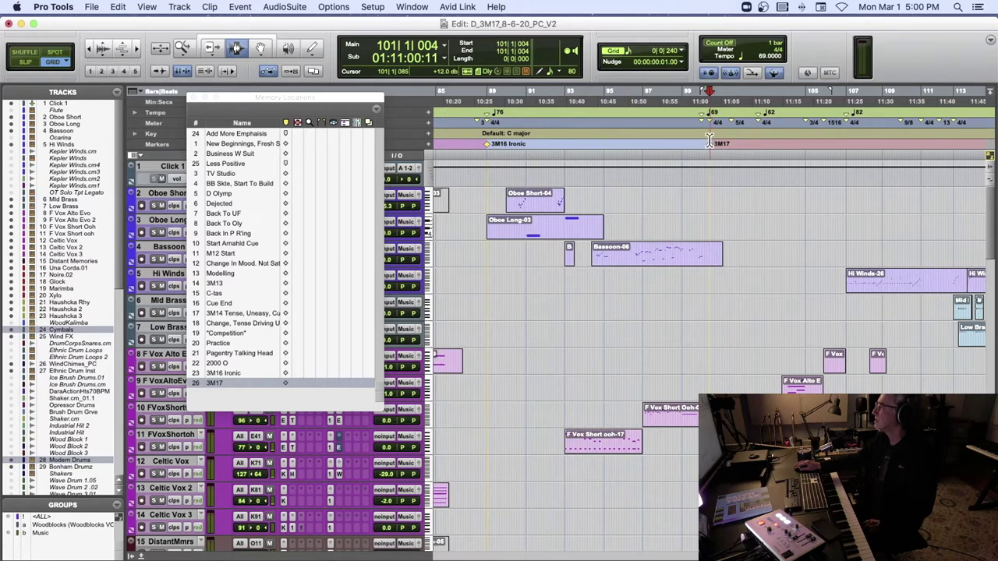
left_click(191, 96)
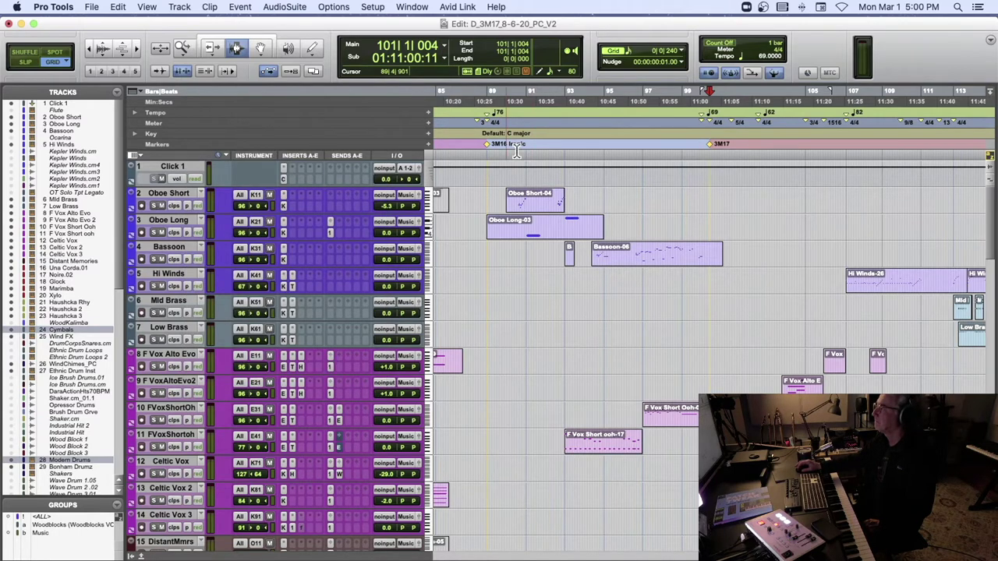
Step: Survey the whole timeline of markers and place the cursor at the song start, 1|1|000, on marker 3M13
scroll(516, 151, "left", 10)
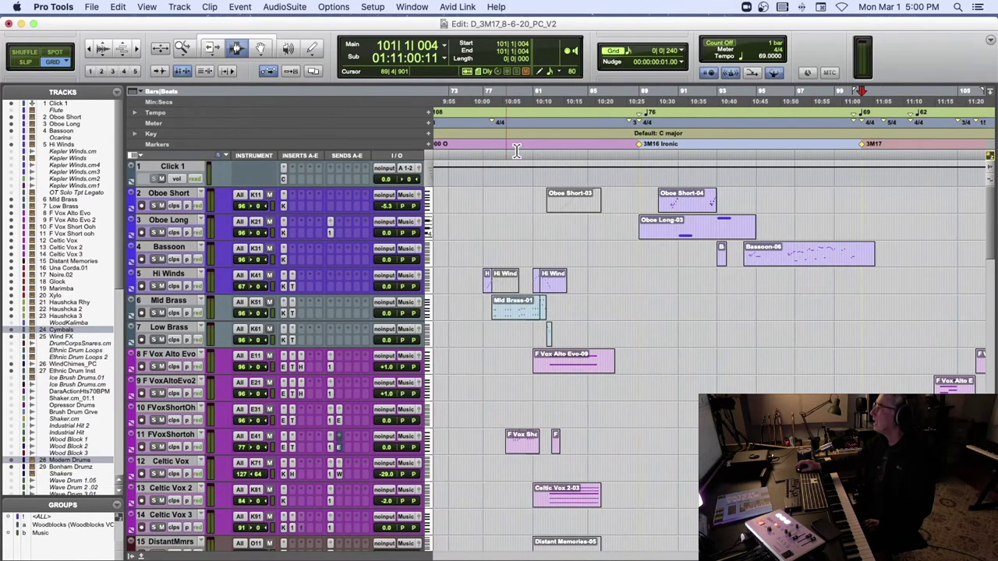
key("super+bracketleft")
key("super+bracketleft")
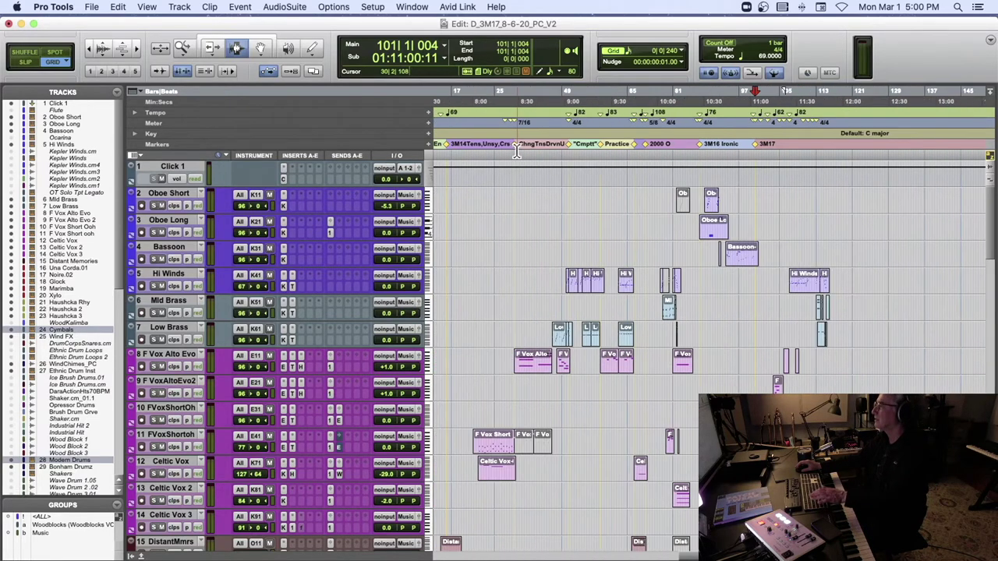
key("super+bracketleft")
key("super+bracketleft")
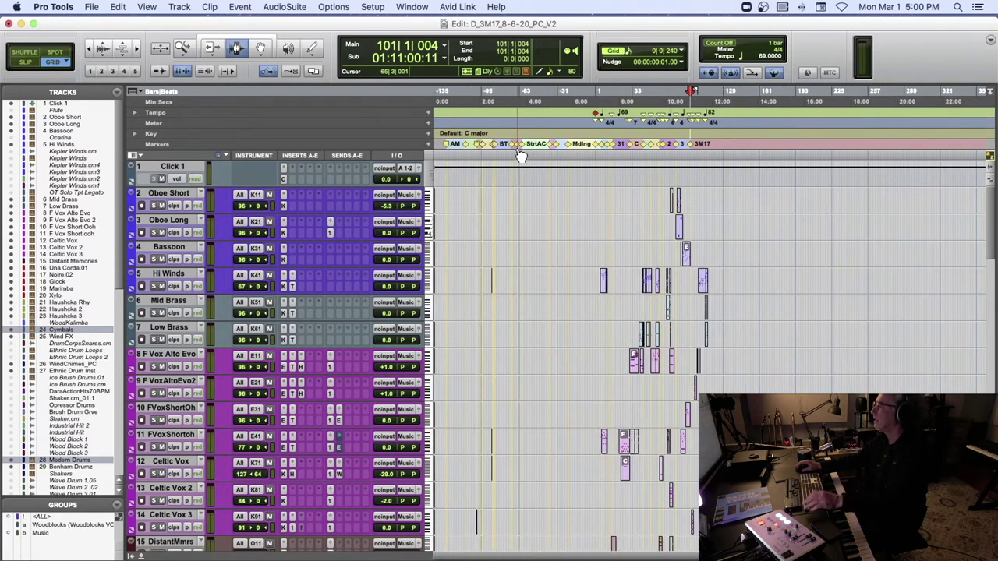
scroll(532, 104, "left", 3)
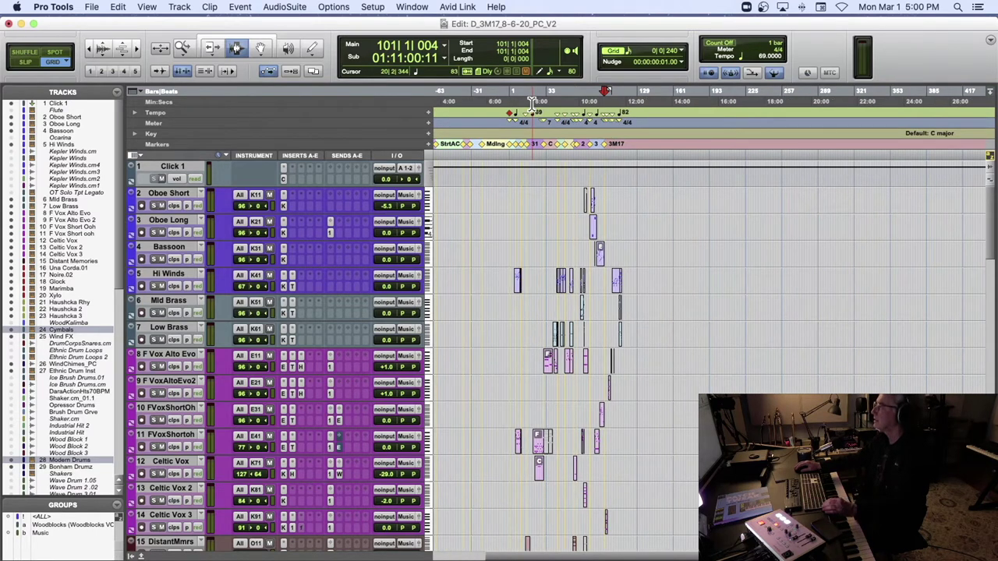
left_click(510, 92)
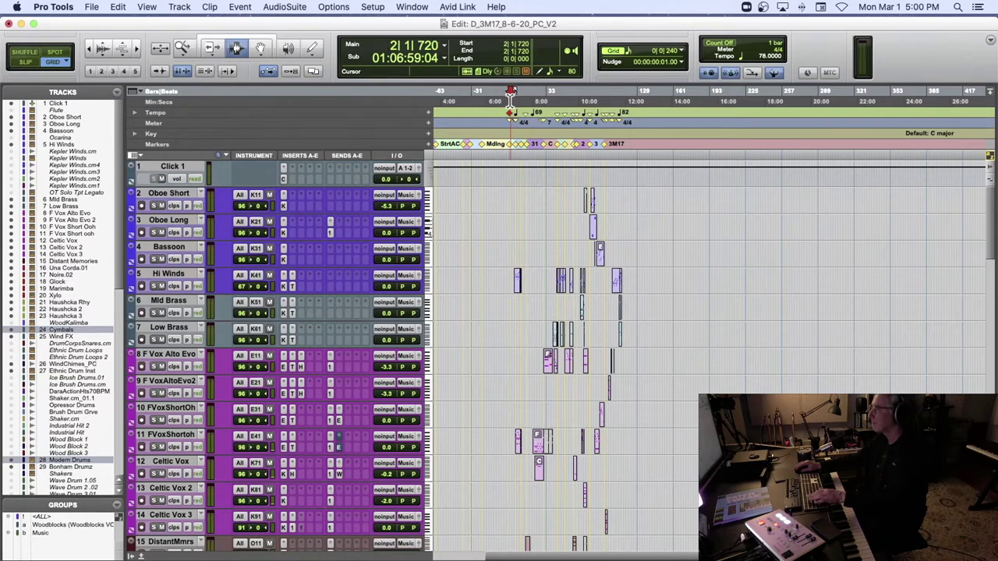
key("super+bracketright")
key("super+bracketright")
key("super+bracketright")
key("super+bracketright")
key("super+bracketright")
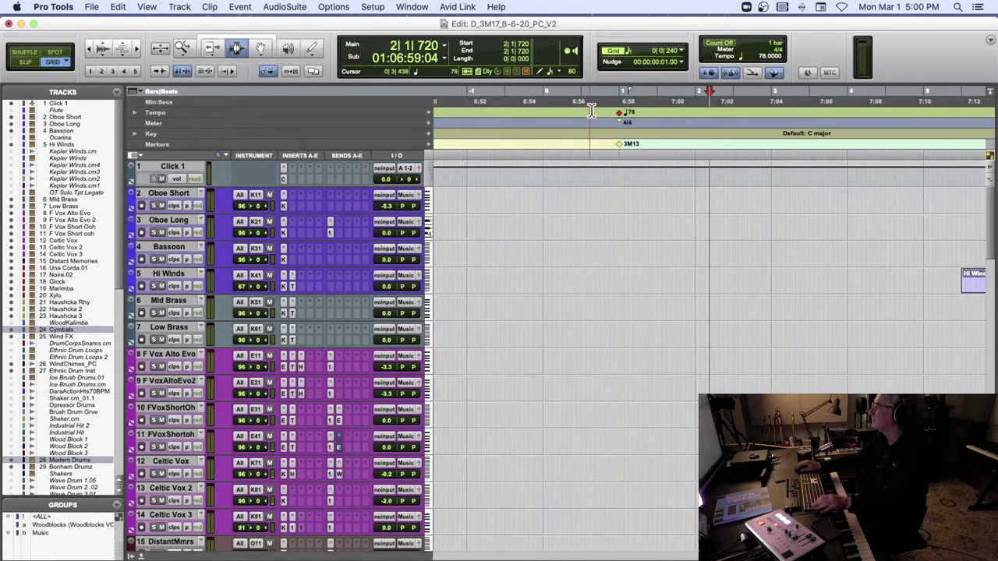
key("Return")
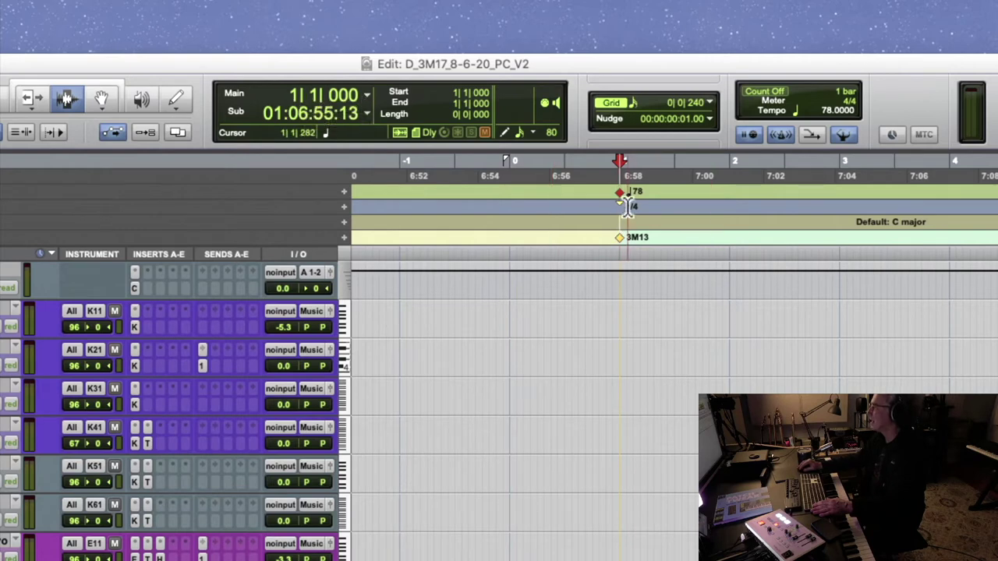
Step: Select the first beat of bar 1, from 1|1|000 to 1|2|000, and collapse the selection to its start
left_click_drag(549, 177, 646, 179)
left_click(563, 172)
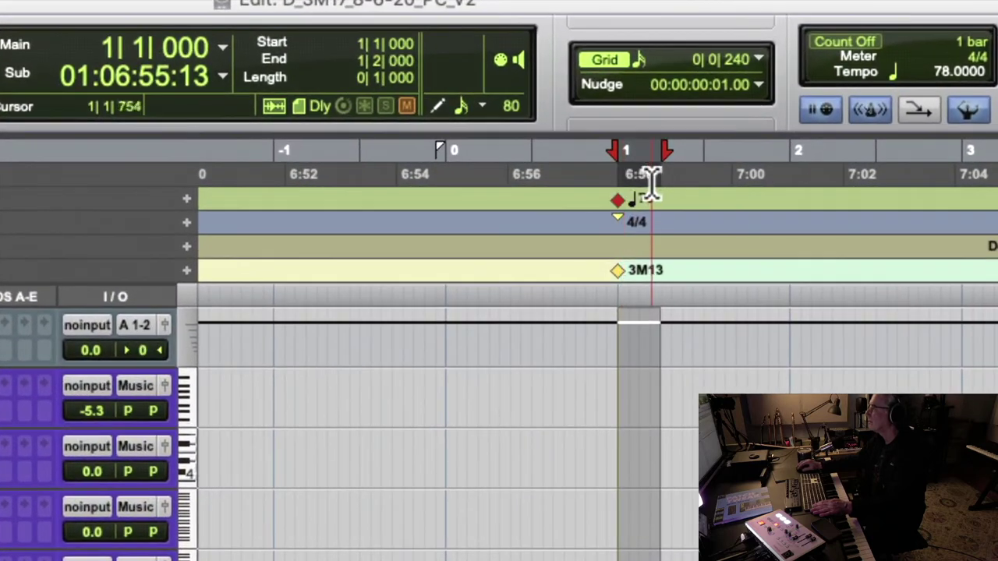
left_click(615, 176)
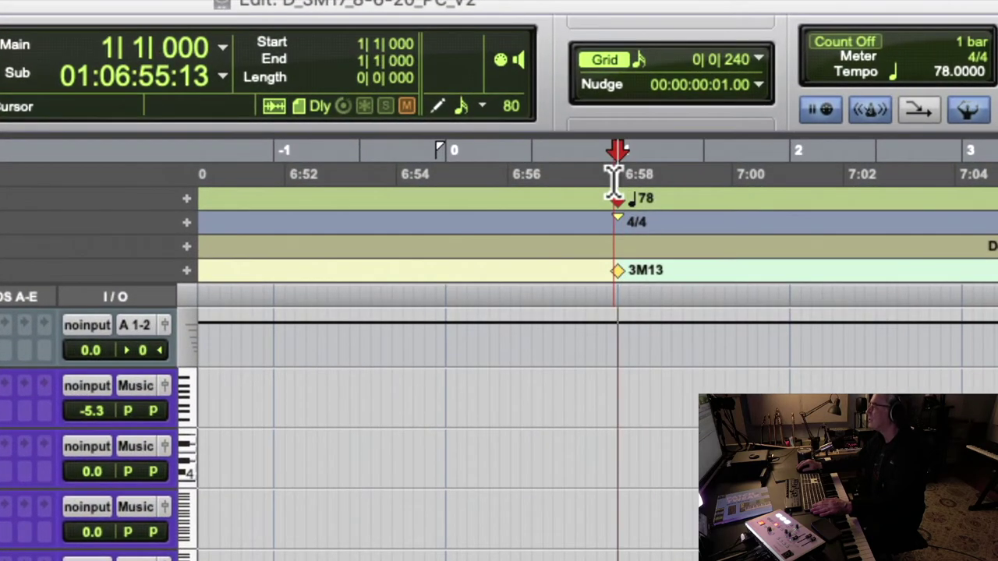
Step: Show a wider stretch of timeline around 3M13 and move the Edit window up directly beneath the menu bar
key("r")
key("r")
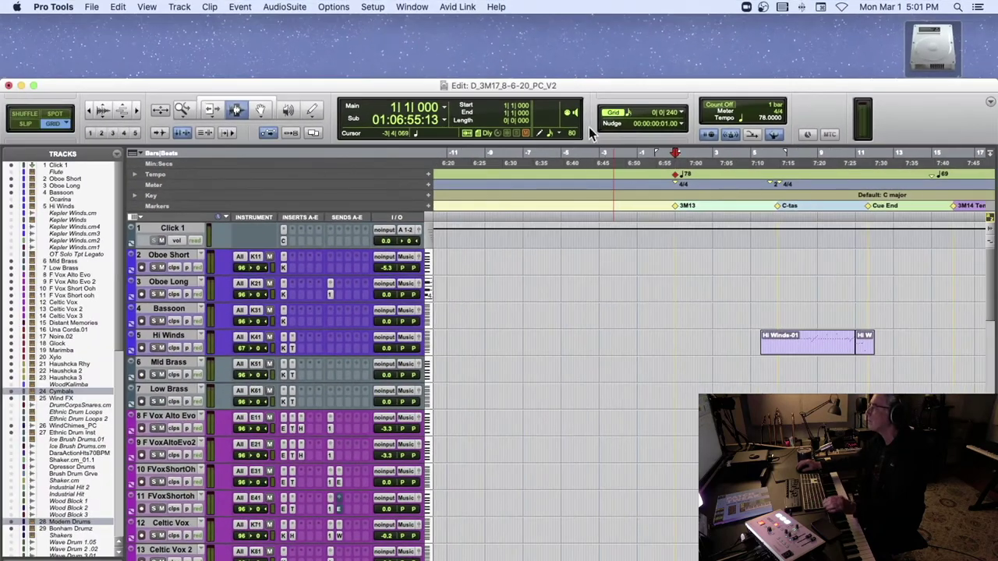
left_click_drag(577, 92, 575, 25)
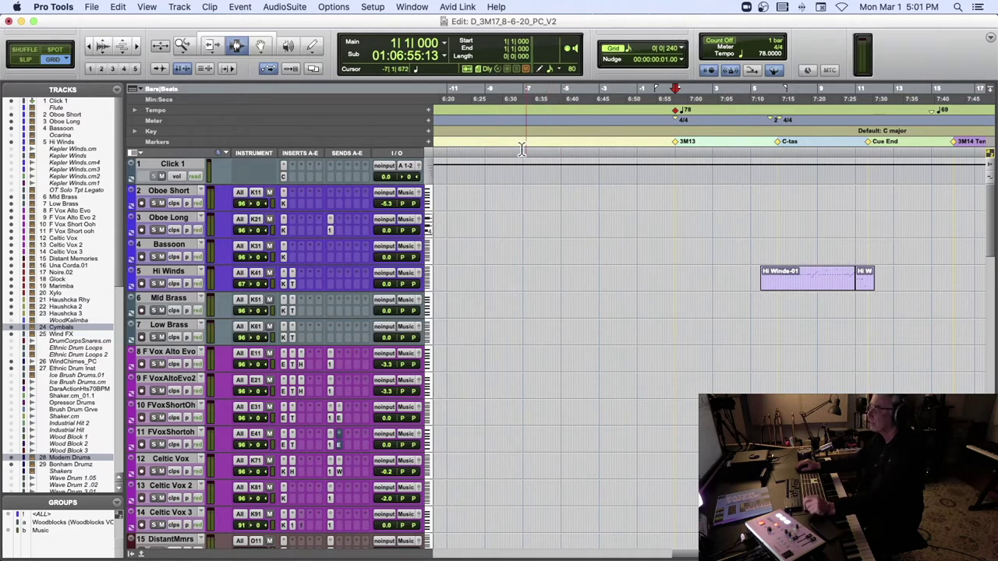
scroll(523, 148, "left", 2)
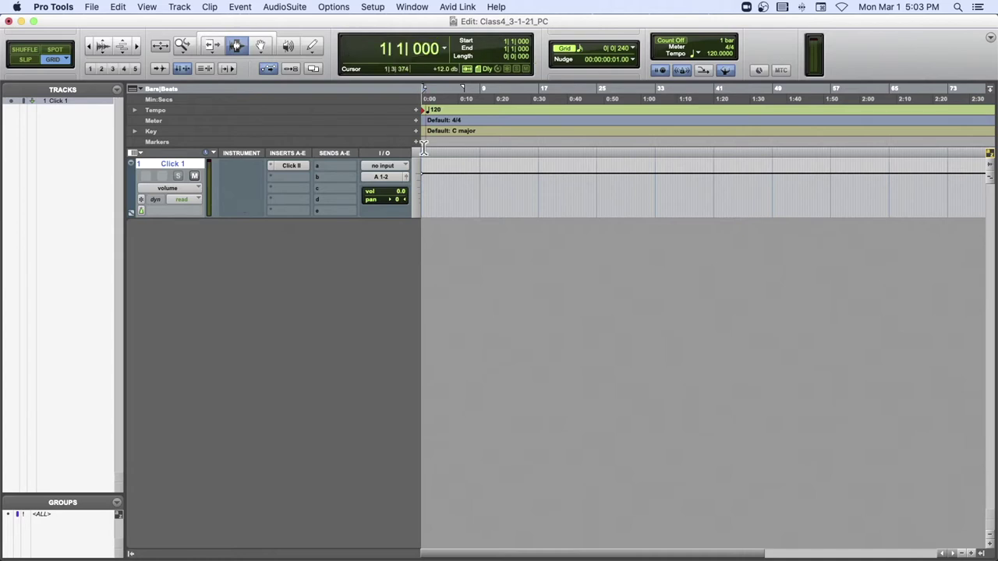
Step: Add a tempo change of 84 BPM at 1|1|000 in the Class4_3-1-21_PC session, with a quarter-note resolution and Snap To Bar on
key("super+bracketright")
key("super+bracketright")
key("super+bracketright")
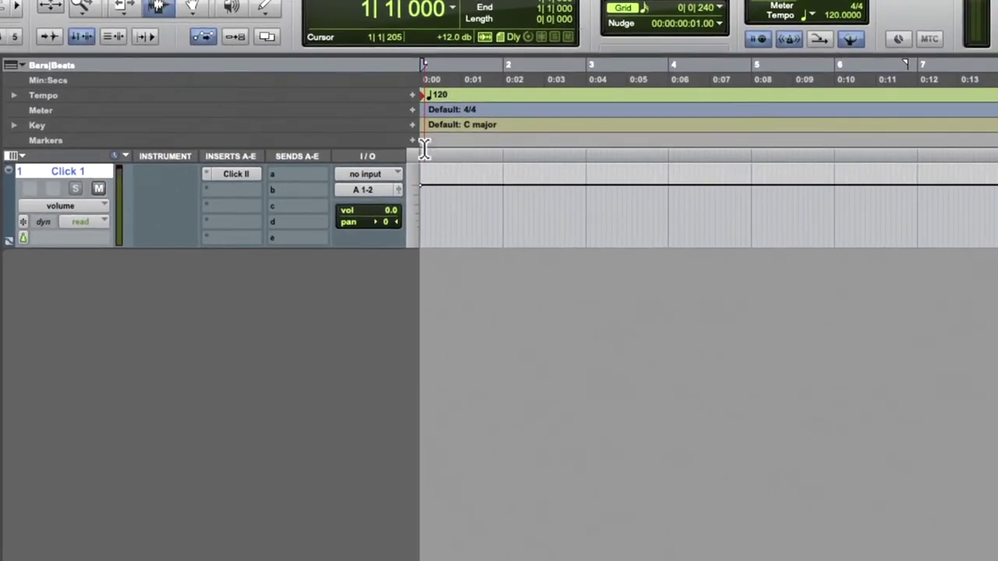
scroll(429, 150, "right", 3)
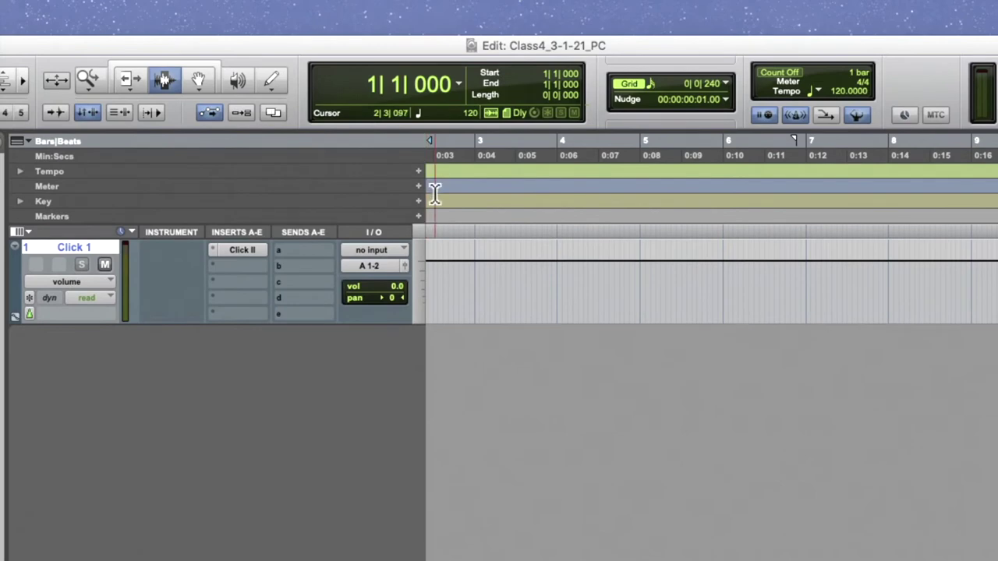
scroll(434, 194, "left", 3)
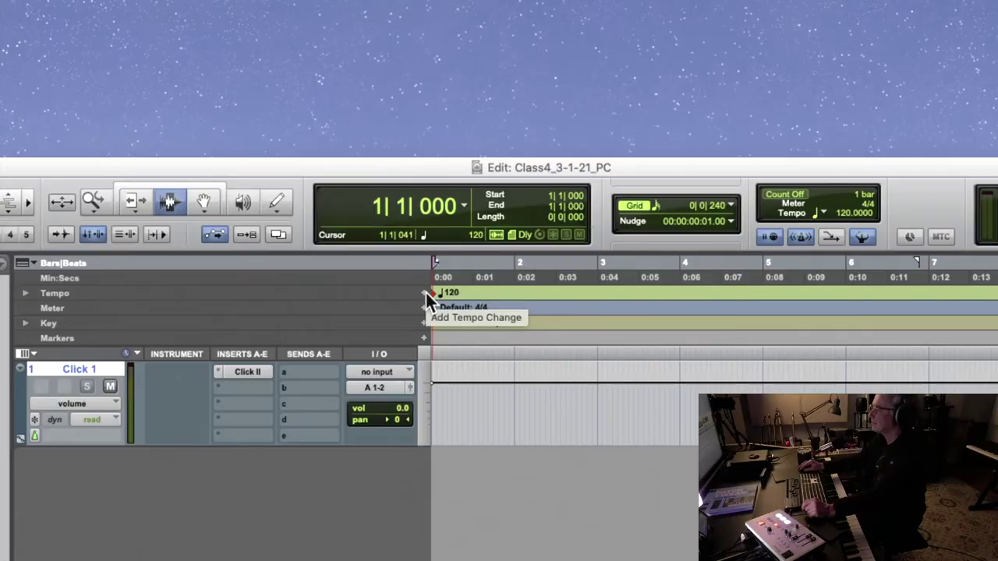
left_click(419, 171)
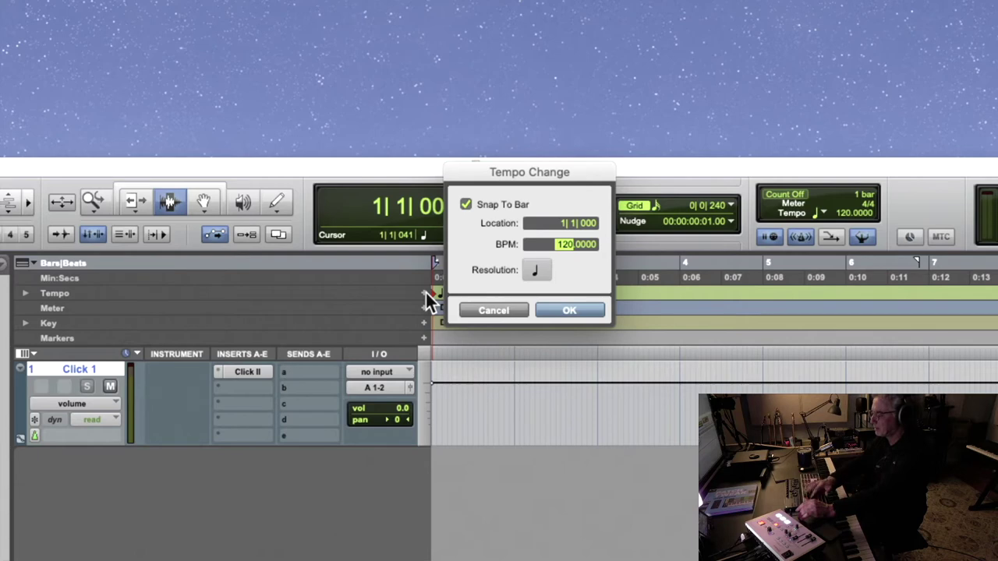
type("103")
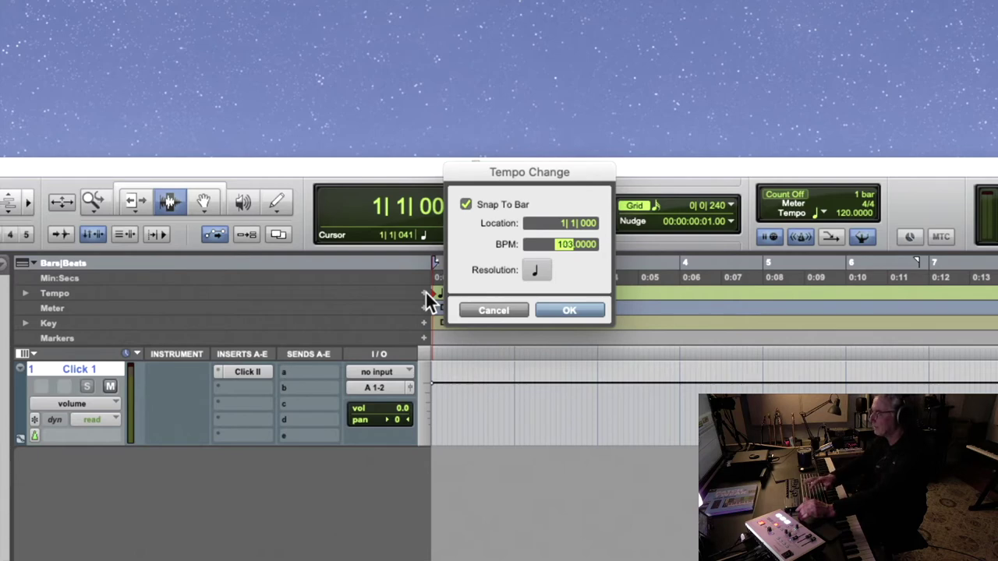
type("7987")
type("82")
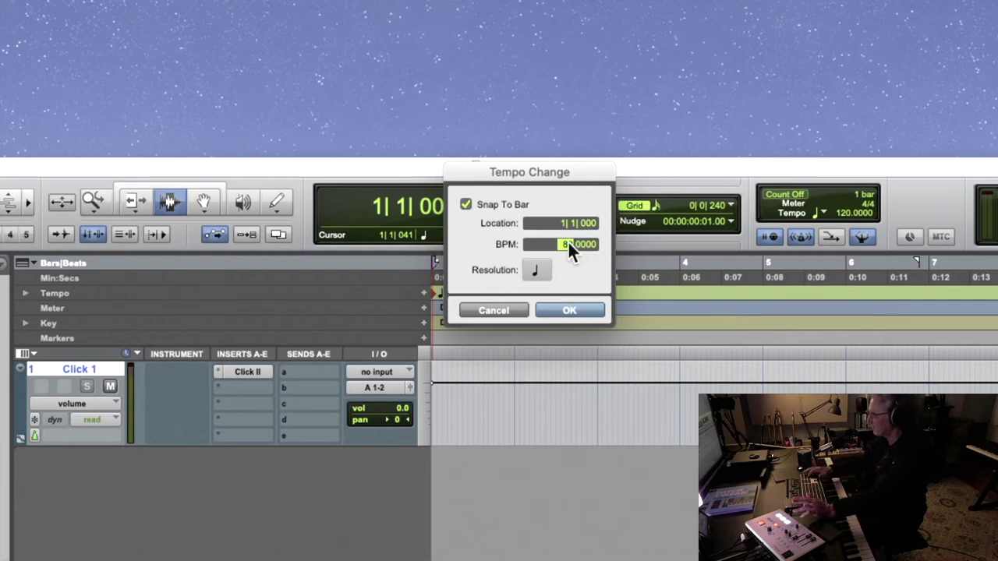
key("Return")
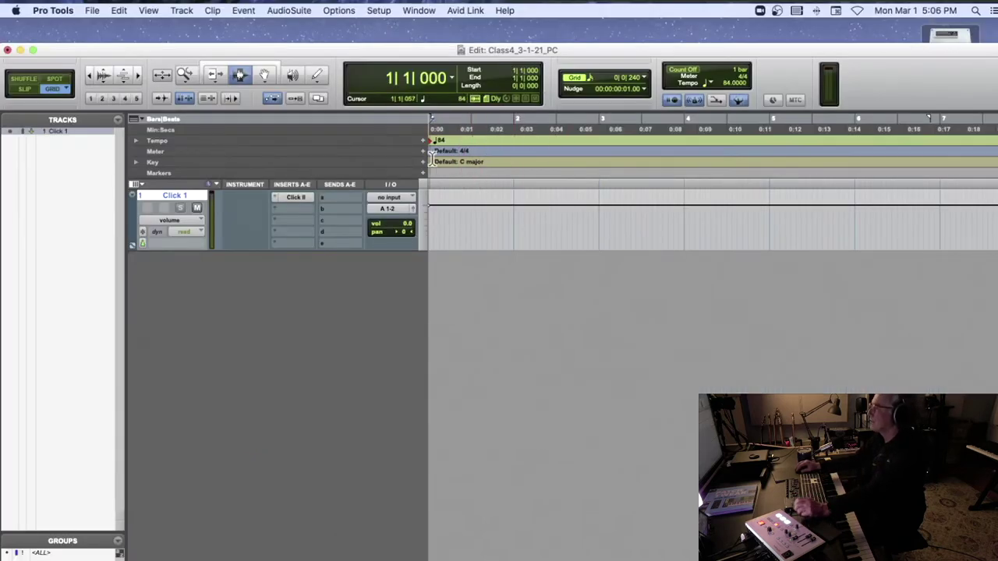
Step: Place the cursor at 3|1|000 and open the Move Song Start time operation
left_click(601, 170)
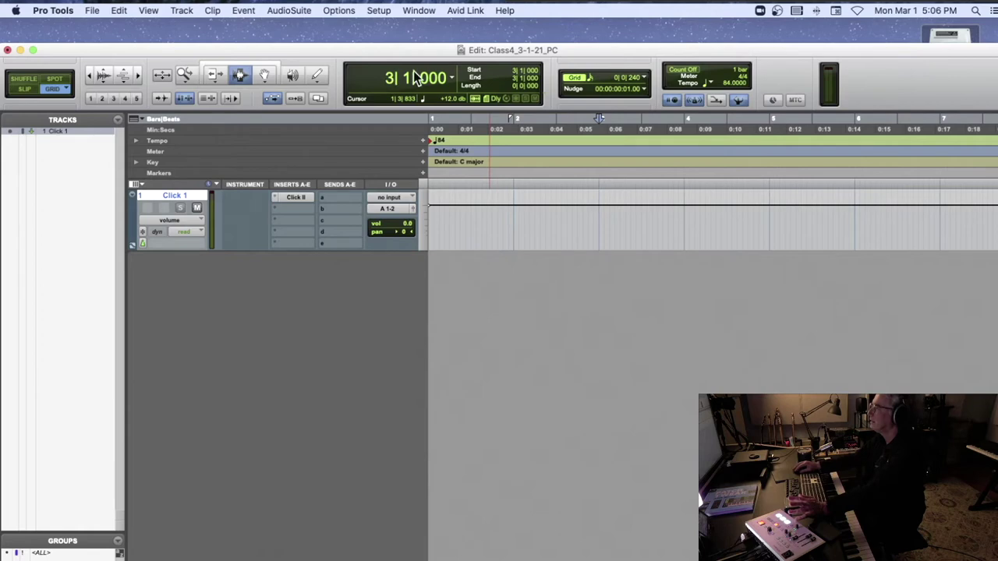
left_click_drag(414, 51, 414, 32)
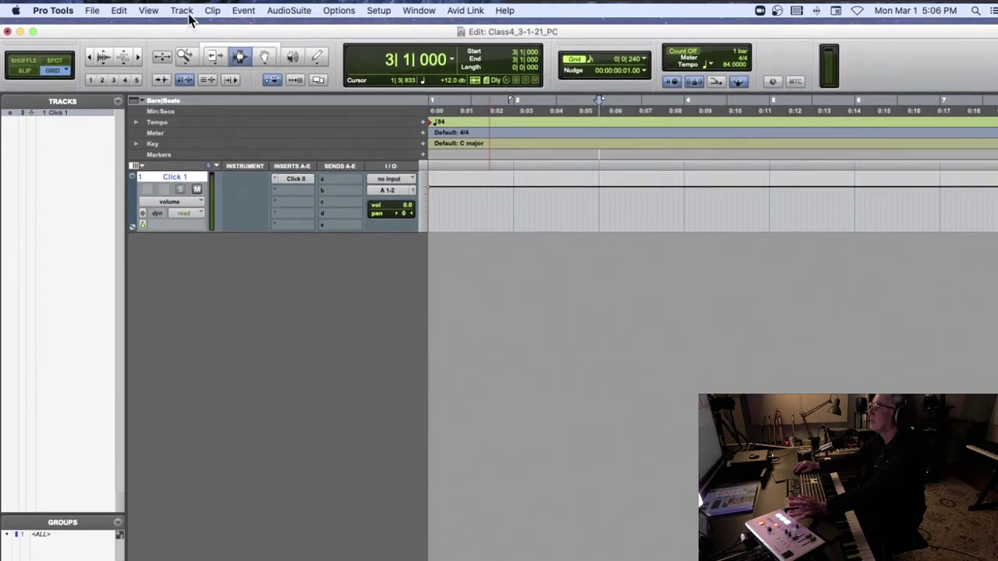
left_click(238, 11)
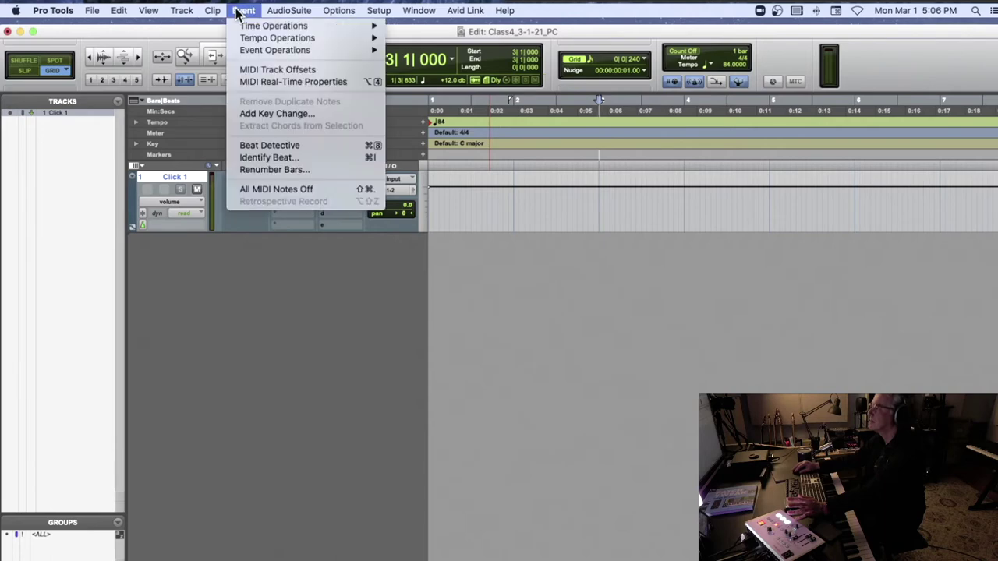
mouse_move(234, 23)
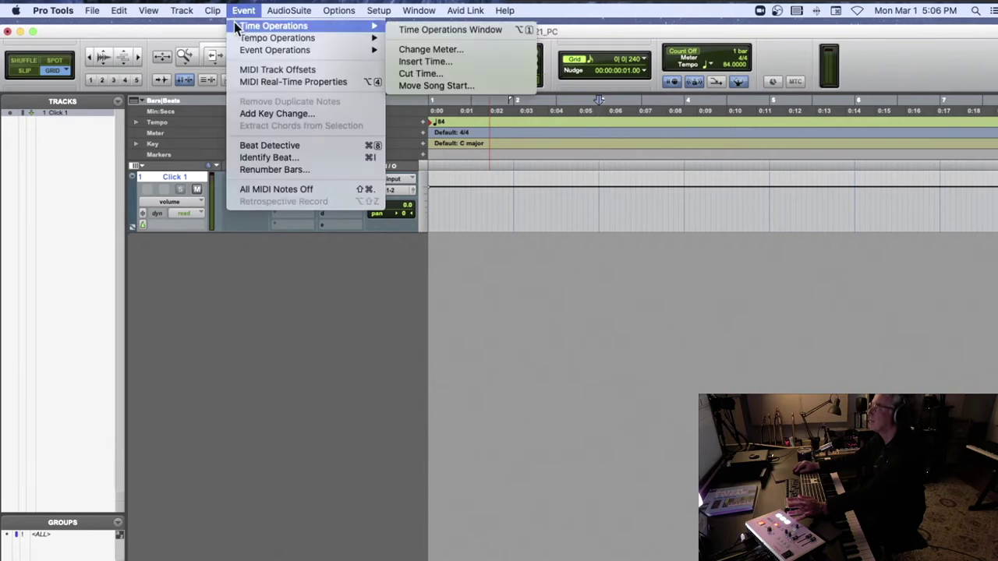
left_click(450, 86)
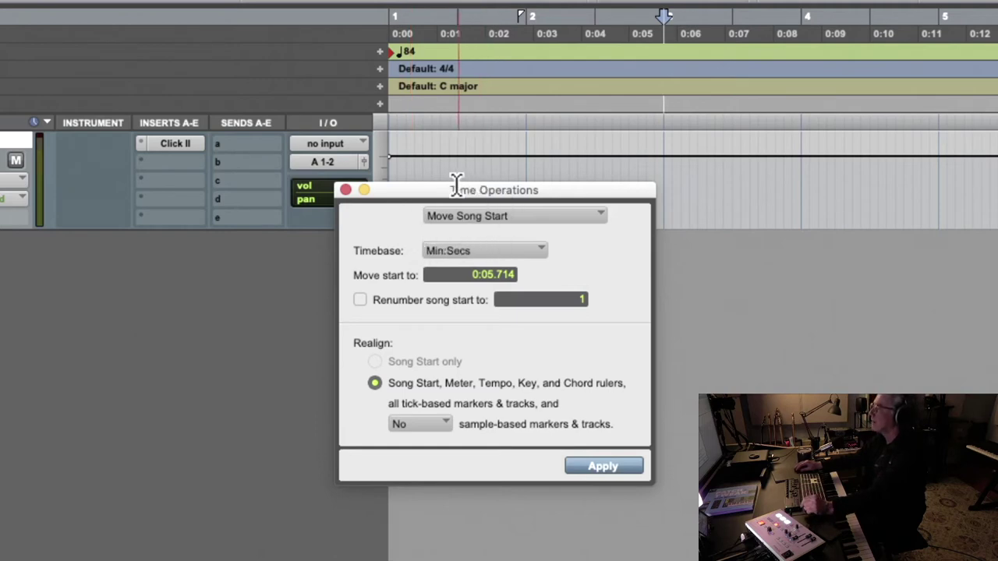
Step: Move the song start to bar 3 using the Bars|Beats timebase, renumbering it to 1 and realigning the rulers and tick-based tracks
left_click(445, 216)
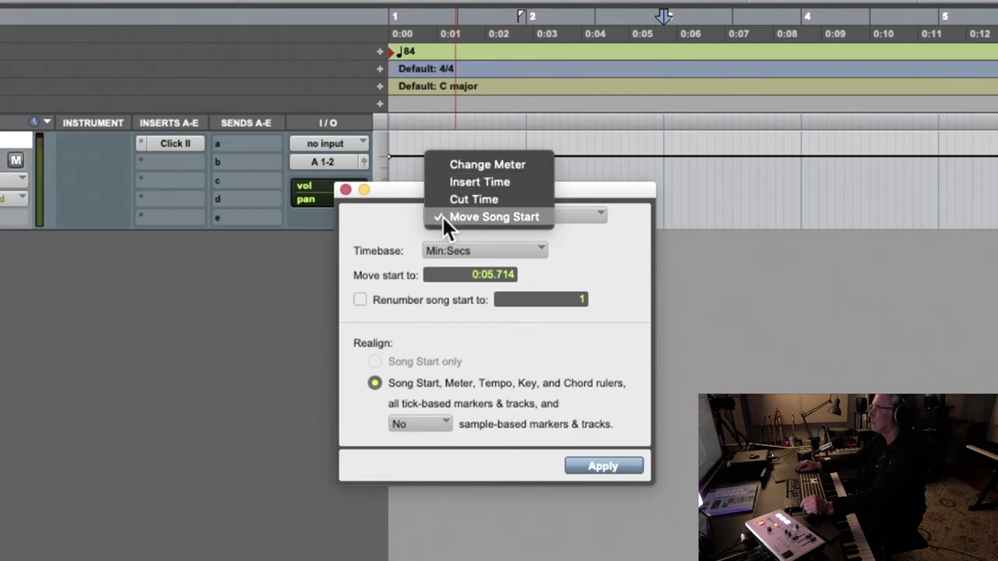
left_click(473, 218)
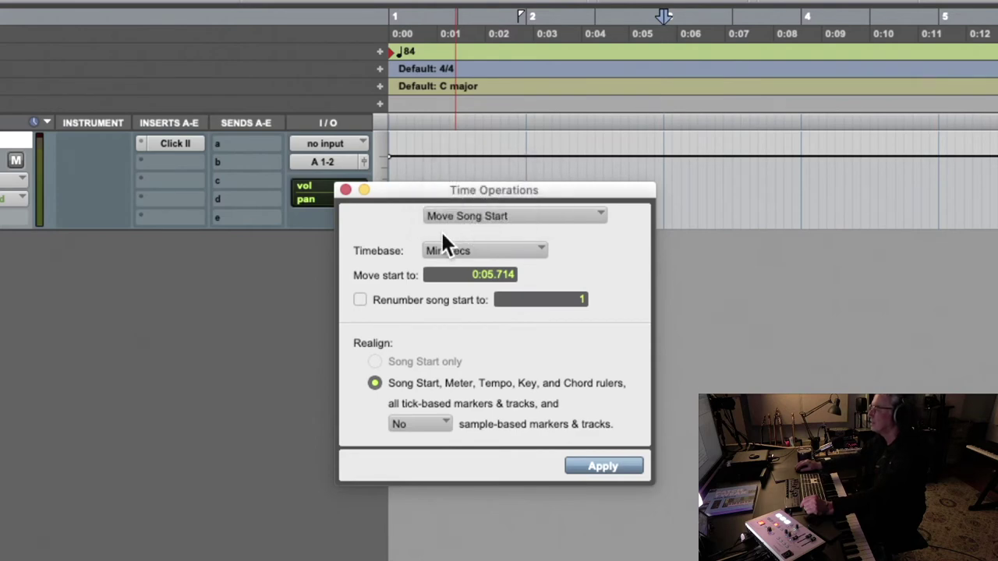
left_click(449, 250)
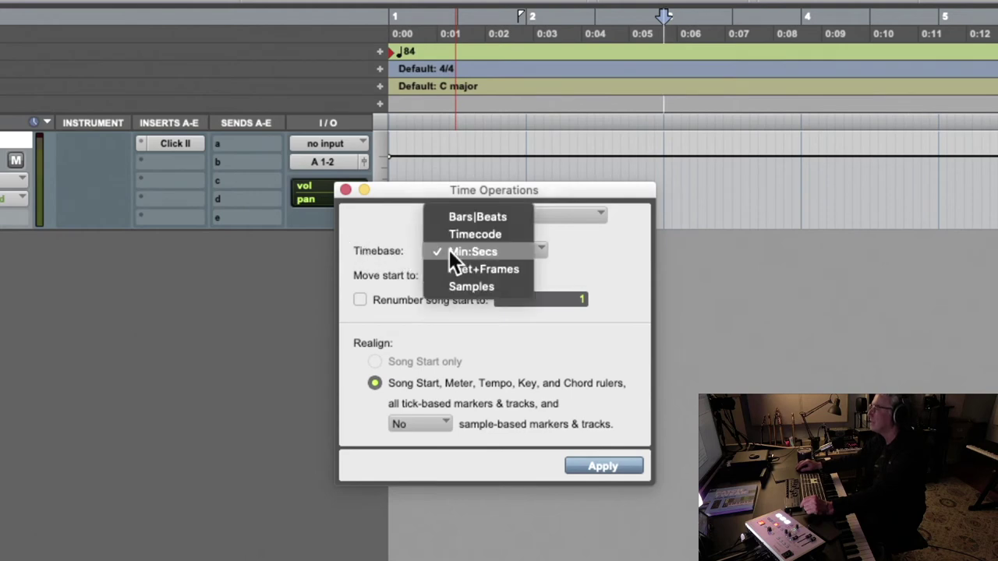
left_click(455, 214)
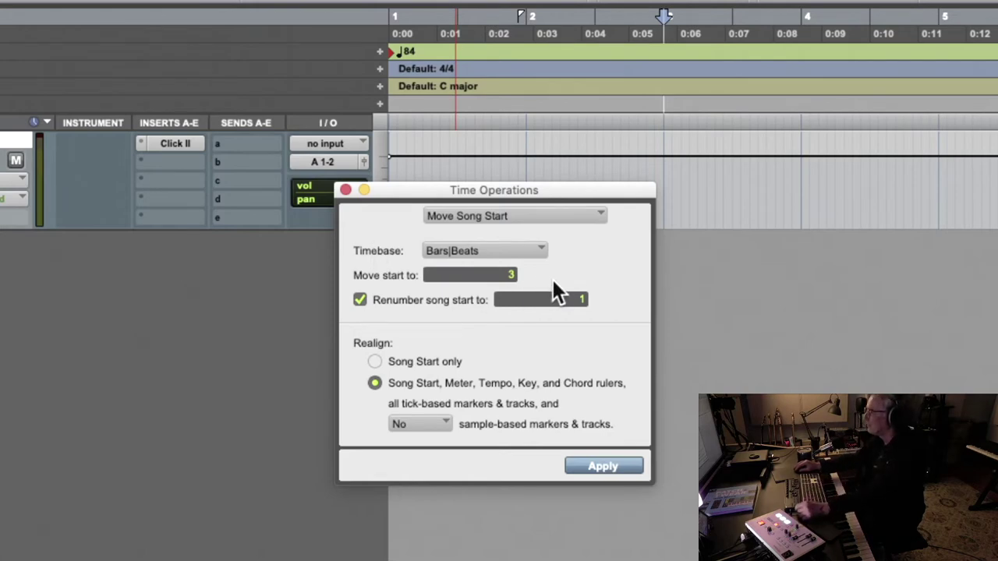
left_click(601, 465)
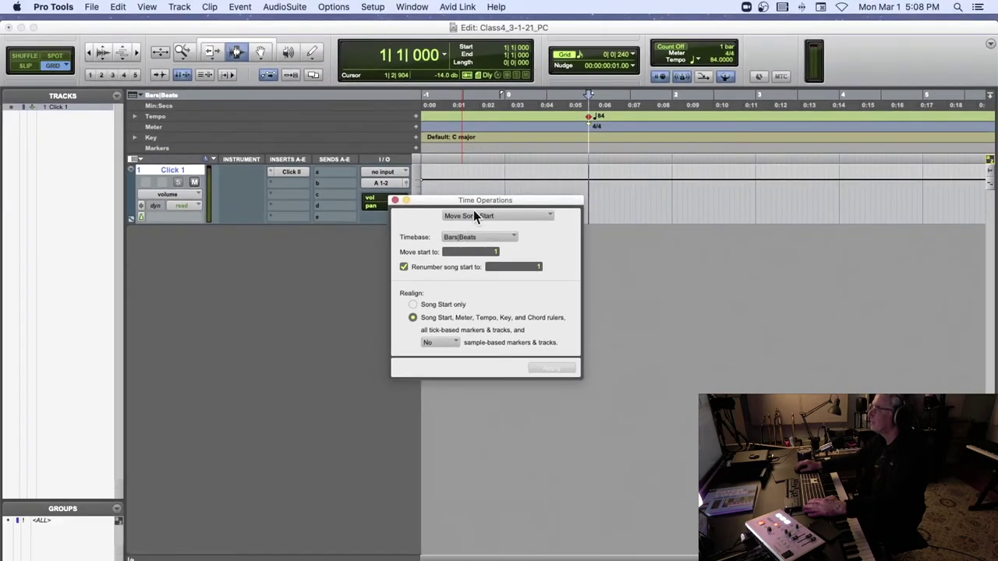
Step: Close the Time Operations window and place the cursor at the moved song start, 1|1|000
left_click(394, 201)
left_click(570, 153)
left_click_drag(569, 153, 588, 178)
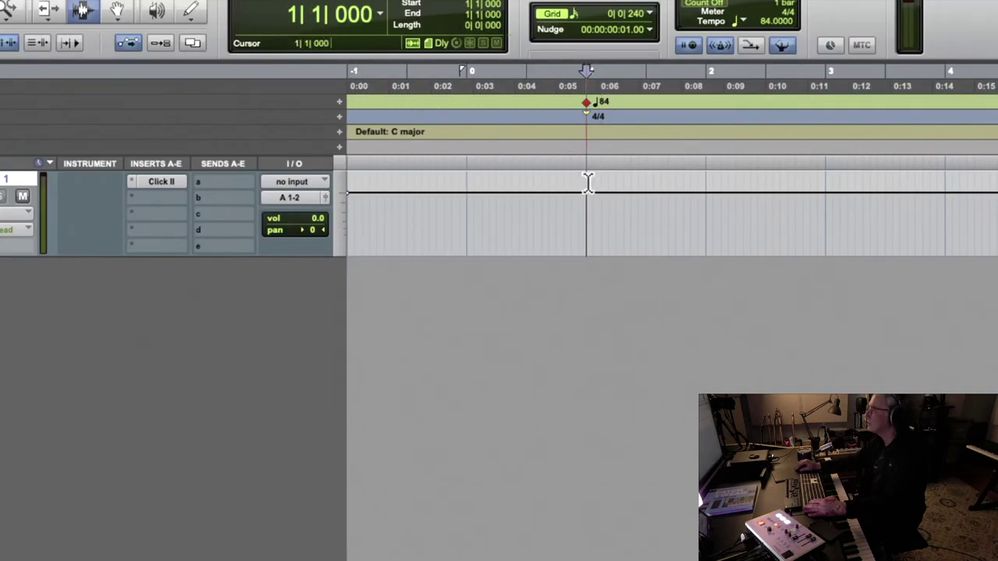
Step: Check the pre-roll bars at 0|1|000 and -1|1|000, return to 1|1|000 and play from the song start
left_click(467, 181)
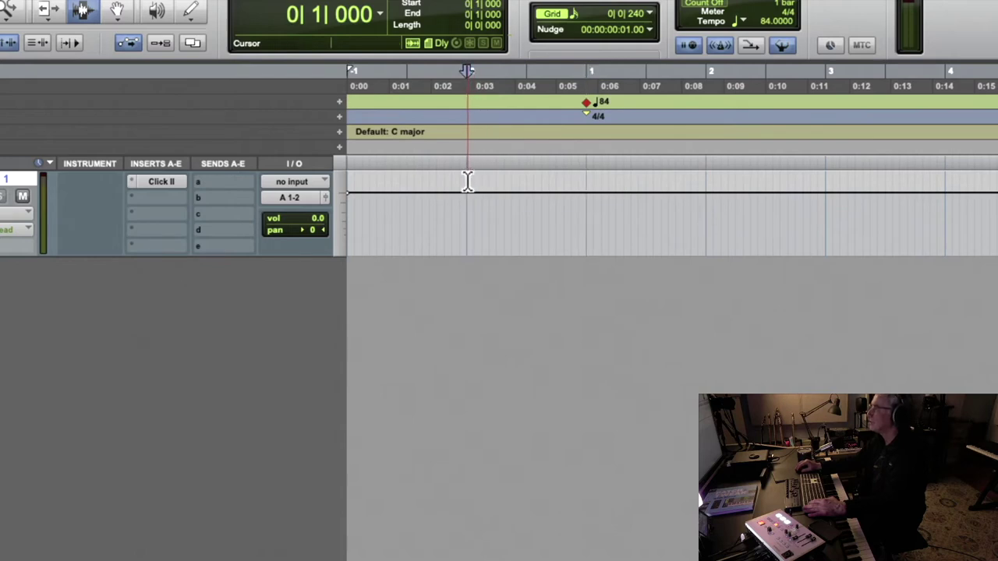
left_click(349, 179)
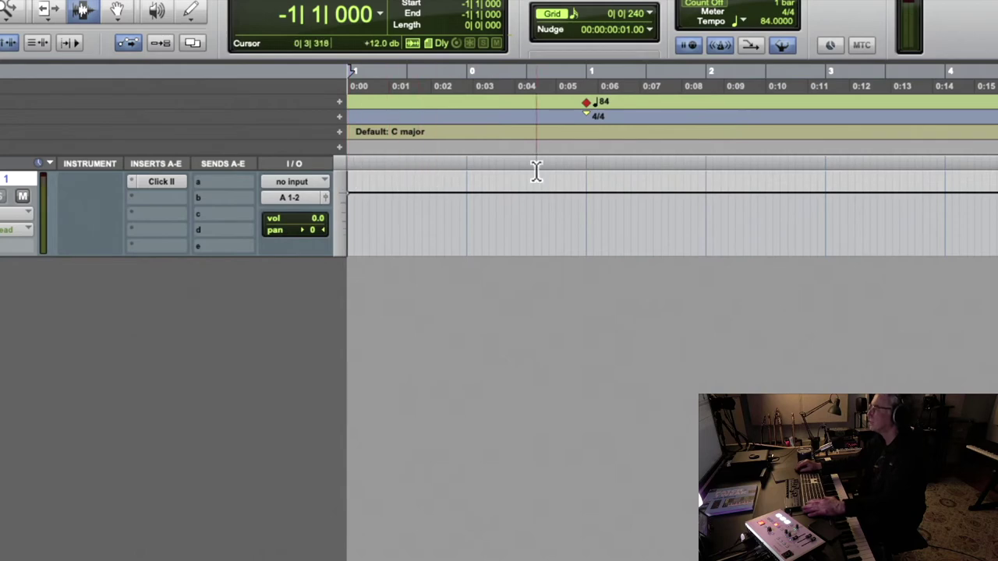
left_click(585, 172)
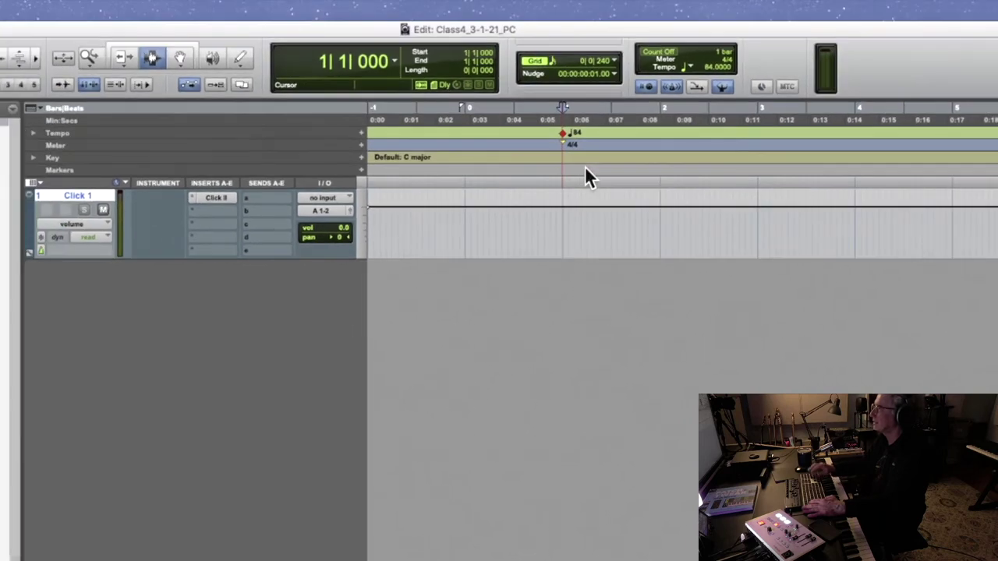
key("super+bracketleft")
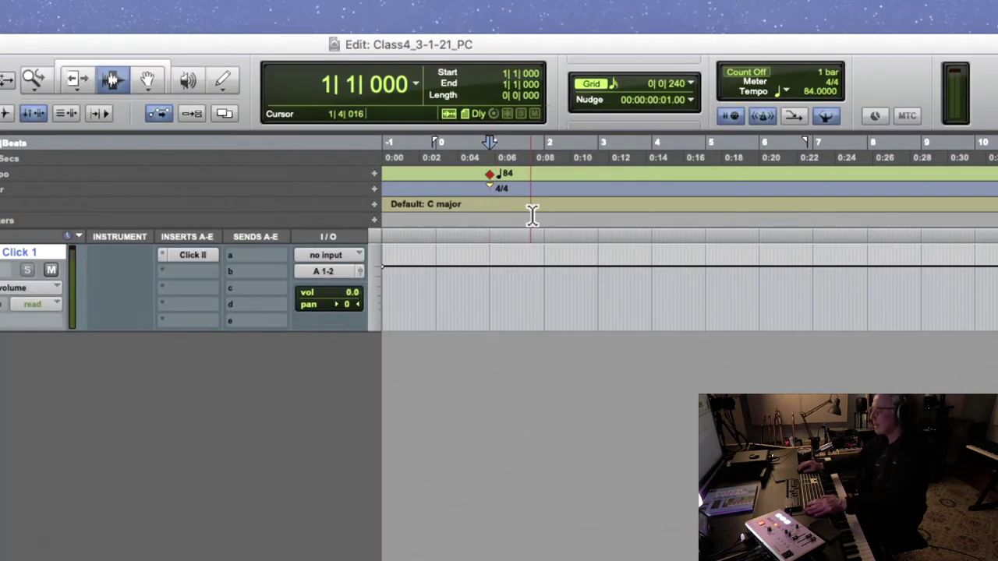
key("space")
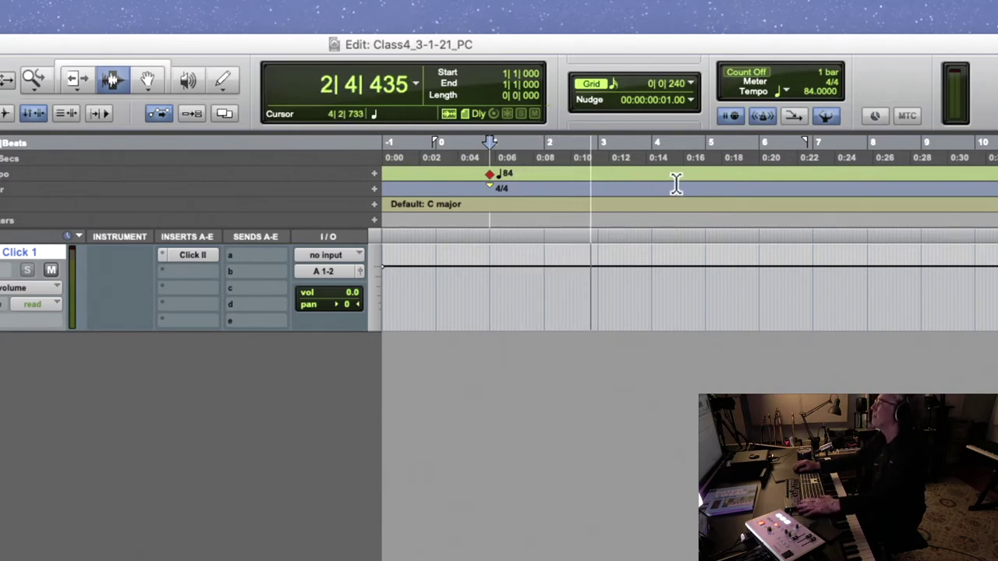
Step: Add a tempo change of 86 BPM at 5|1|000 with Snap To Bar on and a quarter-note resolution
left_click(705, 185)
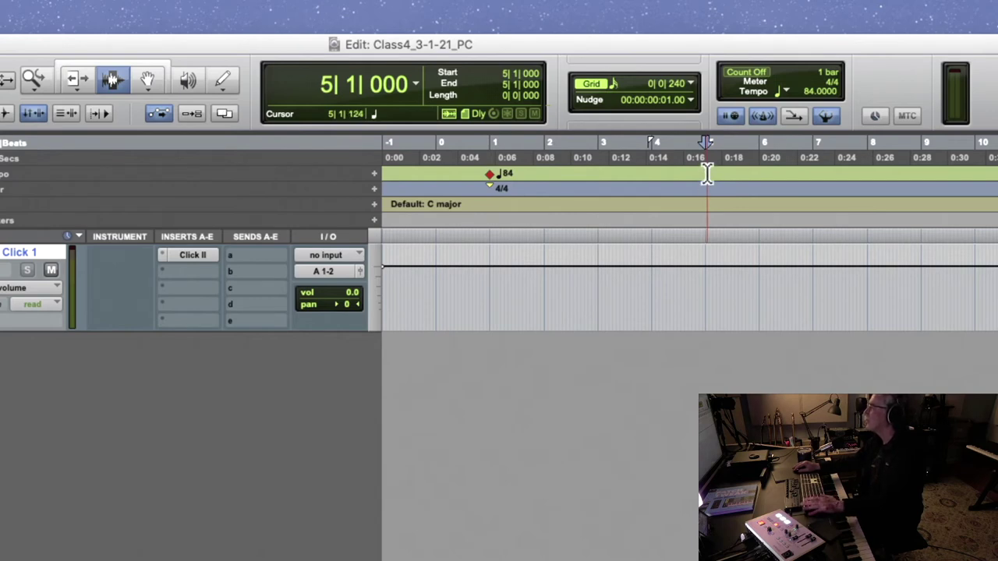
left_click(707, 174)
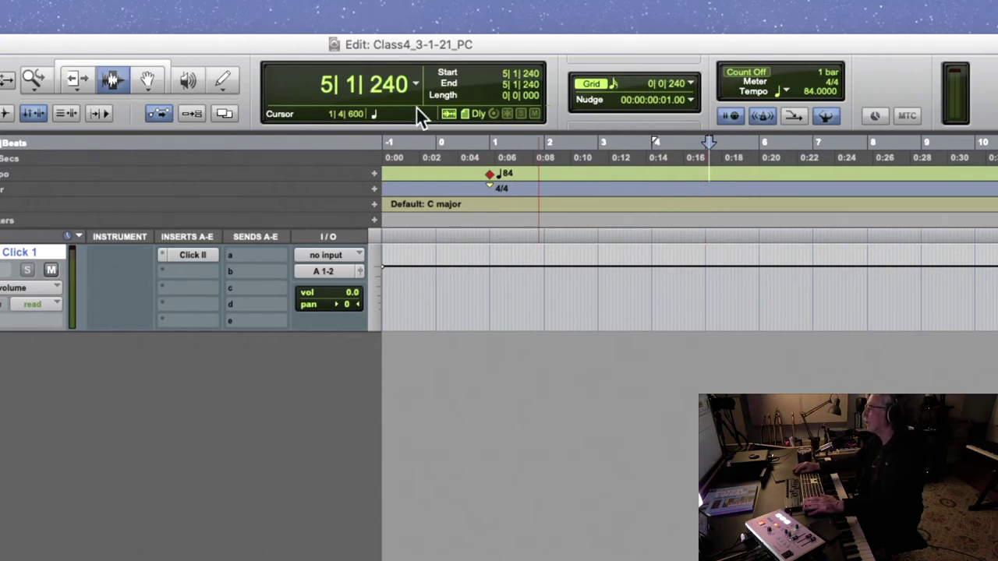
type("000")
left_click(328, 81)
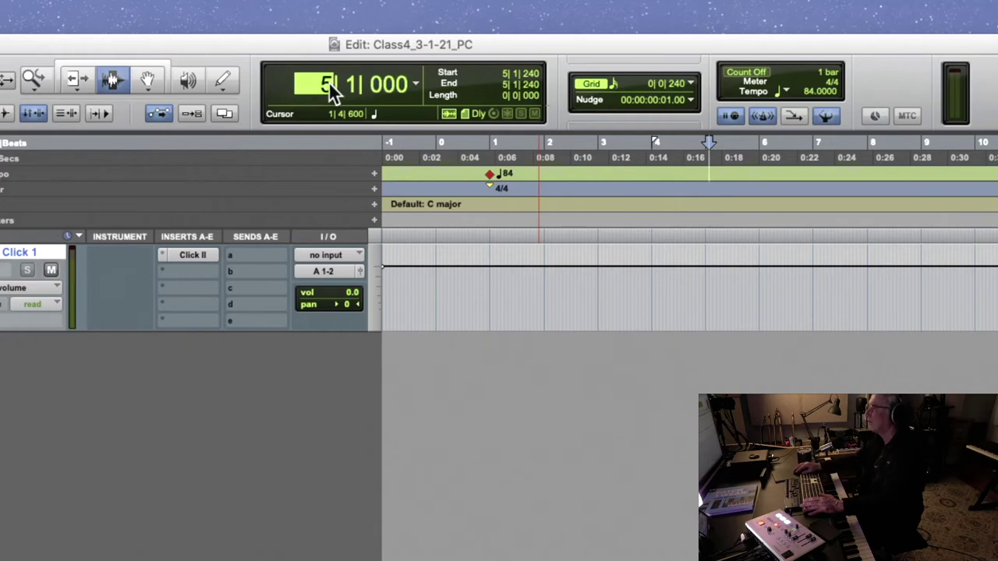
key("Return")
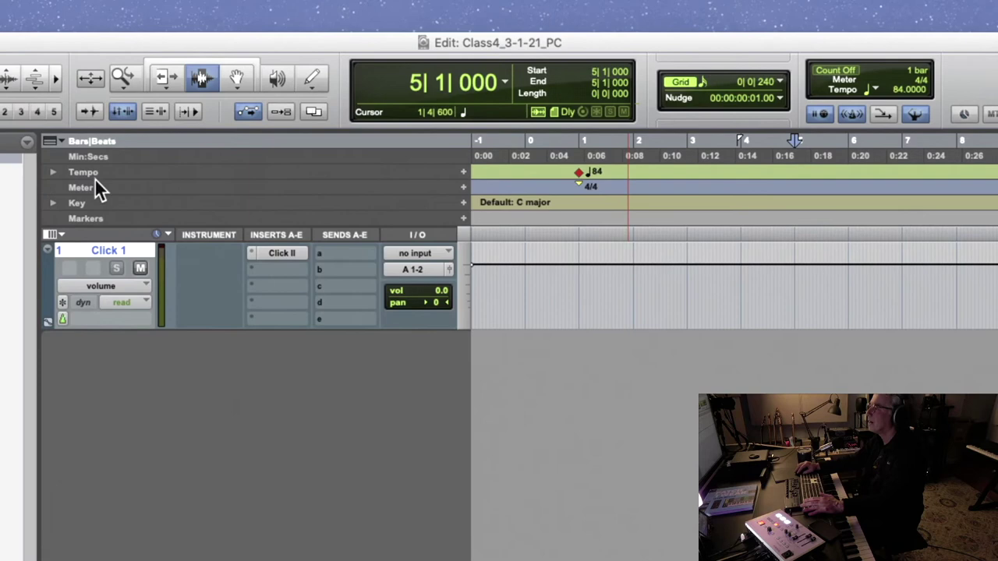
left_click(462, 169)
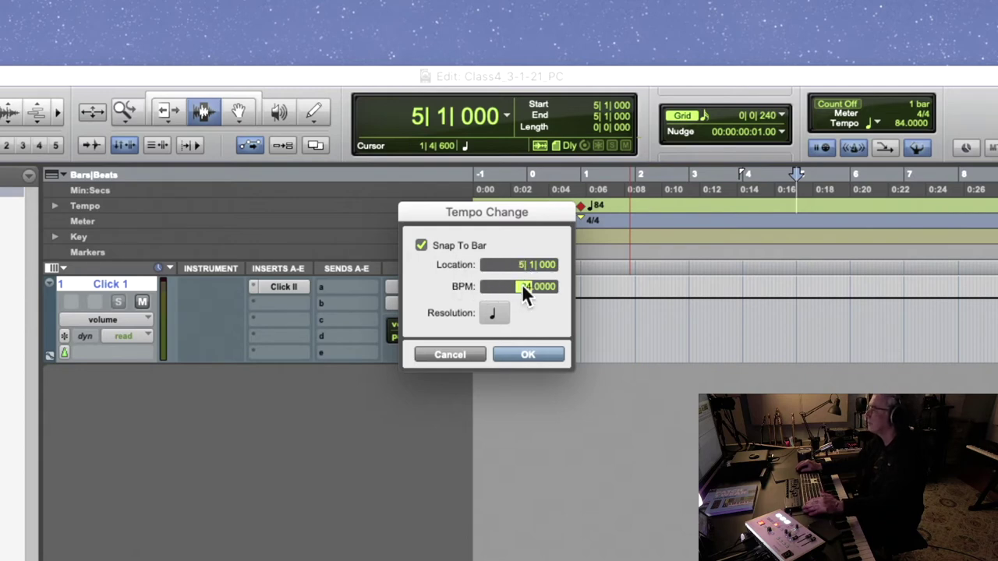
type("79")
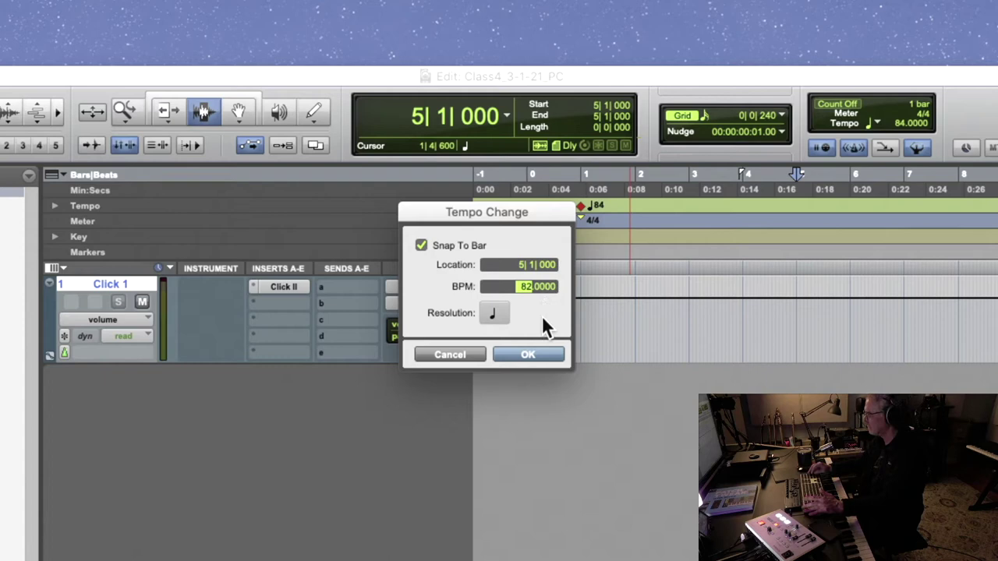
type("86")
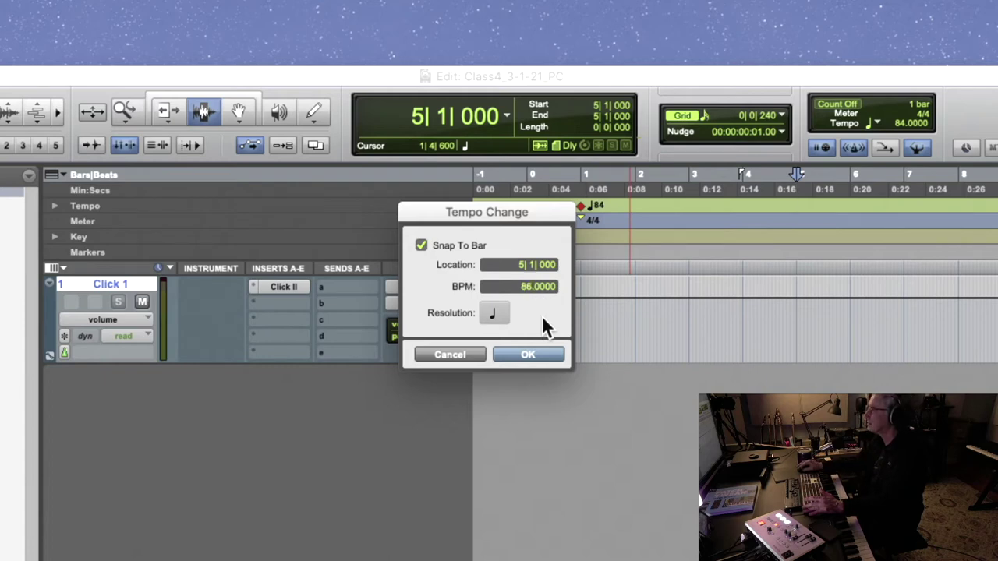
left_click(544, 353)
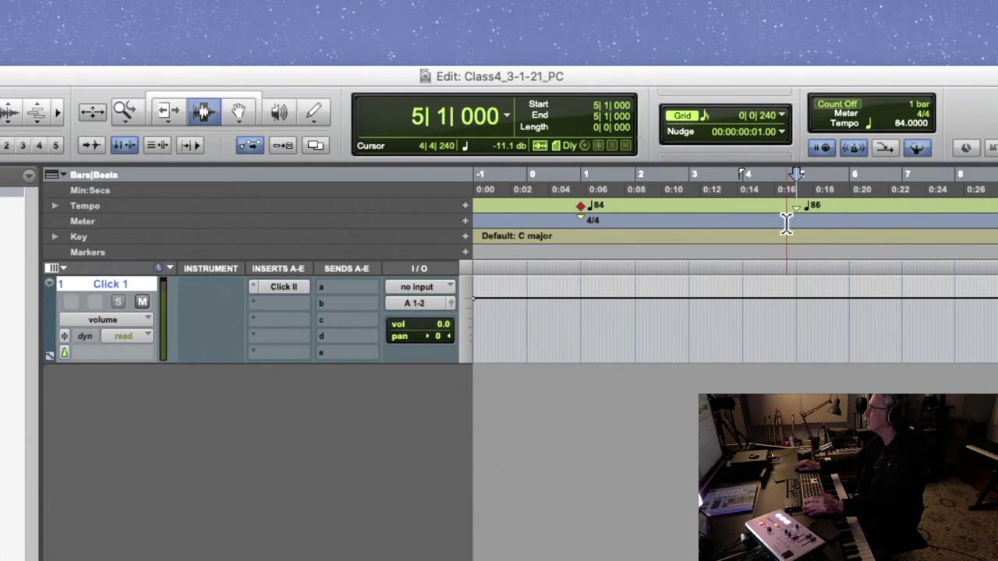
Step: Add a tempo change of 84 BPM at 9|1|000 with Snap To Bar on and a quarter-note resolution
scroll(795, 224, "right", 5)
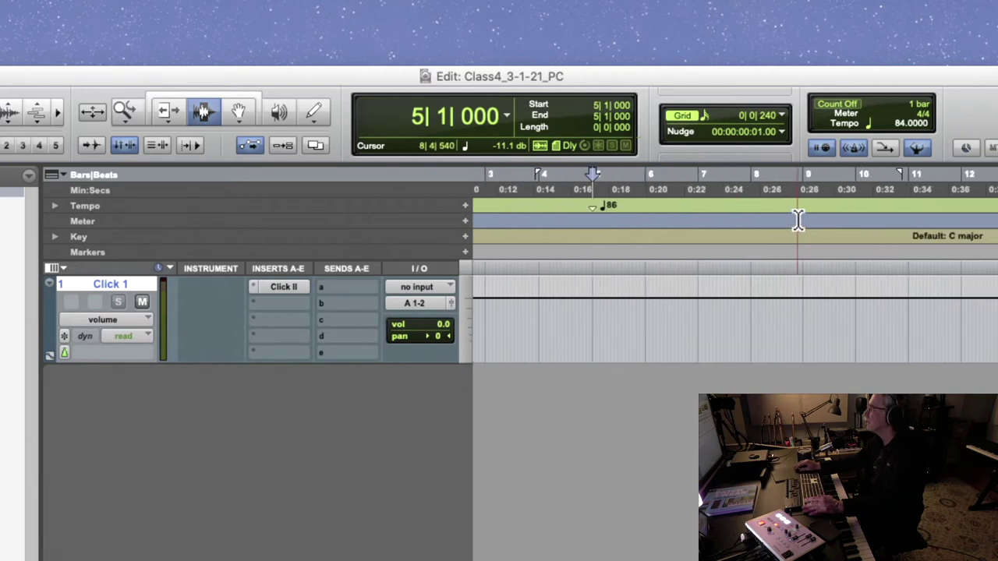
left_click(802, 221)
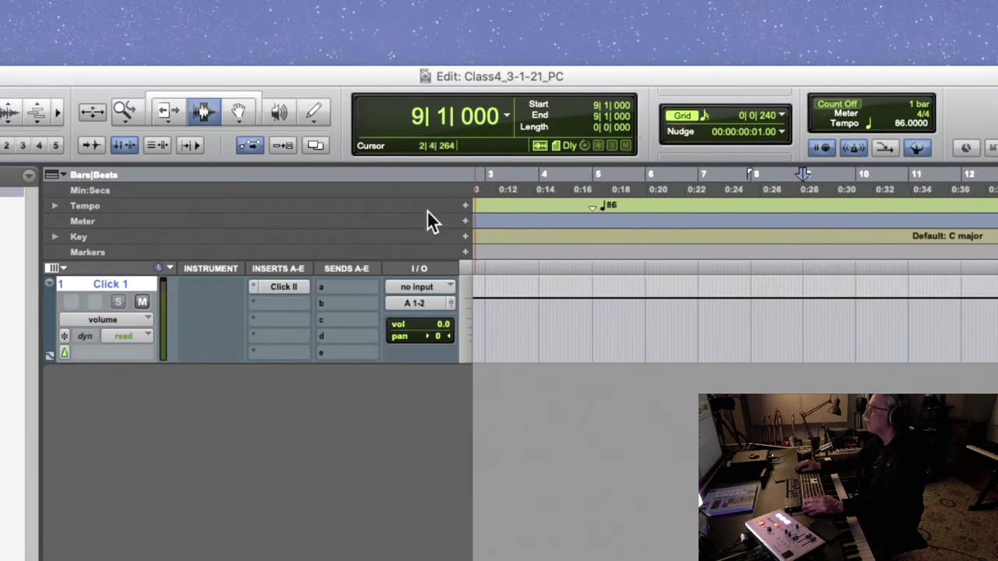
left_click(465, 206)
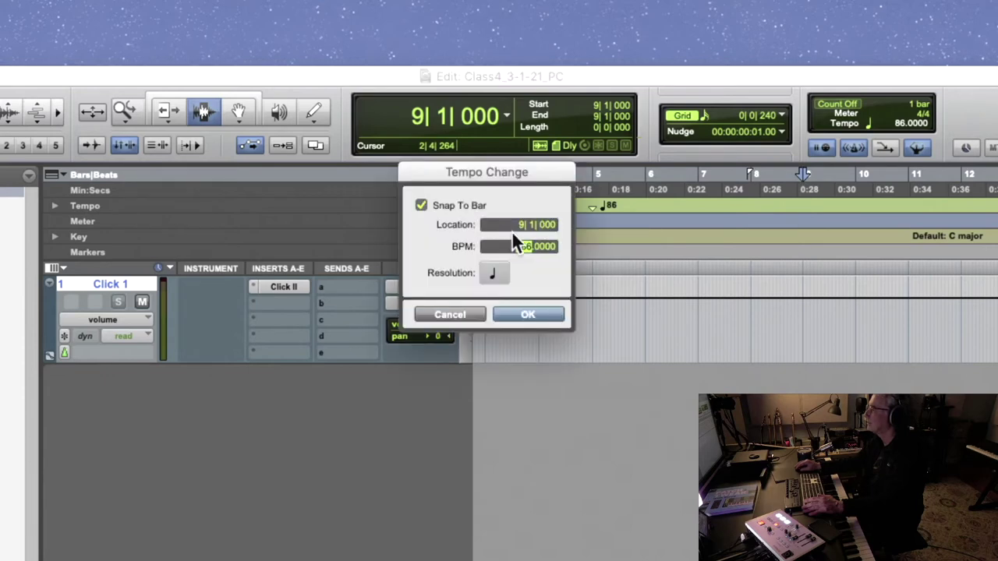
type("84")
key("Return")
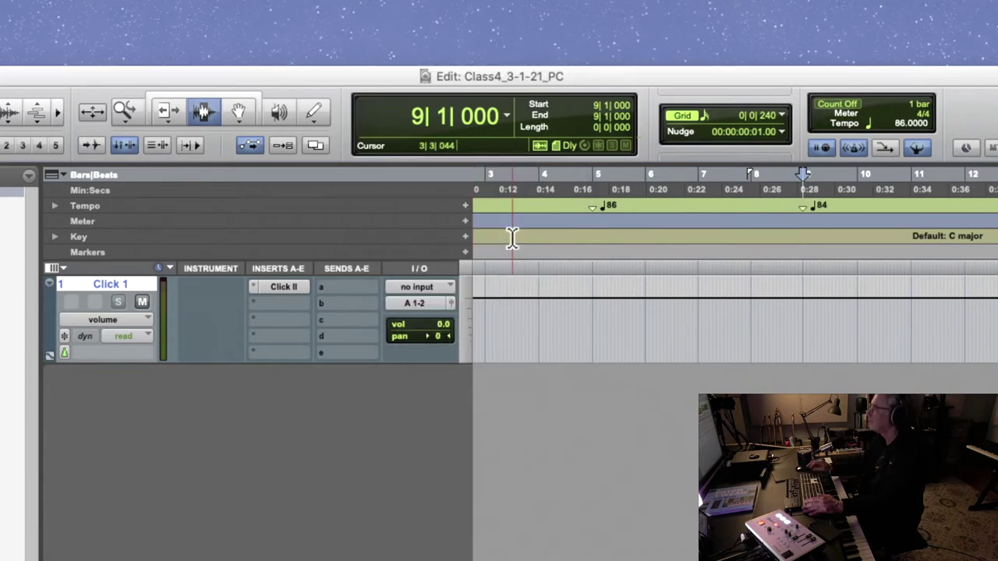
scroll(511, 237, "left", 5)
scroll(511, 237, "right", 2)
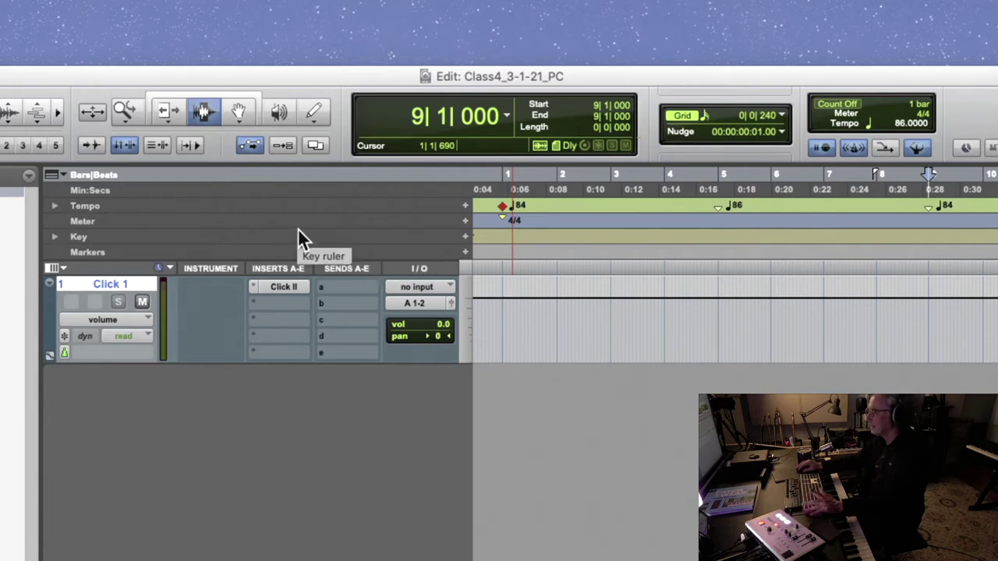
Step: Create a stereo instrument track named Piano with the Mini Grand instrument, record-enable it, and move the instrument window clear of the tracks
left_click_drag(370, 75, 401, 37)
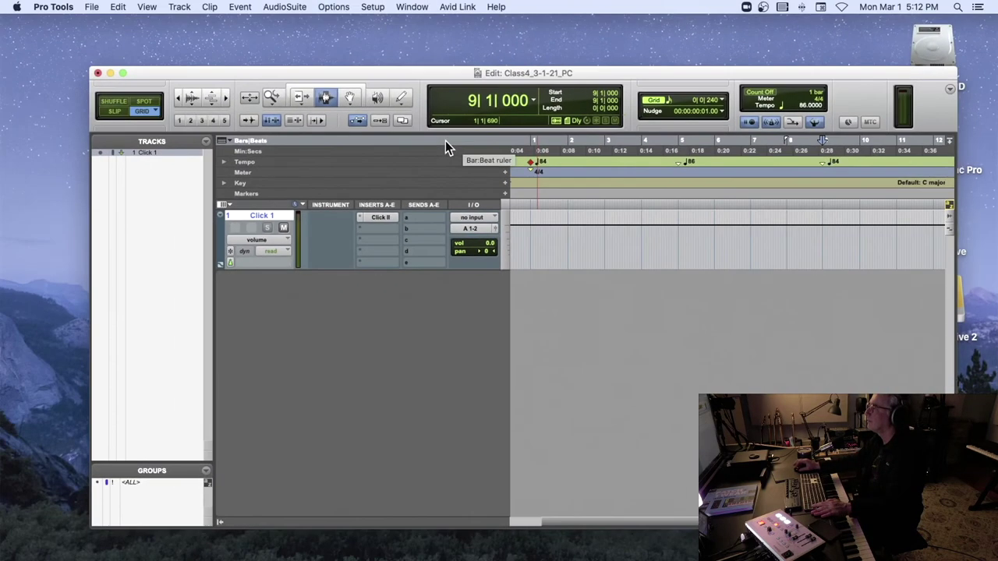
left_click_drag(371, 72, 301, 20)
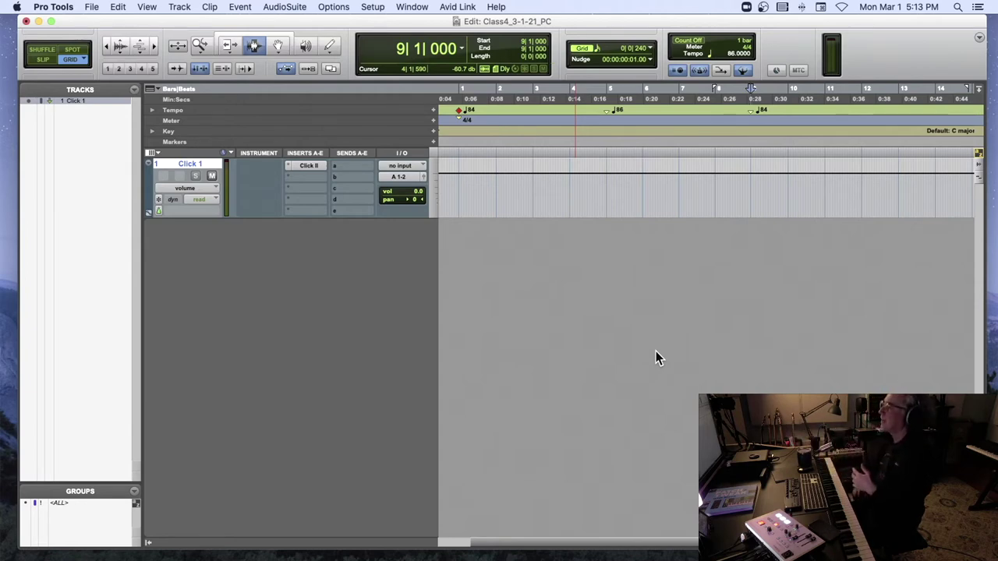
key("super+shift+n")
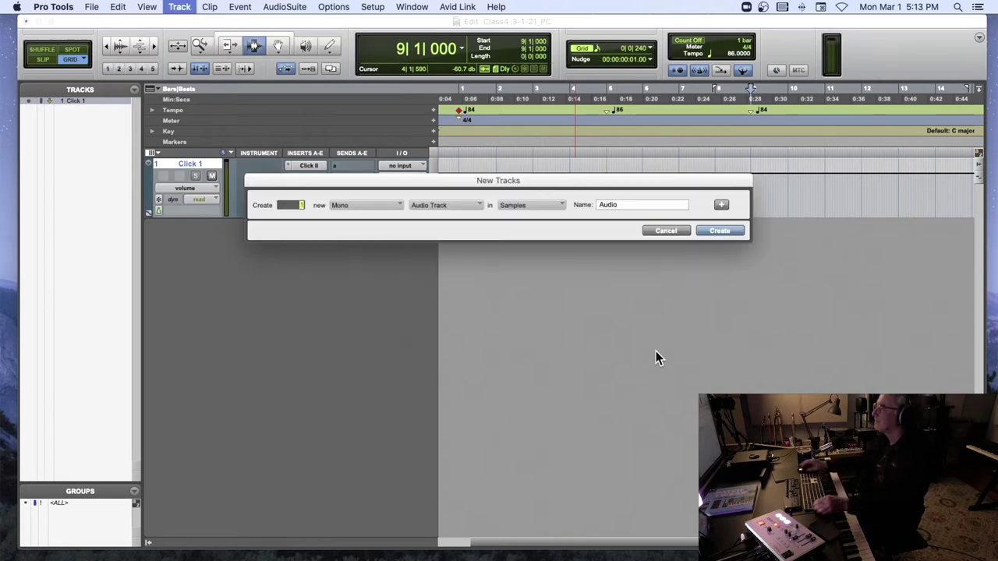
left_click(381, 204)
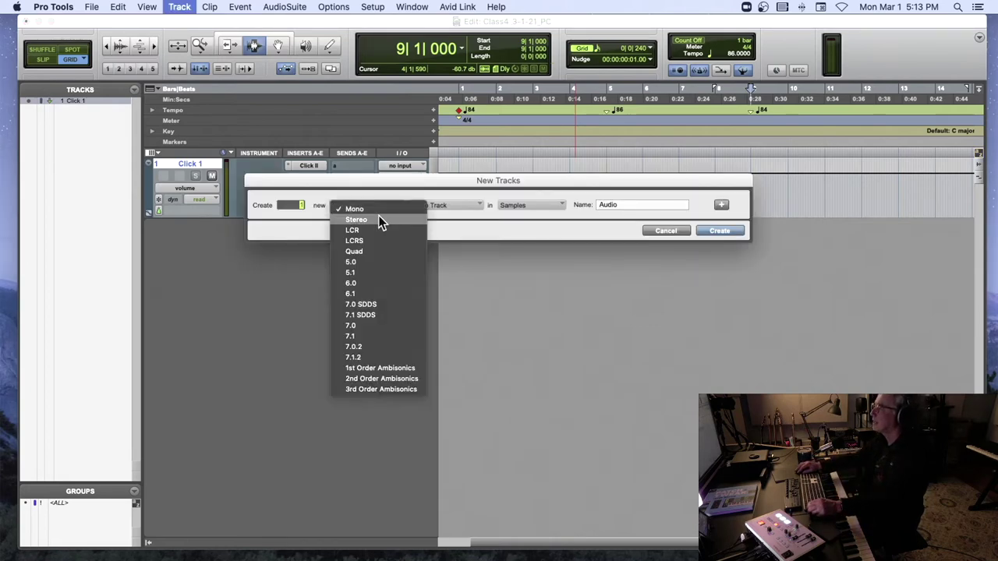
left_click(378, 215)
left_click(445, 204)
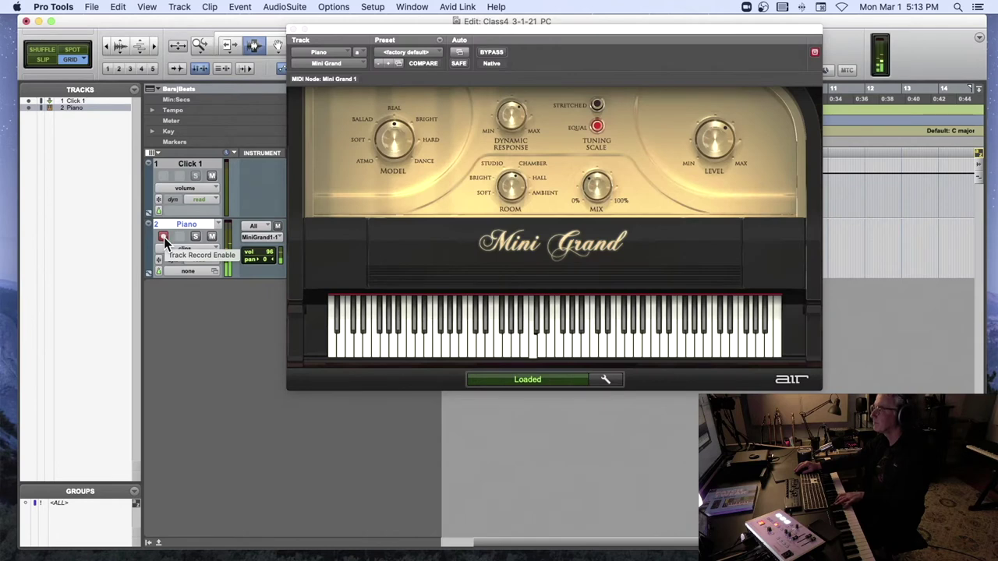
left_click_drag(343, 29, 359, 247)
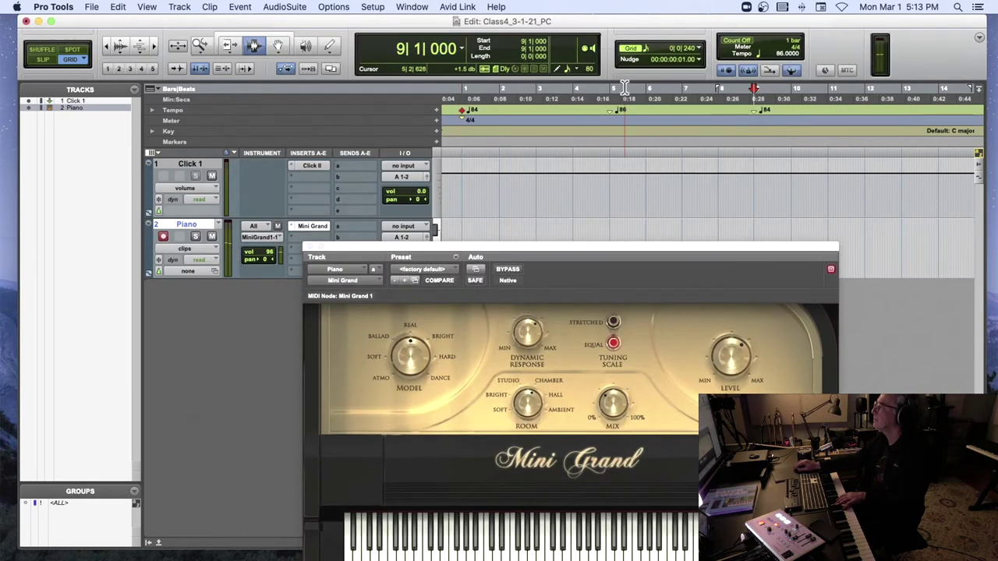
Step: Delete the tempo changes within the range 4|1|000 to 10|4|720 of the Tempo ruler
left_click_drag(573, 110, 825, 110)
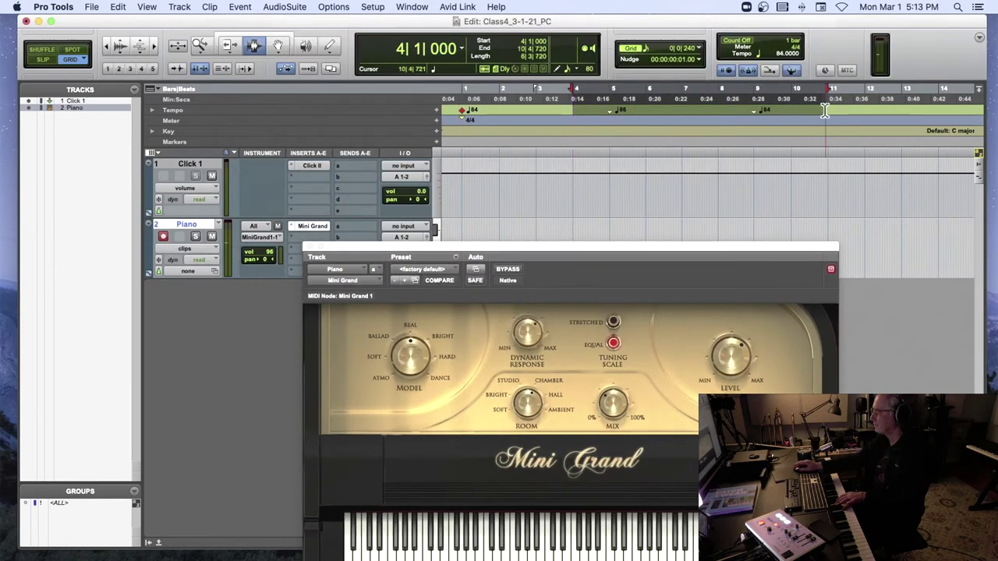
key("Delete")
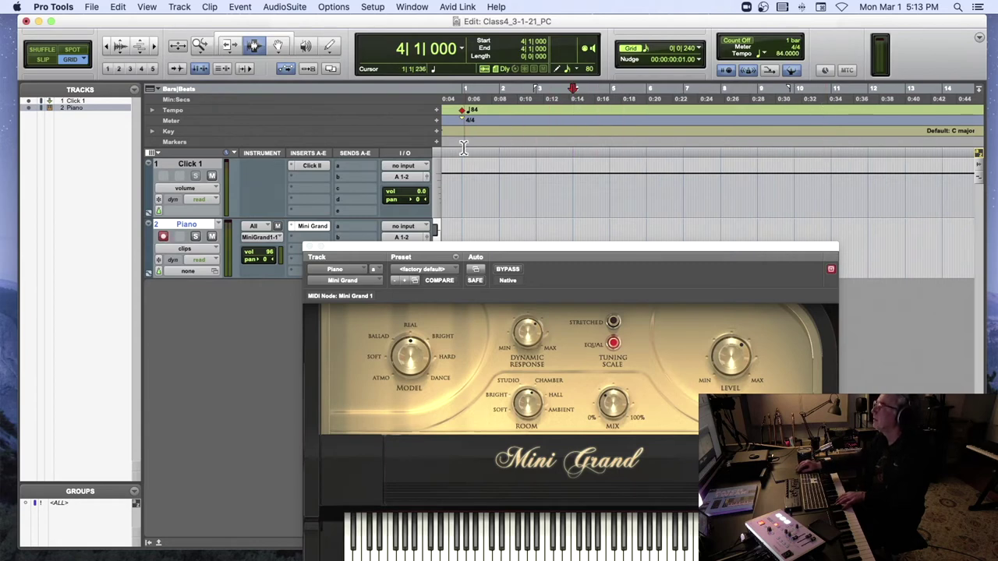
Step: Record a MIDI piano part on the Piano track, starting from the pre-roll bar at 0|1|000
key("Return")
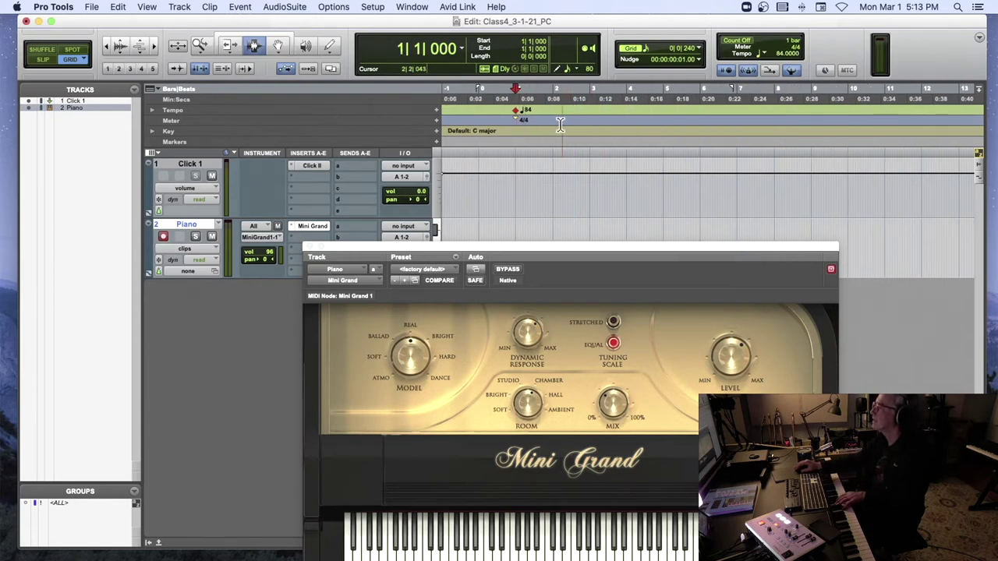
left_click(478, 156)
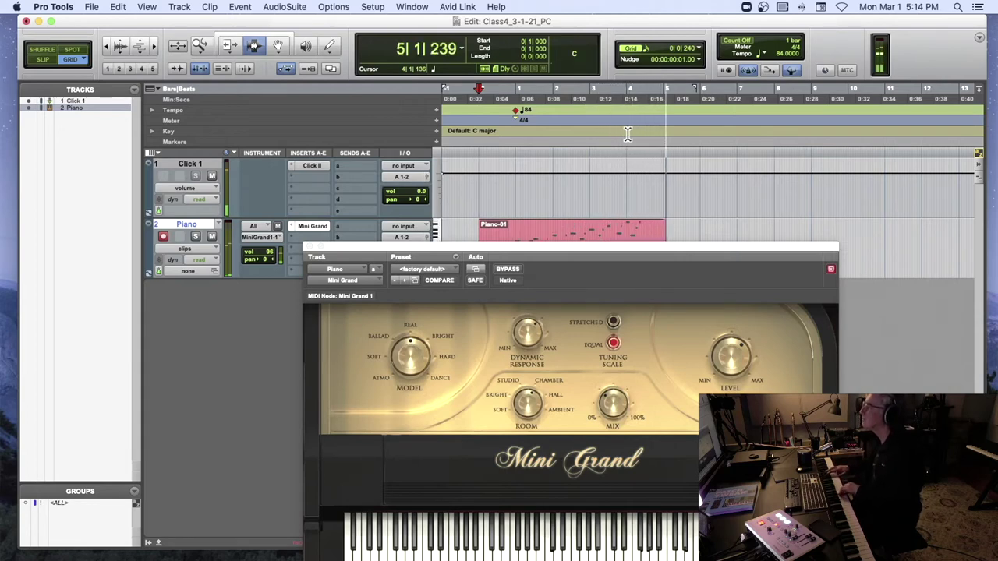
key("space")
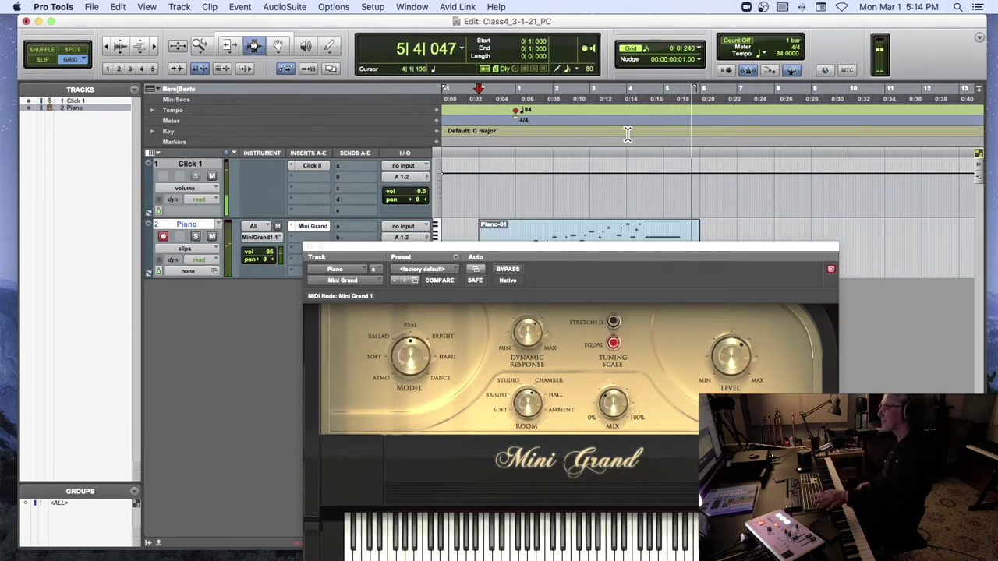
Step: Play back the recorded piano clip from 0|1|000 and close the Mini Grand window
key("space")
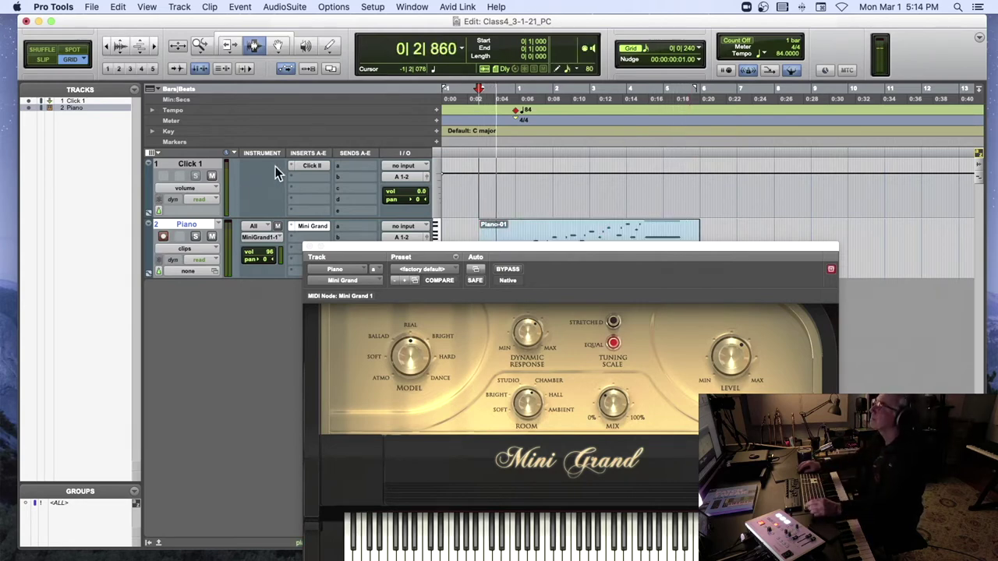
left_click(310, 248)
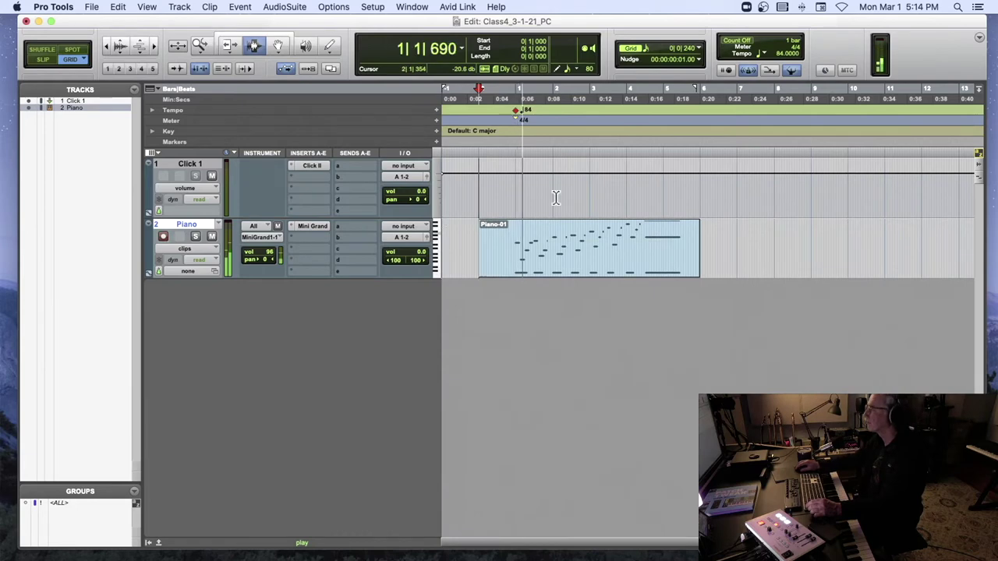
key("super+bracketright")
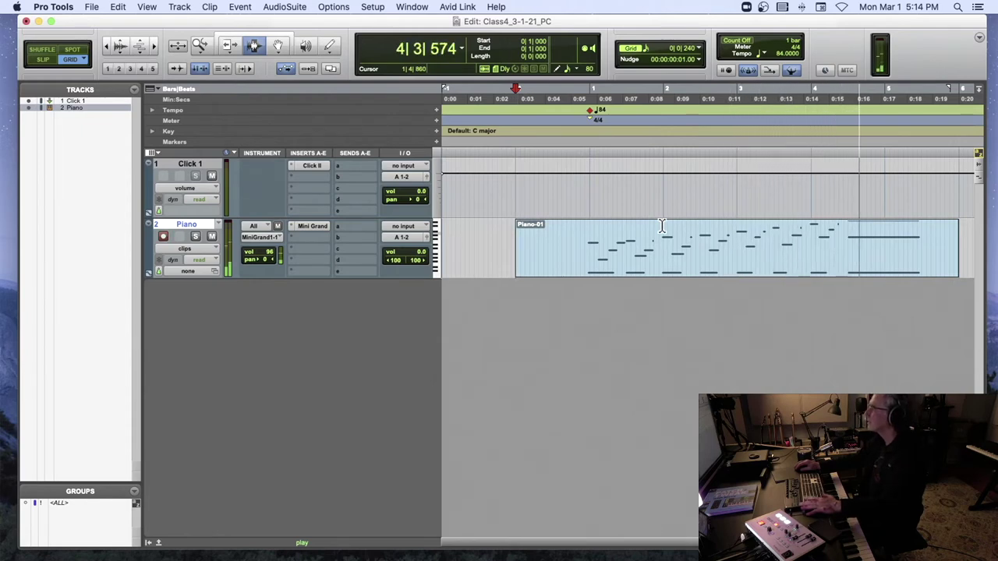
key("space")
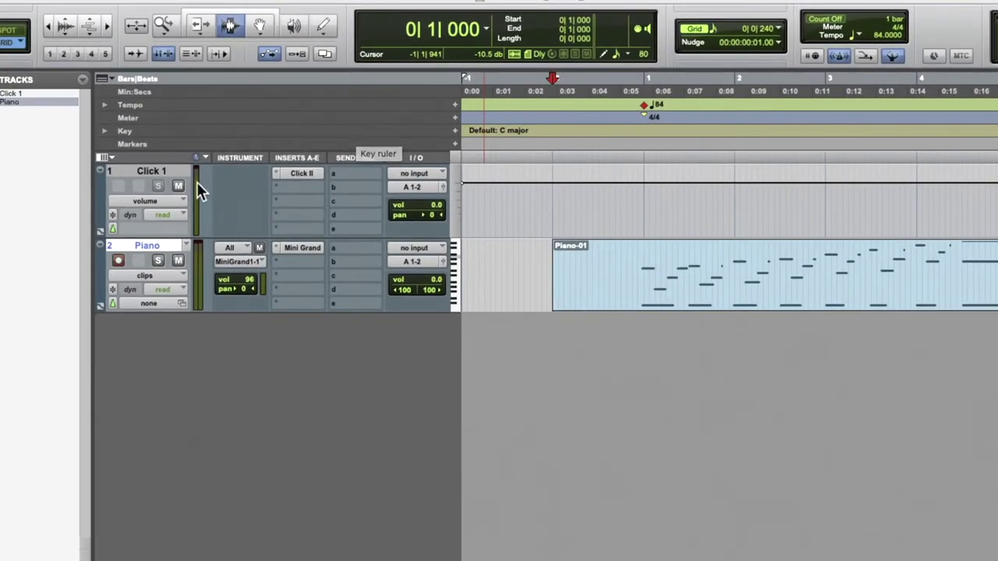
Step: Expand the Tempo ruler into the Tempo Editor and reduce the editor's height
left_click(104, 108)
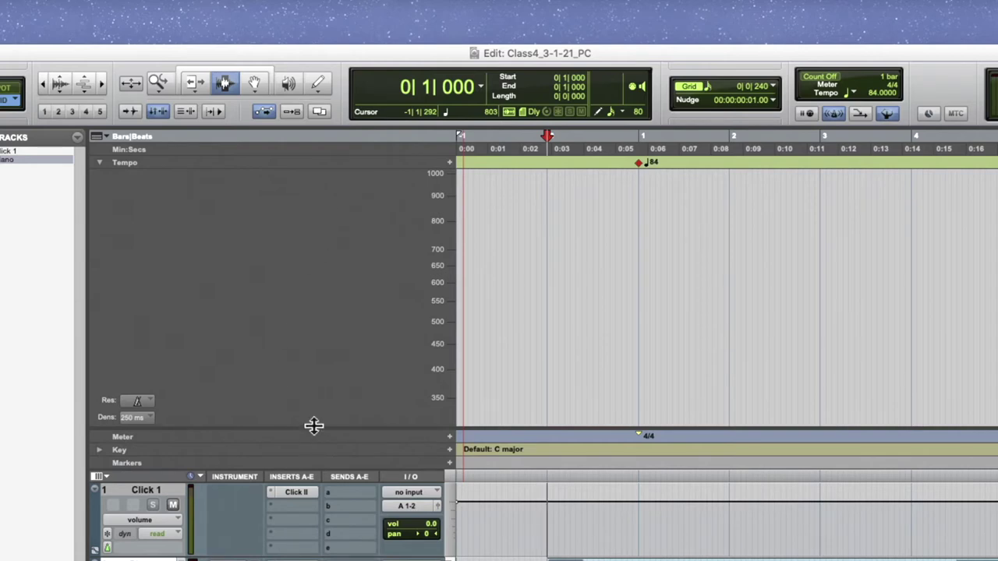
left_click_drag(313, 425, 309, 274)
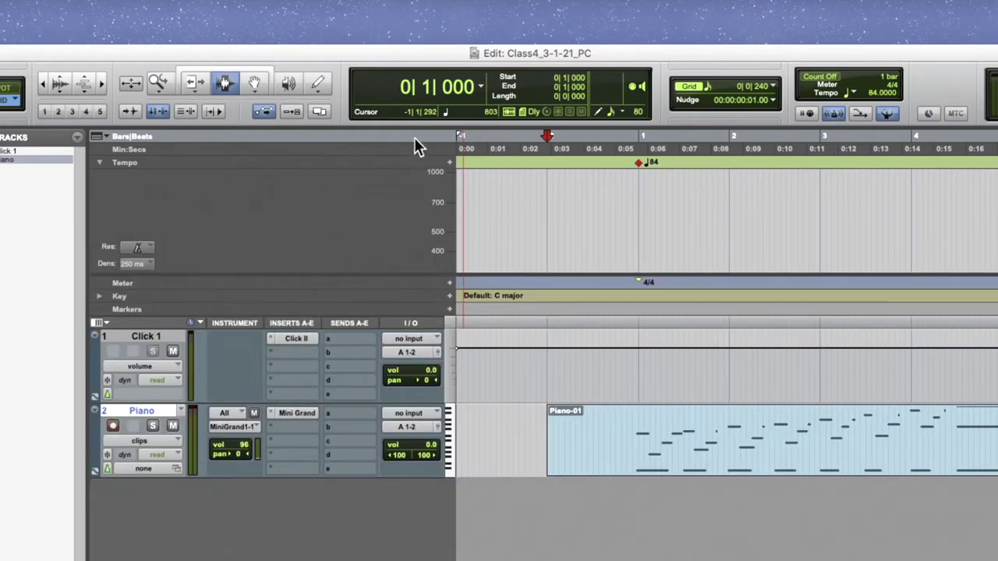
Step: Zoom out and scroll the Tempo Editor's BPM scale to bring the 84 BPM tempo line into view
left_click_drag(422, 52, 261, 59)
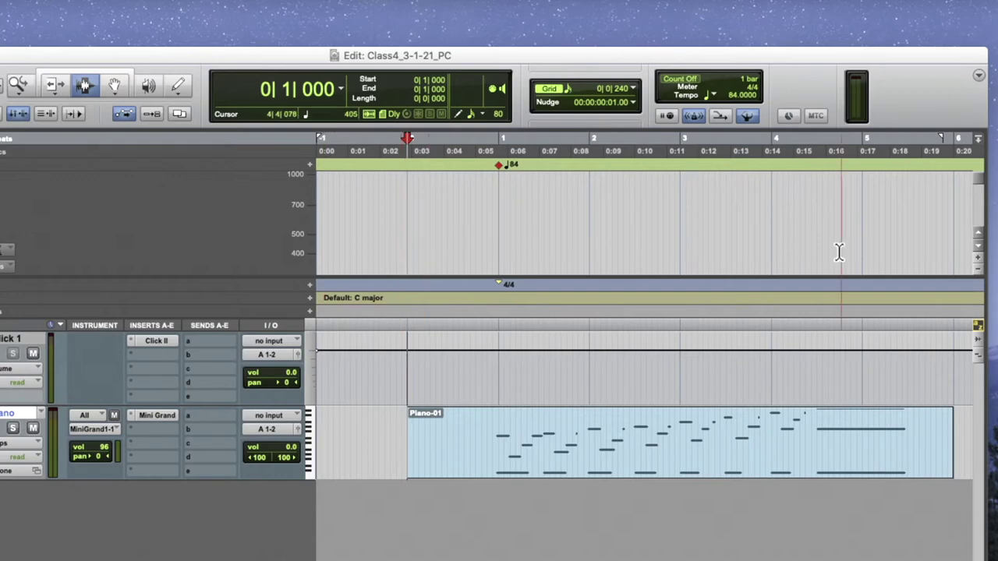
left_click(977, 266)
left_click(977, 265)
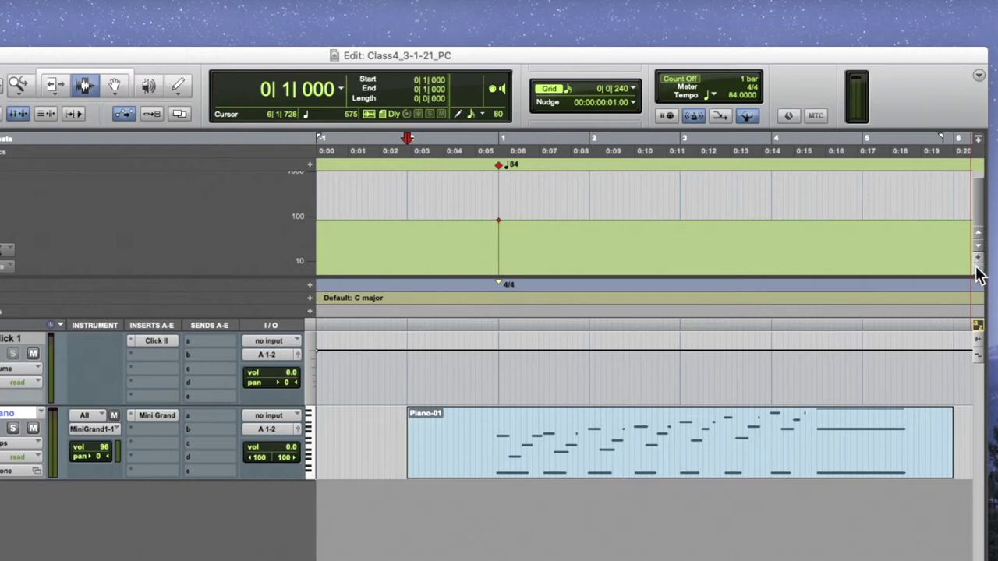
left_click(976, 257)
left_click(977, 257)
left_click(978, 266)
left_click(978, 266)
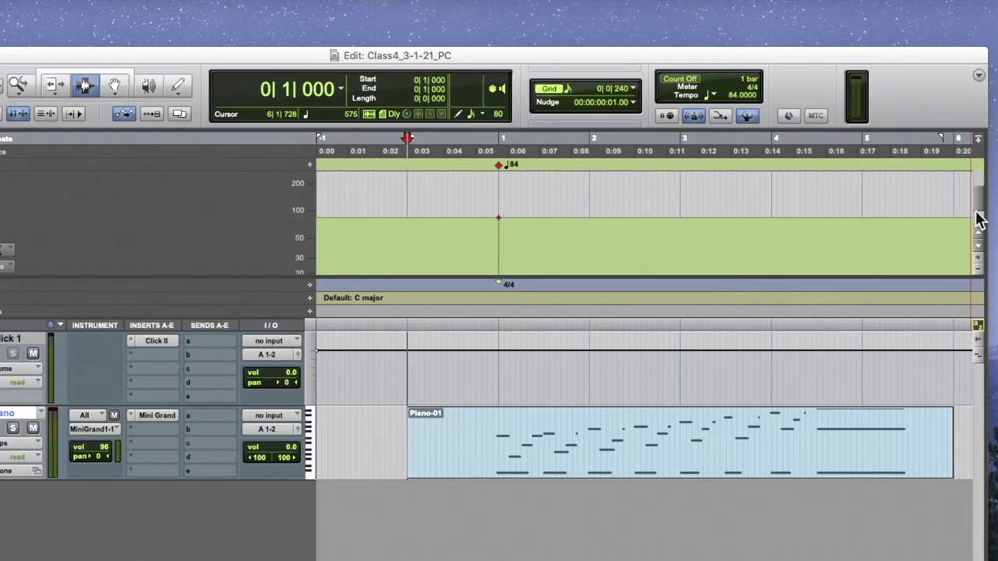
mouse_move(980, 210)
left_mouse_down()
mouse_move(980, 191)
mouse_move(980, 221)
mouse_move(978, 191)
mouse_move(981, 219)
left_mouse_up()
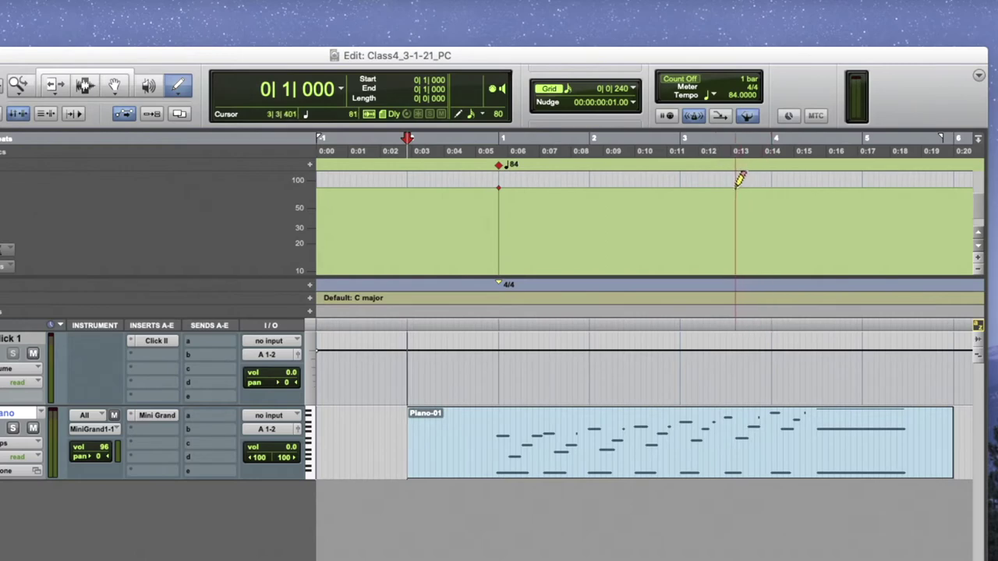
Step: Draw a falling tempo ramp with the Pencil's Line shape from about 3|3|240 to 4|2|240, ending at about 57 BPM
left_click(176, 89)
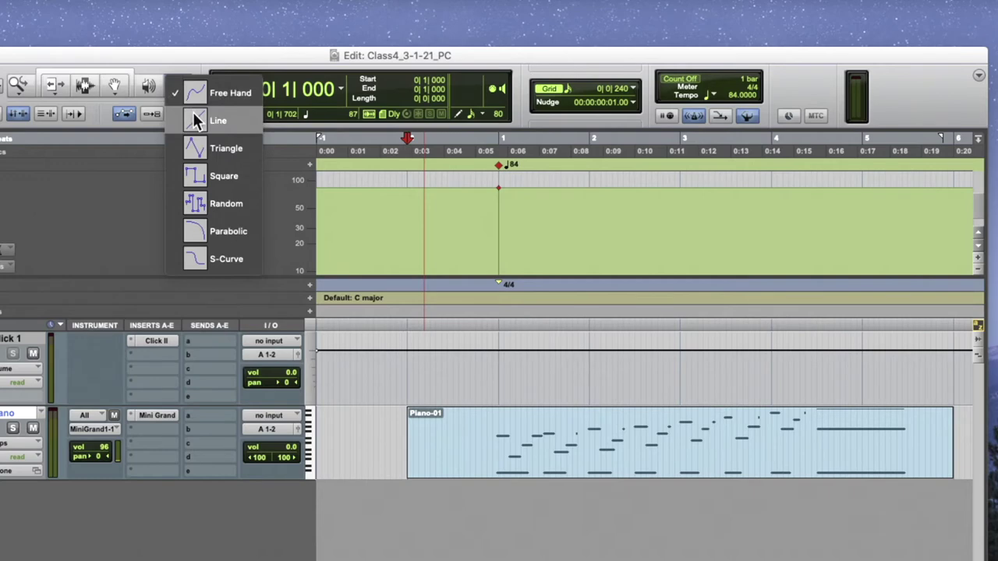
left_click(196, 121)
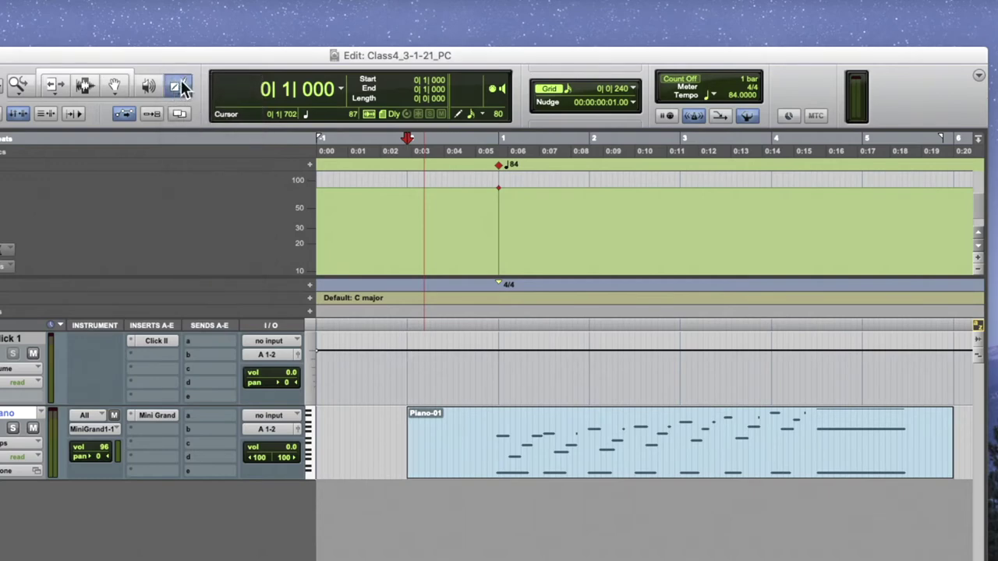
left_click(179, 83)
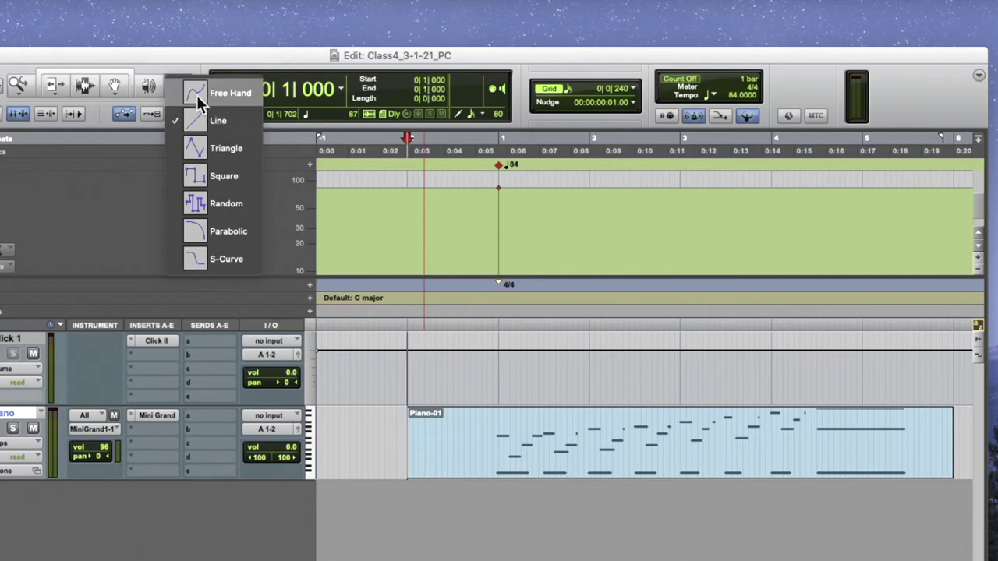
left_click(187, 56)
left_click(178, 87)
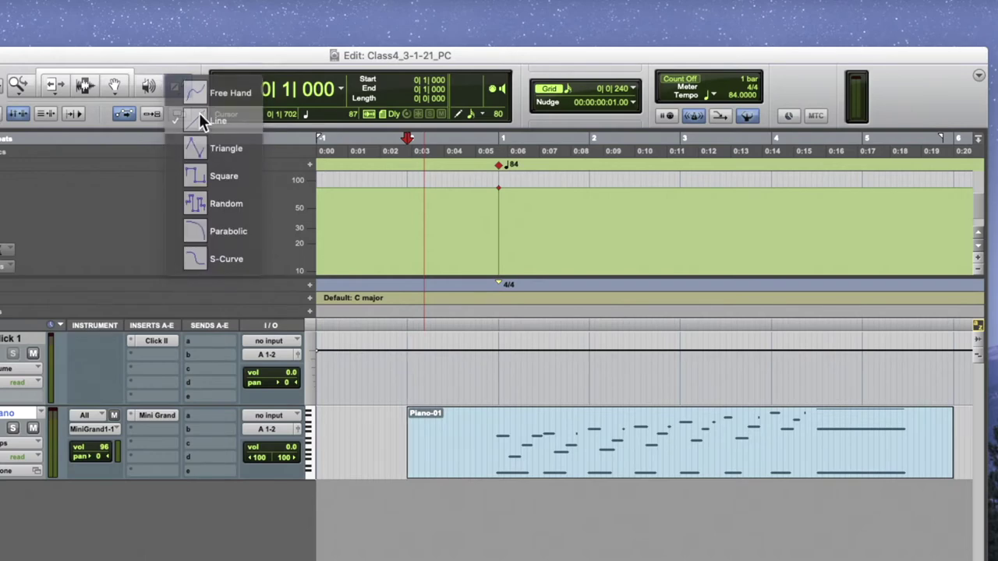
left_click(202, 119)
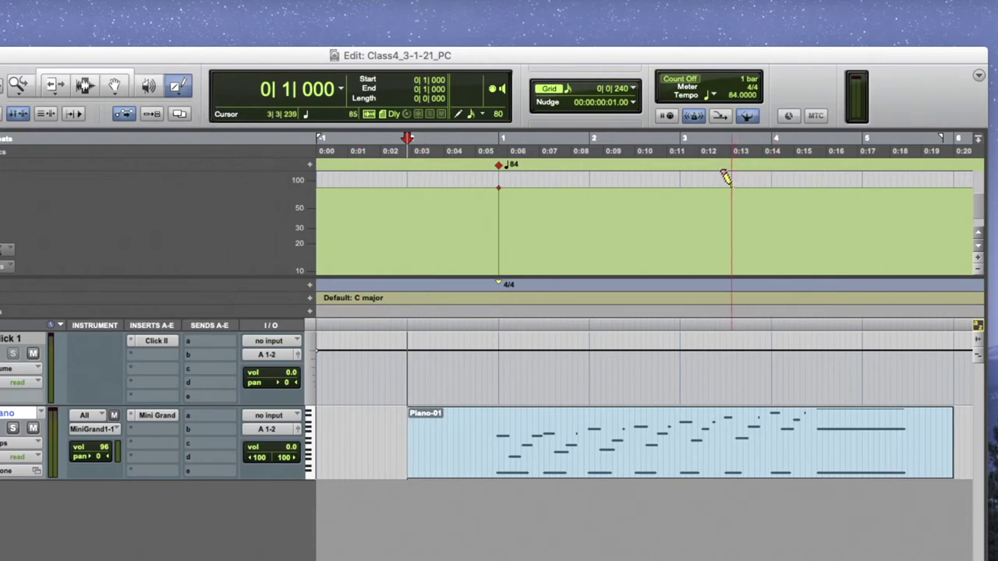
left_click_drag(753, 190, 811, 202)
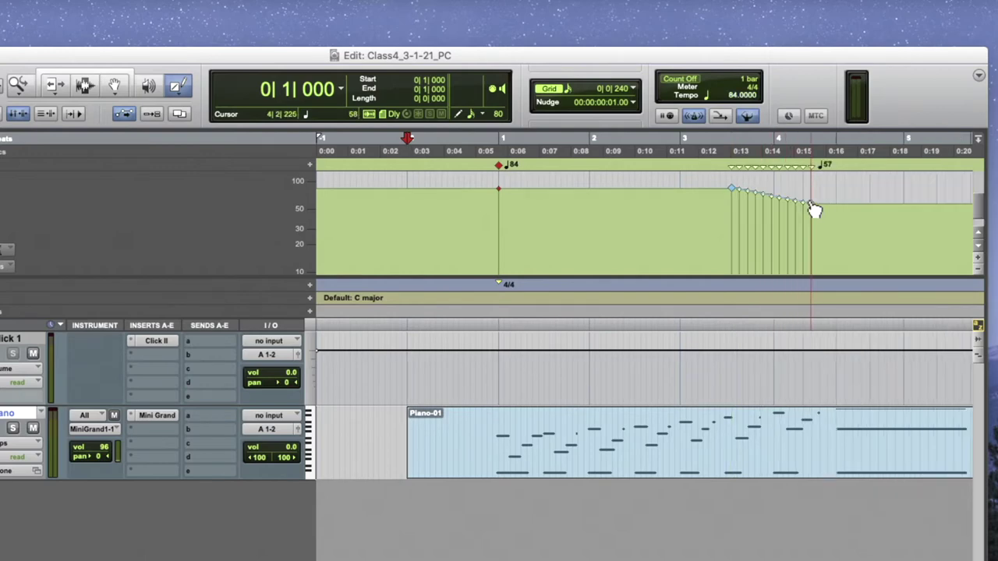
Step: Play back the piano clip from 2|3|720 through the slowing tempo ramp, and stop
left_click(704, 165)
left_click(653, 162)
key("space")
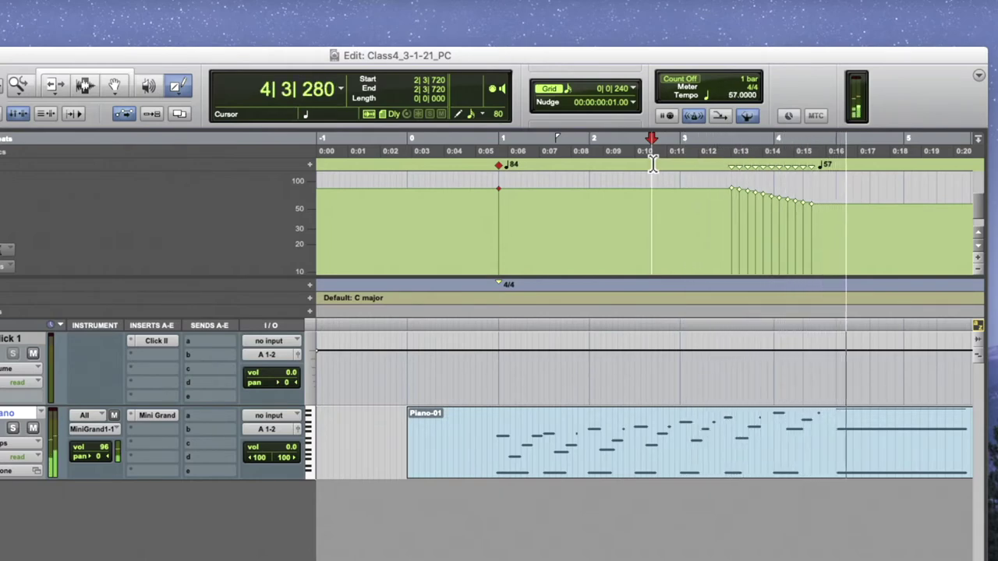
key("space")
Step: Draw a tempo drop to 40 BPM at the end of the falling ramp and play back the result
left_click_drag(816, 214, 817, 218)
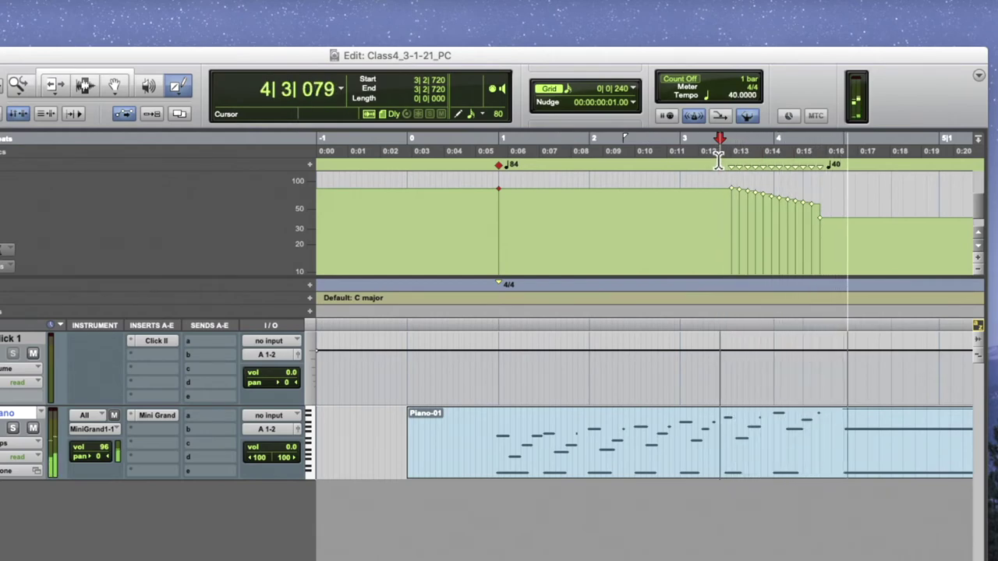
left_click(487, 156)
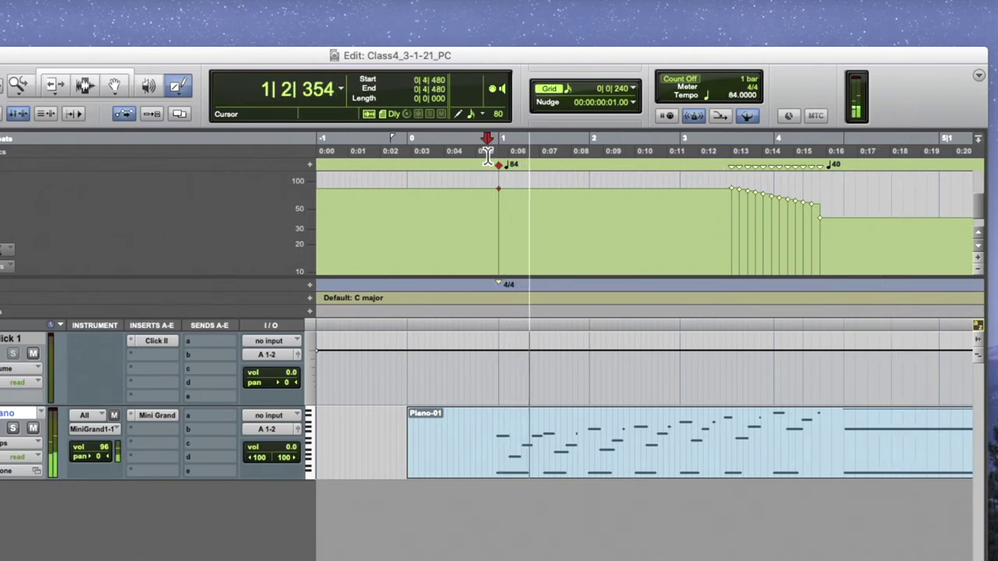
key("space")
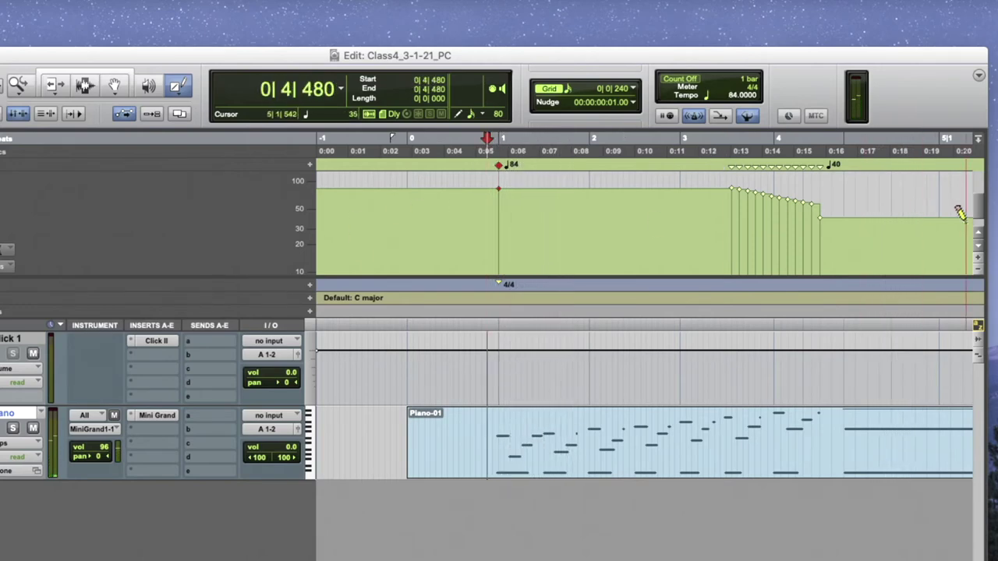
Step: Draw a rising tempo ramp from about 62 BPM at bar 1 to about 82 BPM just after bar 3, and play from 0|4|480
scroll(982, 222, "up", 3)
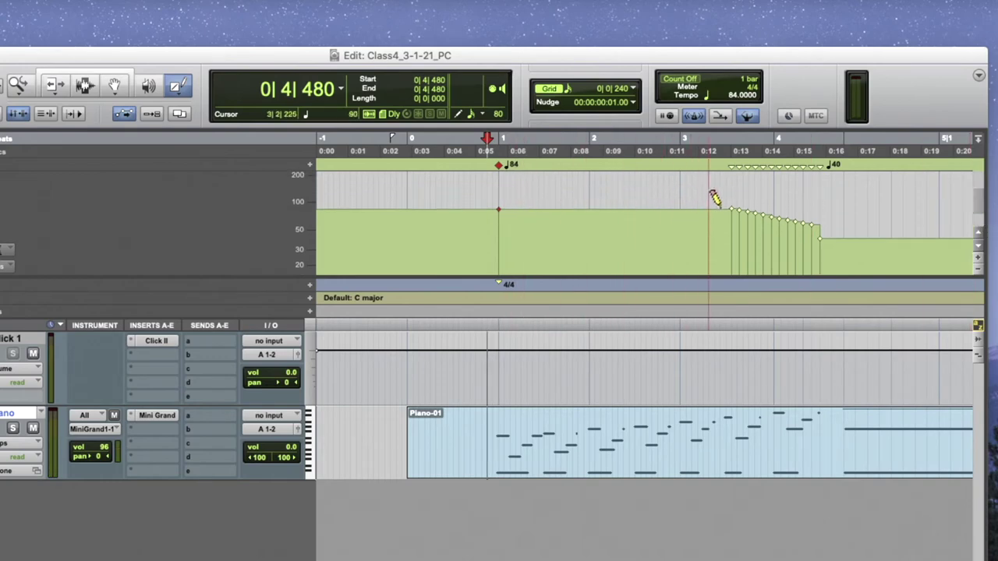
left_click_drag(622, 216, 499, 219)
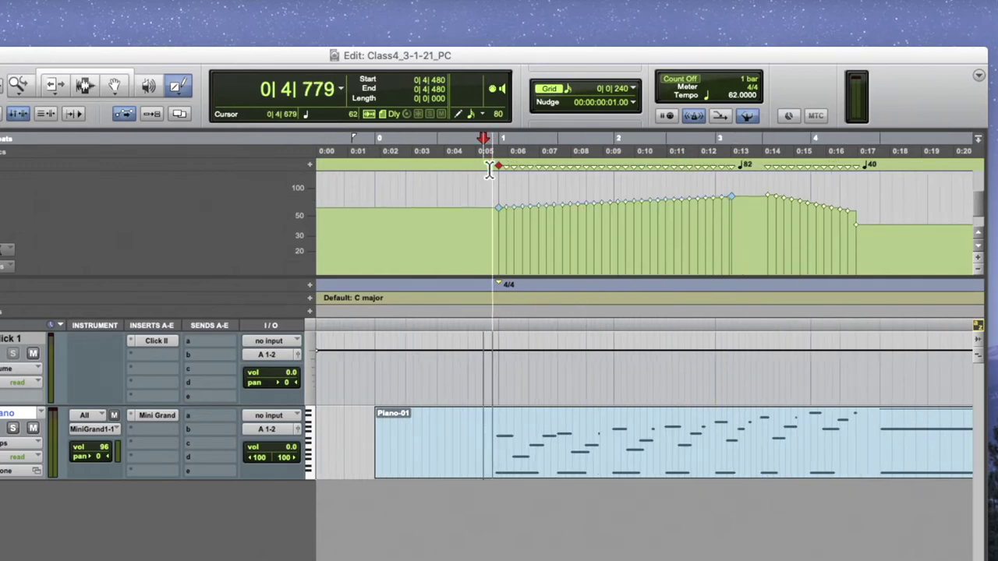
scroll(545, 188, "up", 1)
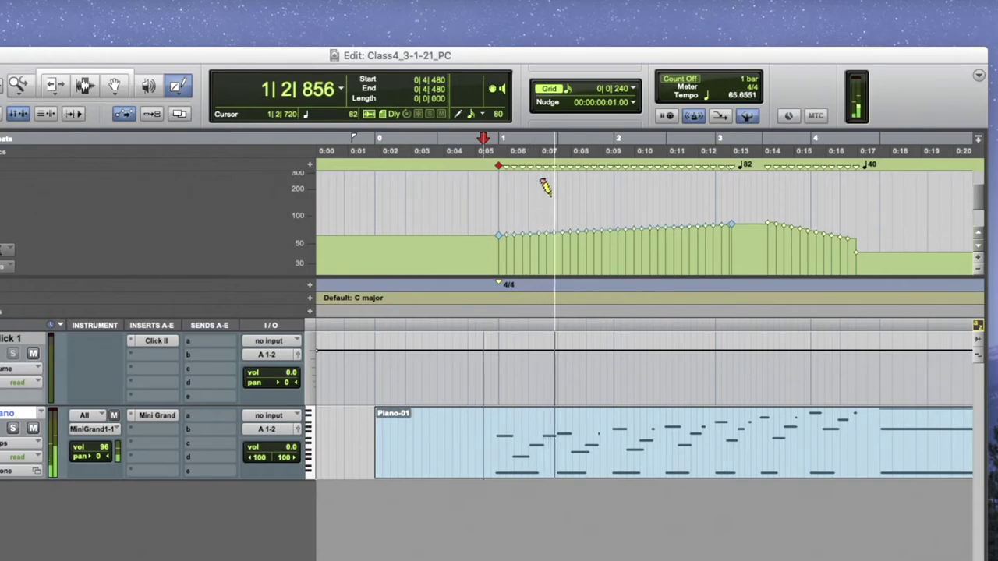
scroll(544, 187, "up", 1)
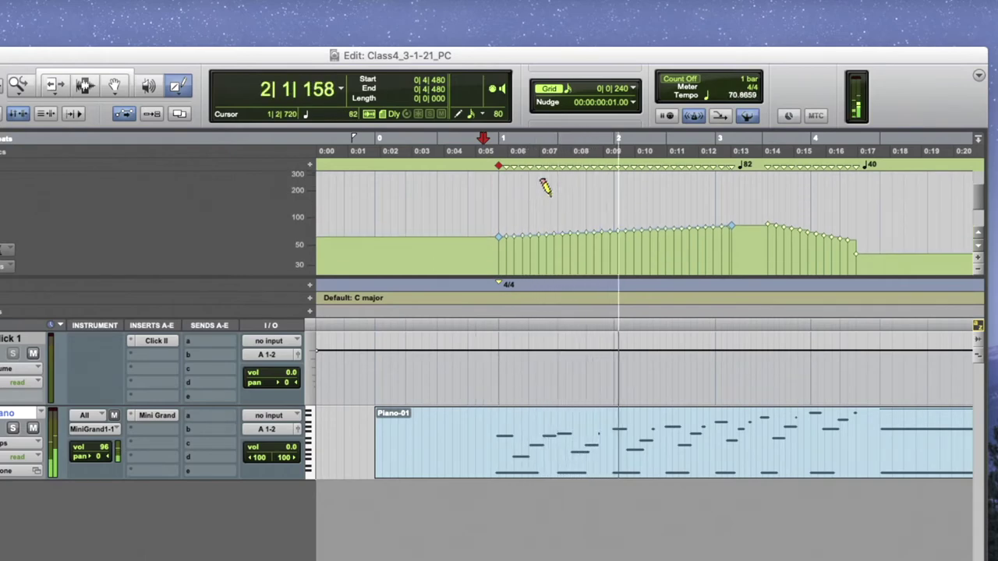
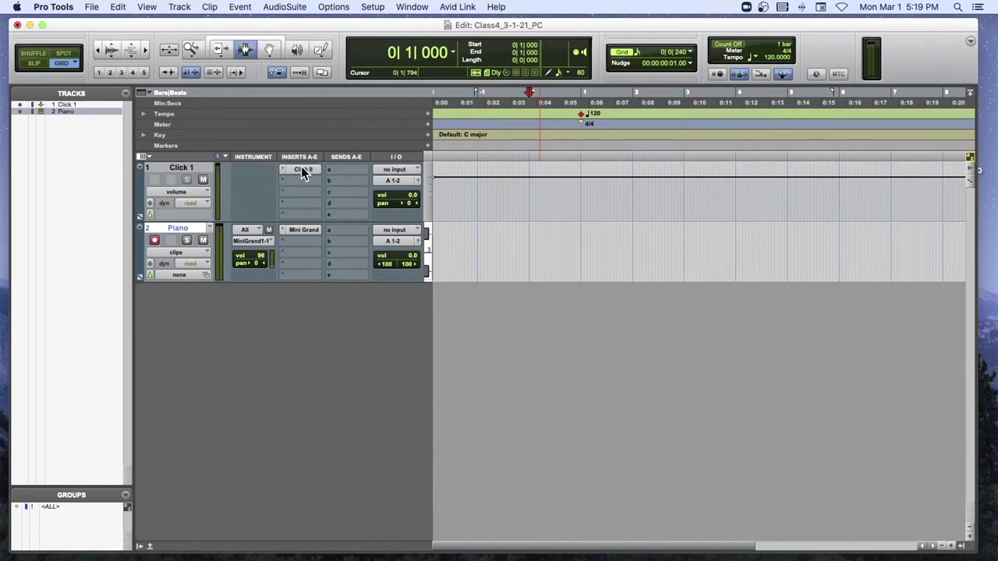
Step: Open the Click II plug-in on the Click 1 track and set the tempo event at 1|1|000 to 60 BPM
scroll(303, 170, "right", 1)
left_click(303, 170)
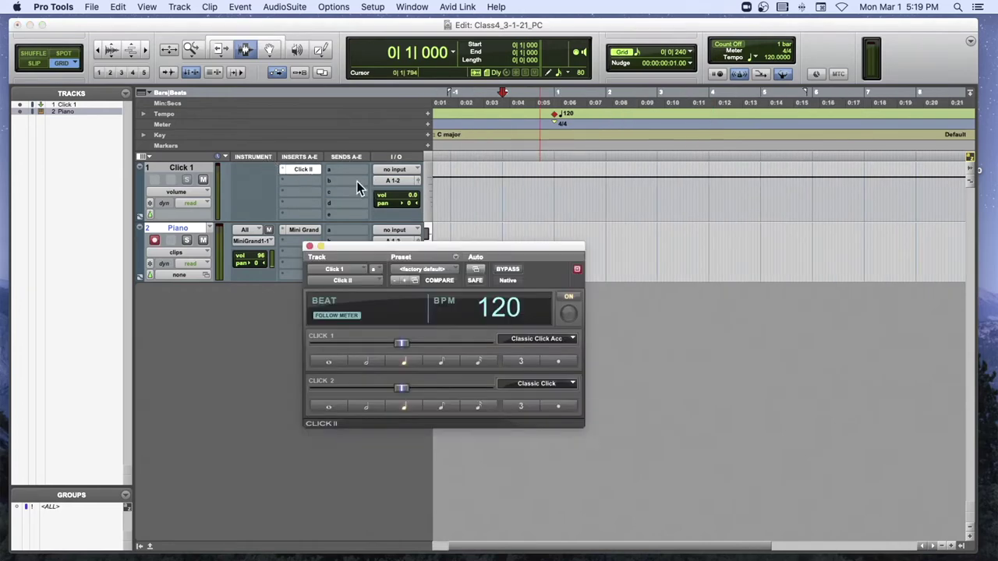
left_click_drag(388, 242, 290, 148)
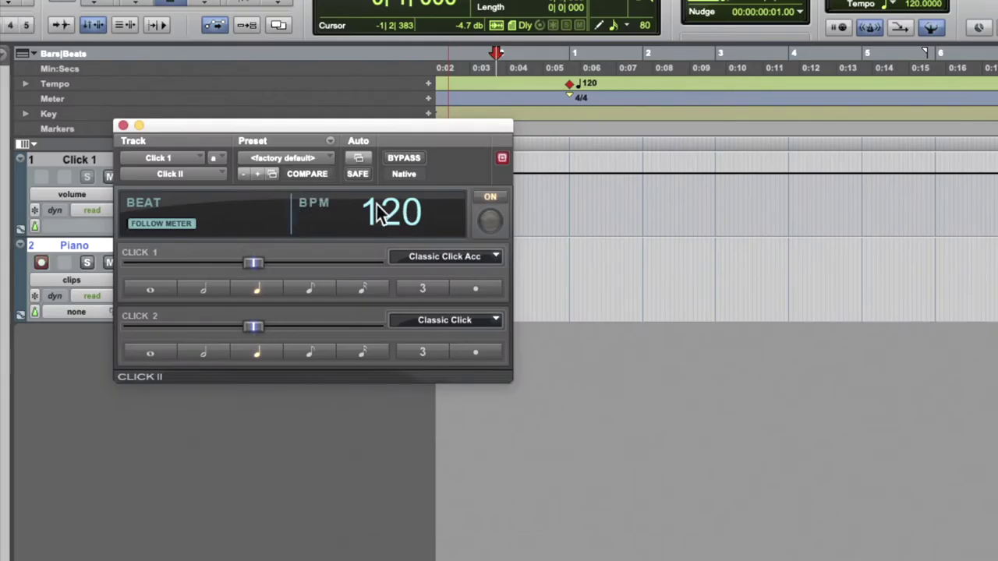
double_click(573, 87)
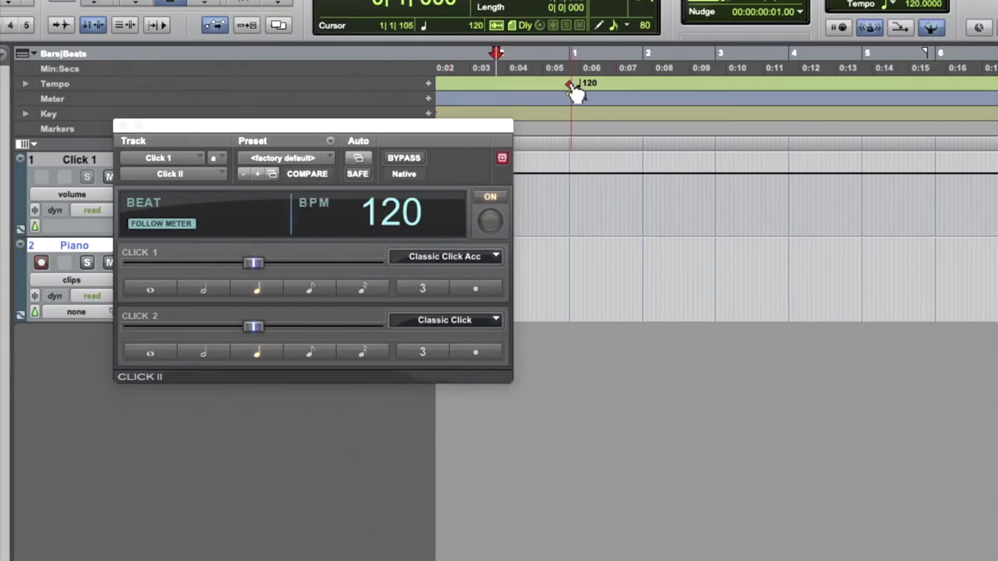
type("60")
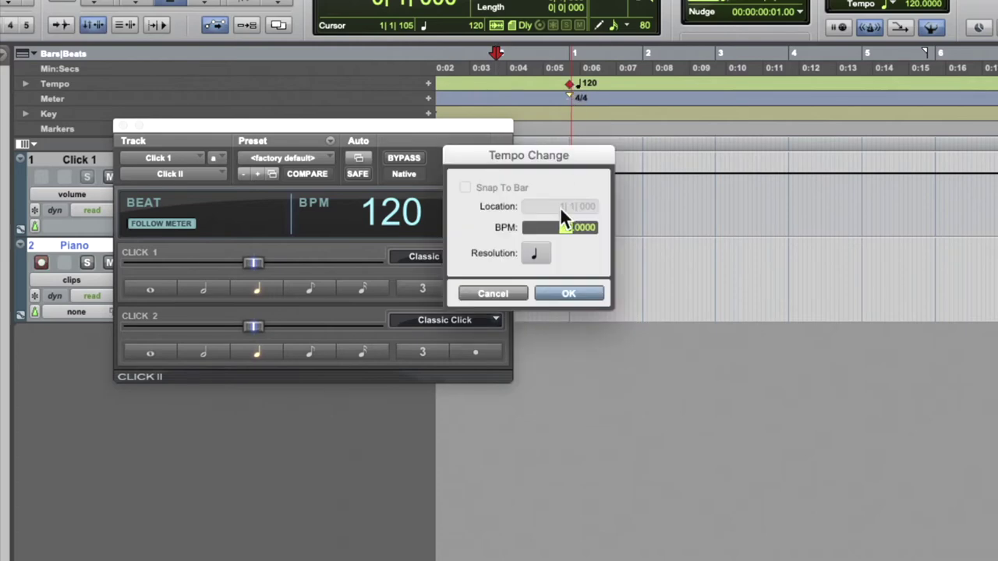
key("Return")
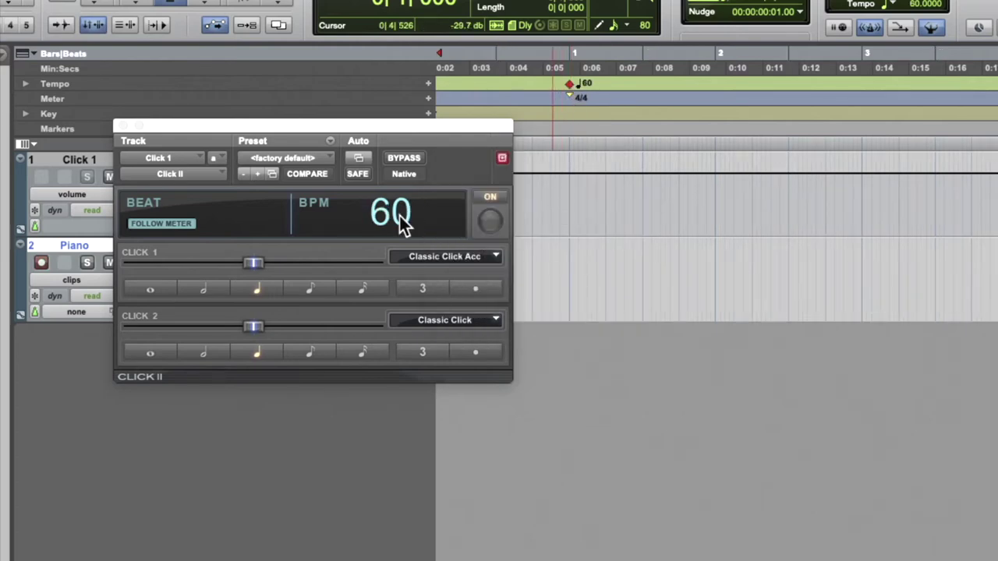
Step: Set the Click 1 sound to UREI Click Acc and the Click 2 sound to UREI Click
left_click(492, 261)
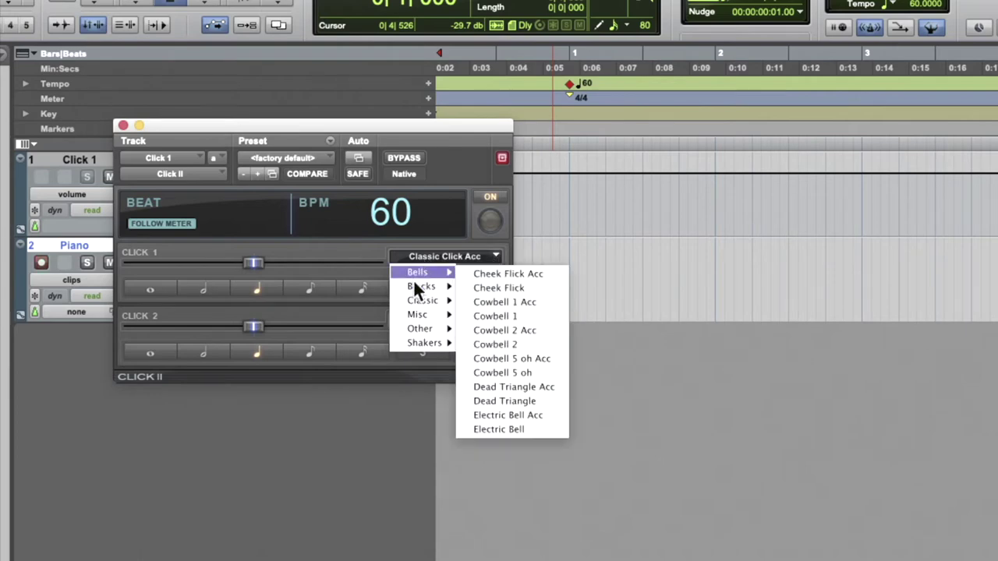
mouse_move(410, 297)
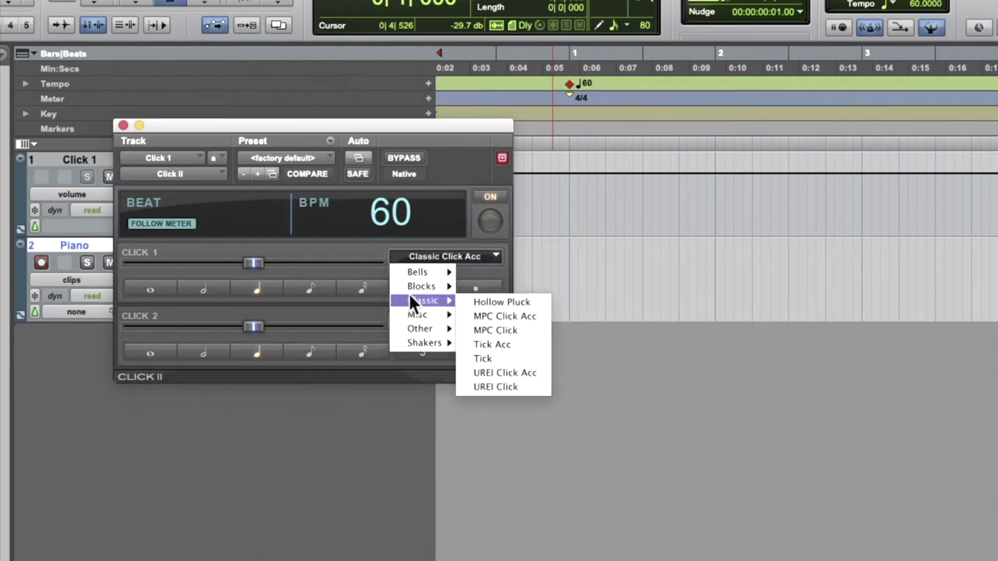
left_click(510, 372)
left_click(459, 320)
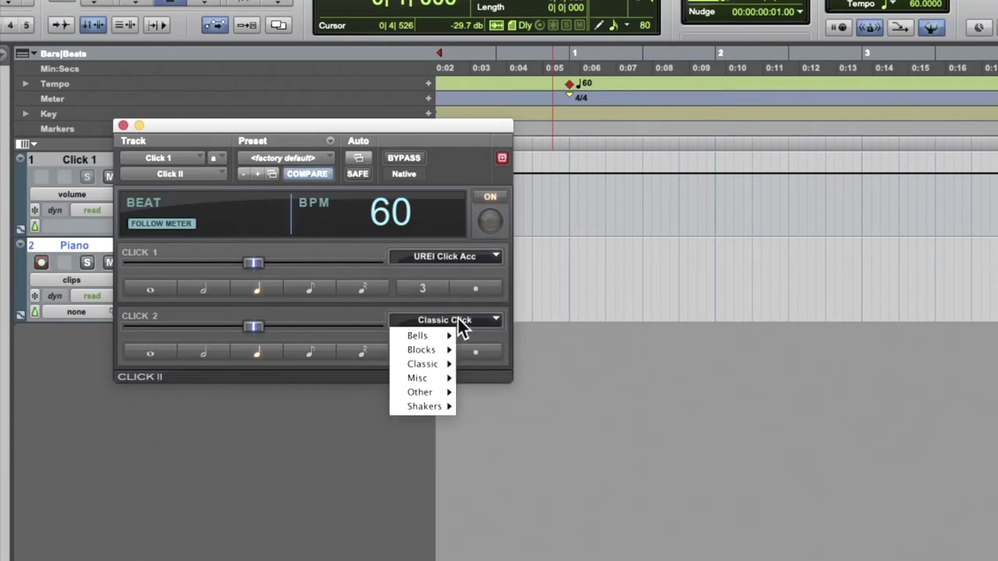
mouse_move(434, 364)
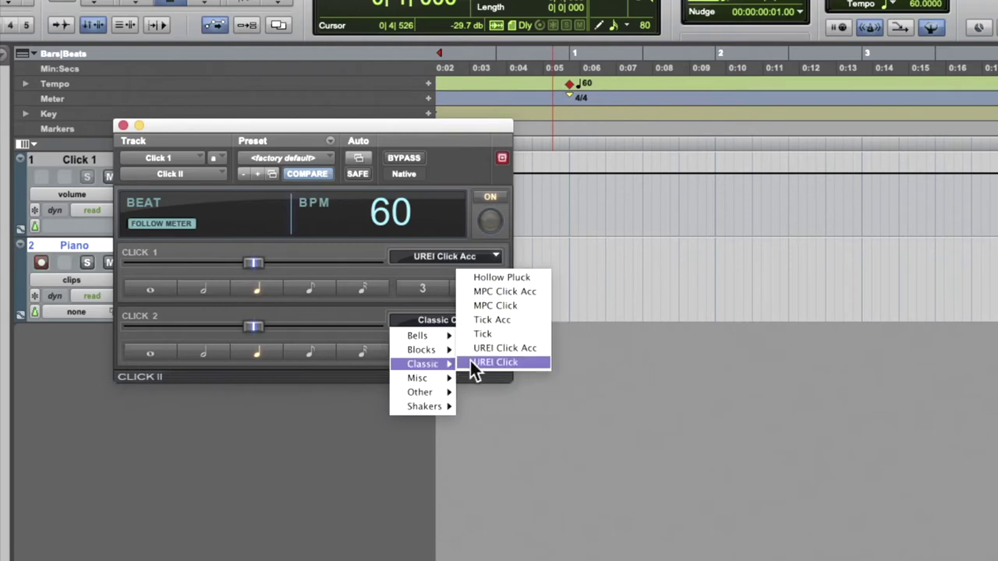
left_click(470, 361)
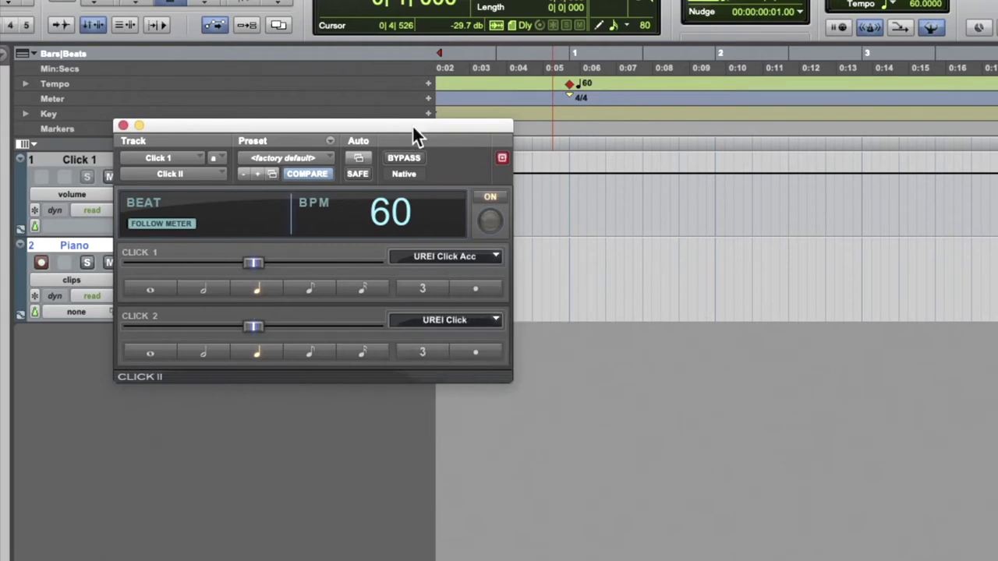
Step: Move the Click II window off the track controls and record on the Piano track from 0|1|000 against the click
left_click_drag(413, 131, 718, 218)
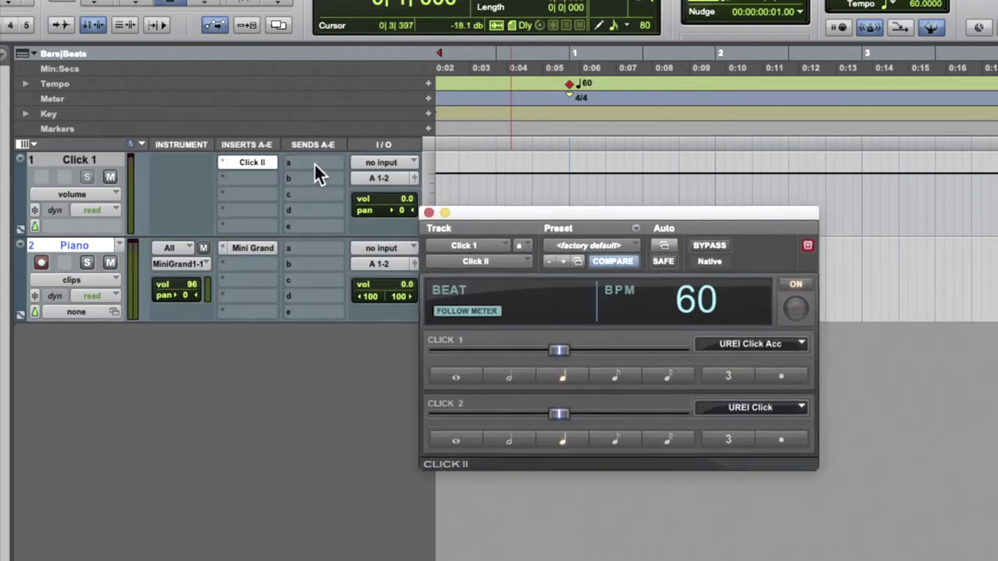
key("space")
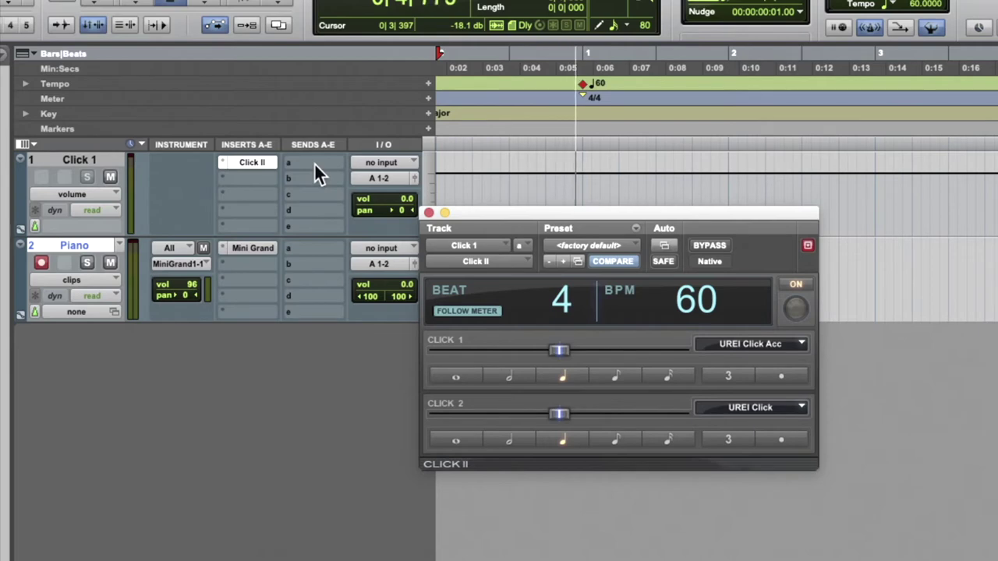
key("space")
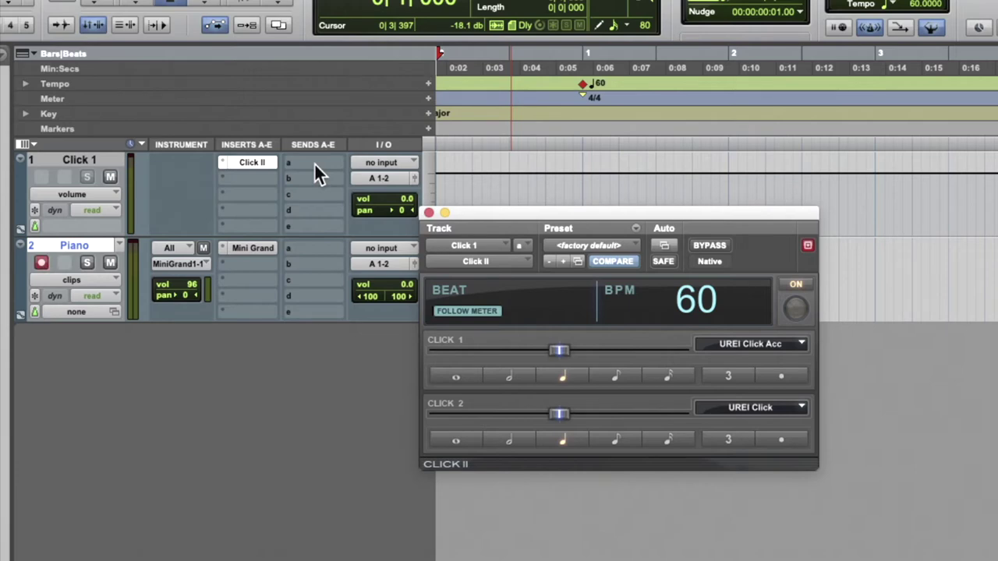
Step: Save the Click II settings as a new preset named Urie Click 2 in the Click II folder
left_click_drag(595, 212, 468, 146)
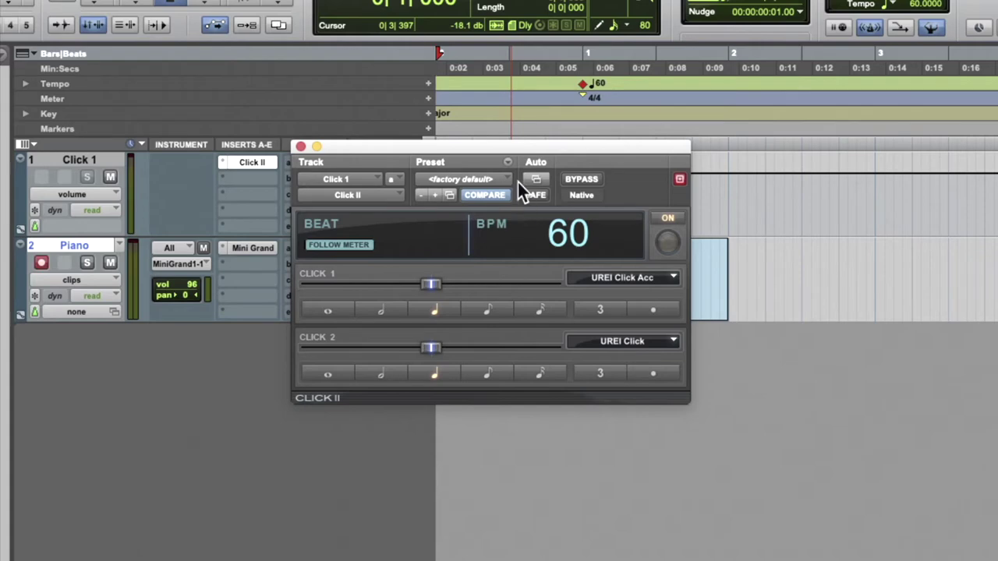
left_click_drag(502, 148, 527, 232)
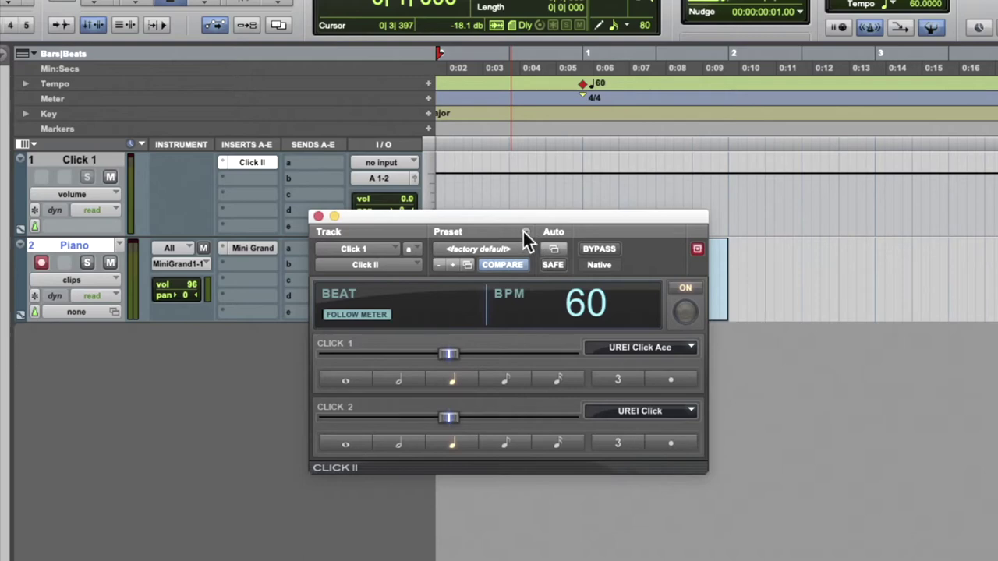
left_click(523, 232)
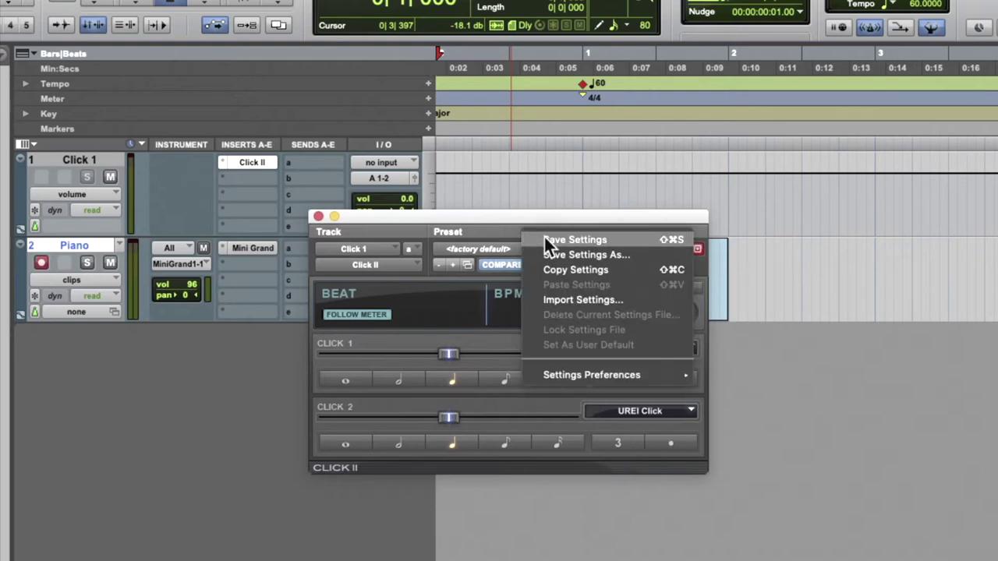
left_click(555, 253)
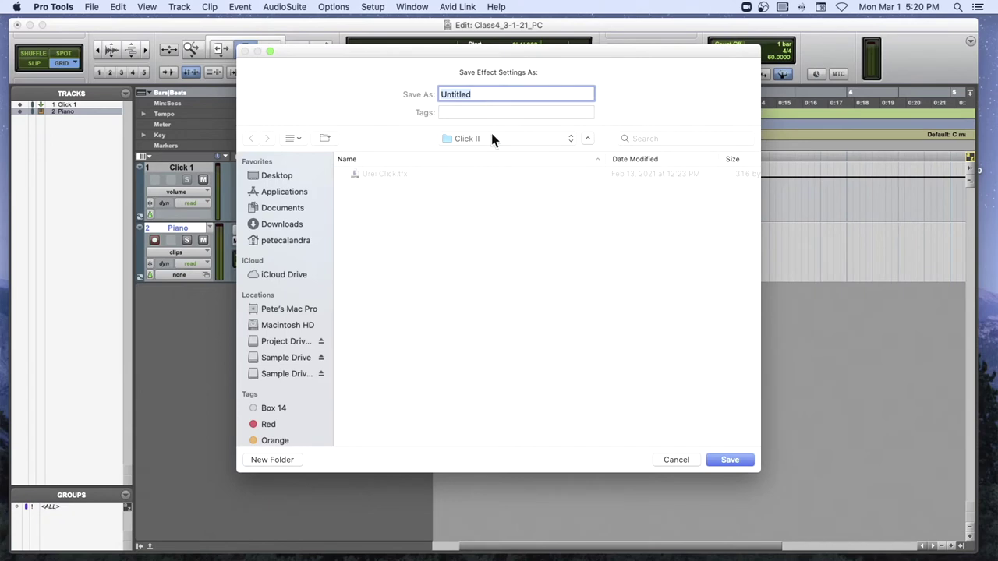
double_click(483, 95)
type("Urie Click 2")
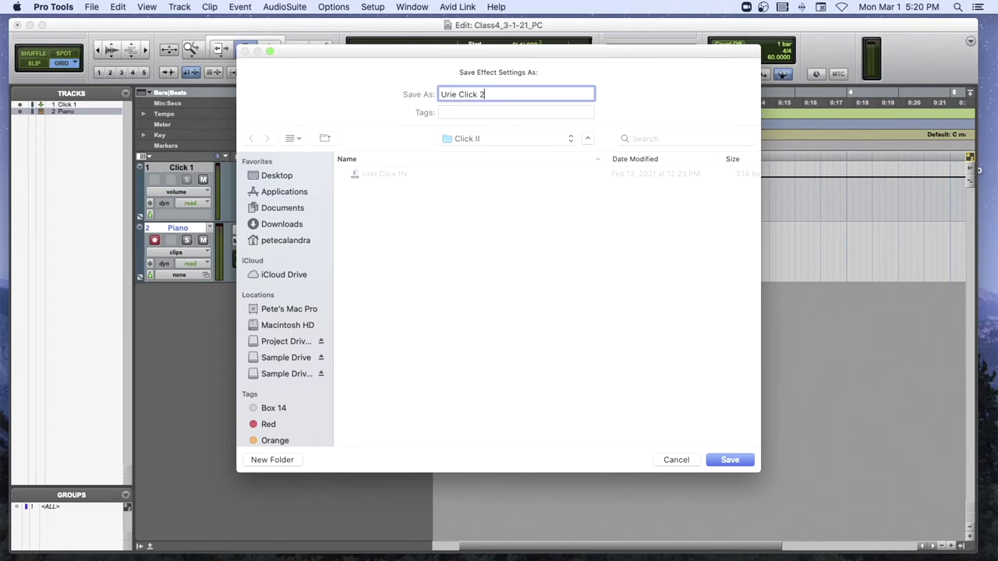
left_click(738, 461)
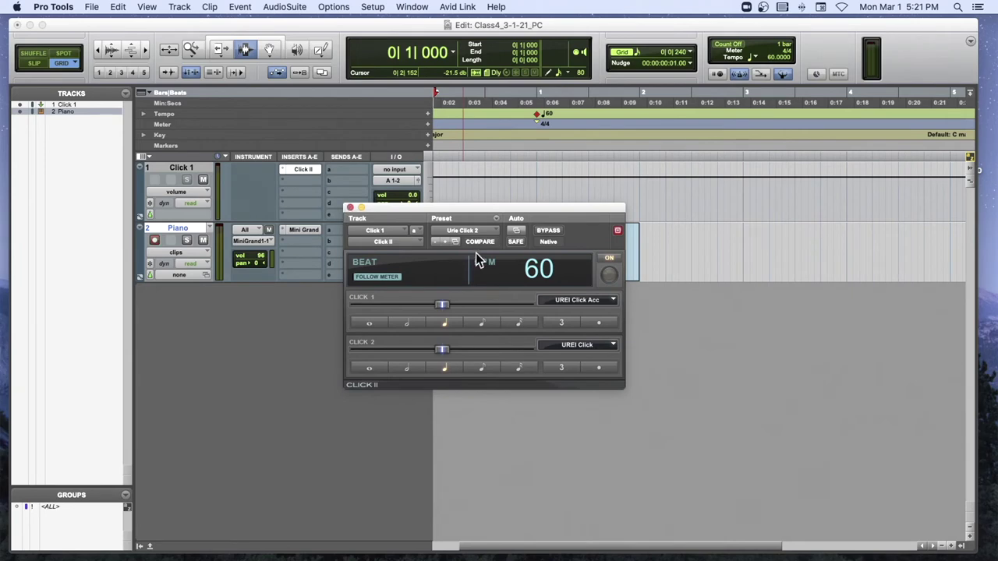
Step: Load the factory default preset in Click II and audition its click from 0|1|000
left_click(481, 230)
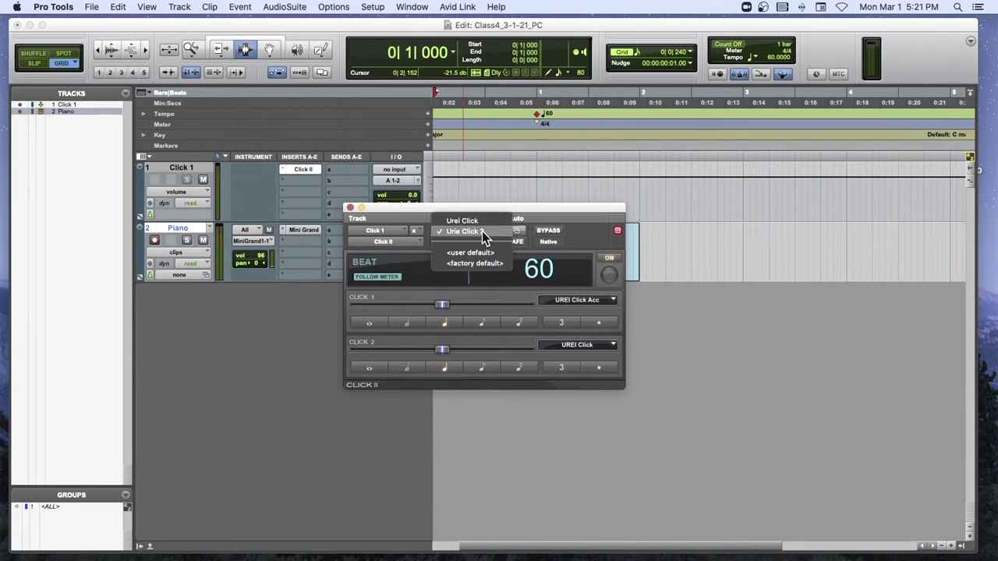
left_click(477, 262)
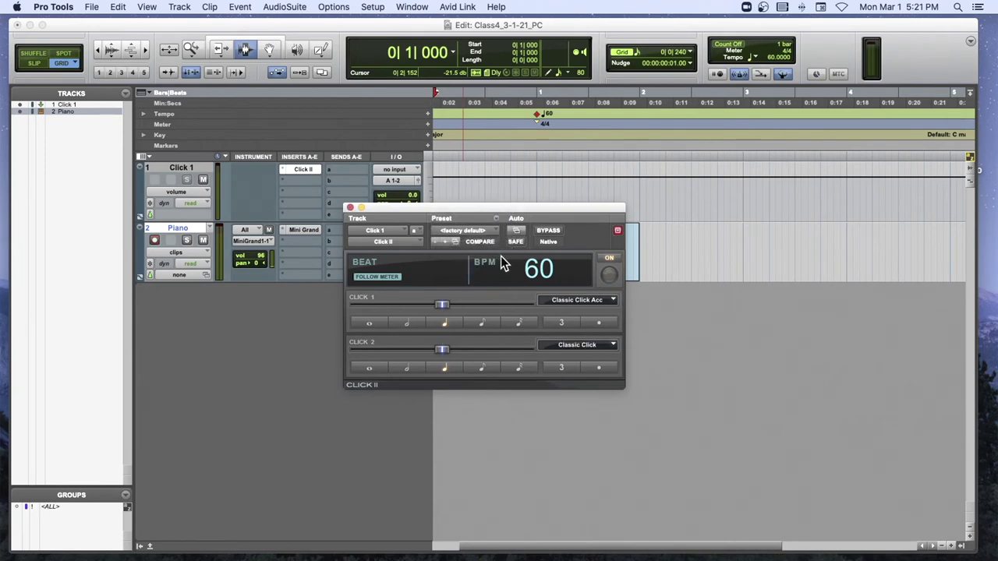
key("space")
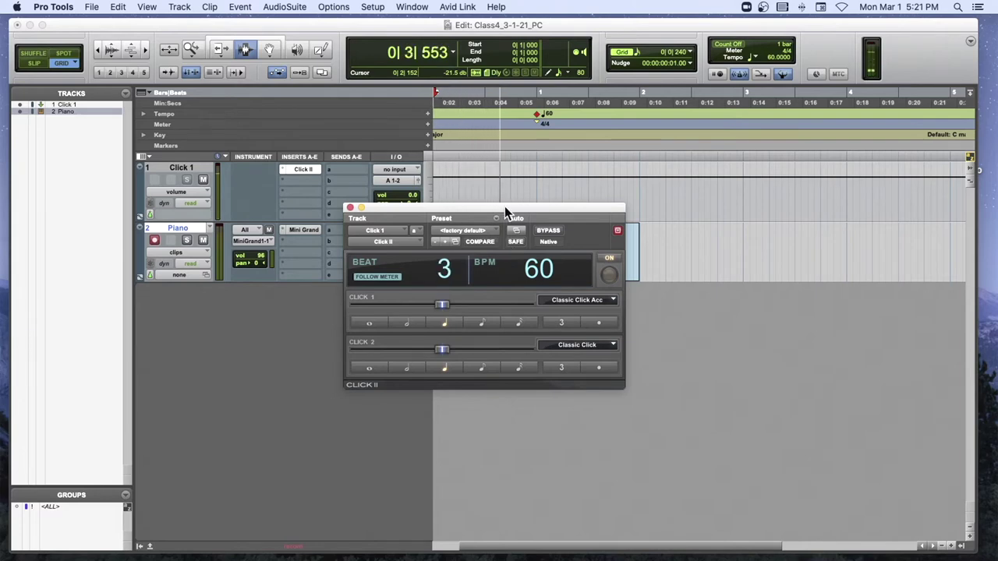
key("space")
Step: Load the Urie Click 2 preset, audition its click from 0|1|000 and close the Click II window
left_click(487, 228)
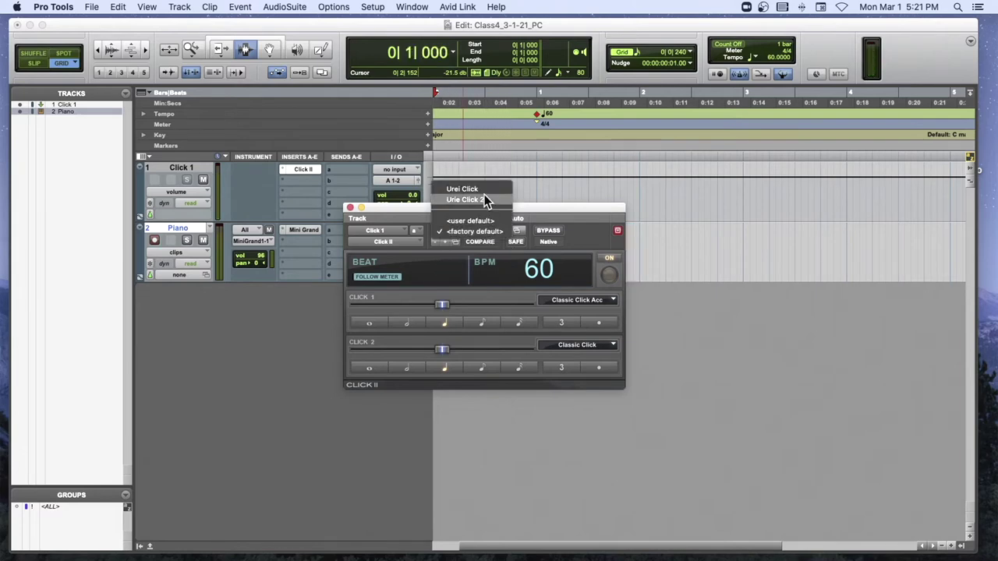
left_click(471, 199)
key("space")
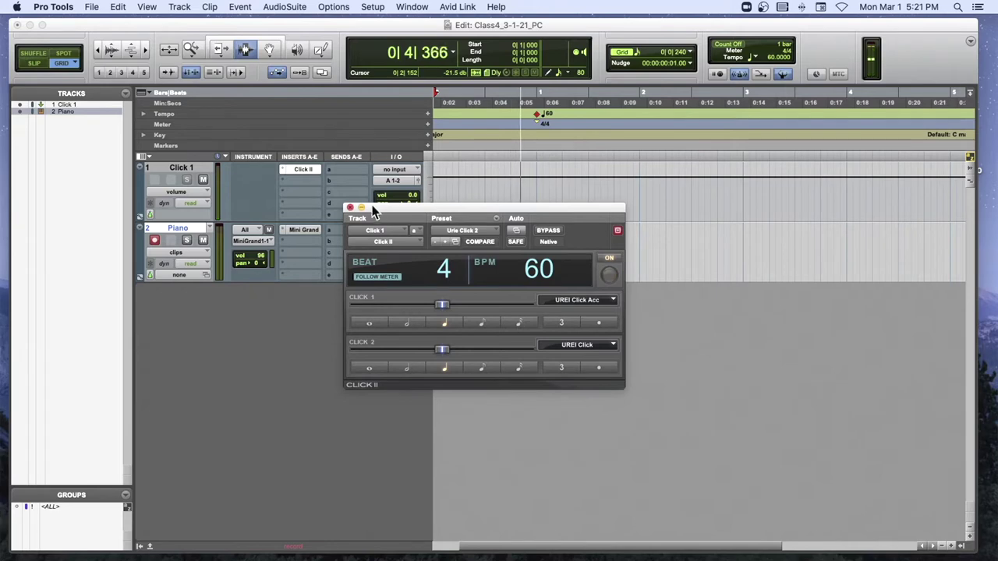
left_click(350, 206)
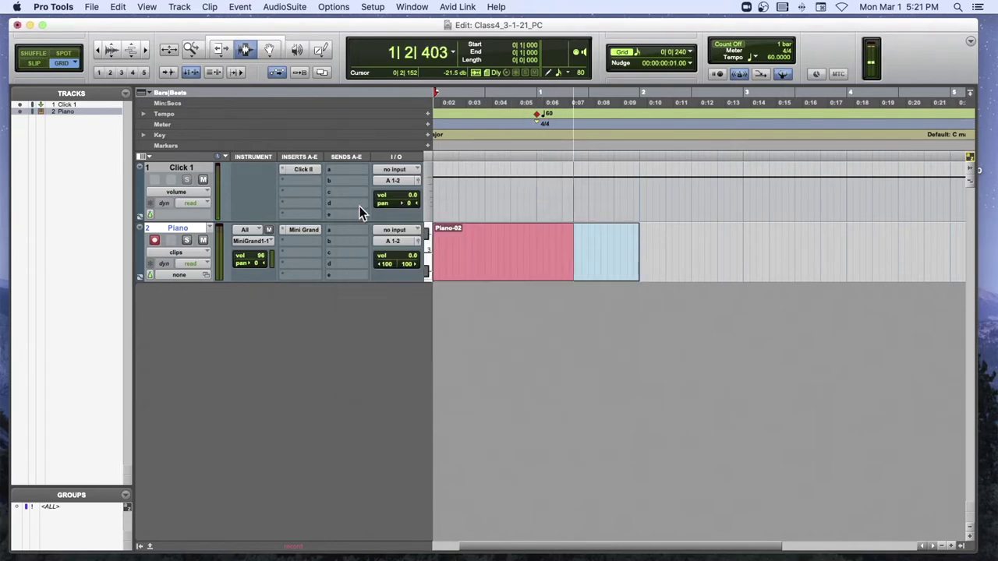
key("space")
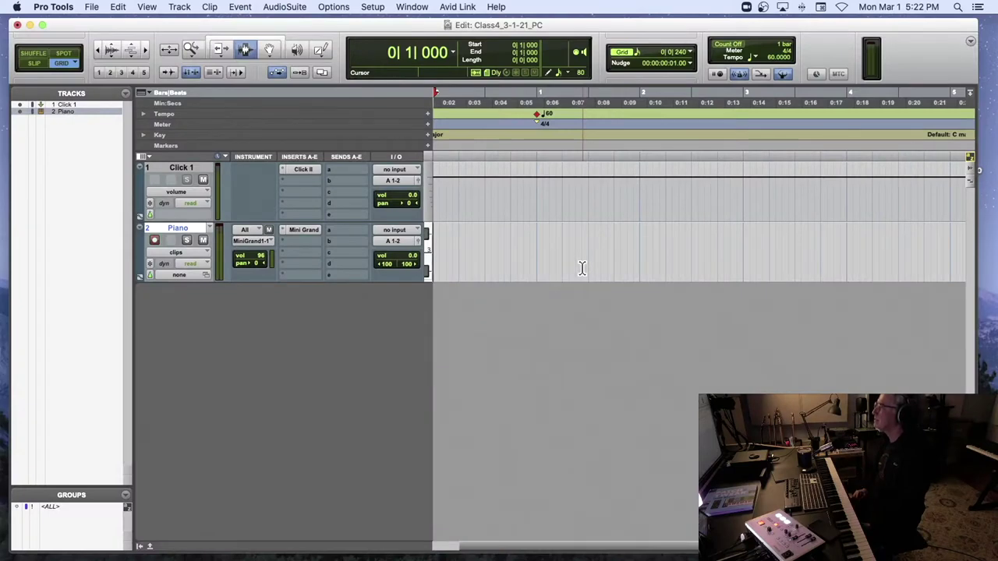
Step: Record a short Piano take from 0|1|000 with the notes entering at bar 1, and undo it
key("super+space")
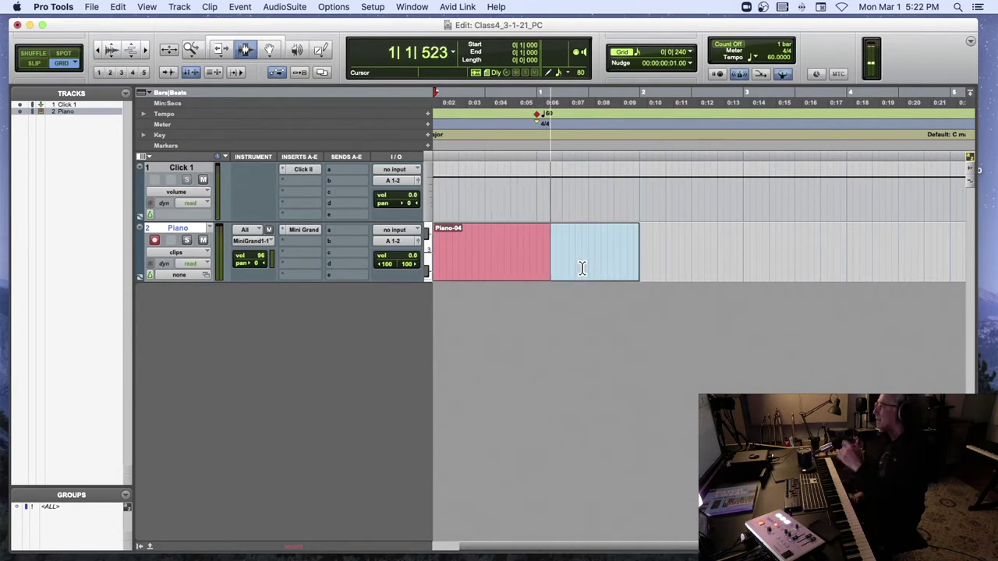
key("space")
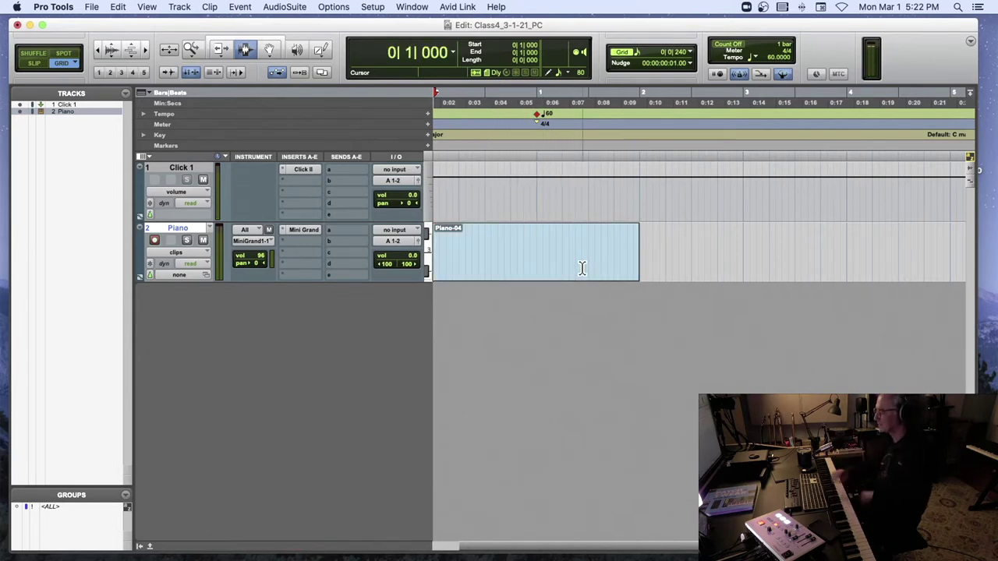
key("Return")
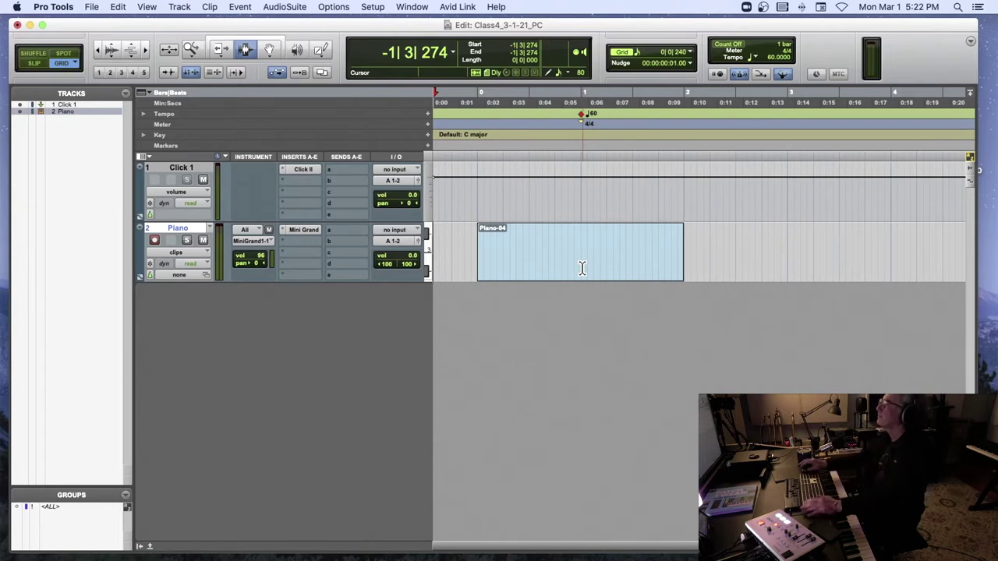
key("space")
key("space")
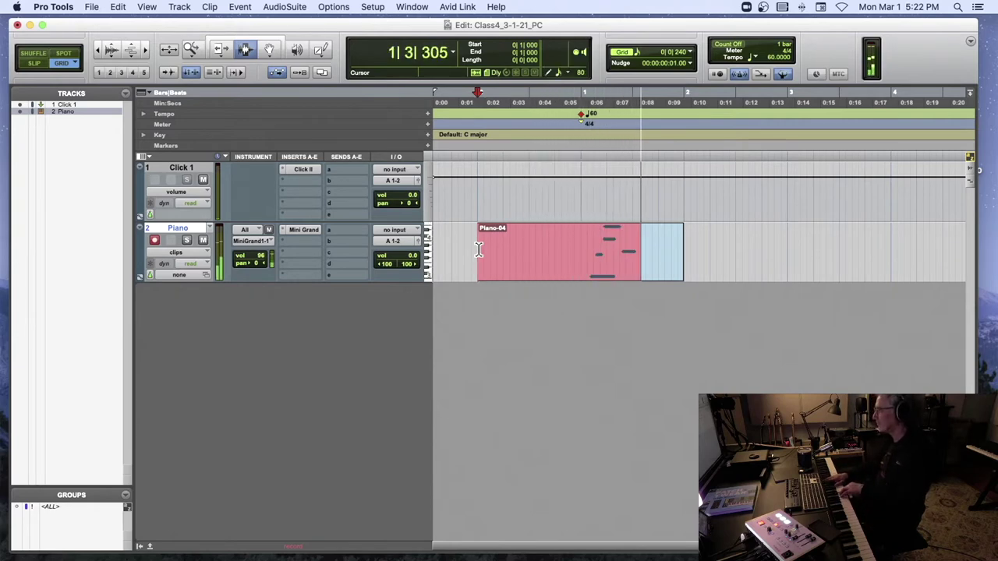
key("space")
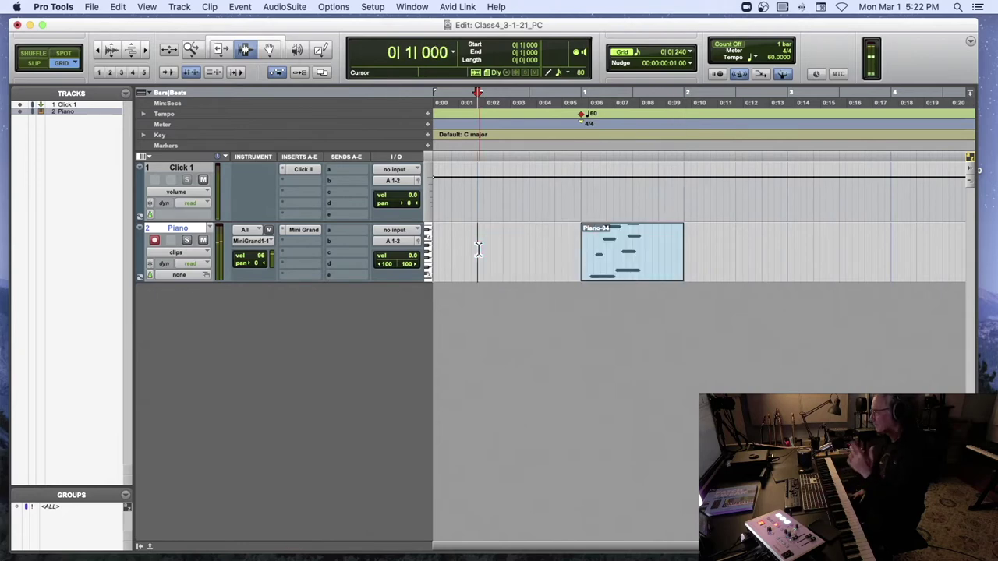
key("super+z")
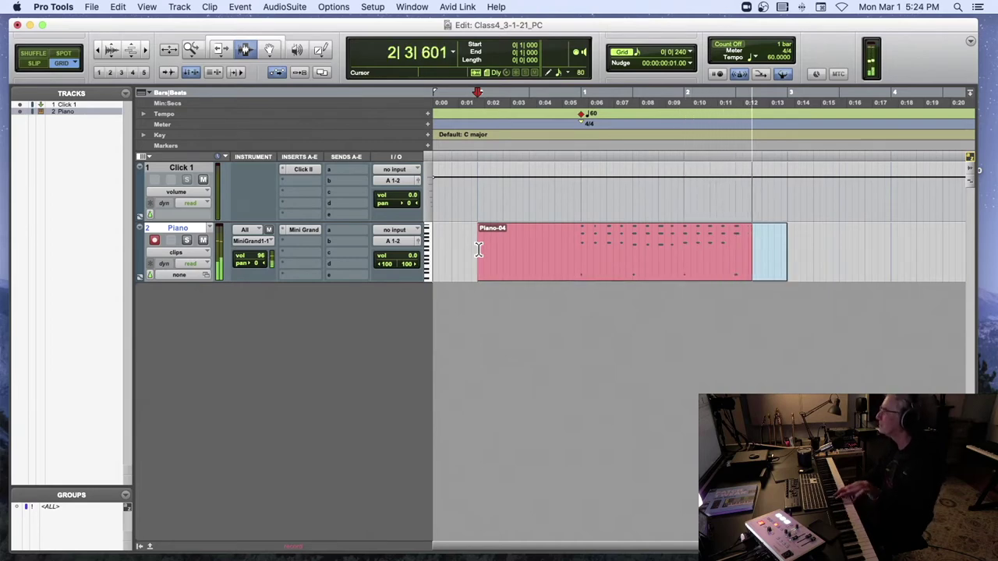
Step: Record several takes of repeated short chords from bar 1 on the Piano track, starting at 0|1|000, and undo them
key("space")
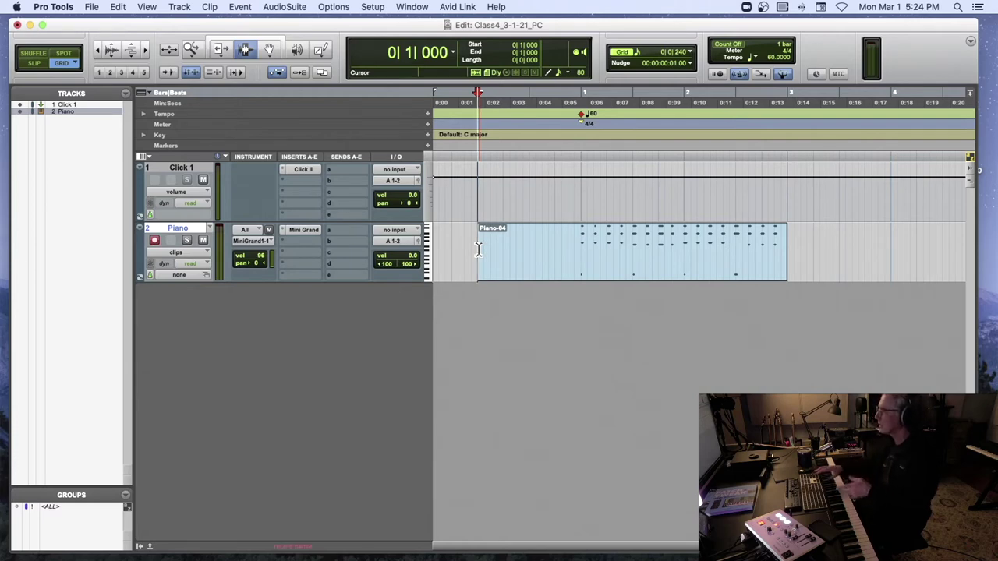
key("super+space")
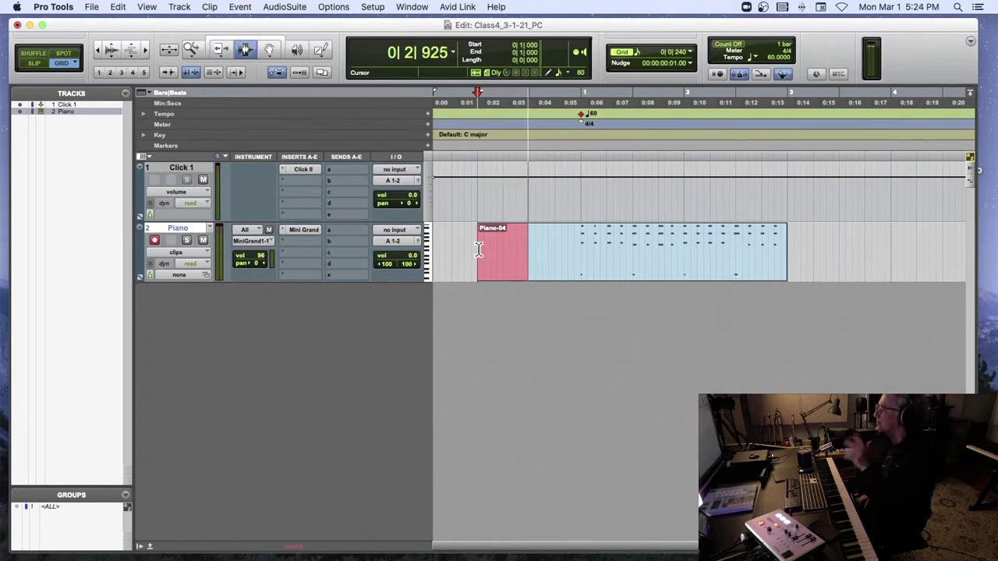
key("space")
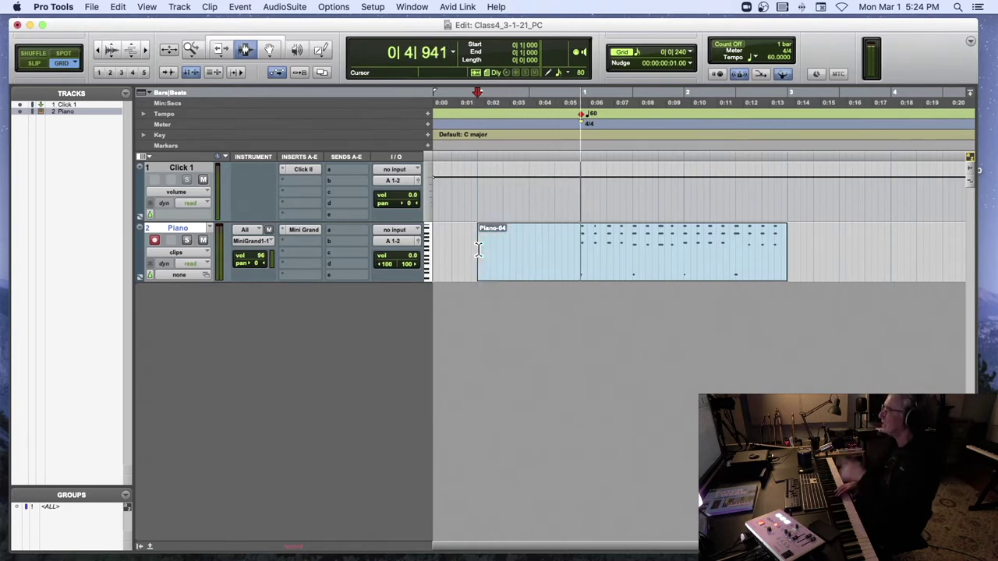
key("super+space")
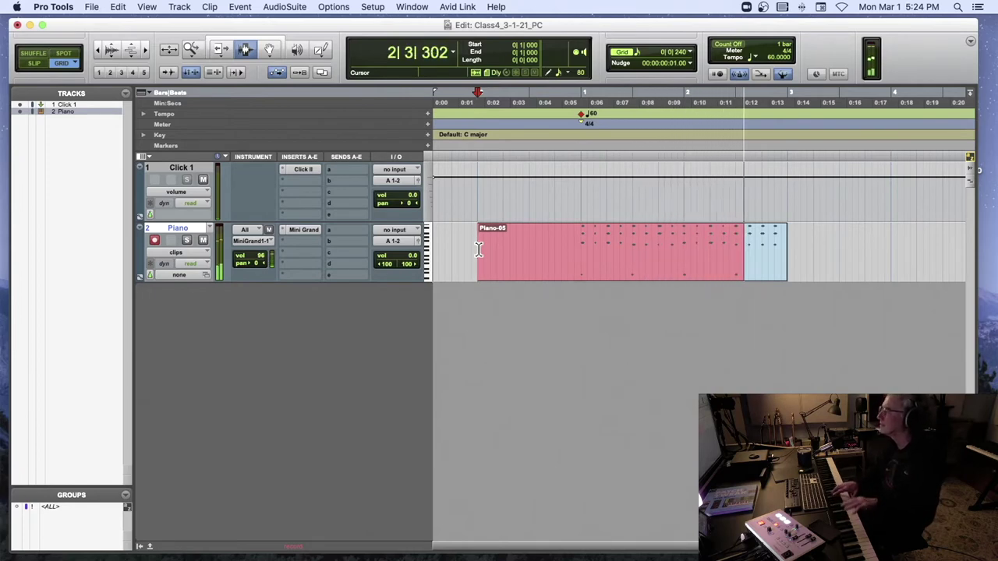
key("space")
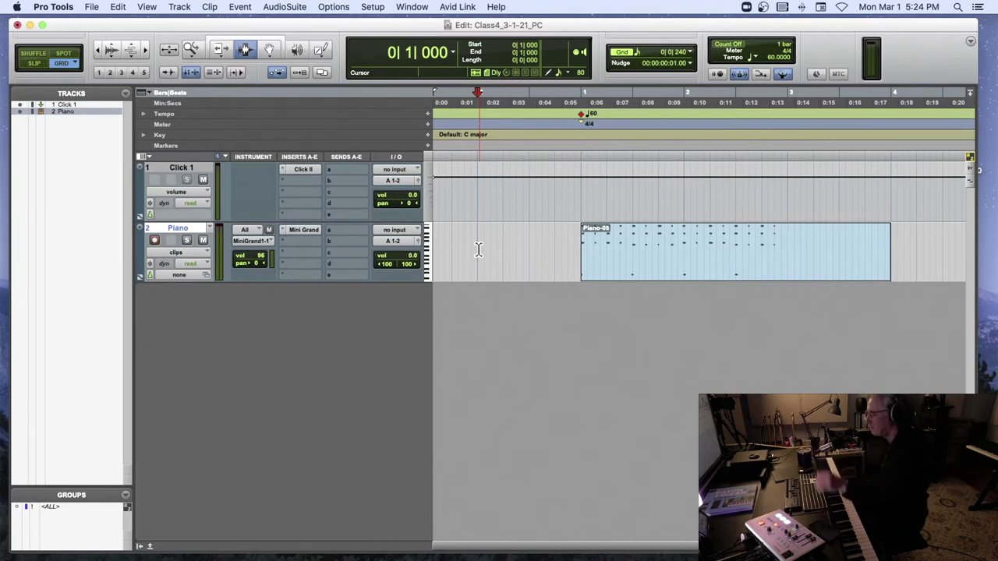
key("super+z")
key("super+z")
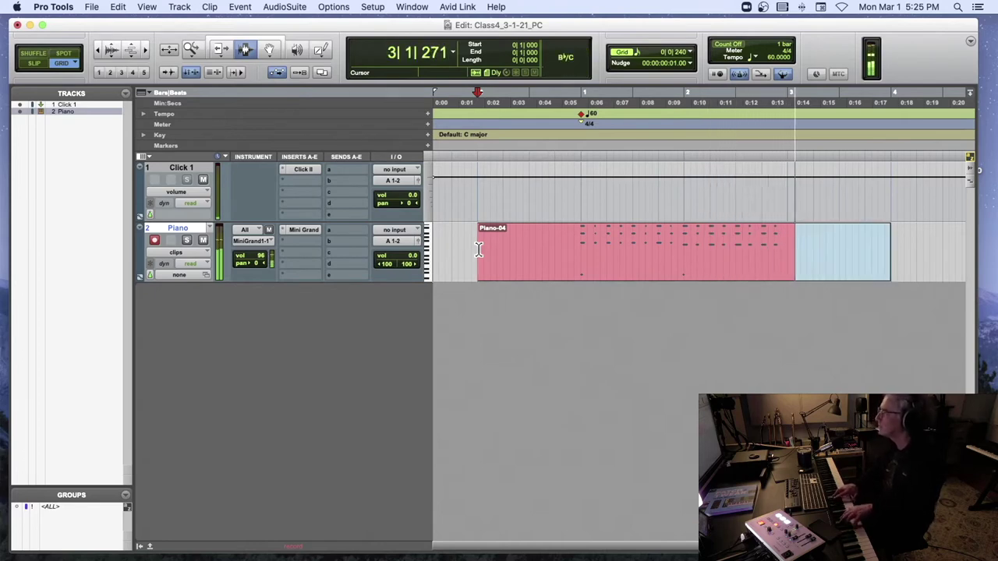
key("space")
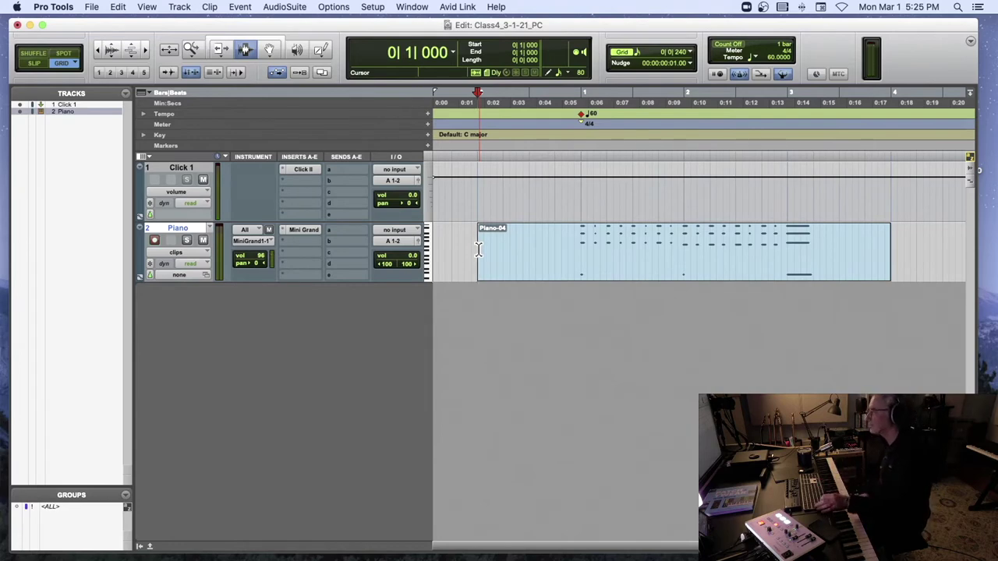
key("super+z")
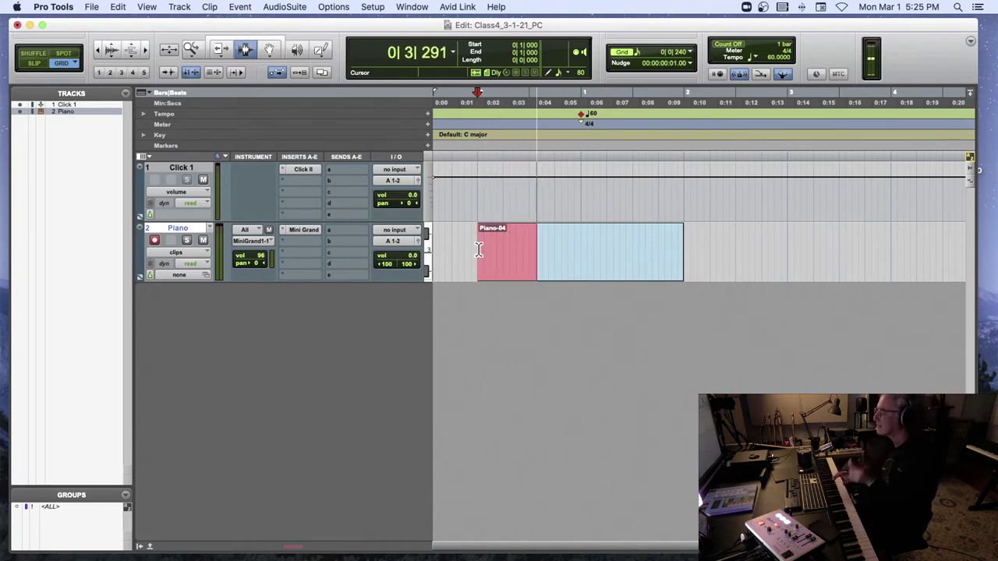
Step: Record an arpeggio pattern over bars 1 to 3 on the Piano track, starting at 0|1|000, and undo the take
key("space")
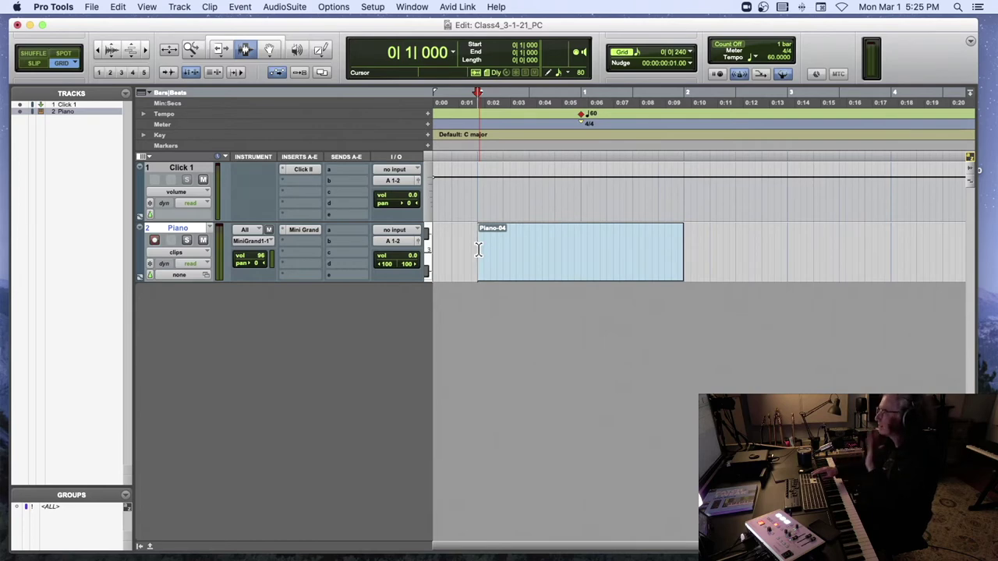
key("super+space")
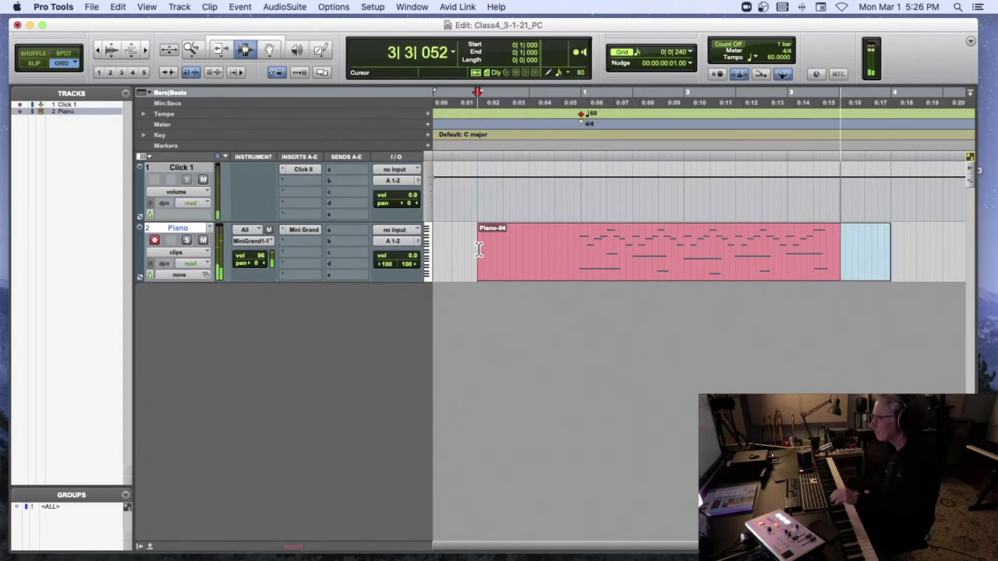
key("space")
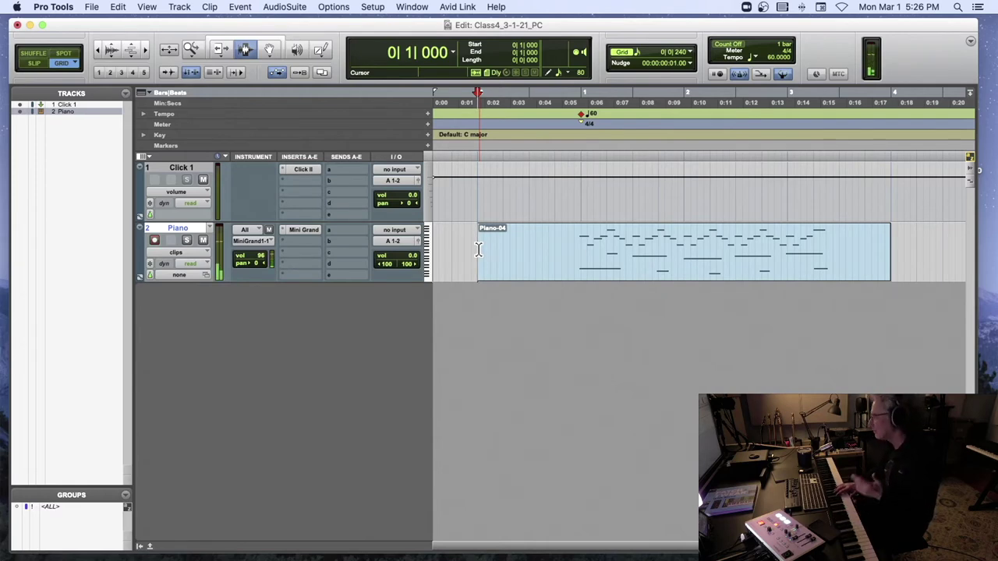
key("super+z")
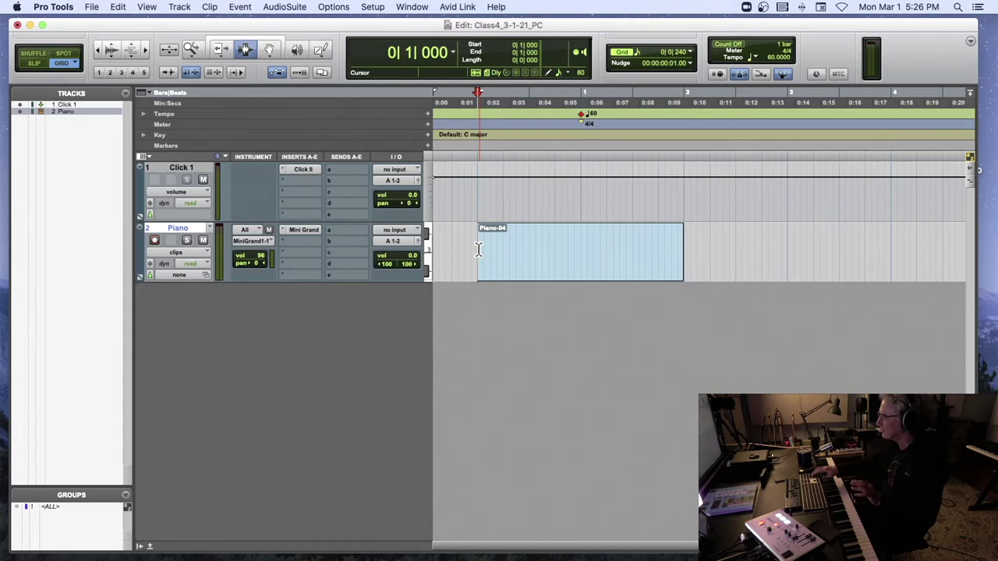
Step: Record the Piano arpeggios from 0|1|000 again, ending on a held chord at bar 3, and undo the take
key("super+space")
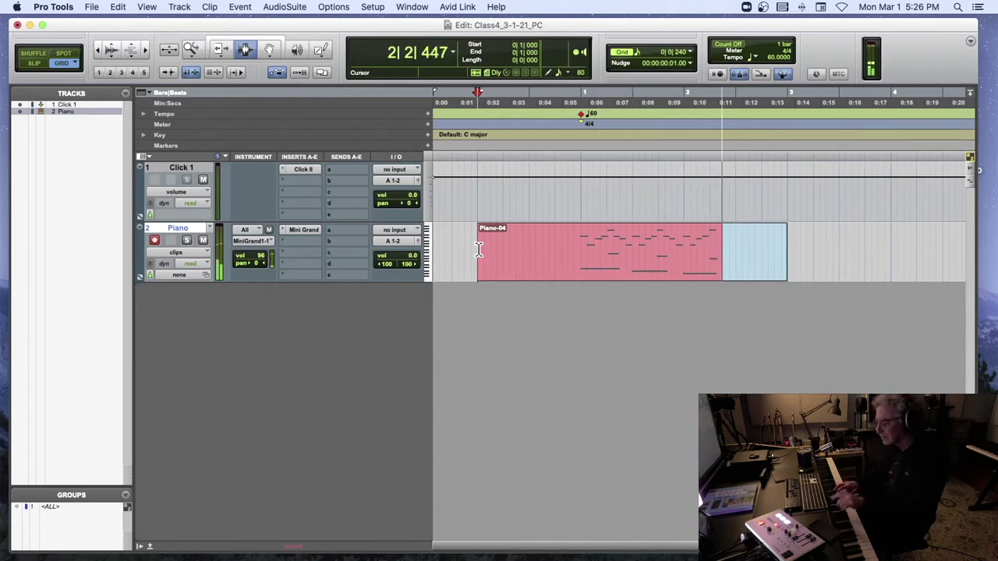
key("super+period")
key("super+space")
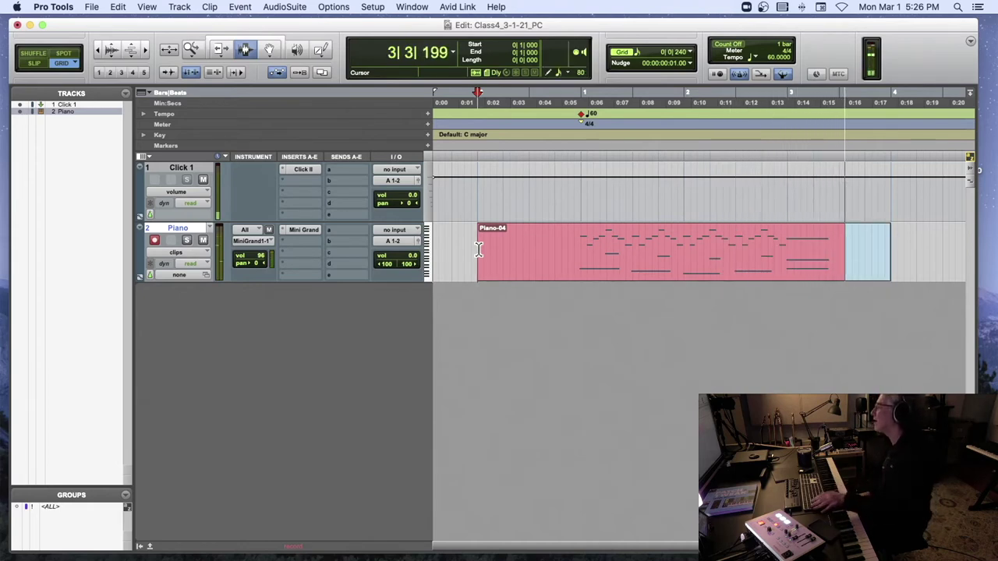
key("space")
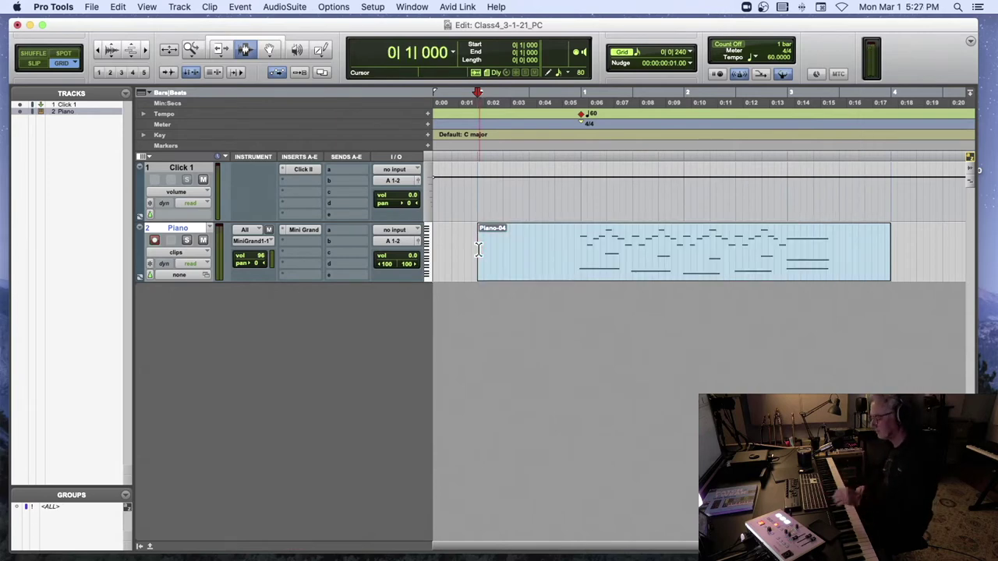
key("super+z")
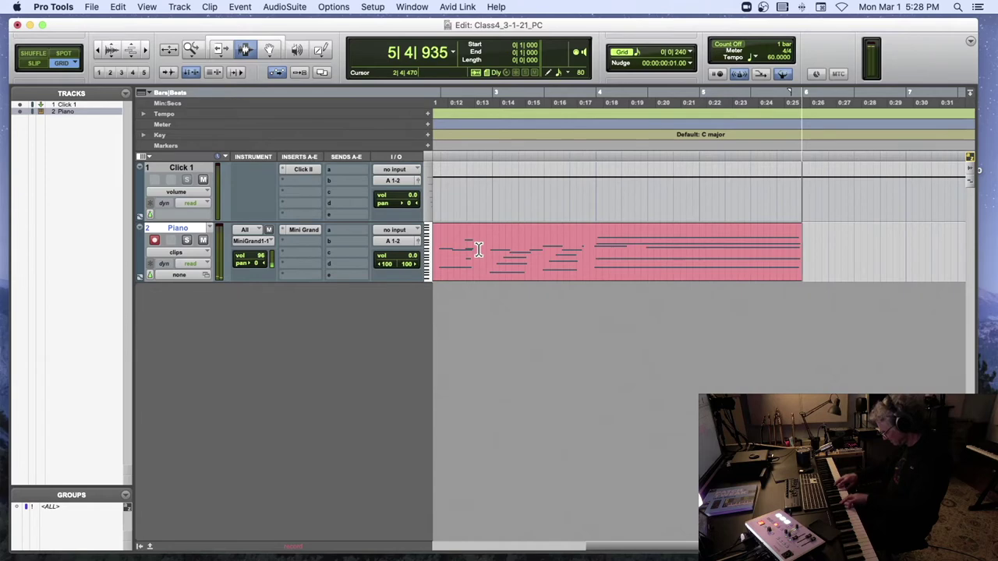
Step: Stop the Piano recording and open the new clip in the MIDI editor with its notes from bar 1 in view
key("space")
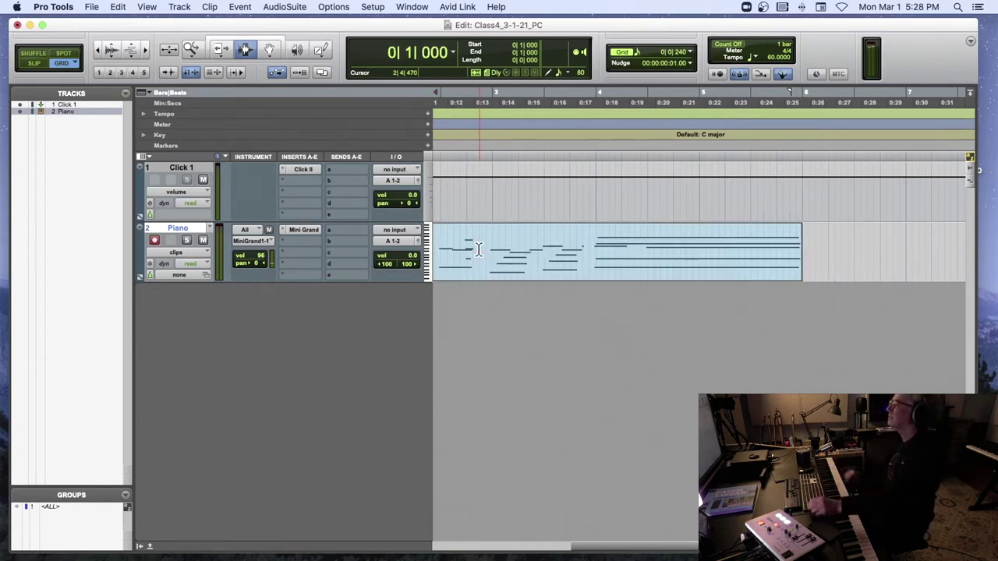
double_click(479, 249)
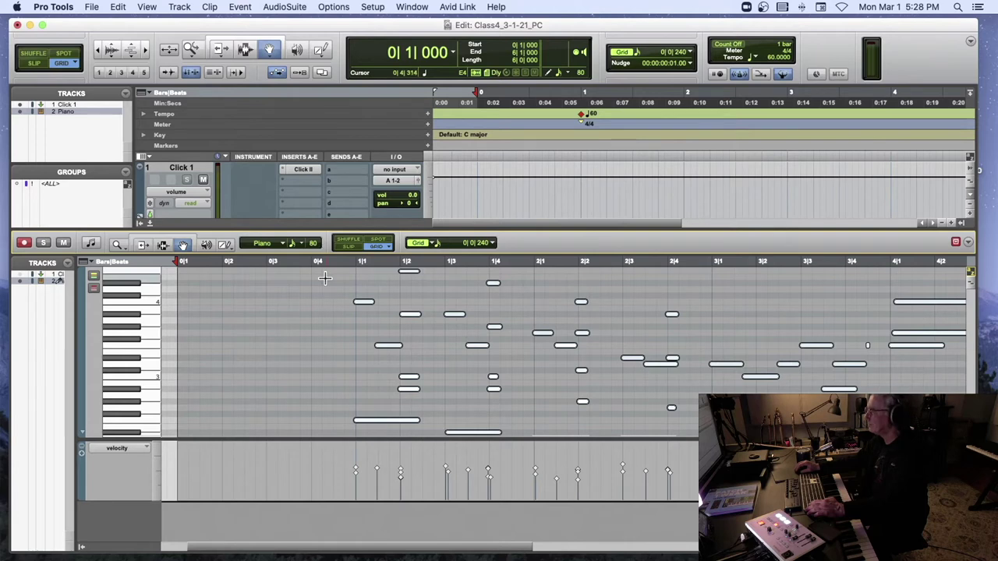
scroll(326, 278, "up", 1)
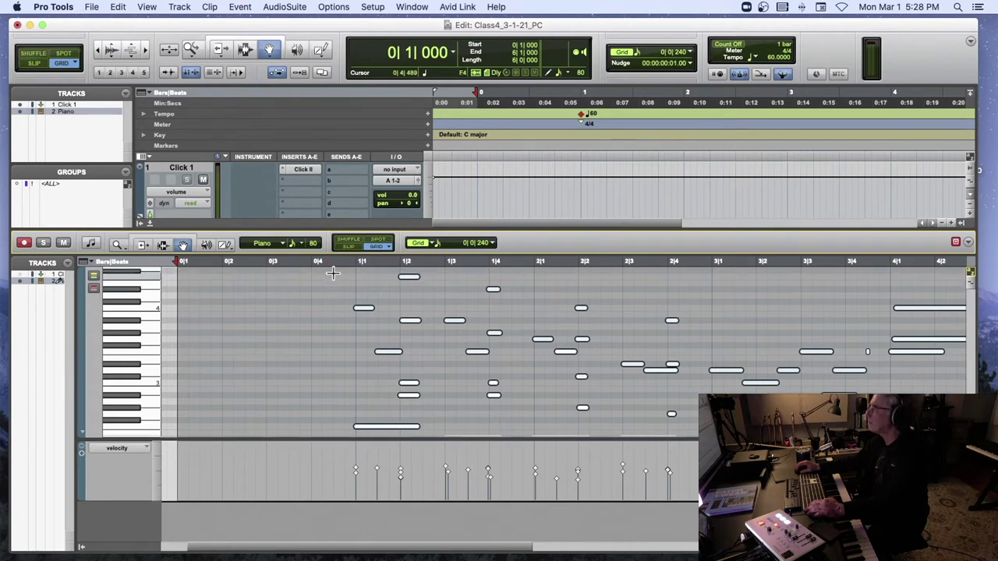
scroll(335, 282, "up", 5)
scroll(370, 284, "right", 10)
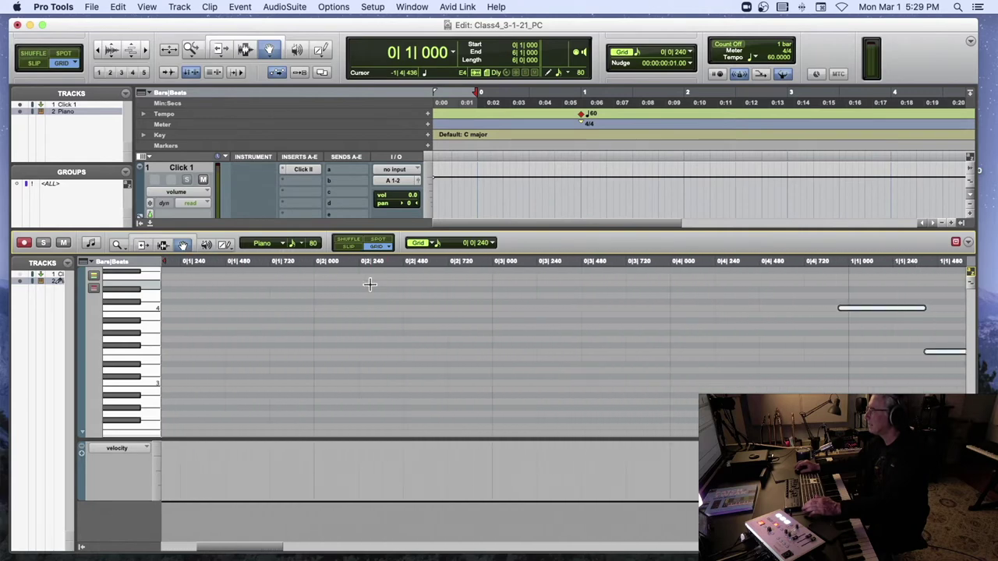
scroll(369, 284, "right", 10)
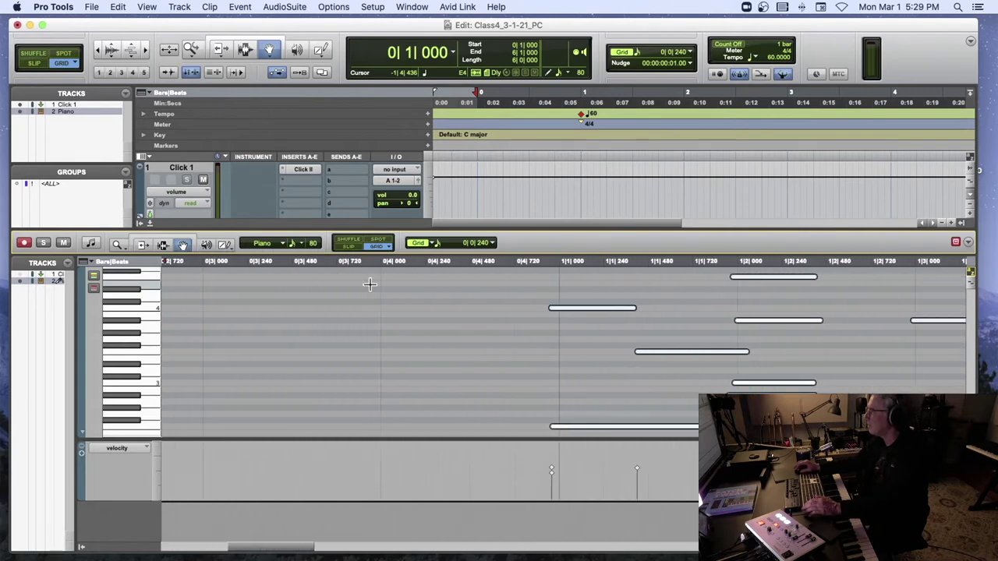
scroll(369, 283, "right", 3)
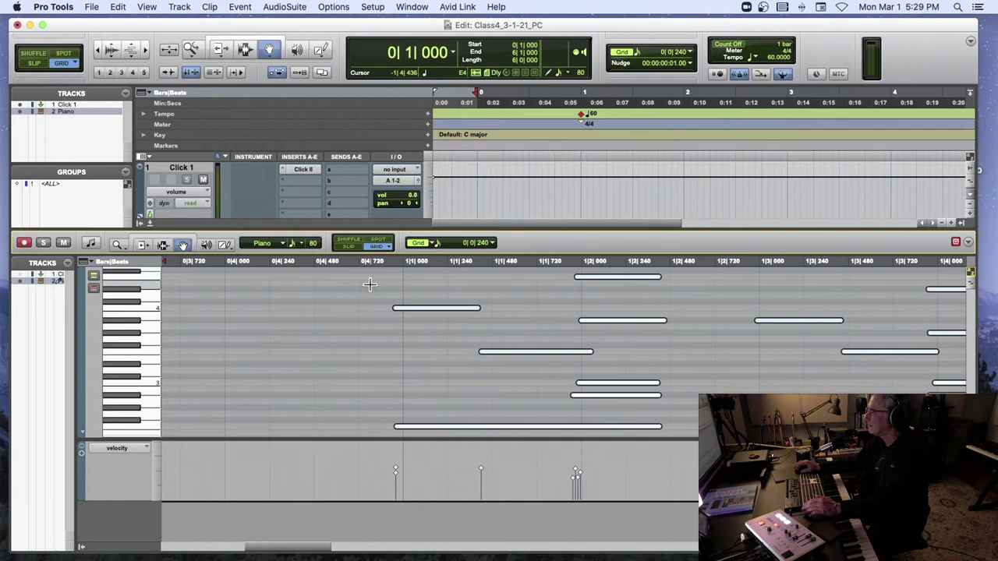
key("super+bracketleft")
key("super+bracketleft")
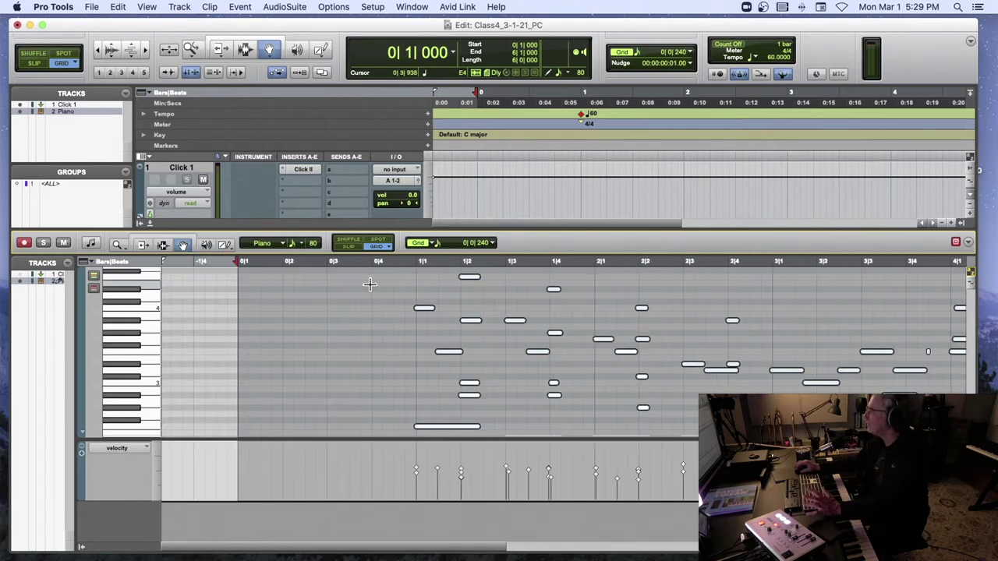
scroll(369, 284, "right", 2)
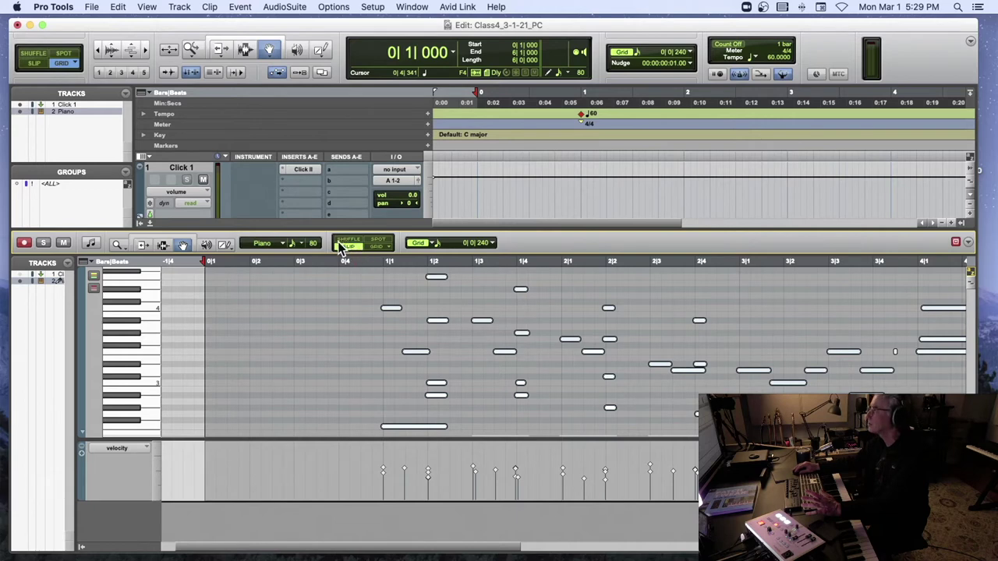
Step: Switch the MIDI editor between Grid and Slip edit modes, leaving it in Slip
left_click(378, 245)
left_click(374, 247)
left_click(371, 246)
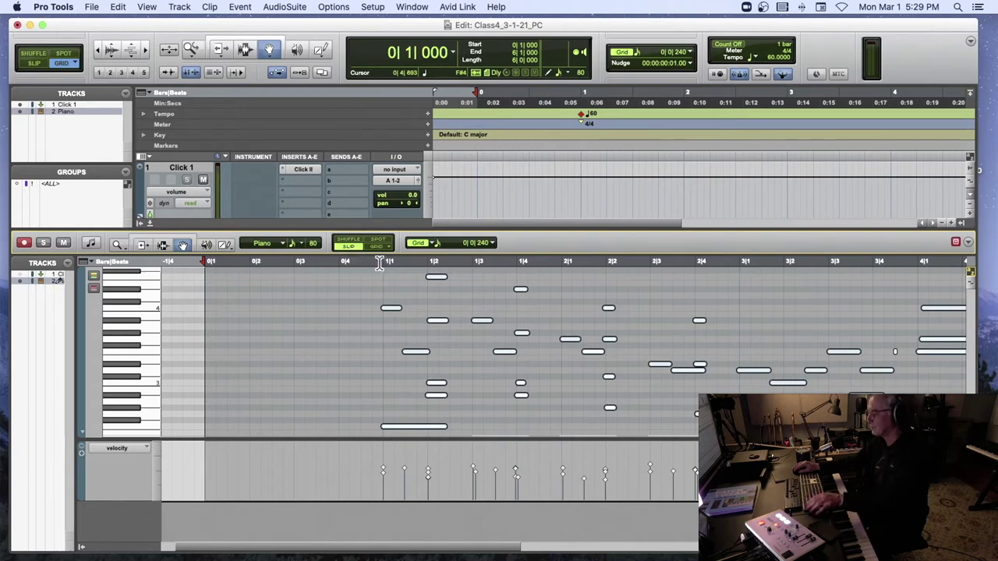
key("F4")
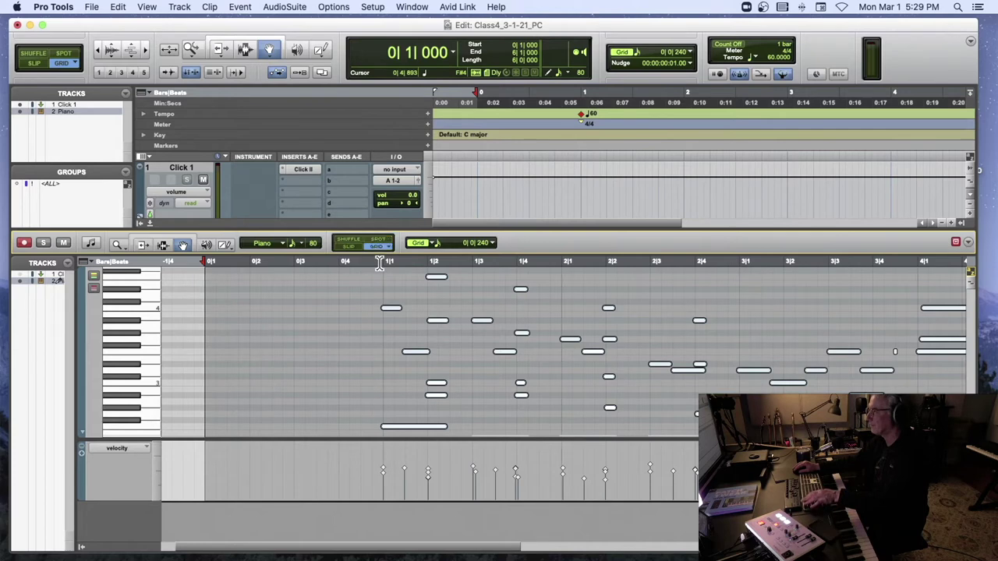
key("F2")
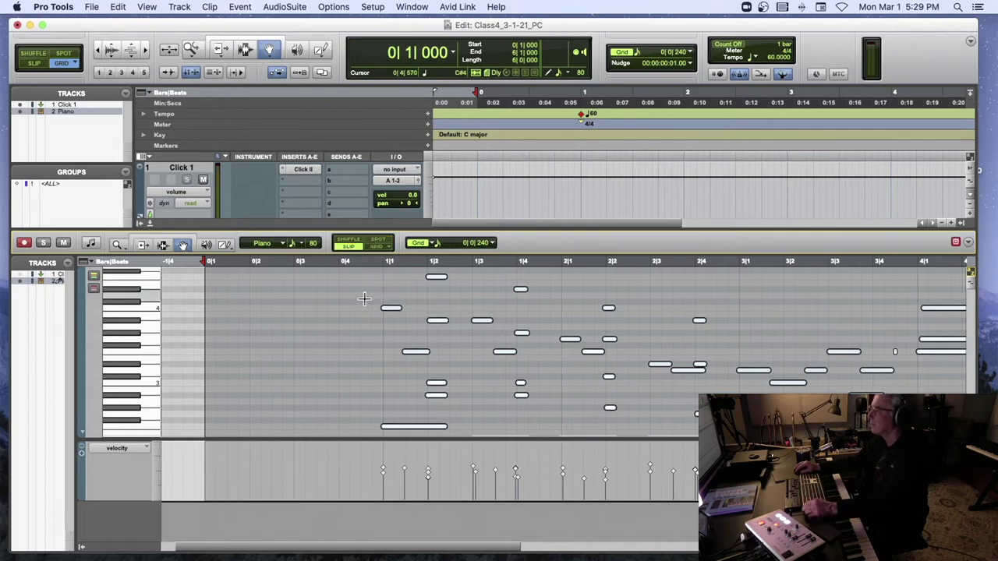
Step: Move all the selected Piano notes slightly later in Slip mode so the first chord lands on the 1|1|000 downbeat
key("super+bracketright")
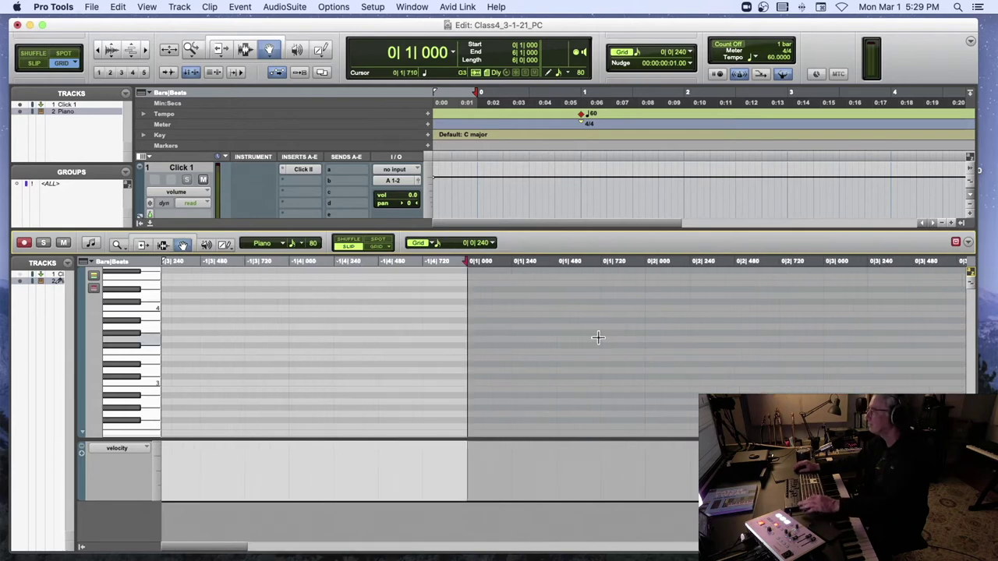
scroll(597, 336, "right", 5)
scroll(597, 337, "right", 5)
scroll(597, 336, "down", 2)
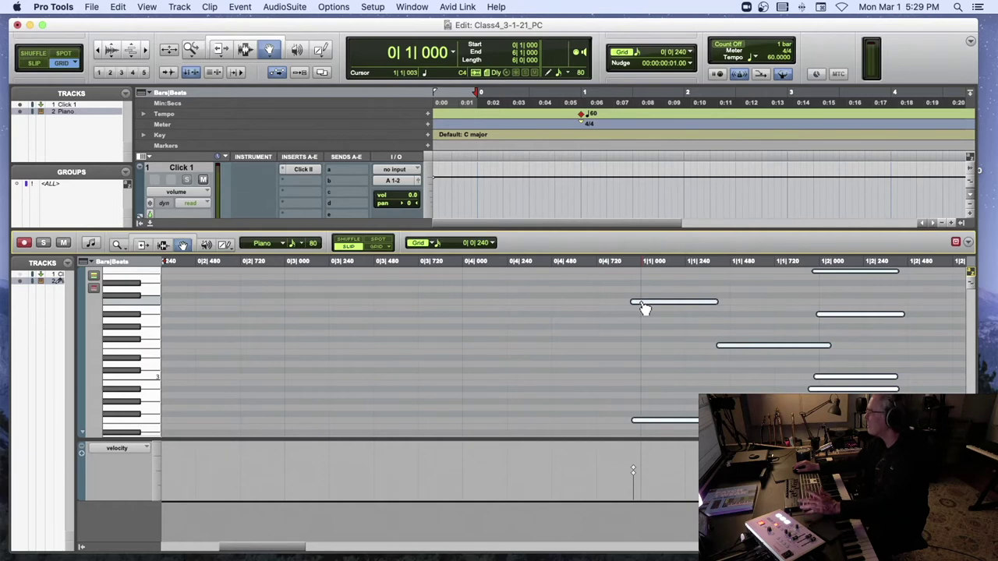
left_click_drag(645, 309, 655, 310)
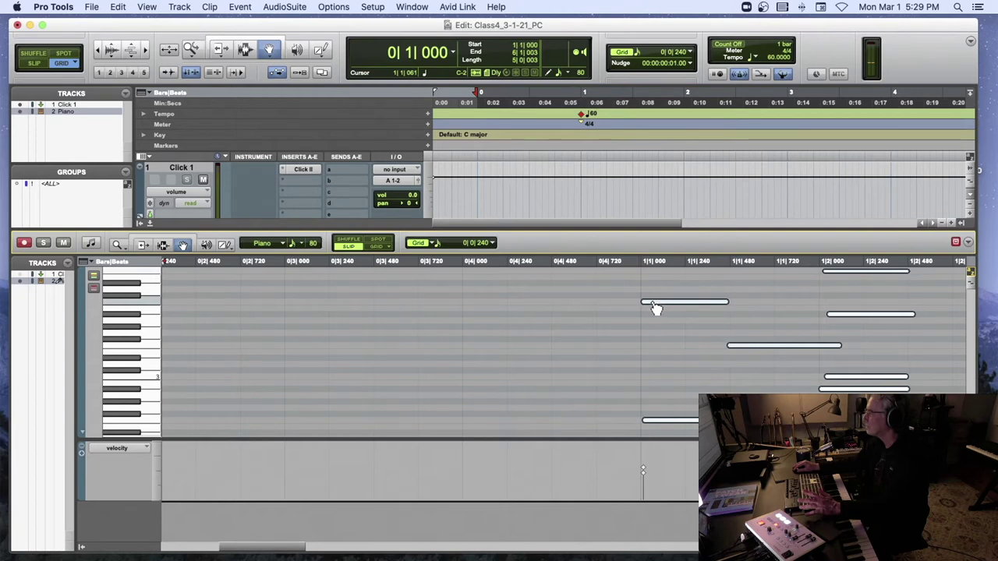
Step: Play the Piano part from 0|4|819, just before bar 1, through the held chord at bar 4, and stop playback
key("super+bracketleft")
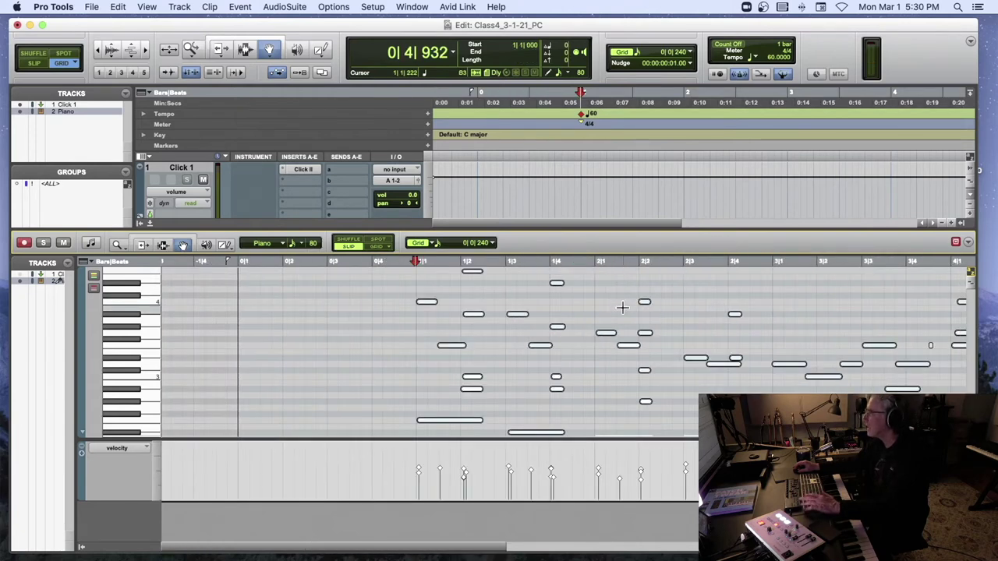
key("super+bracketright")
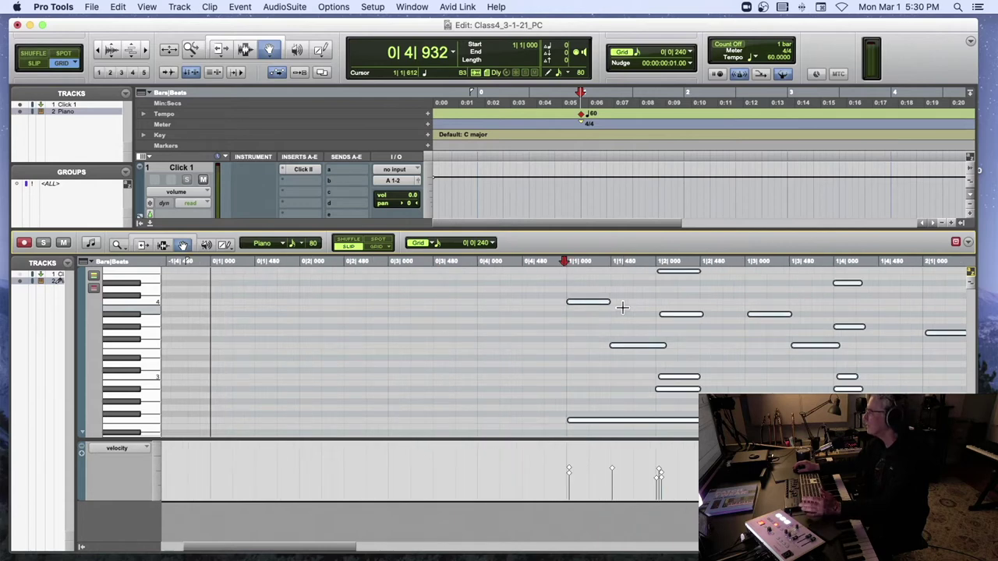
left_click(555, 265)
key("space")
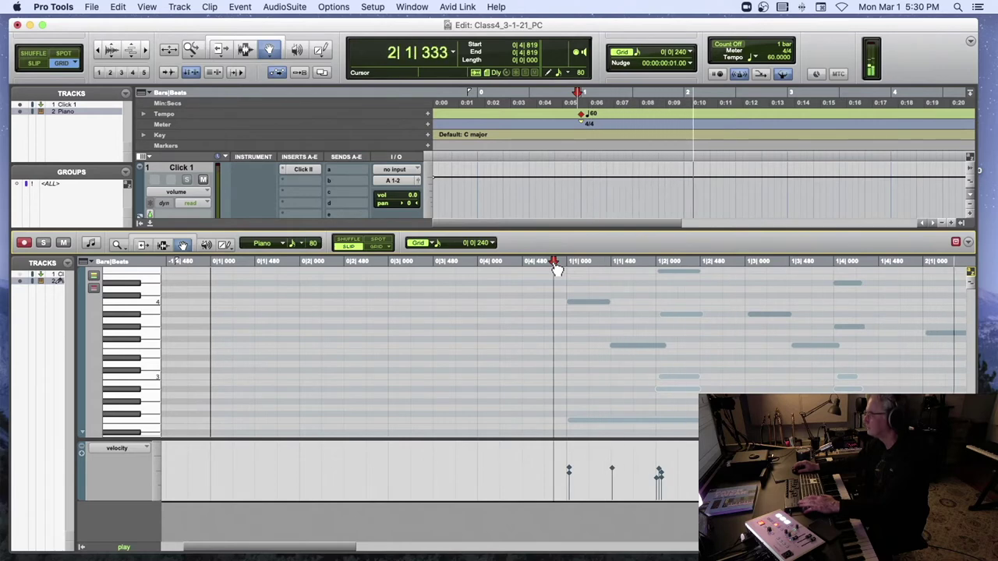
key("super+bracketleft")
key("super+bracketleft")
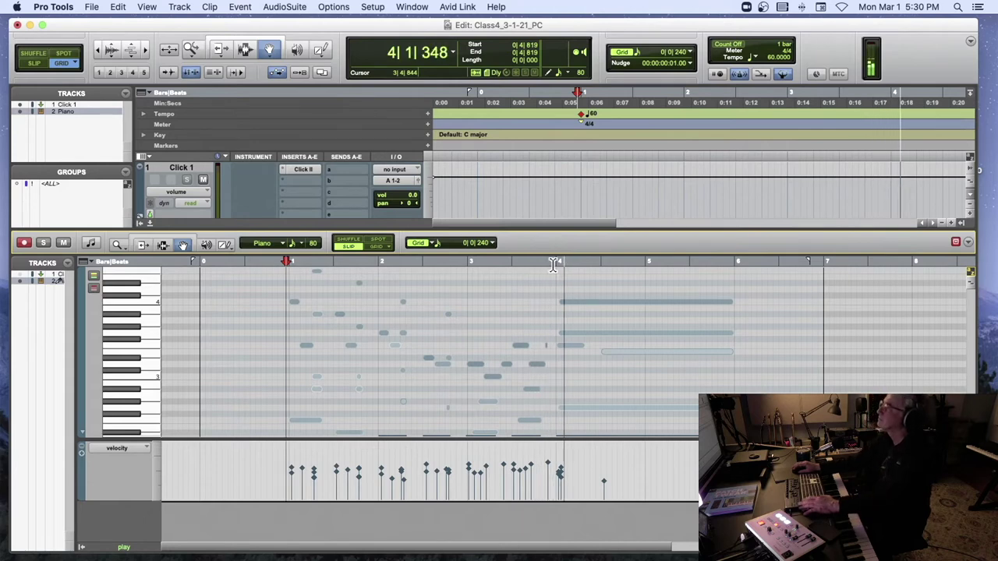
key("space")
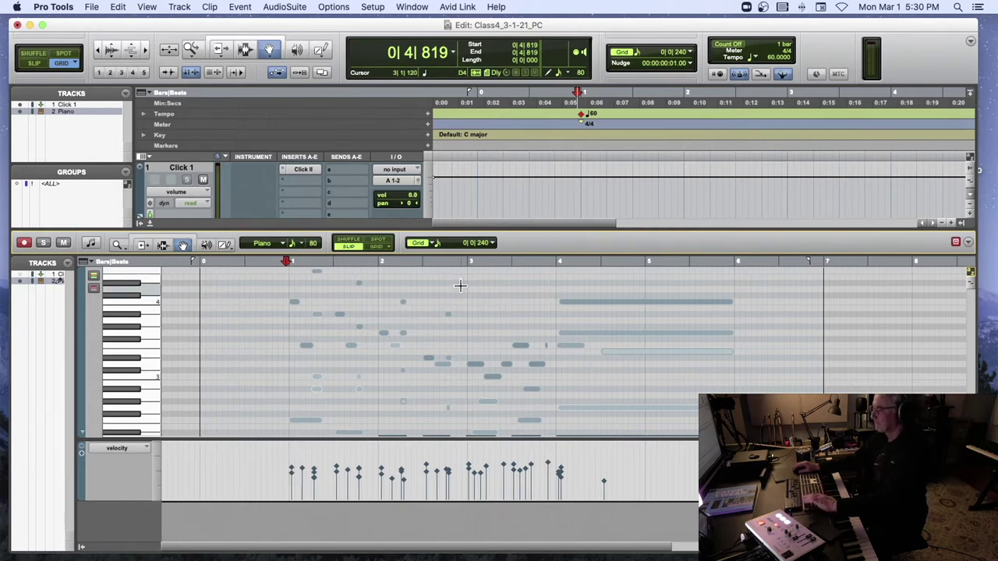
Step: Show the velocity lane beneath the Piano notes in the MIDI editor, with the lead-in to bar 1 in view
key("super+bracketright")
key("super+bracketright")
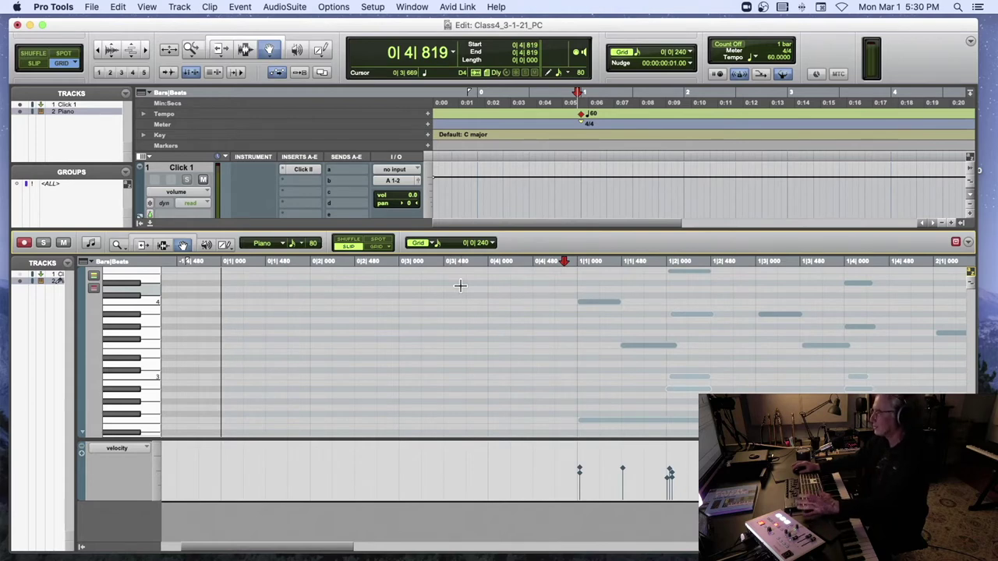
scroll(460, 285, "right", 3)
scroll(460, 285, "down", 1)
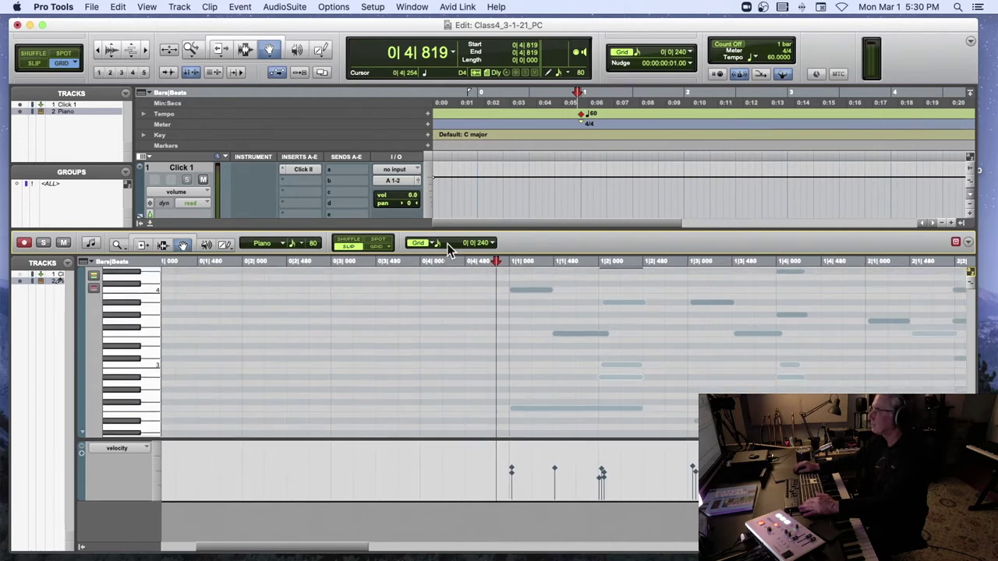
scroll(456, 195, "down", 1)
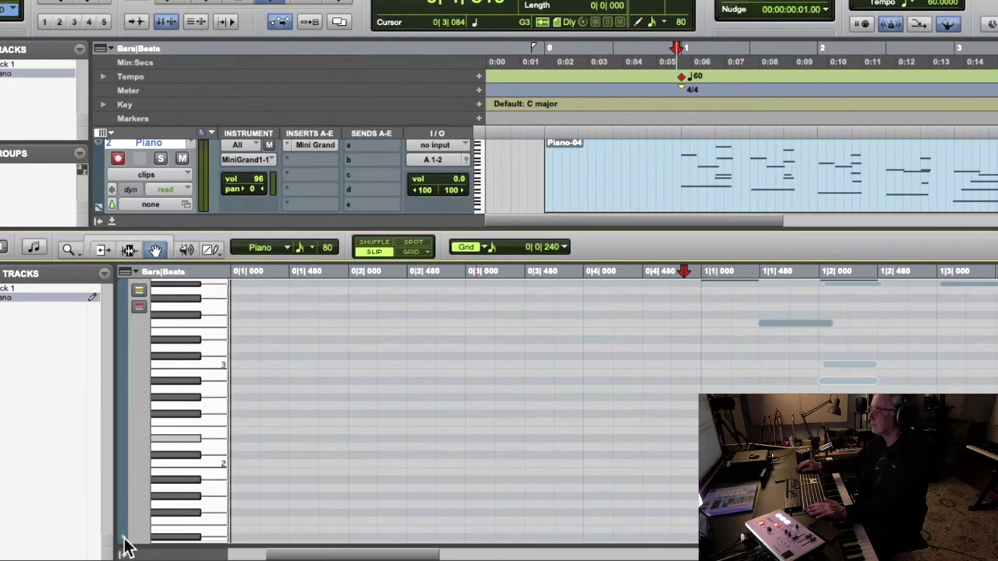
left_click(123, 544)
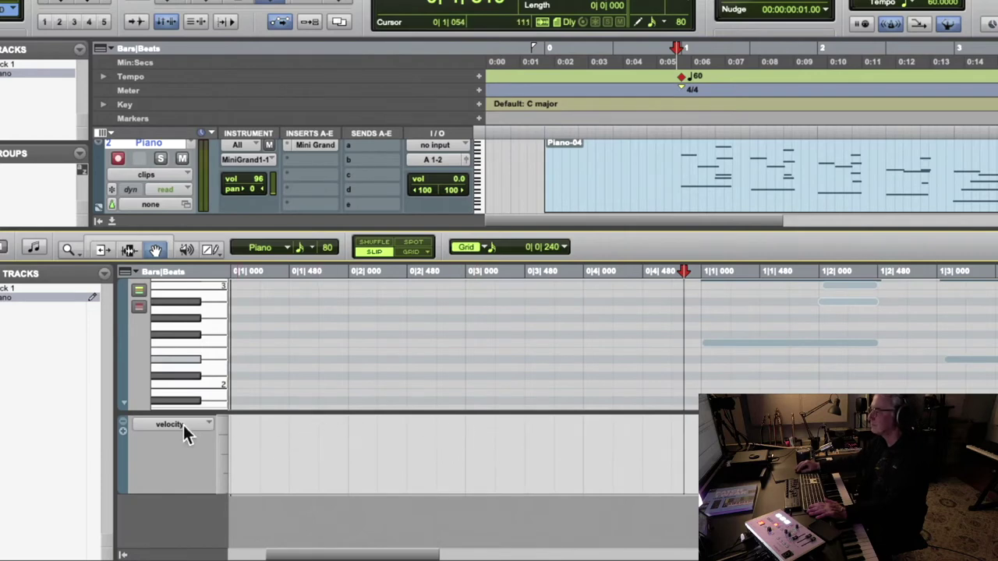
Step: Add a MIDI volume lane below the velocity lane and remove it
left_click(123, 429)
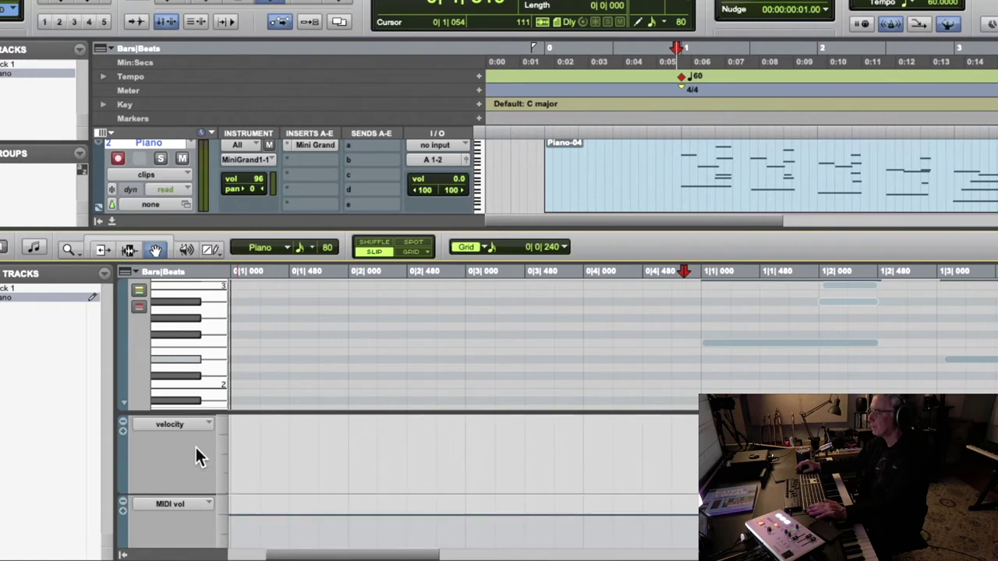
scroll(197, 450, "down", 1)
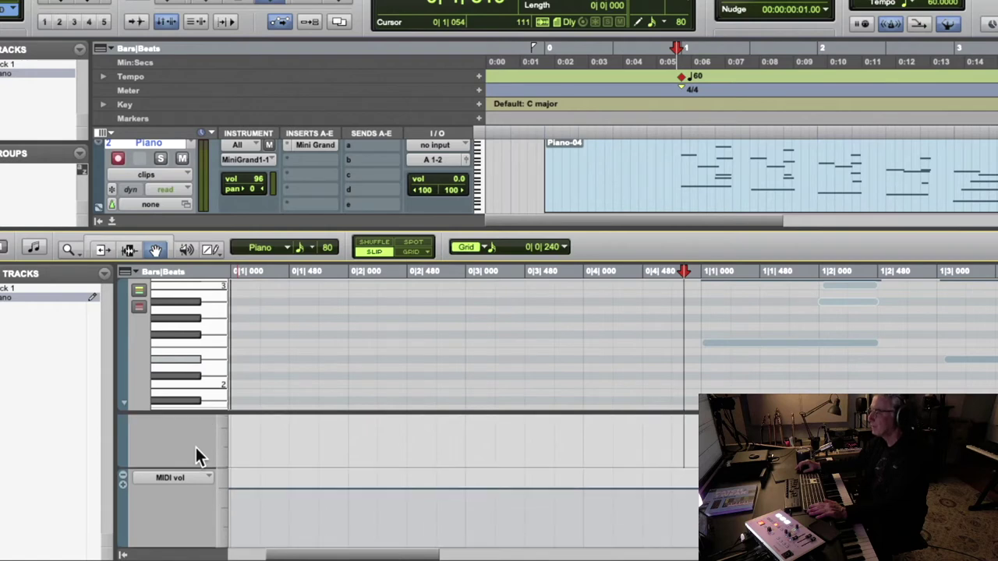
left_click(122, 474)
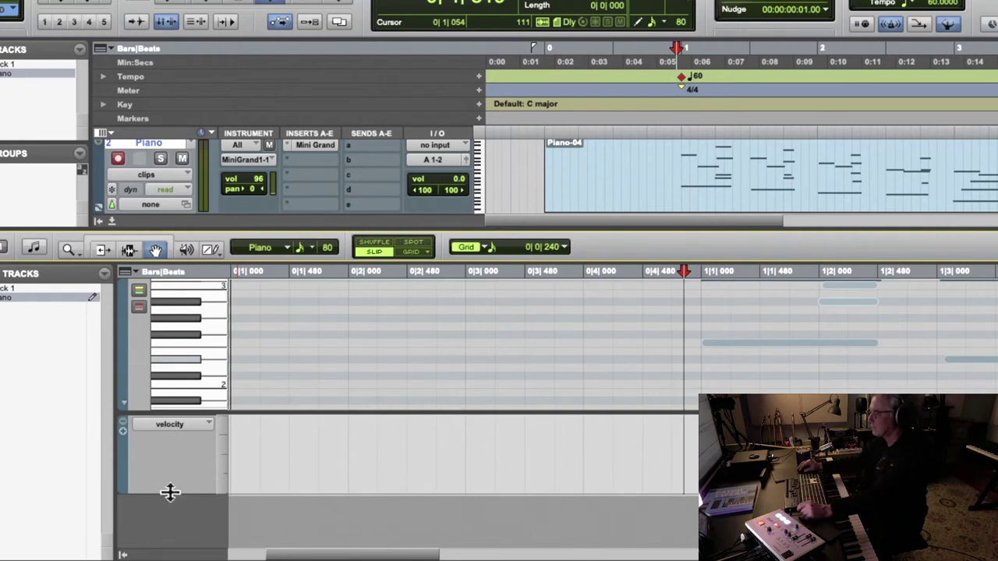
Step: Enlarge the velocity lane, trying the large height and settling on medium
left_click_drag(168, 492, 176, 523)
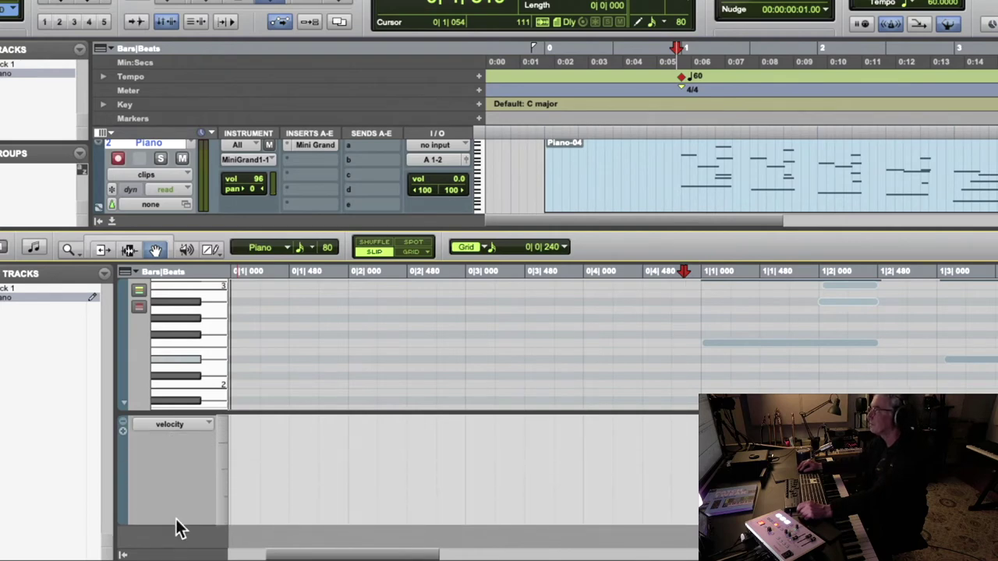
left_click(223, 460)
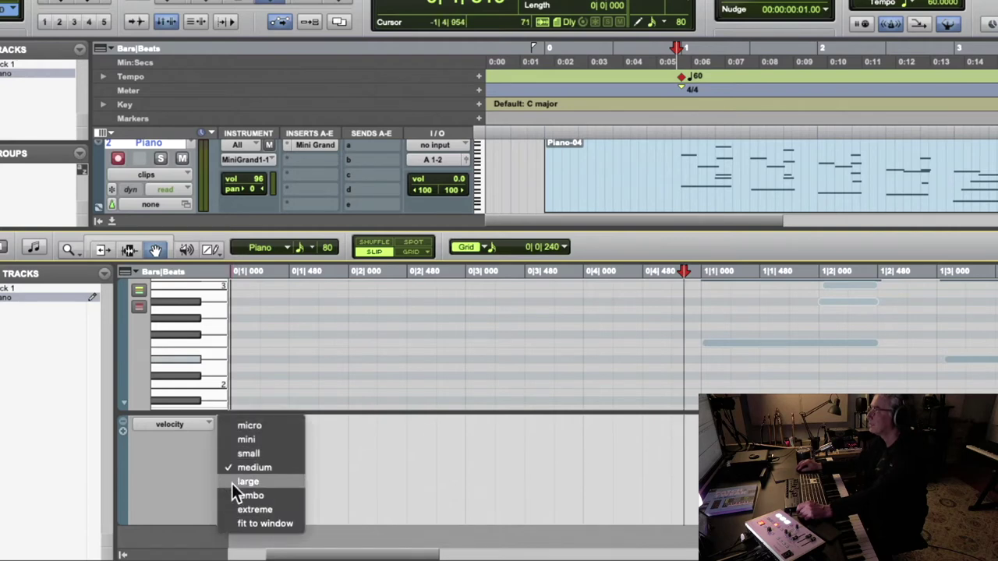
left_click(231, 482)
left_click(226, 474)
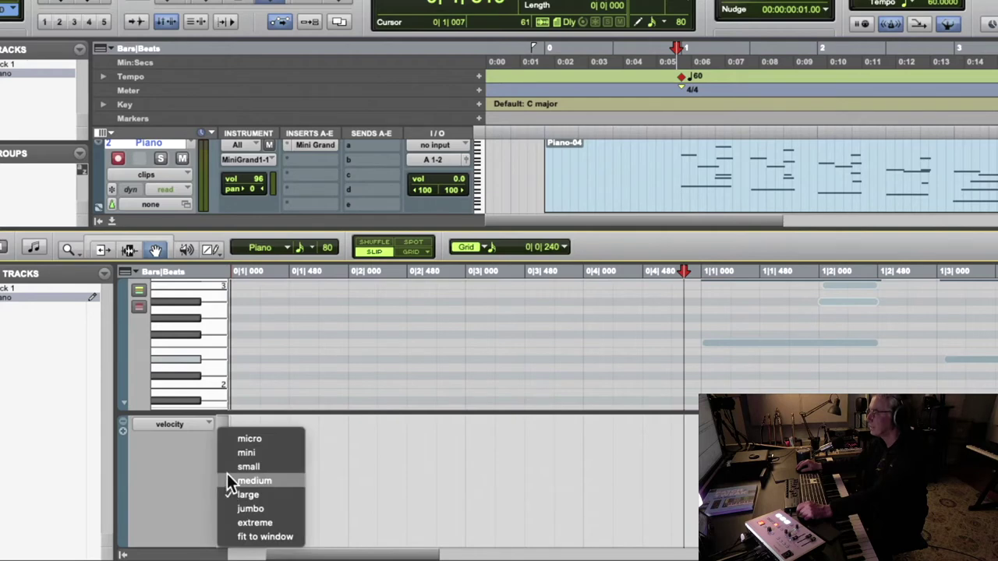
left_click(227, 478)
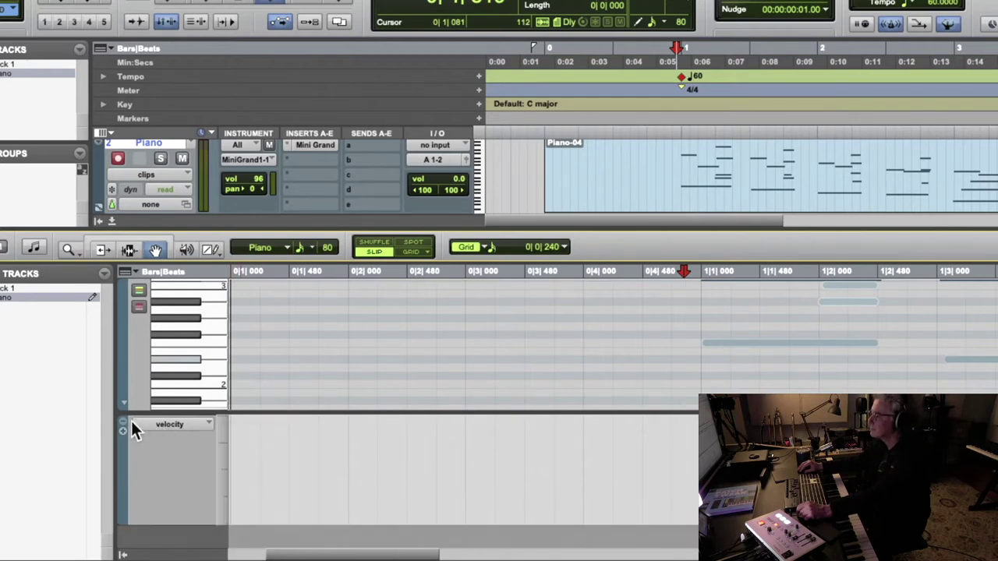
Step: Examine the data types available for the lane below the Piano notes, including the controllers list with sustain (64)
left_click(201, 431)
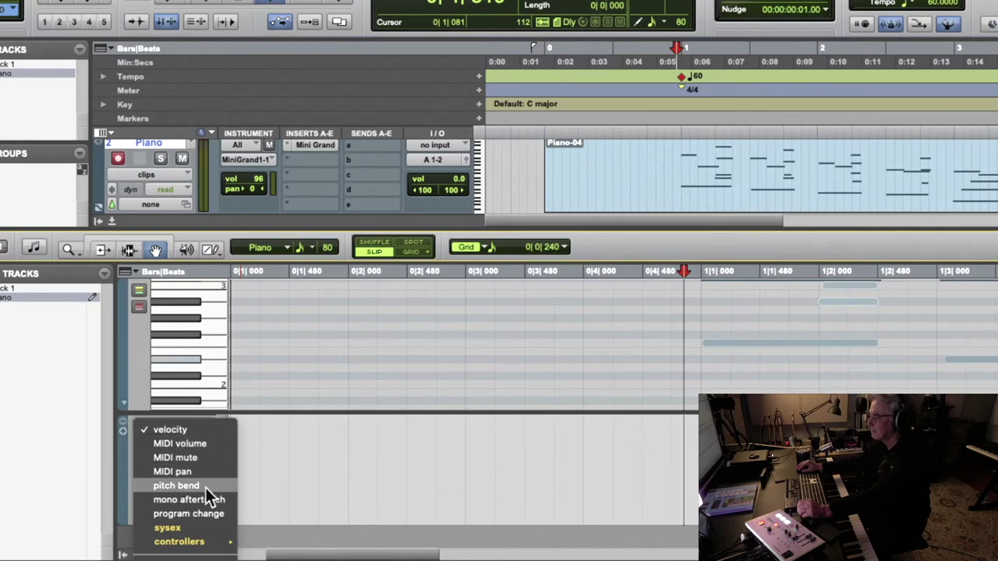
mouse_move(208, 541)
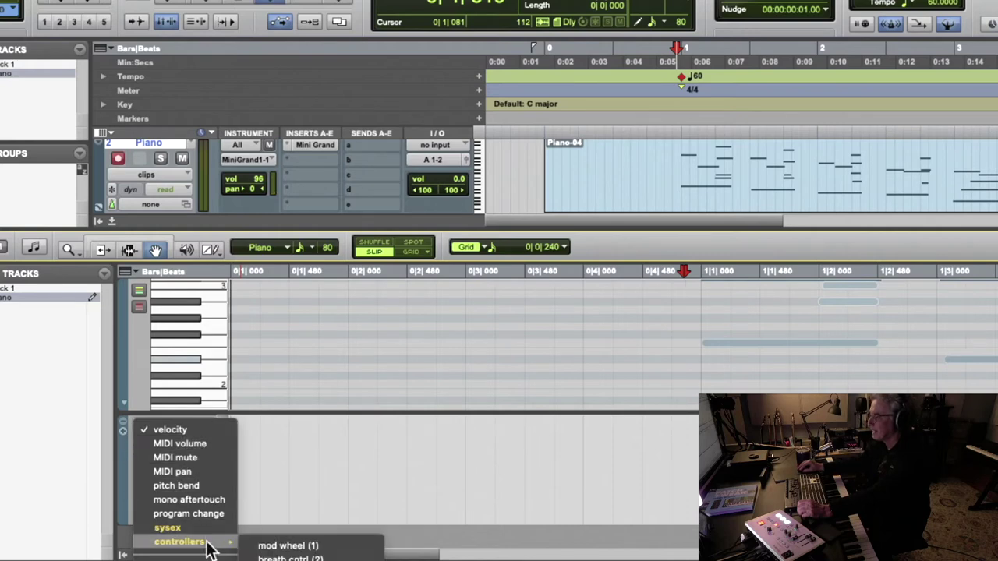
left_click(290, 503)
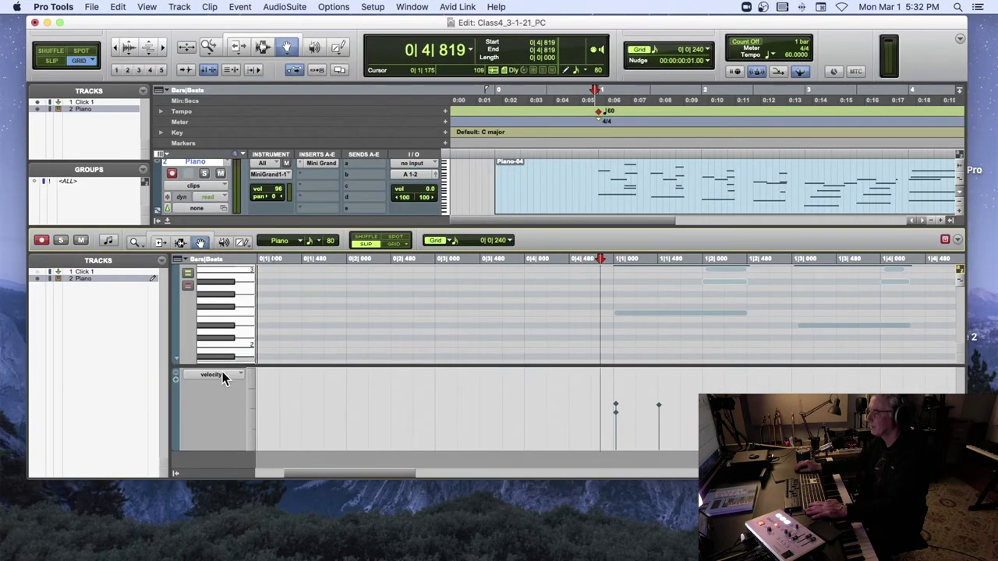
left_click(223, 377)
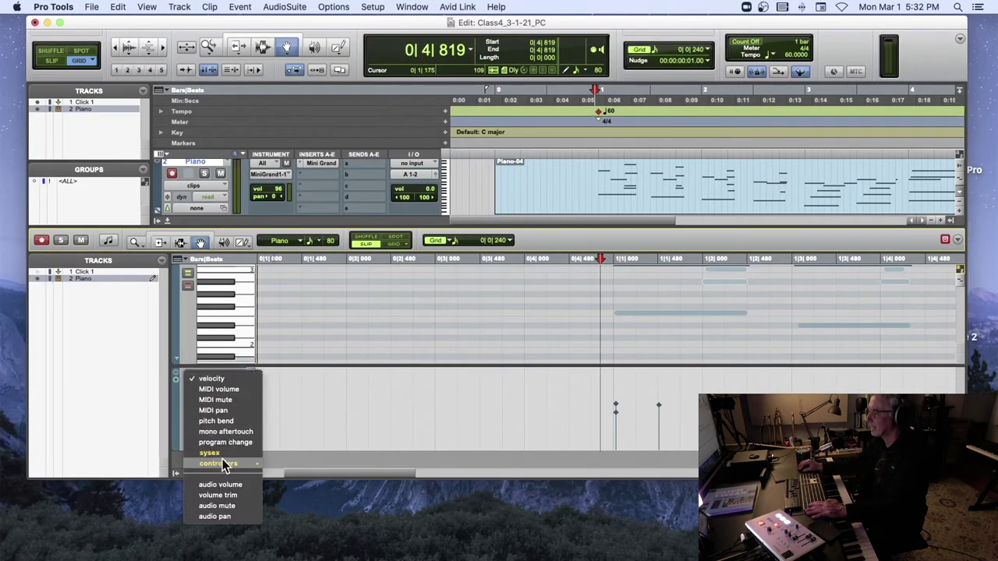
mouse_move(230, 463)
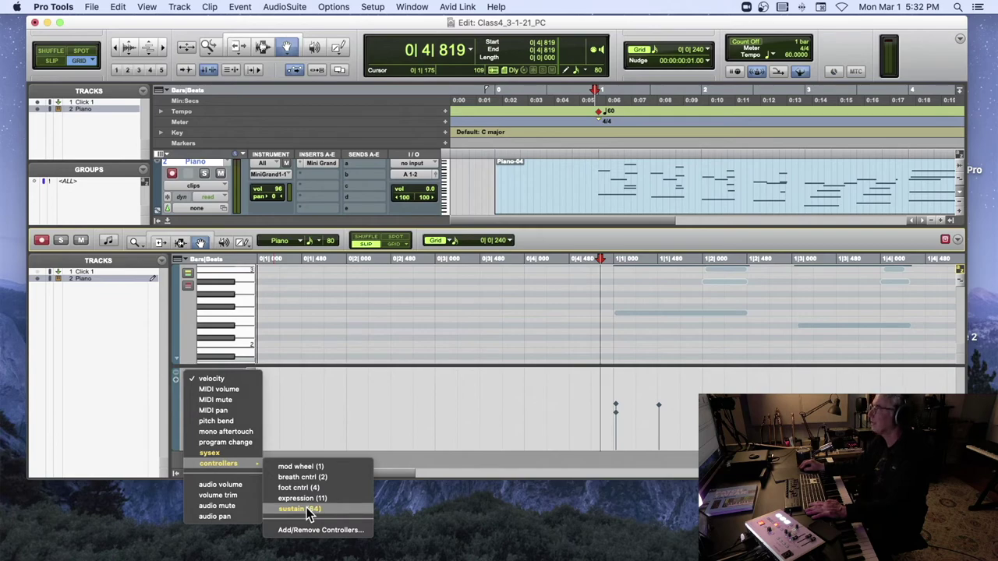
left_click(317, 396)
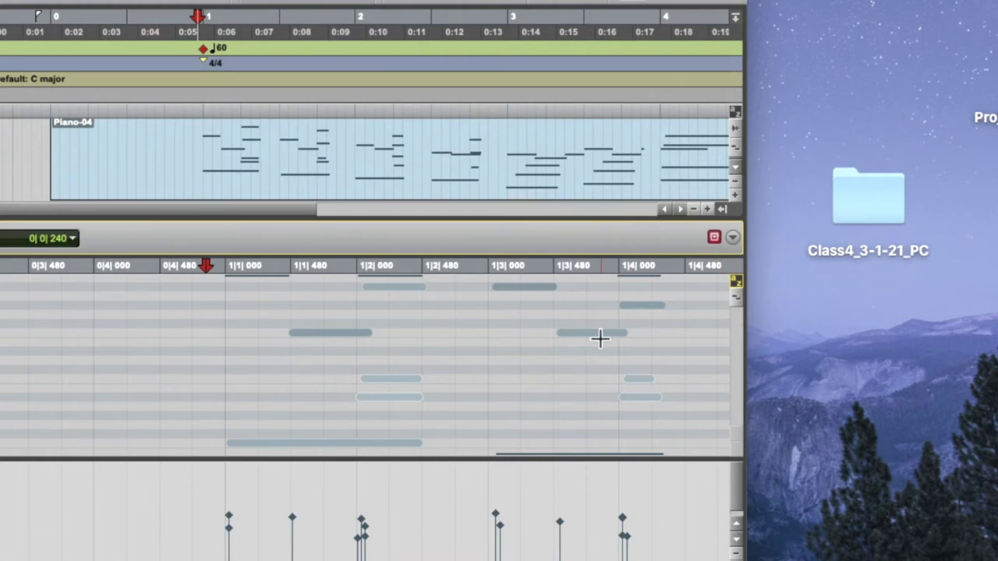
Step: Zoom the MIDI editor out to fit bars 1 to 3 with smaller note heights, and play the Piano part past its final chord
key("super+bracketleft")
key("super+bracketleft")
key("super+bracketleft")
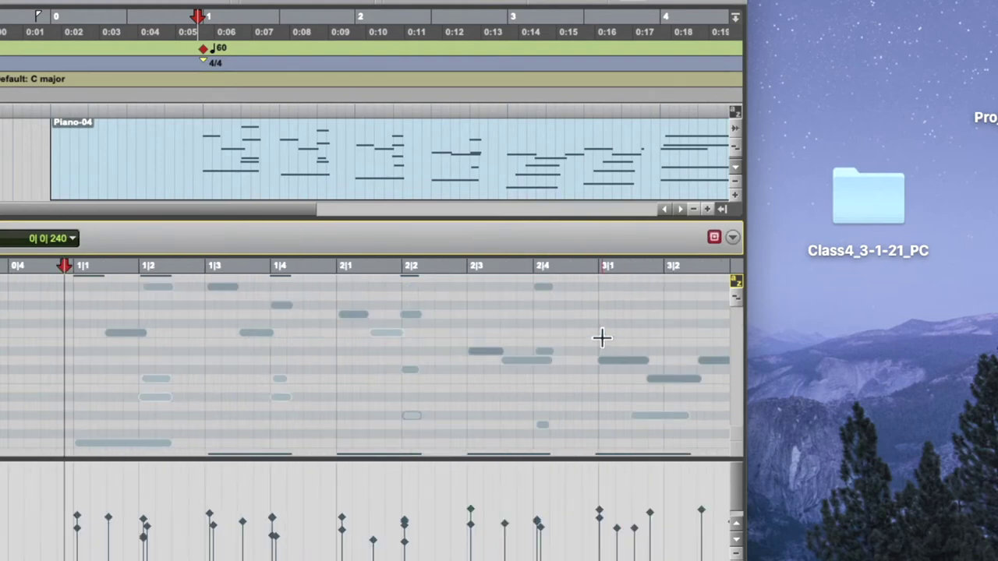
left_click(734, 302)
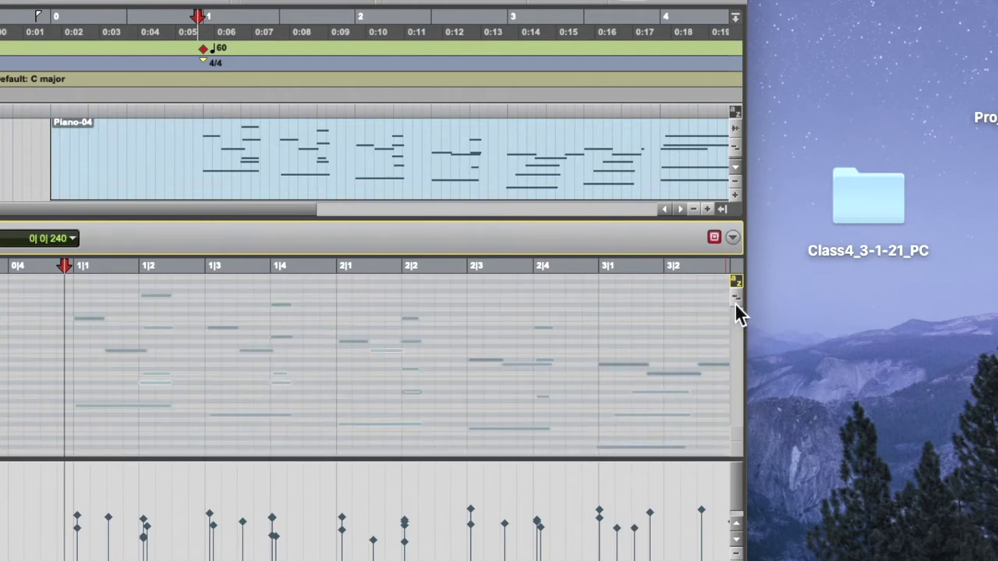
left_click(734, 291)
left_click(734, 290)
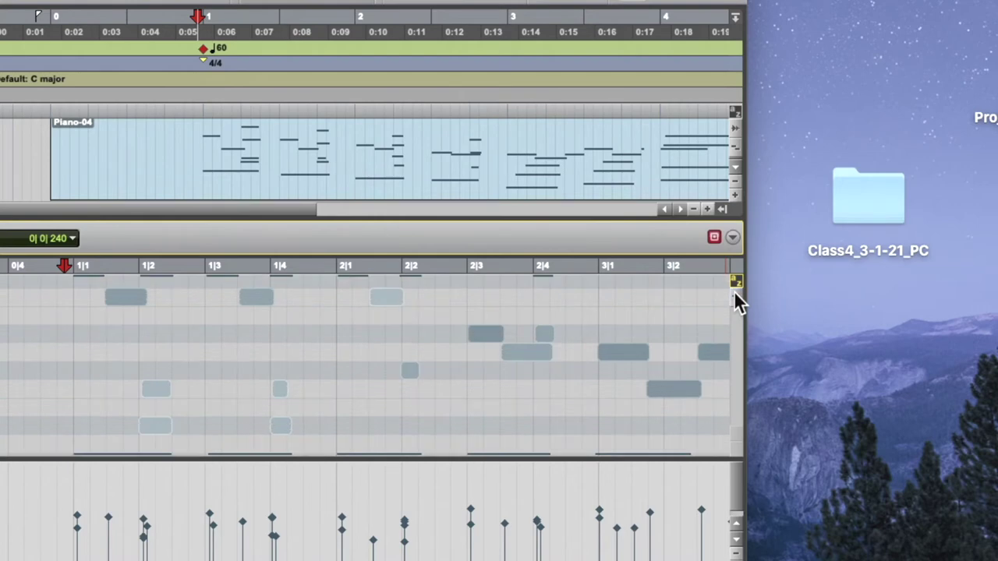
left_click(734, 302)
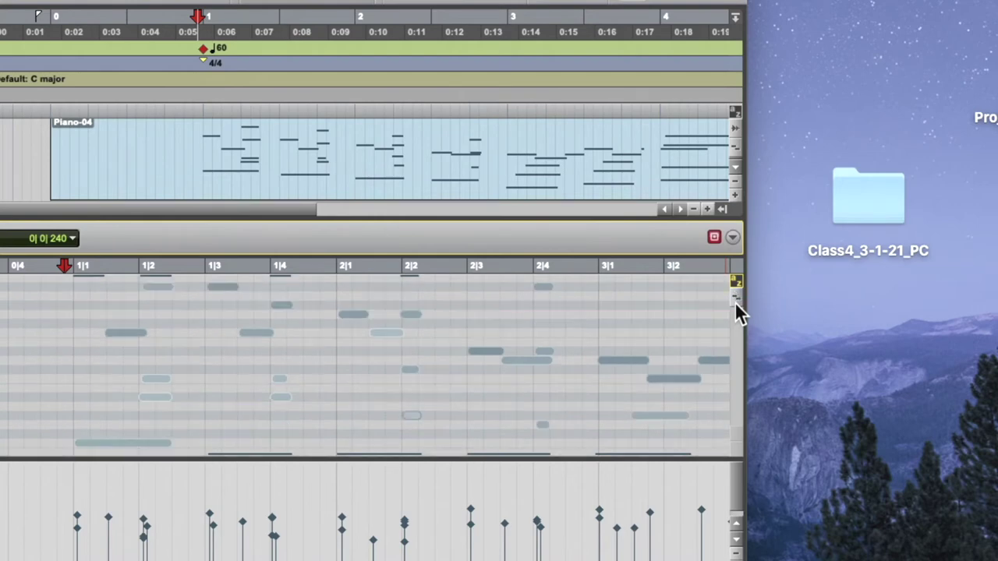
left_click(734, 302)
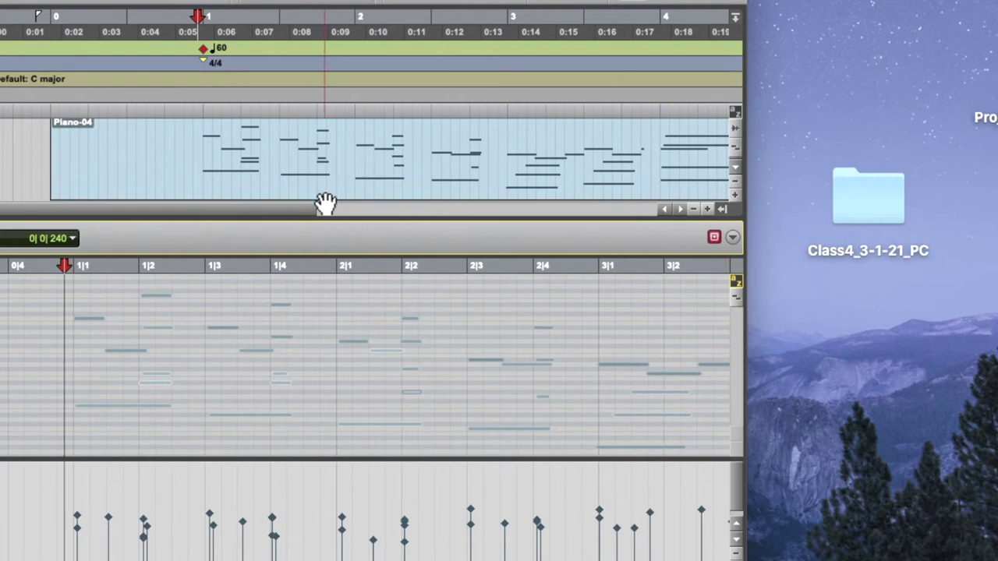
key("space")
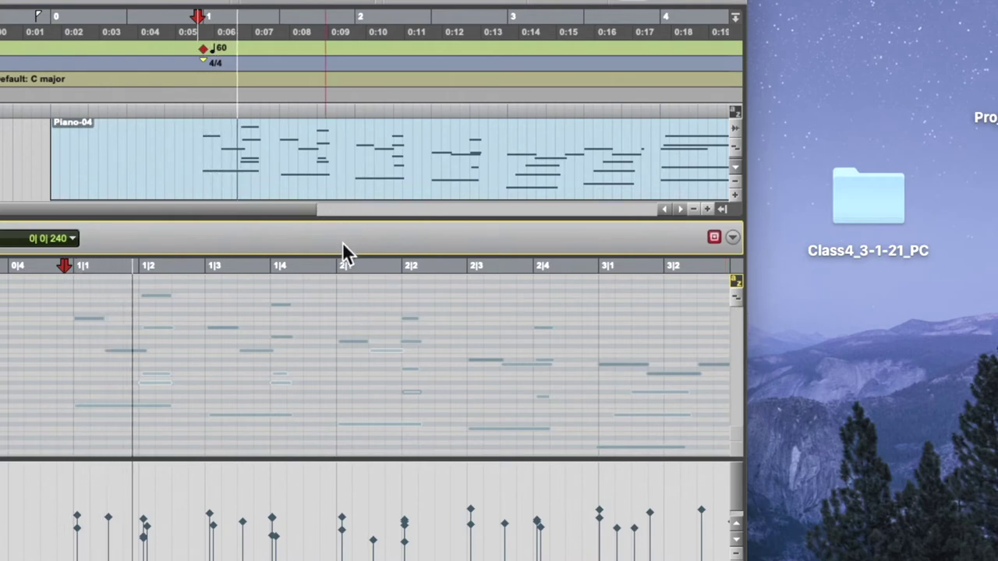
key("space")
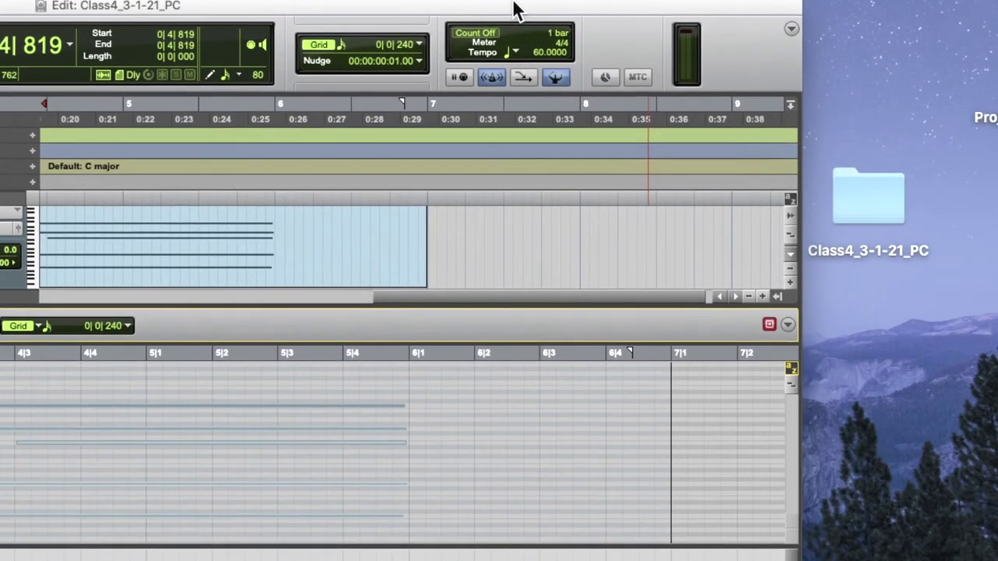
Step: Move the Edit window aside and examine the MIDI editor's scrolling options, including Page and Continuous
left_click_drag(514, 11, 501, 7)
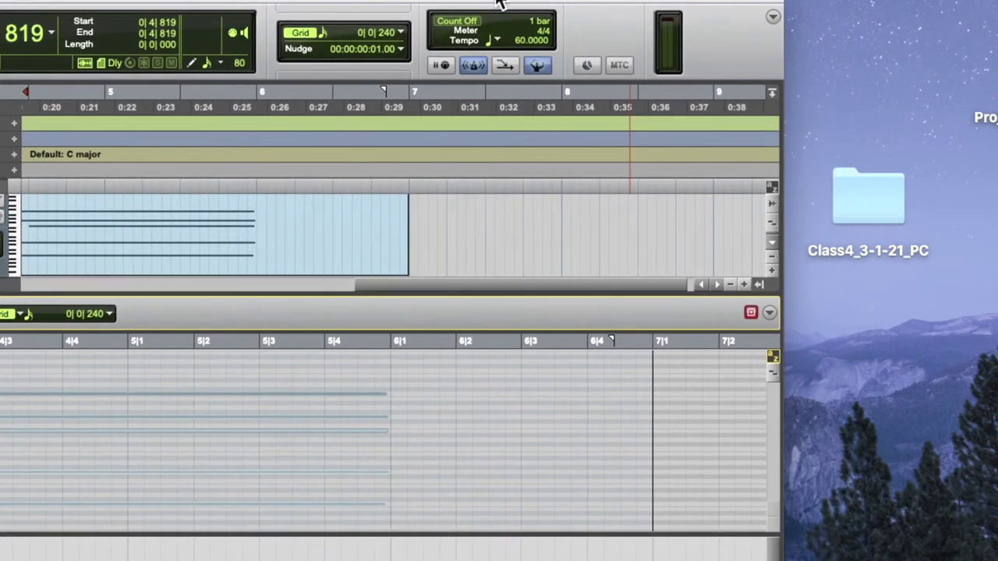
left_click(767, 313)
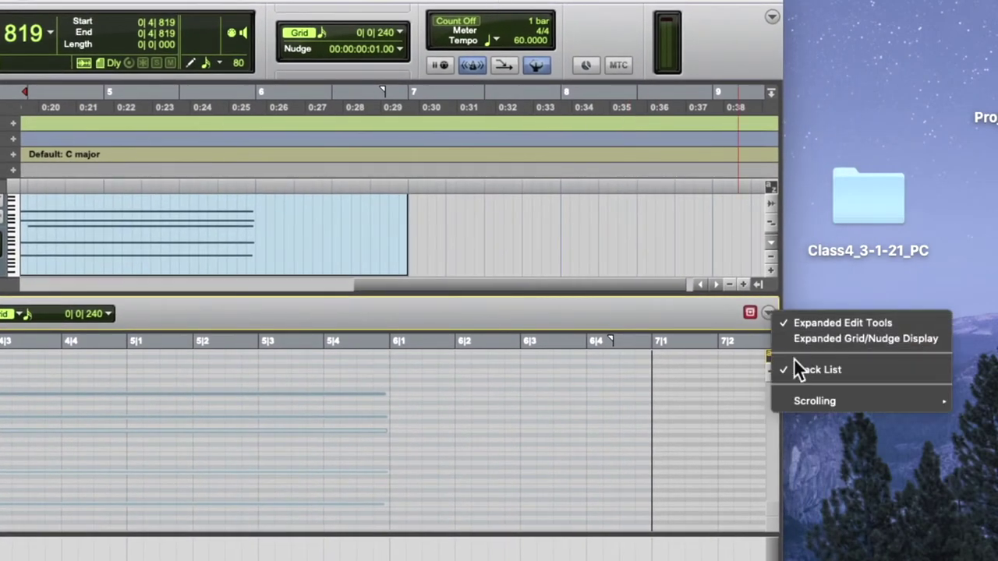
mouse_move(802, 404)
left_click(755, 7)
left_click_drag(755, 7, 552, 24)
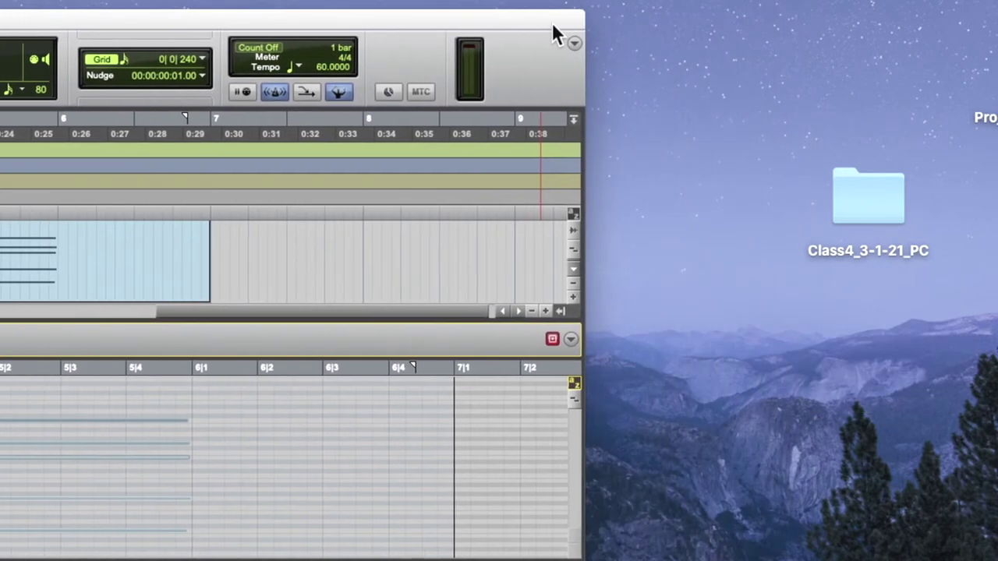
left_click(569, 340)
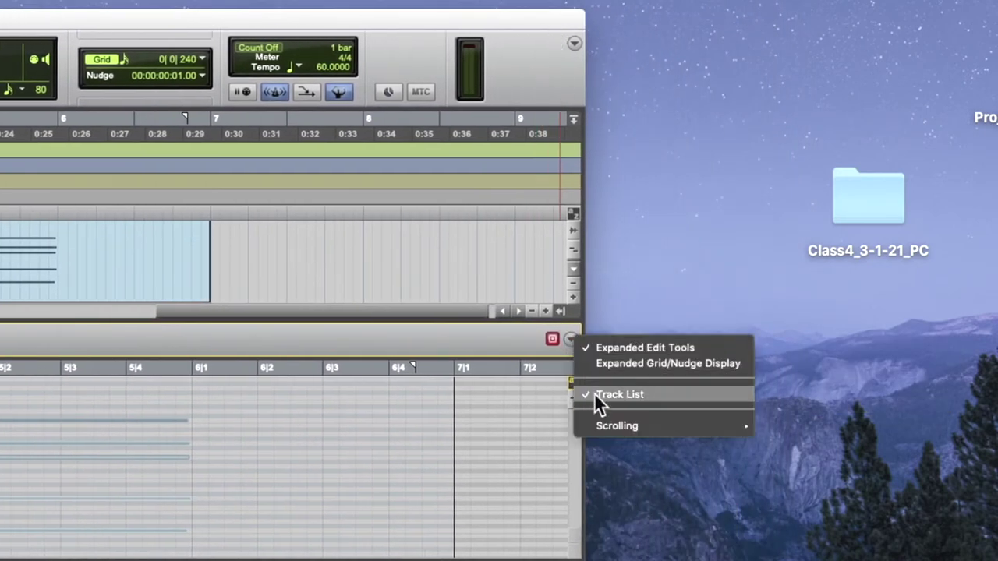
mouse_move(597, 426)
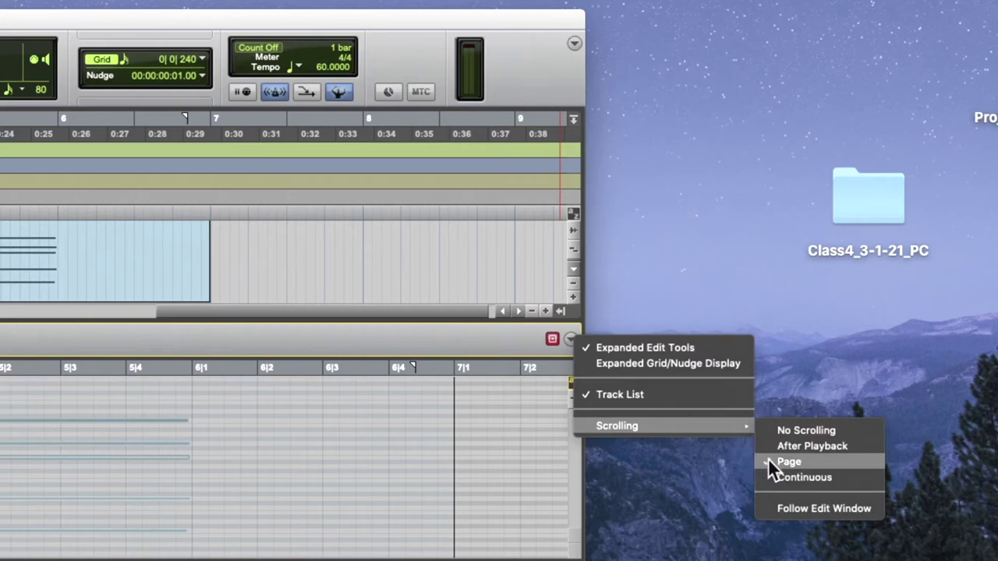
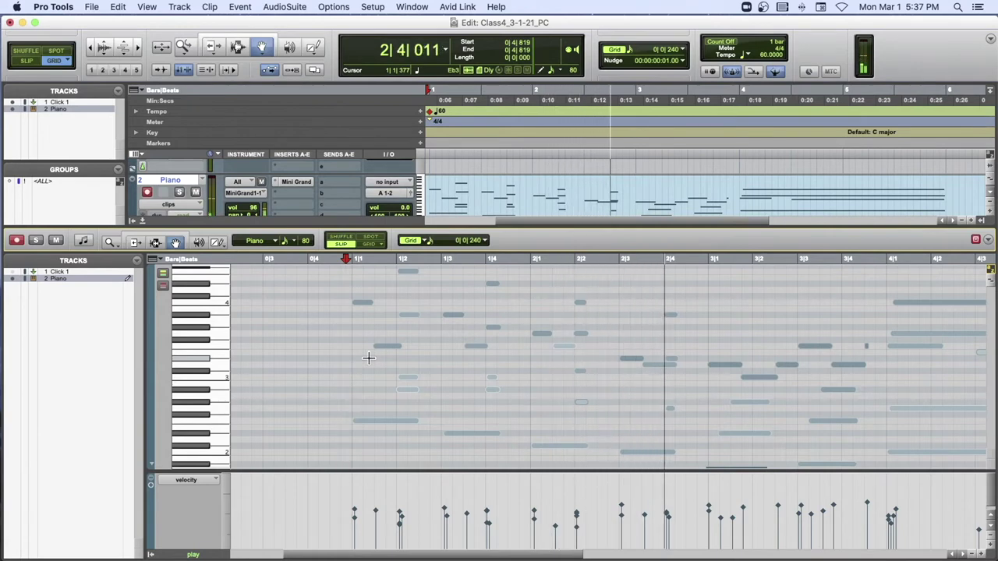
Step: Stop playback and audition the melody notes one by one, from the C4 at bar 1 to the C4 at 2|1|942
key("space")
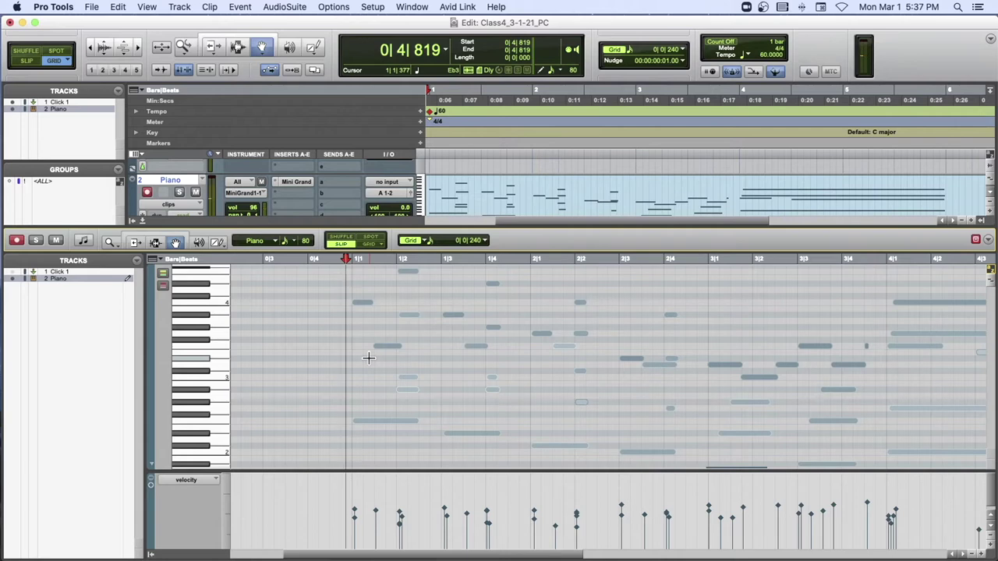
scroll(364, 378, "right", 3)
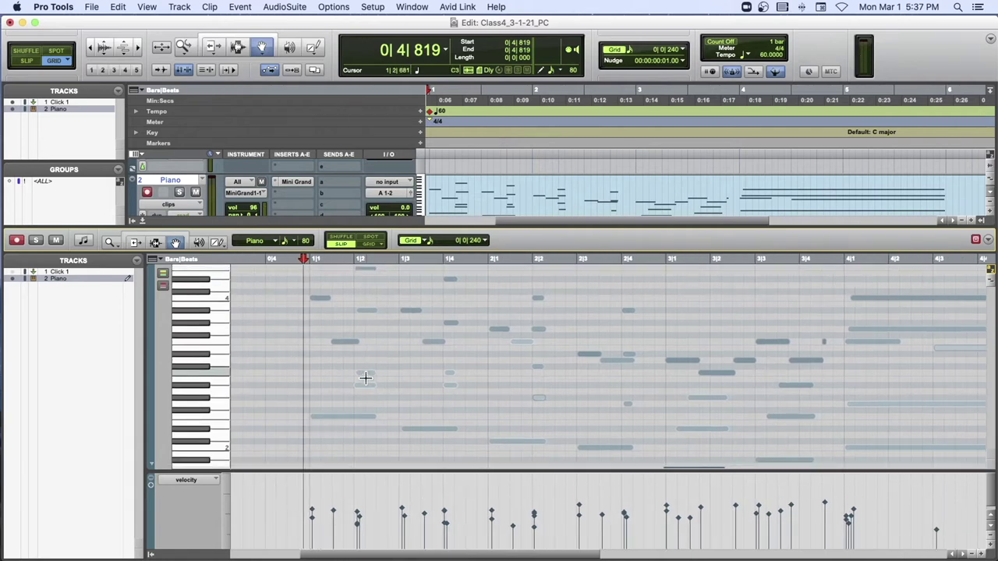
scroll(364, 378, "up", 2)
scroll(365, 378, "right", 1)
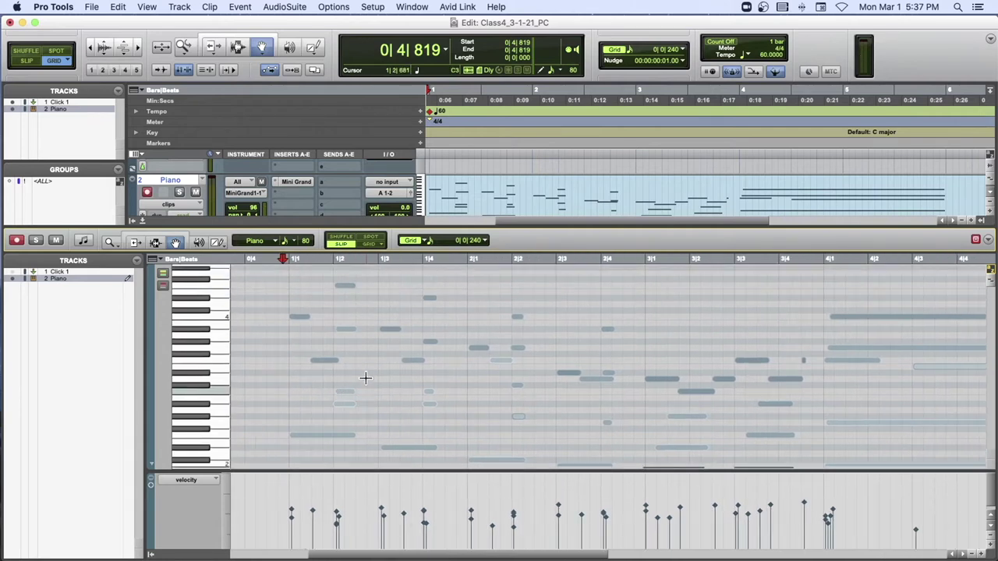
left_click(304, 317)
left_click(324, 359)
left_click(347, 286)
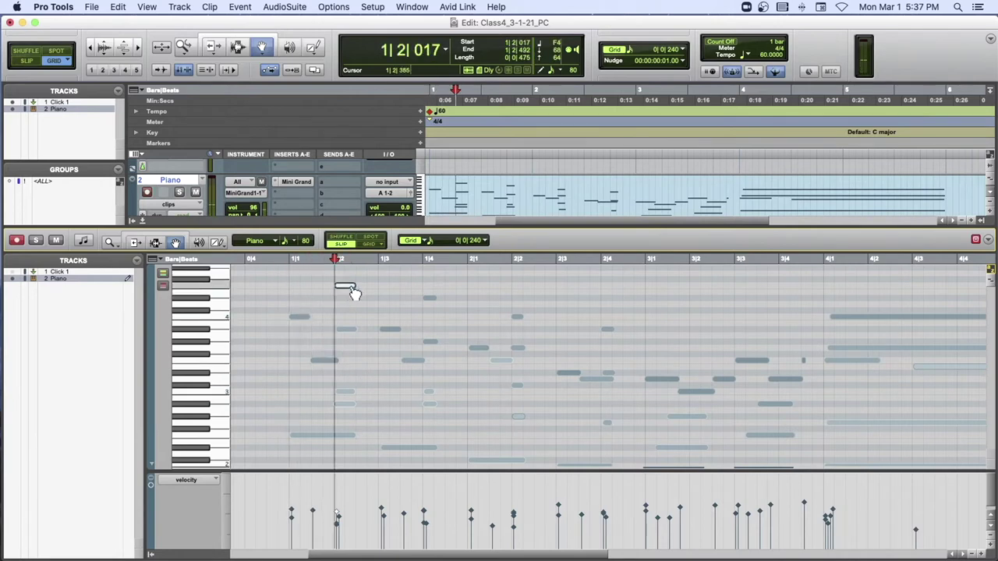
left_click(390, 329)
left_click(413, 360)
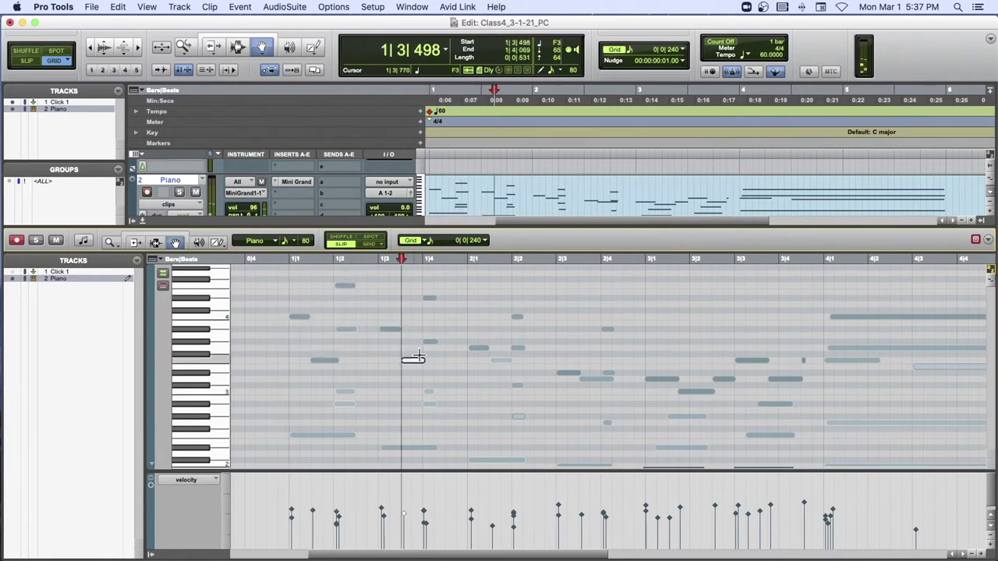
left_click(430, 300)
left_click(478, 349)
left_click(501, 360)
left_click(518, 319)
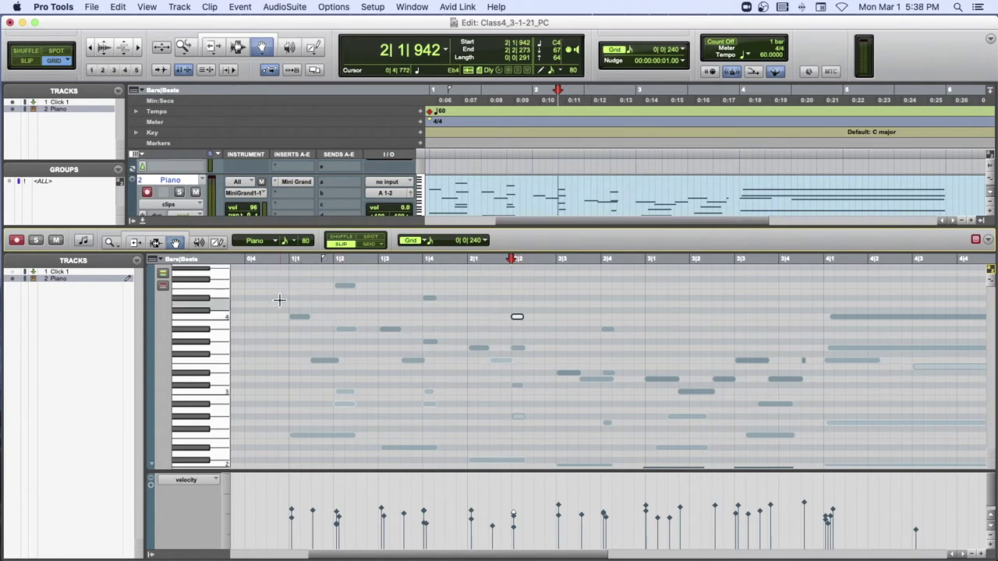
Step: Play the Piano part from 0|4|812 through the chord on beat 2 of bar 1, and stop playback
left_click(281, 263)
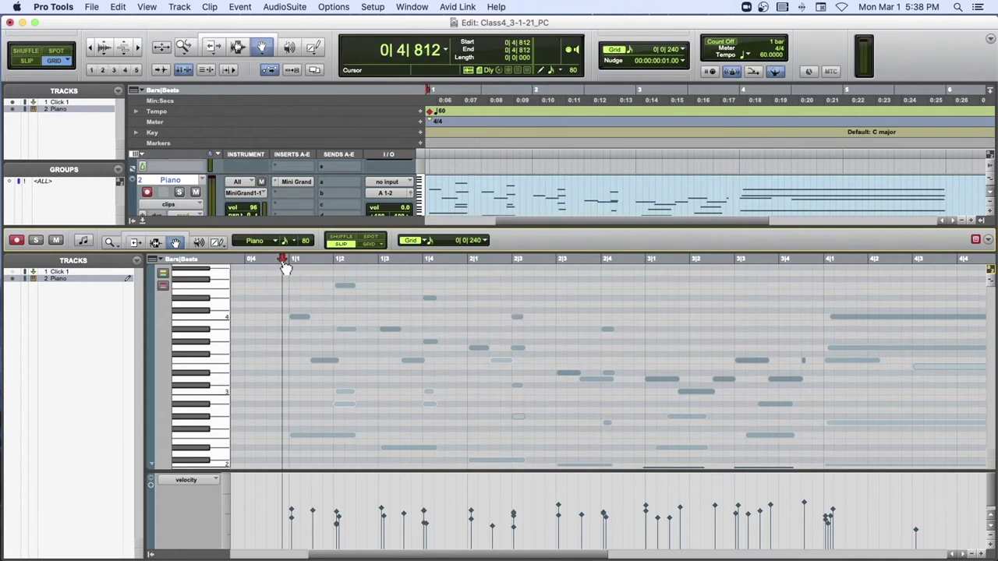
key("space")
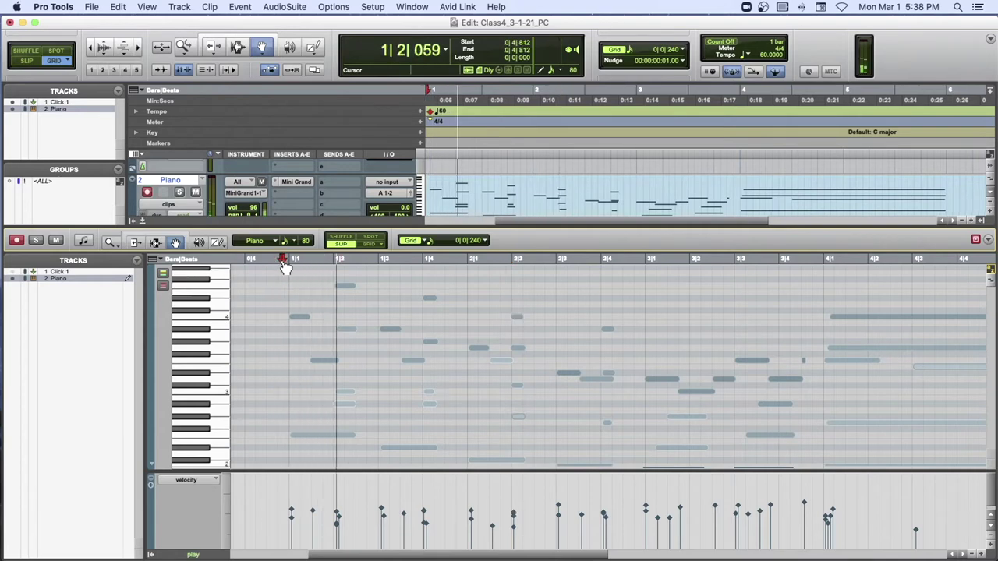
key("space")
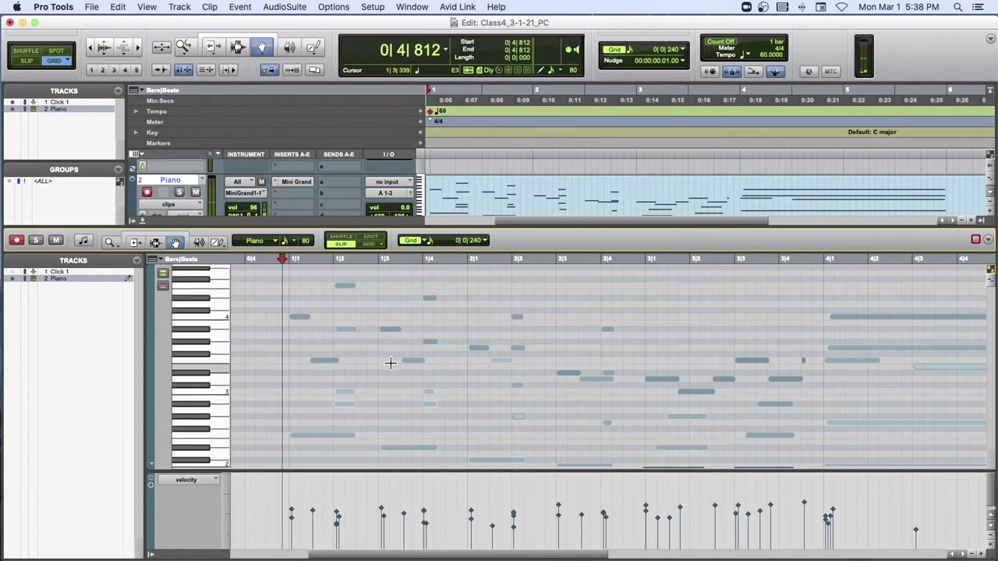
Step: Lower the velocity of the Bb3 note at 1|2|042 to 44 and play from 0|4|772 to beat 4 of bar 1
left_click(345, 330)
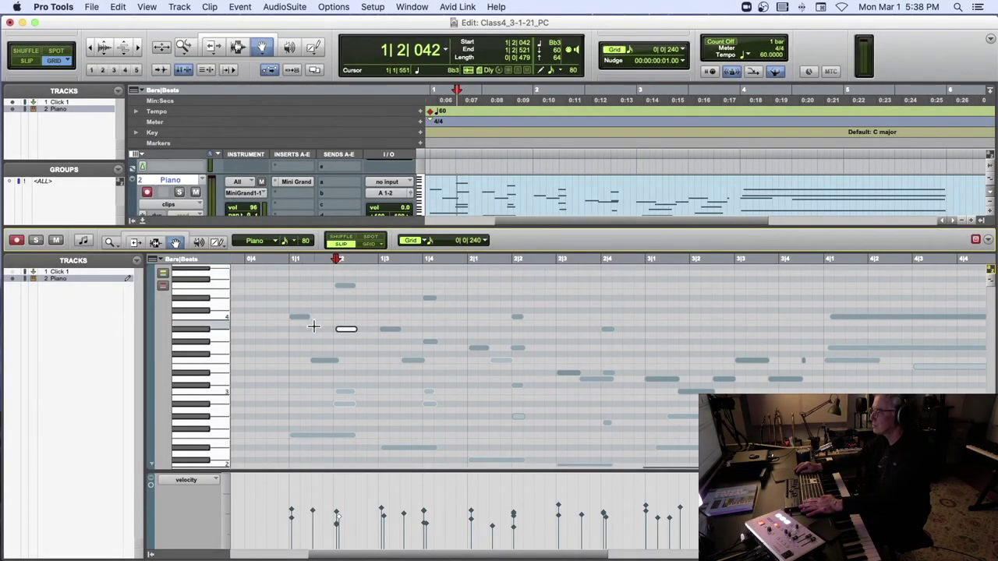
left_click(346, 330)
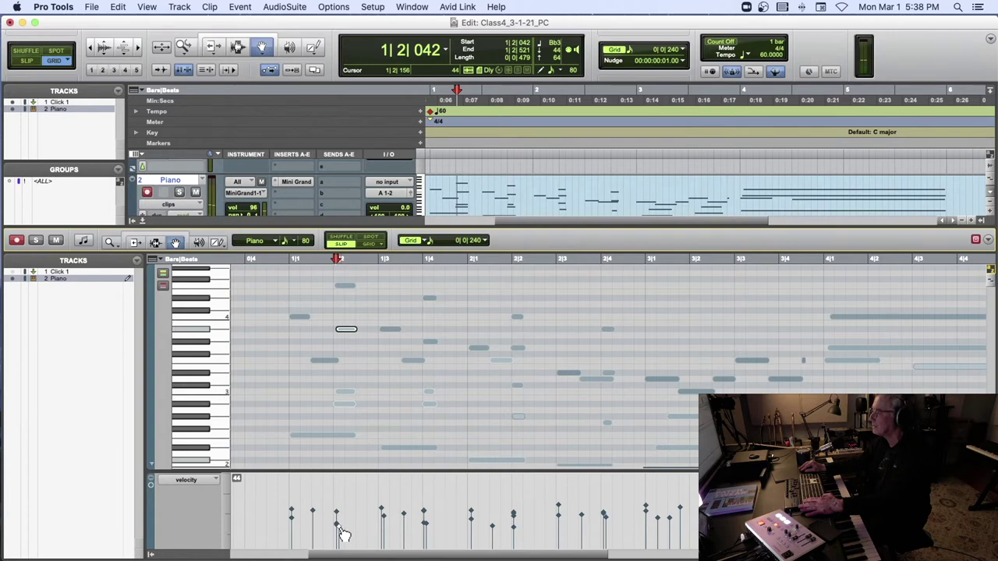
left_click(283, 260)
key("space")
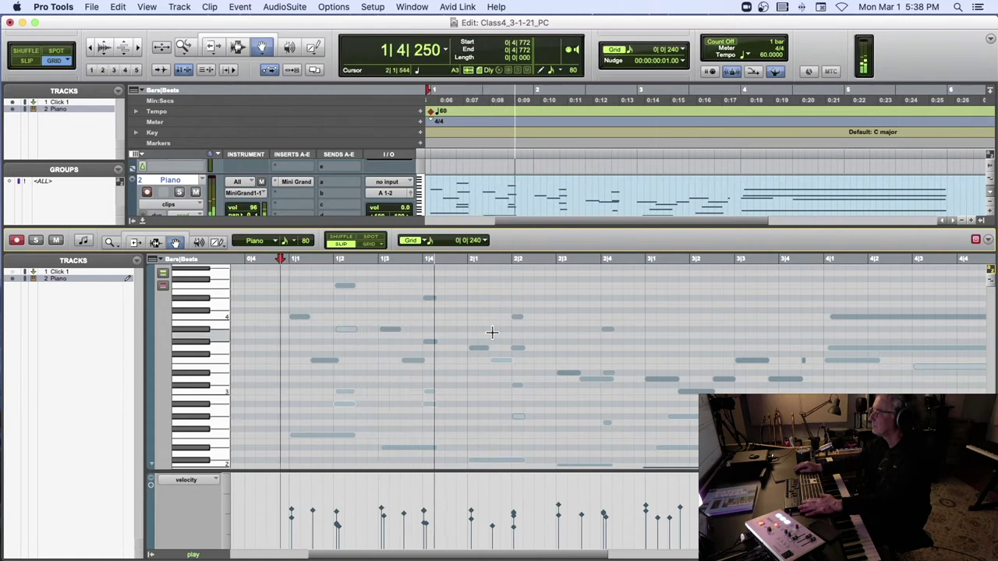
key("space")
Step: Set the velocity of the G#3 note at 1|4|001 to 54, then play from that note and stop
left_click(430, 343)
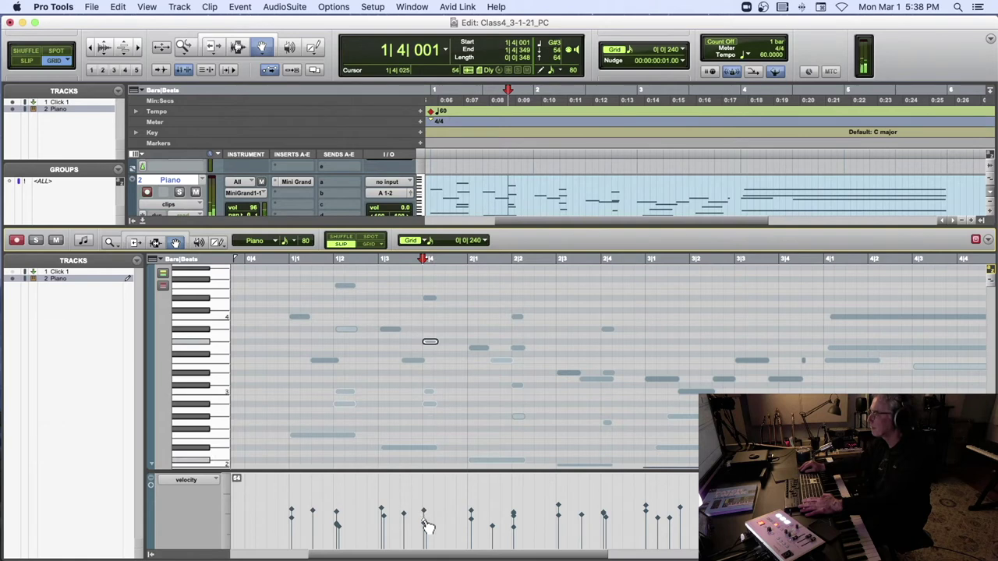
key("space")
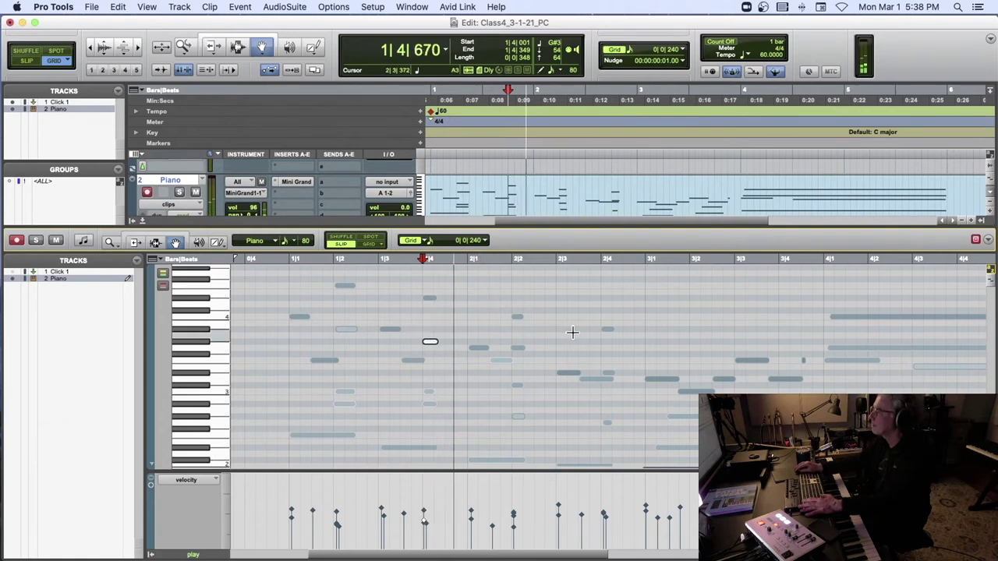
key("space")
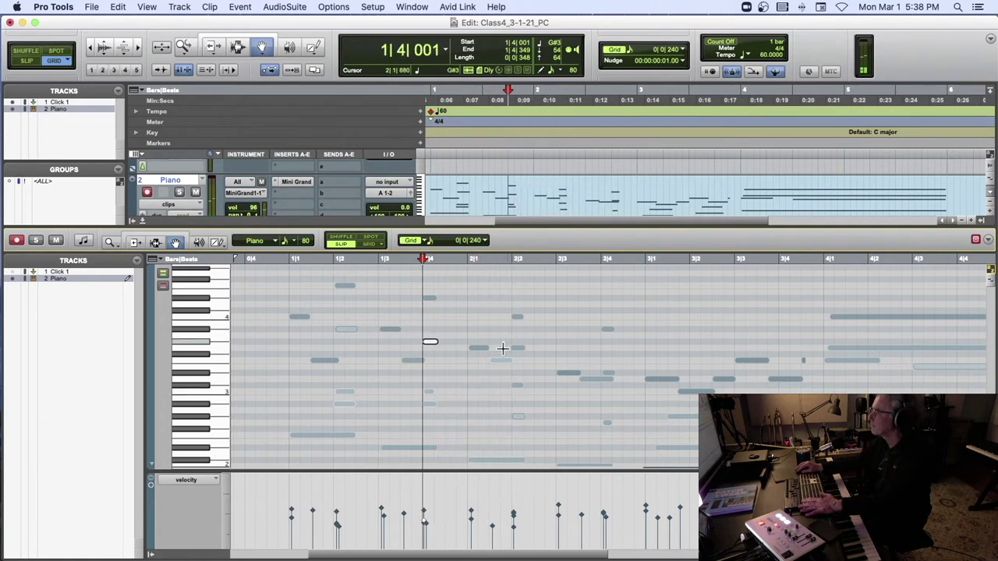
Step: Raise the velocity of the F3 melody note at 2|1|489 to 73
left_click(502, 362)
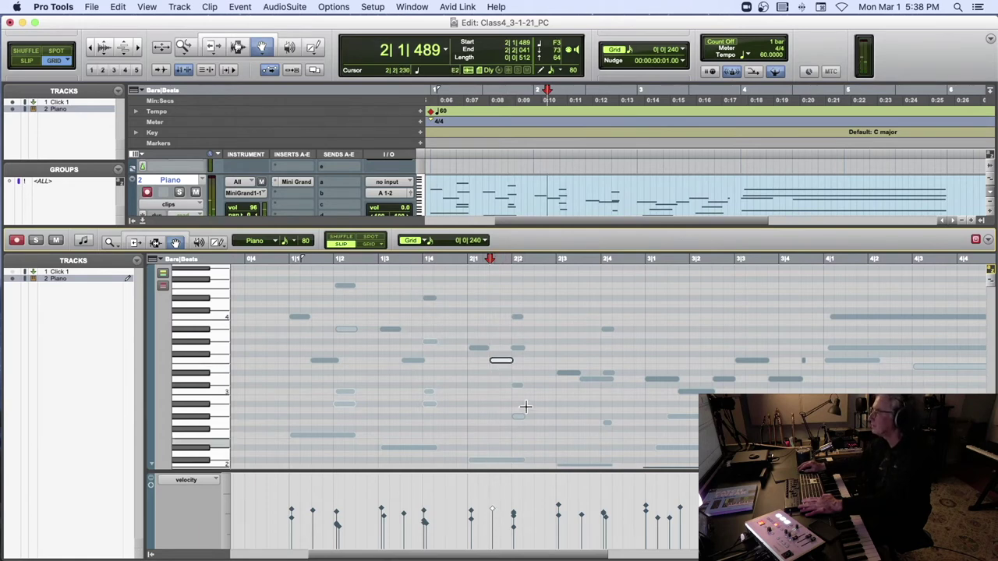
Step: Lower the velocities of the G3 and C#3 notes in the chord on beat 2 of bar 2 by 9
left_click(518, 347)
left_click(519, 387, "shift")
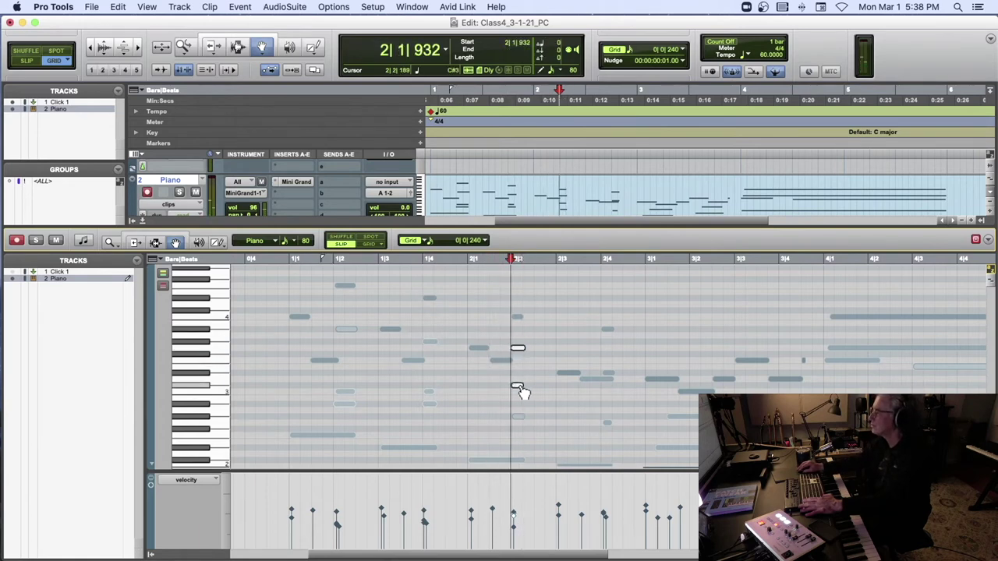
left_click(541, 344)
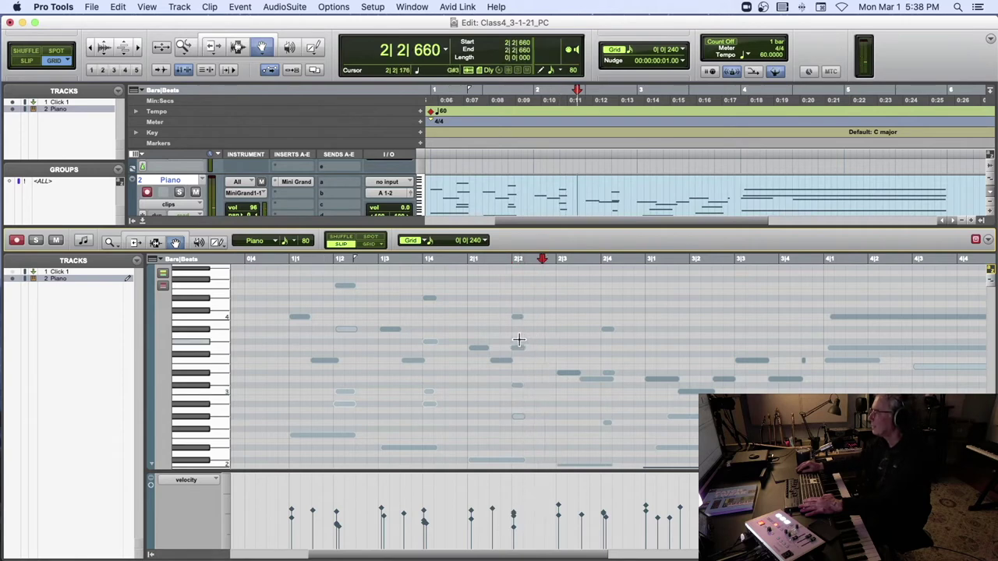
left_click(519, 341)
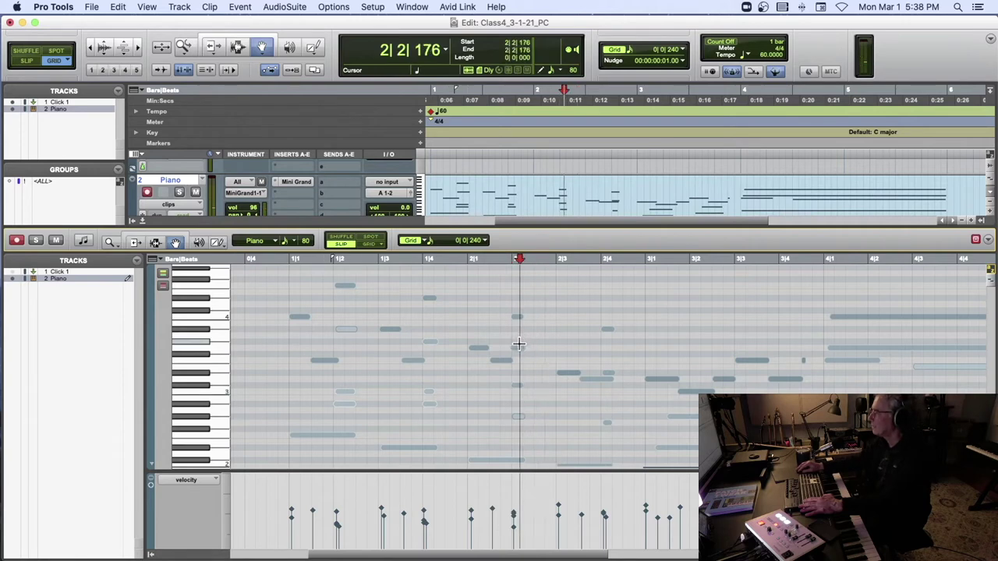
left_click(517, 386)
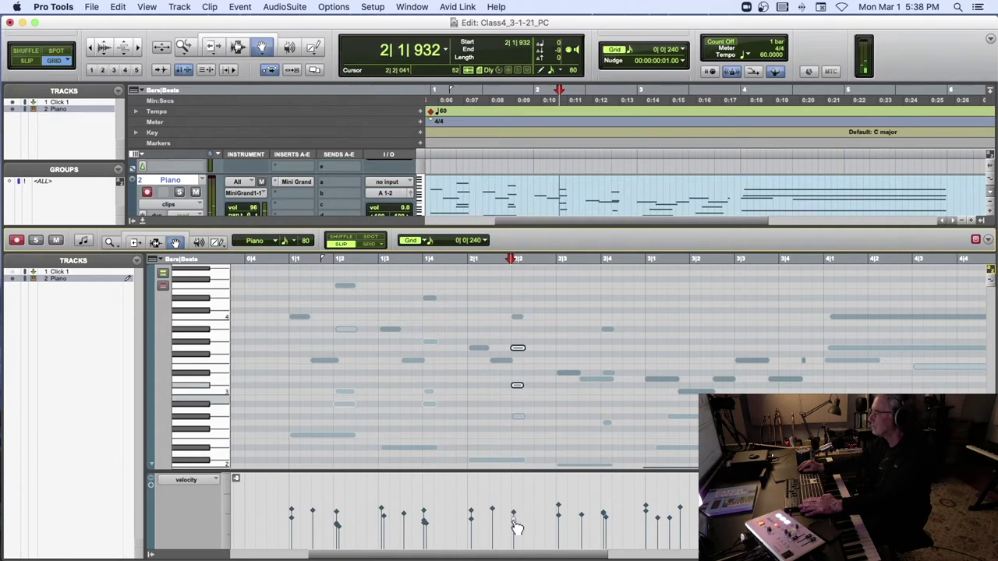
Step: Play the Piano part from 0|4|691 and raise the velocity of the F4 note at 1|2|017
left_click(275, 258)
key("space")
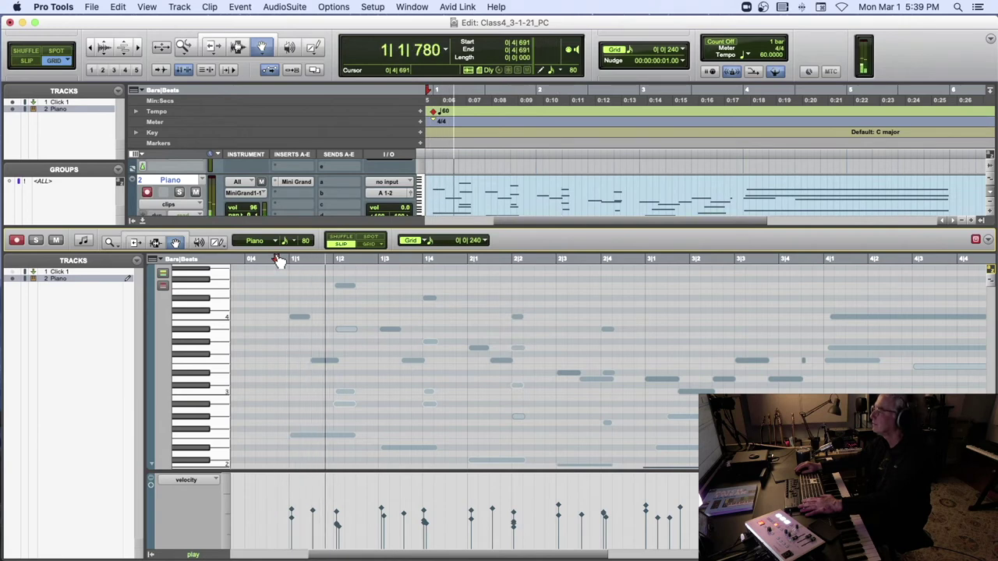
left_click(348, 287)
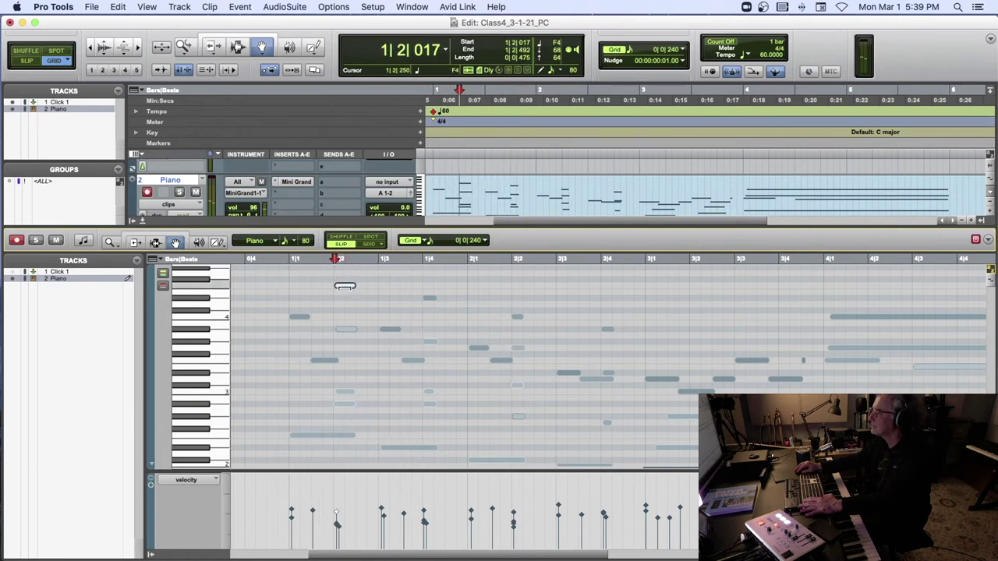
Step: Play from 0|4|920, stop, and set the velocity of the Eb4 note at 1|3|954 to 75
left_click(289, 260)
key("space")
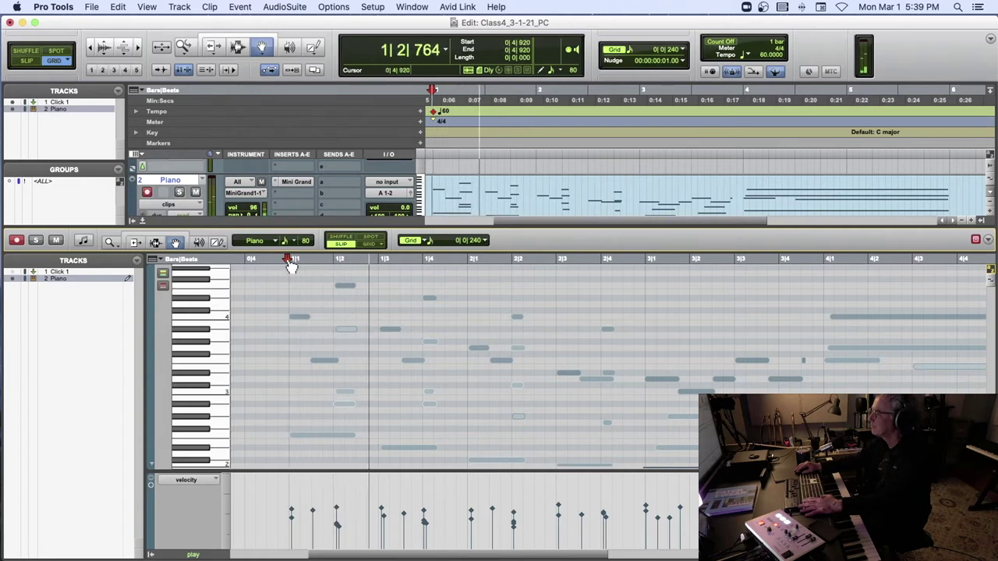
key("space")
left_click(428, 298)
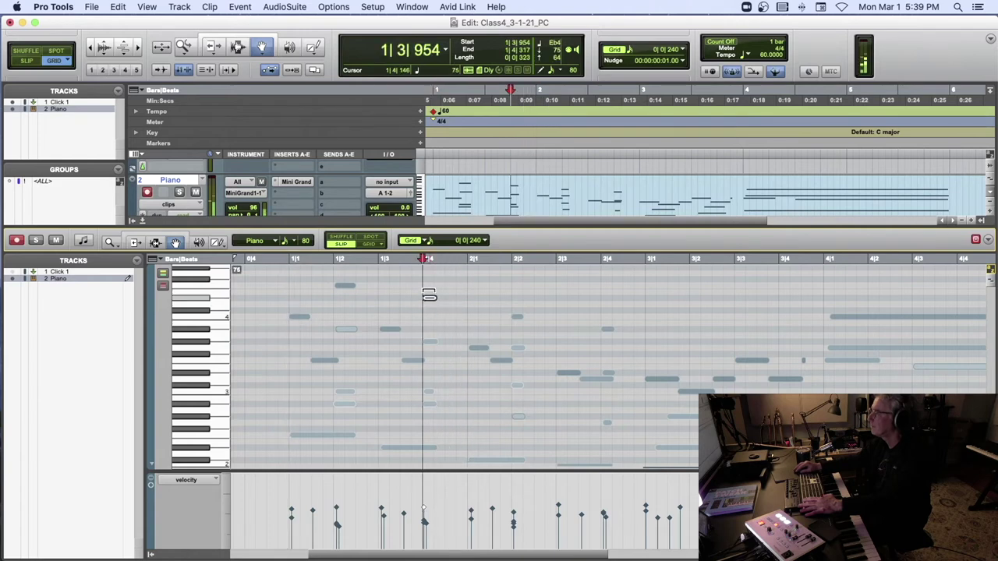
Step: Play the Piano part from 0|4|718 past beat 3 of bar 2, following the notes, and stop playback
left_click(276, 261)
key("space")
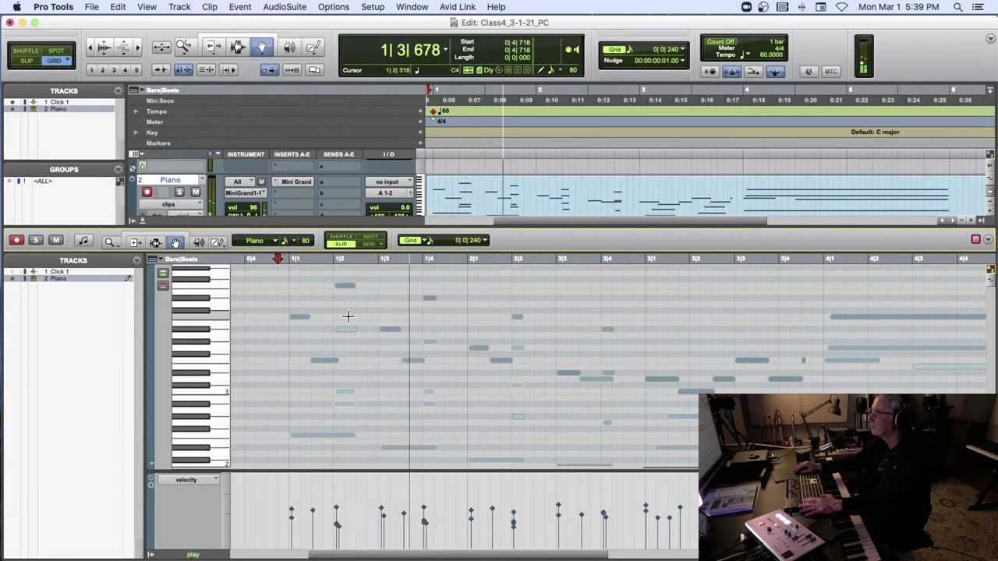
scroll(323, 317, "right", 3)
scroll(323, 316, "right", 2)
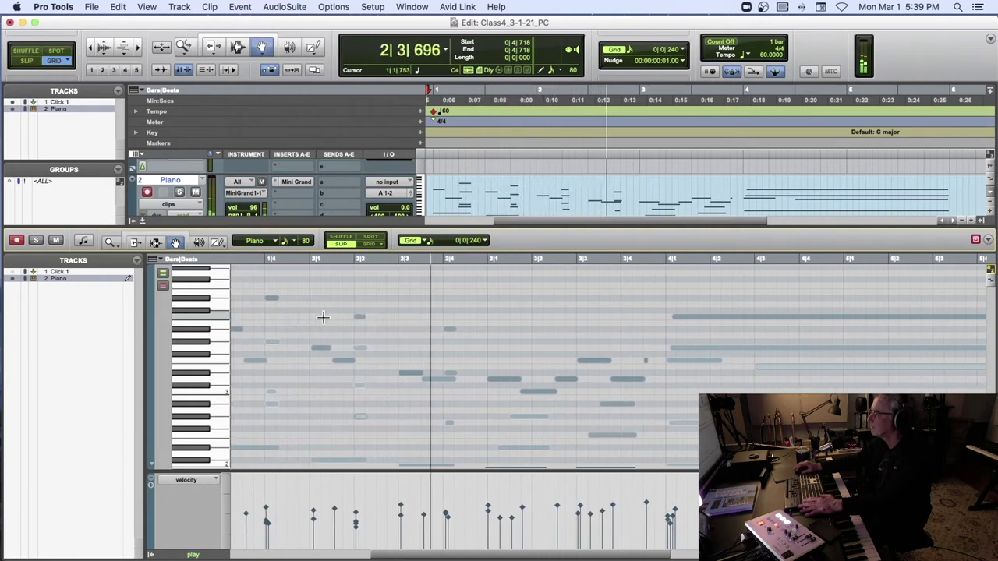
scroll(323, 317, "right", 3)
key("space")
scroll(374, 323, "down", 3)
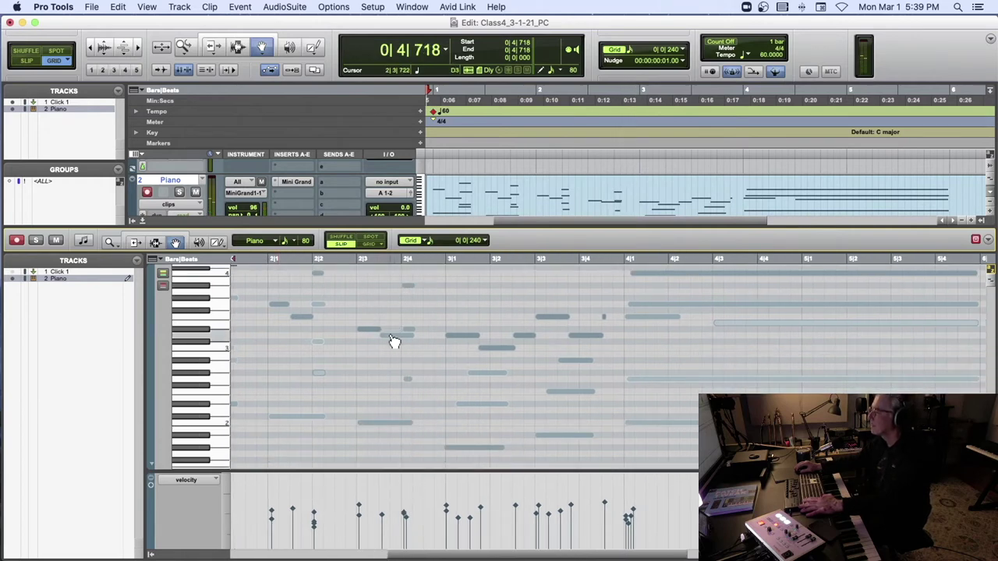
Step: Lower the velocity of the C2 bass note at 2|3|011
left_click(409, 339)
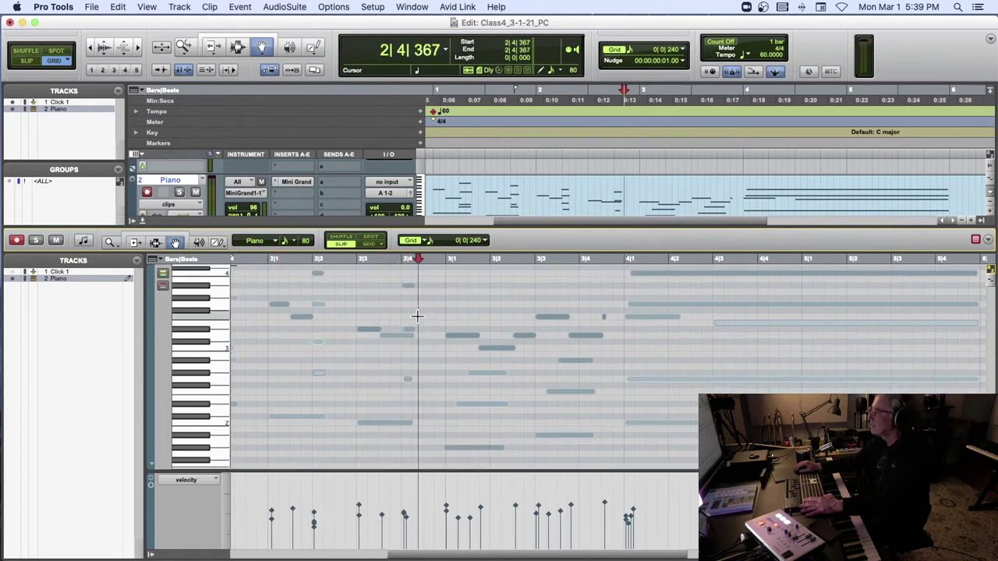
left_click(380, 424)
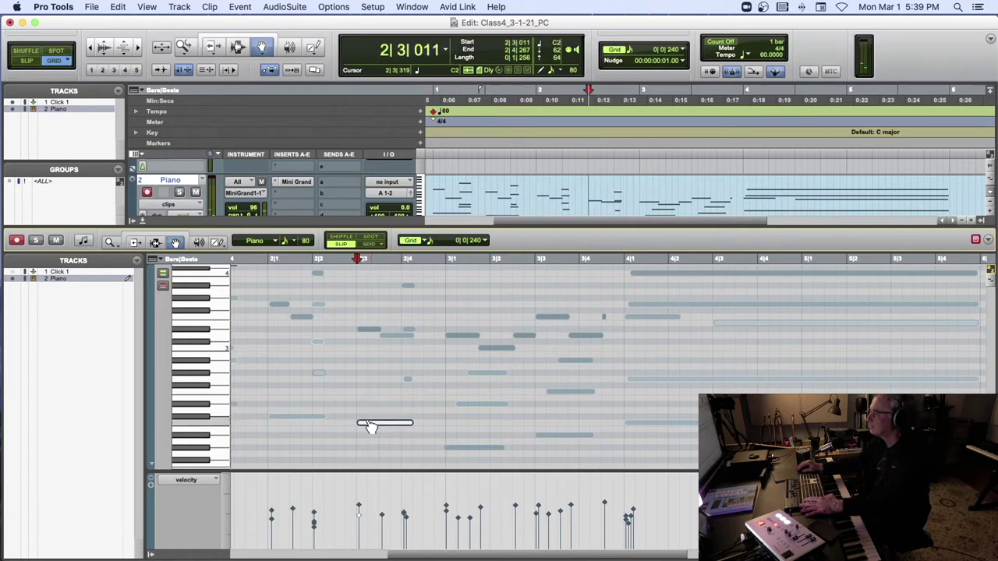
Step: Raise the velocity of the D3 note at 2|3|494 and set the Bb3 note at 2|4|005 to 81
left_click_drag(380, 424, 394, 337)
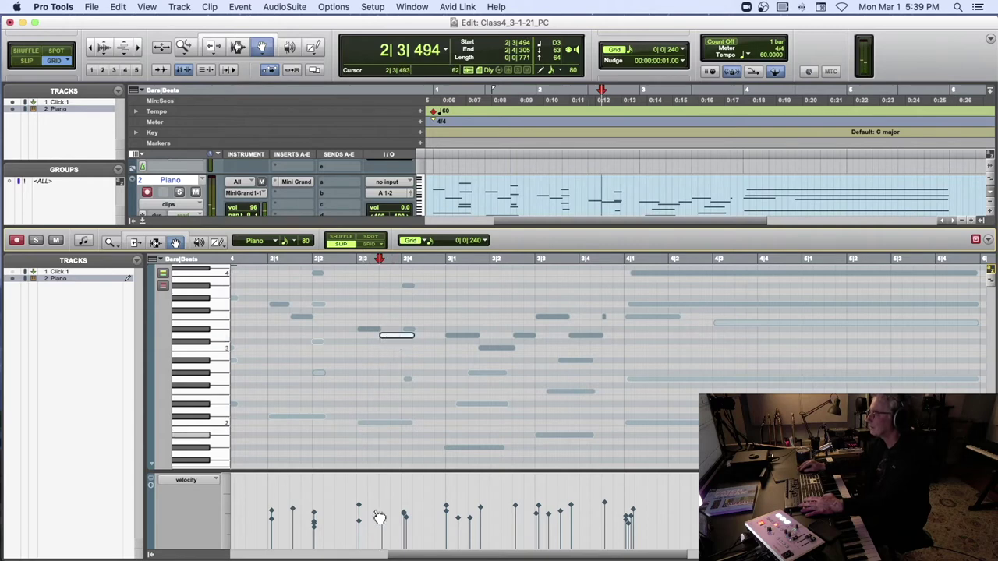
left_click(408, 285)
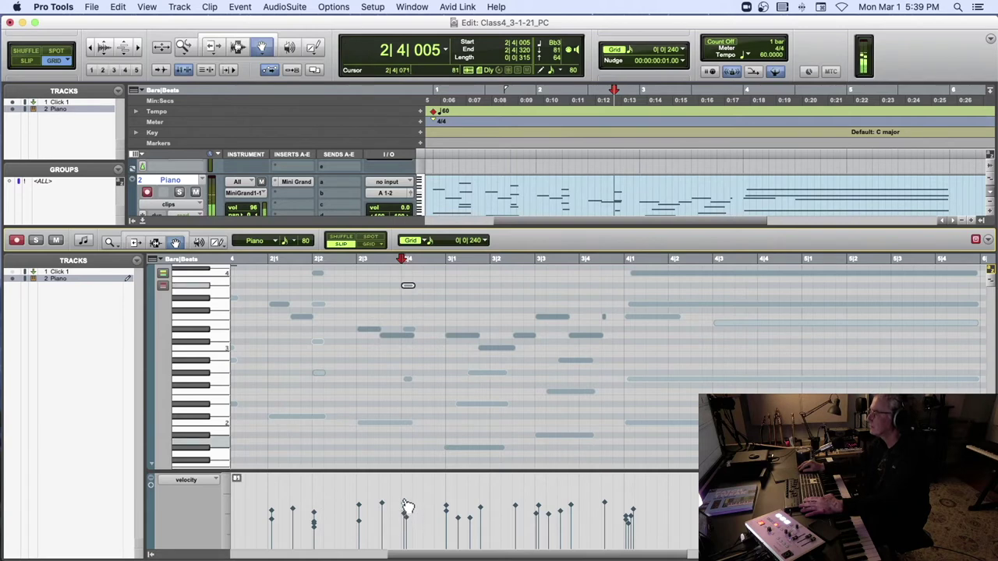
Step: Play from 2|4|784 into bar 4, stop, and lower the velocities of the F3 and G3 notes starting bar 4 by 5
left_click(437, 260)
key("space")
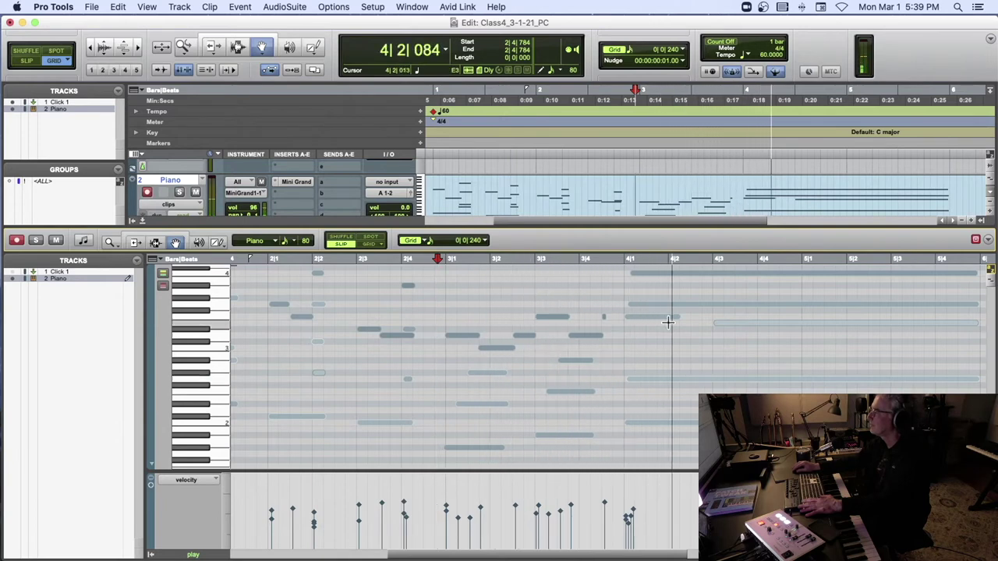
key("space")
left_click_drag(662, 301, 659, 324)
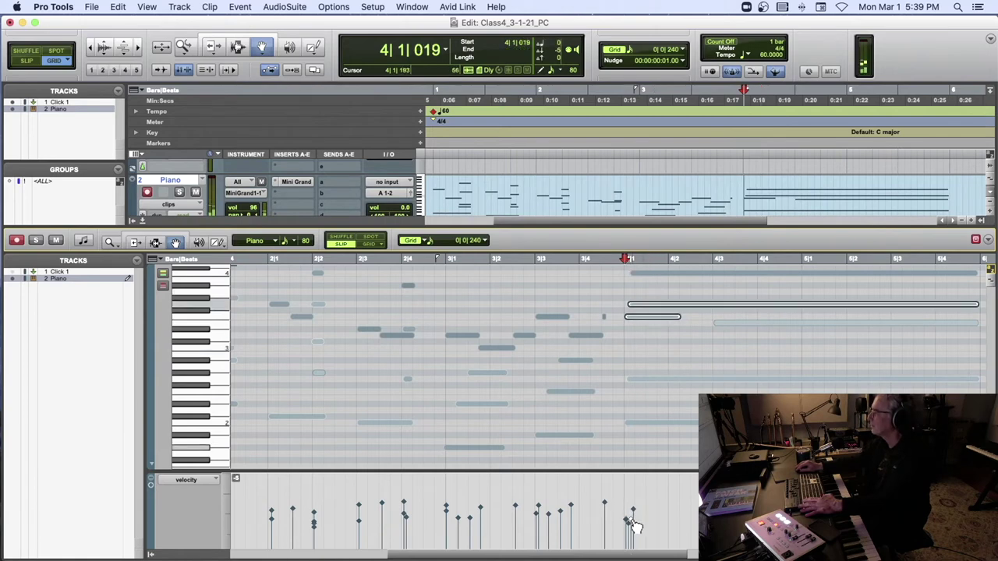
Step: Lower the velocities of the Bb2 note at 3|3|493 and the F2 note at 3|3|245 by 8
left_click(562, 357)
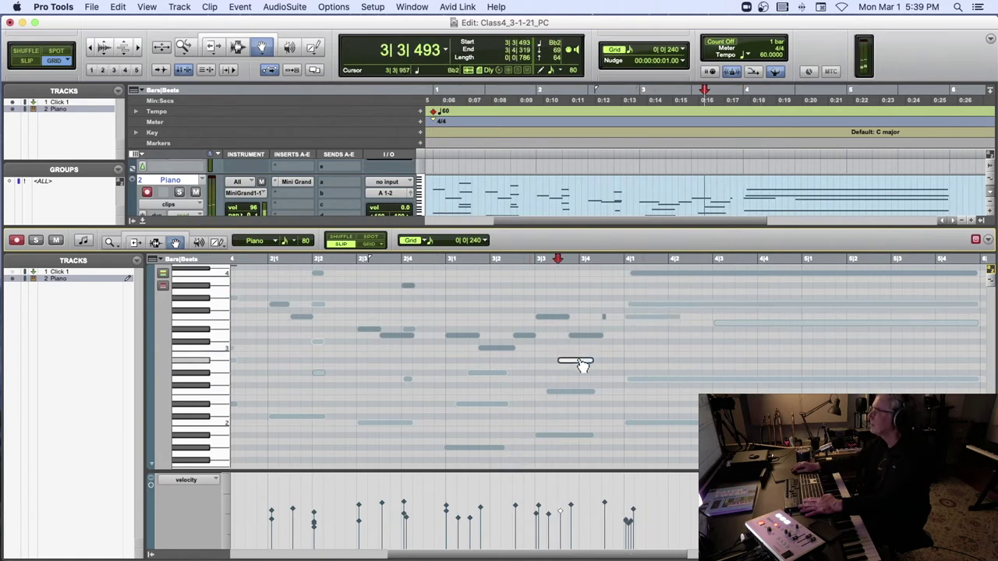
left_click(570, 391)
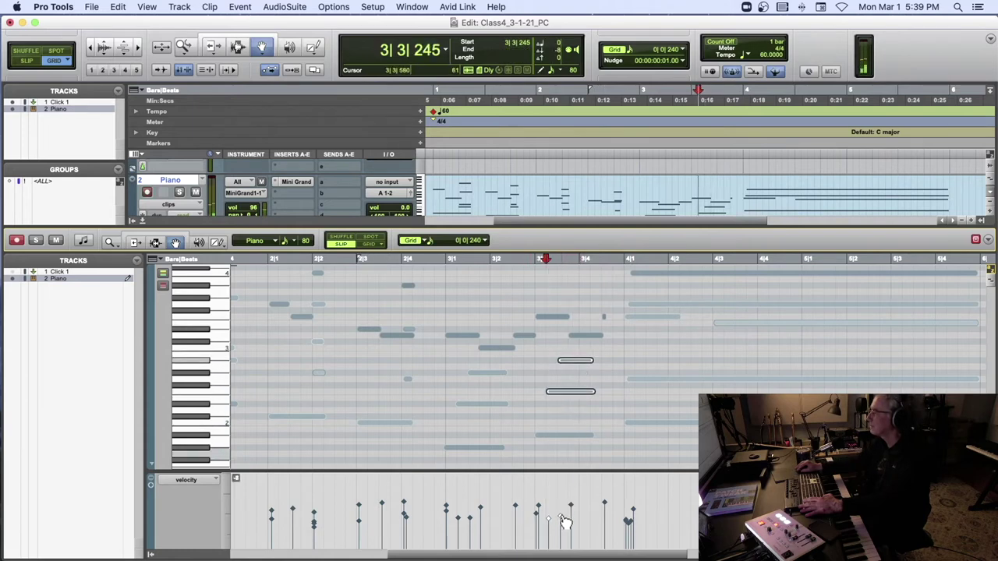
Step: Play the Piano part from 0|4|583 to beat 3 of bar 2 and stop playback
scroll(405, 421, "left", 10)
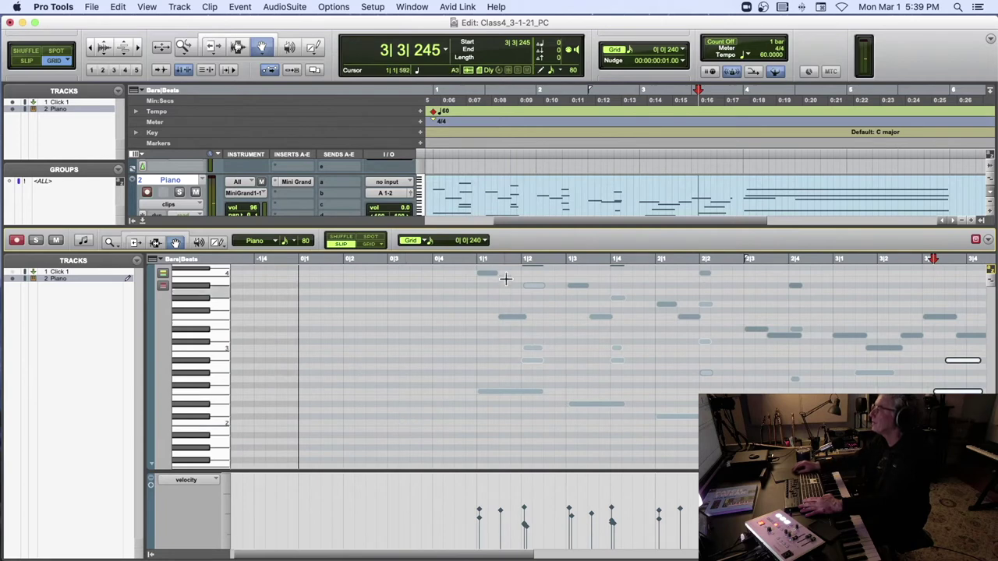
left_click(460, 260)
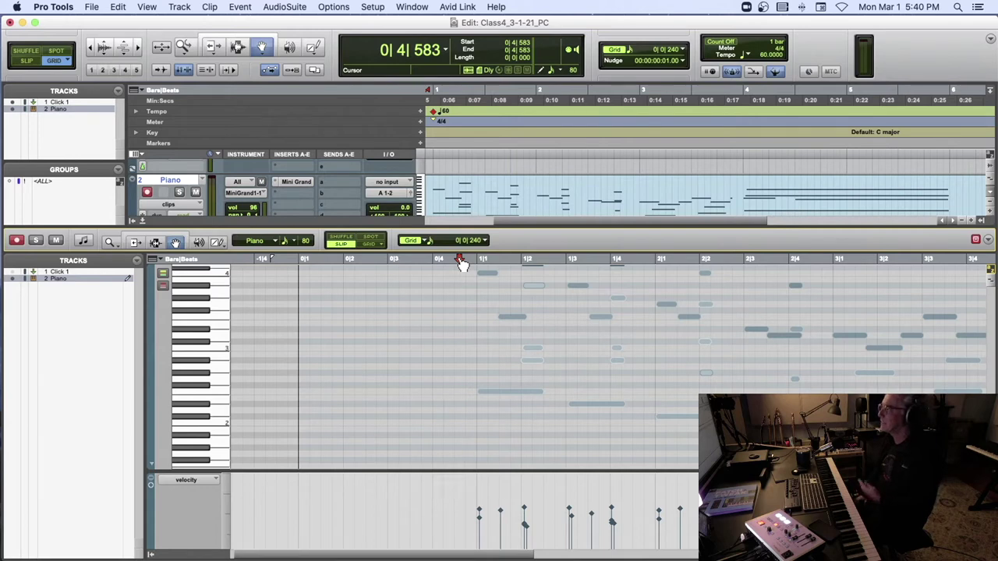
key("space")
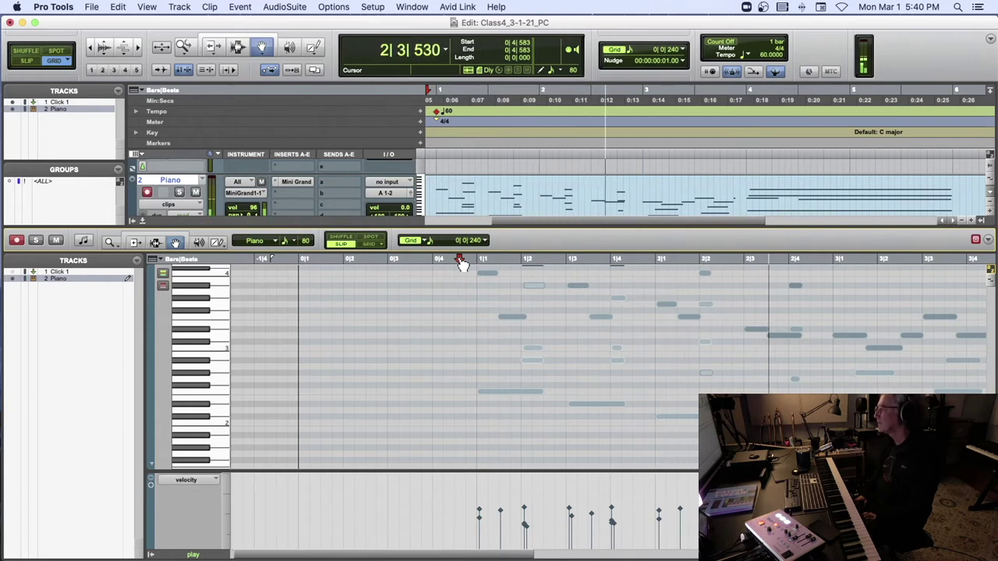
key("space")
Step: Lower the velocities of the Eb3 and D3 melody notes on beat 3 of bar 2 by 7 and play from 2|2|794
left_click(753, 330)
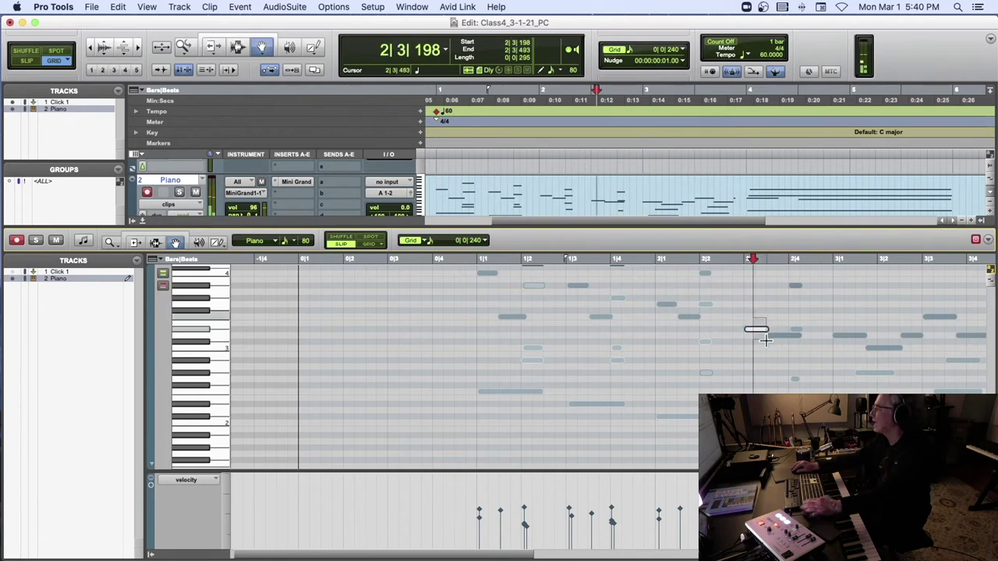
left_click(784, 336, "shift")
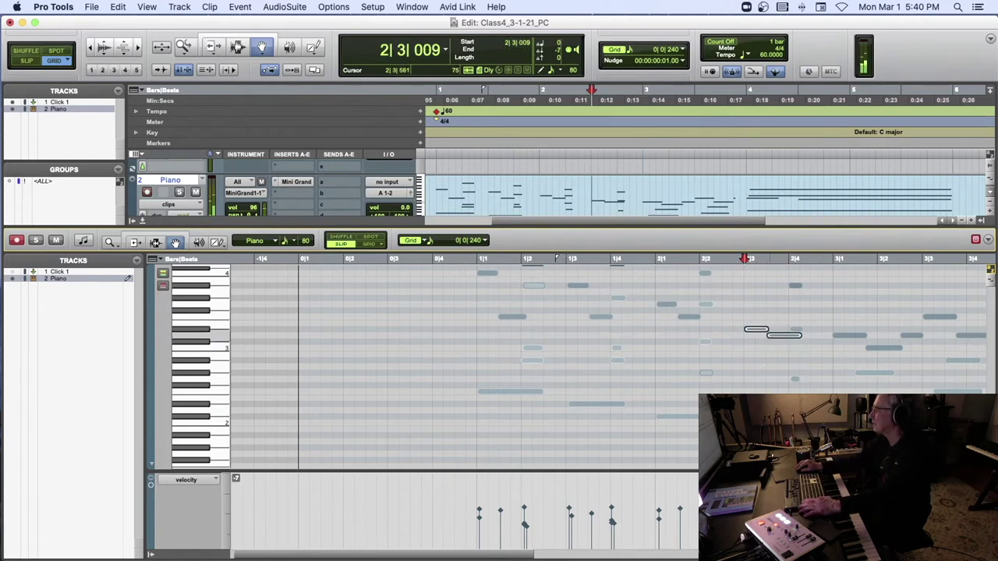
left_click(738, 268)
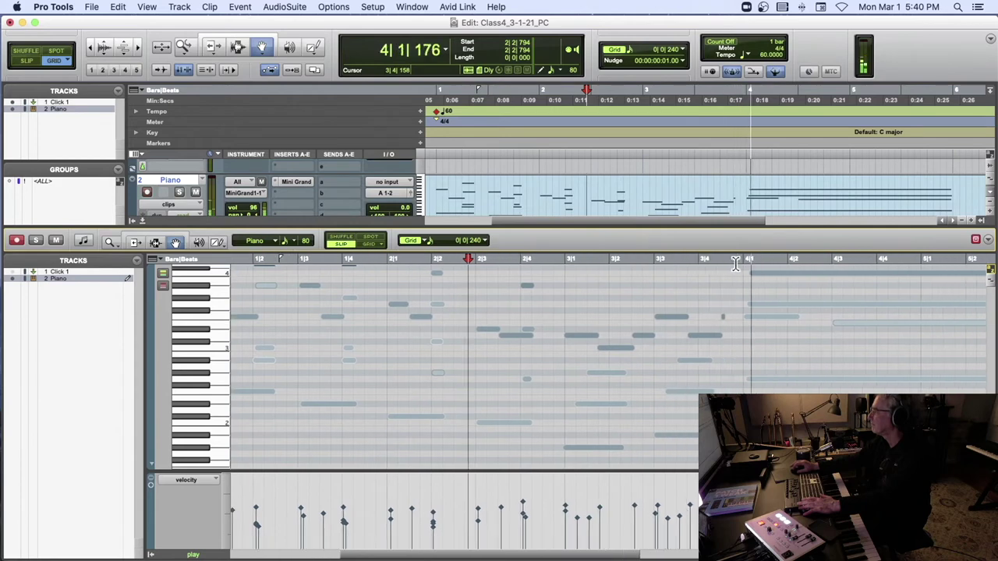
Step: Play the piano part from just before bar 1 to audition its notes
key("space")
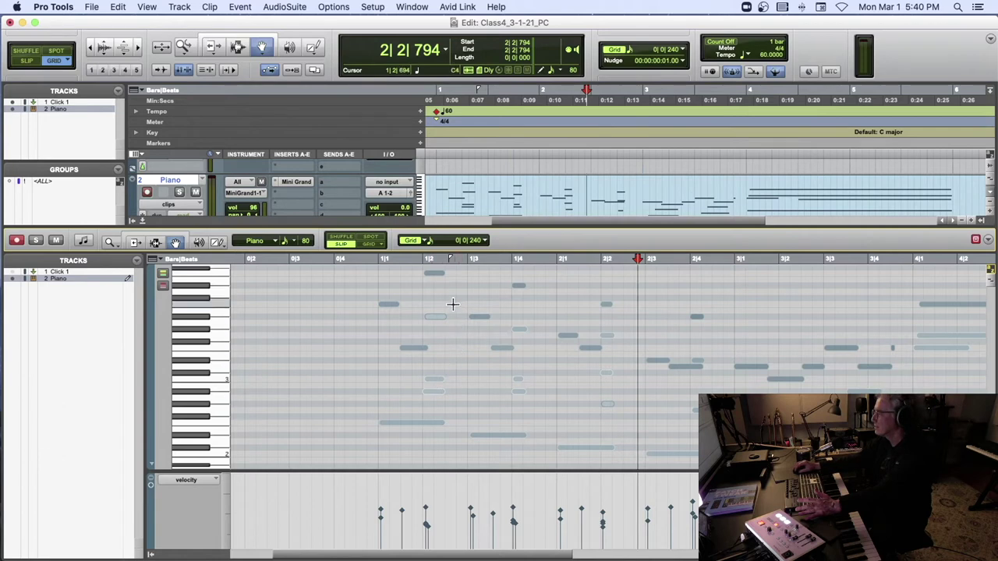
left_click(366, 259)
key("space")
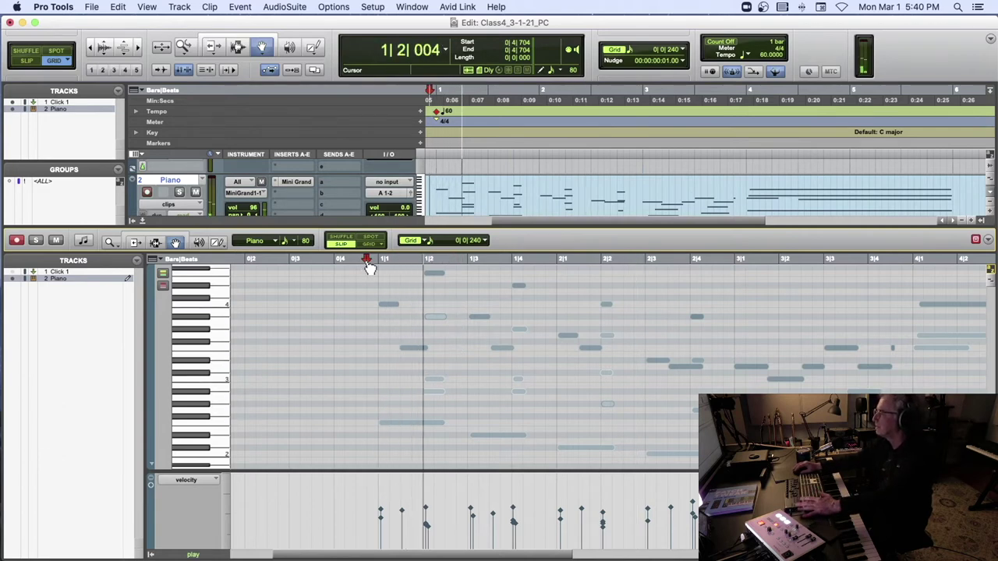
scroll(679, 422, "down", 3)
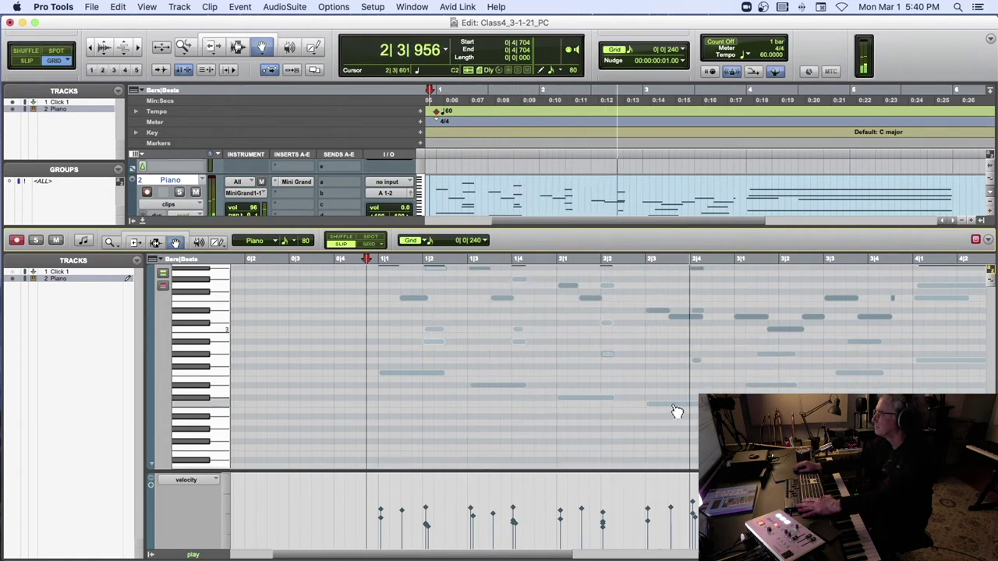
Step: Raise the velocity of the low C2 note at bar 2 beat 3 to 61 and play back from beat 2
left_click(668, 405)
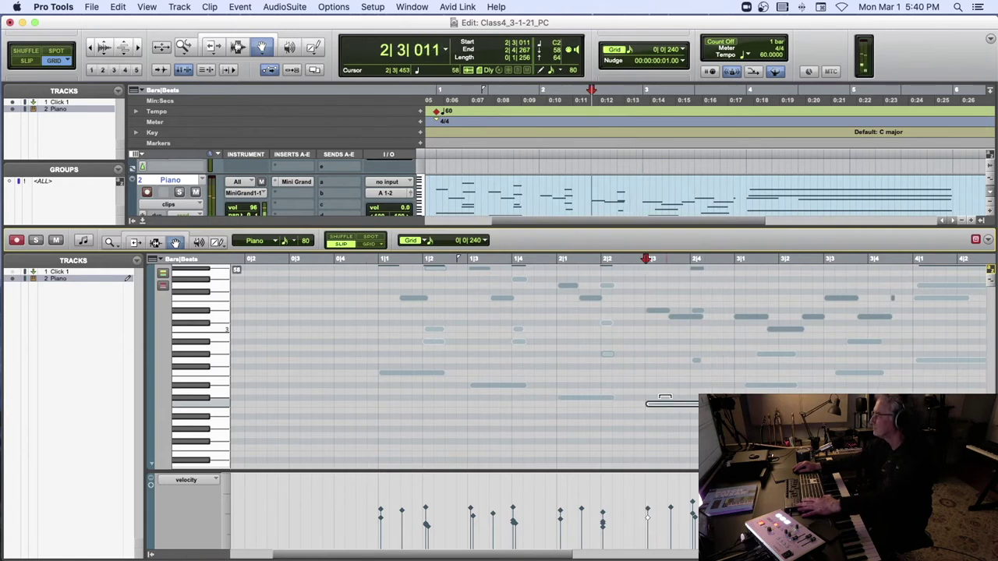
key("space")
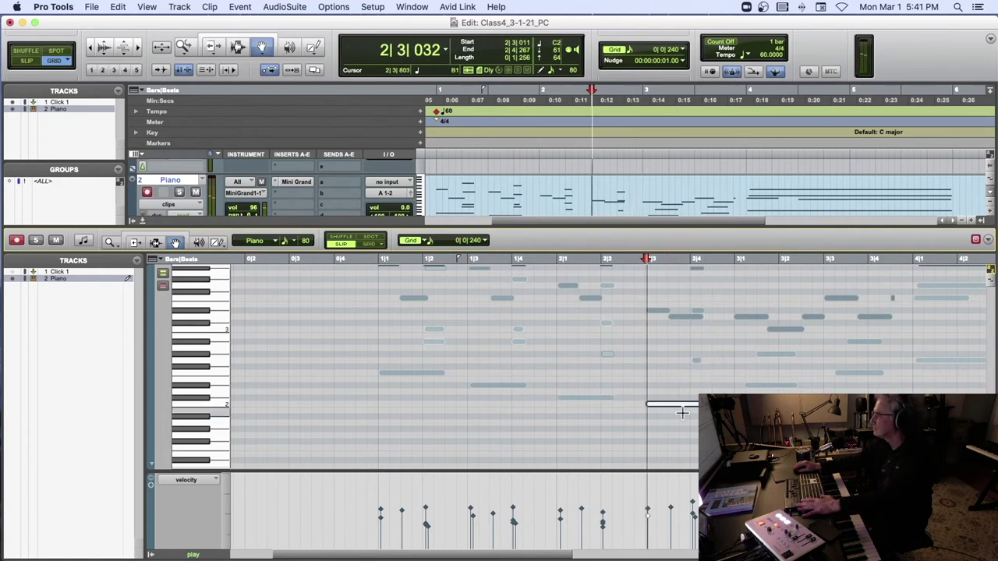
left_click(608, 422)
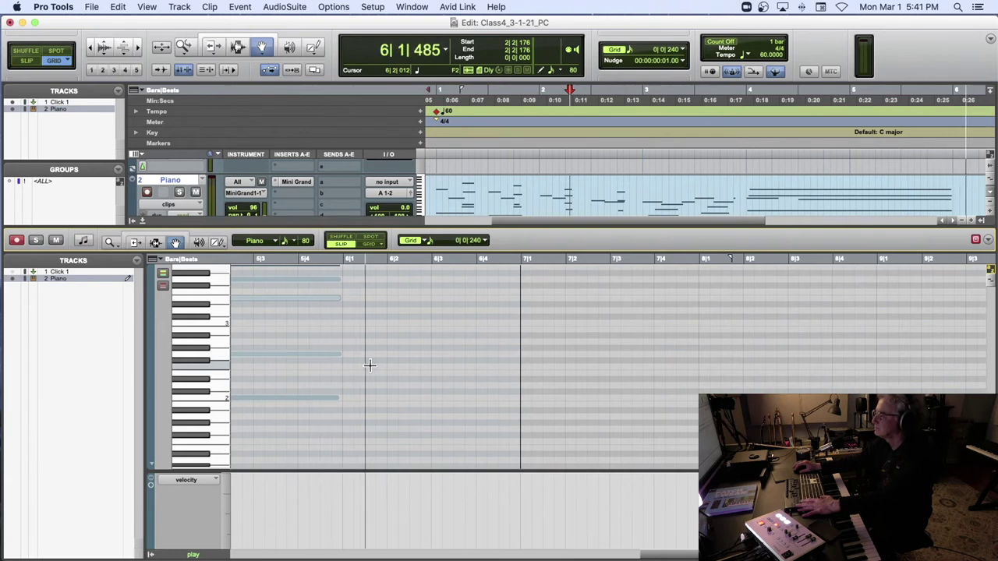
key("space")
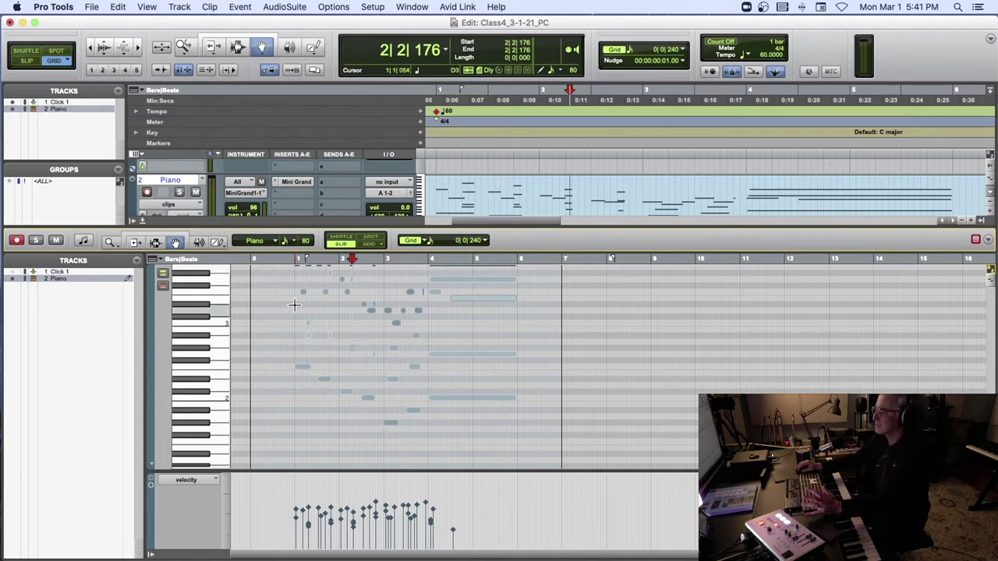
Step: Select all notes of the piano part and lower their velocities together
left_click(285, 263)
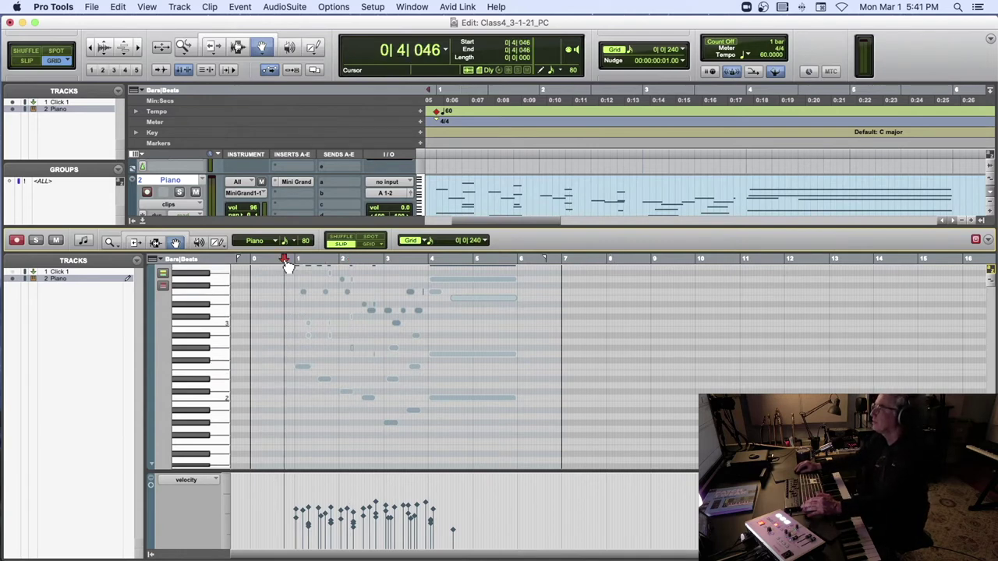
left_click_drag(288, 266, 543, 281)
left_click(279, 302)
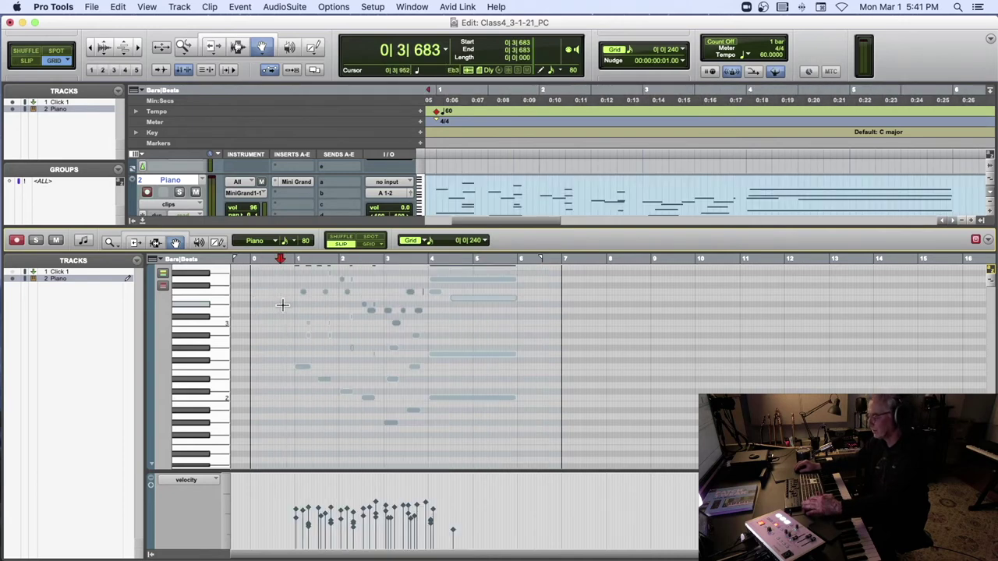
key("super+a")
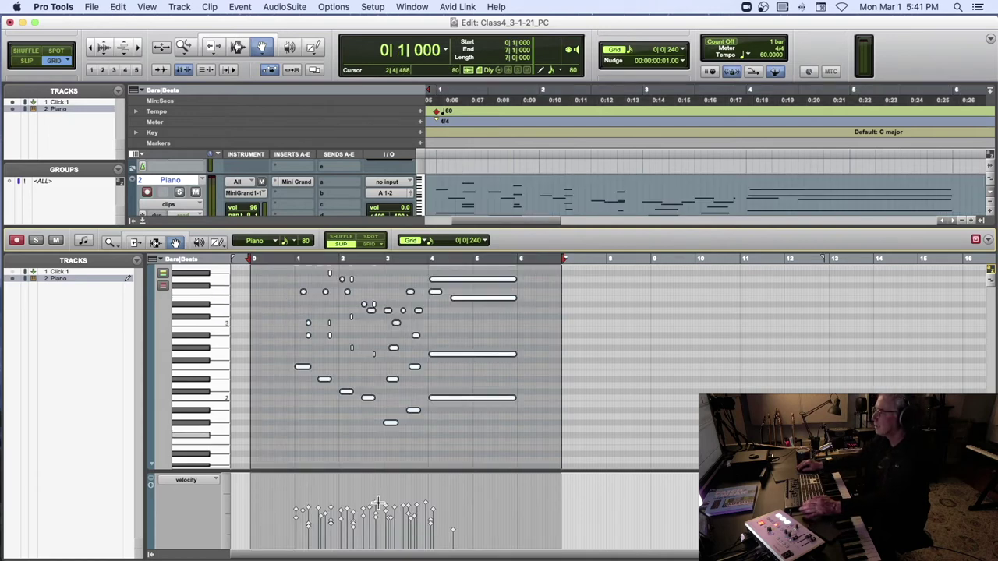
left_click_drag(379, 510, 379, 523)
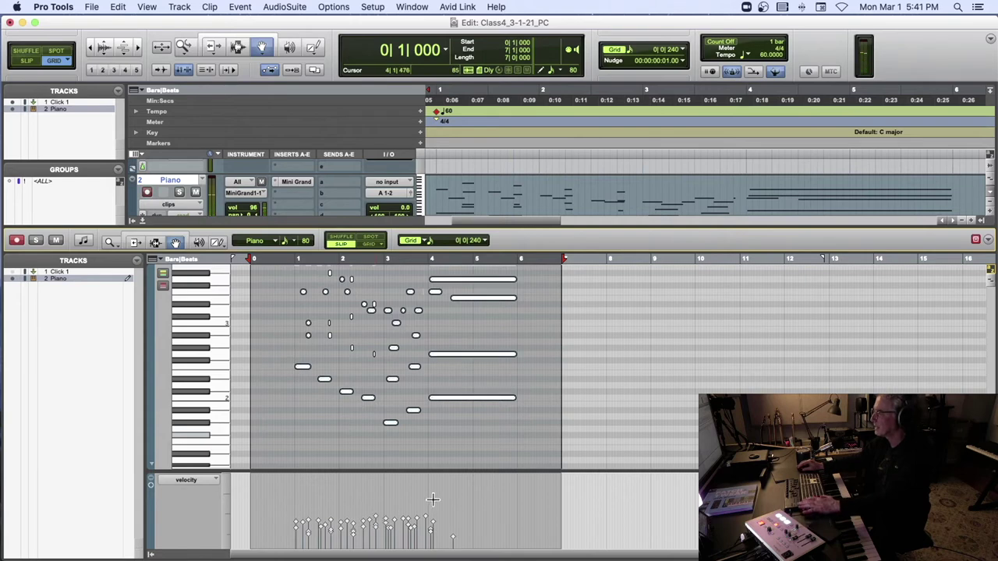
Step: Play the whole piano part from just before bar 1 to check the reduced velocities
key("space")
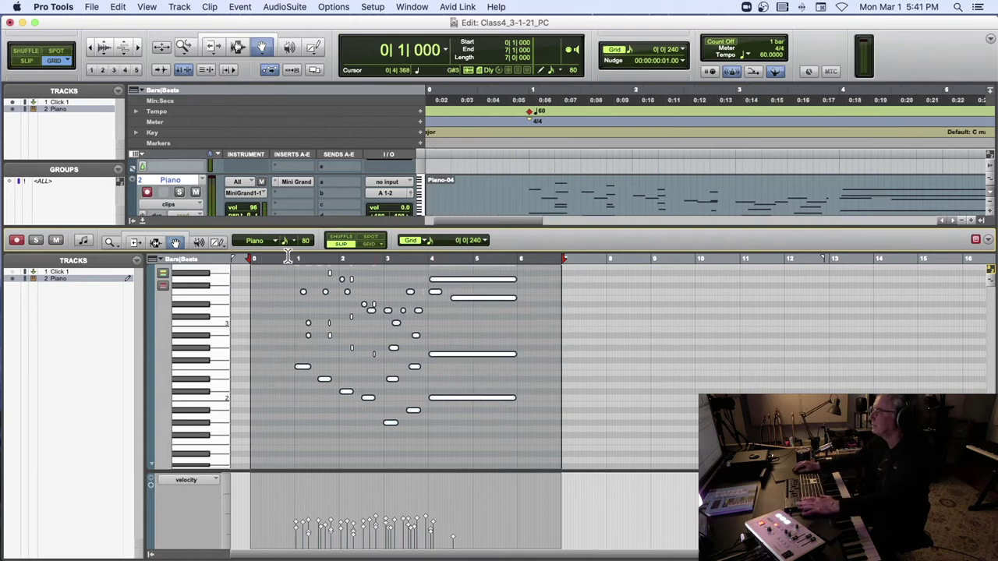
left_click(290, 259)
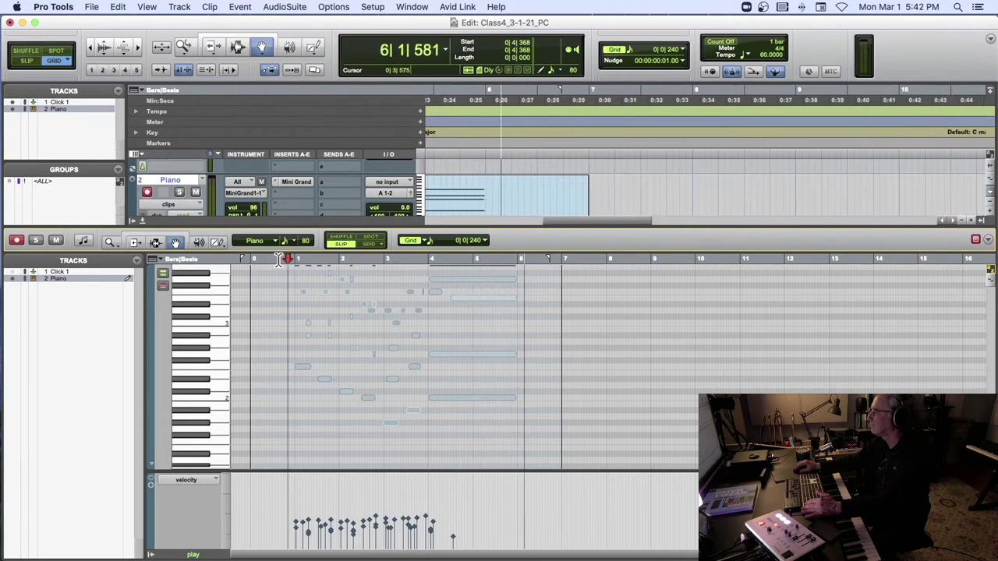
key("space")
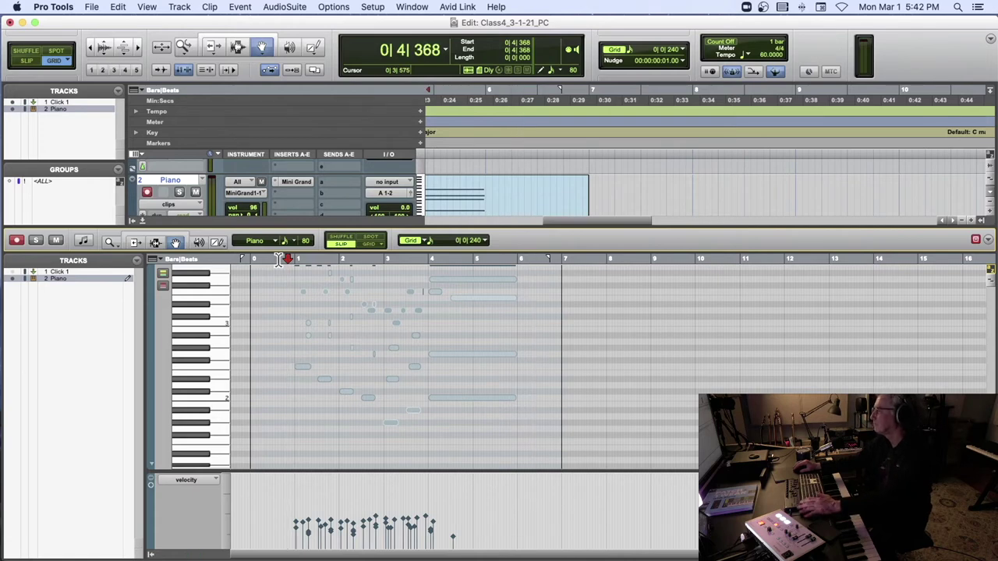
Step: Close the docked MIDI editor and record a new melody on the Piano track with the start point at bar 7
key("ctrl+equal")
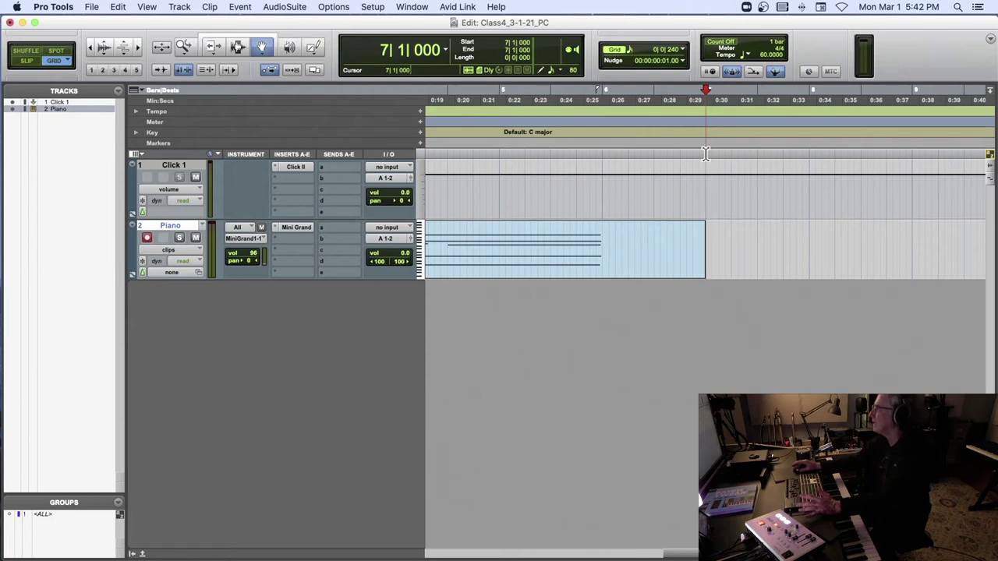
key("super+space")
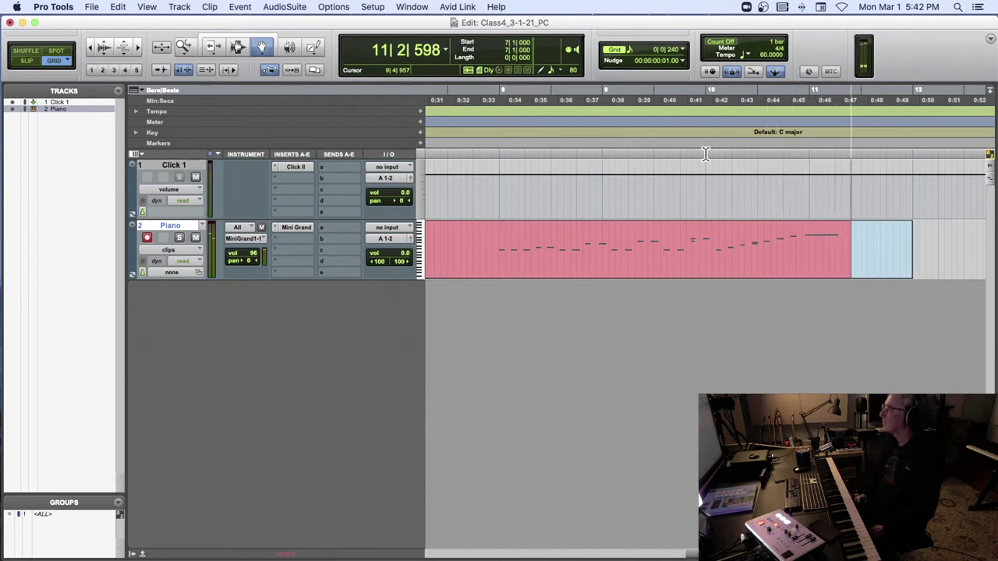
key("space")
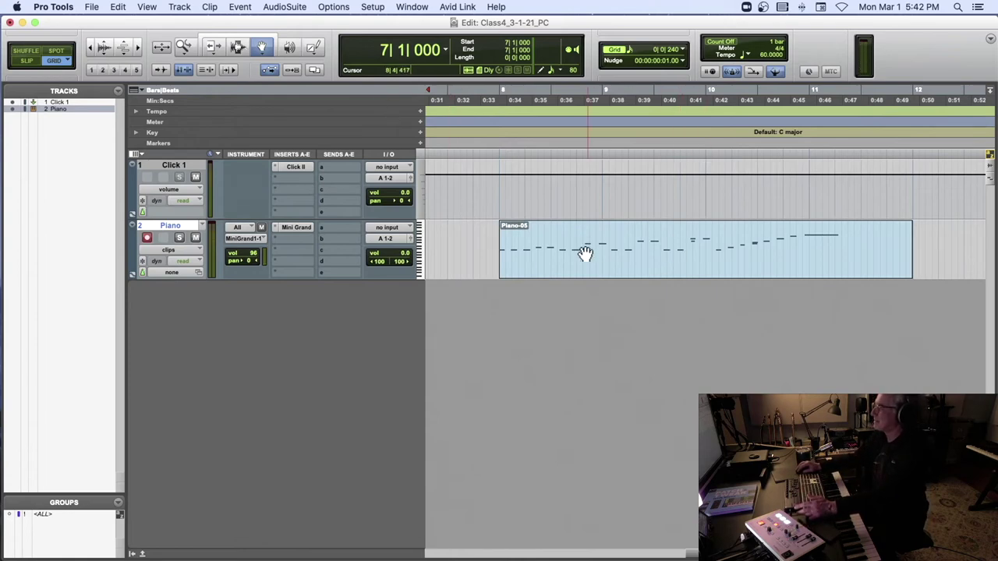
Step: Reopen the docked MIDI editor and play the new melody from just before bar 8 to find wrong notes
left_click(142, 552)
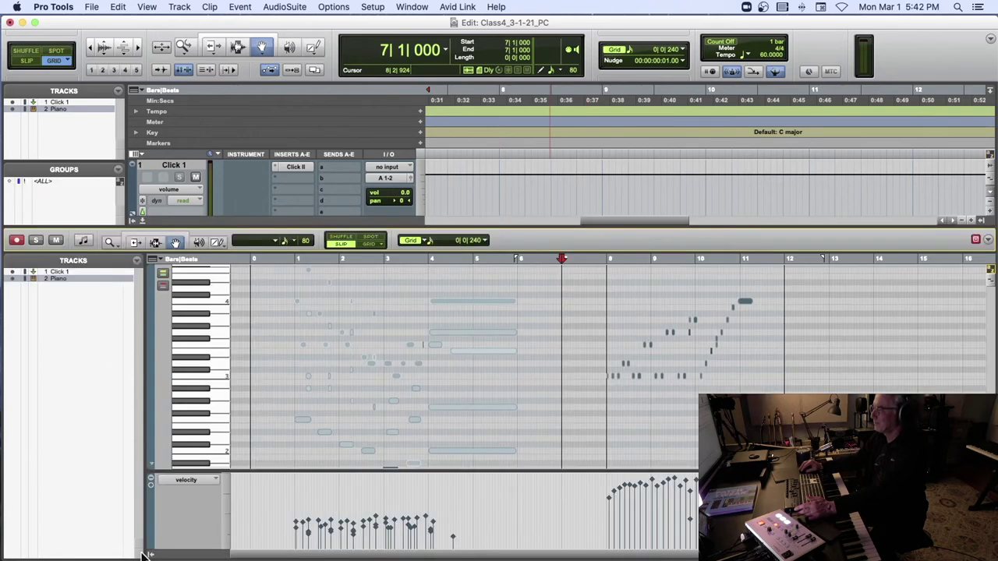
left_click(599, 263)
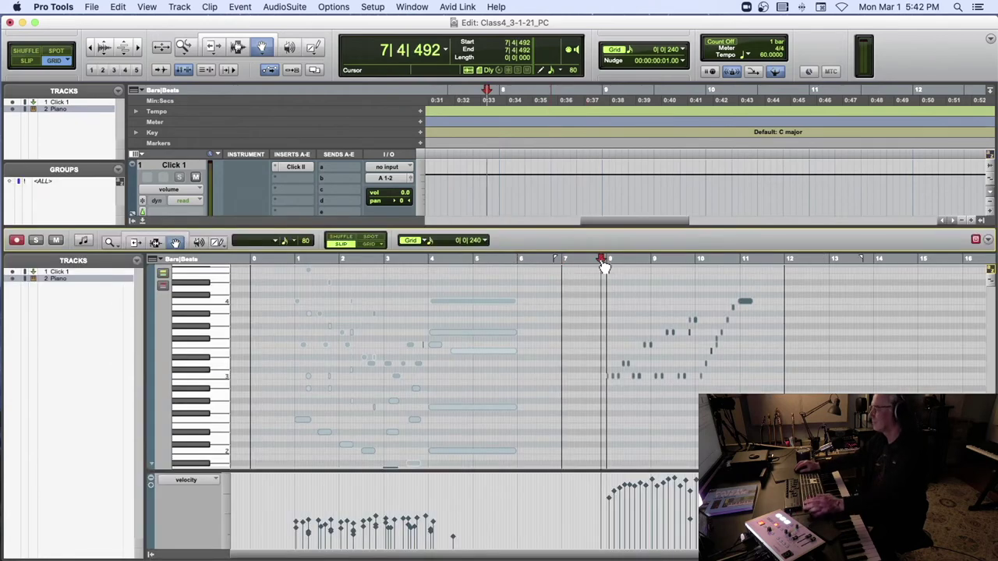
scroll(598, 264, "up", 2)
key("space")
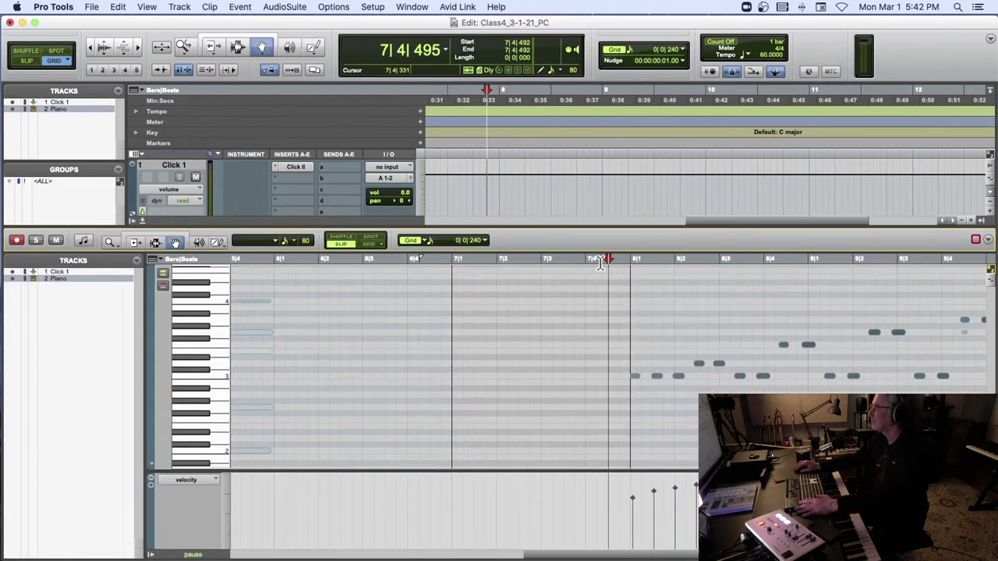
scroll(603, 262, "down", 2)
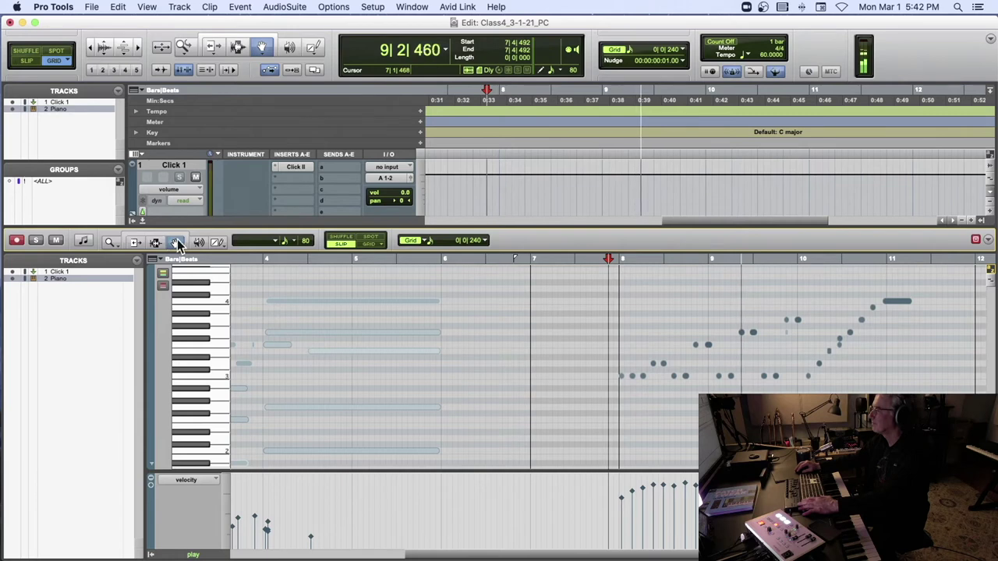
scroll(531, 291, "up", 1)
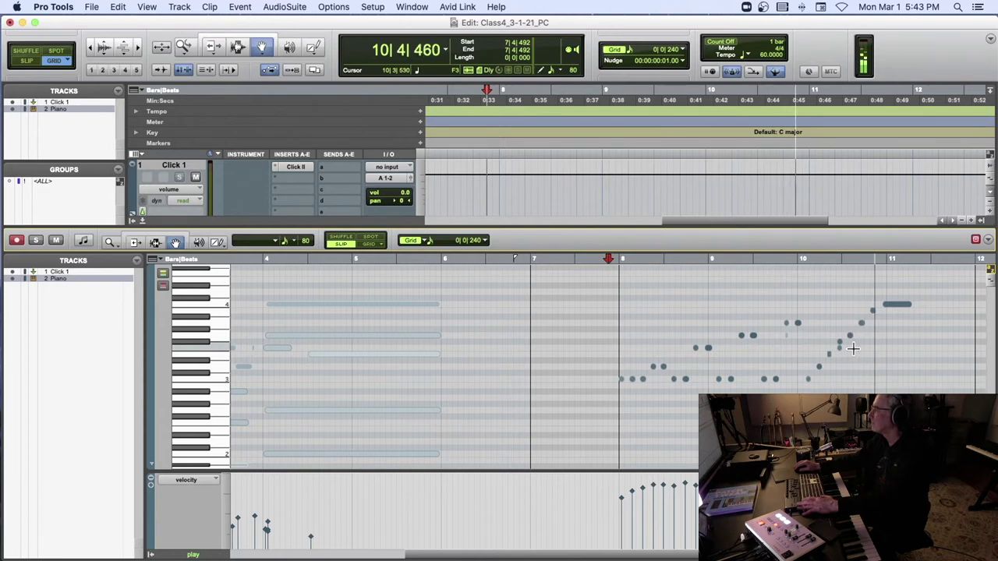
key("space")
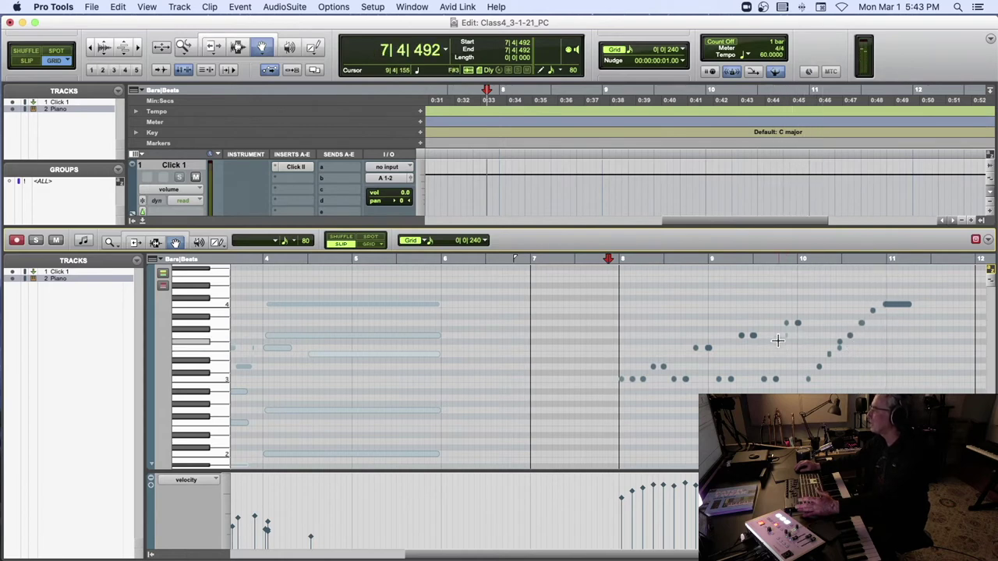
Step: Delete the stray G3 note at bar 9 beat 4 and the stray F3 note late in bar 10 beat 2
left_click(776, 333)
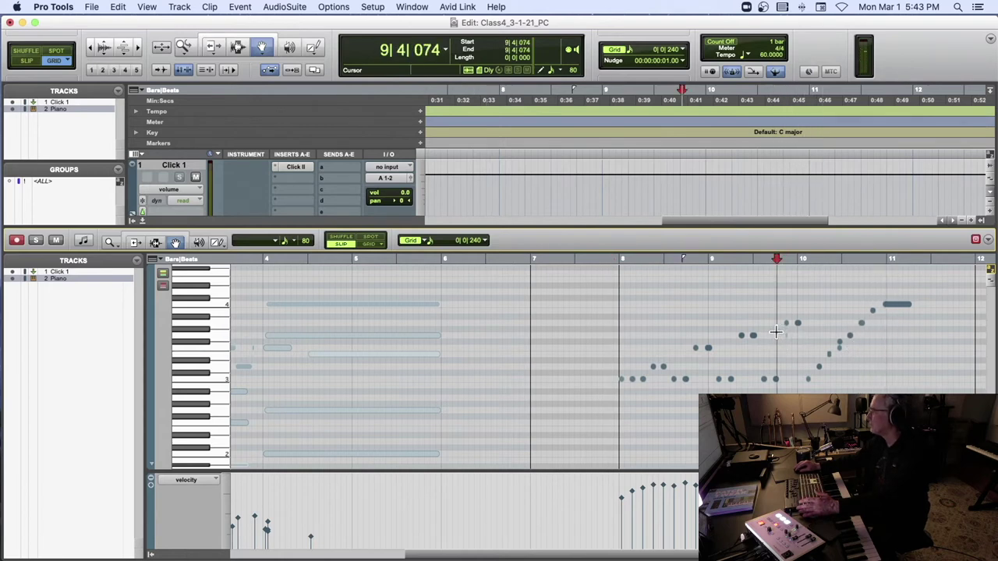
key("super+bracketright")
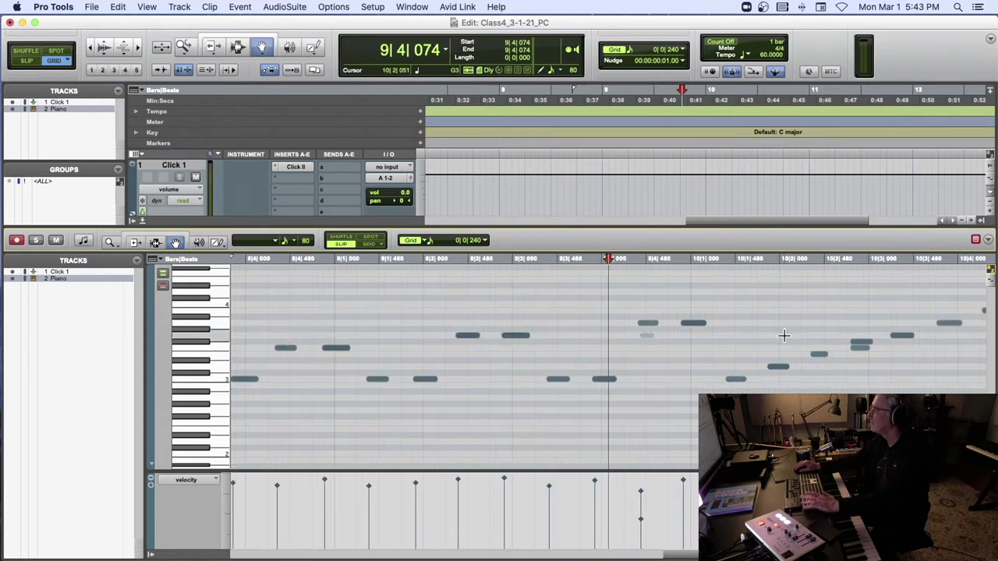
scroll(784, 335, "right", 3)
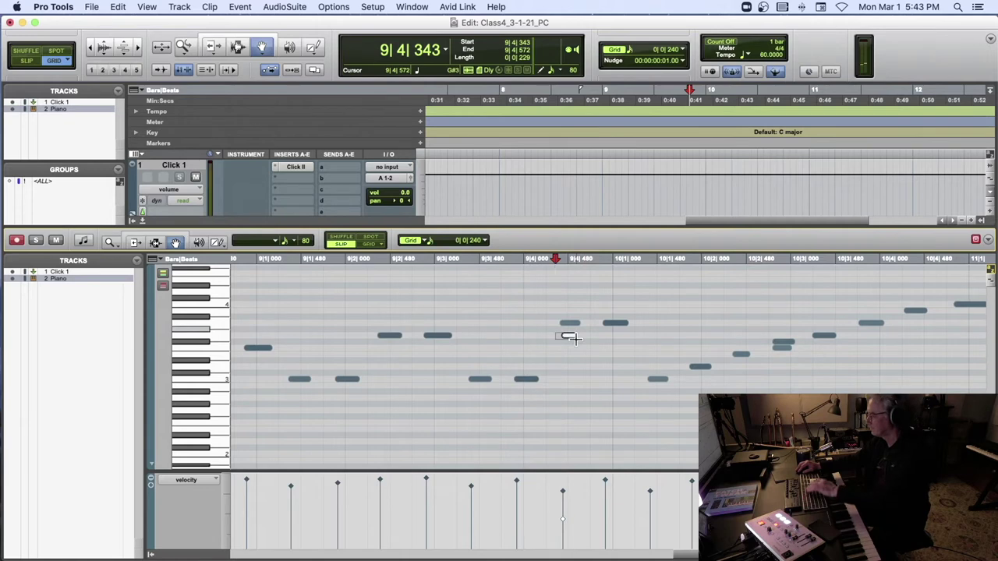
left_click(783, 349)
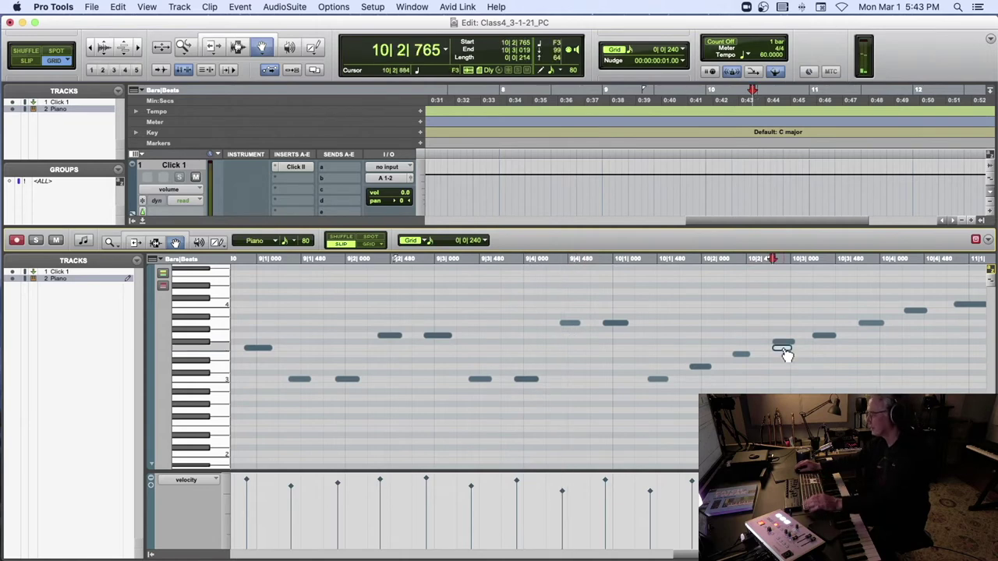
left_click_drag(785, 352, 780, 345)
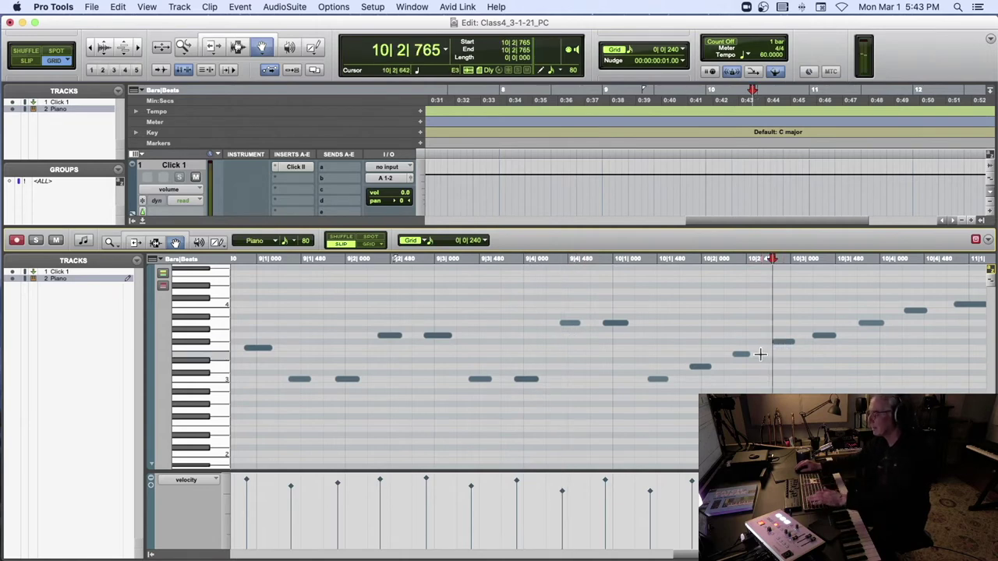
Step: Play the cleaned-up melody from just before bar 8 to check its timing
key("super+bracketleft")
scroll(698, 351, "left", 5)
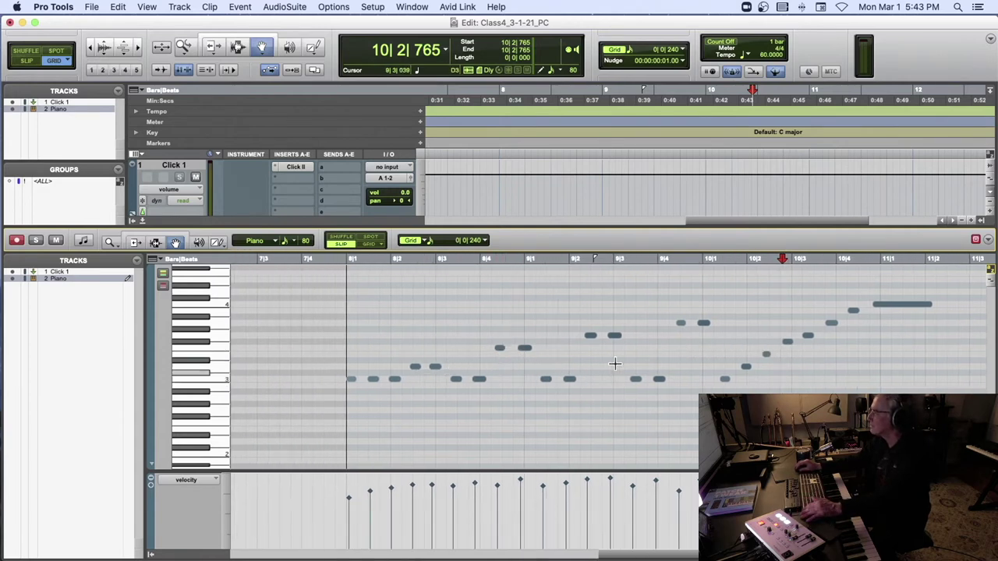
left_click(336, 262)
key("space")
key("space")
key("space")
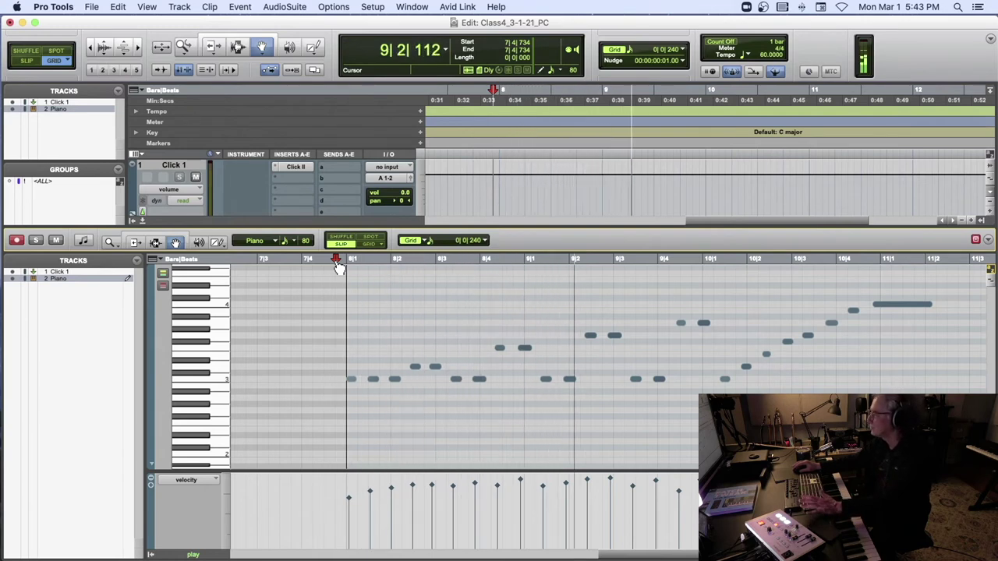
key("space")
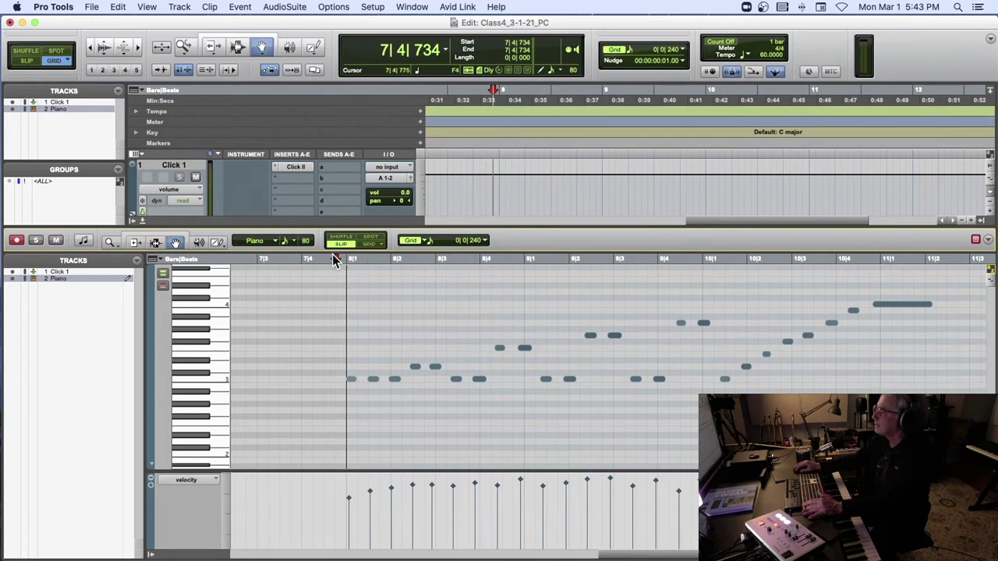
Step: Select the melody from just before bar 8 to just past bar 11 beat 2 and open the Quantize window
left_click_drag(327, 259, 955, 277)
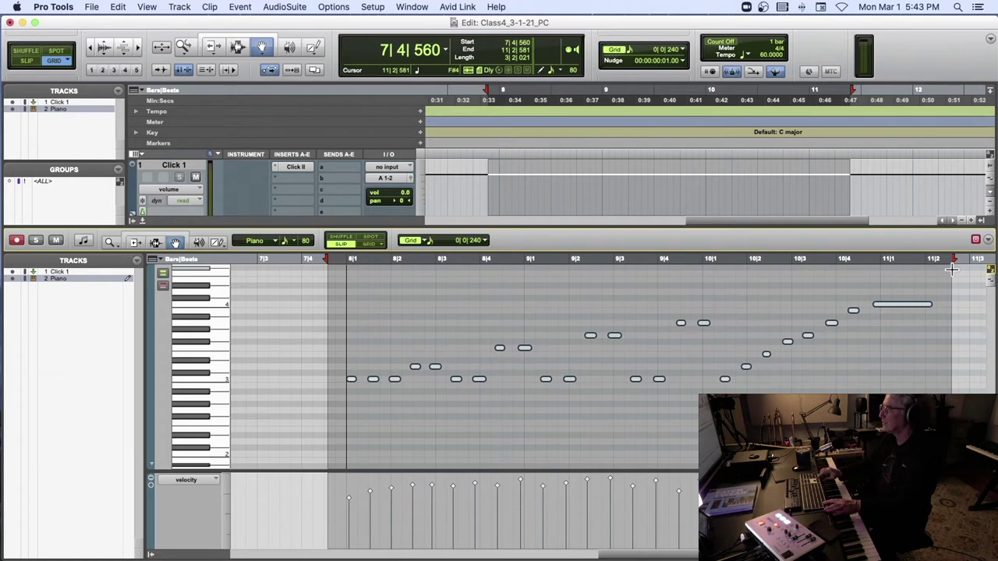
key("alt+0")
key("Return")
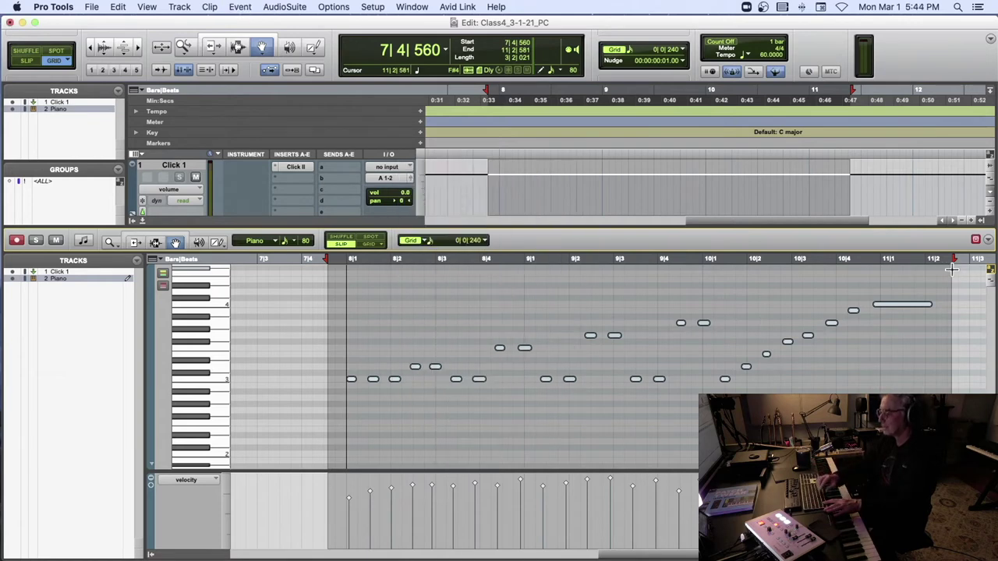
key("alt+0")
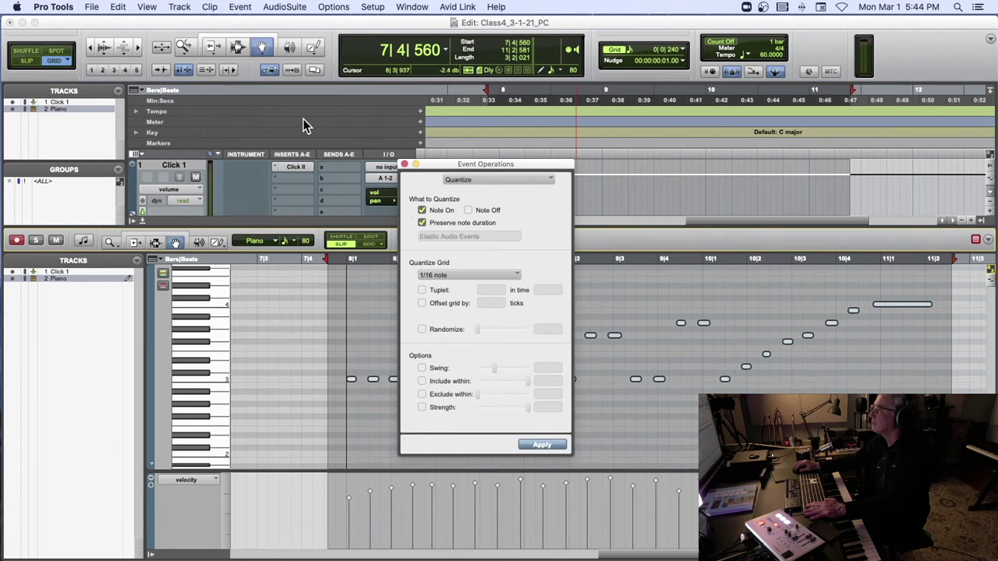
Step: Look up the Quantize command among the event operations, and close and reopen its window
left_click(241, 8)
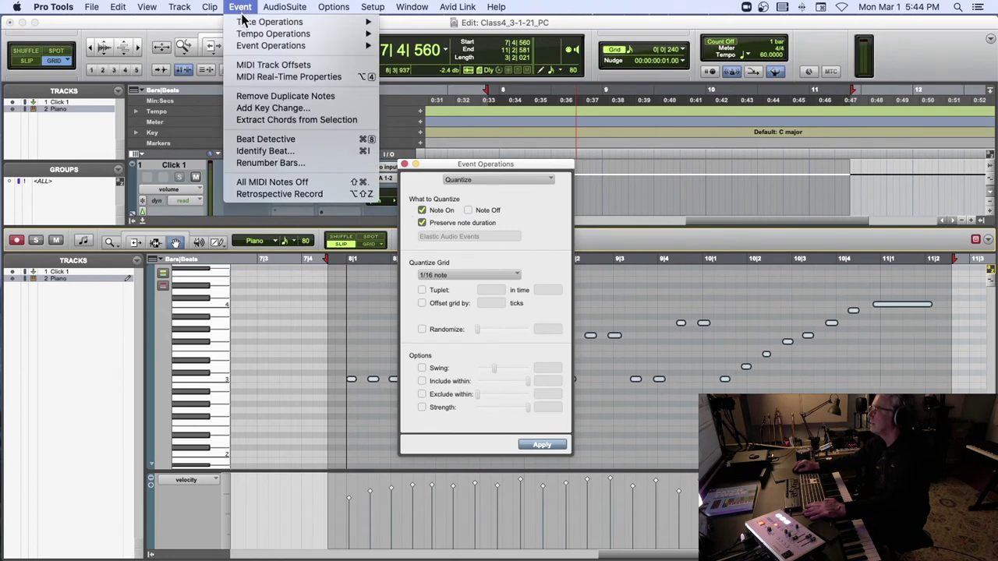
mouse_move(241, 48)
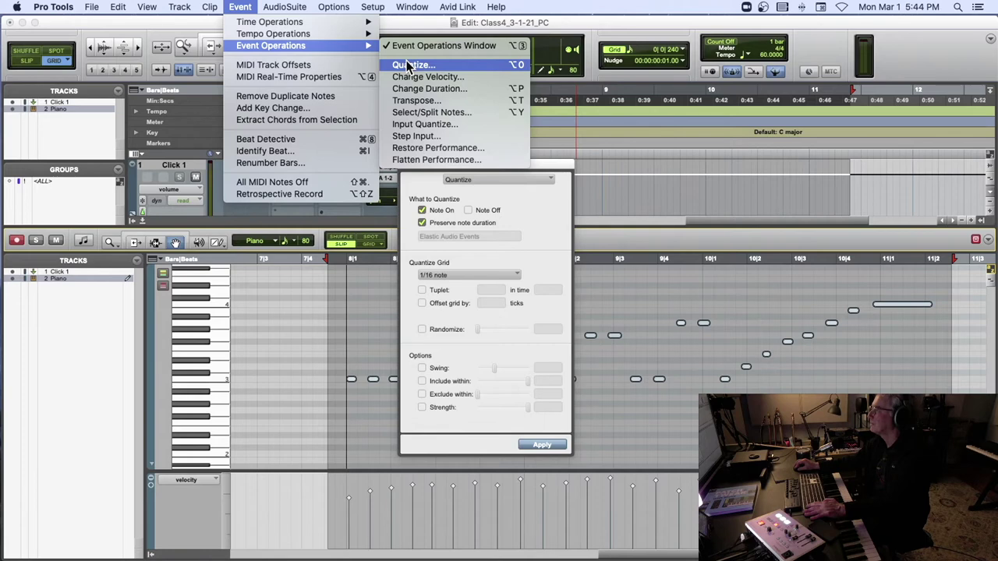
left_click(476, 205)
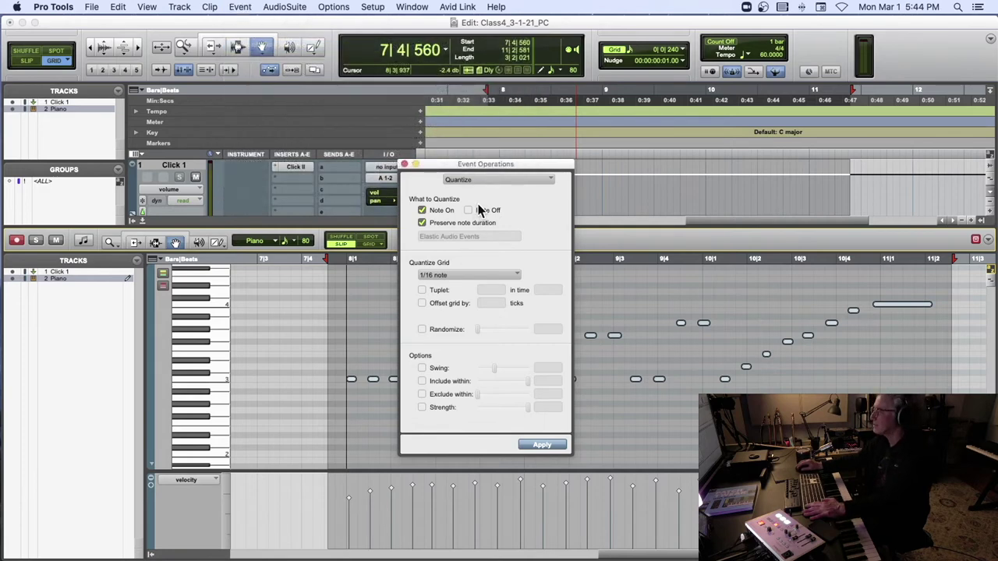
left_click(405, 165)
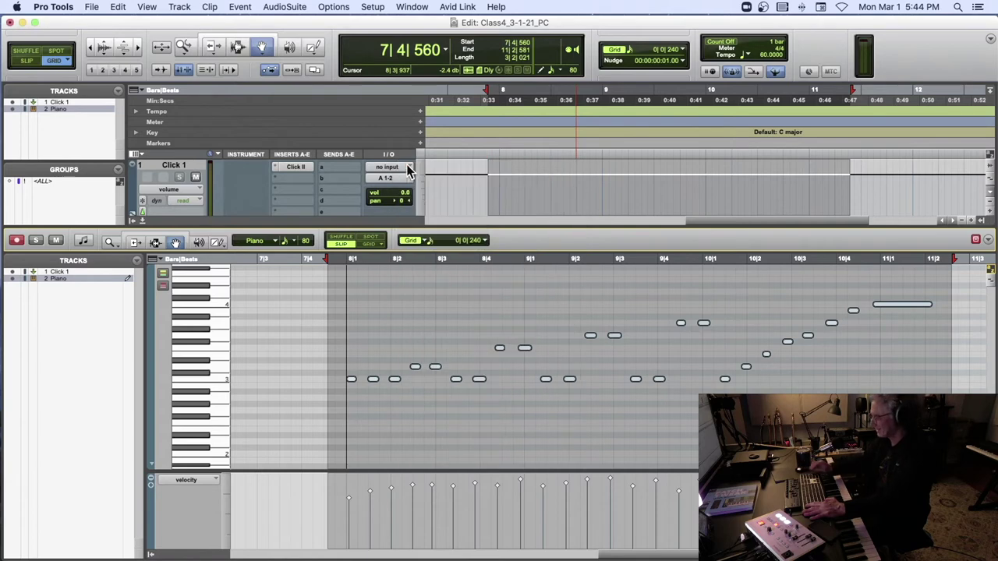
key("alt+0")
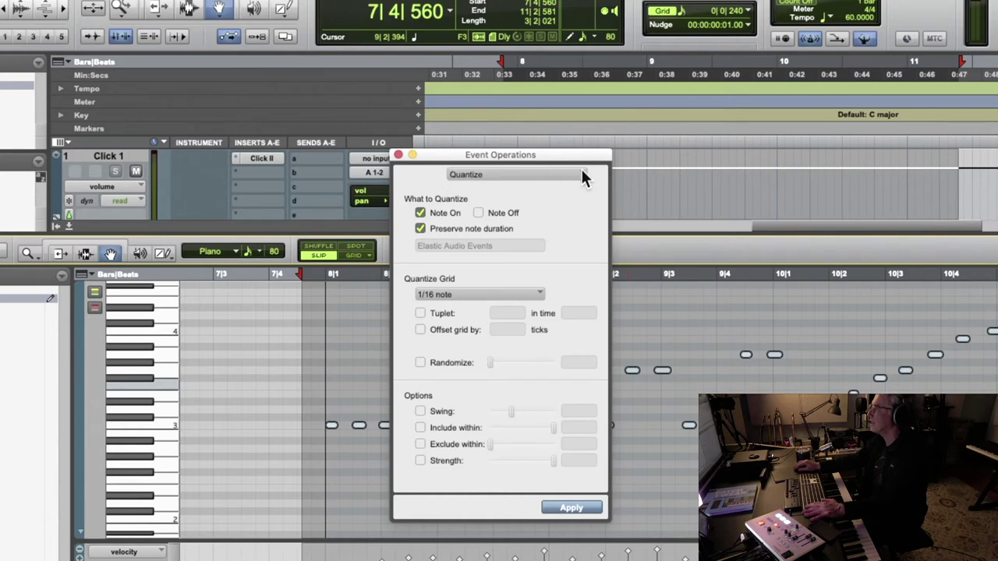
Step: Review the available event operations, keep Quantize, and set the quantize grid to 1/8 note
left_click(519, 174)
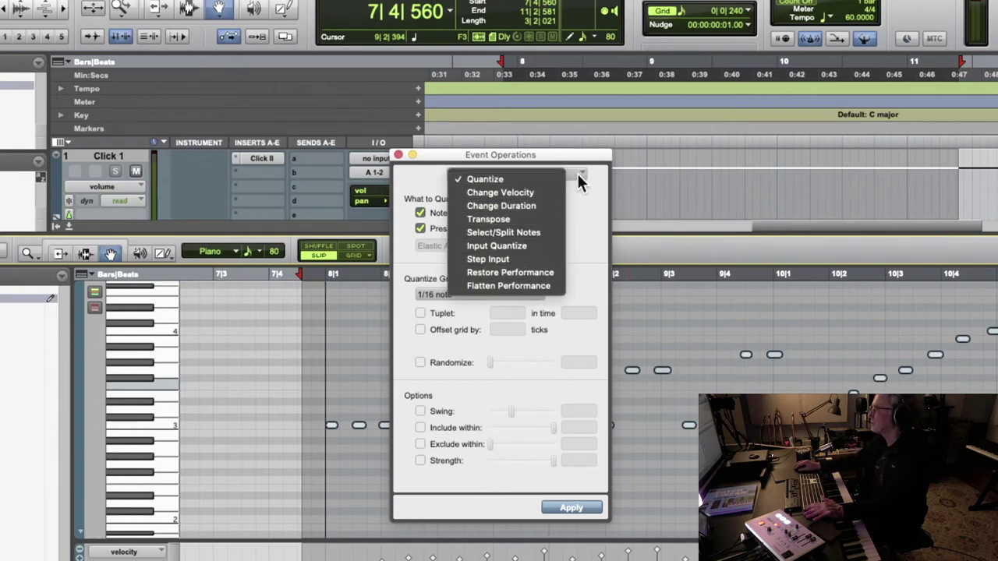
left_click(586, 204)
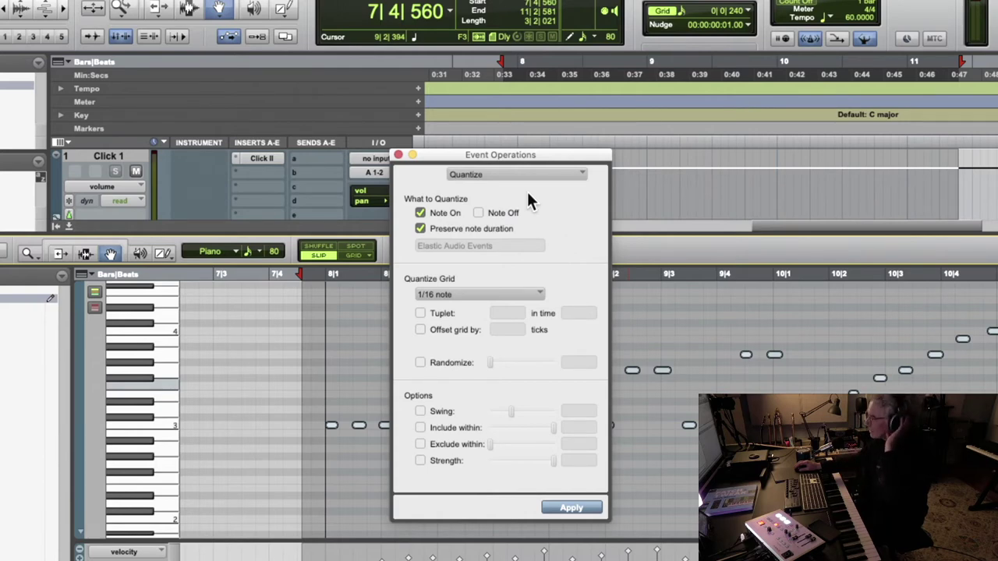
left_click(420, 216)
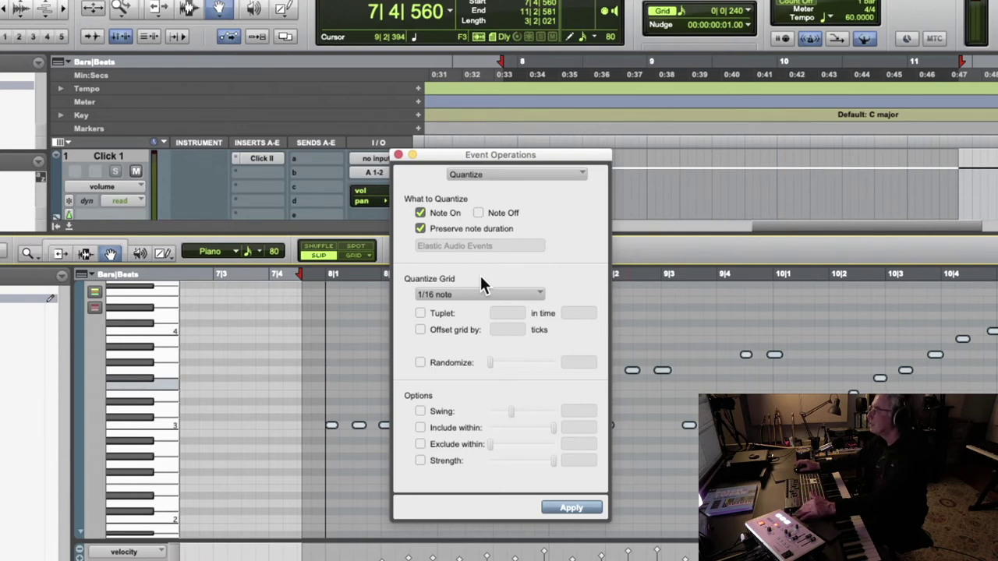
left_click(519, 294)
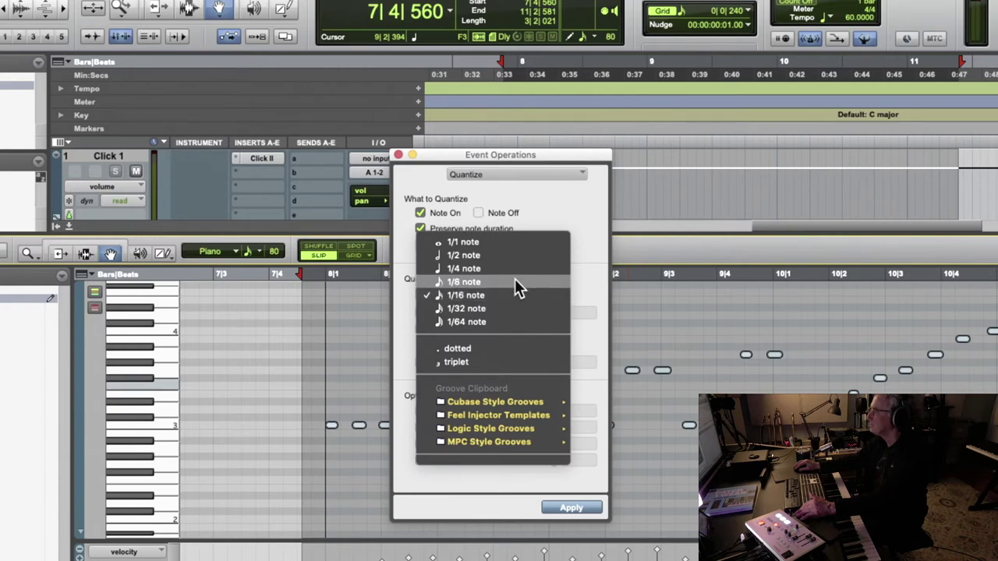
left_click(515, 282)
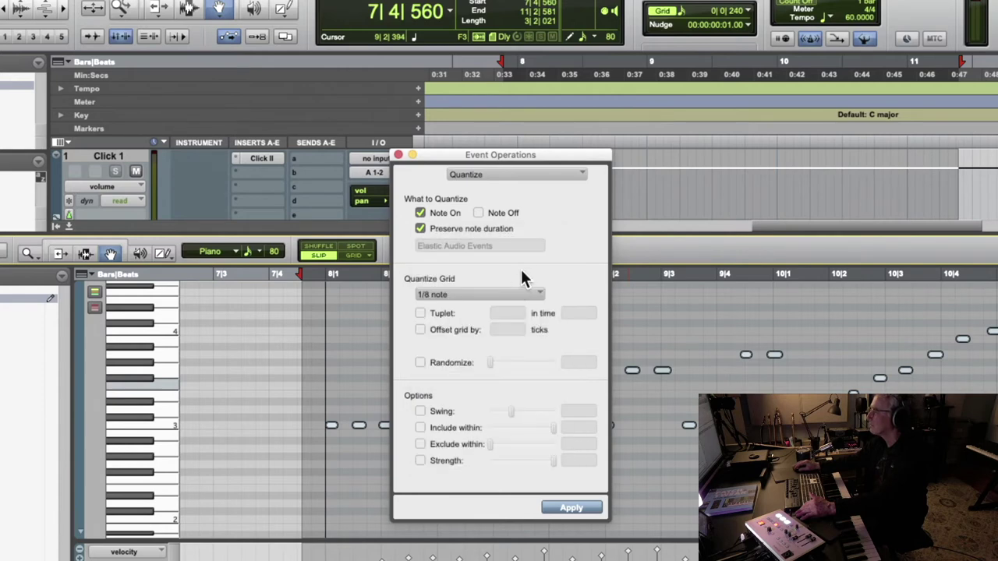
Step: Try a tuplet of 5 in time 2 for the quantize grid and turn the tuplet option back off
left_click(421, 312)
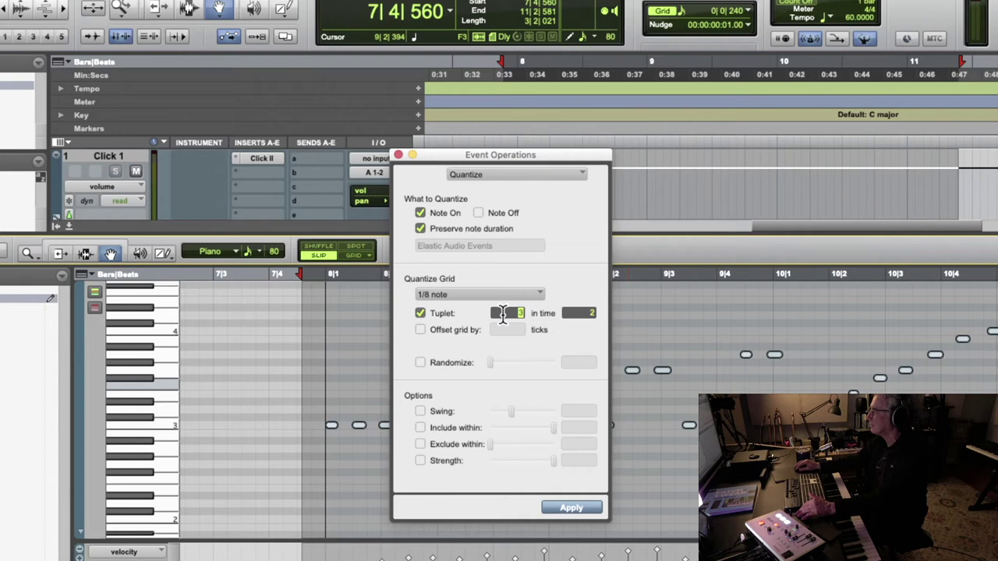
type("5")
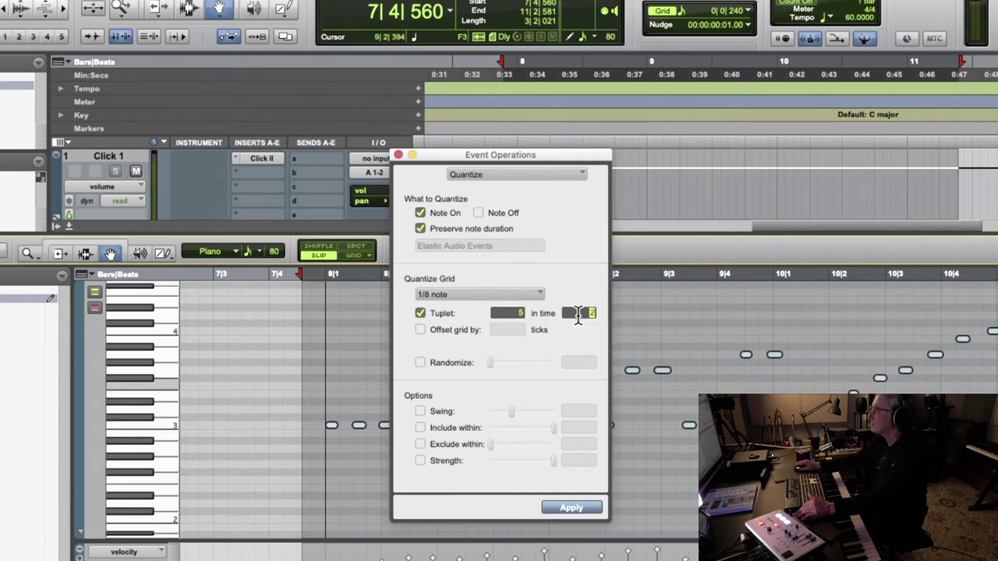
left_click(418, 312)
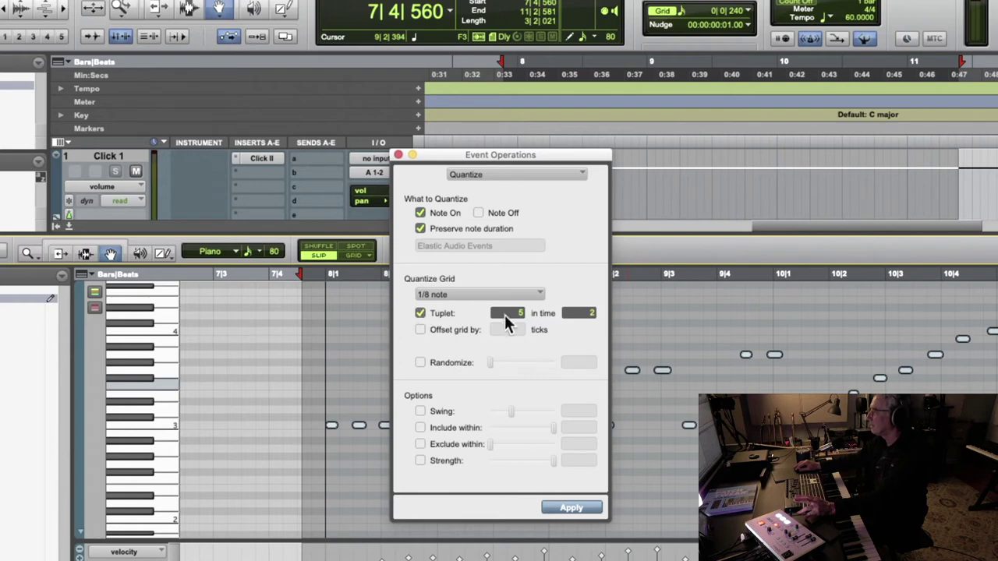
type("4")
left_click(419, 311)
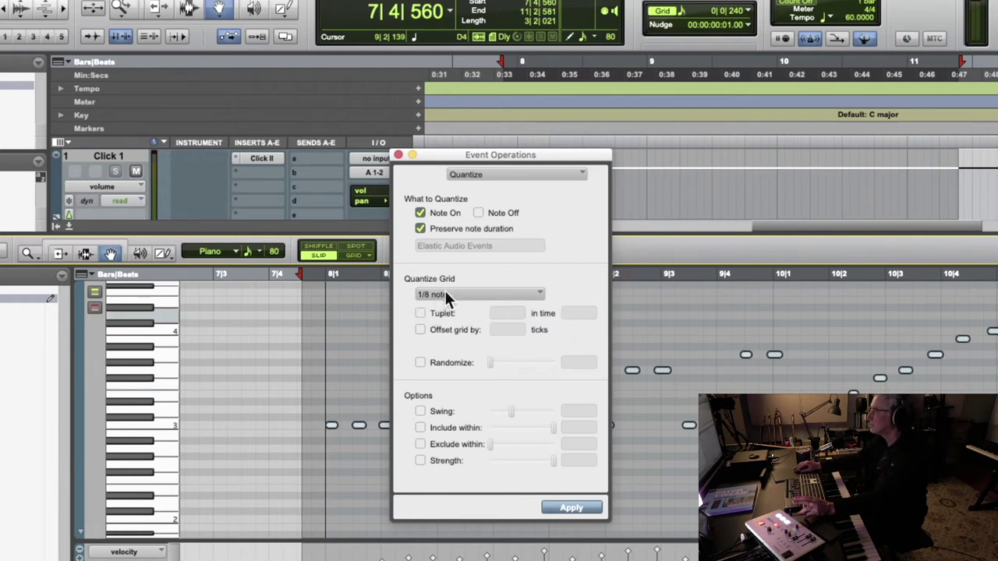
Step: Quantize the note starts of the selected melody to the 1/8 note grid with note durations preserved
left_click_drag(533, 155, 211, 135)
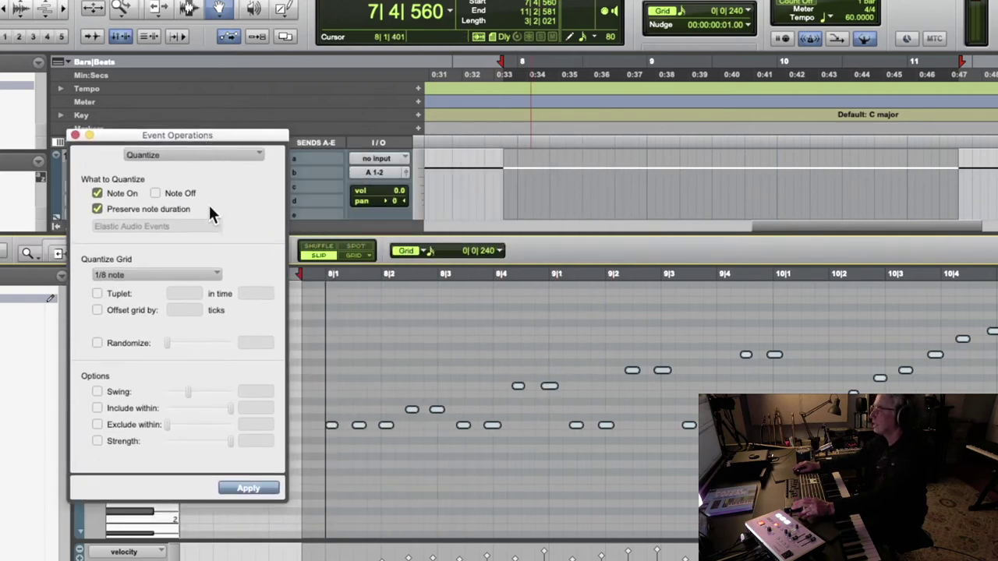
key("super+bracketright")
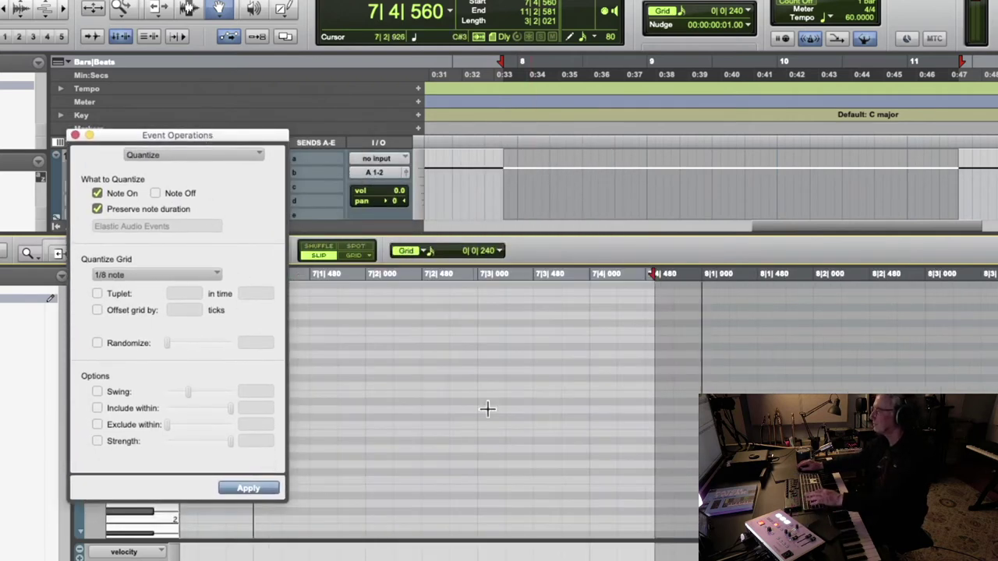
scroll(521, 353, "right", 10)
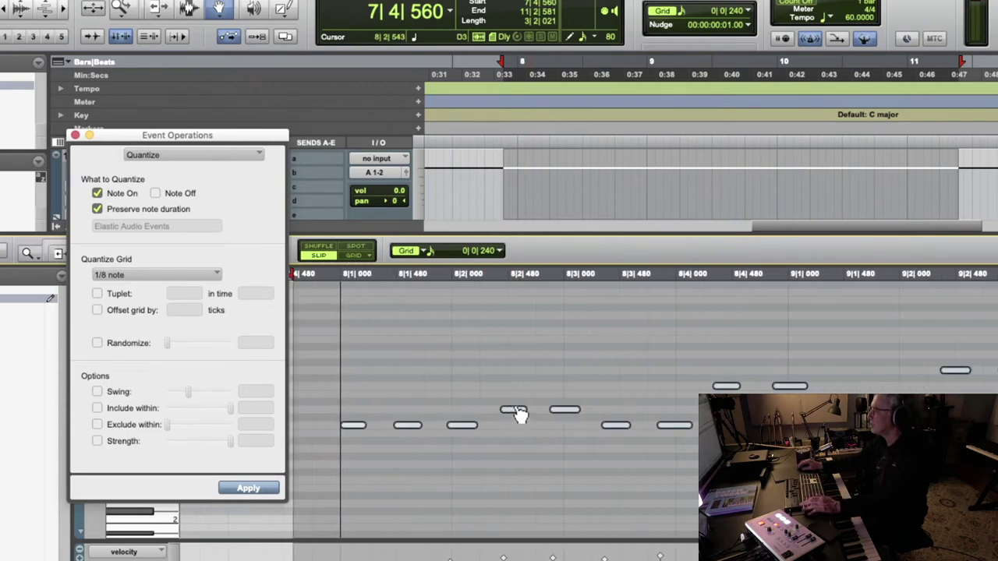
left_click(263, 488)
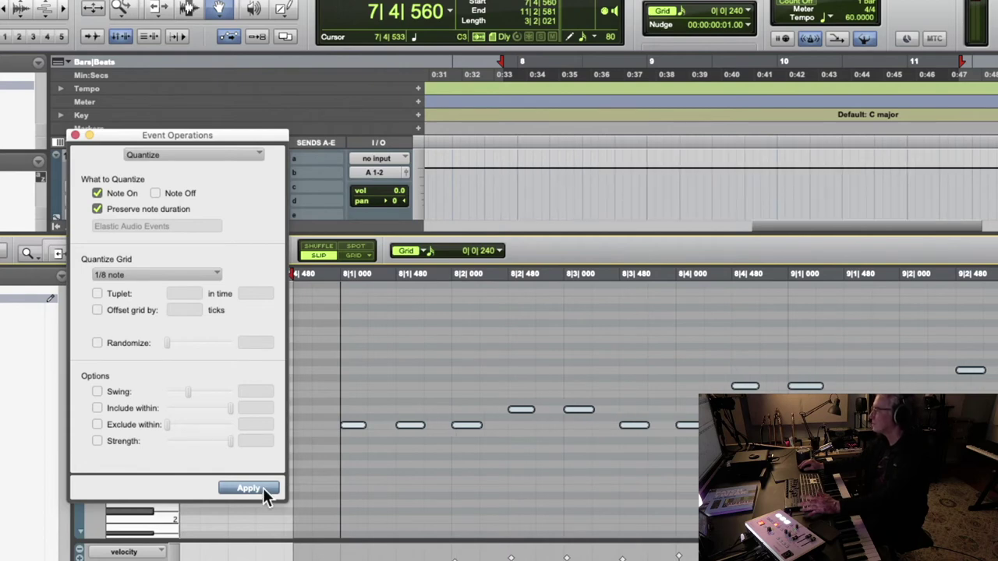
Step: Play the quantized melody from just before bar 8 through bar 10 to check its timing
key("space")
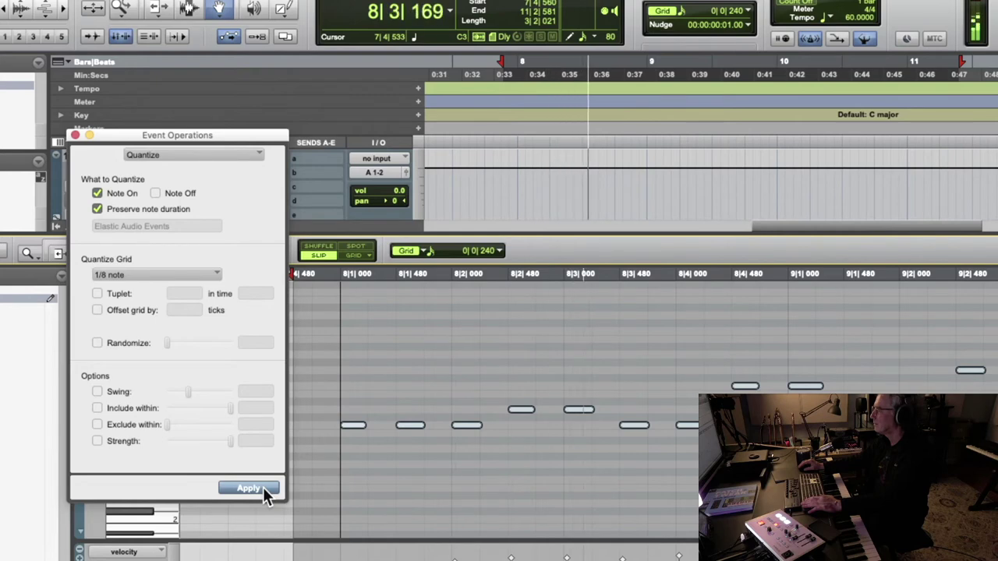
key("super+bracketleft")
key("super+bracketleft")
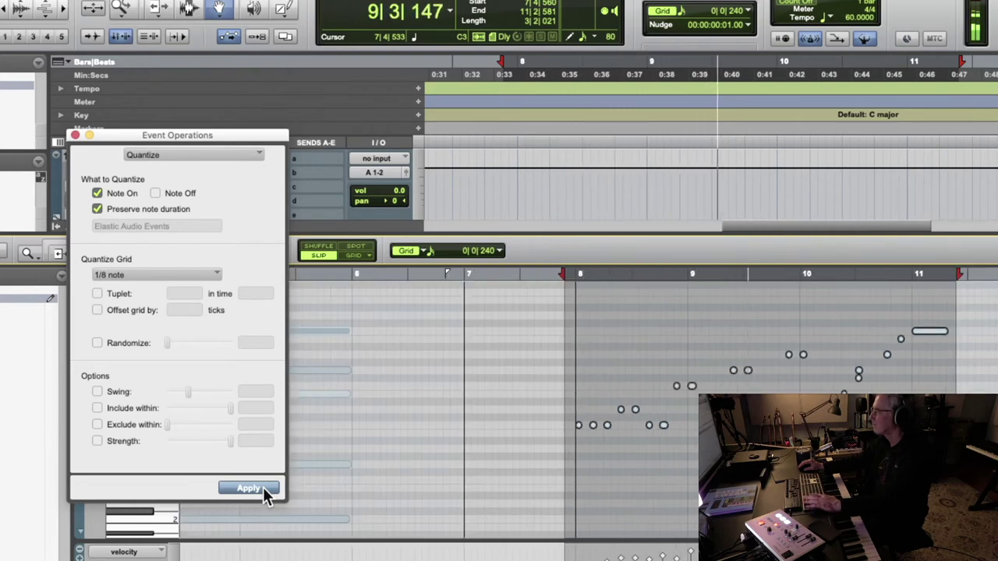
key("super+bracketright")
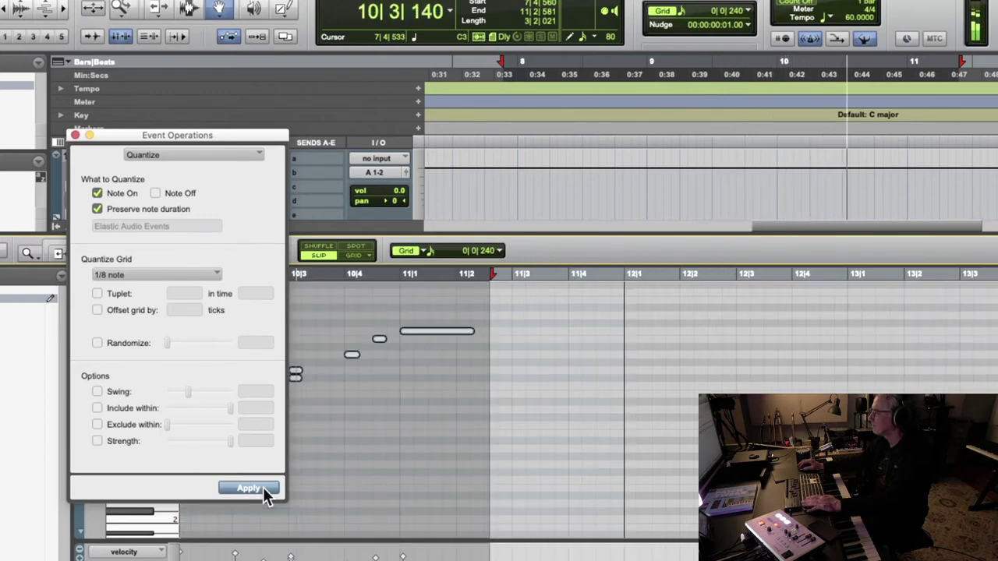
key("space")
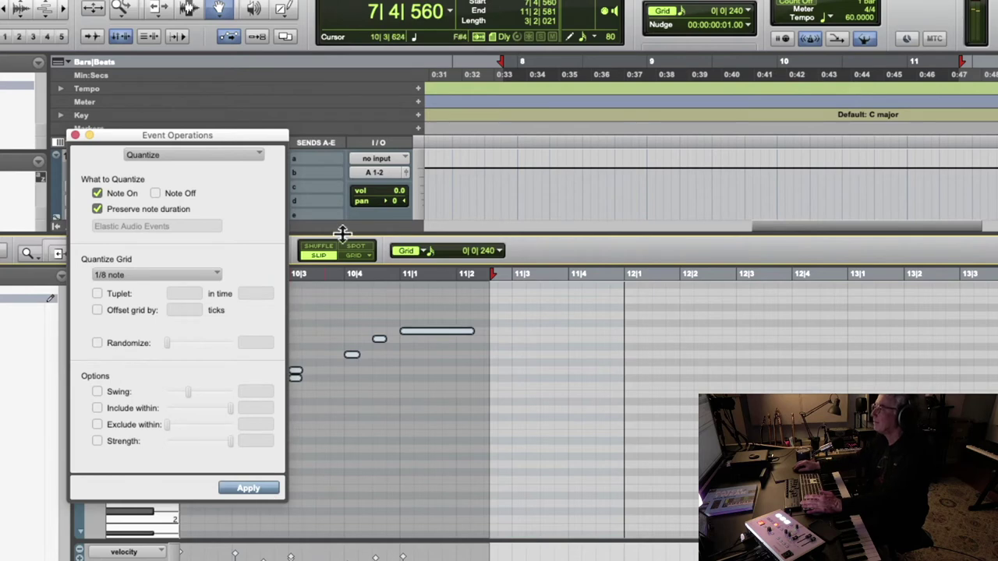
Step: Undo and redo the quantize to compare the note positions around bar 10 beat 3
left_click_drag(227, 135, 629, 258)
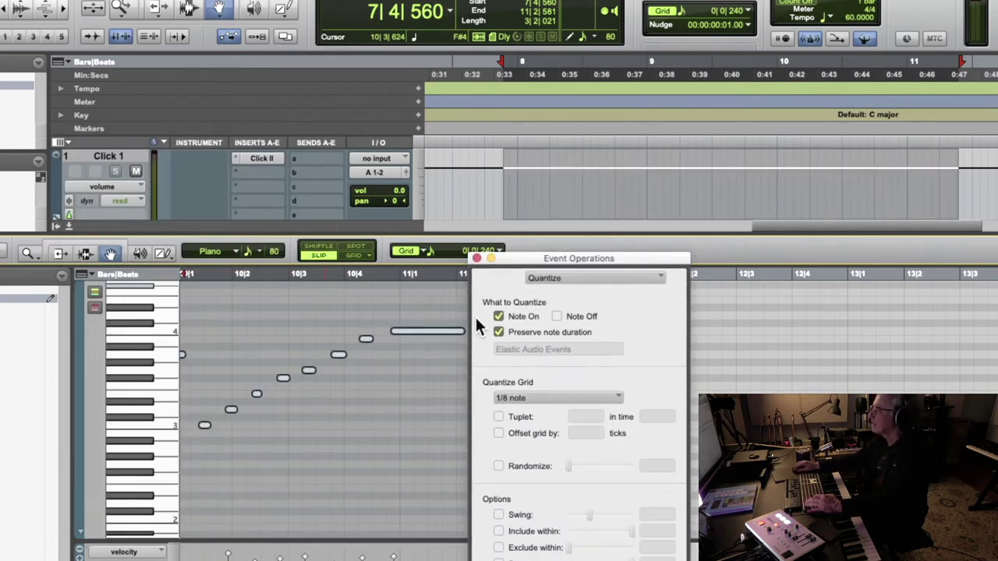
left_click_drag(514, 259, 670, 145)
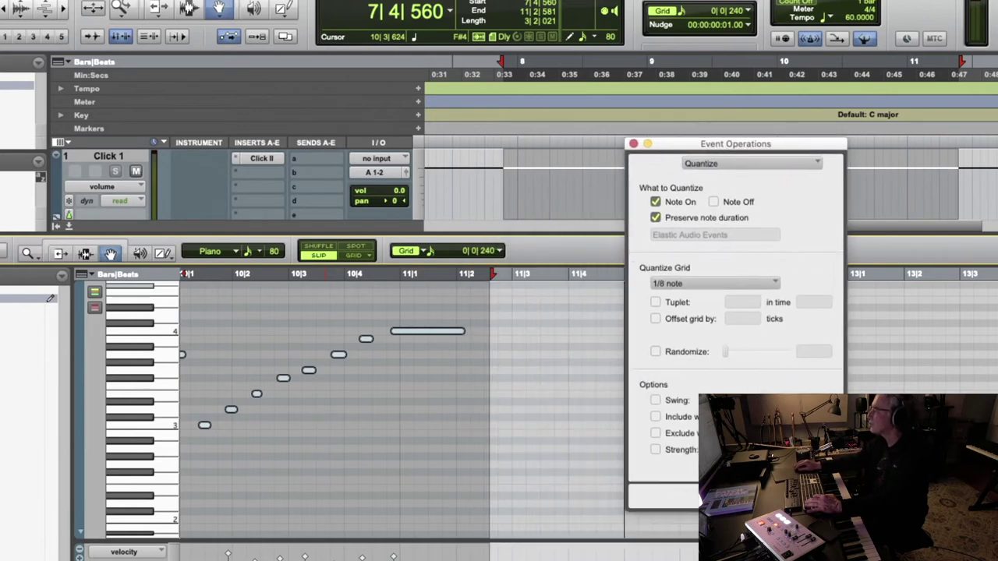
key("super+z")
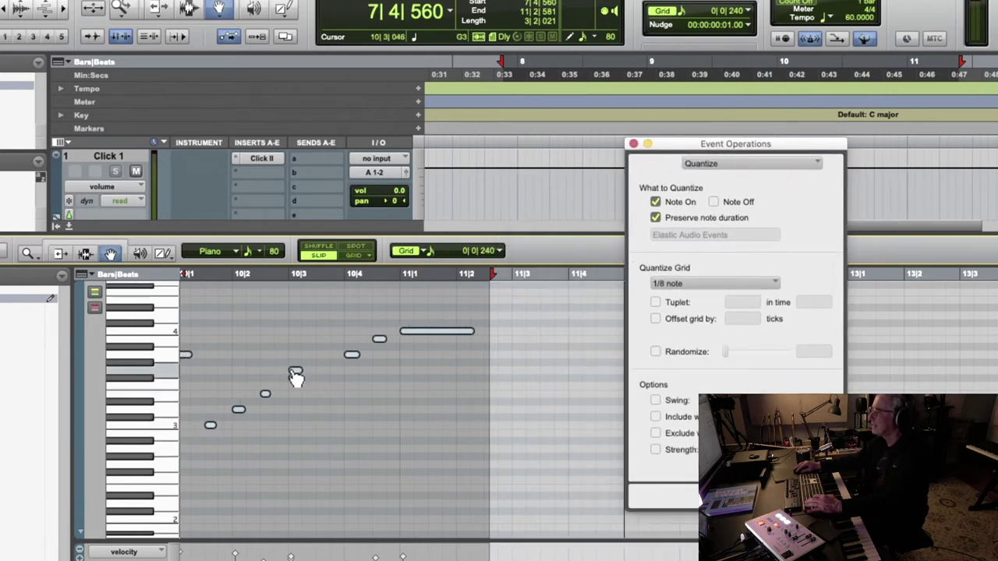
Step: Try moving the overlapping G3 note at bar 10 beat 3 to about 10|3|471, and undo both the move and the quantize
left_click(294, 372)
left_click(324, 372)
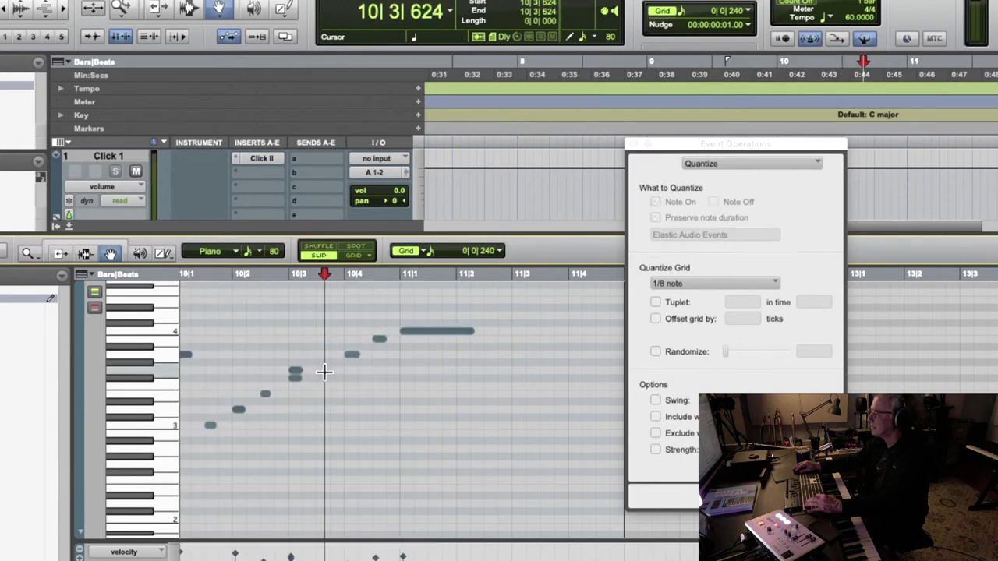
left_click_drag(297, 376, 323, 377)
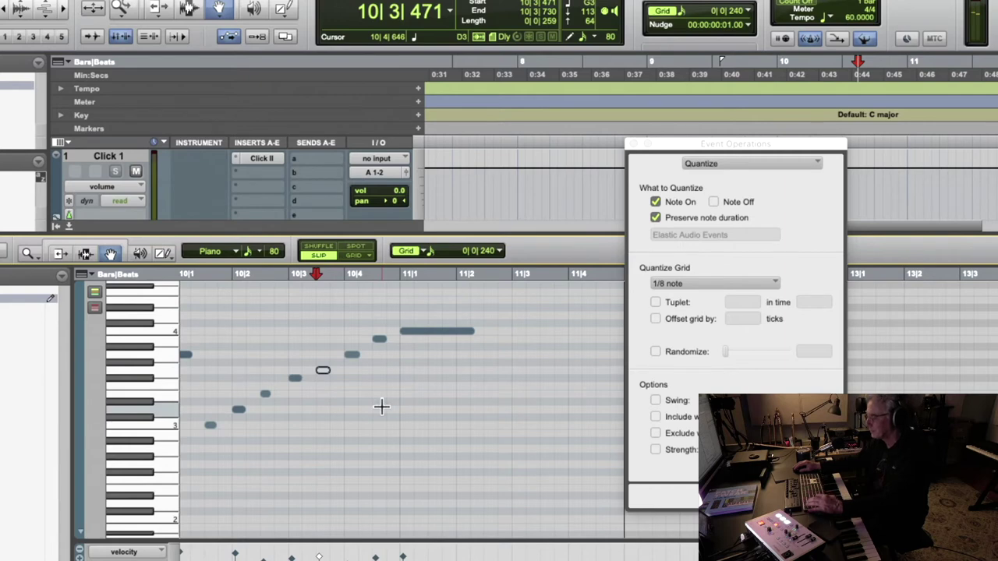
key("super+z")
key("super+z")
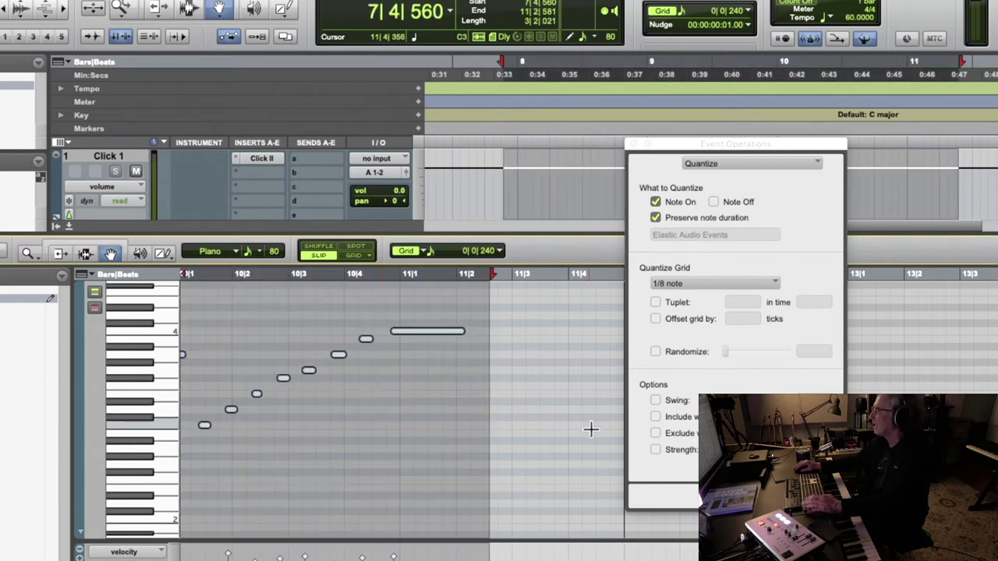
Step: Enable the quantize Strength option at 85% and place the window clear of the bar 10 notes
left_click(655, 450)
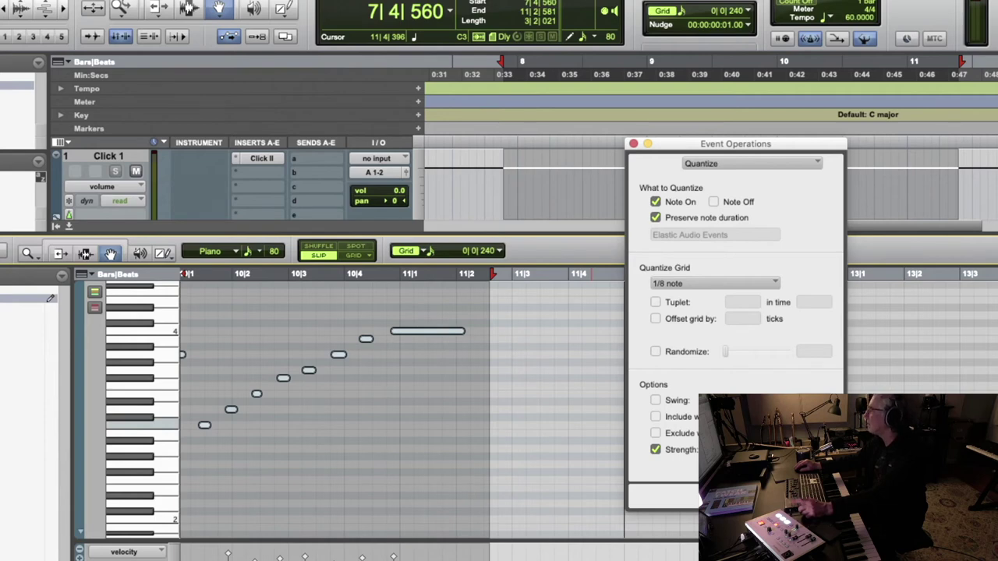
left_click_drag(770, 145, 421, 127)
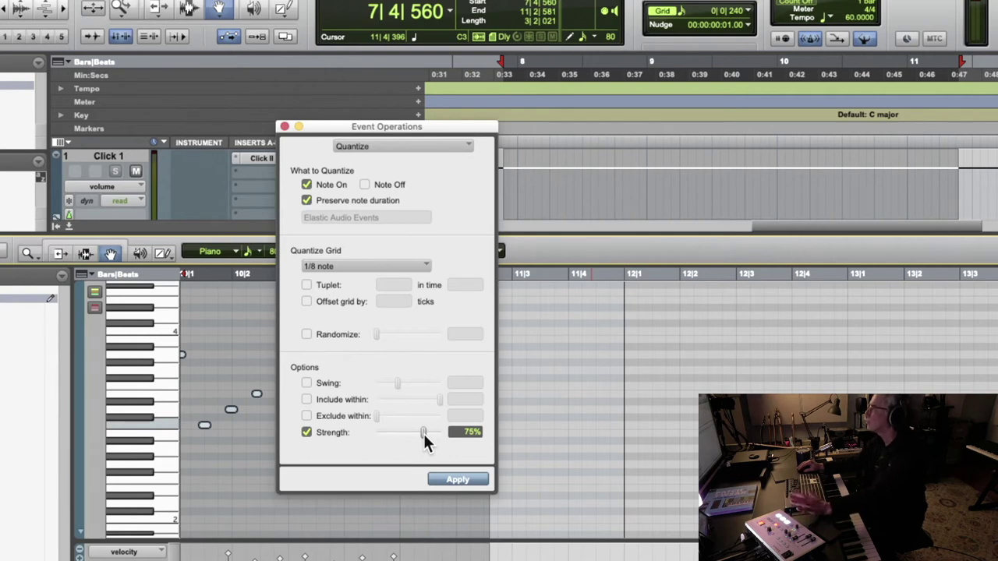
left_click_drag(423, 434, 429, 435)
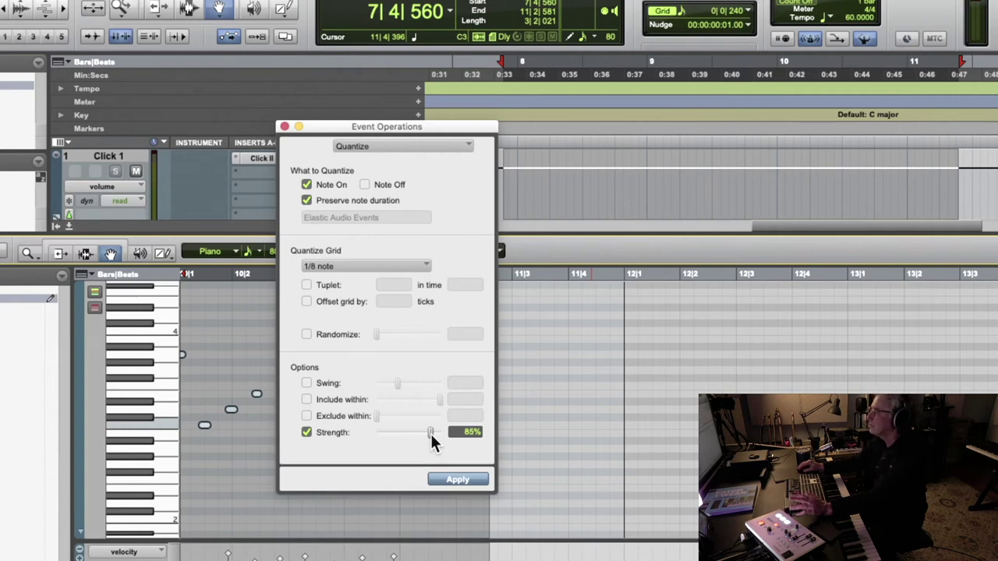
left_click_drag(403, 133, 630, 138)
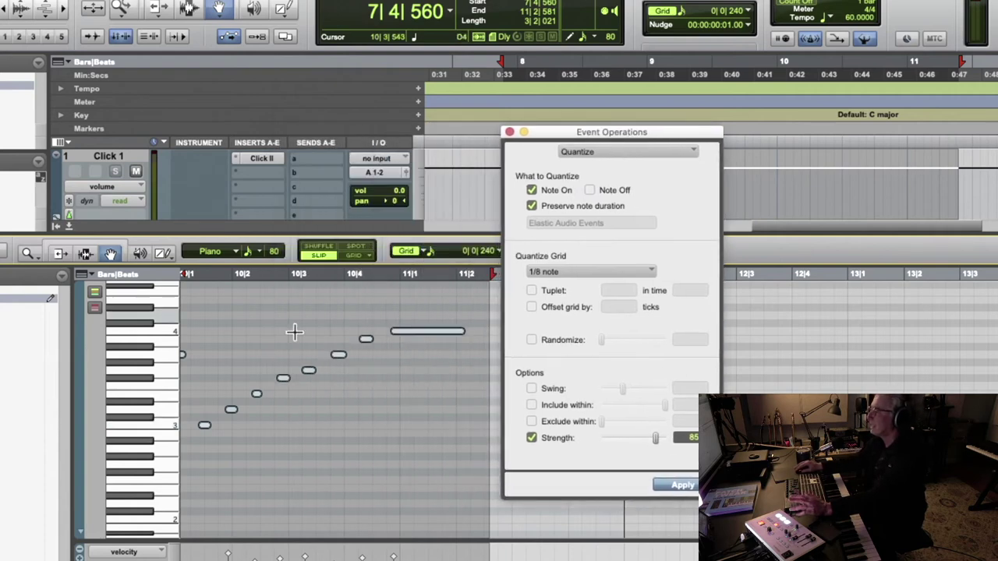
Step: Try quantizing the selected melody notes to 1/8 notes at 85% strength, and place the quantize window clear of the notes
key("super+bracketright")
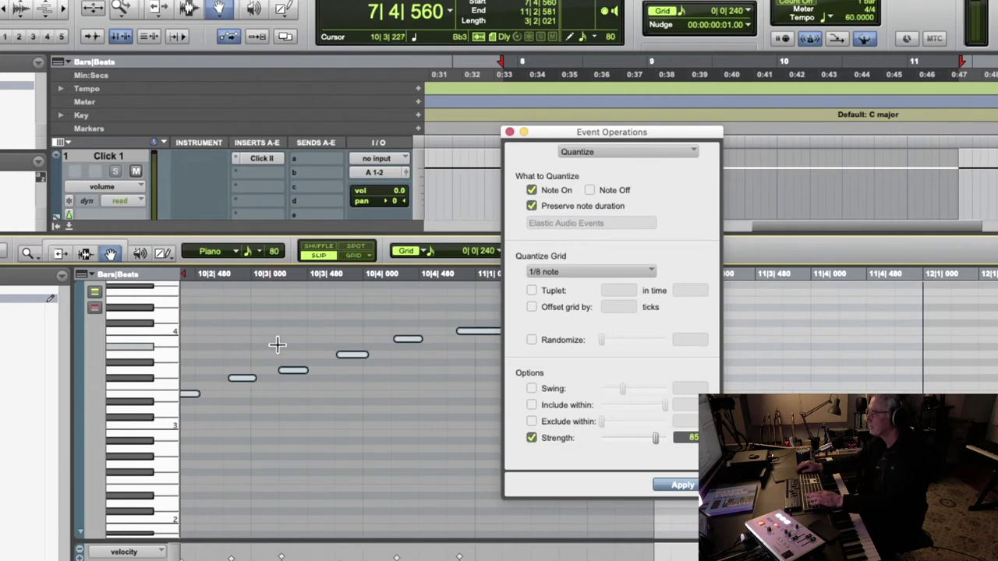
key("super+bracketright")
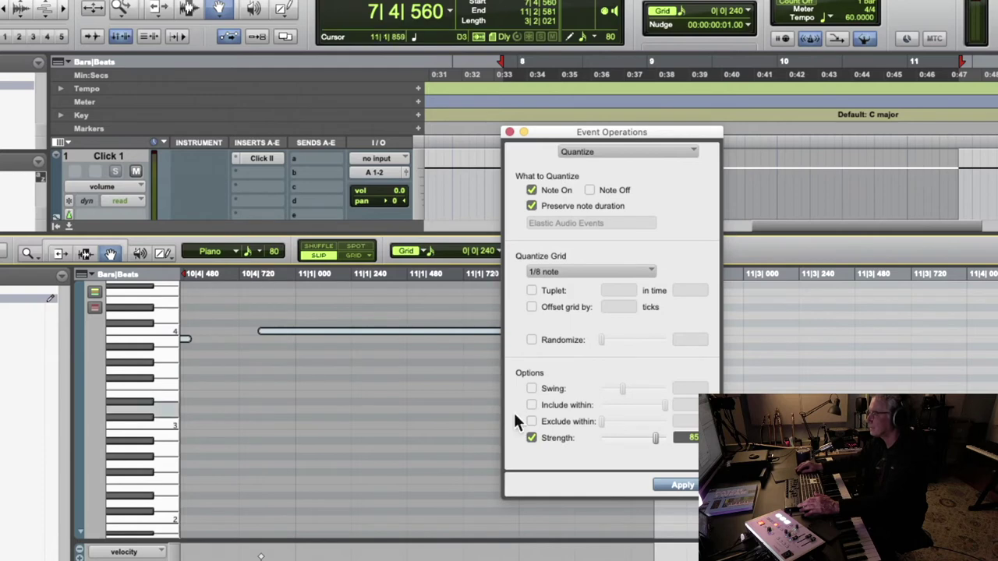
left_click(680, 485)
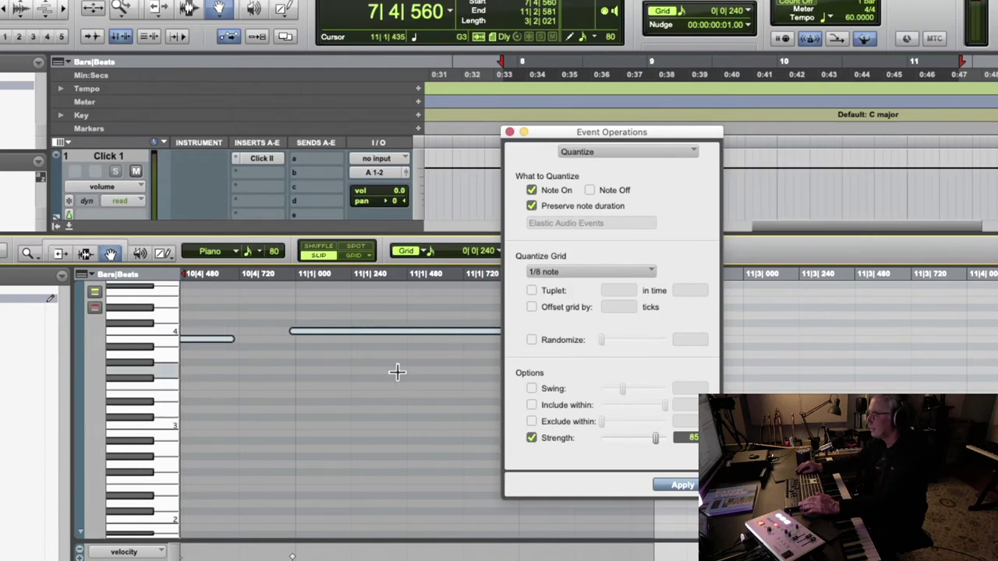
key("super+bracketright")
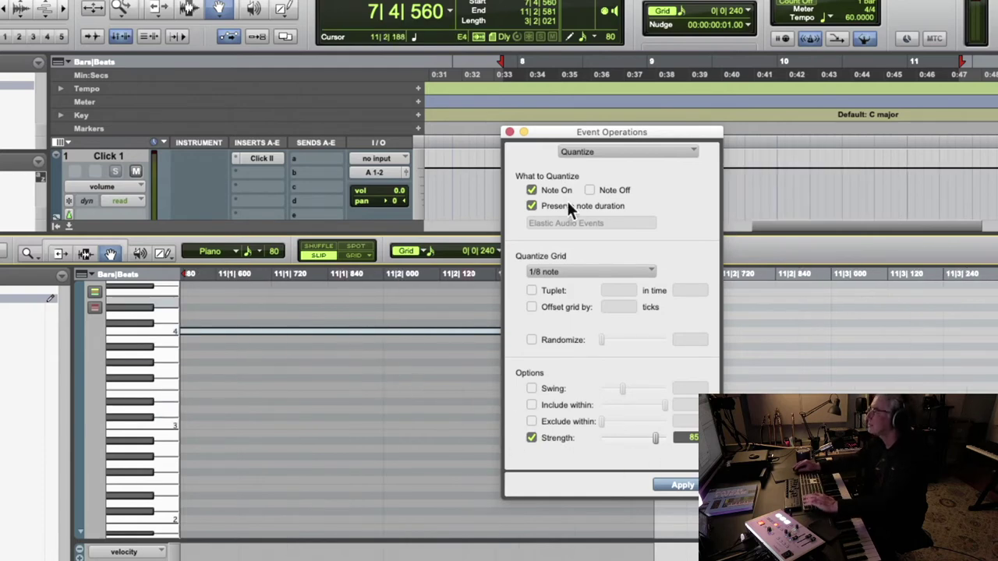
left_click_drag(569, 132, 813, 204)
scroll(347, 386, "left", 5)
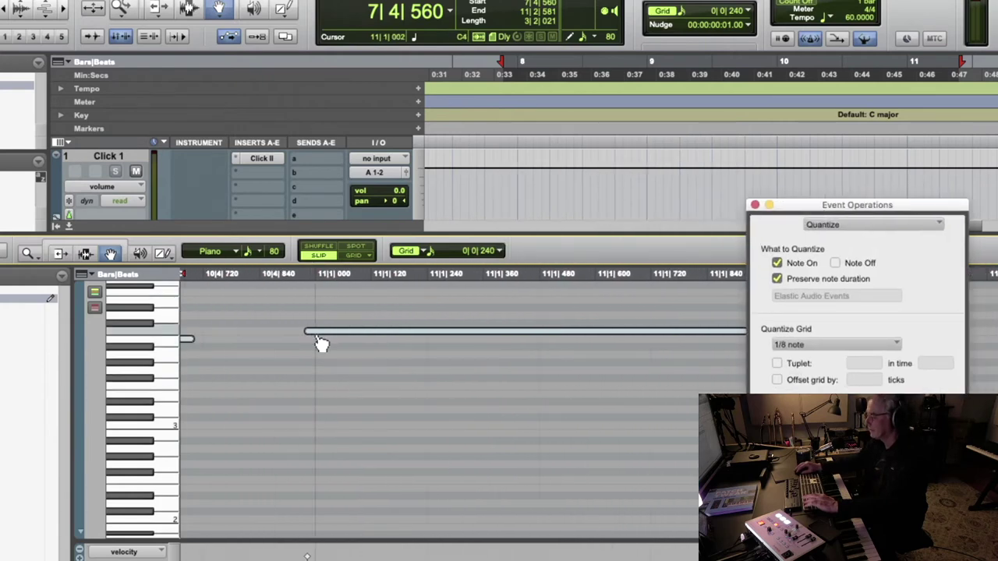
Step: Try moving the overlapping G3 note at bar 10 beat 3 later to about 10|3|452
key("super+bracketleft")
key("super+bracketleft")
key("super+bracketleft")
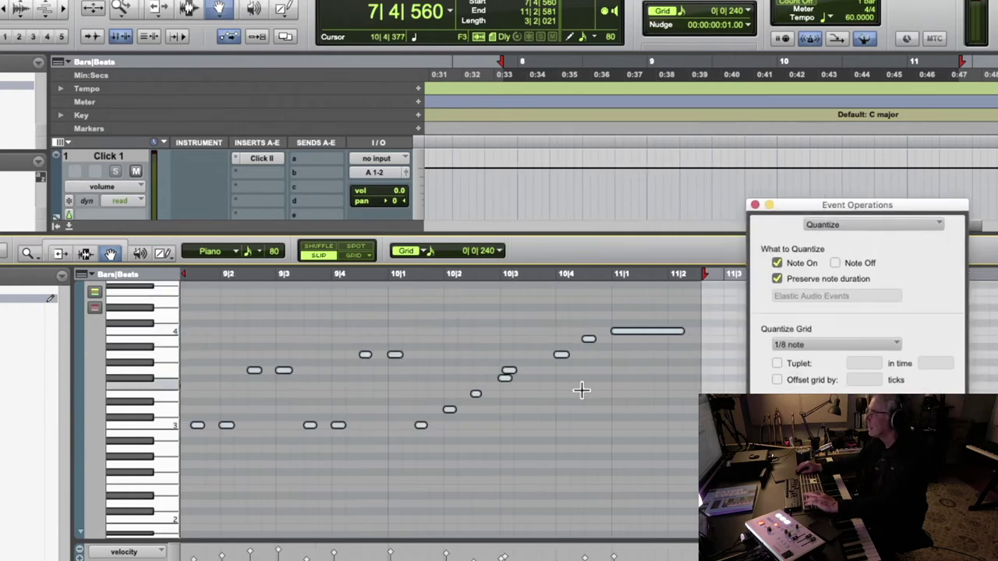
left_click(530, 359)
mouse_move(514, 374)
left_mouse_down()
mouse_move(538, 380)
mouse_move(518, 374)
left_mouse_up()
key("super+bracketleft")
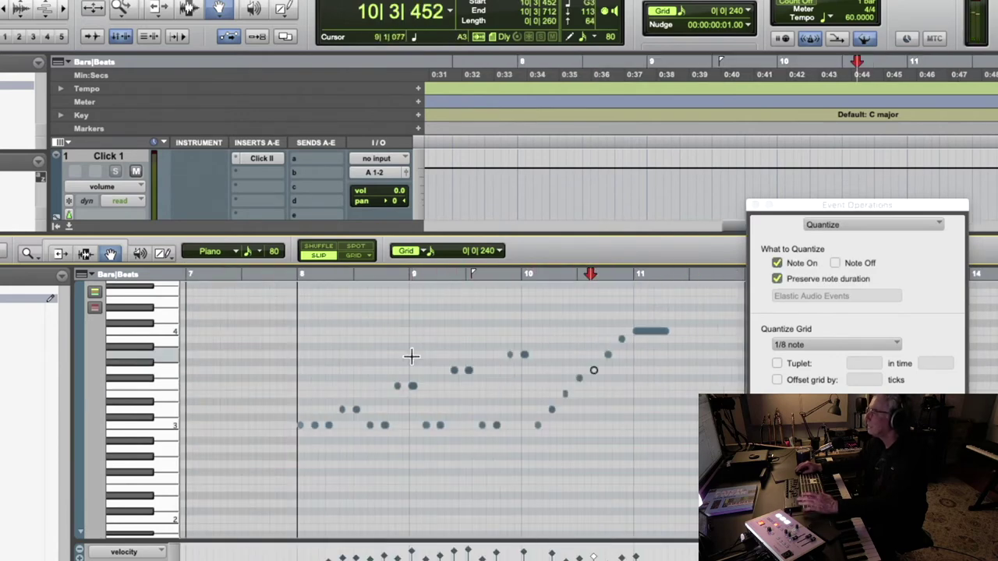
Step: Play the melody from just before bar 8 through bar 8 beat 2, and close the quantize window
left_click(296, 275)
key("space")
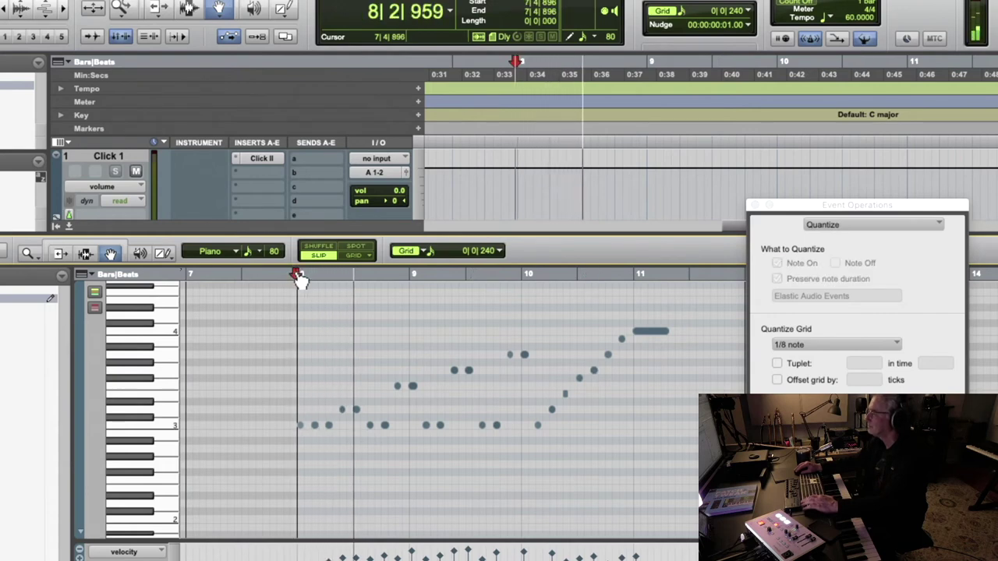
key("space")
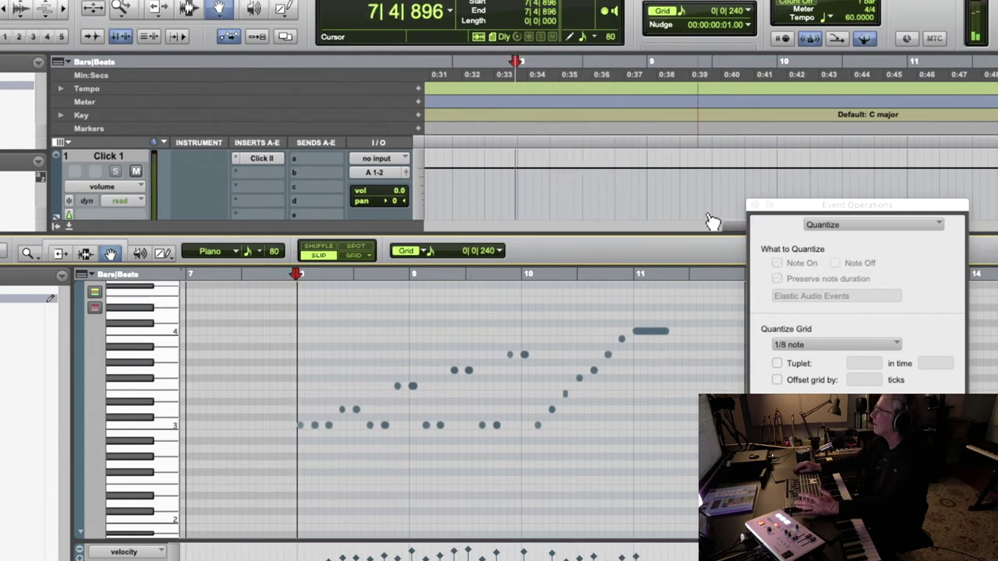
left_click_drag(786, 204, 380, 163)
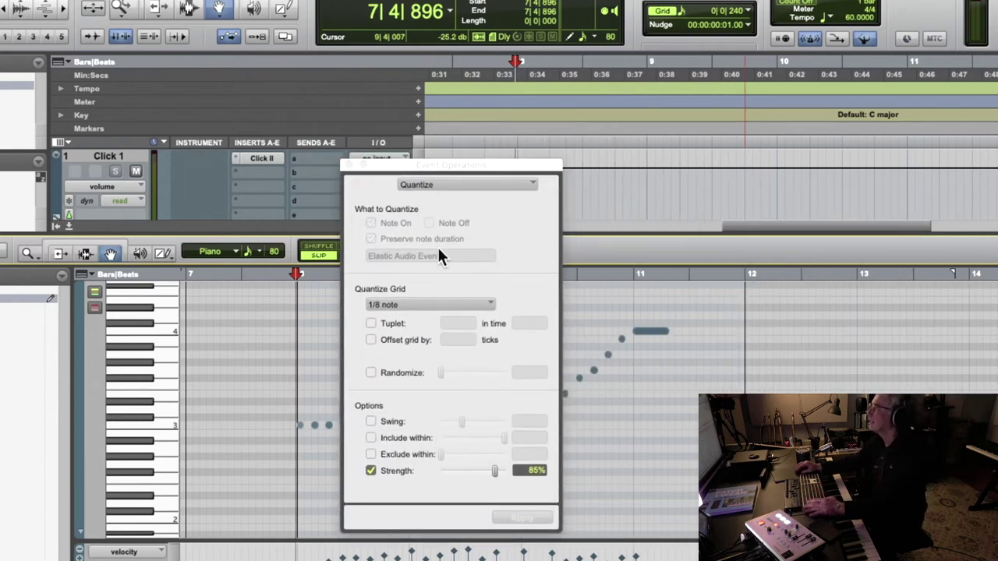
left_click(349, 164)
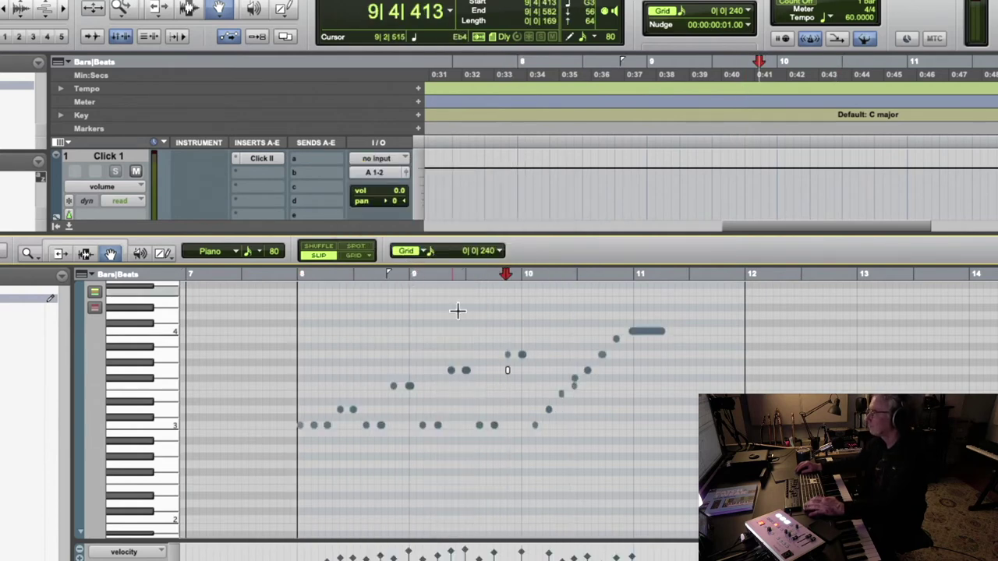
Step: Delete the stray G3 note at 9|4|413 and the lower stray note just before bar 10 beat 3
left_click_drag(495, 369, 515, 368)
left_click(510, 369, "alt")
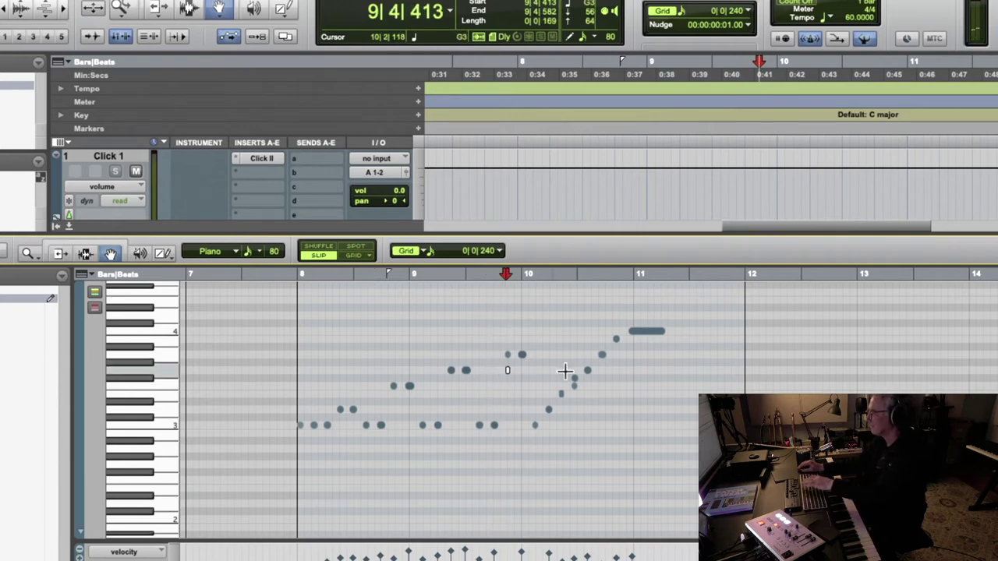
left_click(569, 386)
left_click(573, 380)
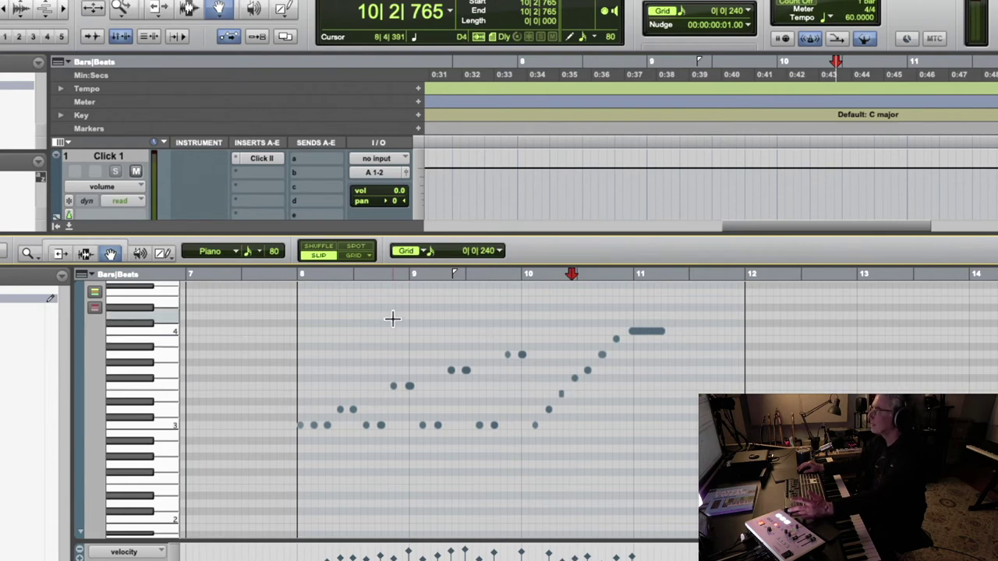
Step: Select all the melody notes and reopen the Quantize operation for them
key("Return")
key("space")
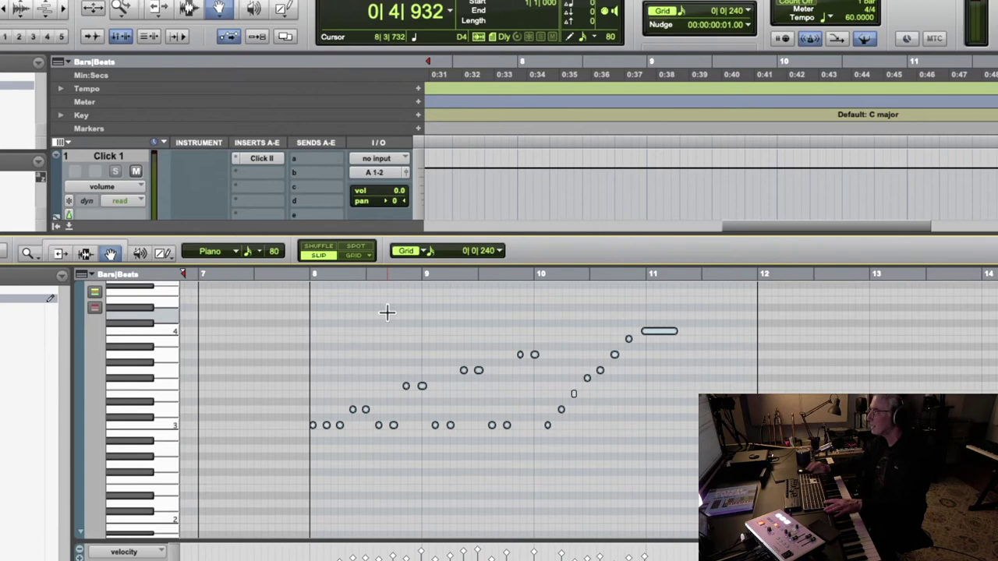
key("alt+0")
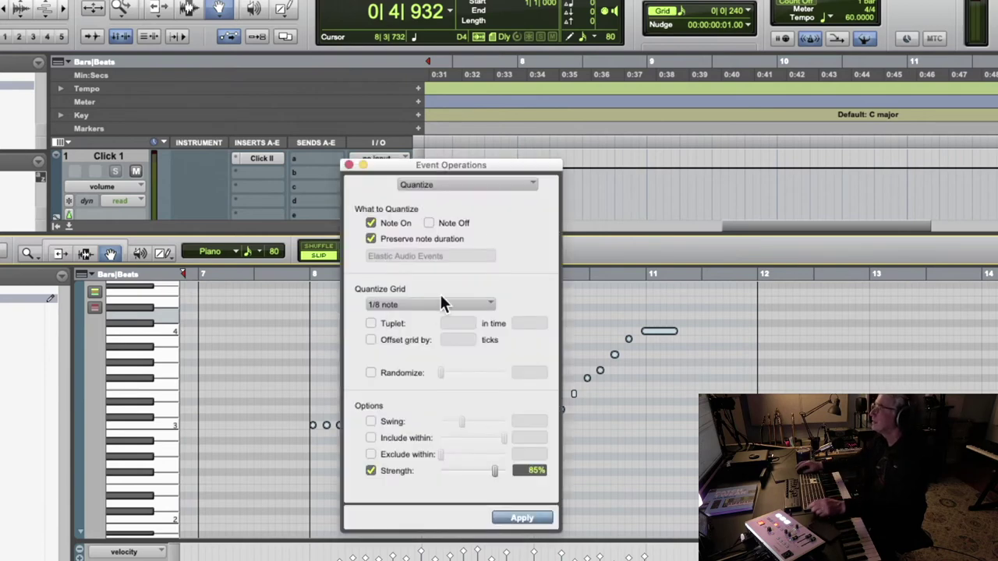
left_click_drag(485, 162, 471, 131)
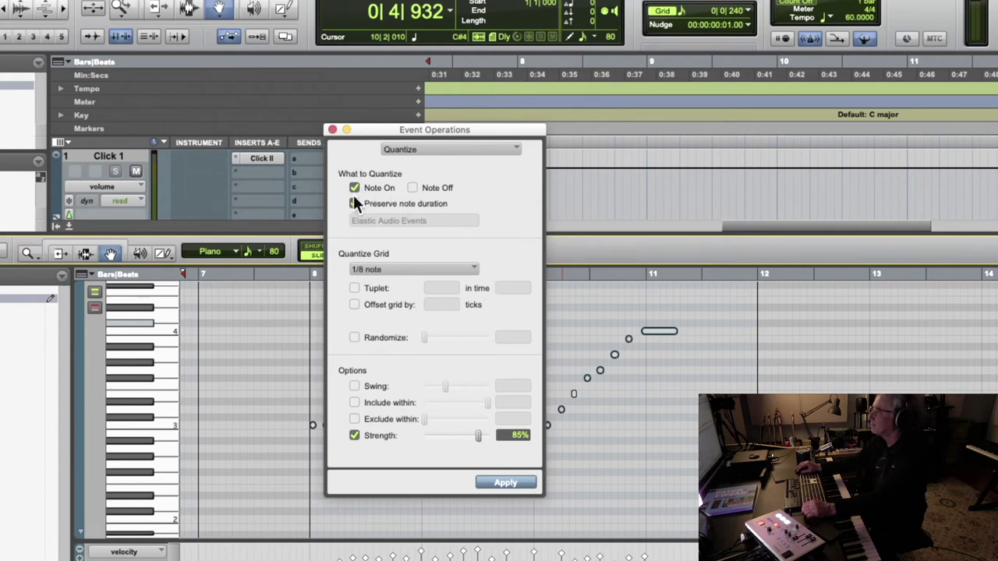
Step: Try the triplet and dotted modifiers on the 1/8 note quantize grid, switching each one back off
left_click(388, 267)
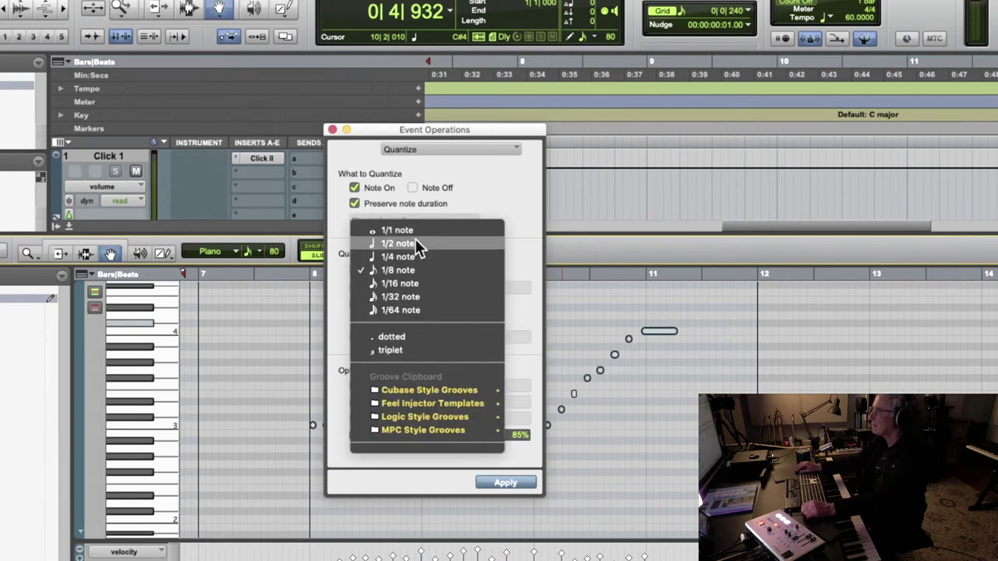
left_click(391, 351)
left_click(399, 268)
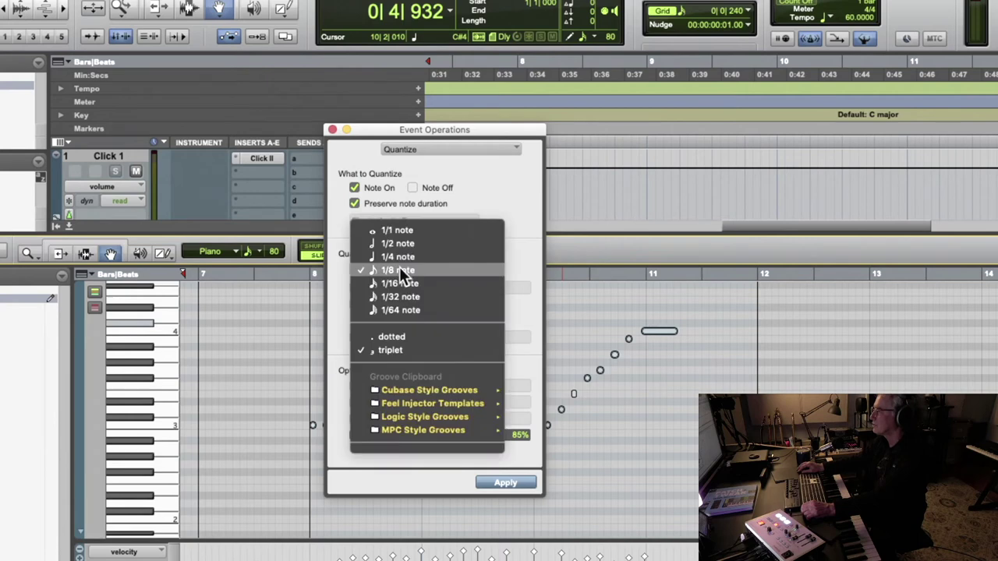
left_click(392, 349)
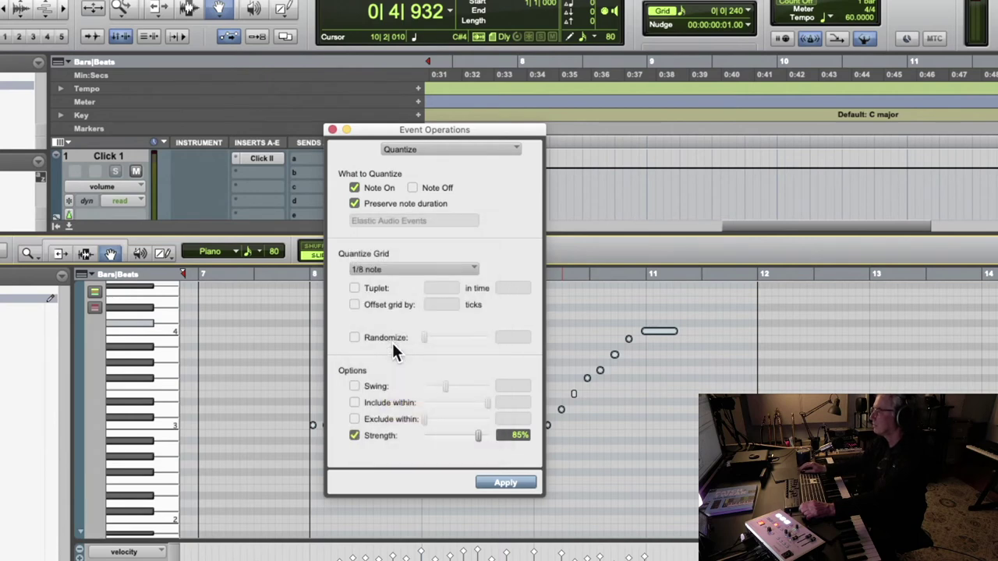
left_click(401, 267)
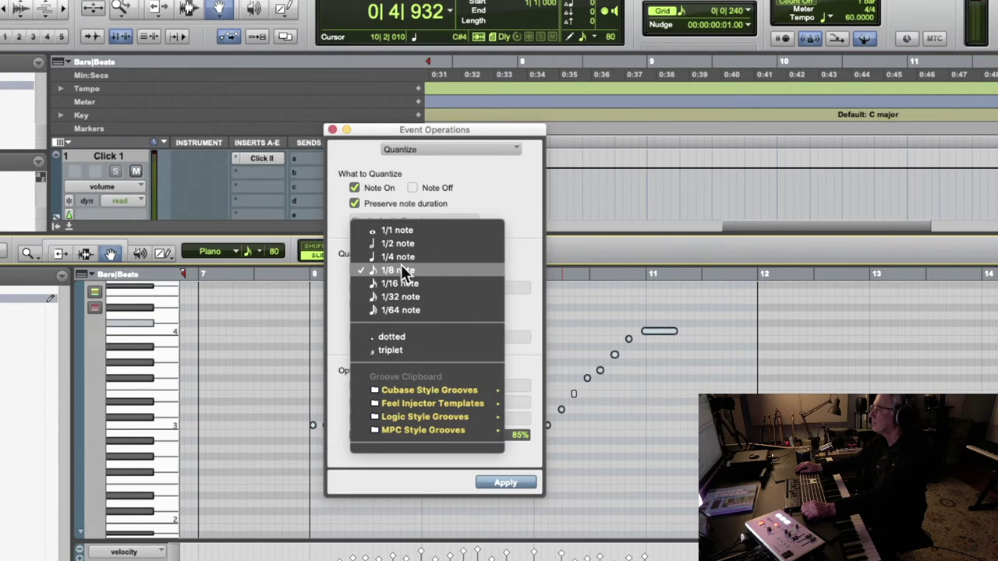
left_click(392, 334)
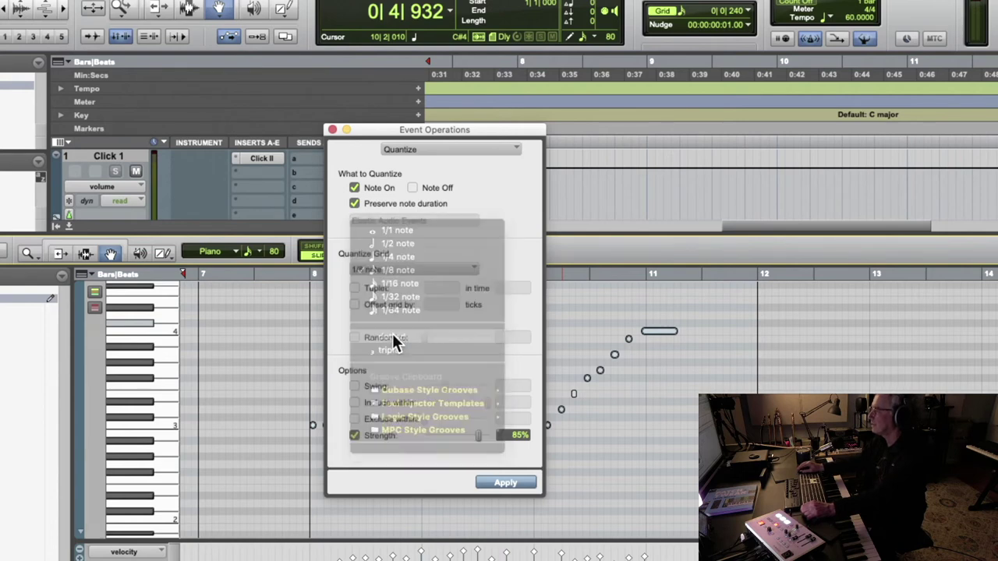
left_click(393, 267)
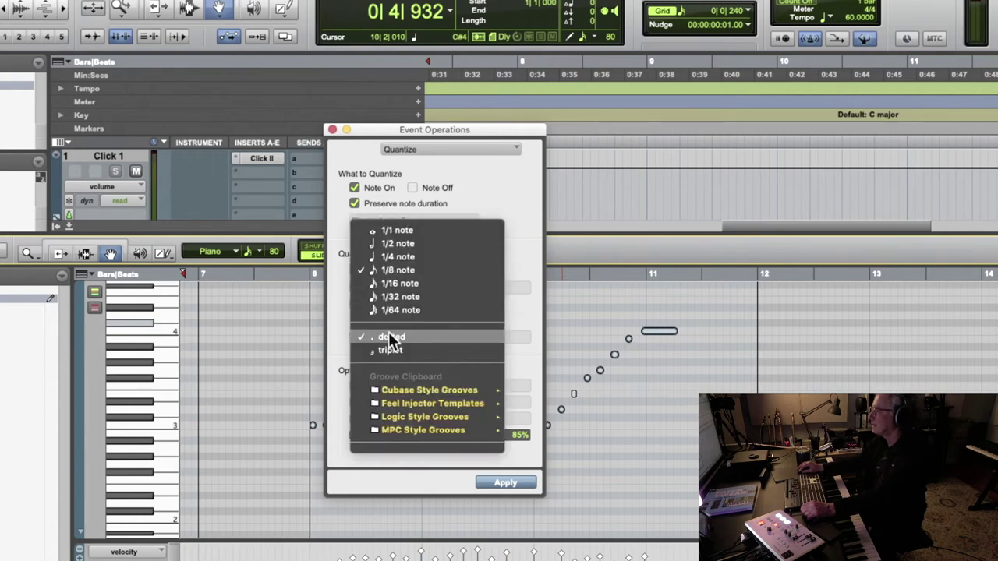
left_click(388, 332)
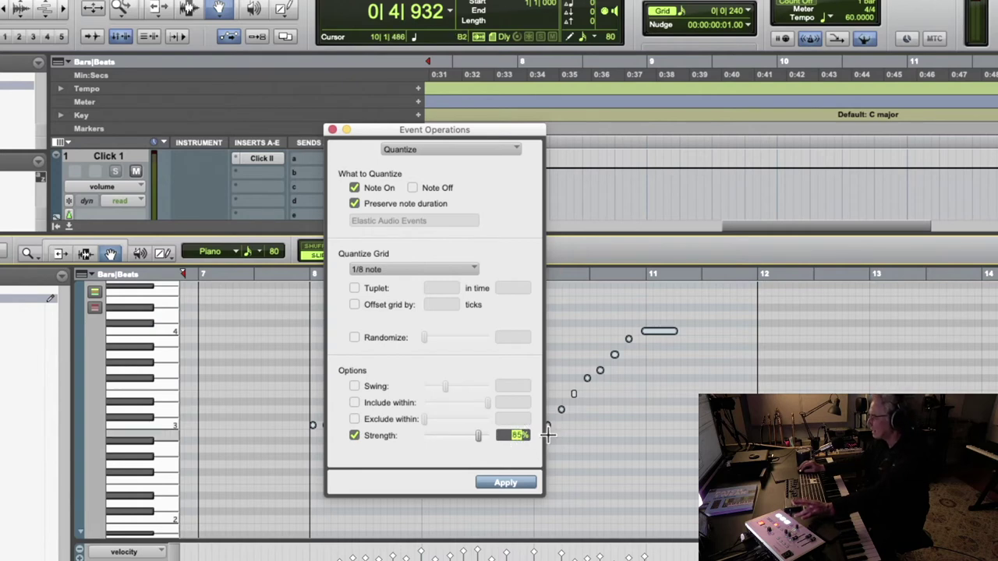
Step: Set the quantize Strength to 90% and apply the 1/8 note quantize to the selected melody notes
scroll(548, 437, "right", 1)
left_click(521, 465)
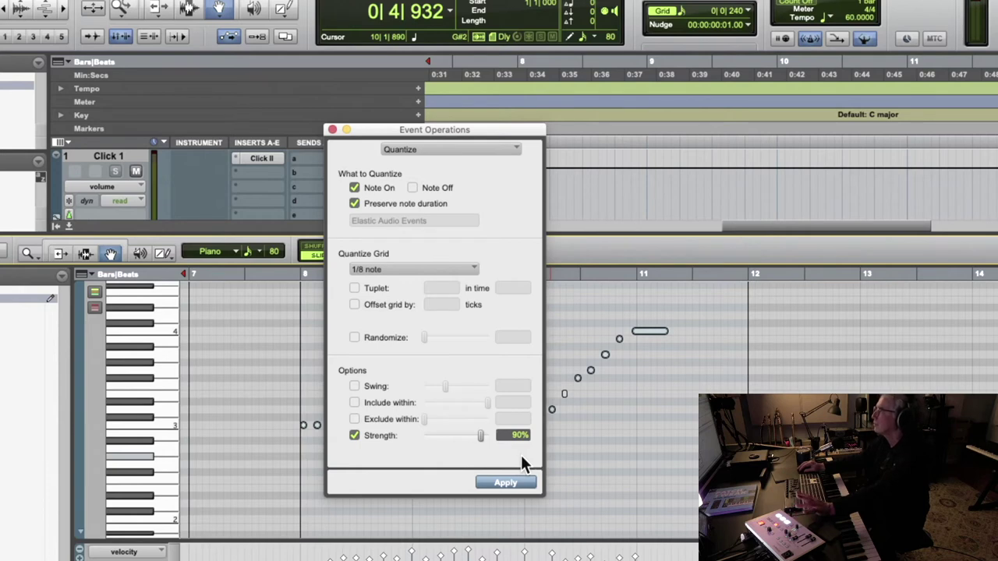
left_click(510, 483)
Step: Move the overlapping G3 note at bar 10 beat 3 later to about 10|3|454, and close the quantize window
left_click(591, 341)
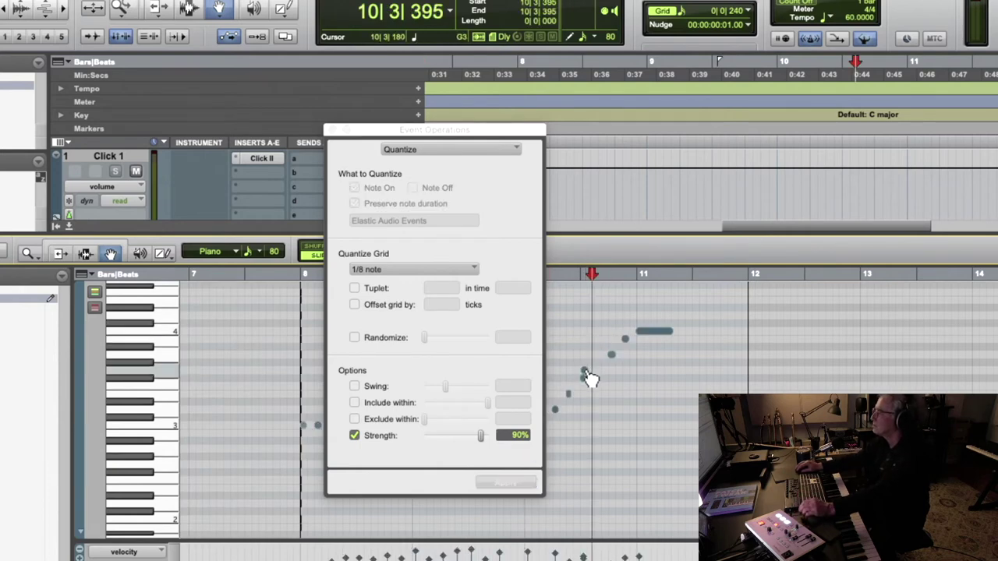
left_click(585, 373)
left_click(598, 372)
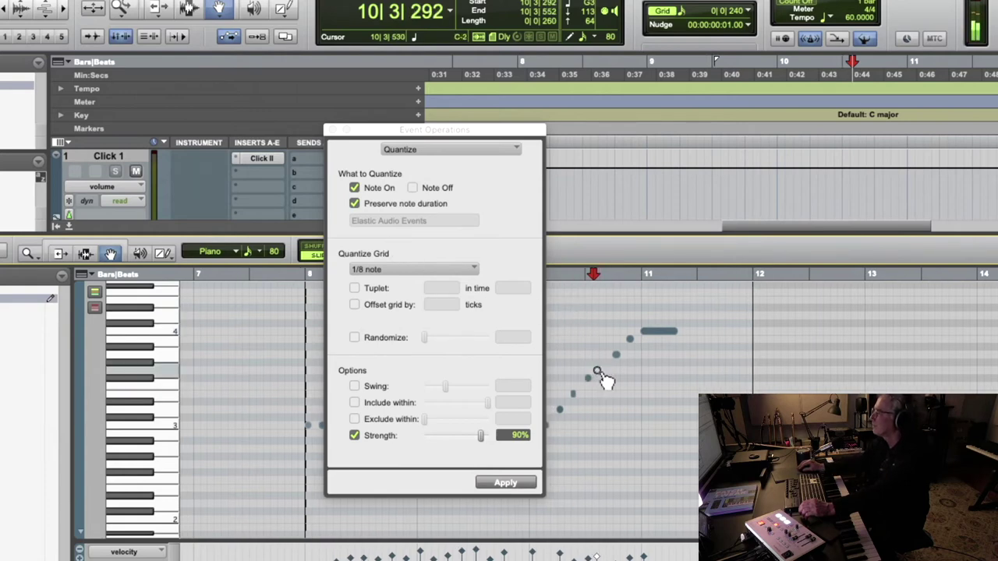
left_click_drag(598, 372, 602, 372)
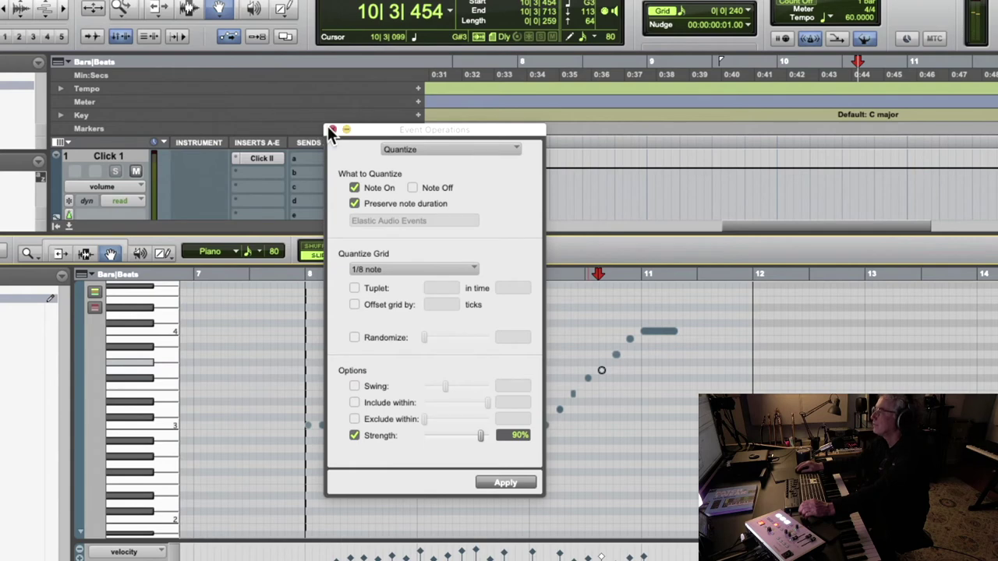
left_click(331, 130)
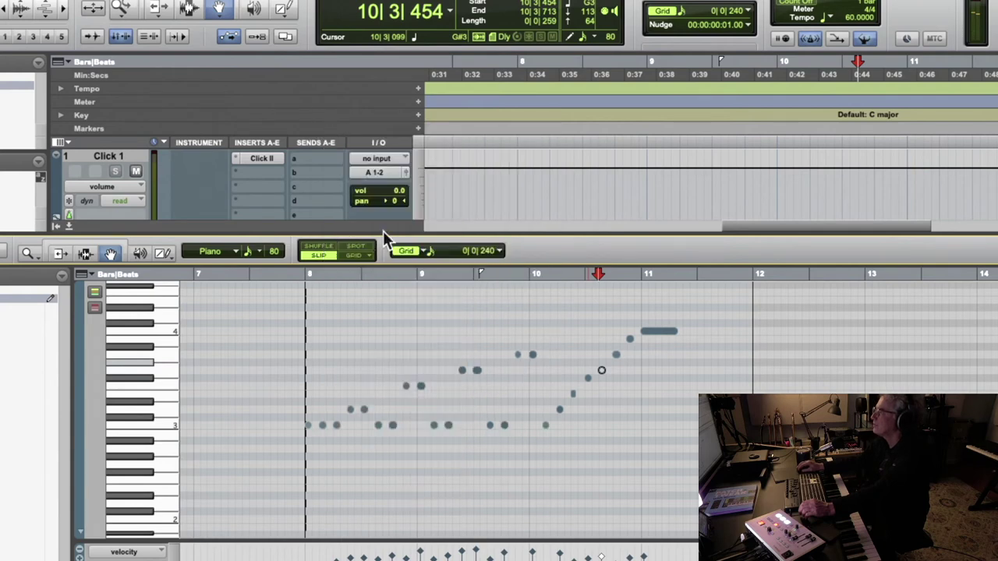
Step: Play the edited melody from just before bar 8 through bar 9 to check its timing
left_click(293, 273)
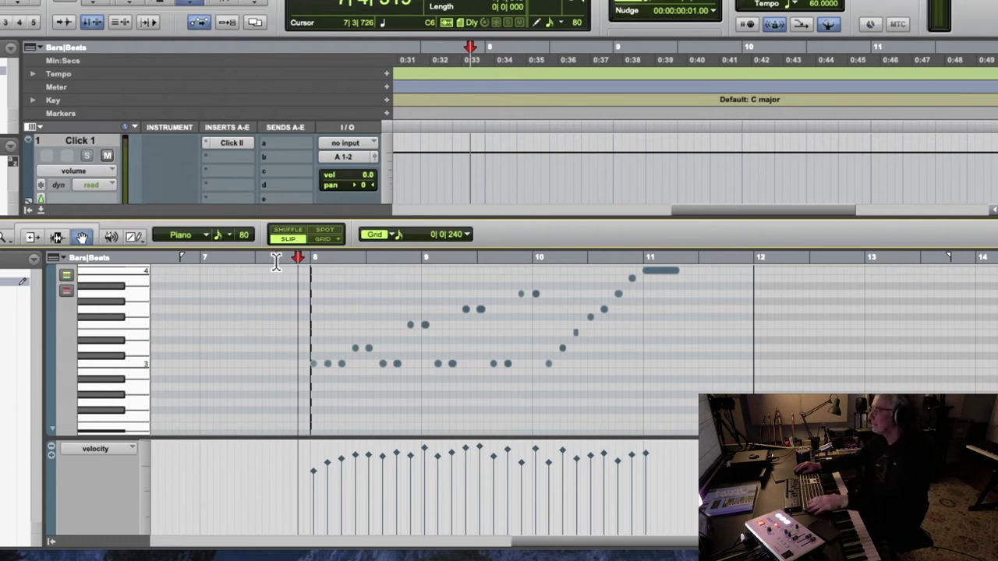
key("space")
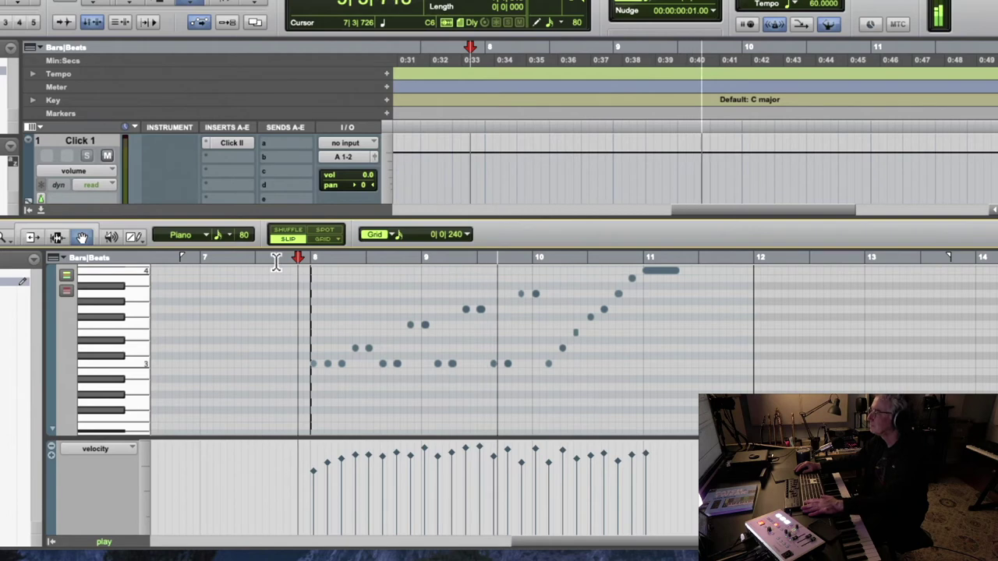
key("space")
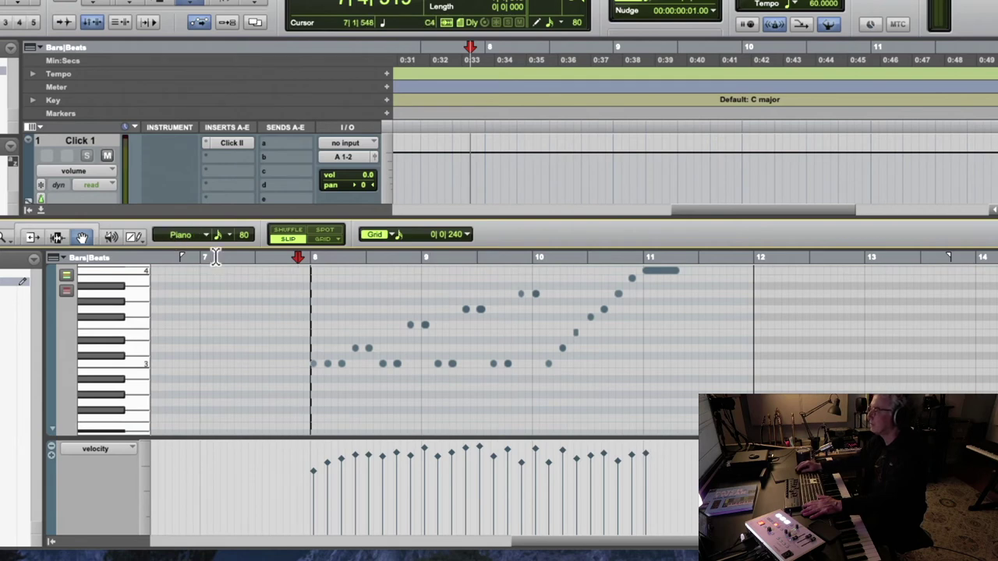
Step: Switch the Pencil tool to the Free Hand shape and back to the Line shape
left_click(132, 237)
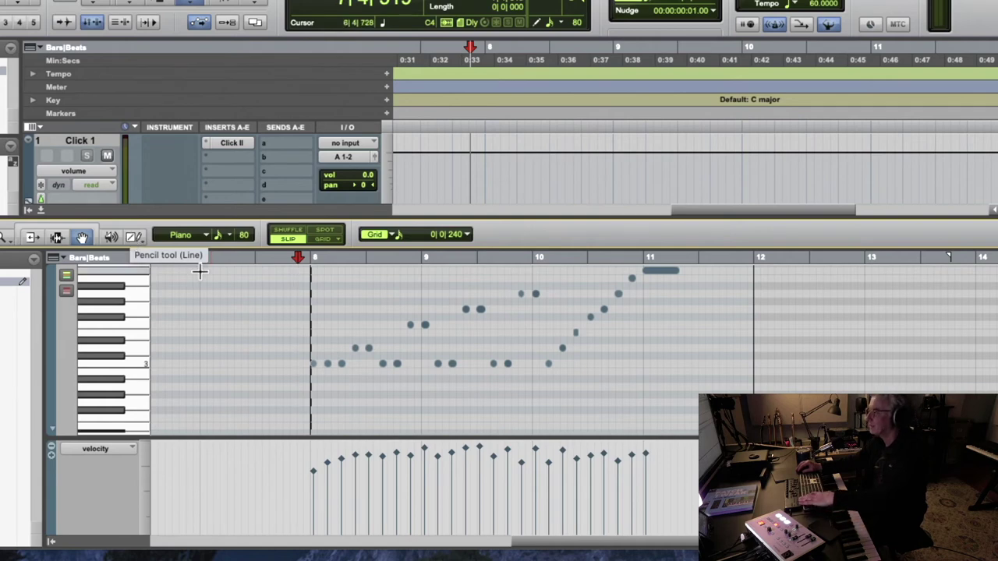
left_click(132, 236)
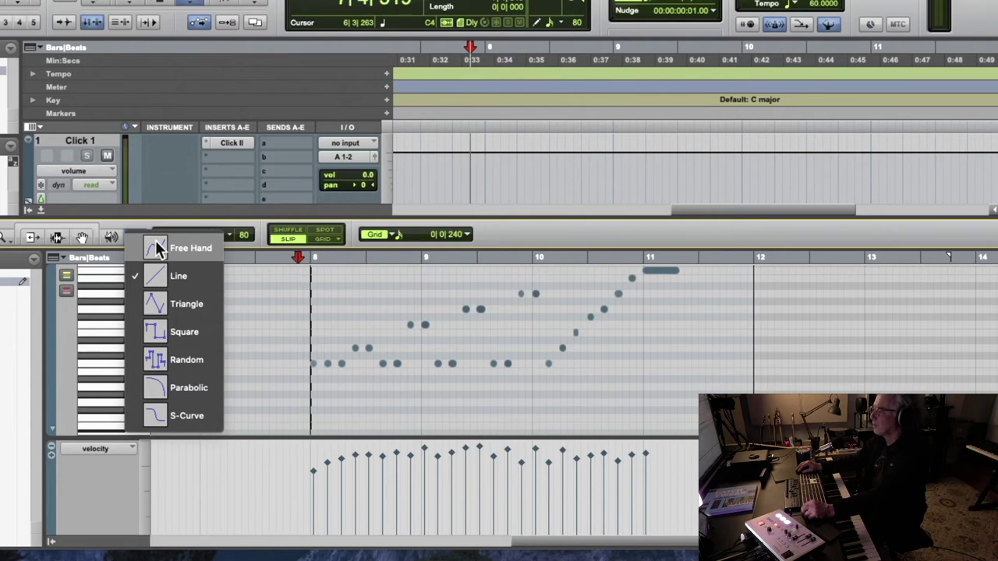
left_click(158, 248)
left_click(129, 231)
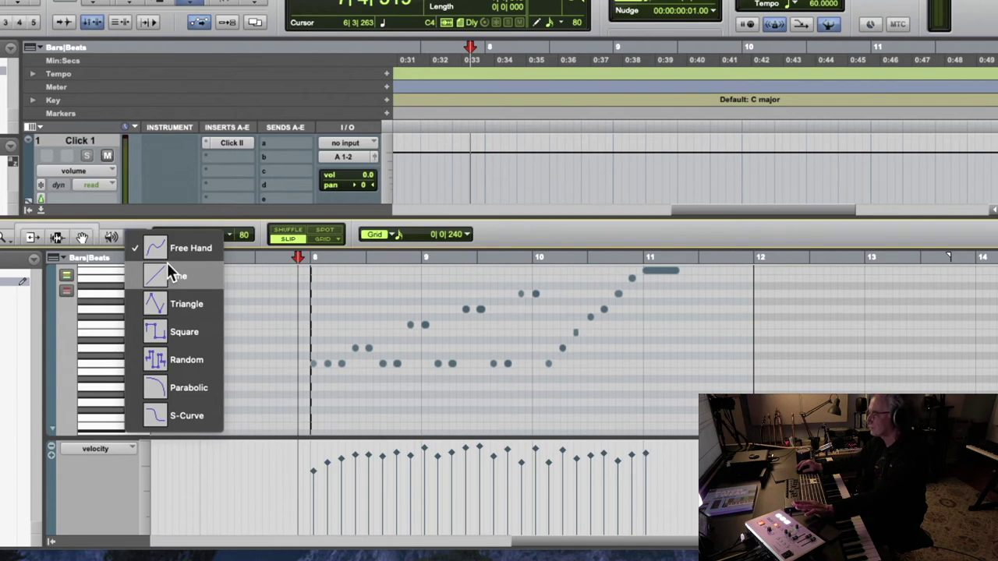
left_click(167, 269)
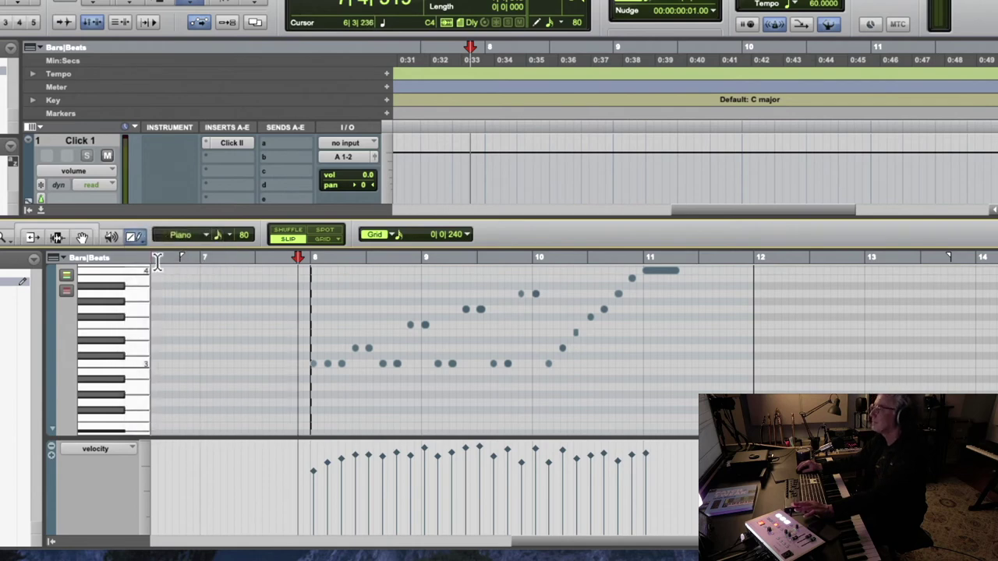
Step: Level the velocities of all melody notes from bar 8 to bar 11 along a nearly flat line and play the result
left_click(315, 473)
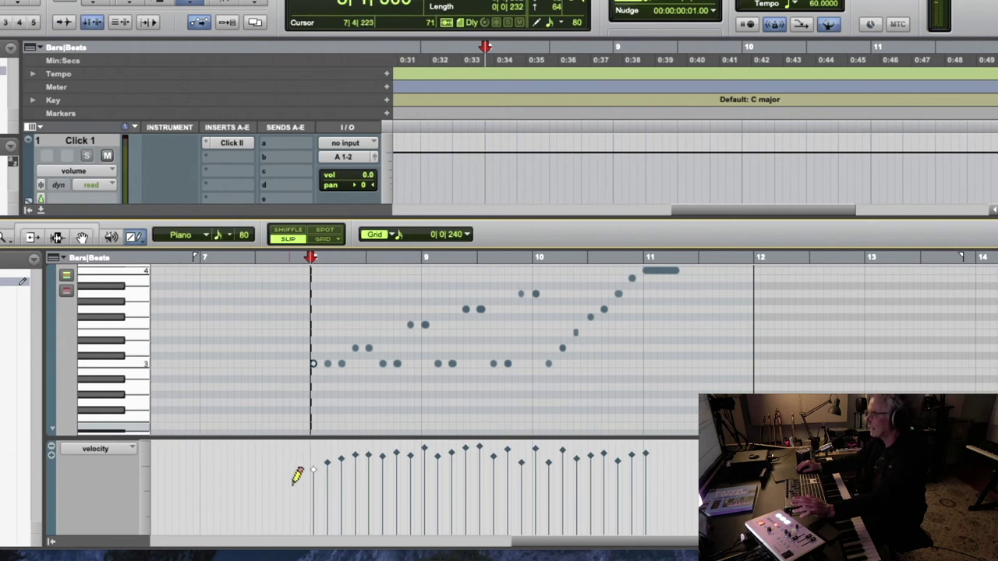
left_click(295, 258)
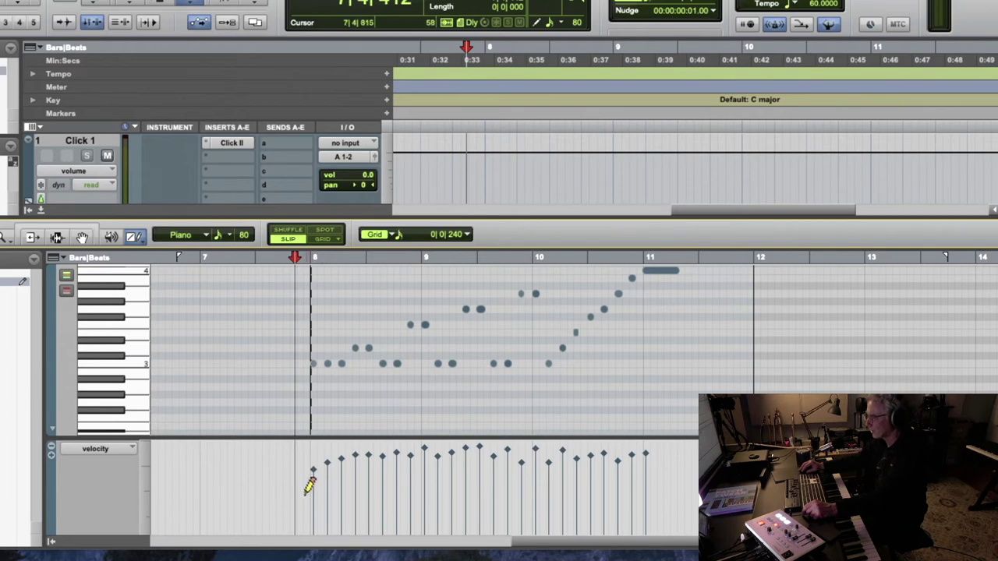
mouse_move(299, 479)
left_mouse_down()
mouse_move(461, 463)
mouse_move(659, 471)
left_mouse_up()
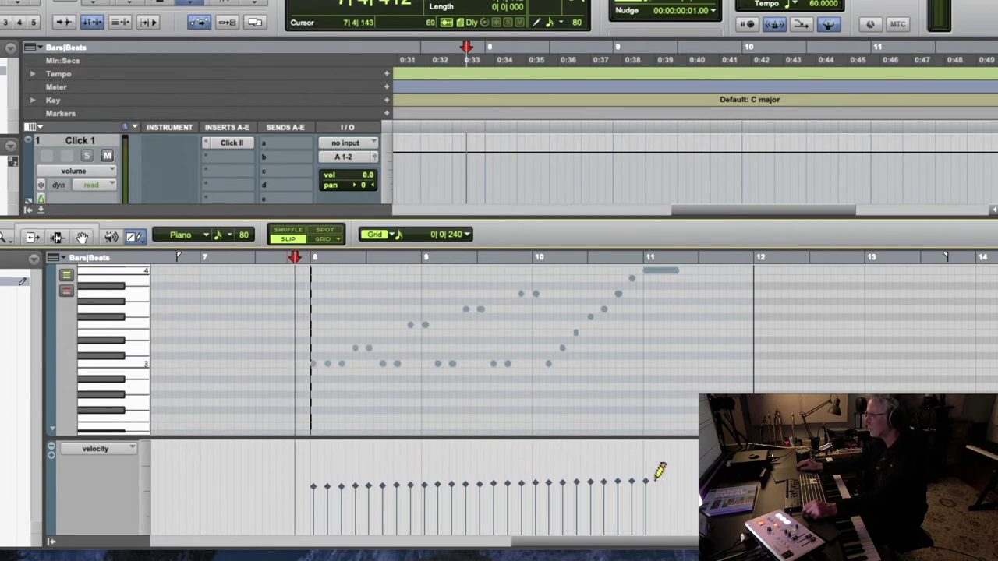
key("space")
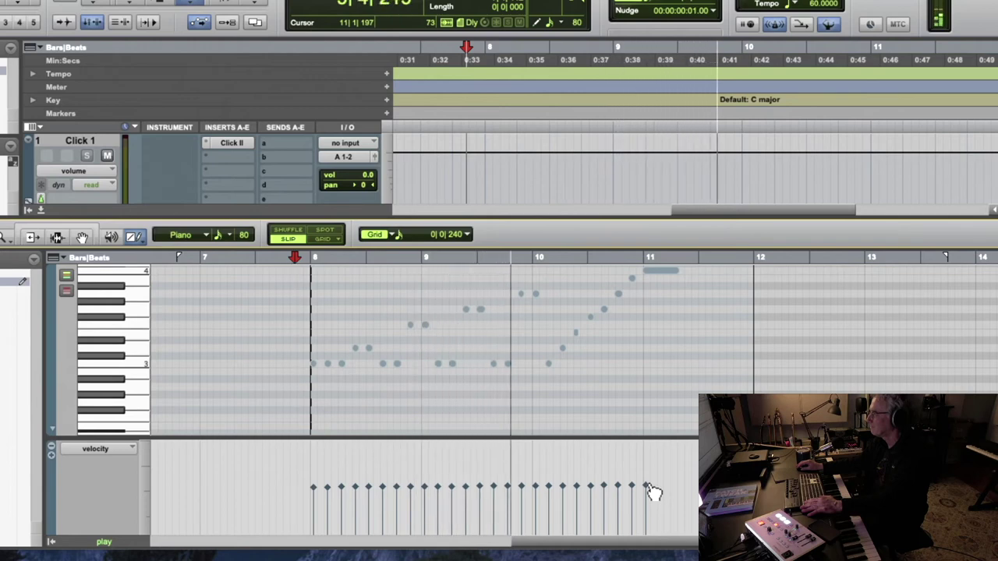
key("space")
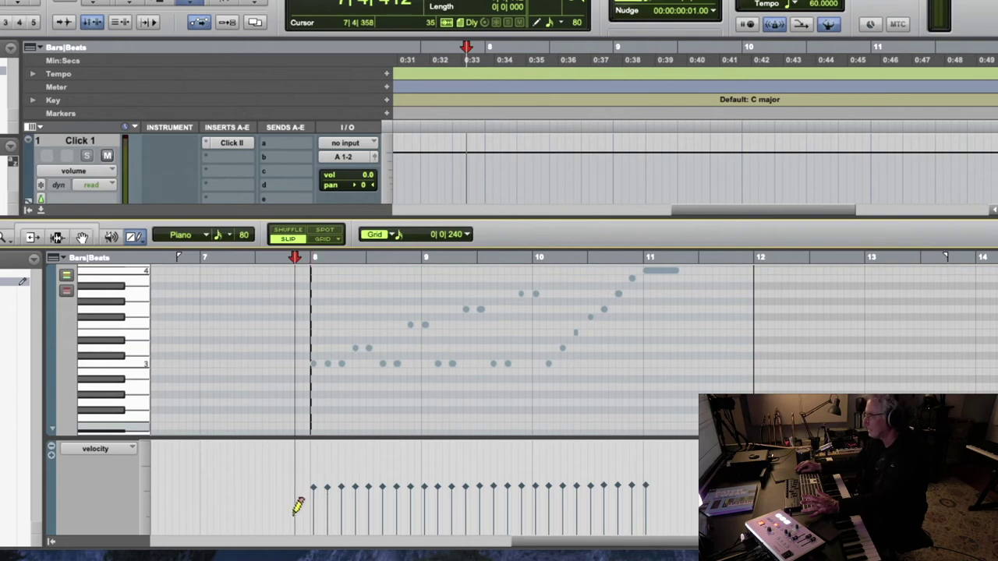
Step: Draw one rising velocity ramp from bar 8 to bar 10 and another through bar 10, and play the melody from just before bar 8
mouse_move(350, 501)
left_mouse_down()
mouse_move(495, 484)
mouse_move(532, 456)
left_mouse_up()
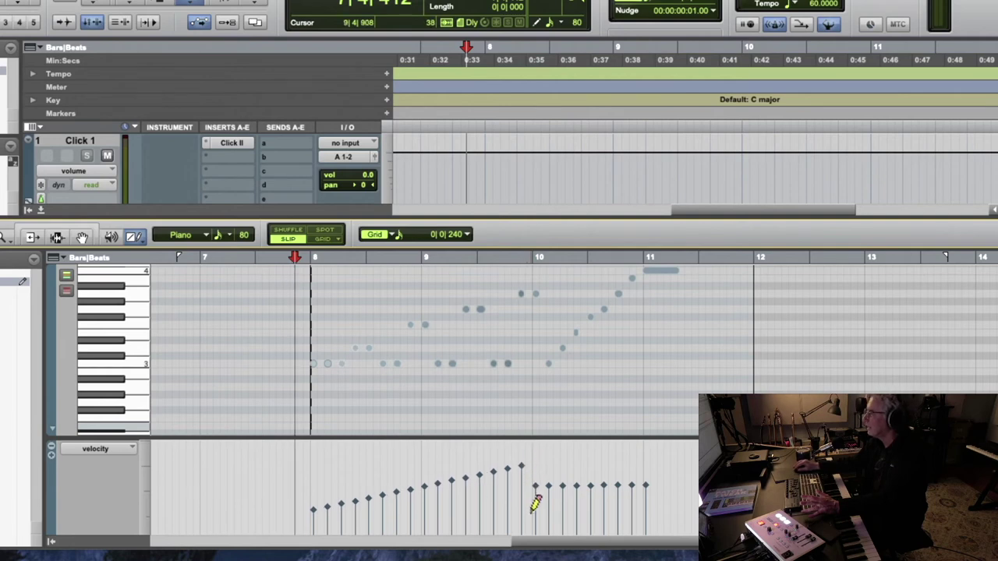
left_click_drag(607, 474, 656, 456)
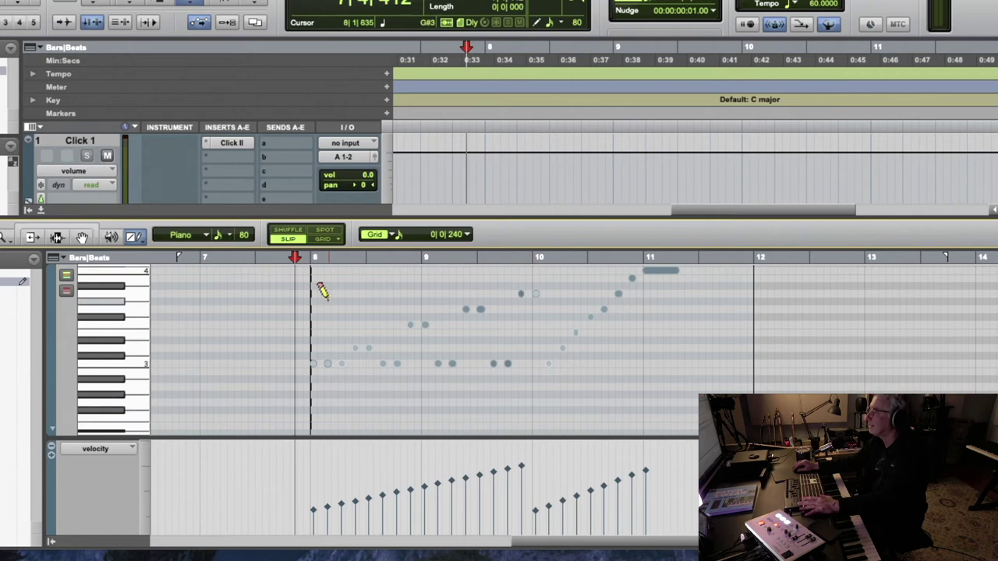
left_click_drag(296, 258, 304, 262)
key("space")
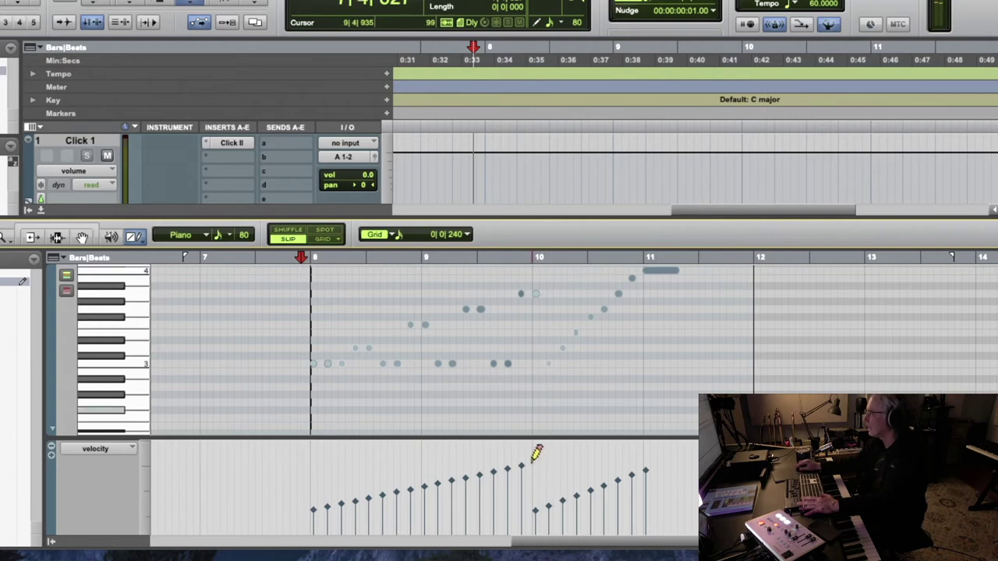
key("space")
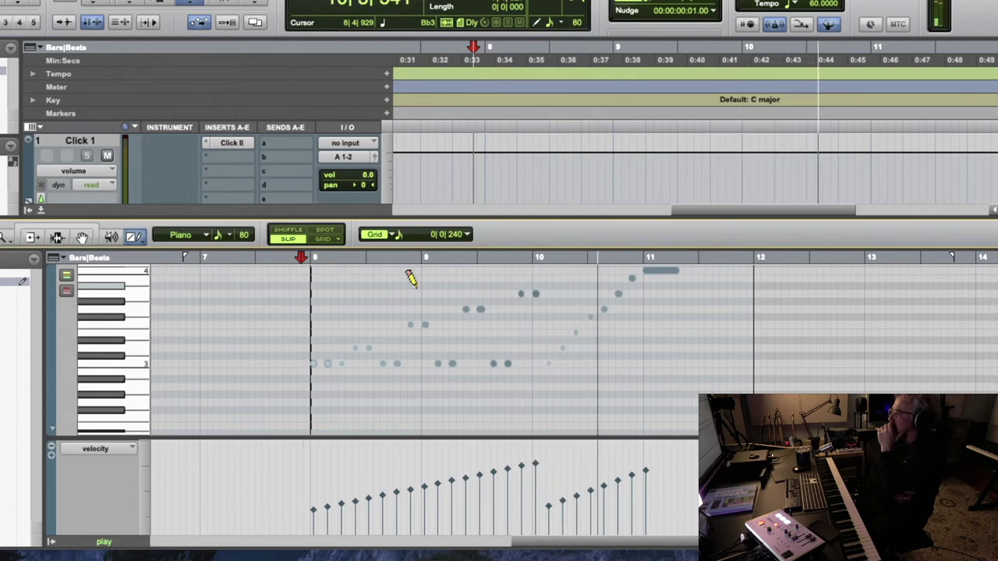
key("space")
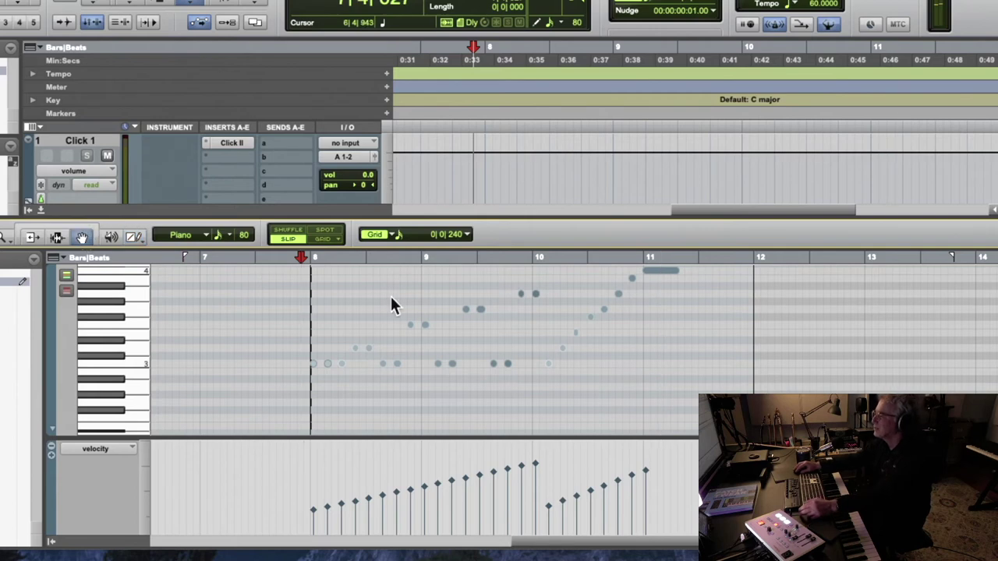
Step: Lower the note near beat 3 of bar 10 by a semitone, and undo that move together with both velocity ramps
left_click(591, 320)
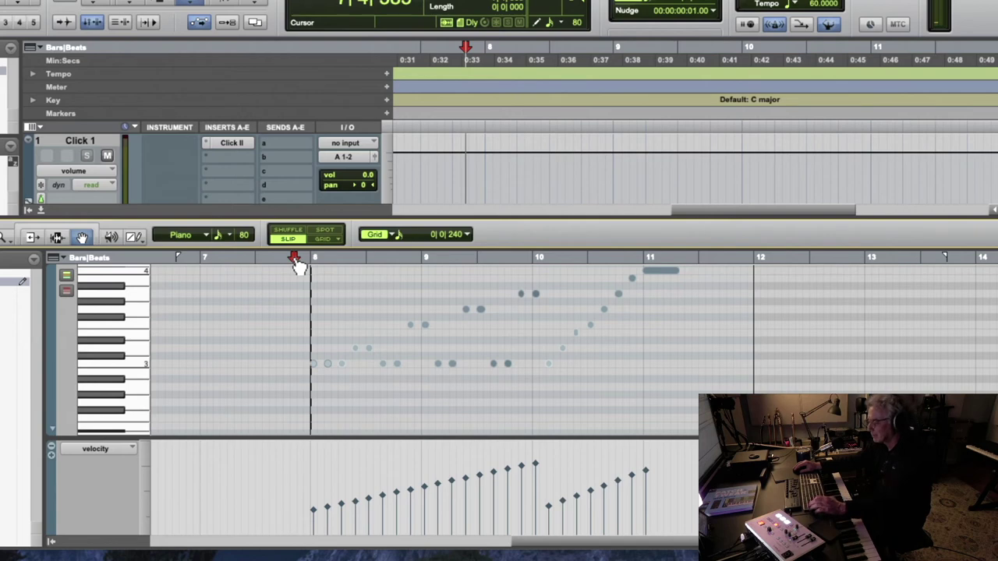
key("Up")
key("super+z")
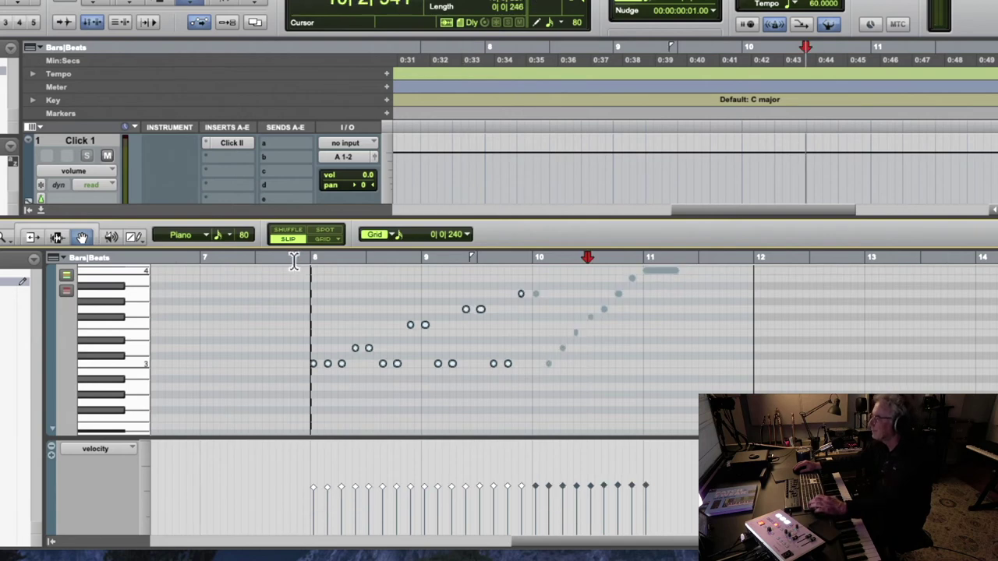
Step: Play the start of the melody from bar 8 and select its third to fifth notes as a three-note group
left_click(325, 312)
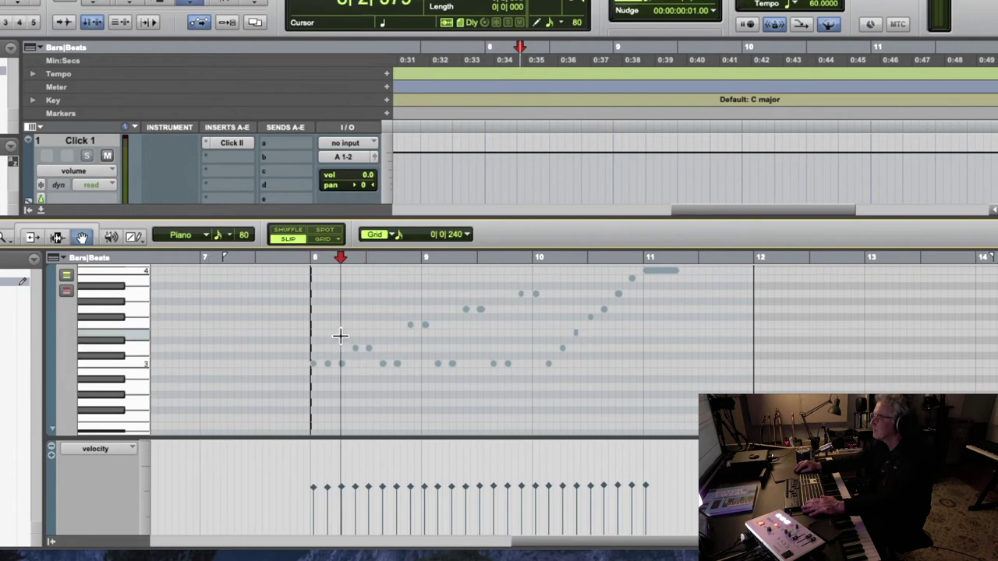
left_click_drag(342, 338, 355, 367)
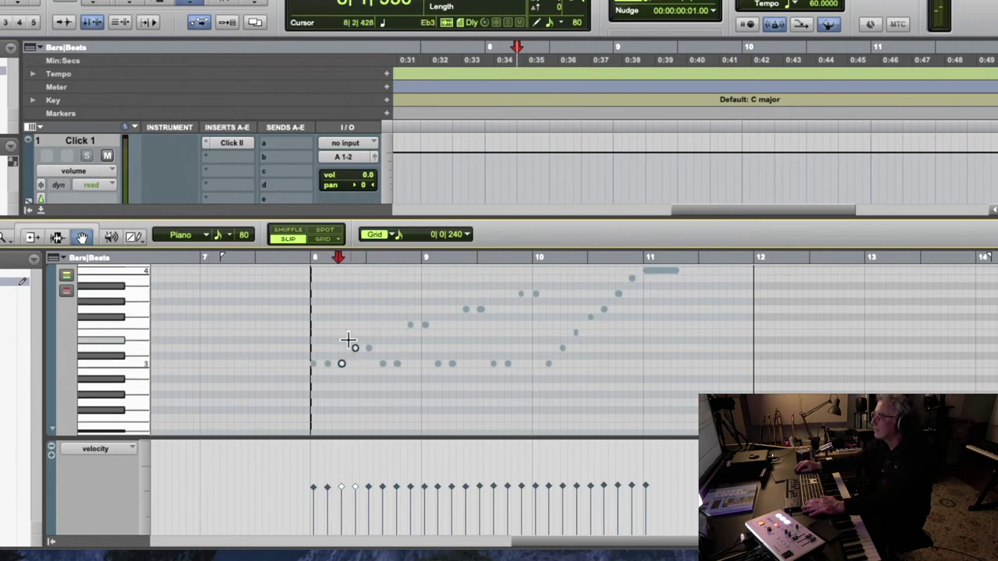
left_click(312, 259)
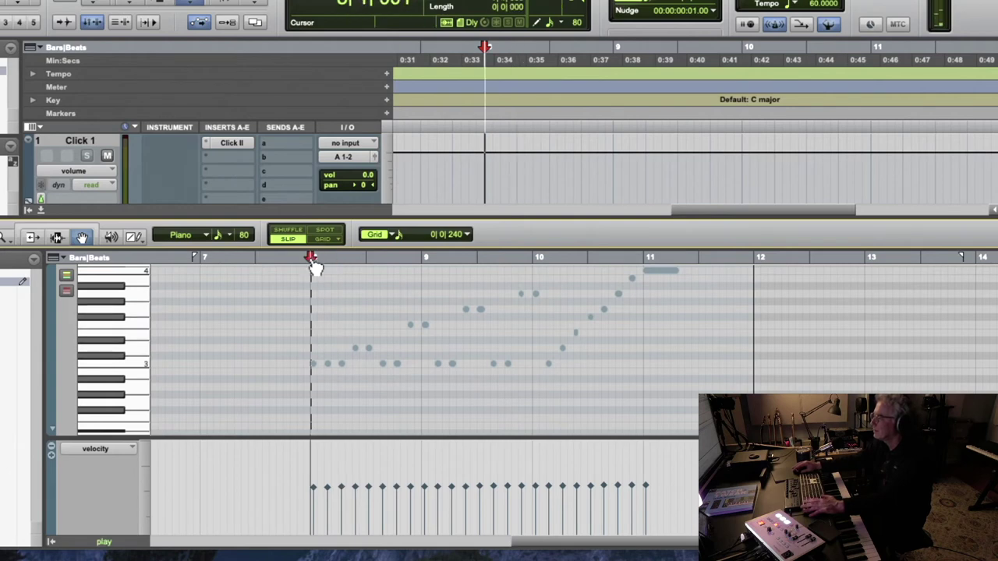
key("space")
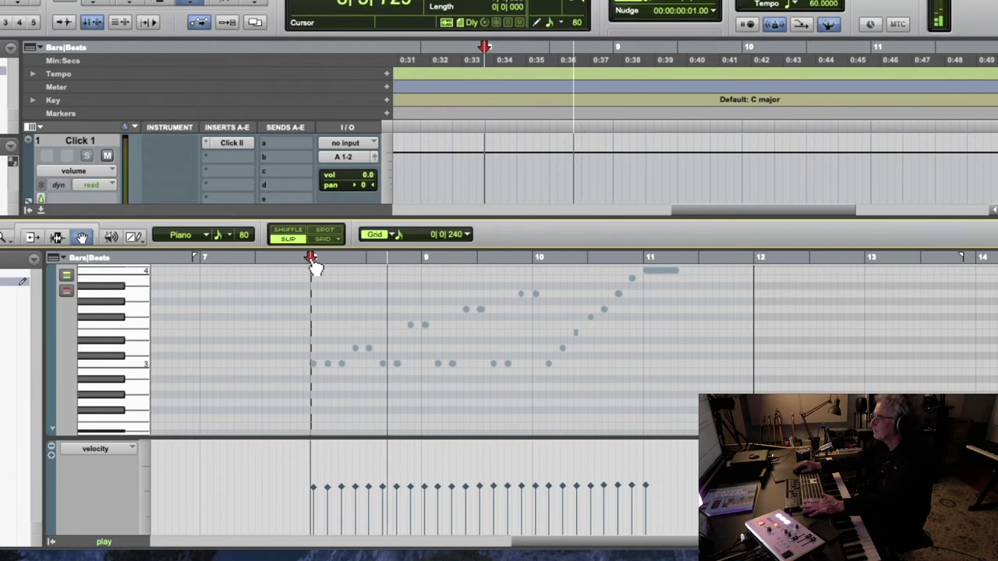
key("space")
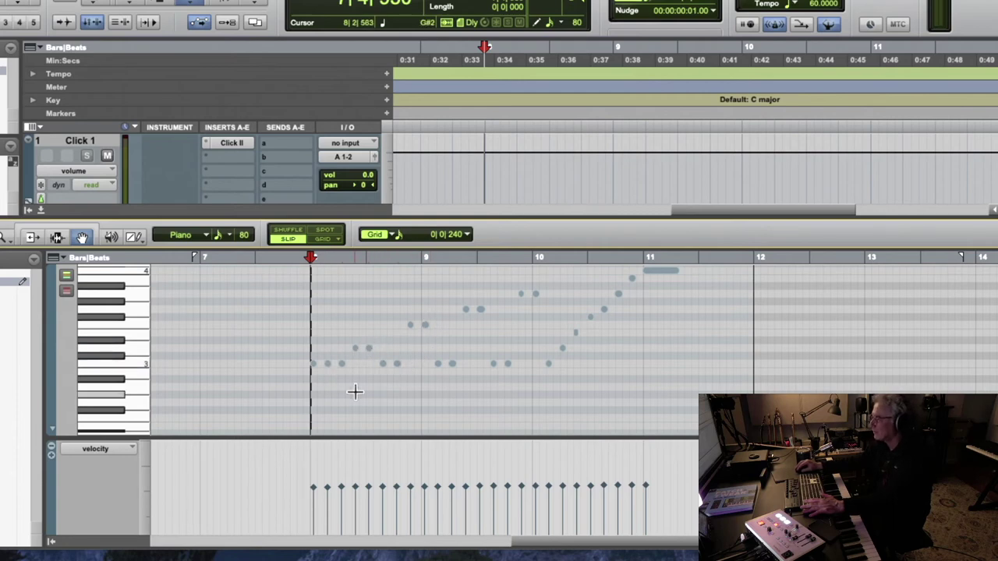
left_click_drag(345, 337, 356, 381)
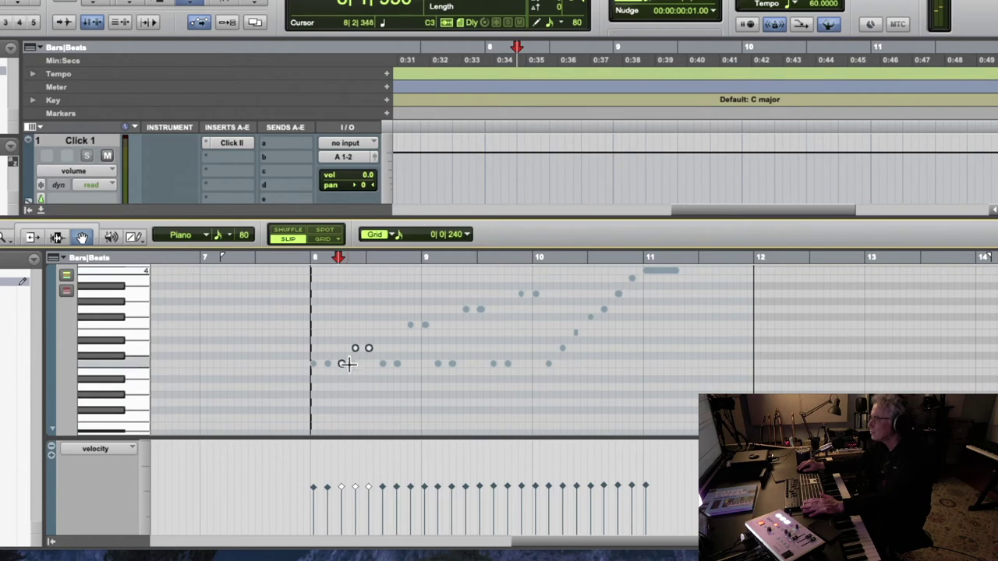
Step: Draw rising velocities over each ascending note group in bars 8 and 9 and a falling line through bar 10, and play them
left_click(331, 260)
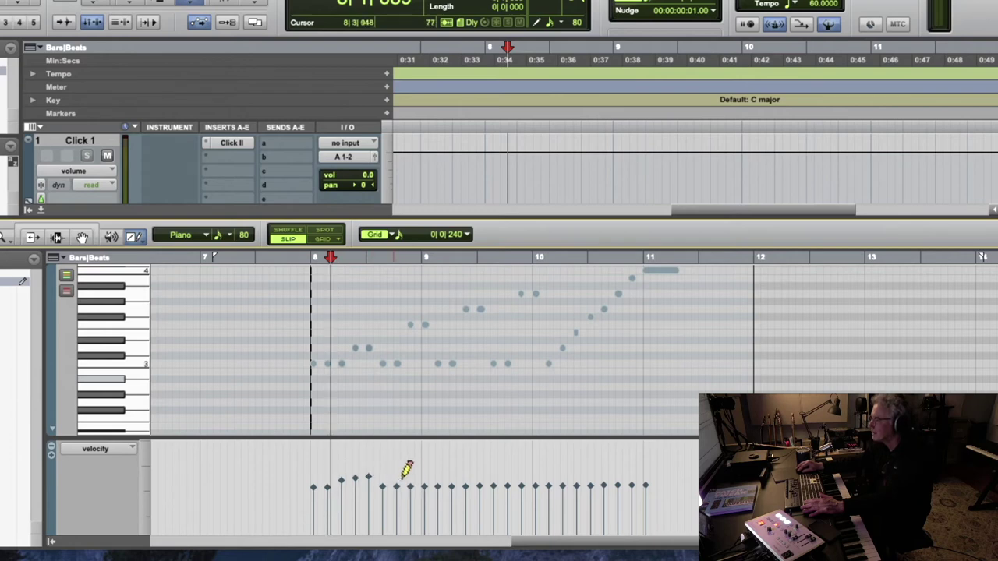
left_click(296, 260)
key("space")
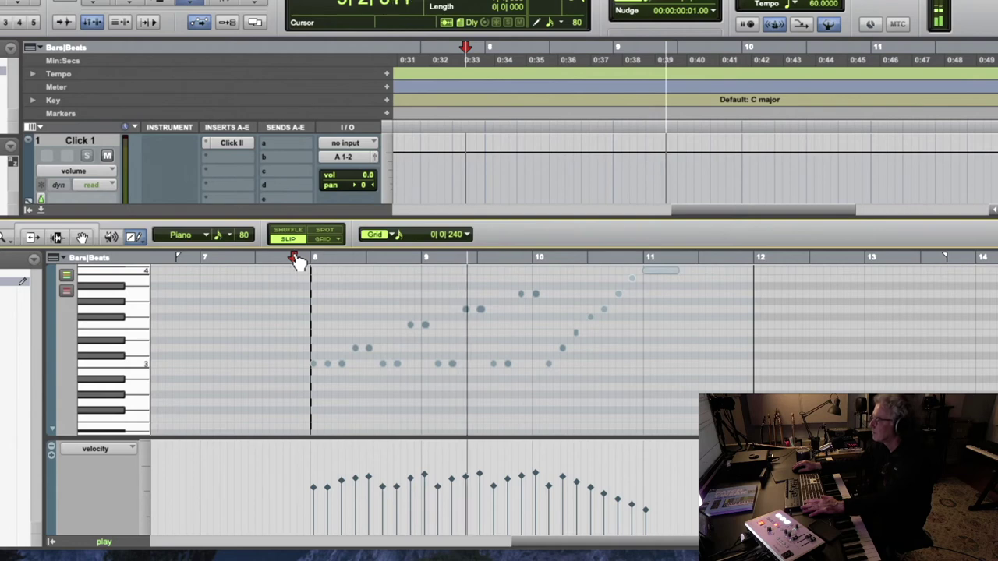
key("space")
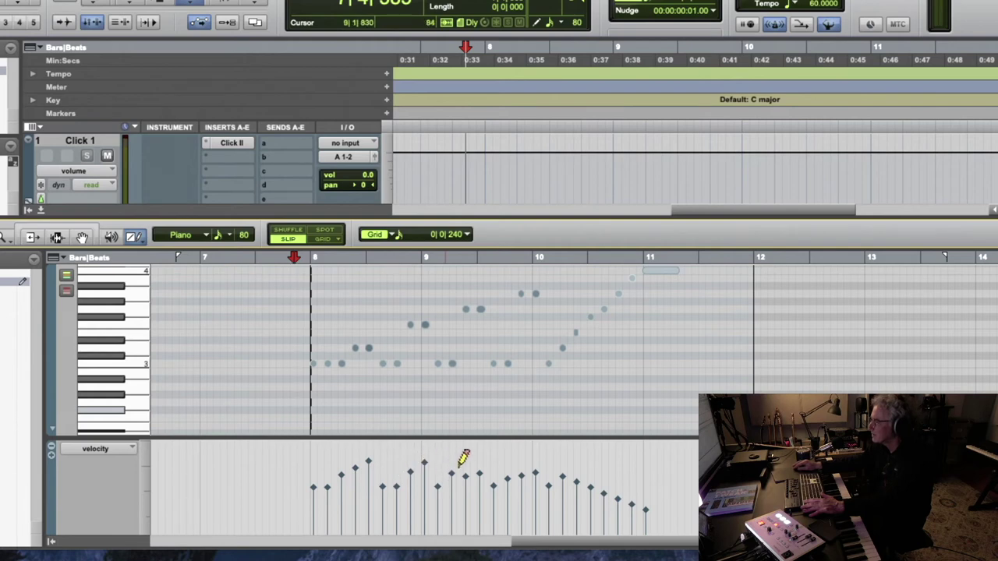
Step: Steepen the velocity rises of the ascending note groups and play the melody from 7|3|081
left_click(258, 259)
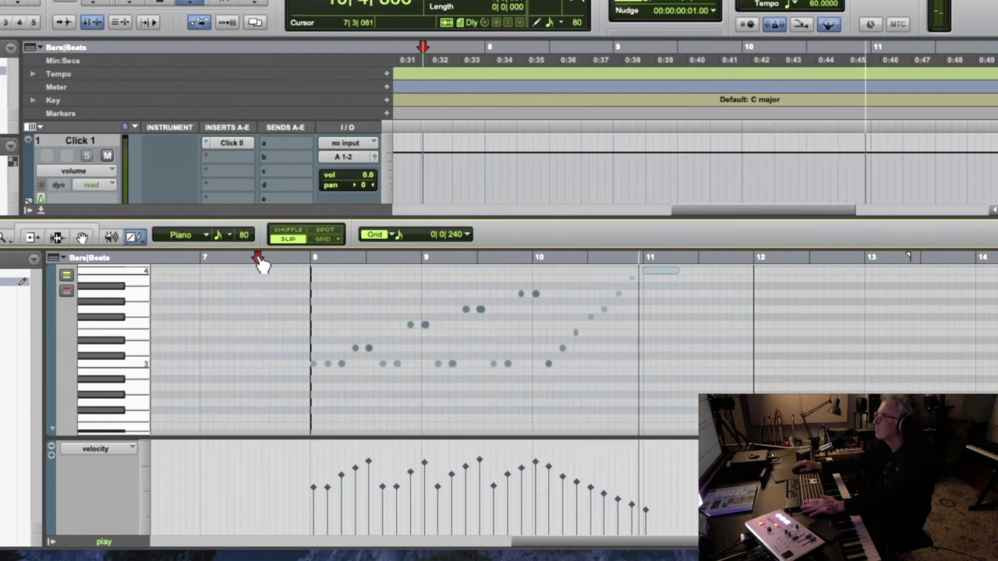
key("space")
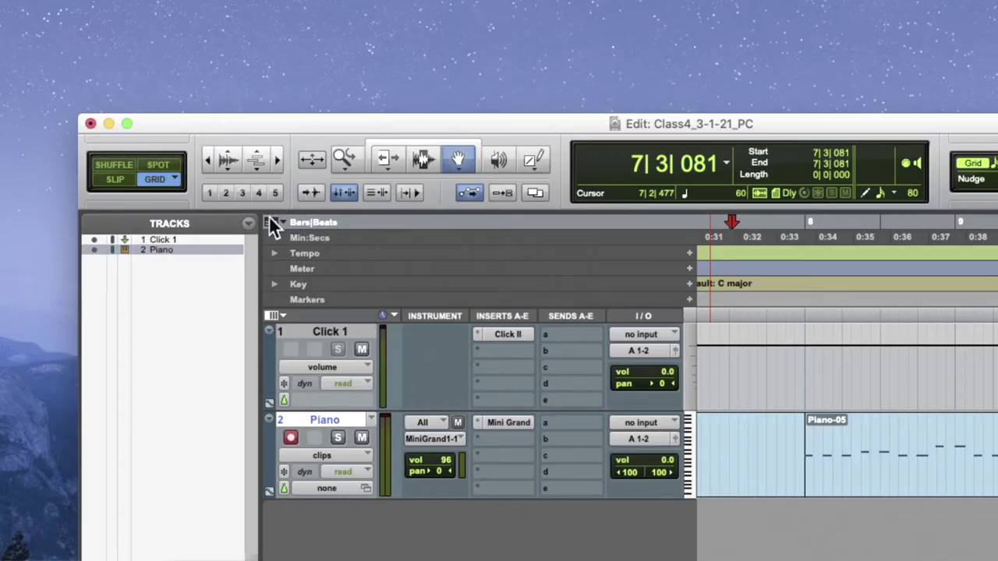
Step: Show the Chords ruler in the Edit window and reposition the window
left_click(283, 221)
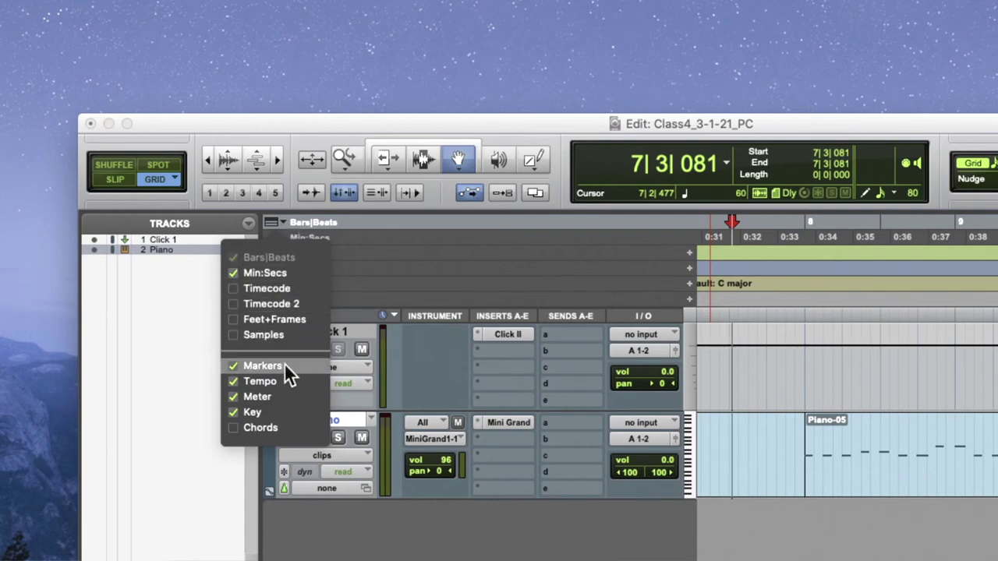
left_click(235, 428)
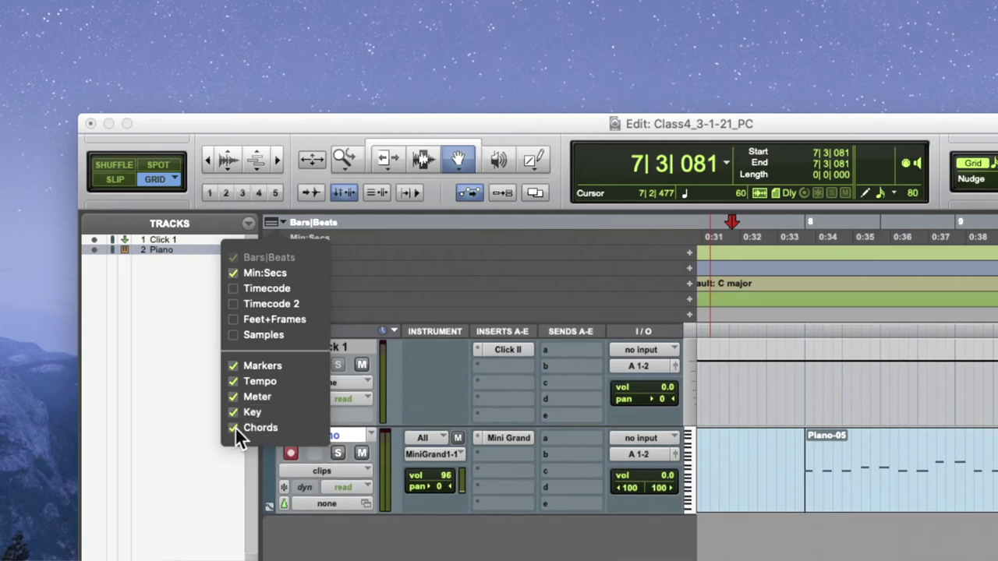
left_click(353, 235)
left_click_drag(369, 117, 285, 5)
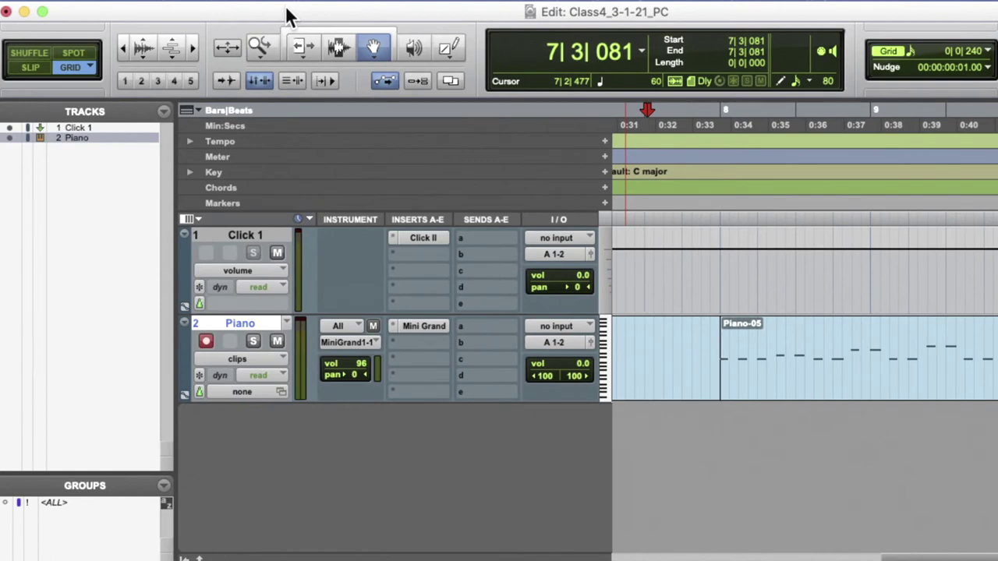
Step: Remove the Piano-05 clip at bar 8 and the clip before it from the Piano track
left_click(662, 378)
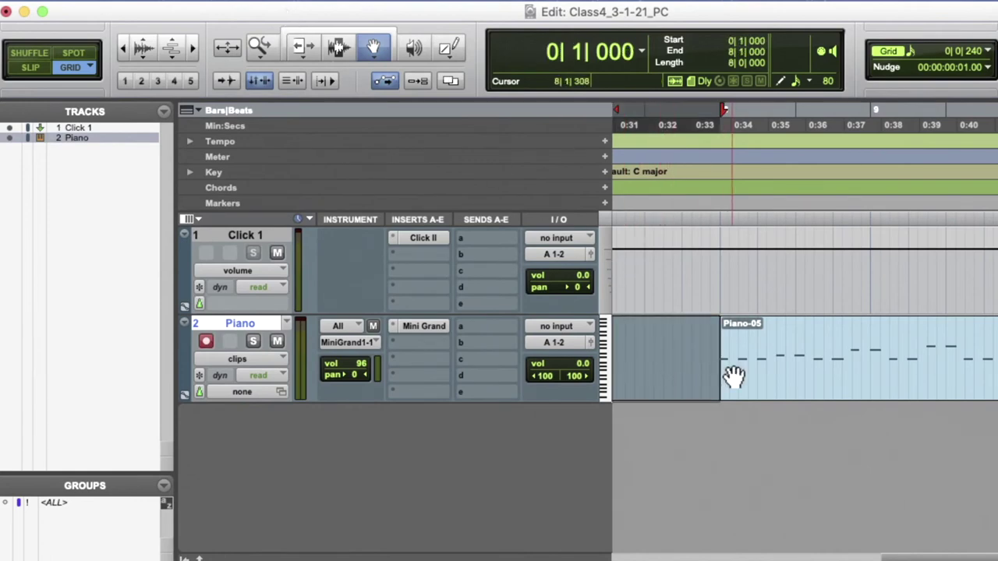
left_click(737, 377)
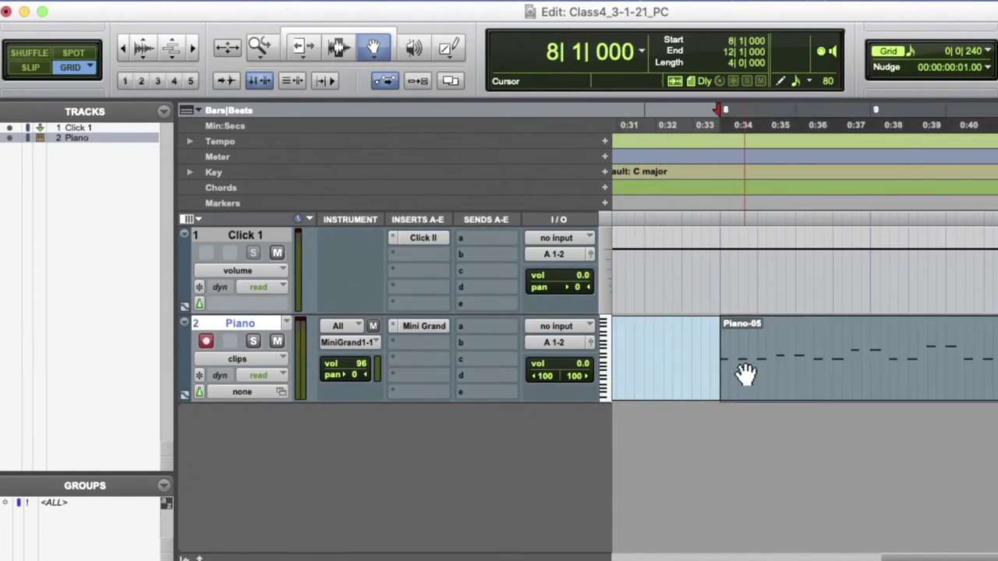
key("super+z")
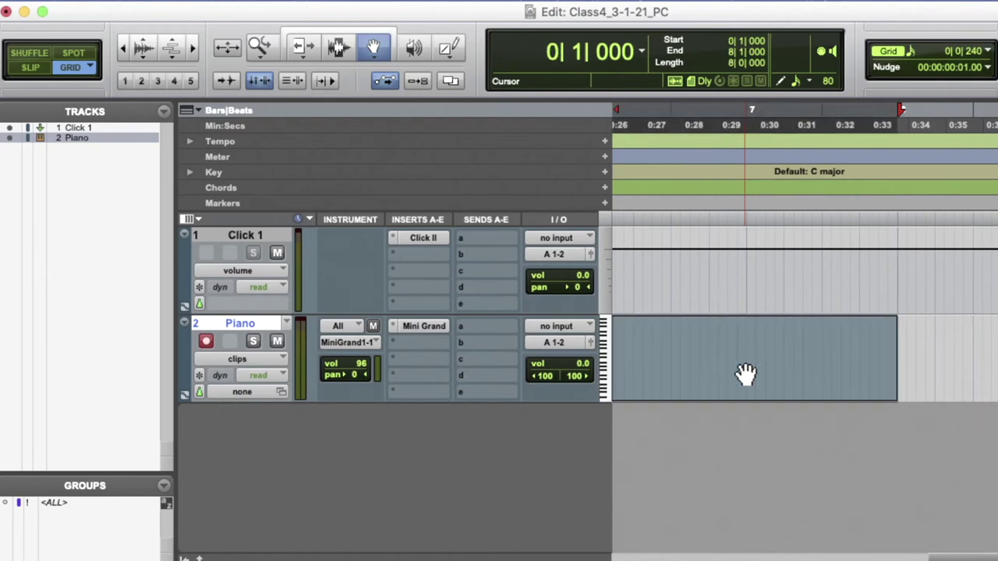
key("super+z")
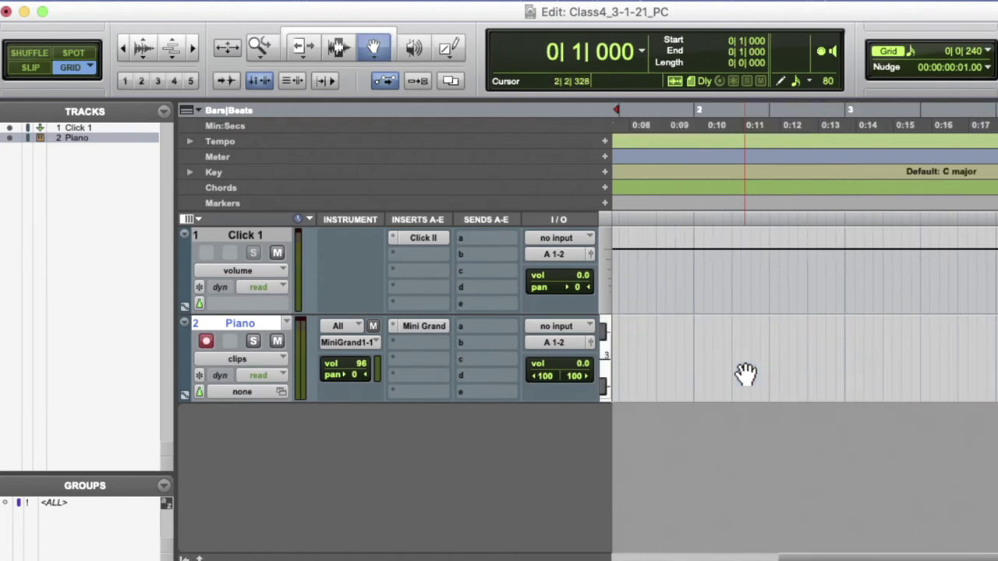
Step: Record sustained chords on the Piano track across bars 1 to 7, and play back the beginning from 0|3|000
left_click_drag(474, 18, 403, 67)
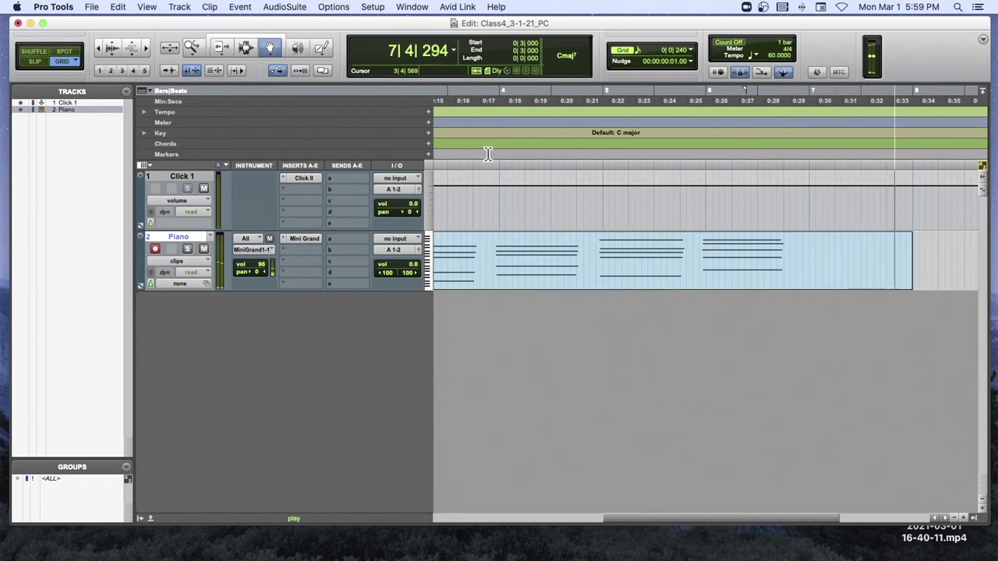
key("space")
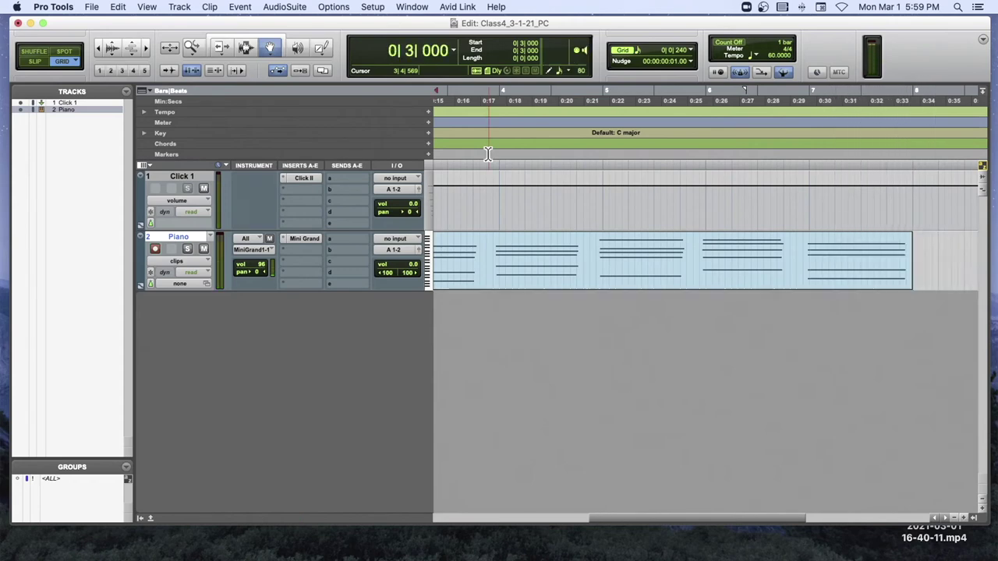
key("space")
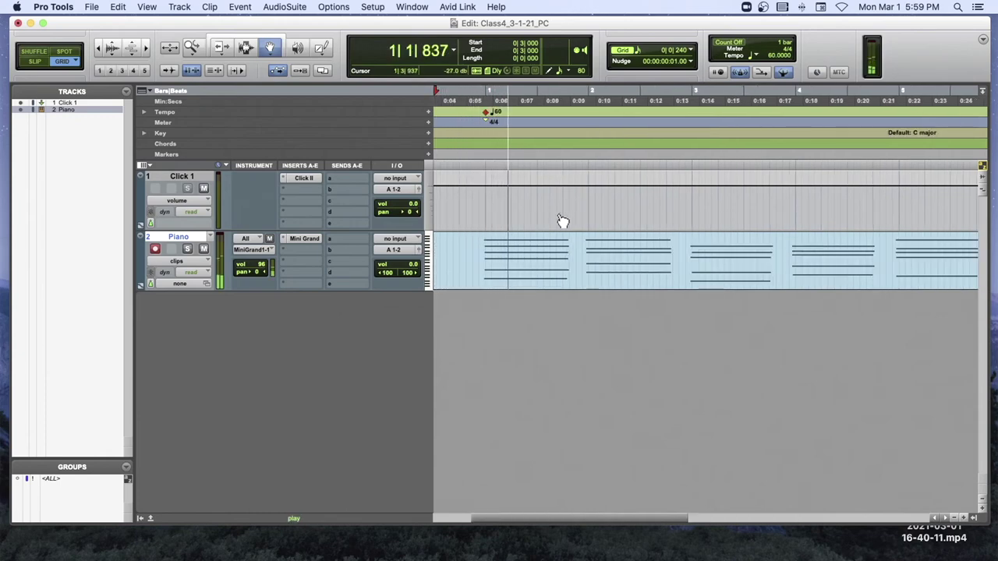
key("space")
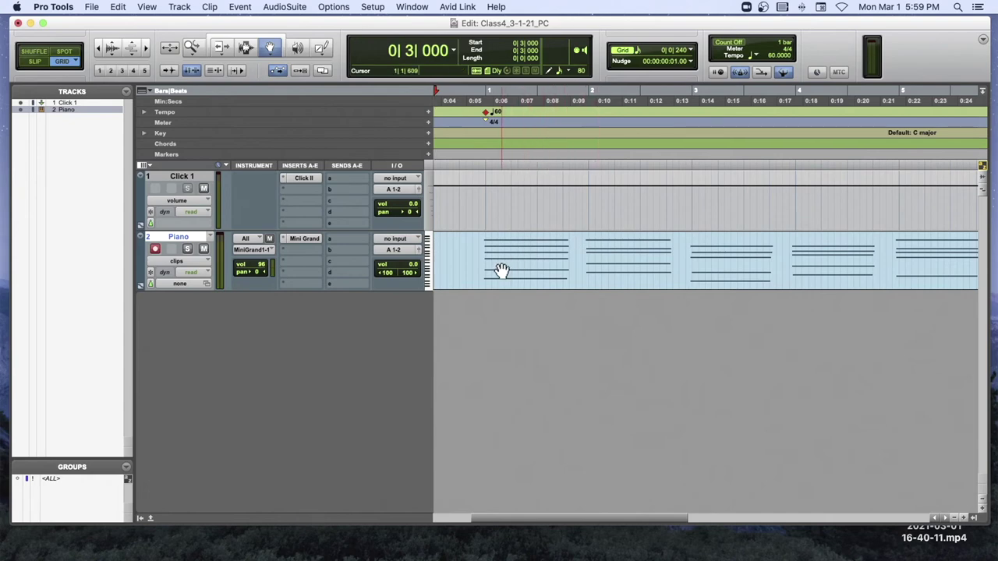
scroll(524, 219, "left", 1)
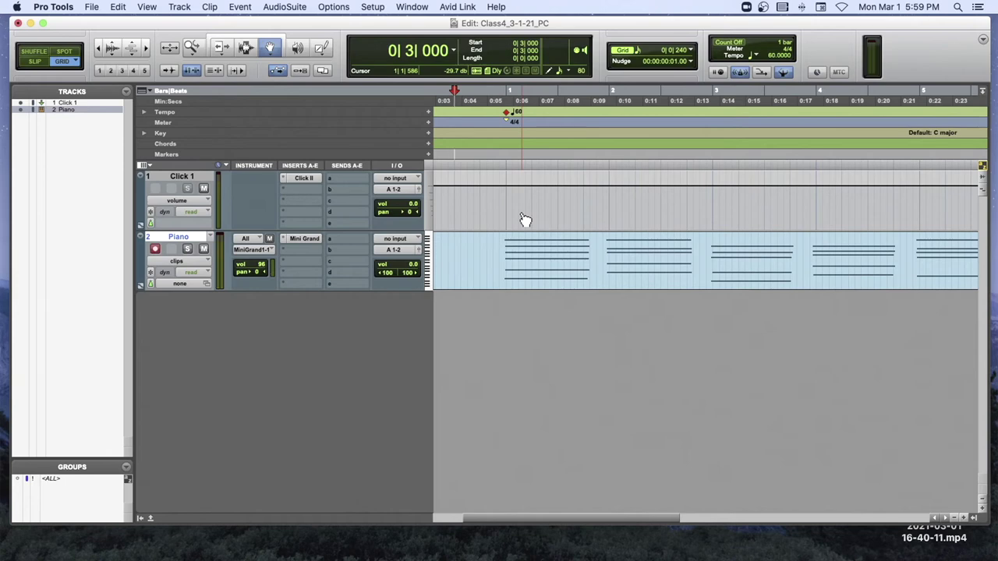
Step: Open the docked MIDI Editor for the Piano track, enlarge its pane, and switch it to notation display
mouse_move(174, 489)
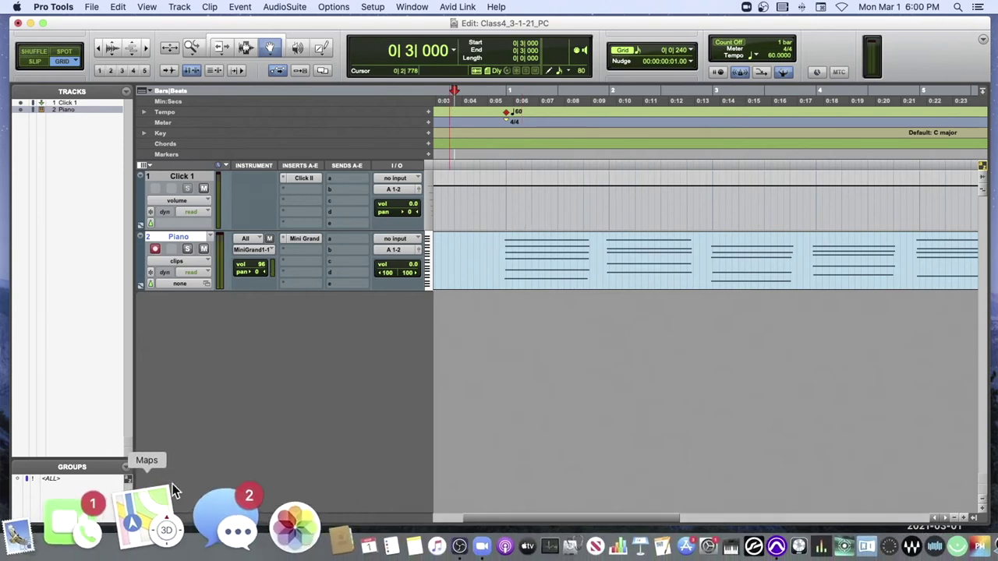
left_click(142, 524)
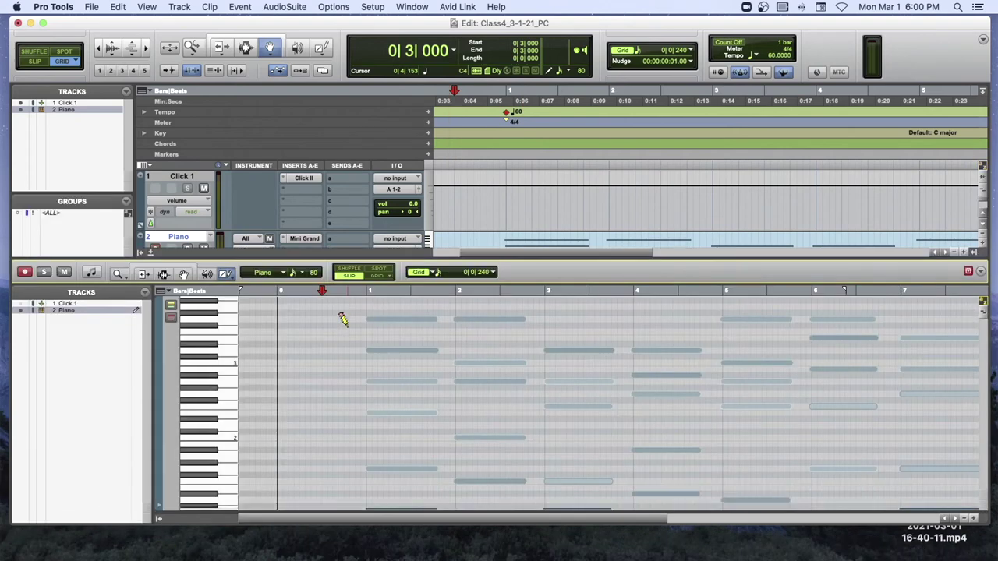
scroll(341, 320, "down", 1)
left_click_drag(379, 257, 379, 234)
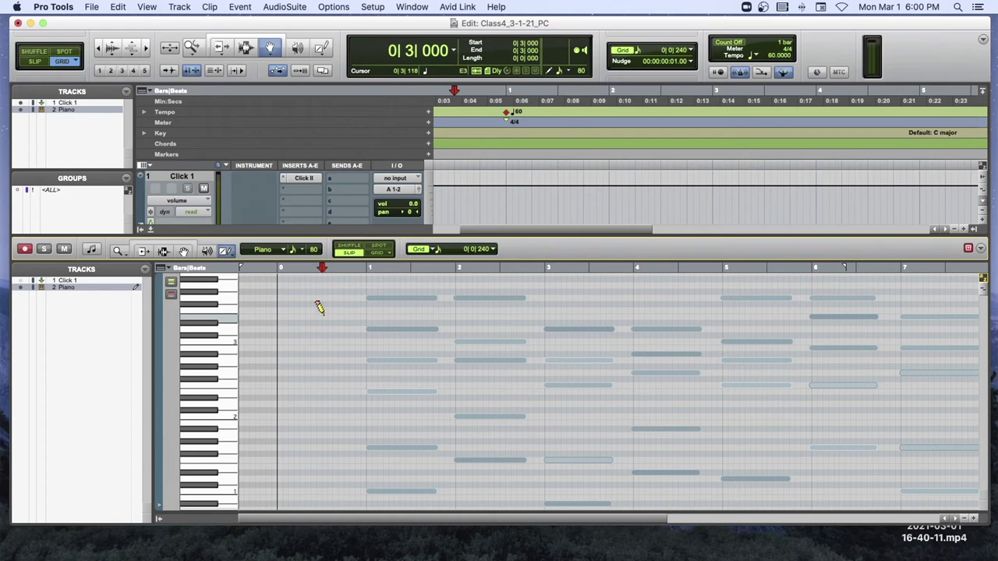
scroll(318, 305, "down", 1)
scroll(322, 302, "up", 2)
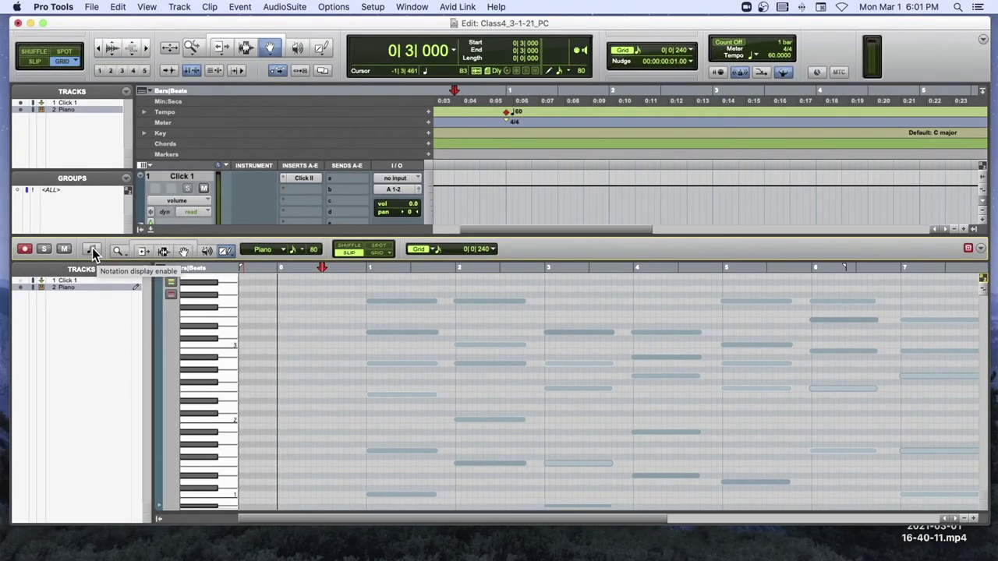
left_click(92, 251)
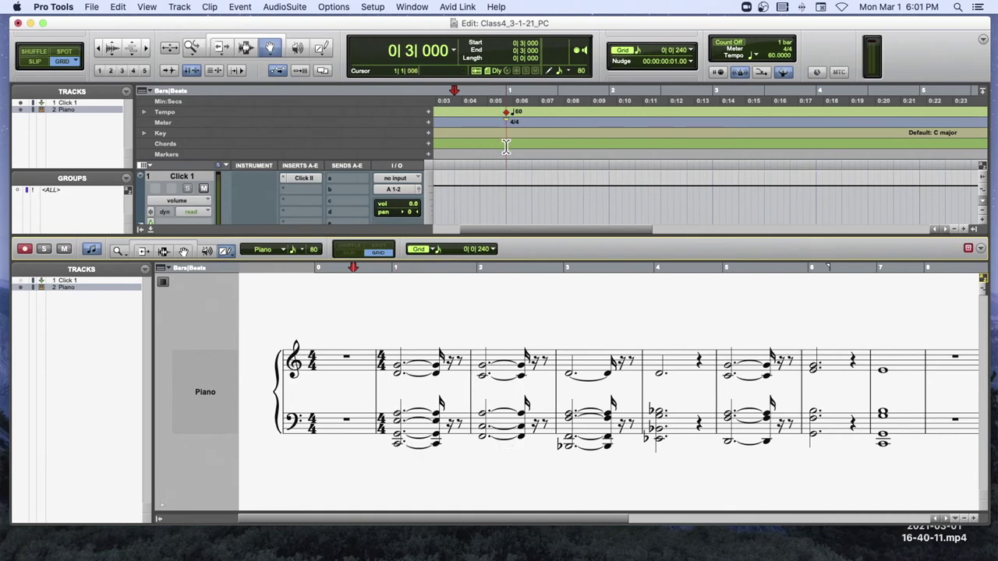
Step: Add a C 6 added 9 chord change at 1|1|000 in the Chords ruler
left_click(968, 249)
left_click(506, 147)
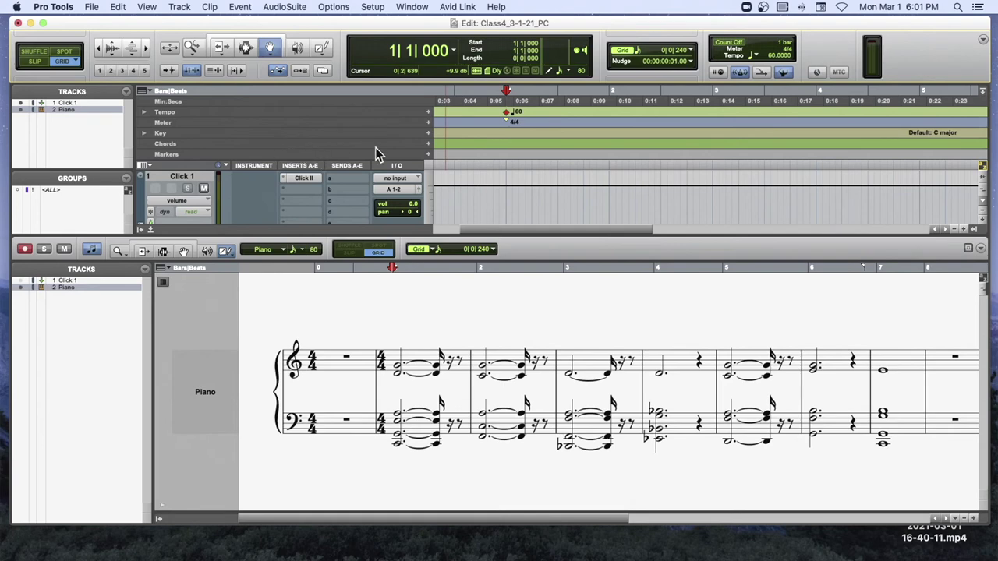
left_click(429, 143)
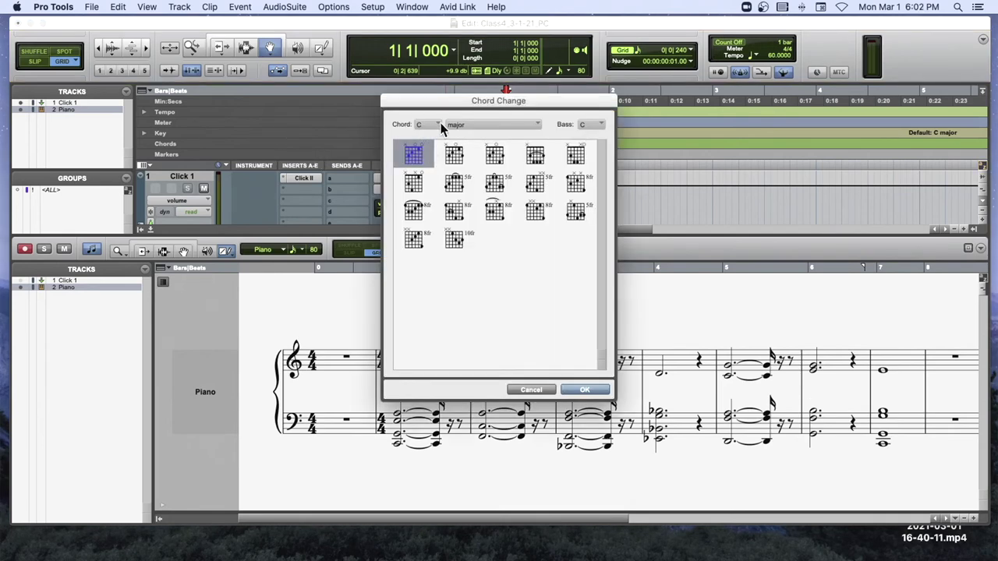
left_click(458, 127)
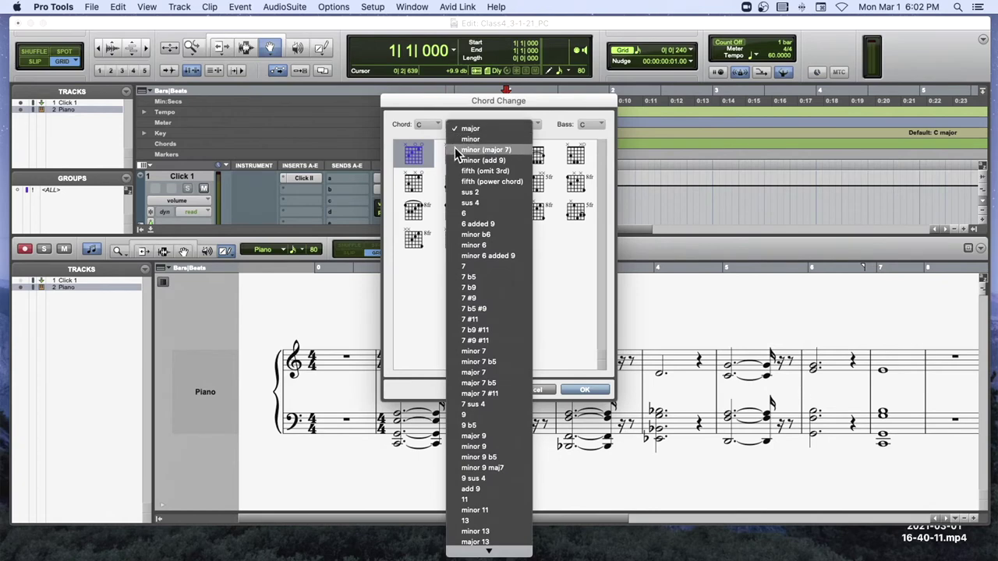
left_click(465, 224)
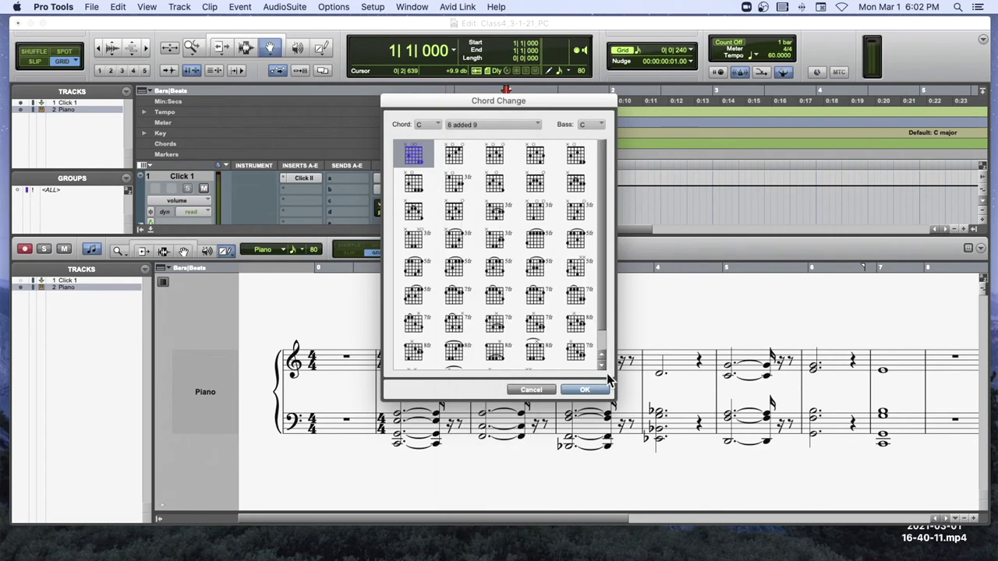
left_click(586, 390)
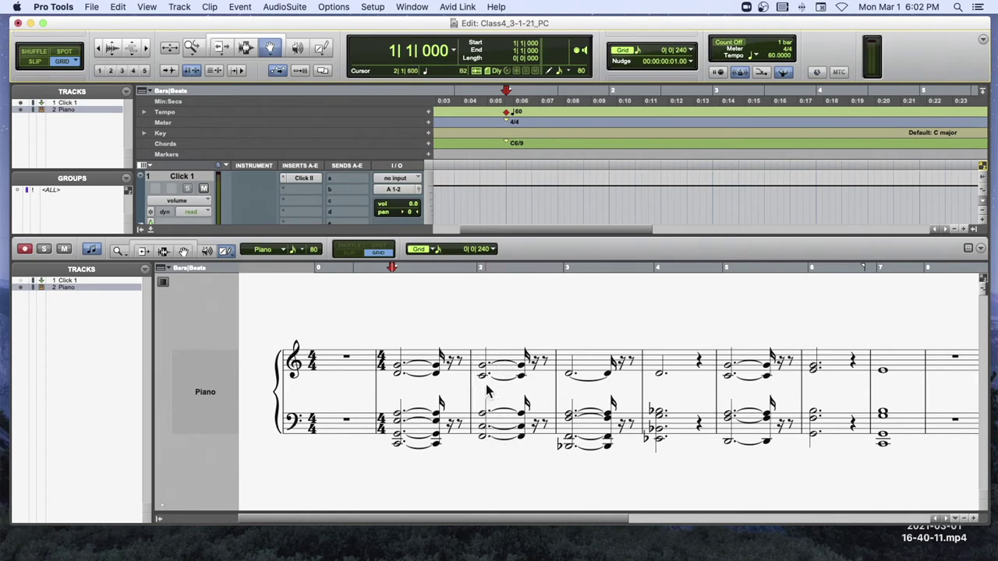
Step: Add an F add 9 chord change at 2|1|000 in the Chords ruler
left_click(607, 152)
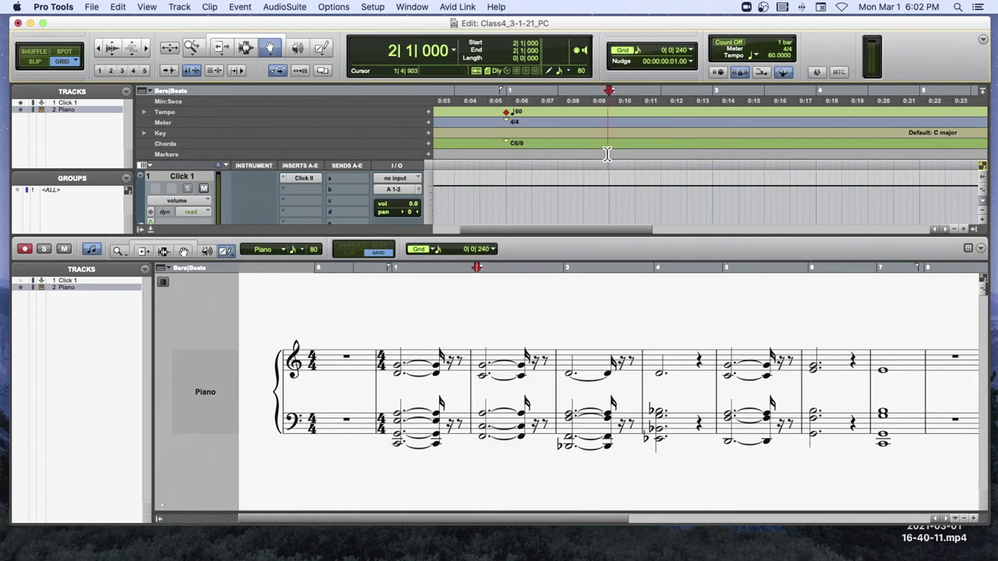
left_click(428, 133)
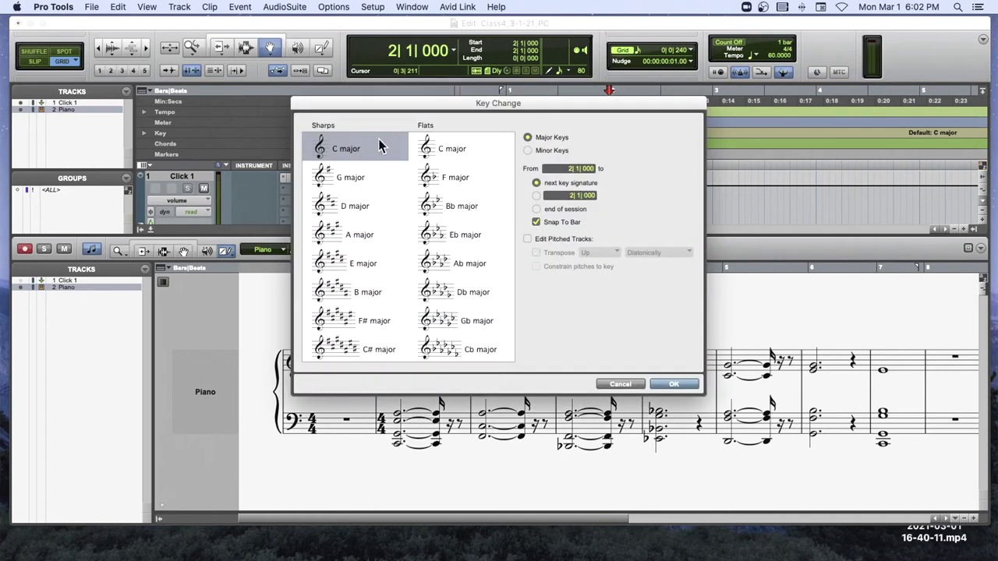
left_click(621, 384)
left_click(428, 145)
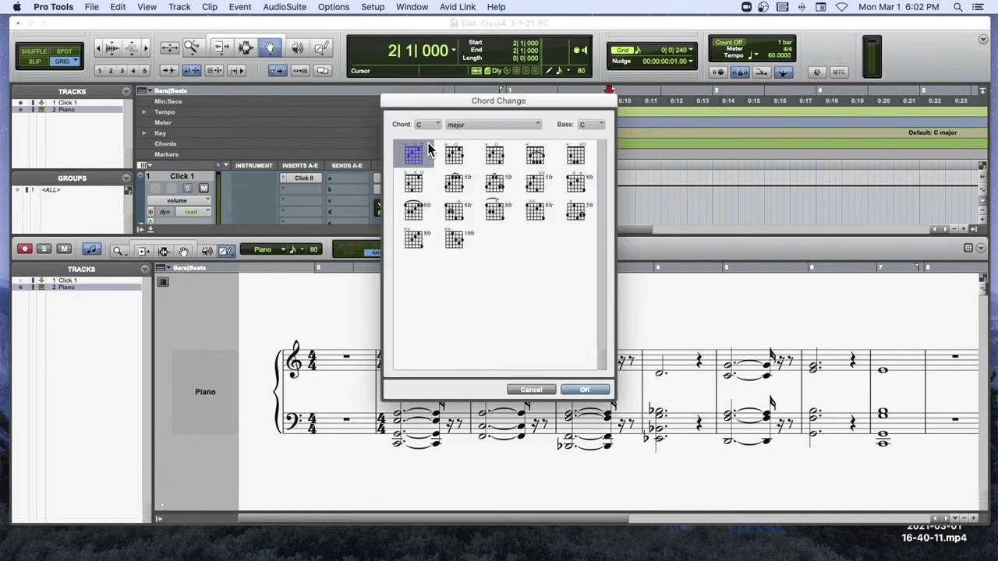
left_click(434, 125)
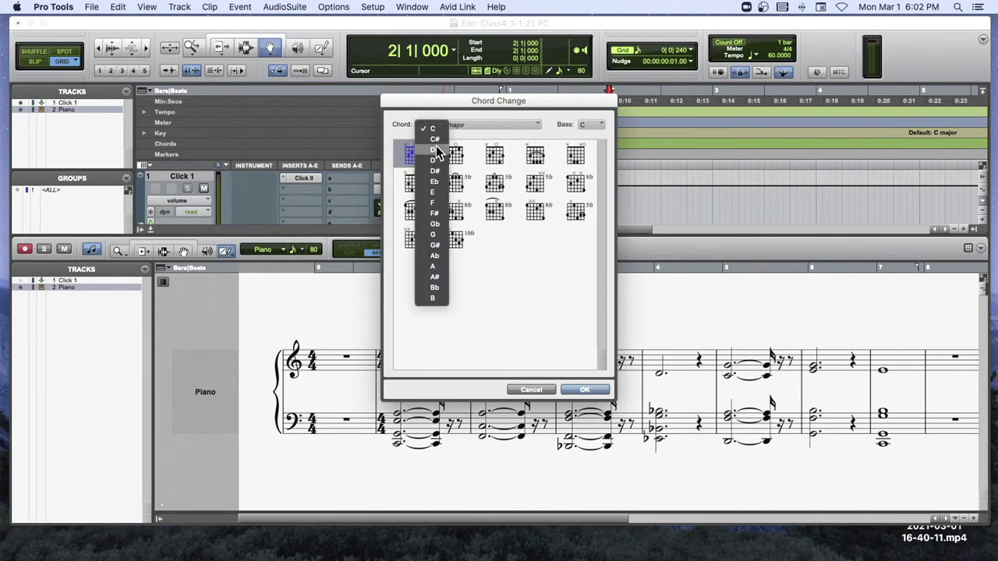
left_click(439, 207)
left_click(463, 124)
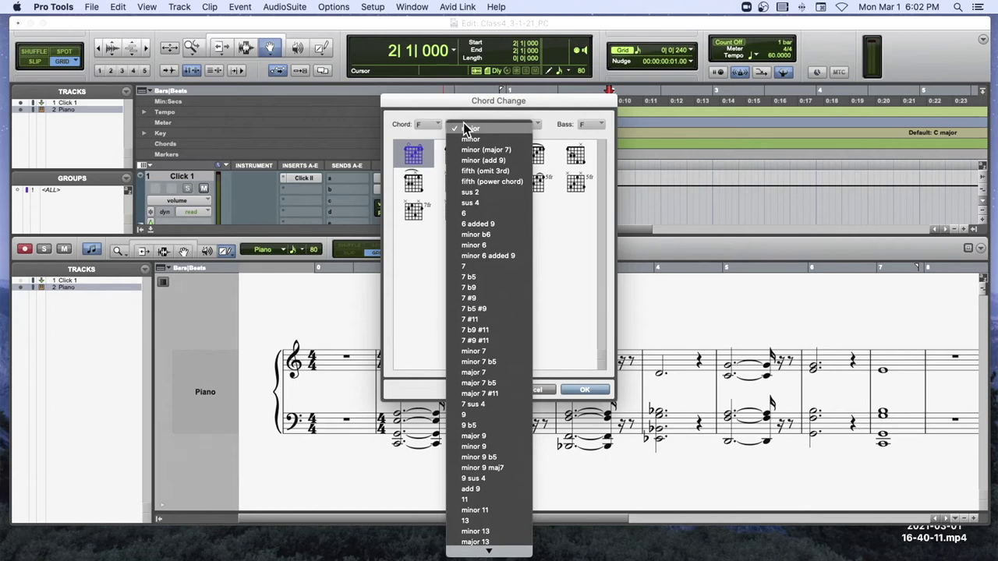
left_click(482, 491)
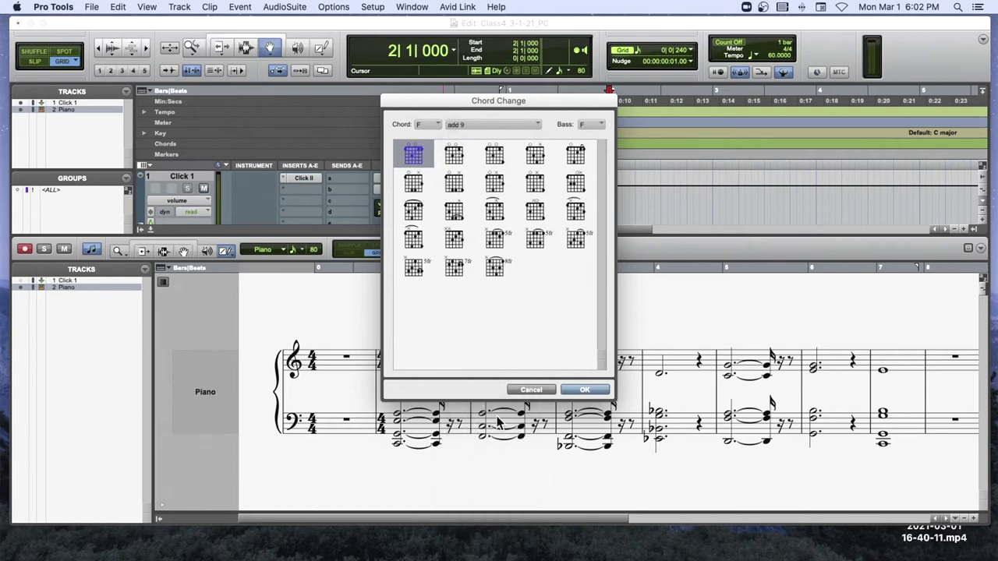
left_click(585, 390)
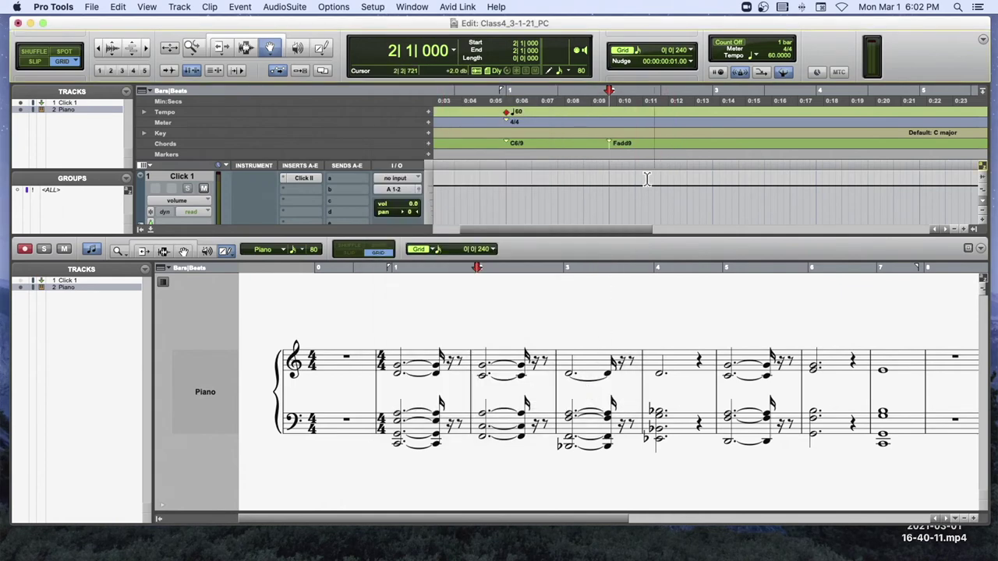
Step: Add a Bb major 7 chord change at 3|1|000 in the Chords ruler
left_click(710, 148)
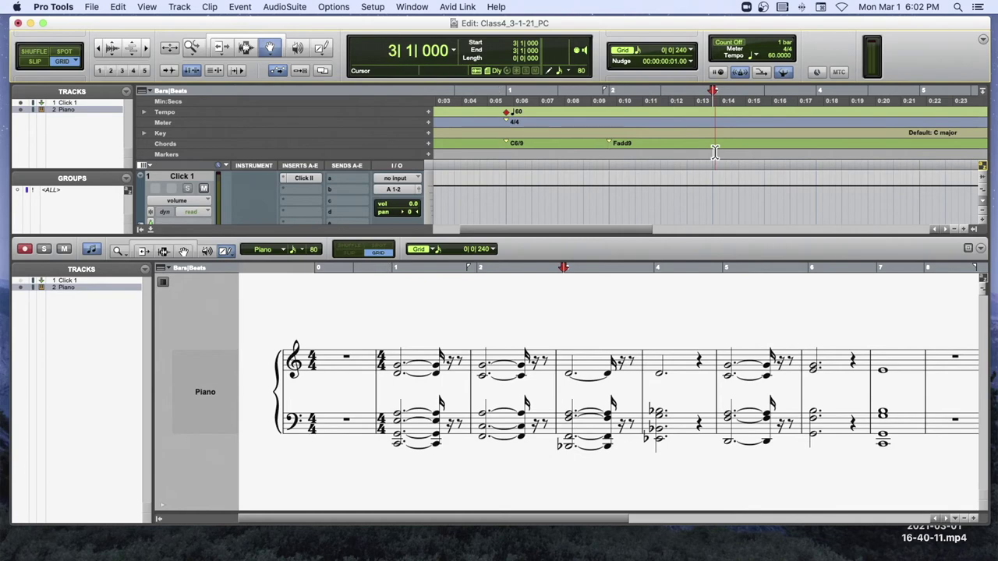
left_click(428, 143)
left_click(432, 127)
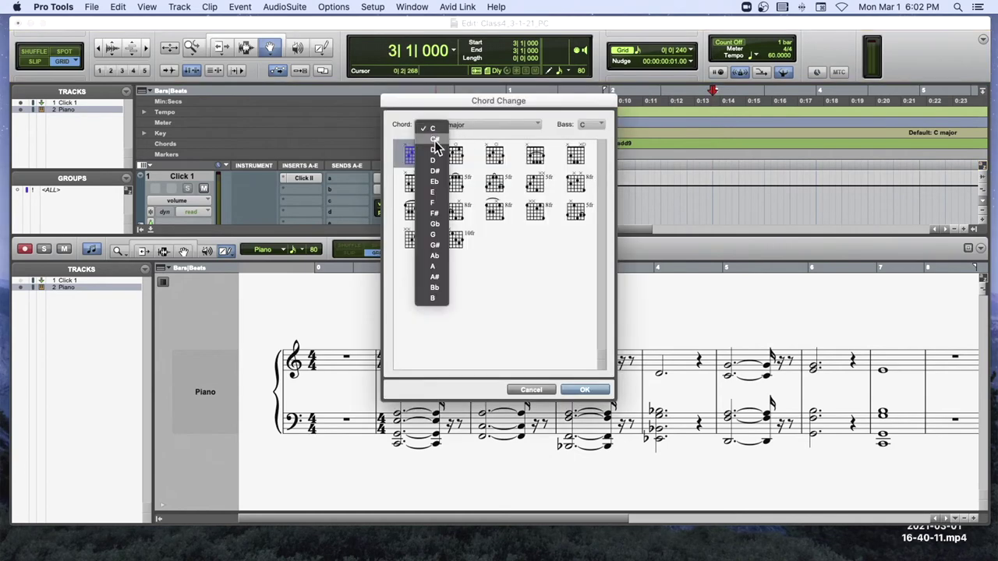
left_click(434, 288)
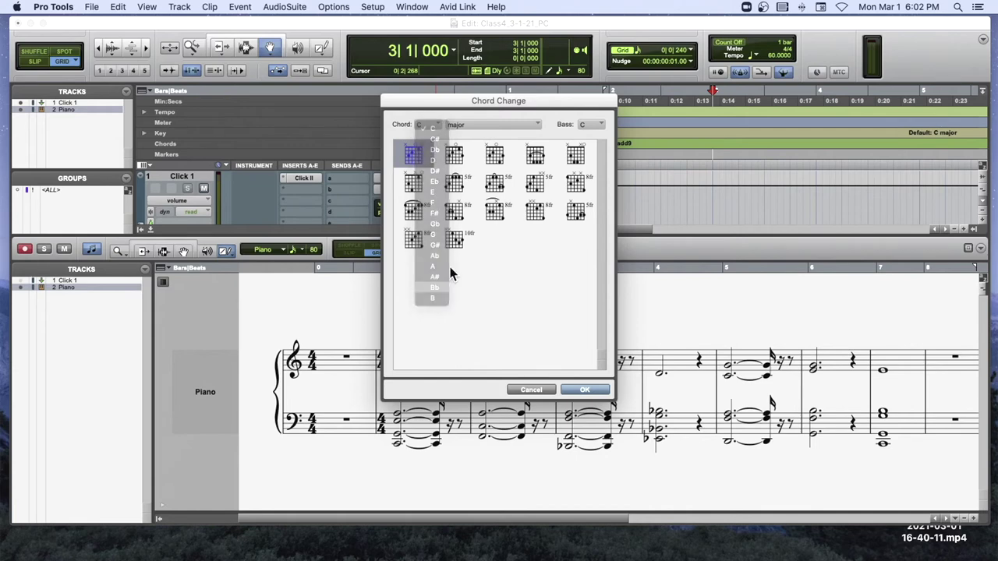
left_click(480, 125)
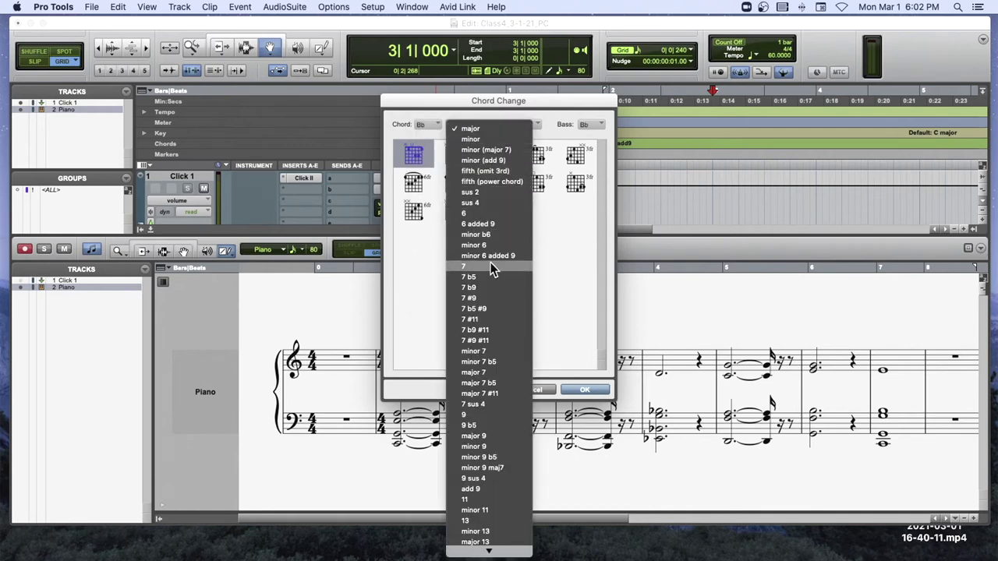
left_click(477, 373)
left_click(585, 389)
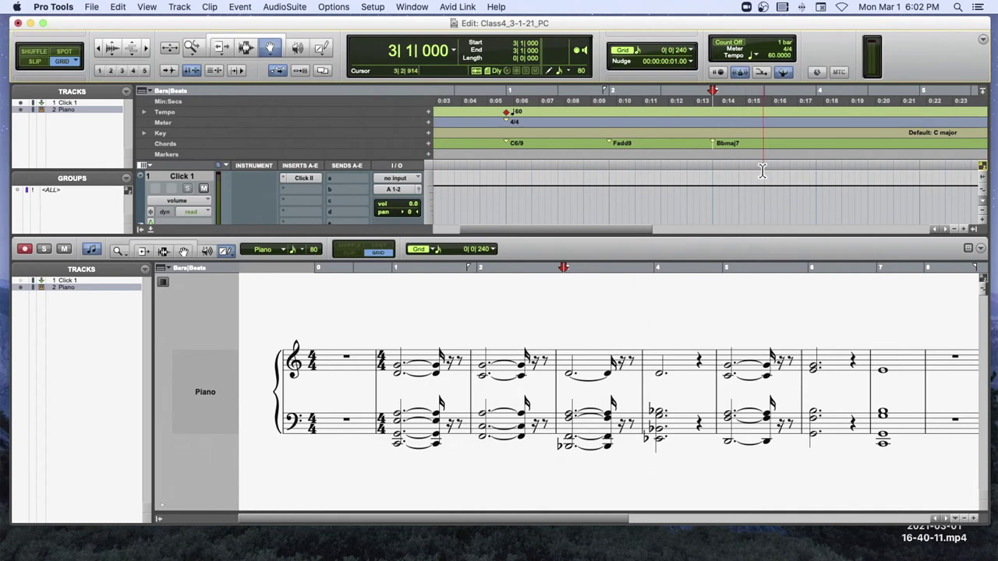
Step: Clear the chord changes from the Chords ruler and delete all notes of the Piano part in the MIDI Editor
mouse_move(489, 143)
left_mouse_down()
mouse_move(772, 147)
mouse_move(493, 146)
left_mouse_up()
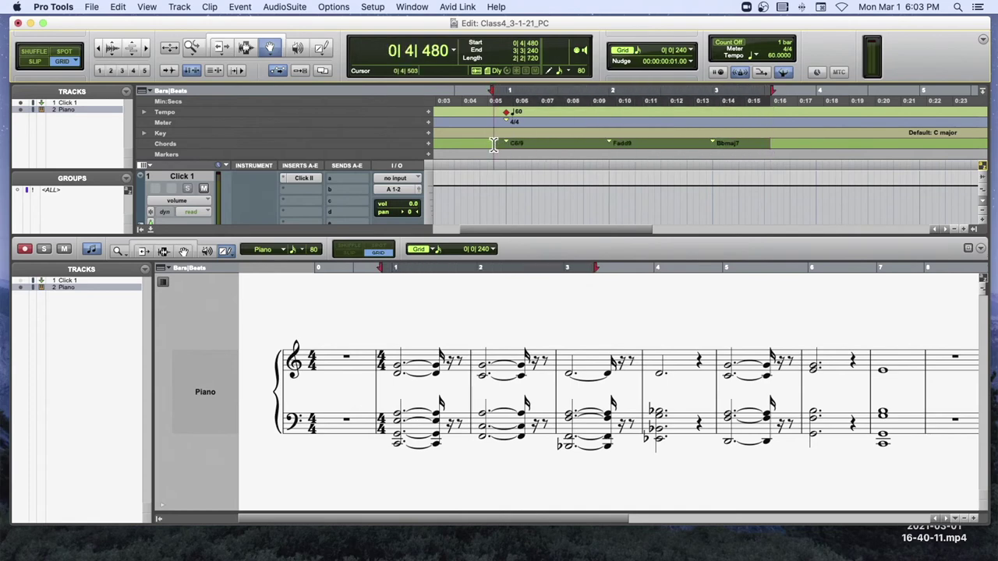
left_click(493, 146)
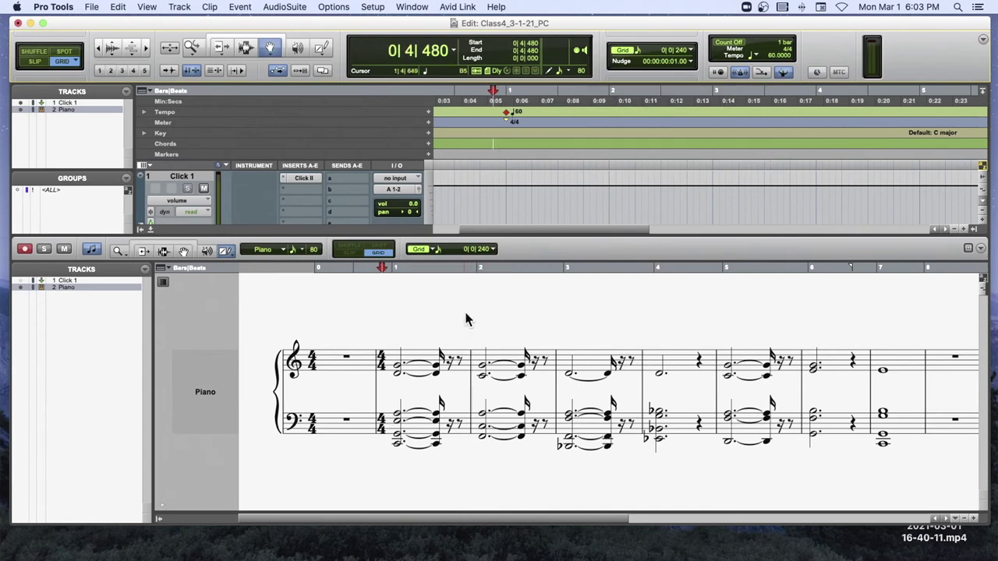
left_click(92, 250)
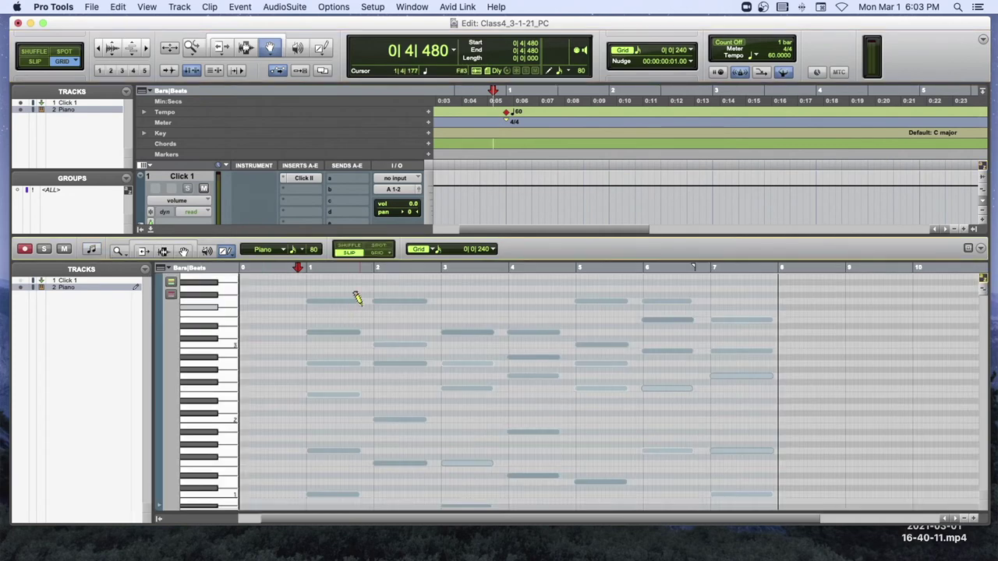
key("super+a")
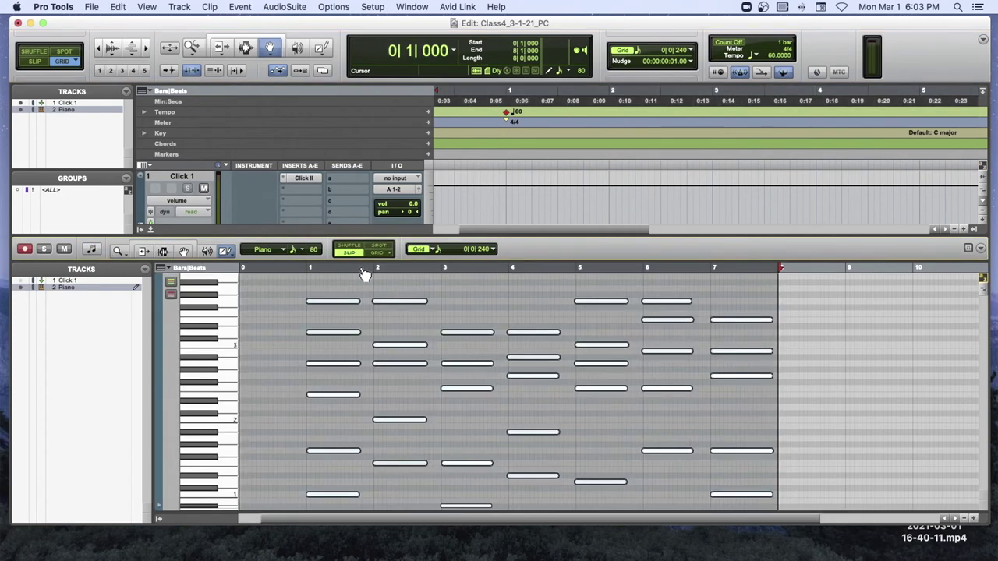
key("Delete")
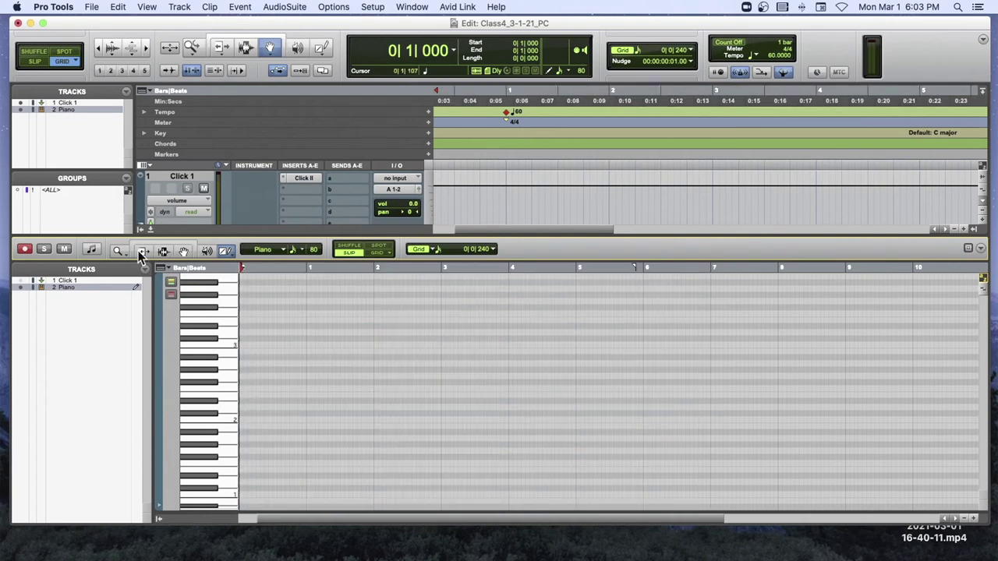
Step: Switch the MIDI Editor to notation display and record a new chord progression on the Piano track across bars 1 to 7
left_click(91, 251)
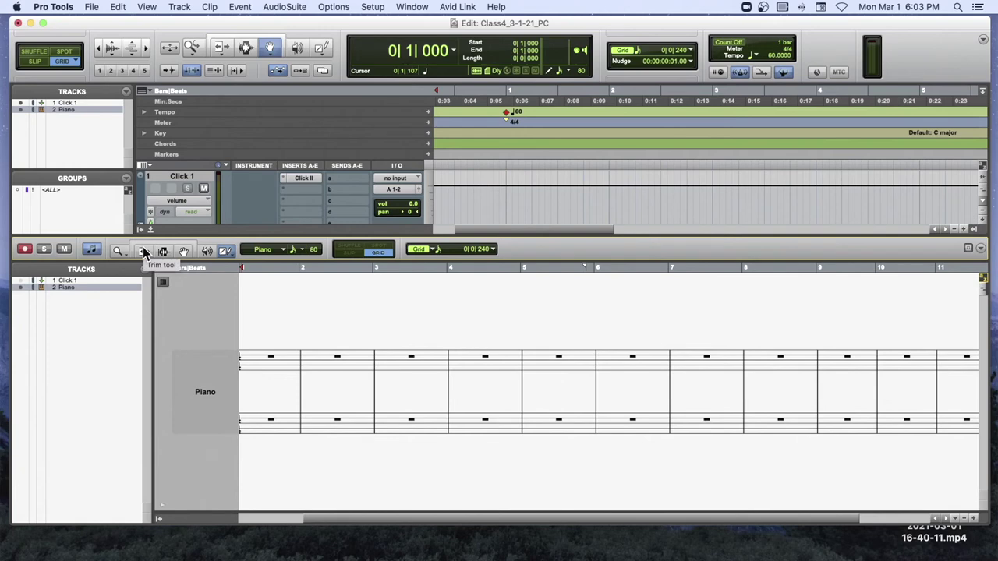
key("space")
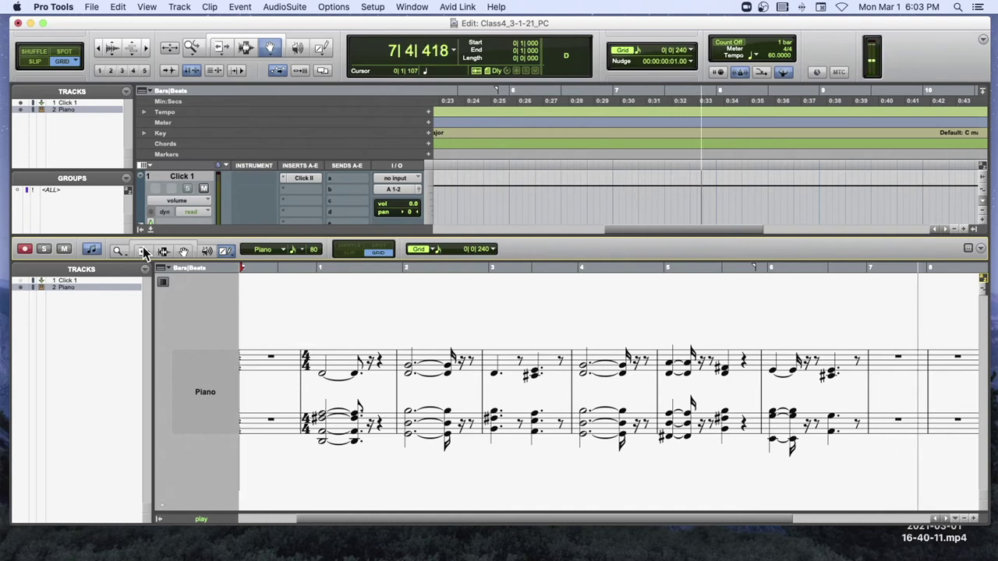
key("space")
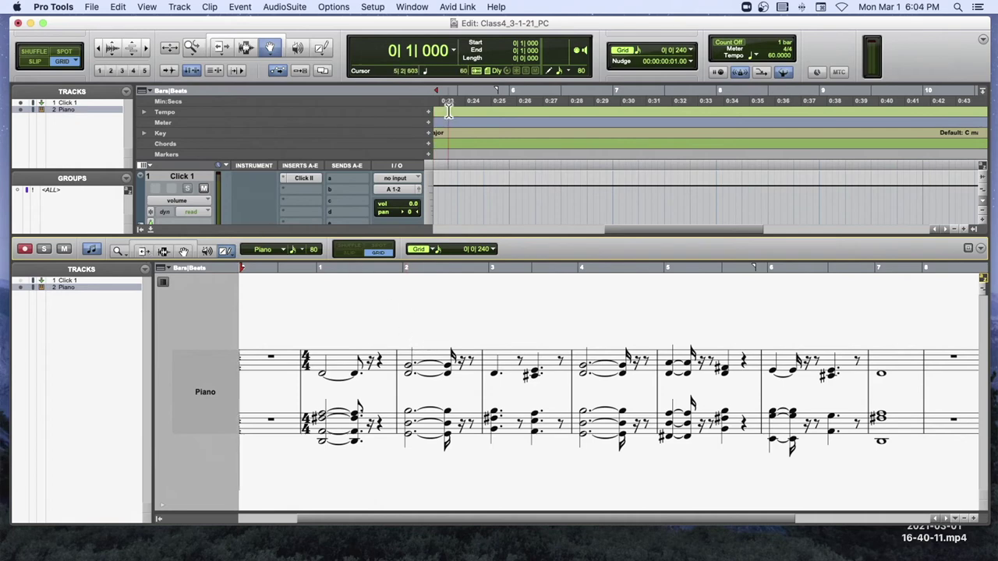
Step: Add a D major chord change at 1|1|000 in the Chords ruler
scroll(425, 156, "left", 3)
left_click(393, 52)
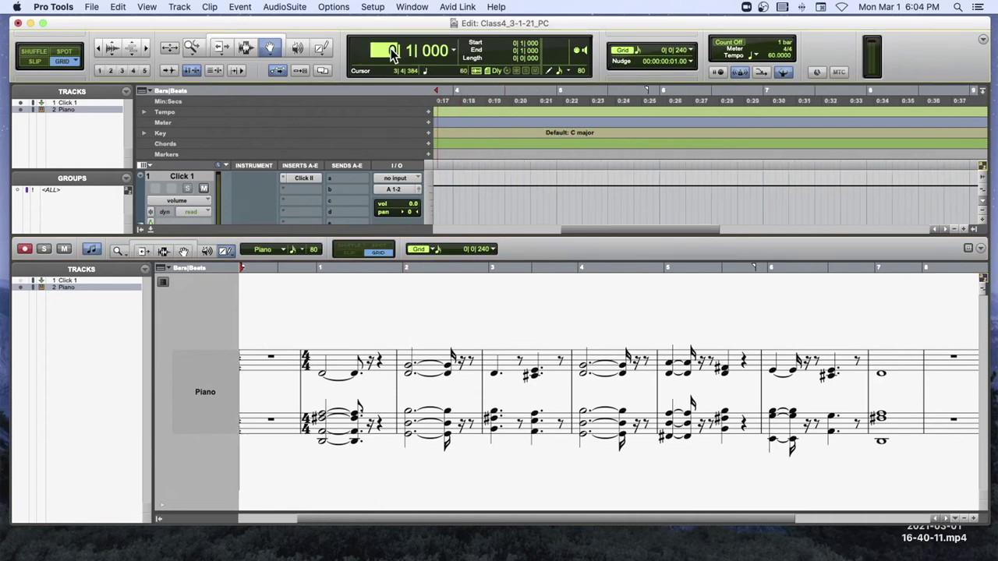
type("1")
key("Return")
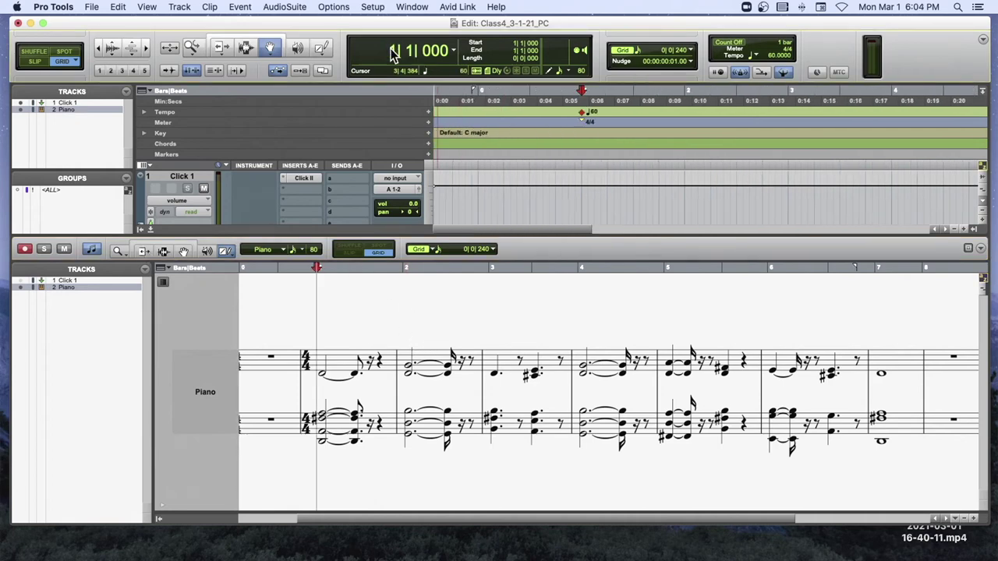
left_click(428, 143)
left_click(432, 125)
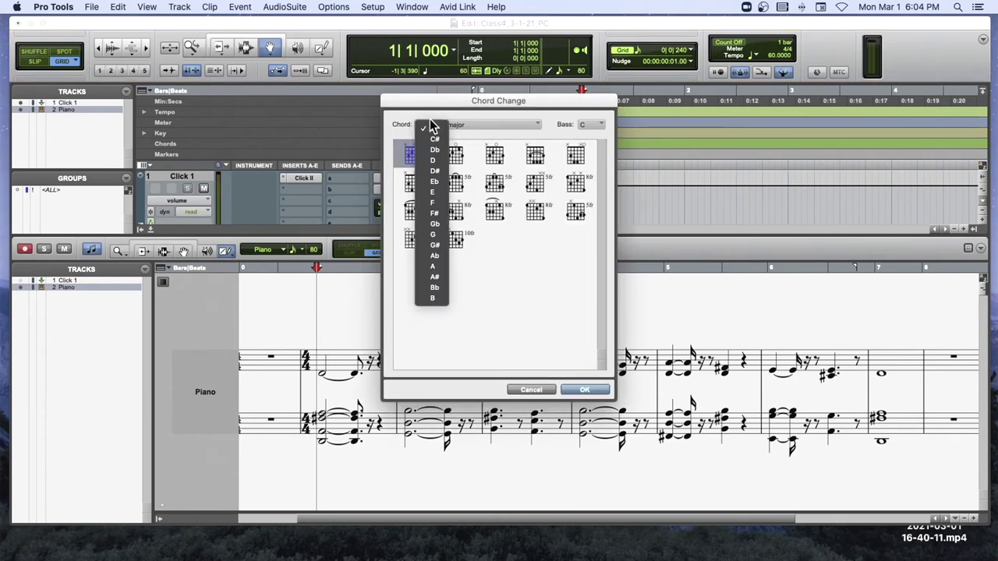
left_click(433, 160)
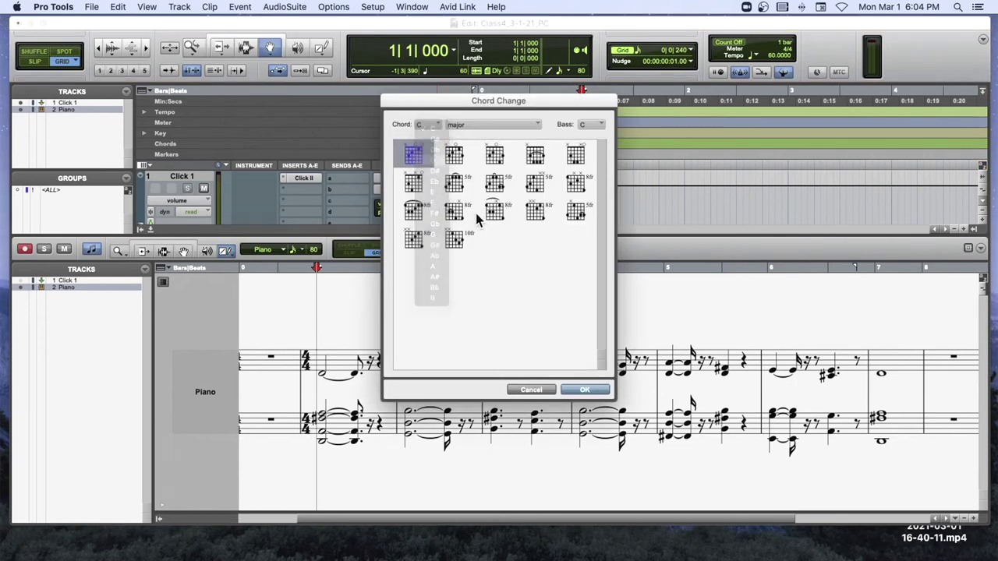
left_click(582, 391)
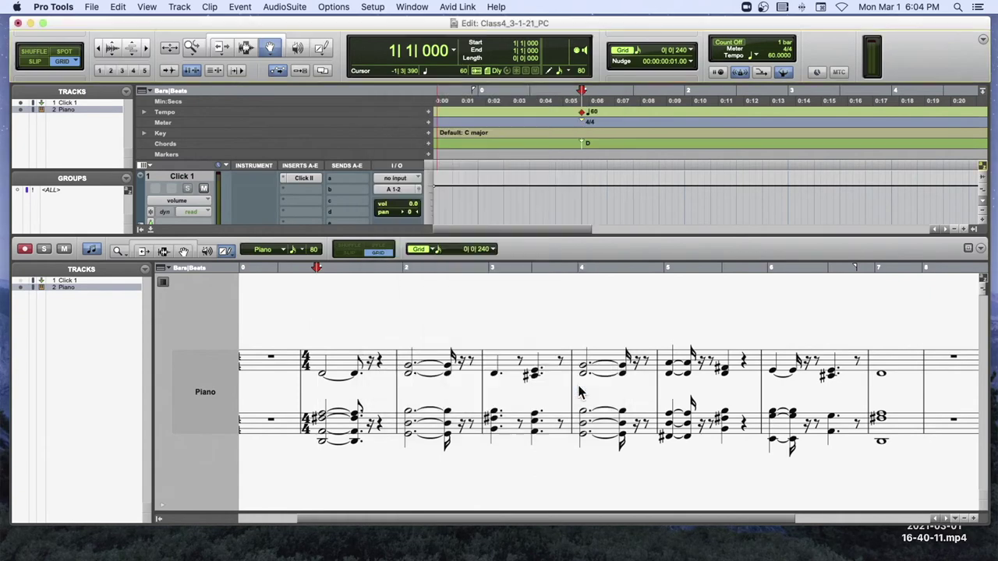
Step: Add a G major chord change at 2|1|000 in the Chords ruler
left_click(390, 52)
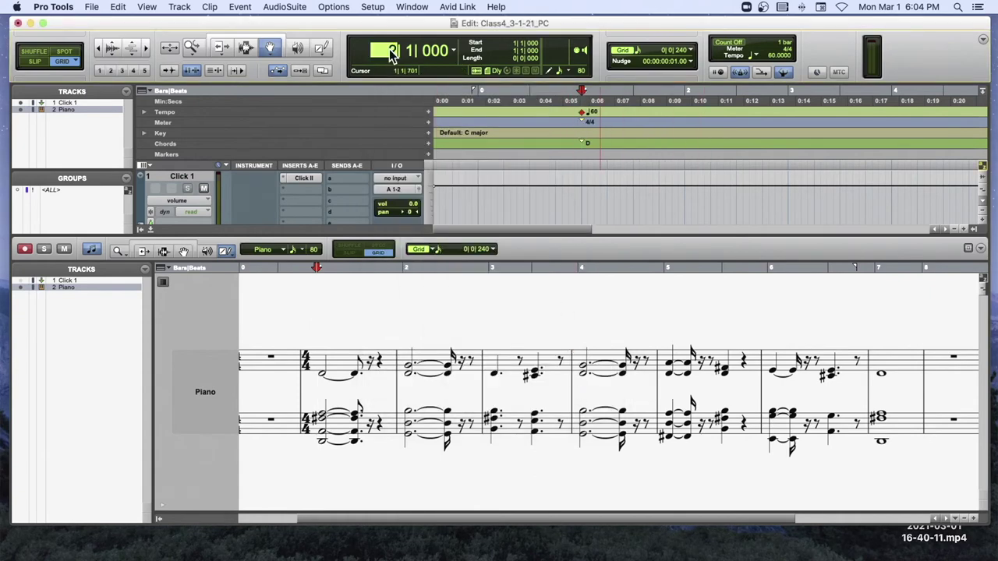
type("2")
key("Return")
left_click(429, 145)
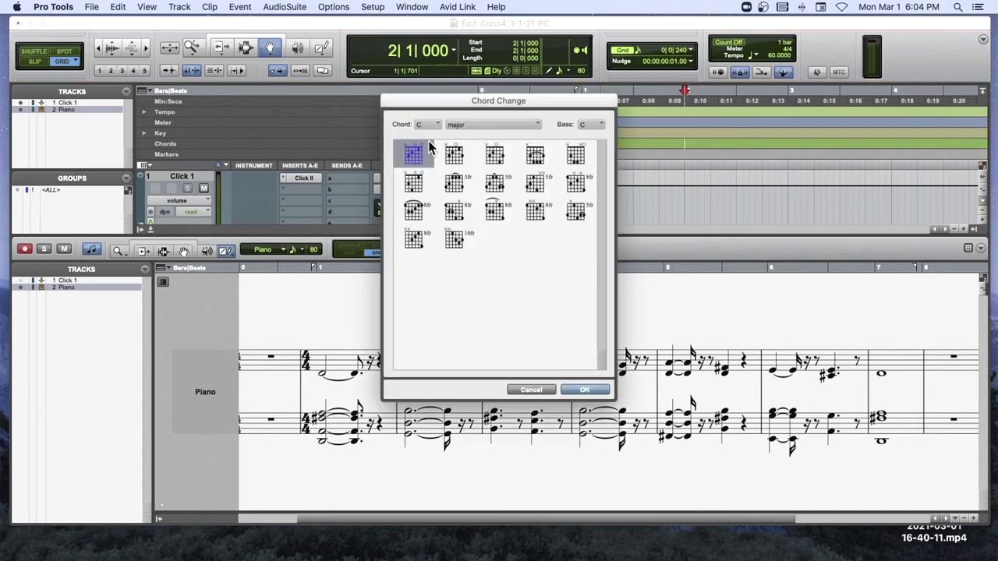
left_click(431, 124)
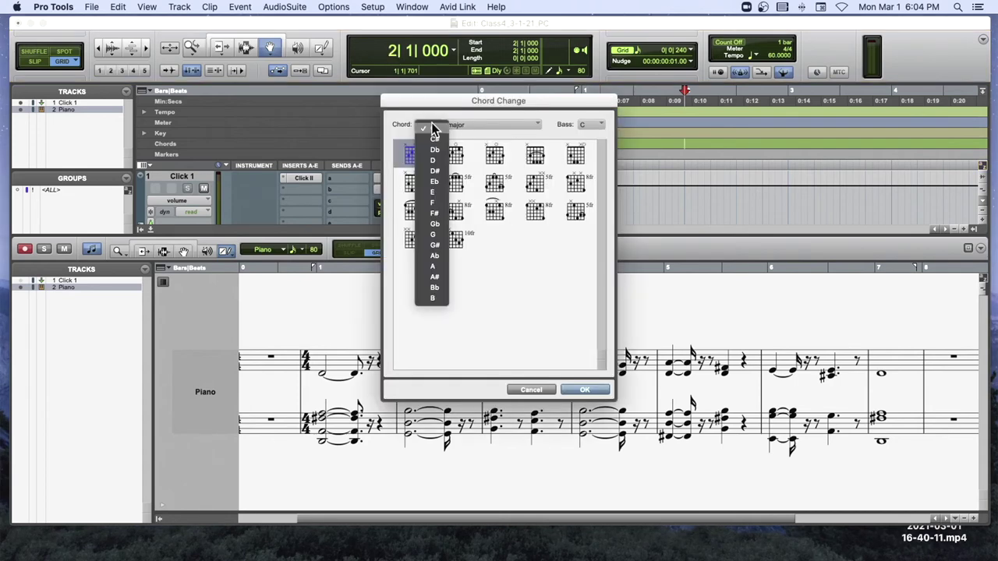
left_click(443, 232)
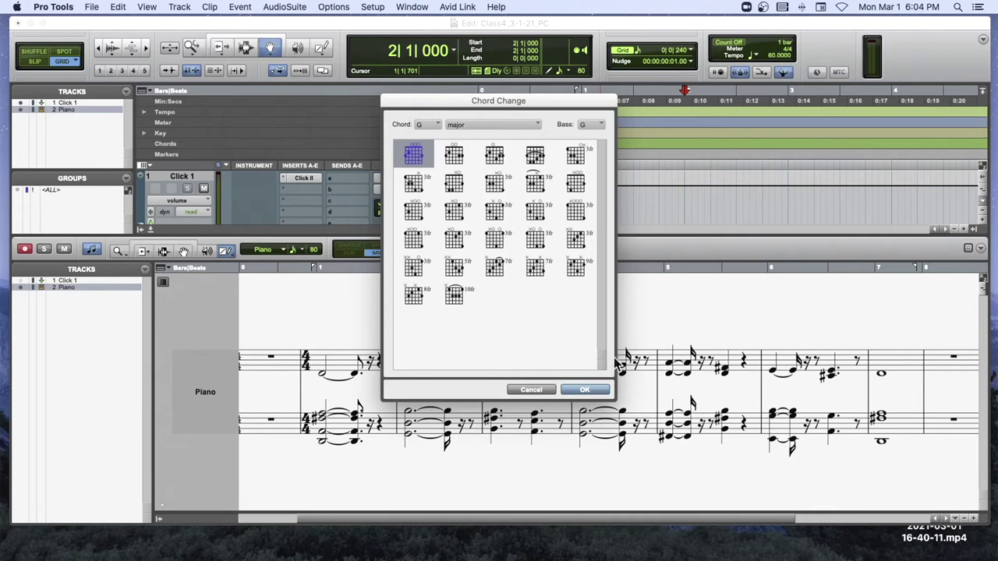
left_click(586, 390)
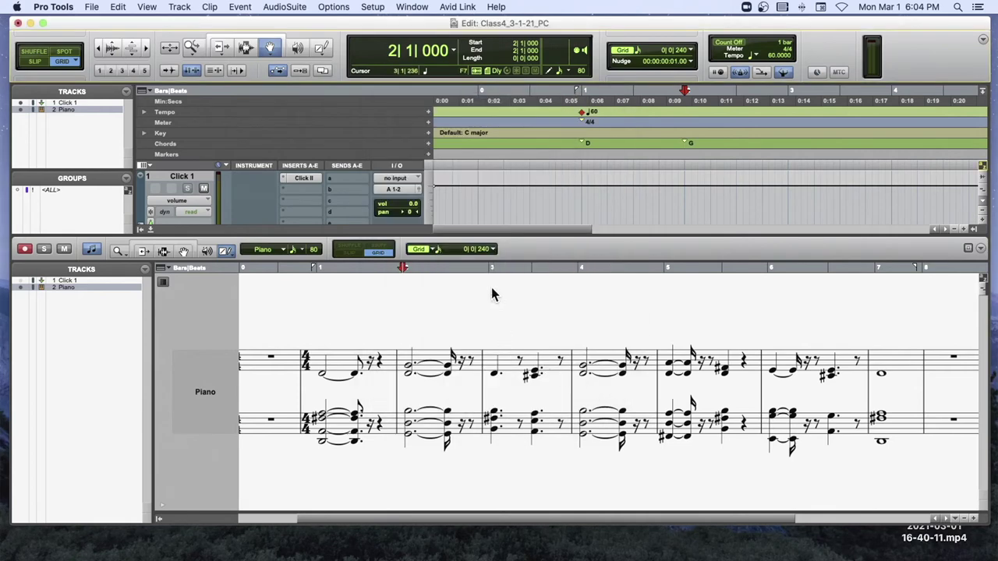
Step: Add a B minor chord change at 3|1|000 in the Chords ruler
left_click(789, 146)
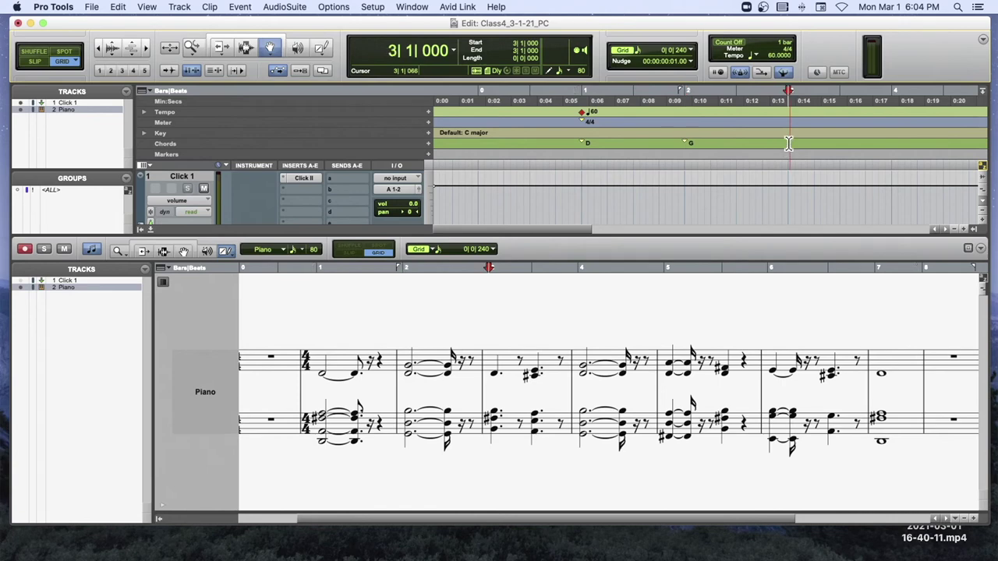
left_click(430, 145)
left_click_drag(472, 106, 320, 105)
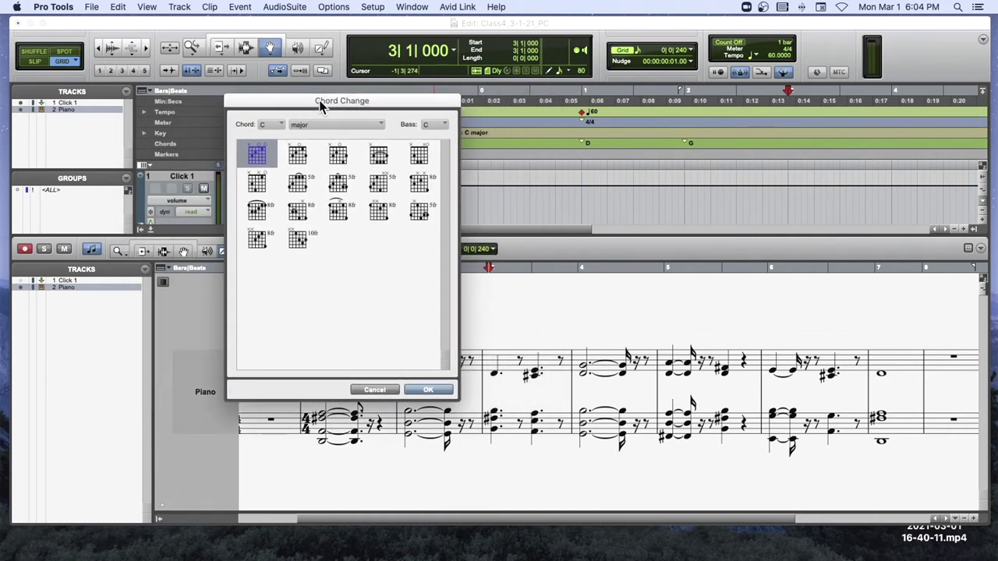
left_click_drag(320, 106, 314, 113)
left_click(265, 133)
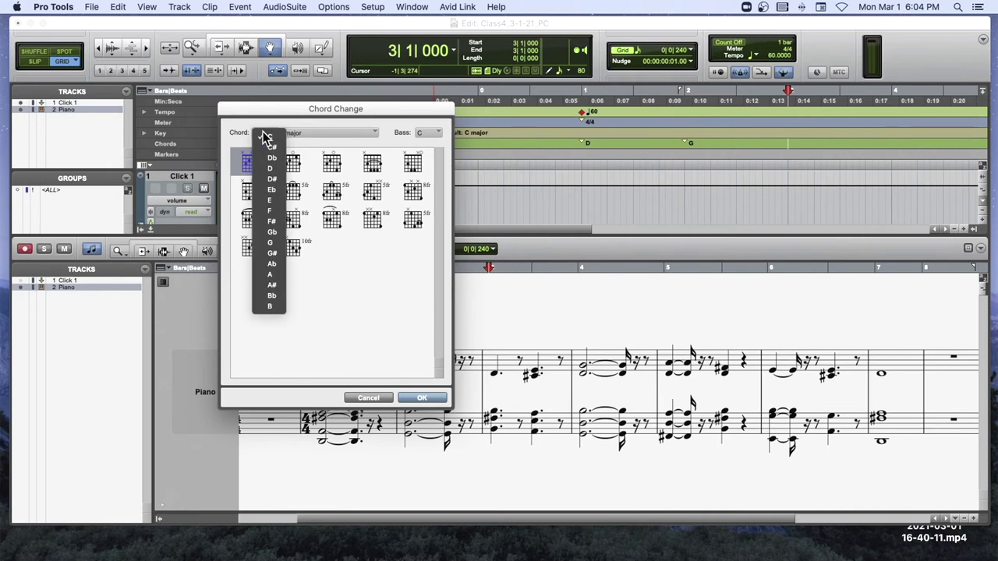
left_click(279, 305)
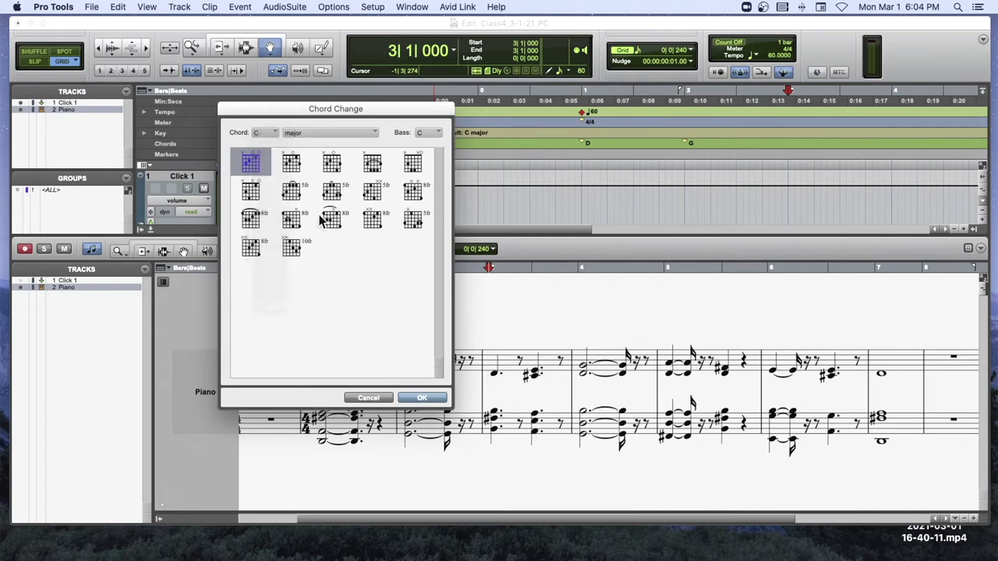
left_click(342, 132)
left_click(341, 147)
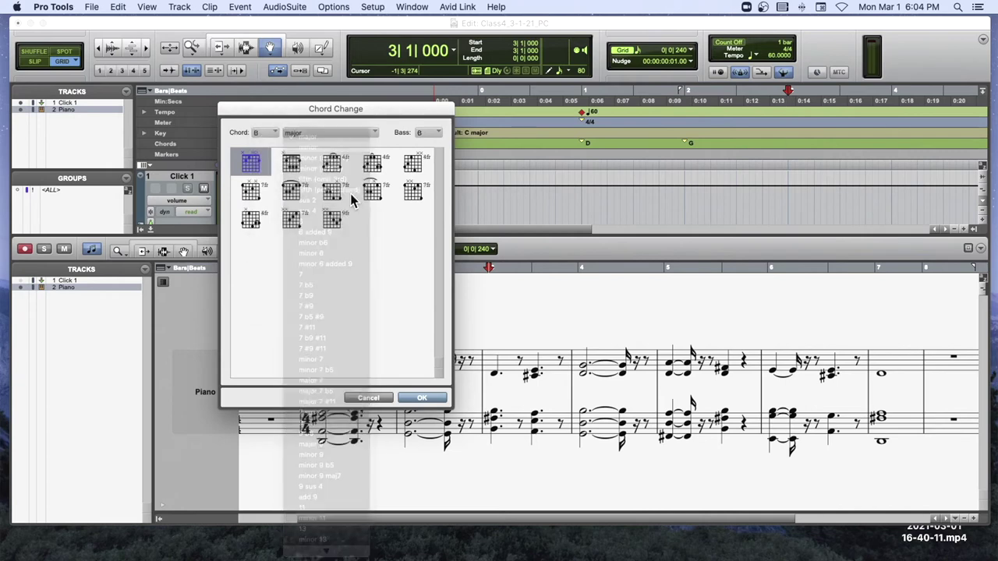
left_click(427, 400)
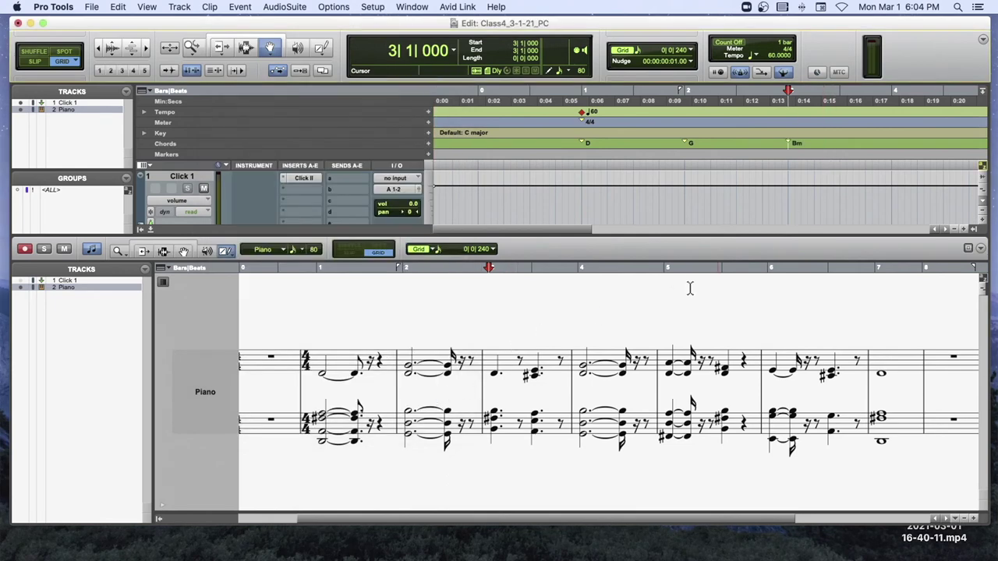
Step: Add an A major chord change at 3|3|000 in the Chords ruler
left_click(838, 152)
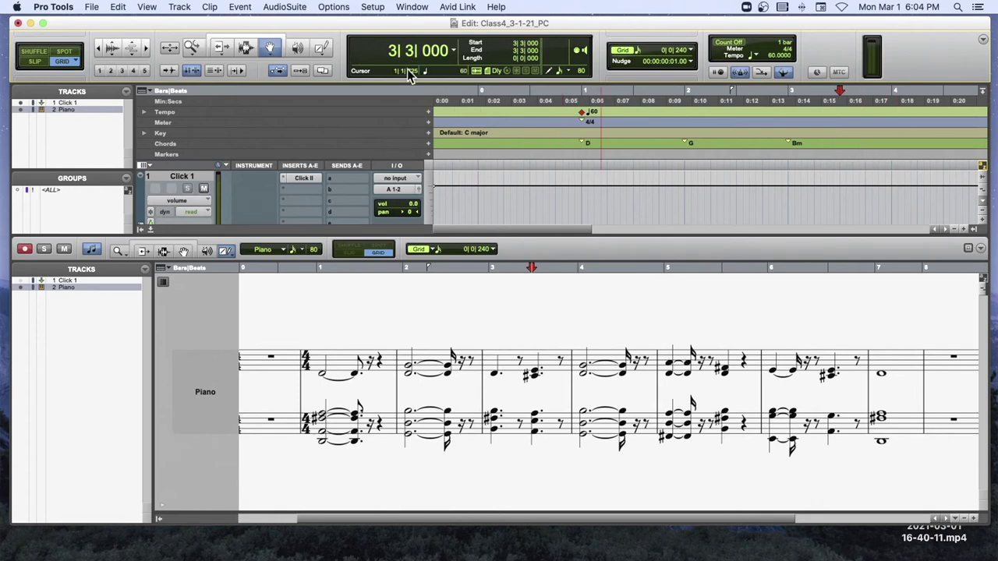
left_click(429, 145)
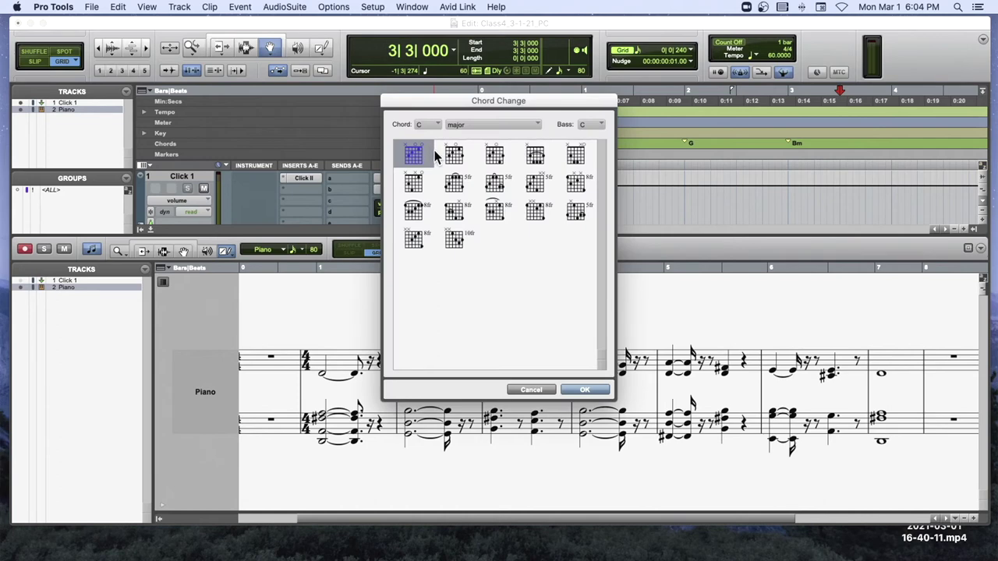
left_click(431, 125)
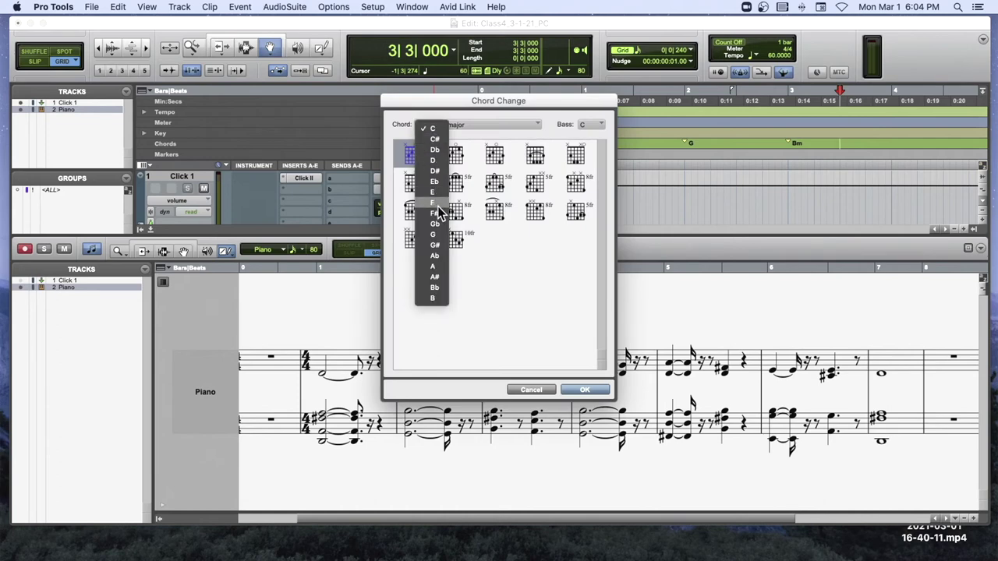
left_click(441, 265)
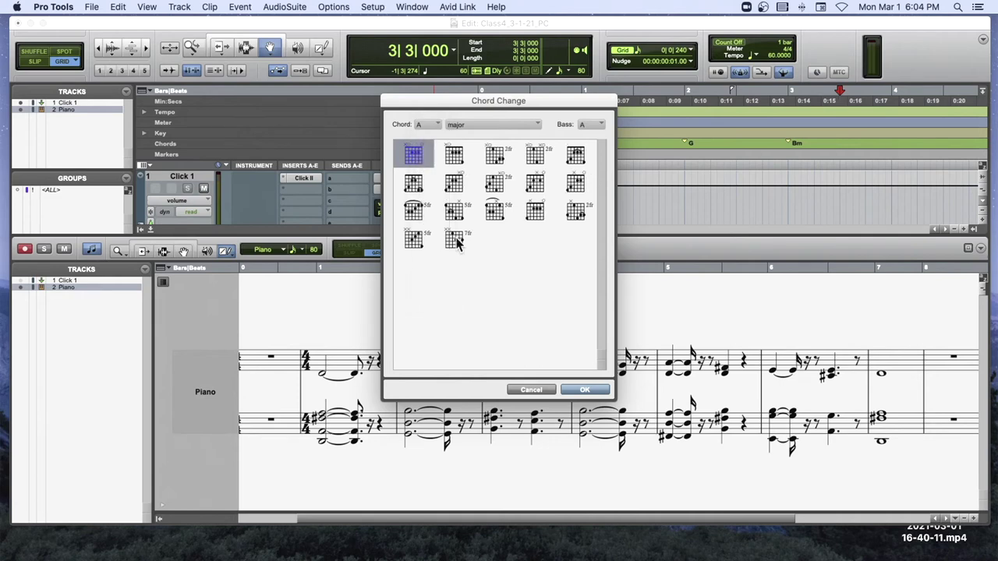
left_click(597, 388)
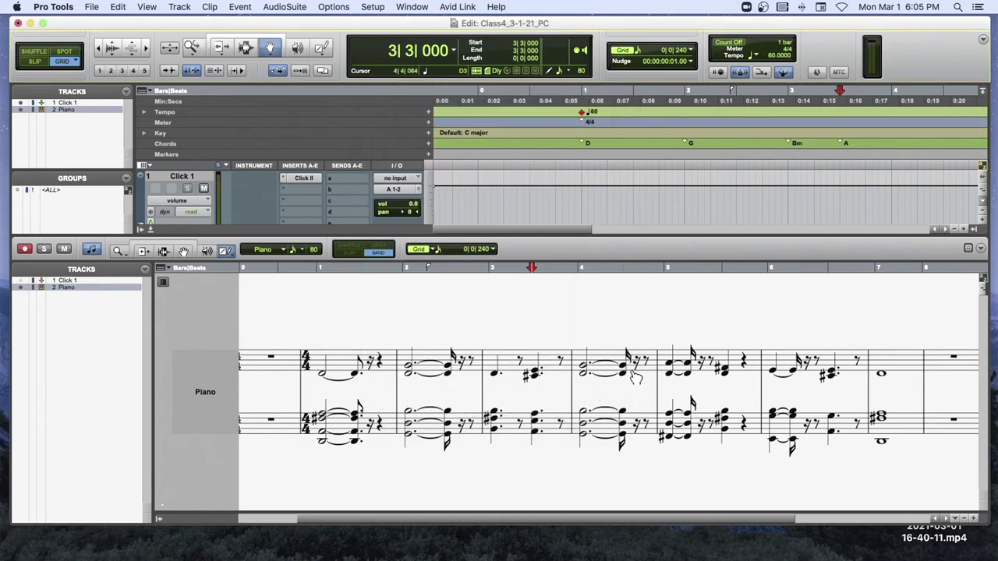
Step: Add a G major chord change at 4|1|000 in the Chords ruler
left_click(888, 146)
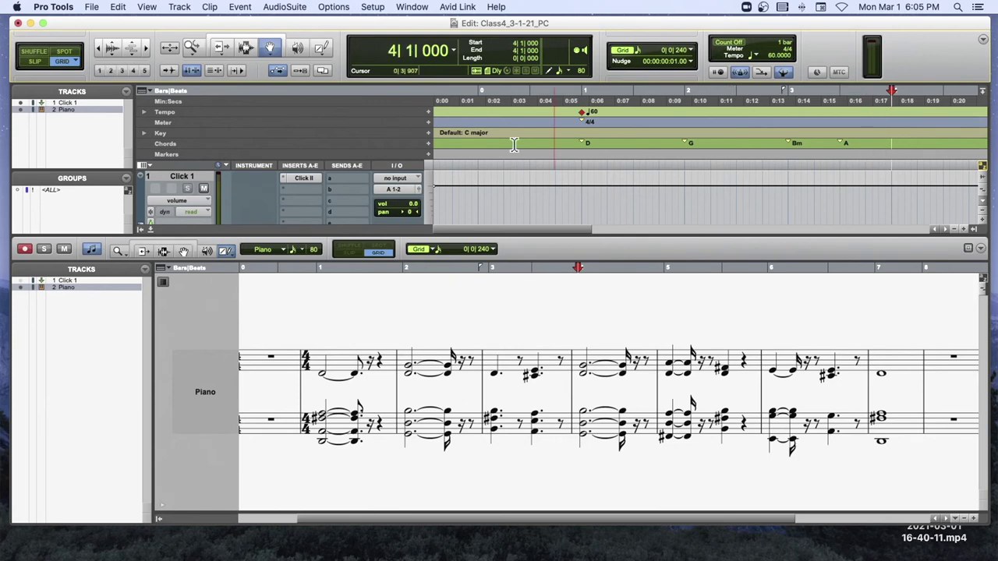
left_click(427, 143)
left_click(433, 124)
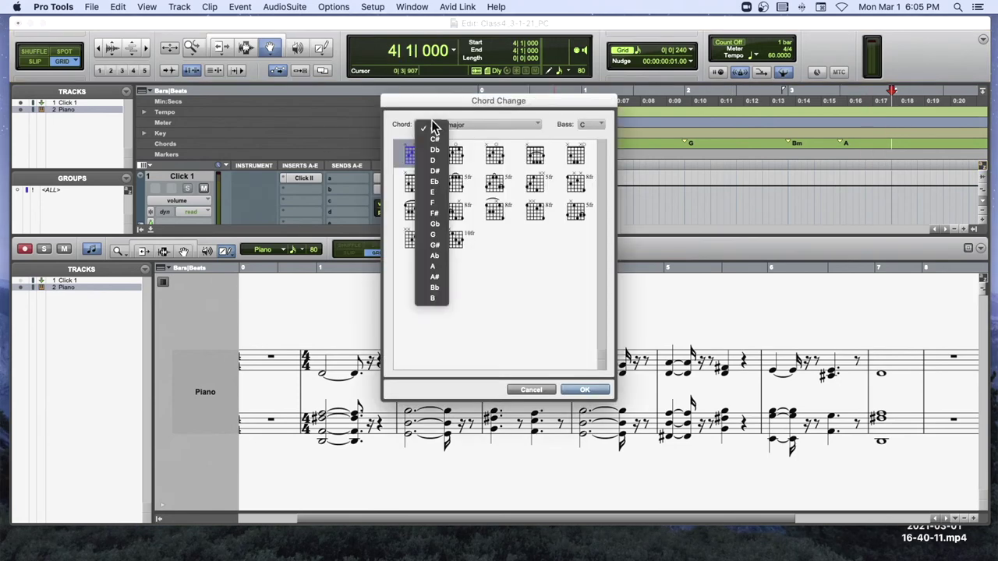
left_click(445, 231)
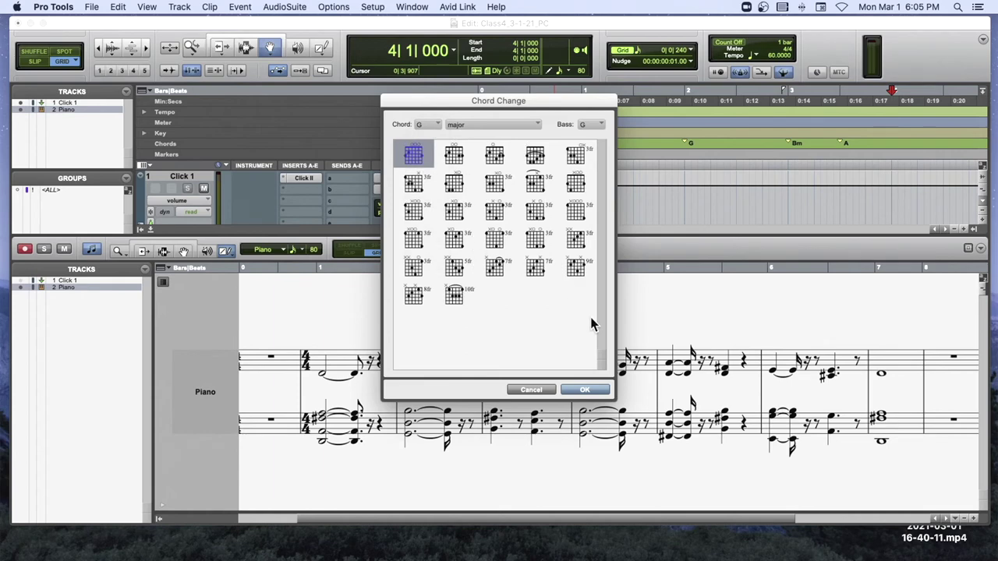
left_click(584, 389)
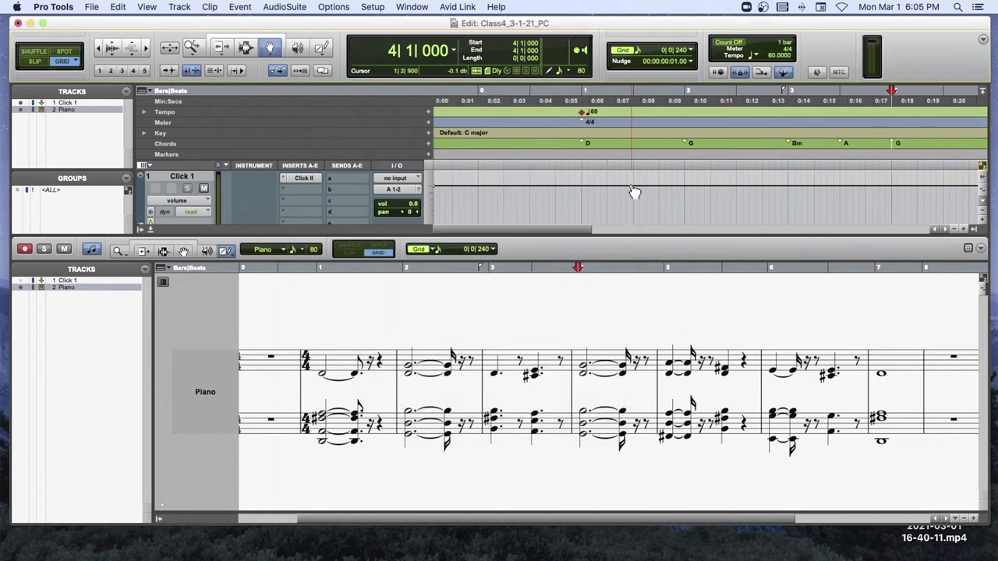
Step: Copy the Bm chord change at bar 3 with the Selector tool and paste it at 5|1|000 in the Chords ruler
scroll(634, 194, "right", 10)
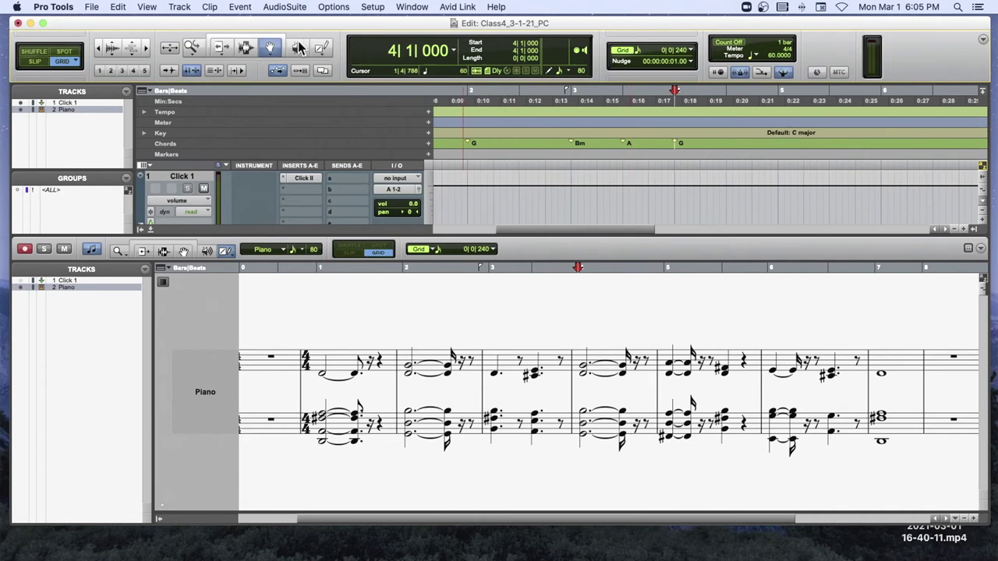
key("F7")
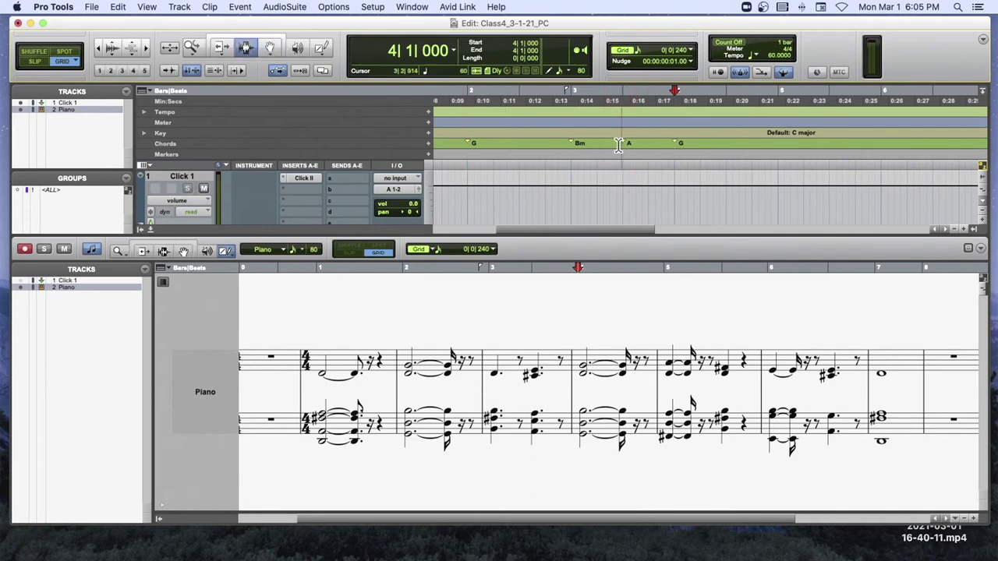
left_click(581, 143)
left_click_drag(580, 143, 572, 142)
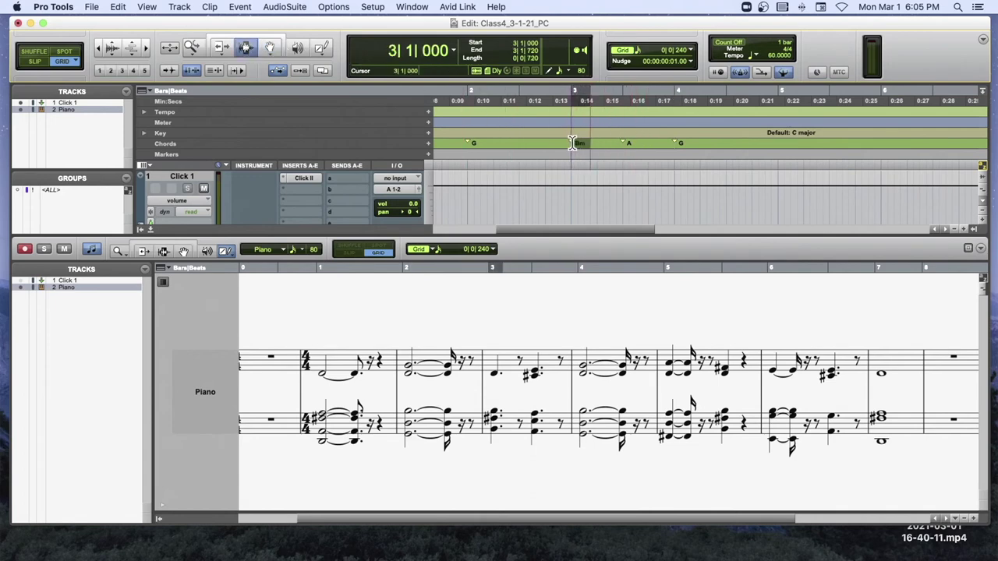
key("space")
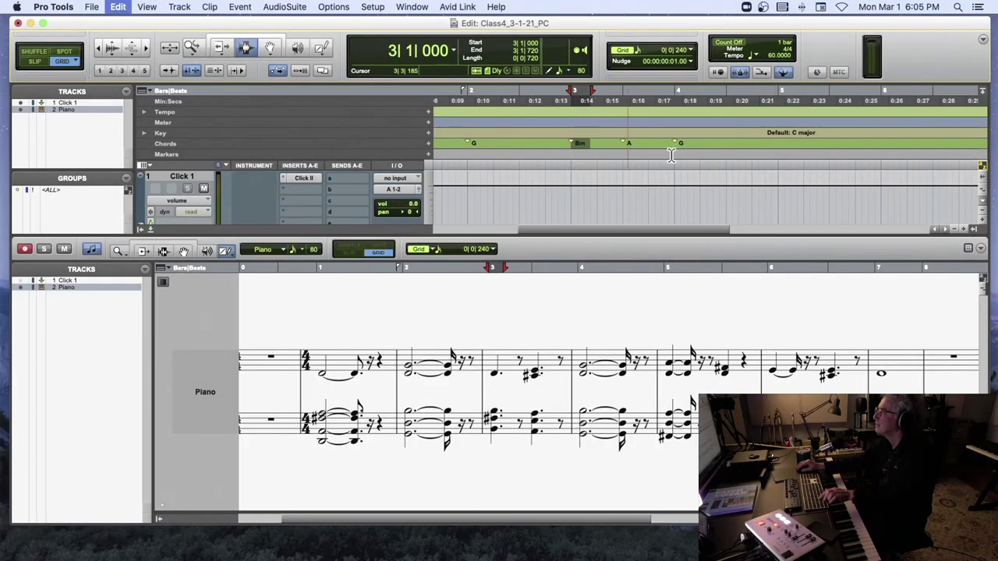
left_click(779, 143)
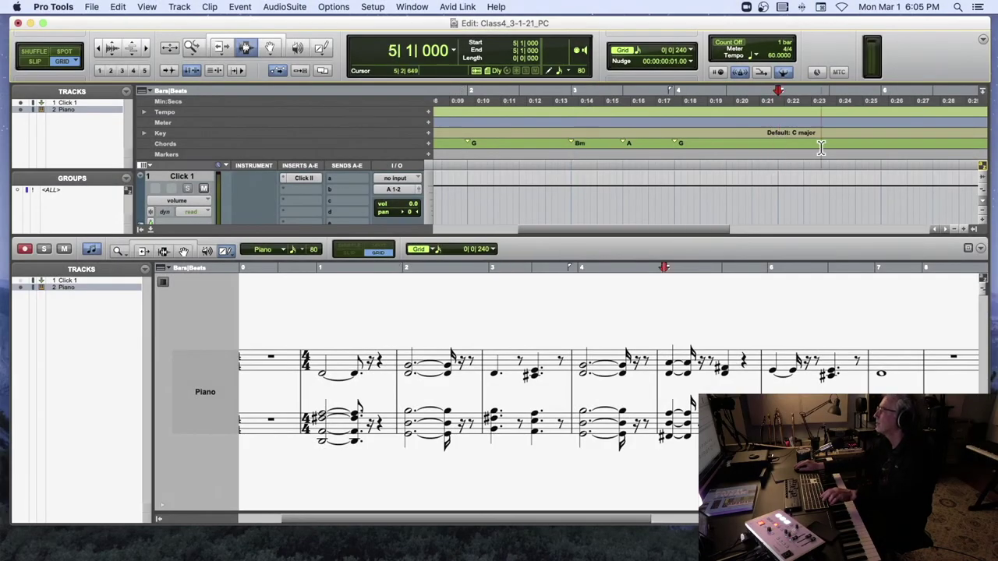
key("super+v")
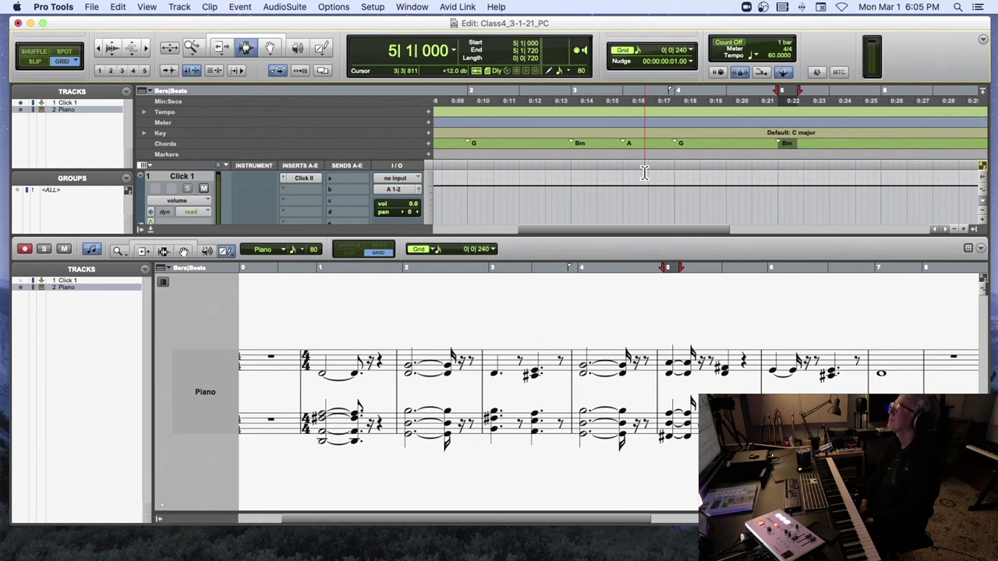
Step: Switch the MIDI Editor to piano-roll display and examine the recorded Piano notes in the opening bars
scroll(644, 172, "down", 3)
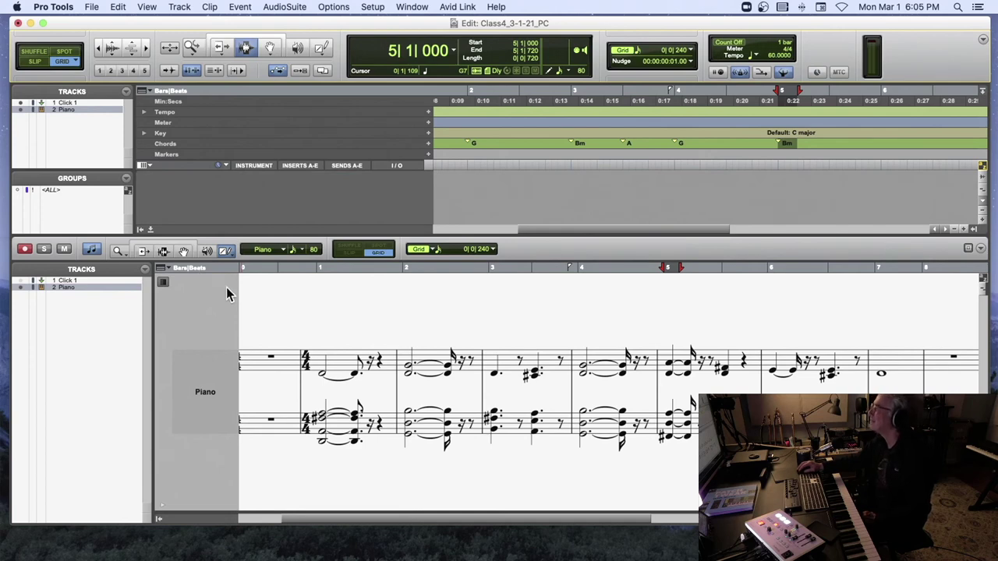
left_click(93, 249)
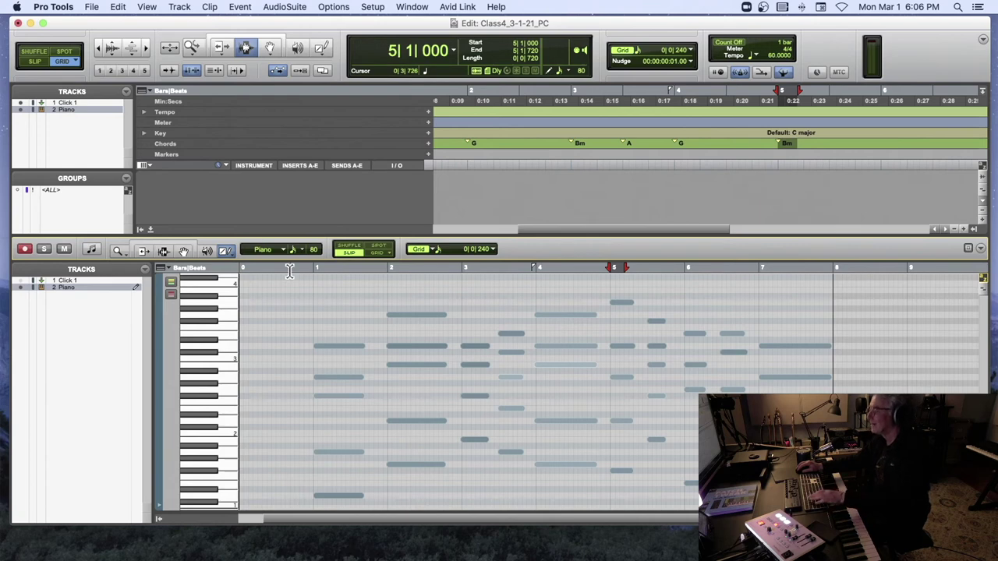
key("super+bracketright")
key("super+bracketright")
scroll(289, 270, "left", 10)
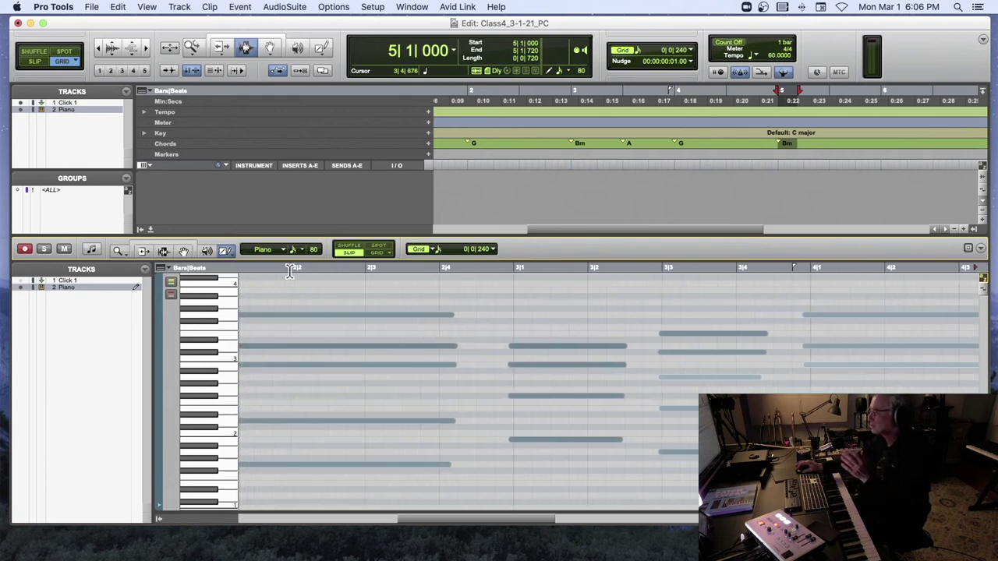
scroll(289, 271, "left", 6)
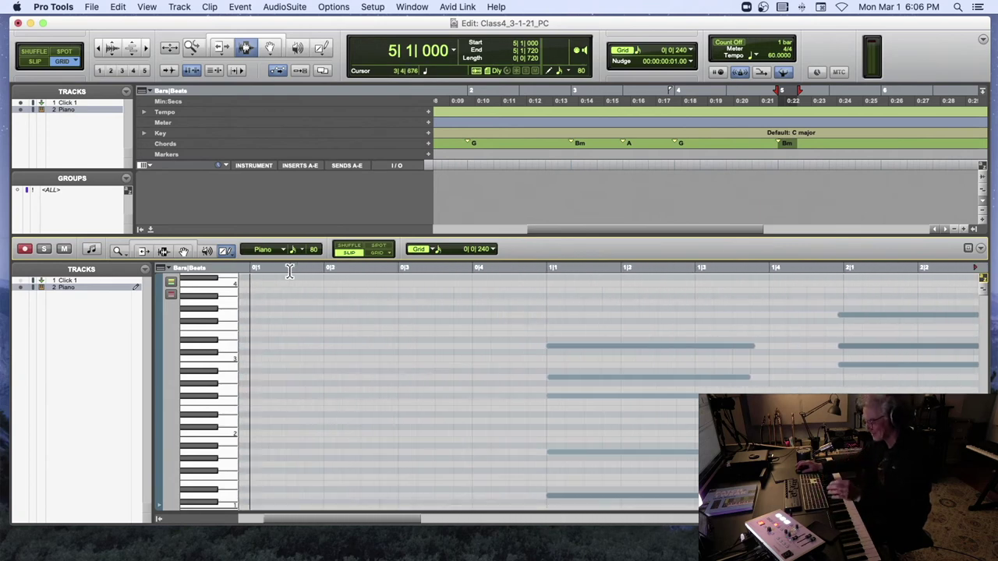
key("super+bracketleft")
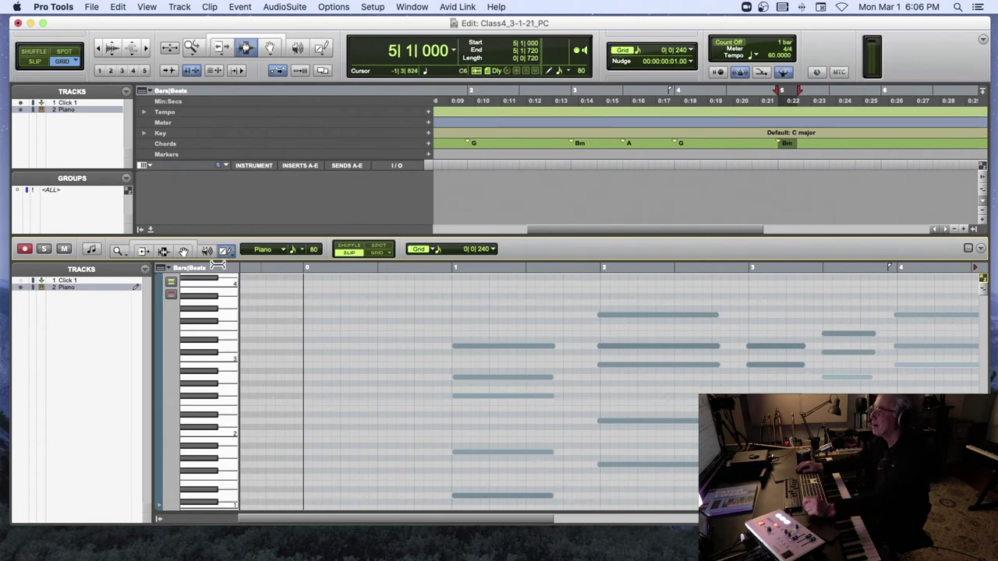
Step: Hide and reopen the docked MIDI Editor, and return it to an enlarged notation display starting from bar 0
left_click(141, 228)
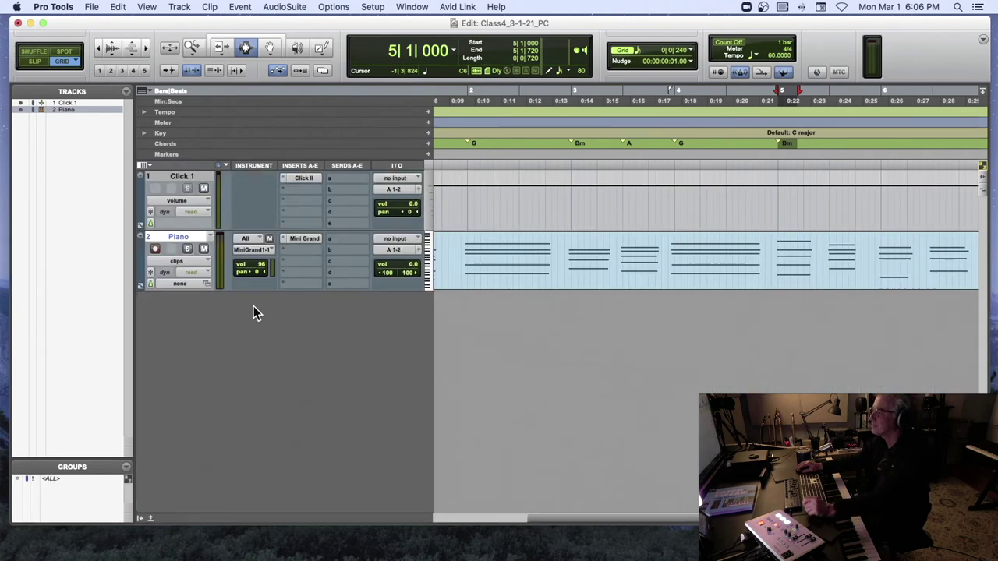
left_click(151, 519)
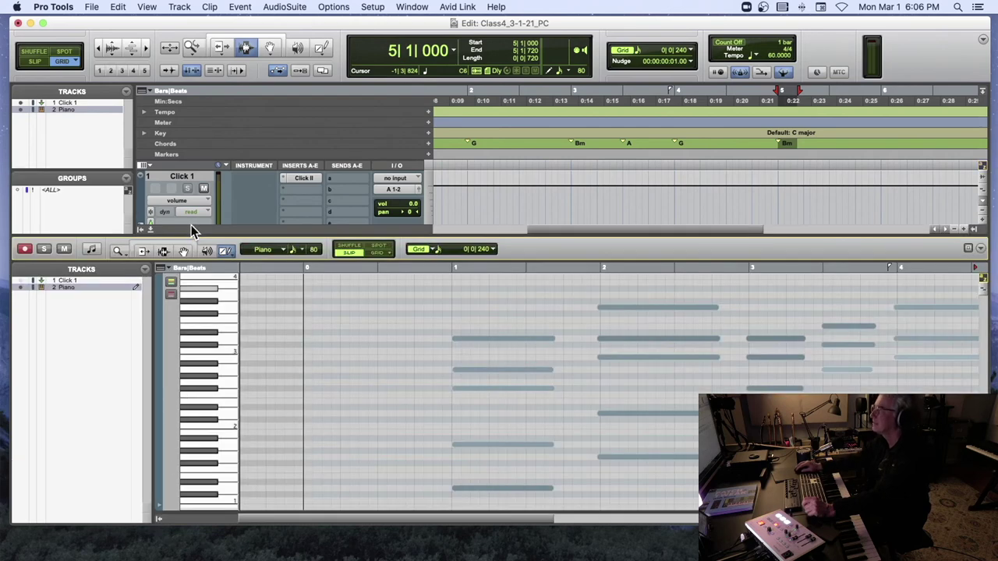
left_click(93, 250)
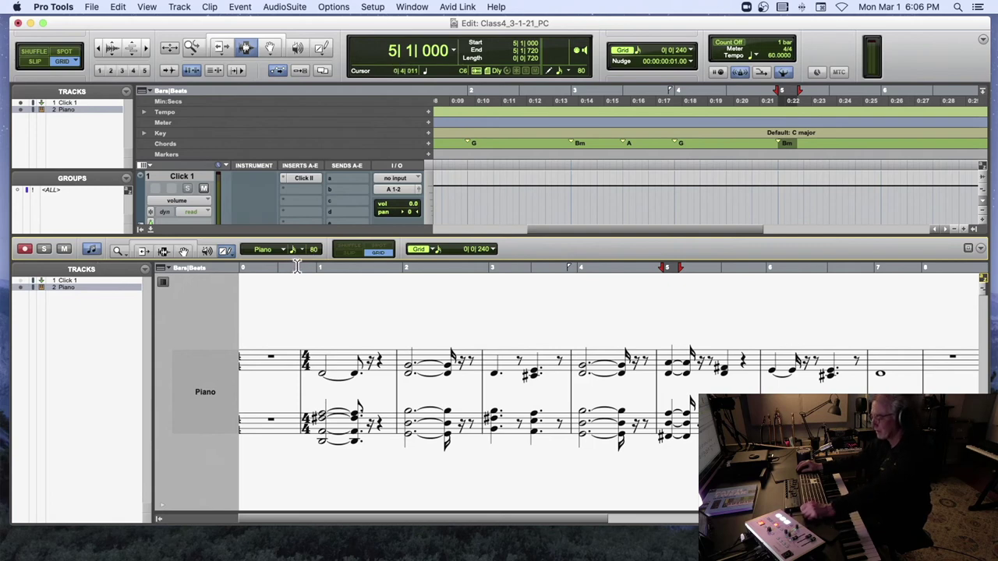
scroll(297, 266, "up", 5)
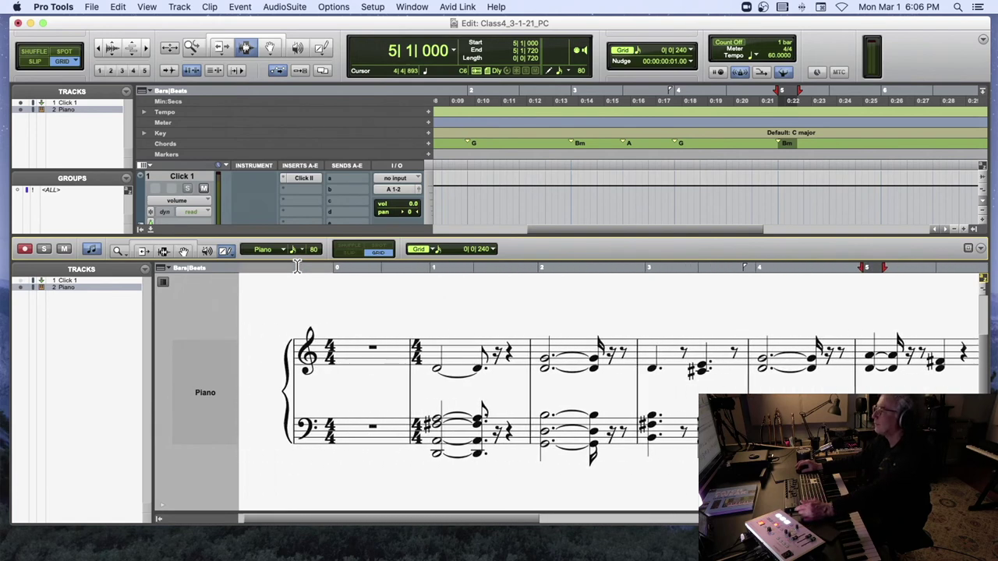
Step: Select all recorded Piano notes from bar 1 through bar 7 in the notation and open the Quantize event operation
scroll(297, 266, "down", 2)
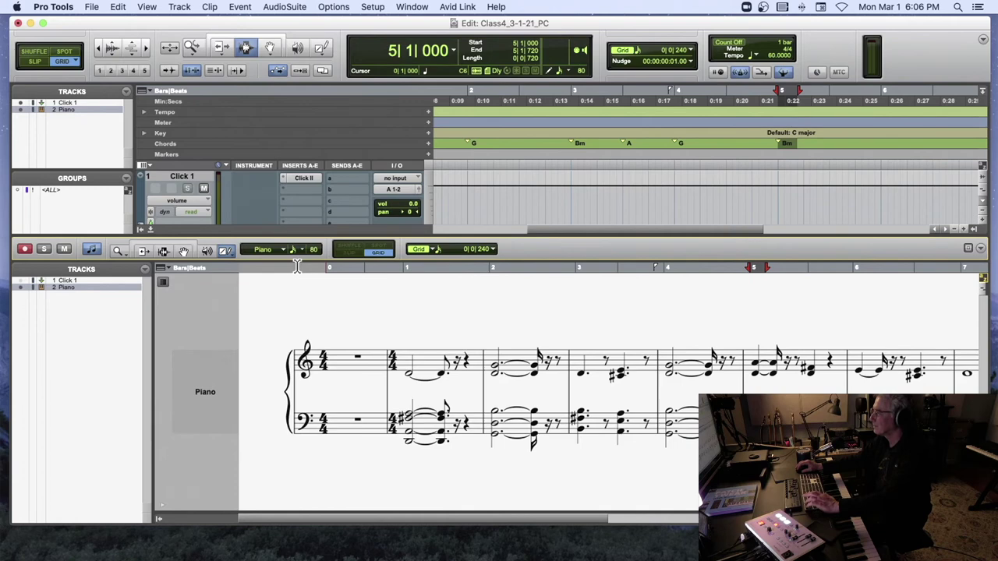
scroll(297, 266, "right", 5)
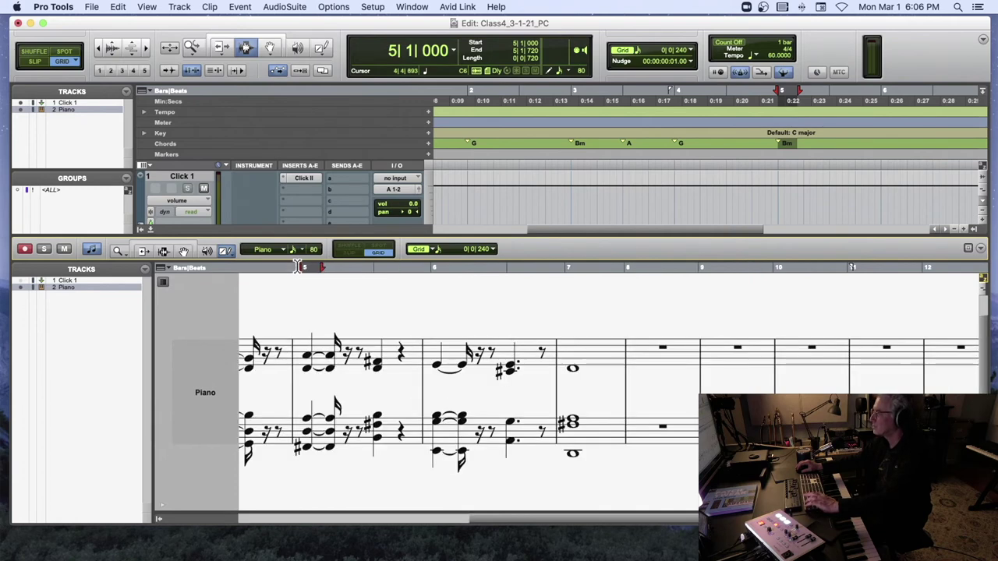
scroll(297, 266, "down", 1)
scroll(312, 266, "left", 4)
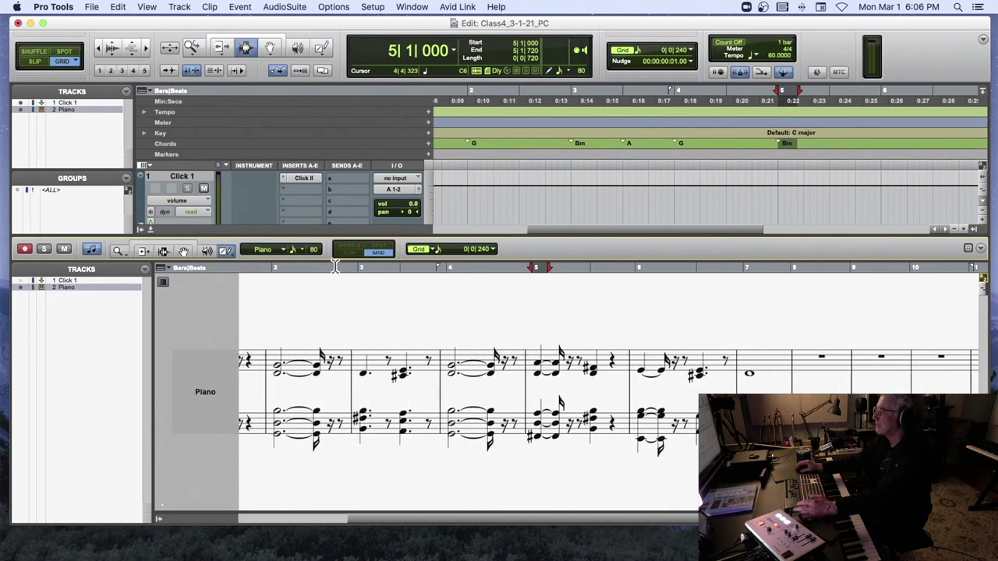
scroll(335, 267, "left", 4)
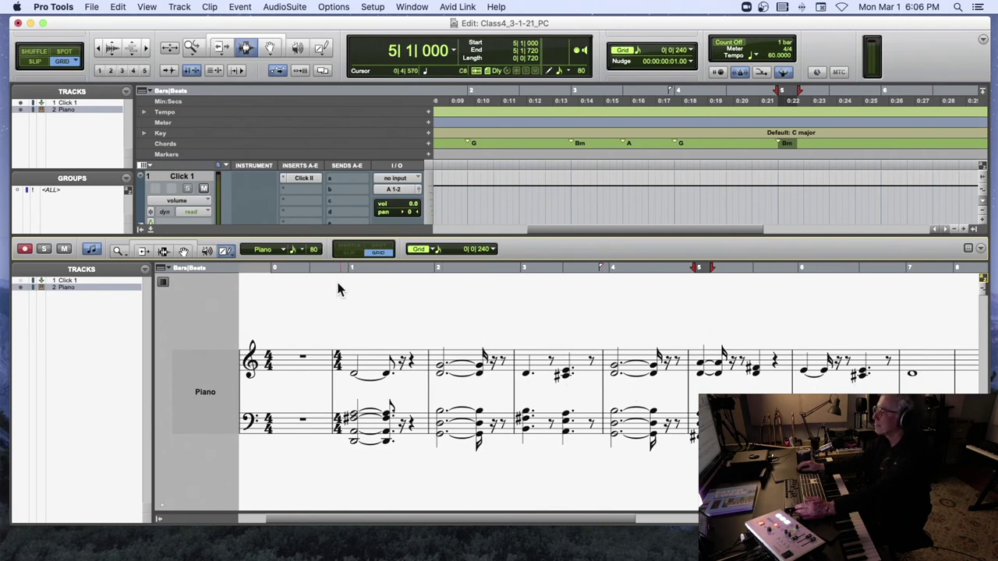
left_click_drag(326, 266, 938, 287)
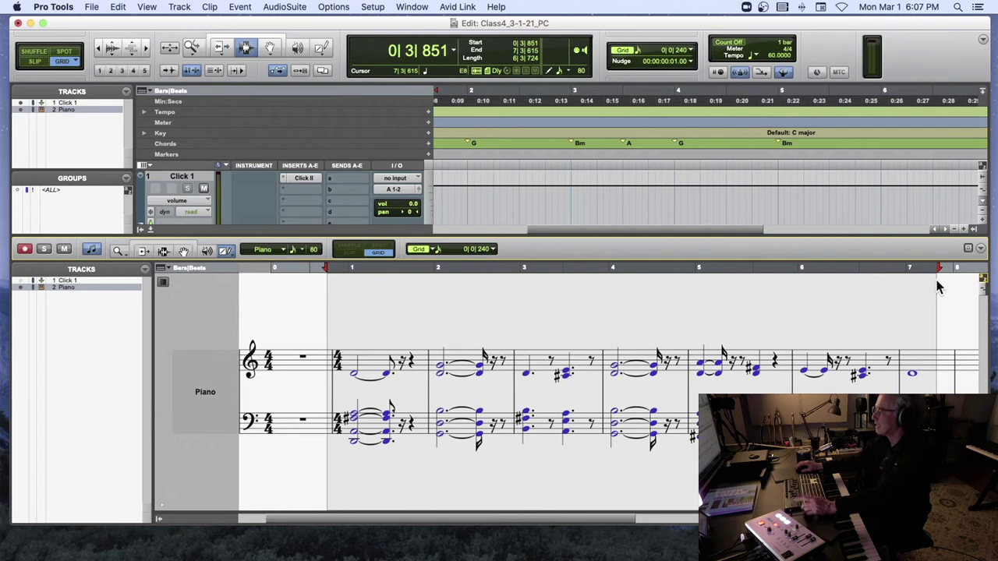
key("alt+0")
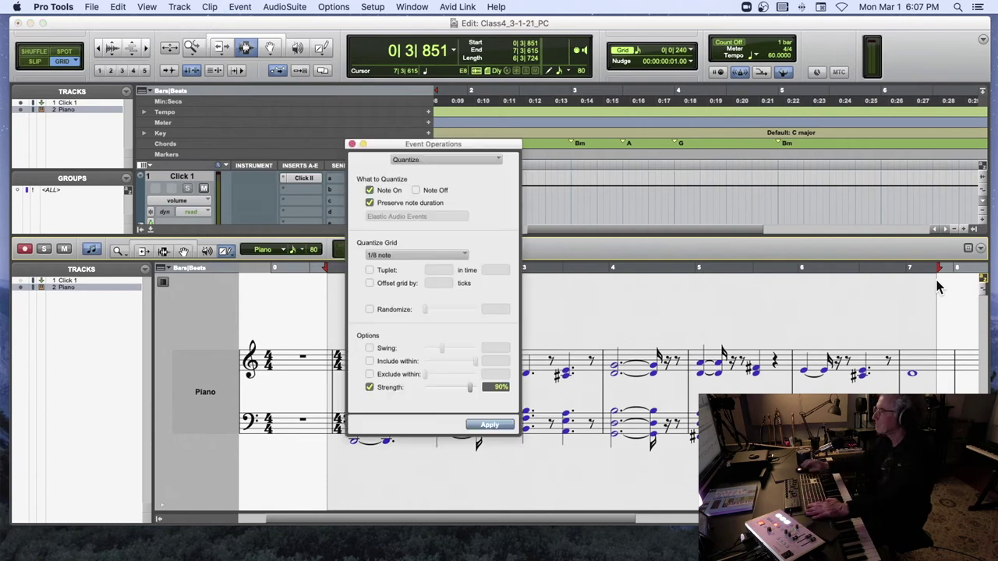
left_click_drag(483, 149, 291, 139)
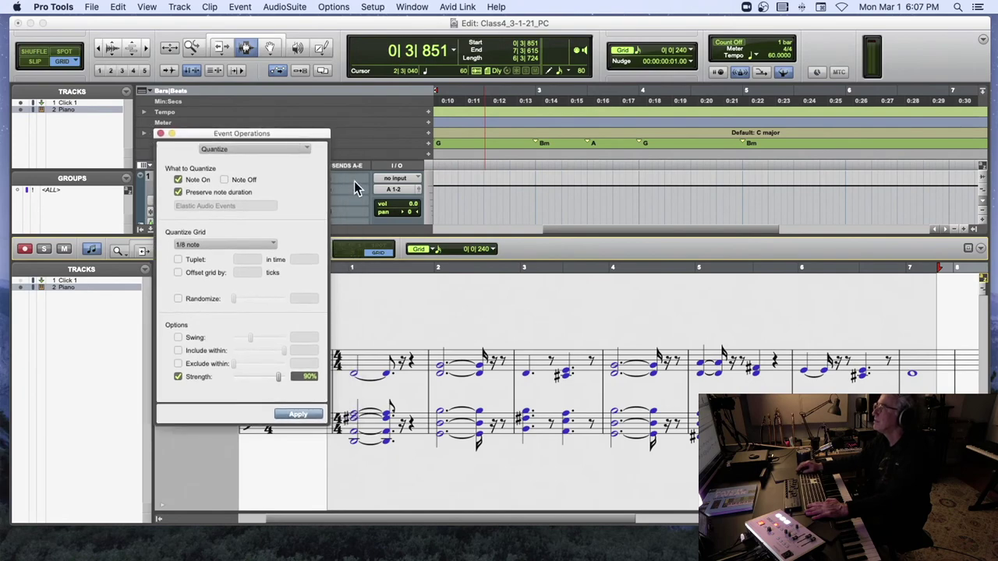
key("super+bracketright")
key("super+bracketright")
key("super+bracketright")
key("super+bracketright")
key("super+bracketright")
key("super+bracketright")
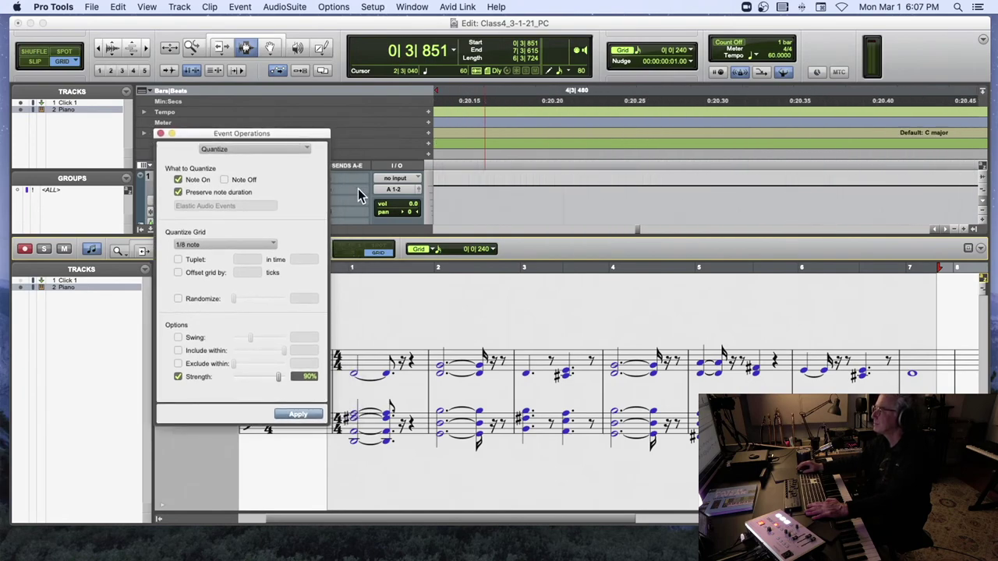
scroll(347, 320, "left", 2)
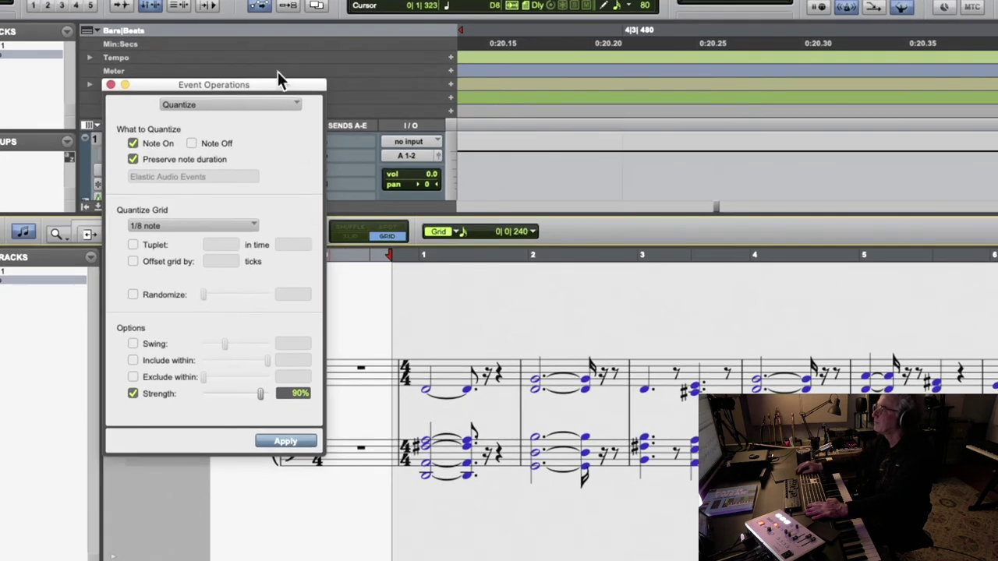
Step: Include Note Off in the quantize settings and quantize the selected Piano notes to a 1/4 note grid
left_click_drag(276, 84, 297, 178)
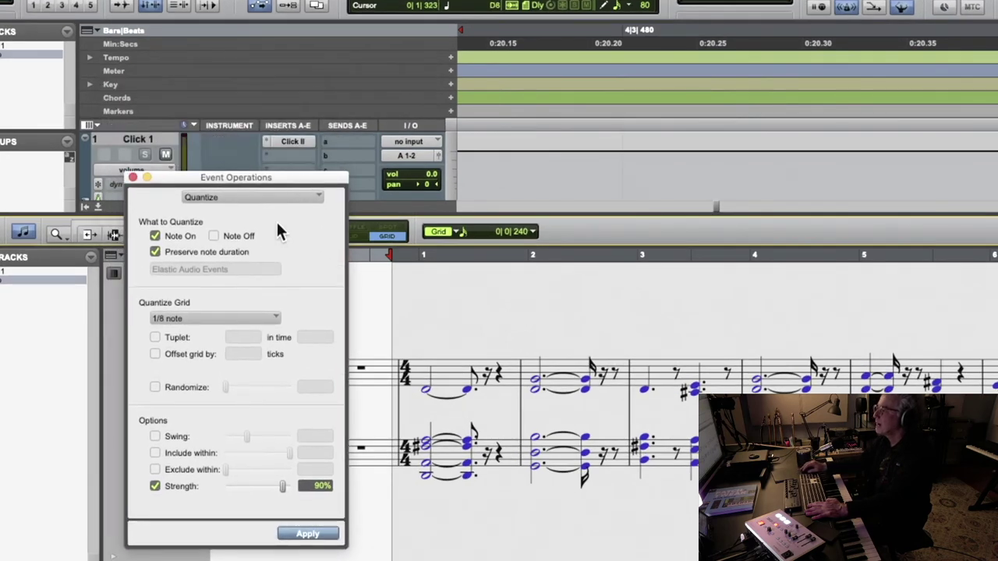
left_click(214, 236)
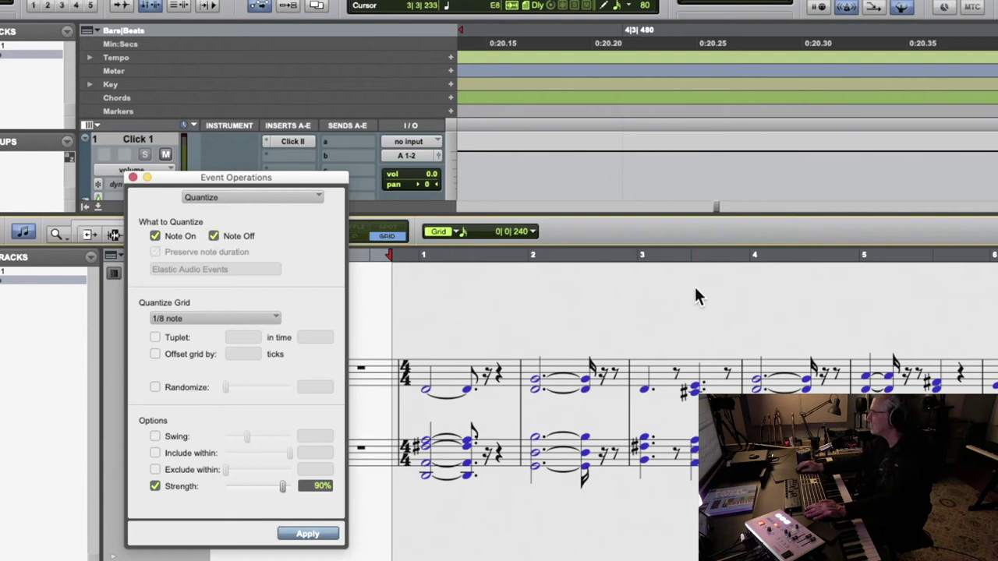
left_click(239, 317)
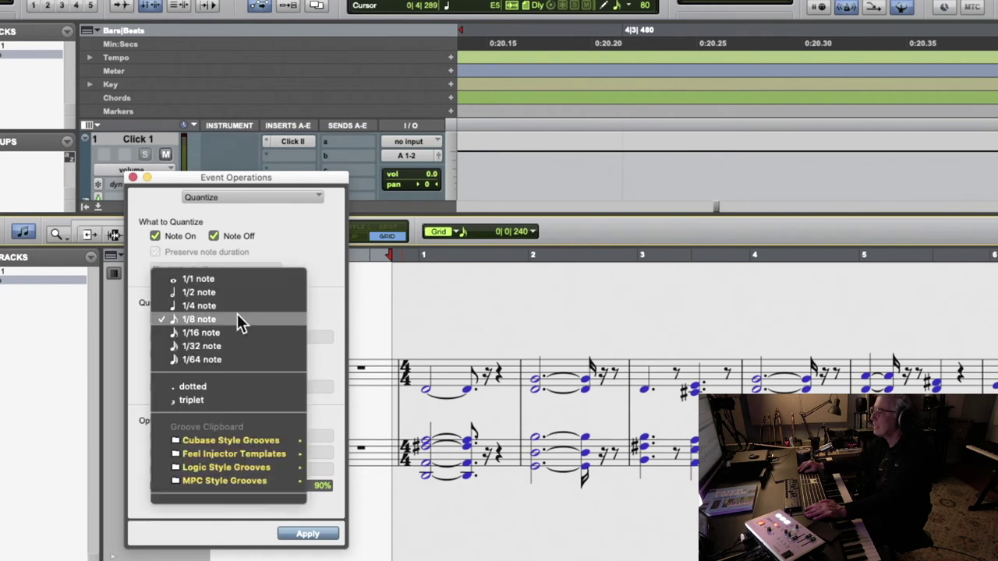
left_click(238, 309)
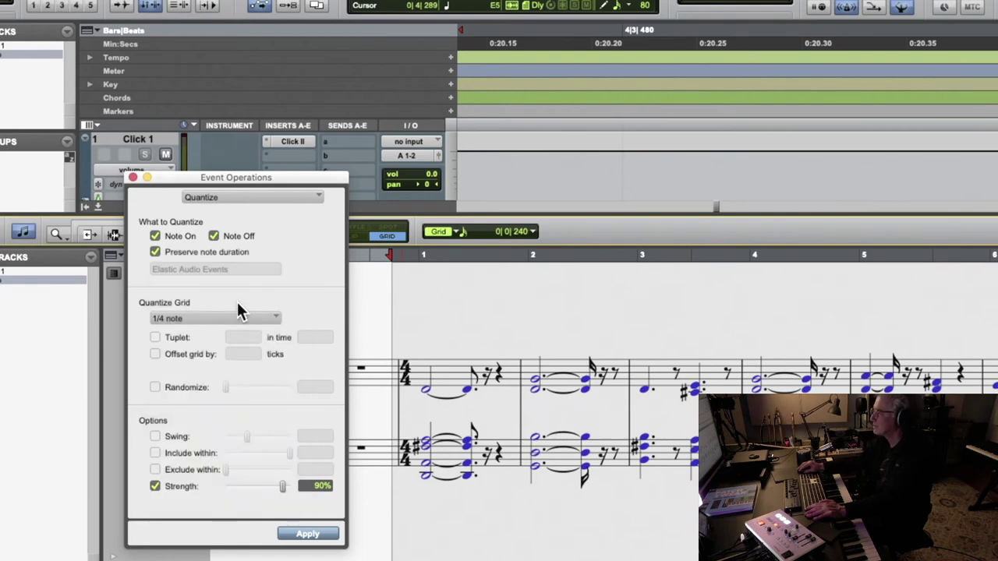
left_click(301, 534)
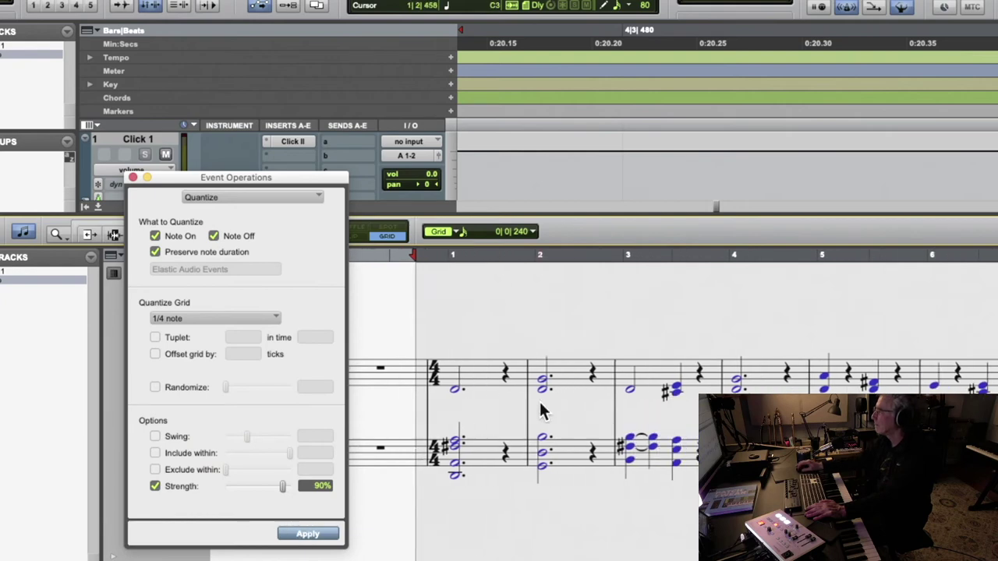
scroll(539, 412, "right", 3)
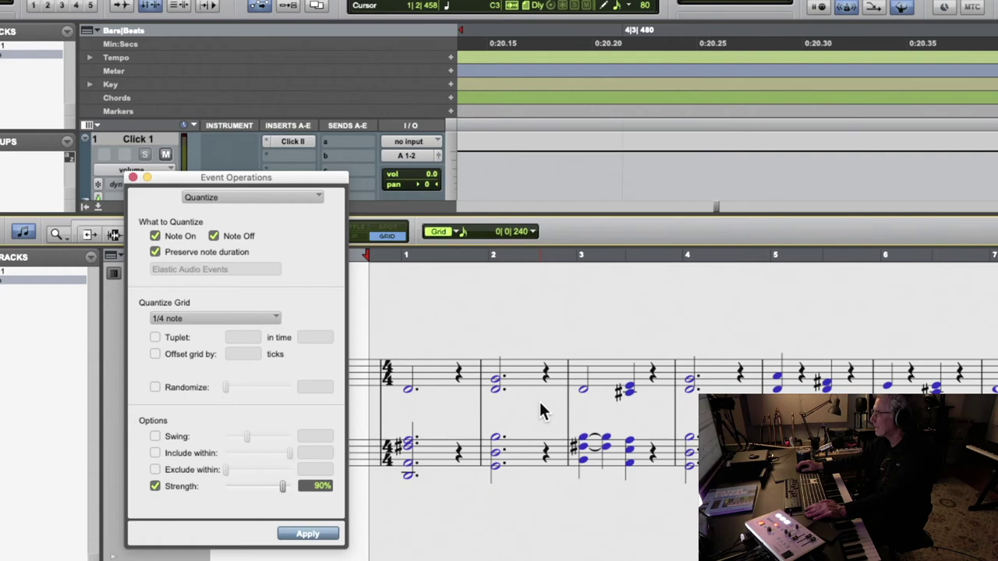
Step: Quantize the selected Piano notes again with a 1/2 note grid
left_click(224, 318)
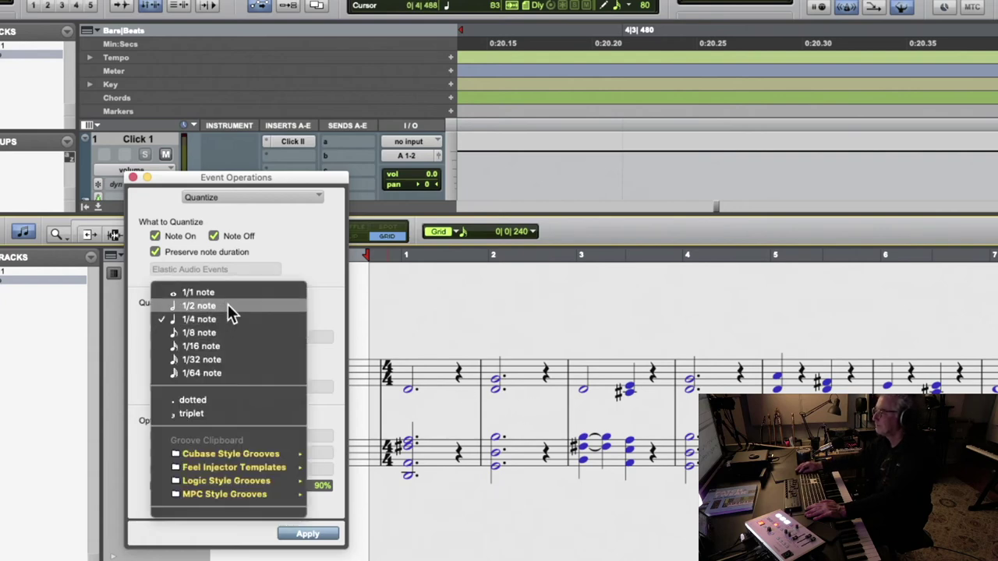
left_click(227, 305)
left_click(308, 535)
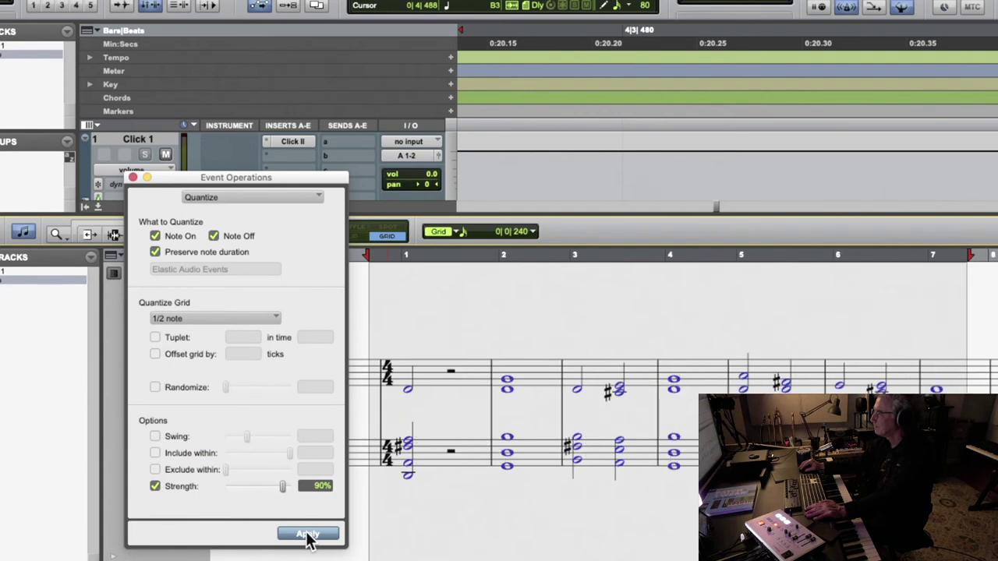
Step: Select only the chord in bar 1 and quantize it to a 1/1 note grid at 90% strength
scroll(592, 479, "left", 3)
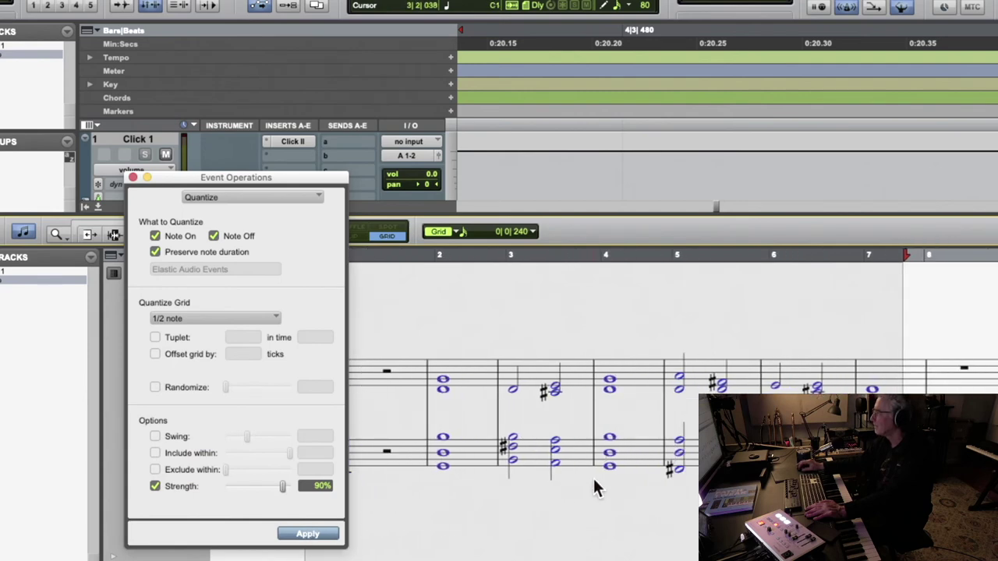
left_click_drag(454, 349, 498, 495)
left_click(216, 318)
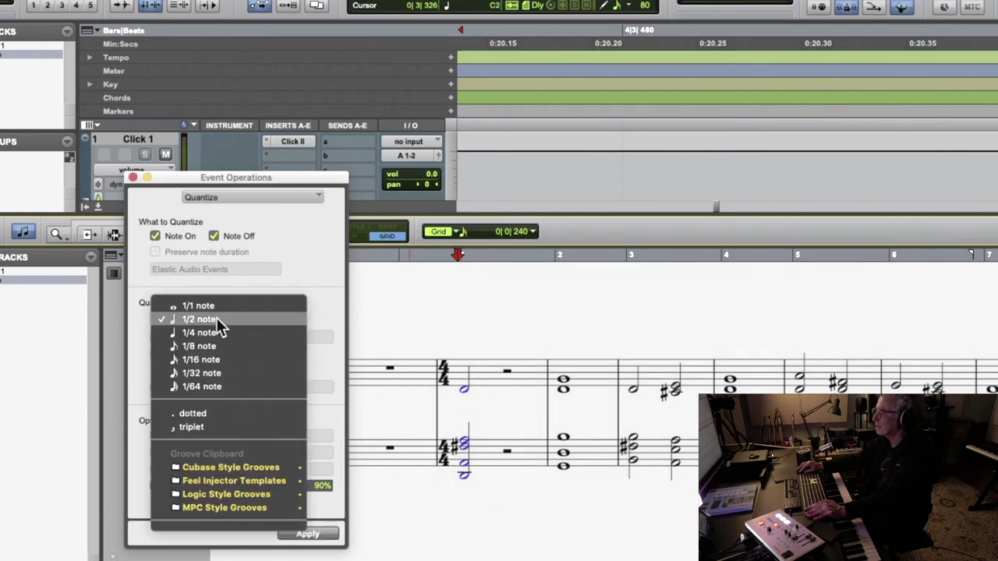
left_click(216, 305)
left_click(312, 535)
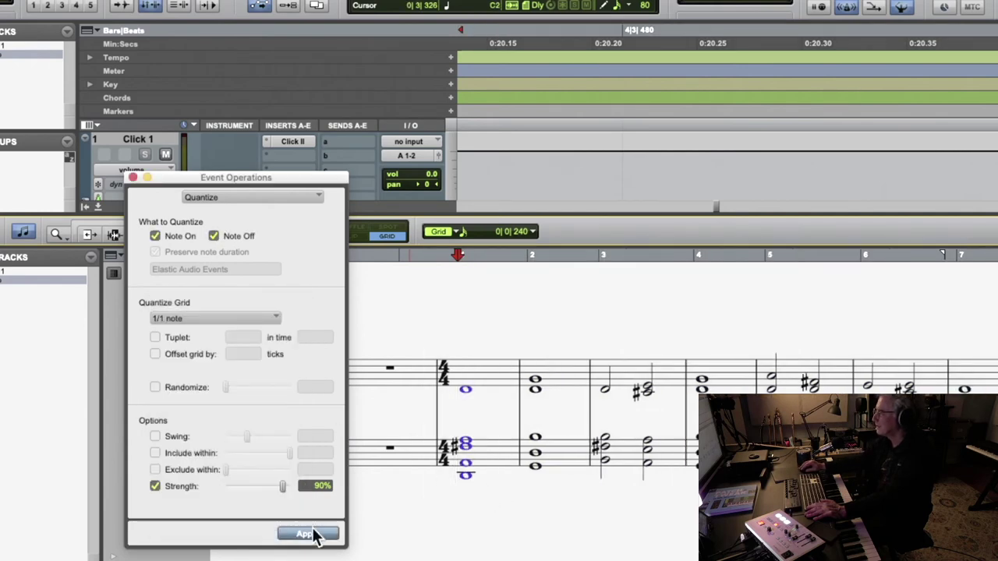
Step: Deselect the chord, close the Event Operations window, and undo the quantize passes on the Piano notes
left_click(421, 258)
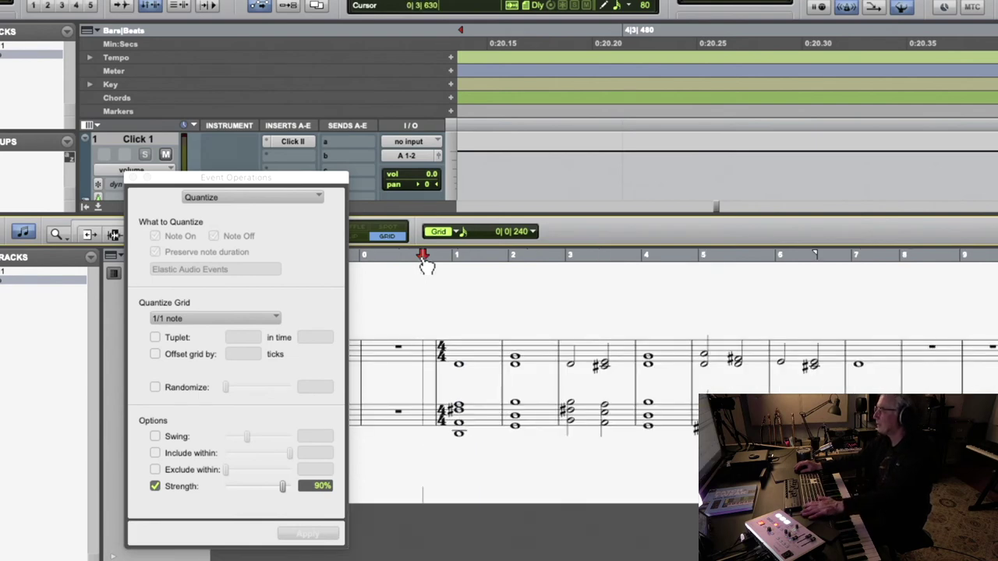
left_click(134, 177)
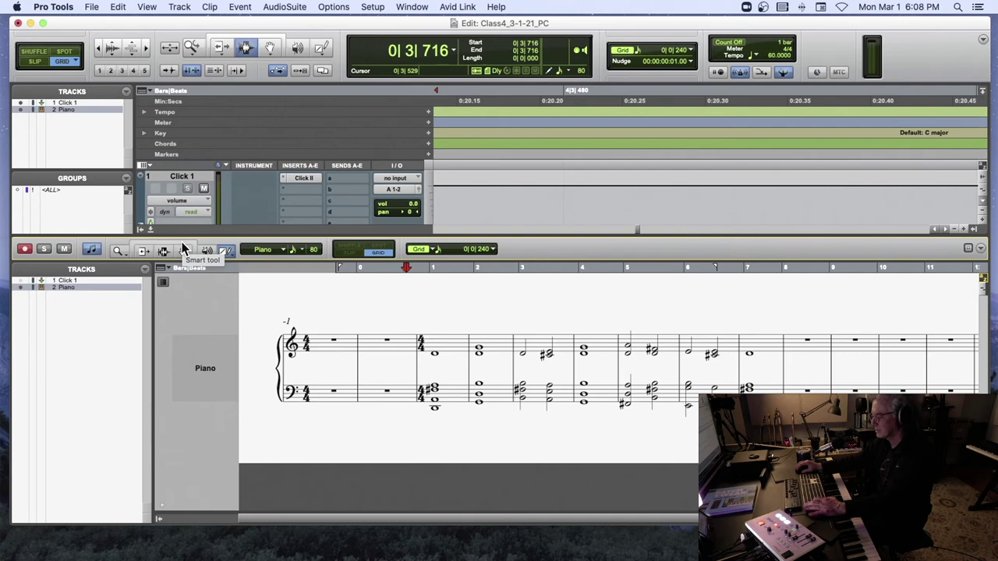
key("super+z")
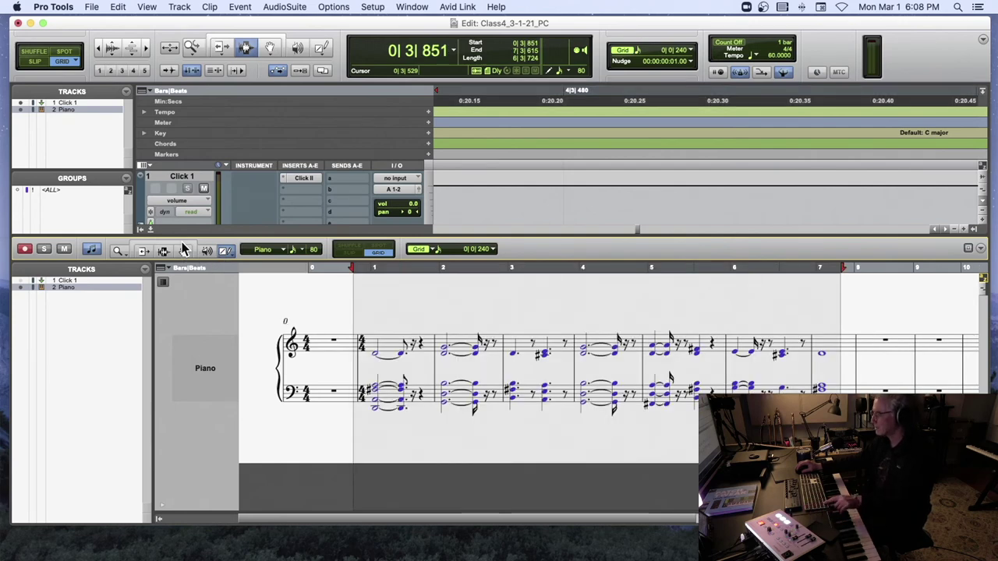
Step: Quantize Note On and Note Off of the selected Piano notes to a 1/2 note grid with the Strength option disabled
key("alt+0")
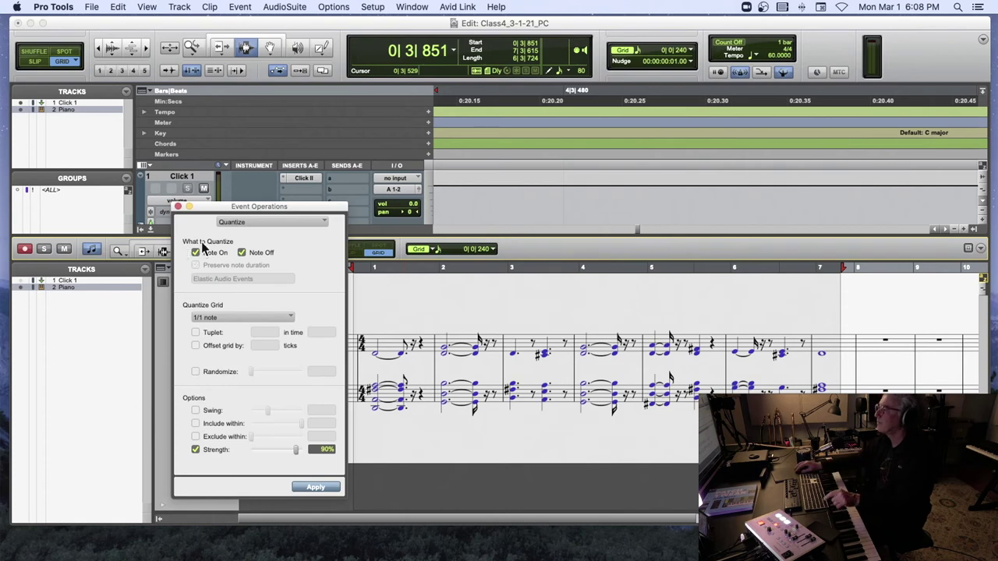
left_click(242, 254)
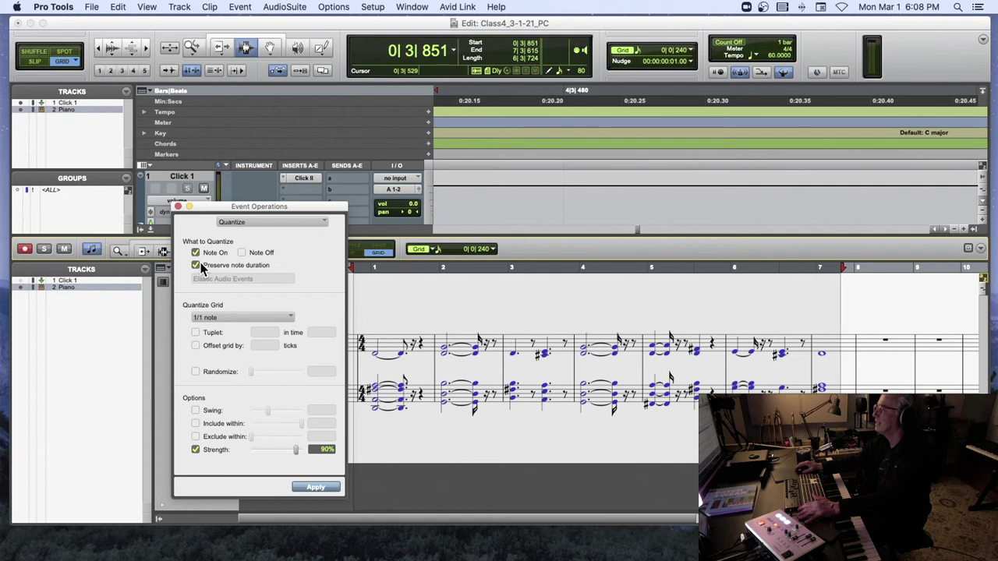
left_click(241, 253)
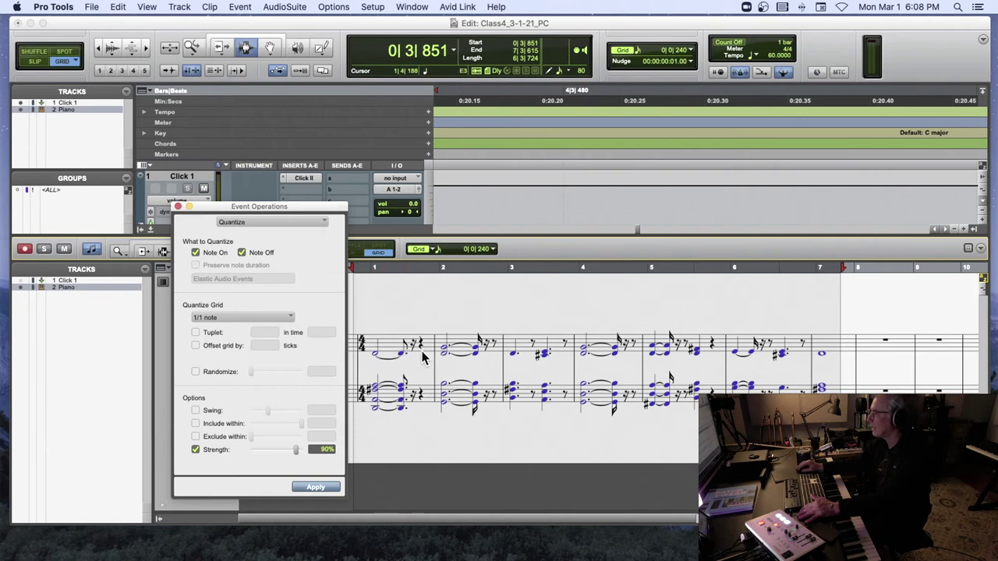
left_click(248, 316)
left_click(248, 330)
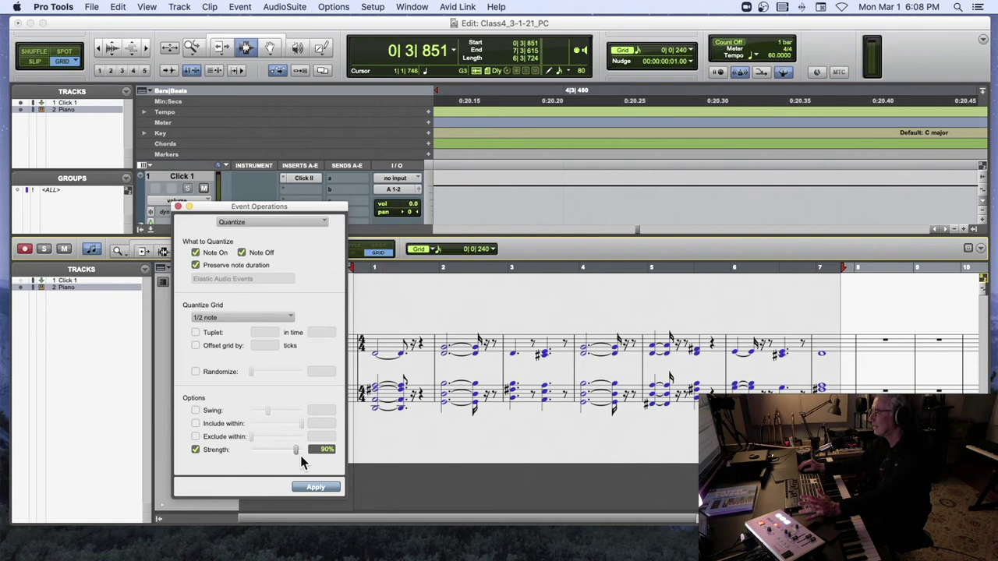
left_click(195, 451)
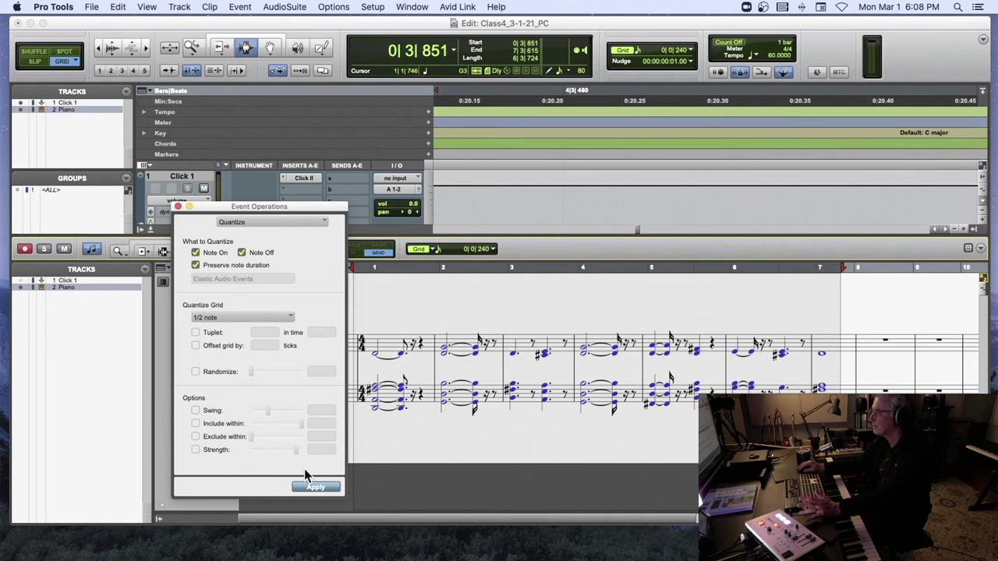
left_click(314, 487)
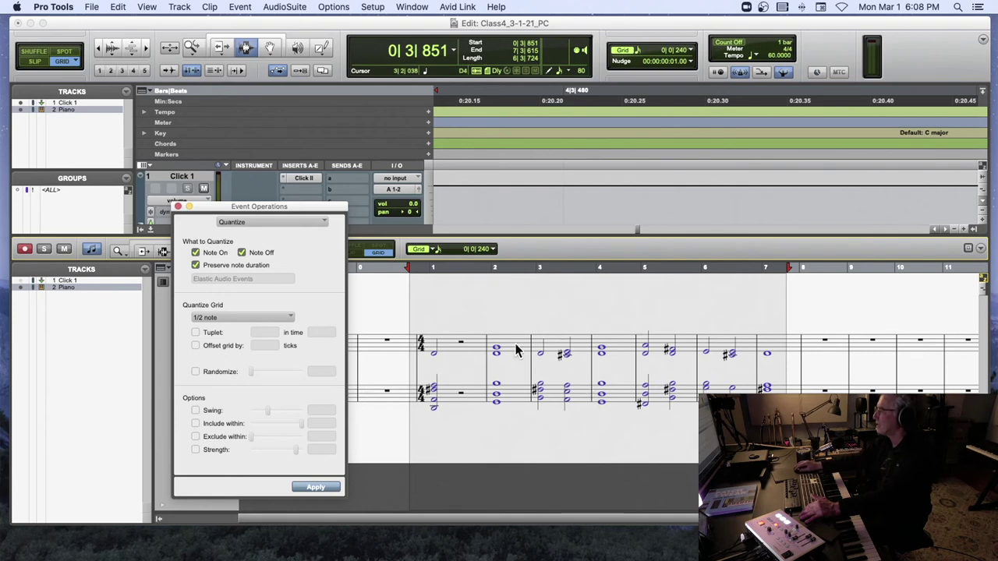
Step: Select the bar 1 chord, quantize its note starts and ends to a 1/1 note grid, and close Event Operations
left_click(466, 350)
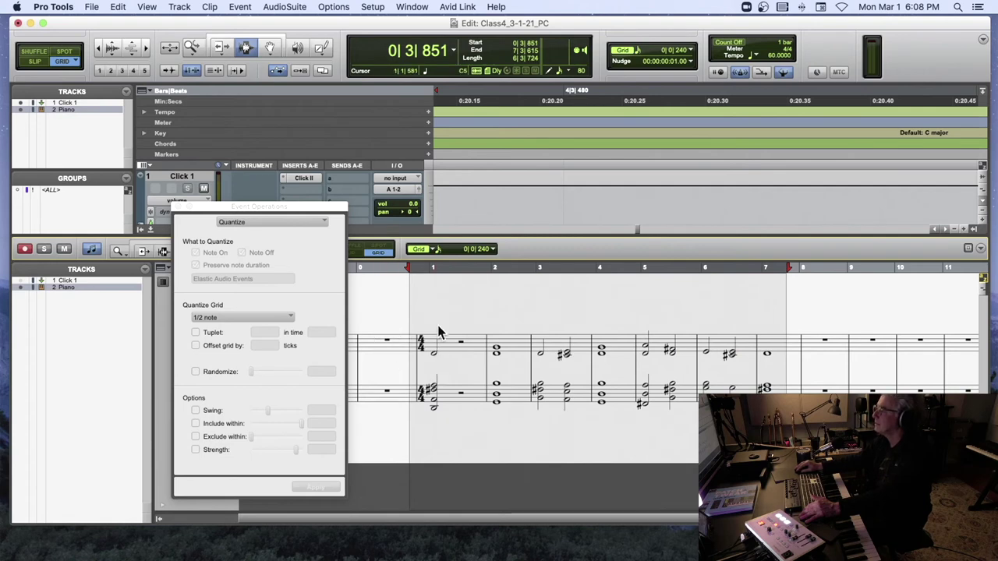
left_click_drag(436, 424, 414, 396)
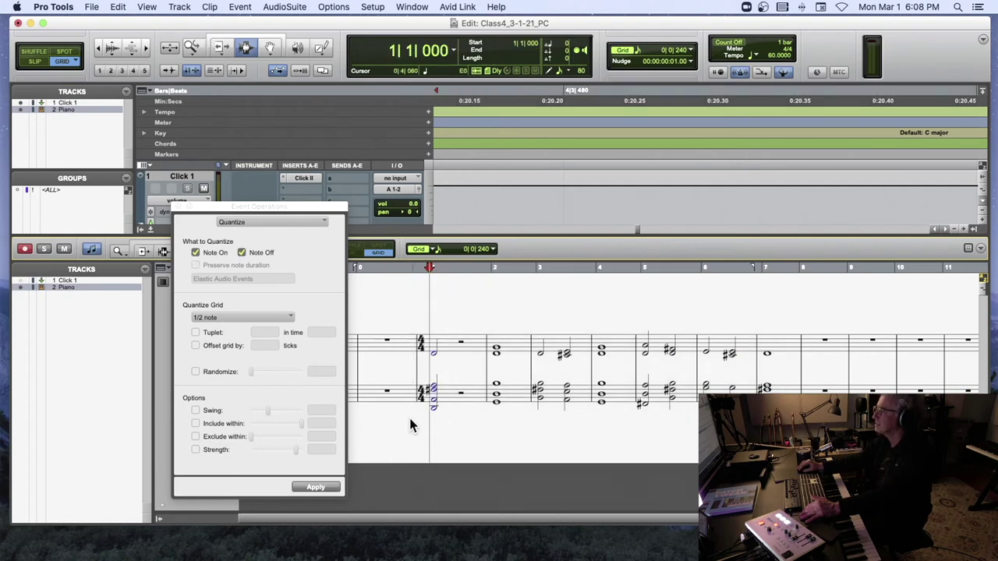
left_click(251, 319)
left_click(257, 310)
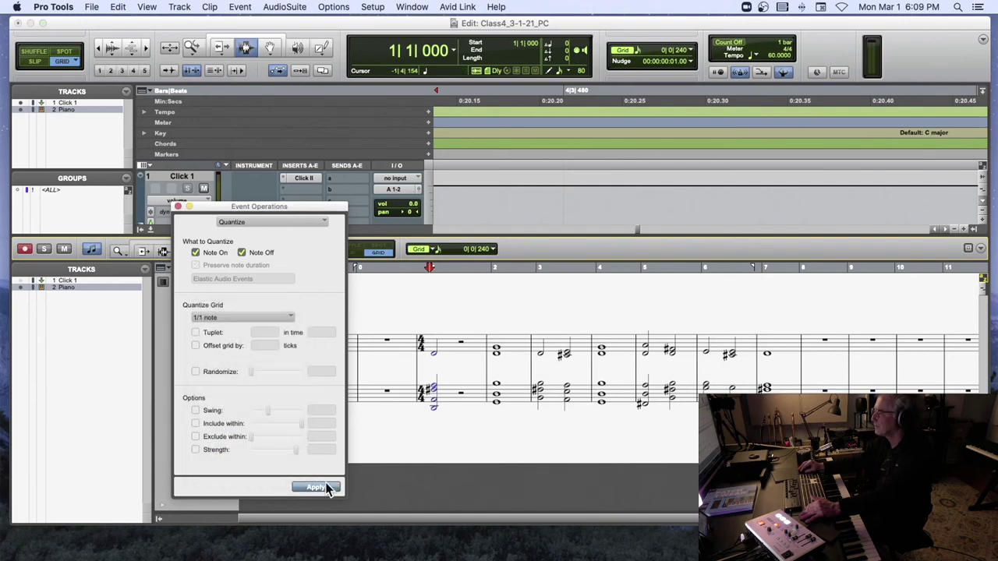
left_click(327, 489)
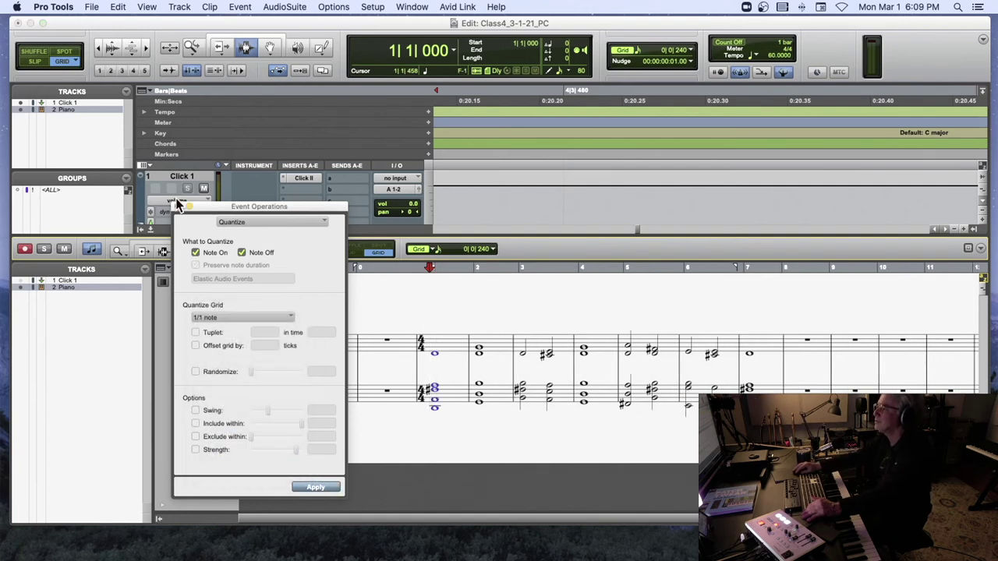
left_click(178, 207)
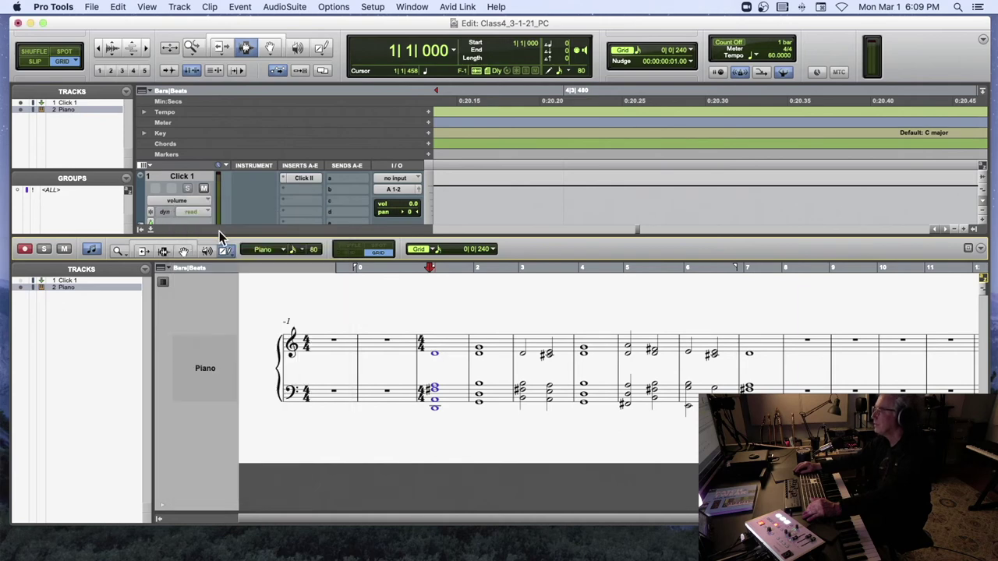
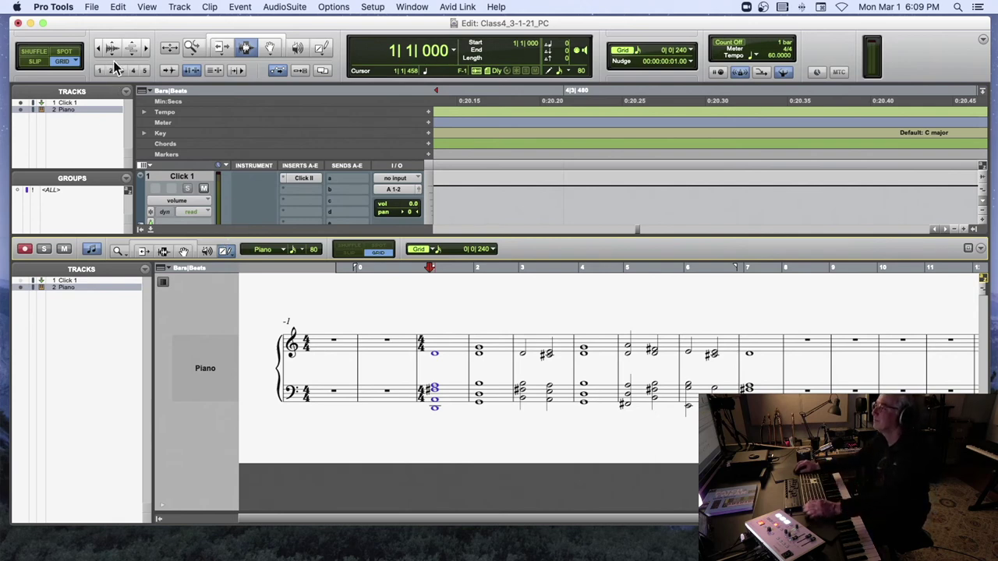
Step: Close the docked MIDI Editor pane in the Edit window
left_click(374, 7)
left_click(375, 7)
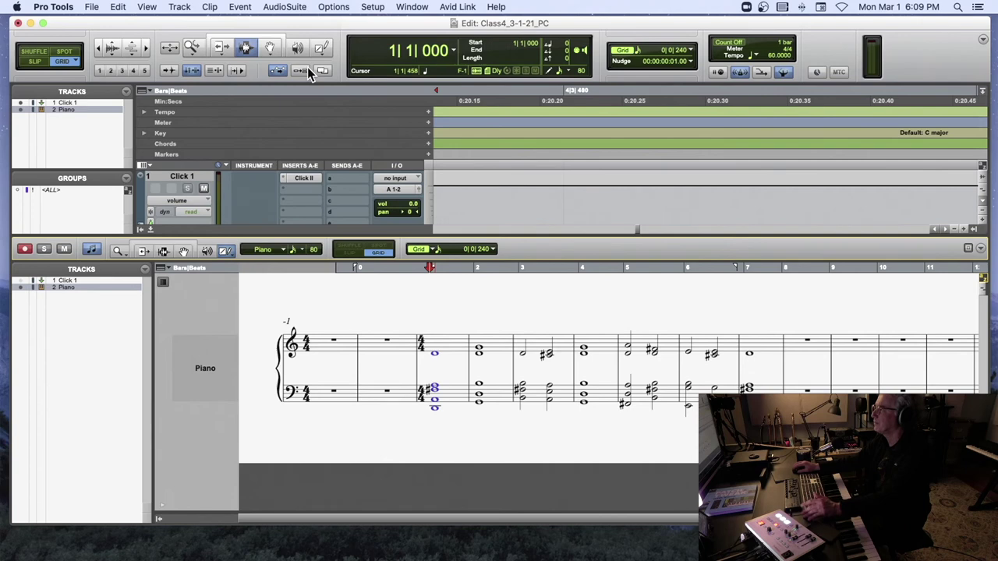
left_click(149, 229)
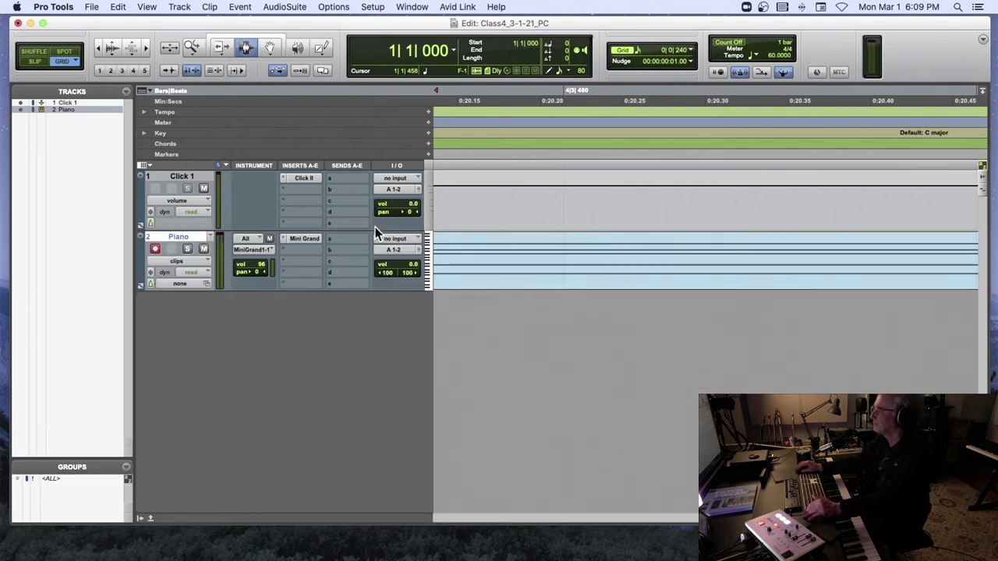
Step: Delete the recorded clip on the Piano track and clear all chord symbols from the Chords ruler
key("super+bracketleft")
key("super+bracketleft")
key("super+bracketleft")
key("super+bracketleft")
key("super+bracketleft")
key("super+bracketleft")
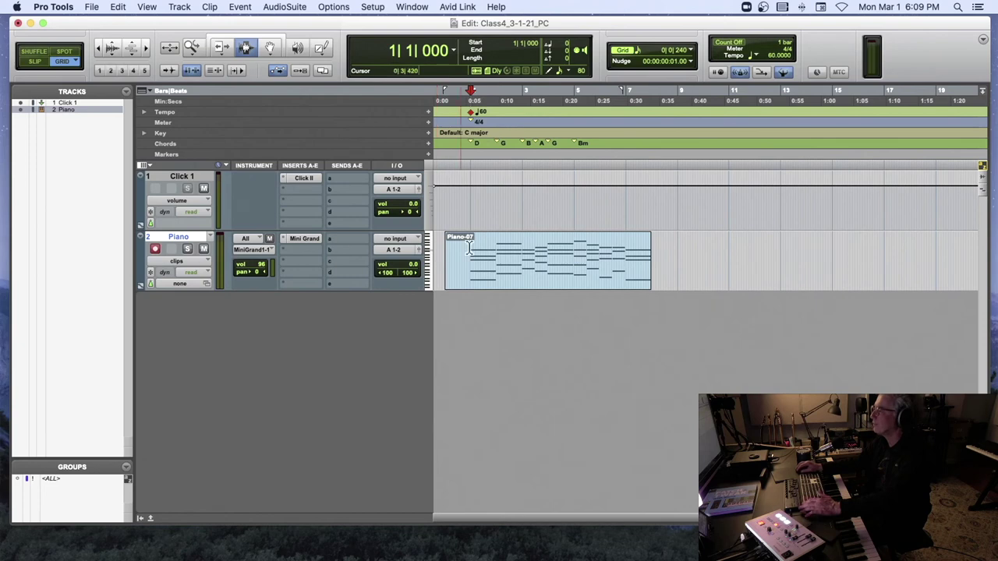
double_click(486, 247)
key("Delete")
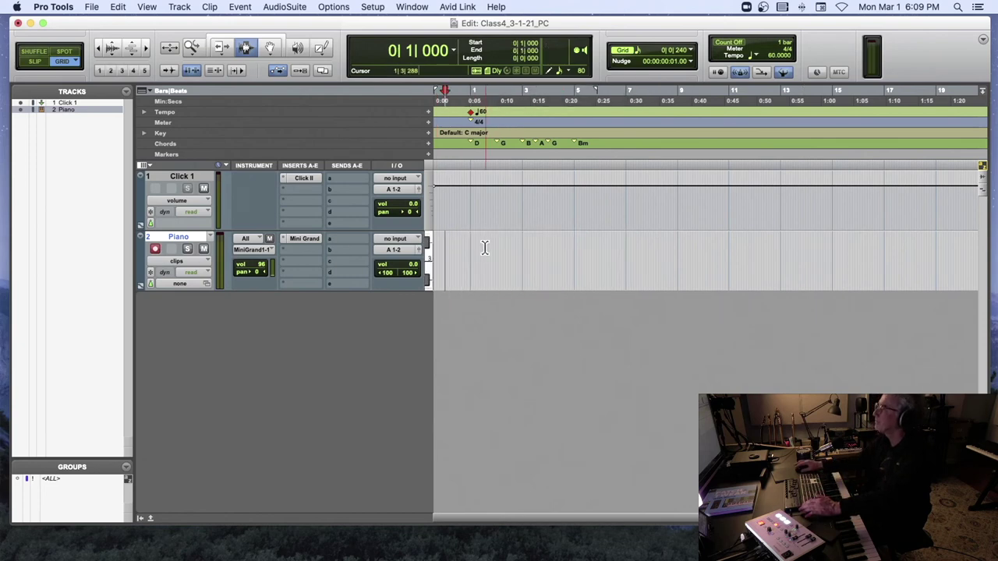
left_click_drag(461, 142, 554, 143)
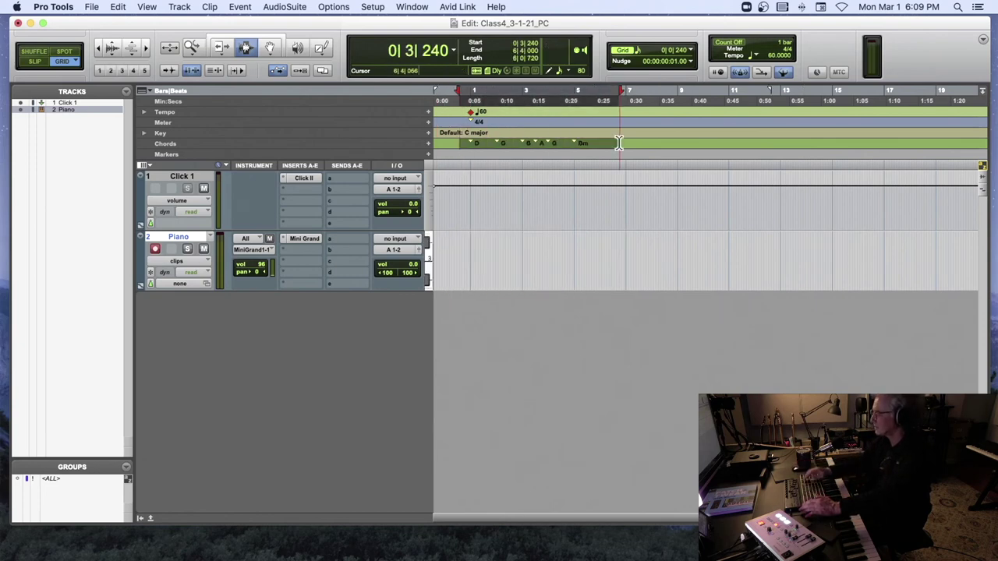
key("Delete")
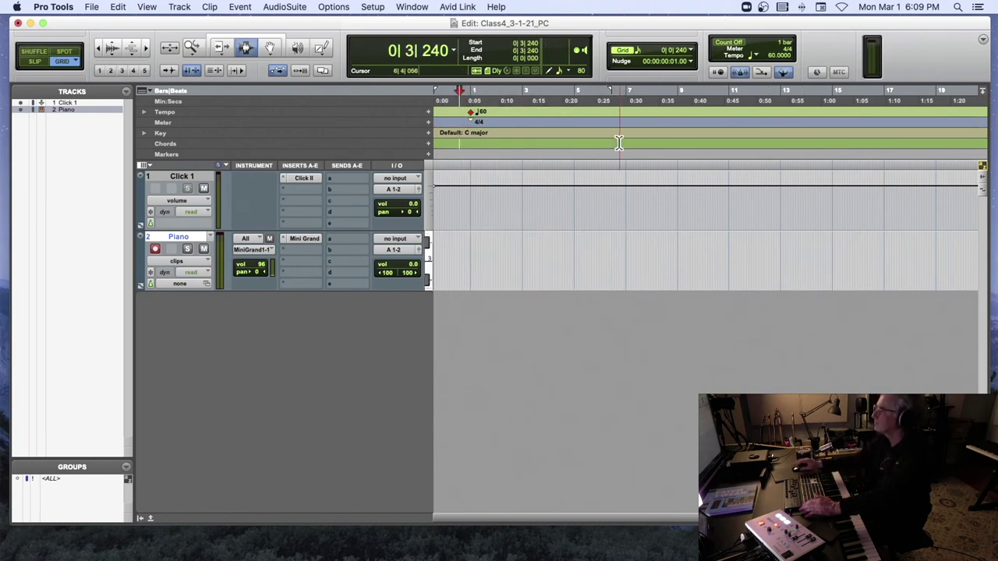
Step: Replace the Mini Grand insert on the Piano track with the Xpand!2 multichannel instrument plug-in
left_click(285, 241)
mouse_move(375, 239)
mouse_move(455, 127)
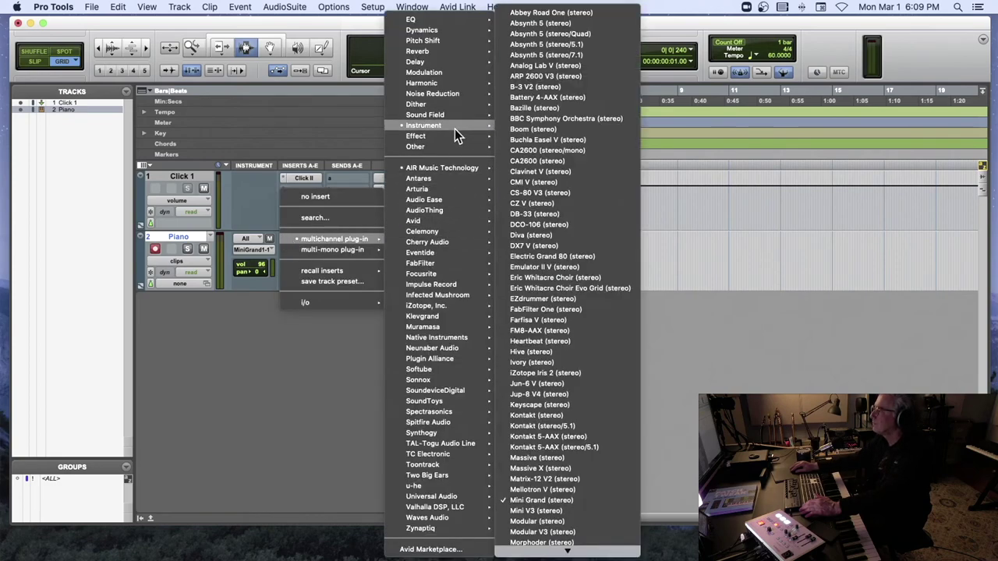
mouse_move(525, 555)
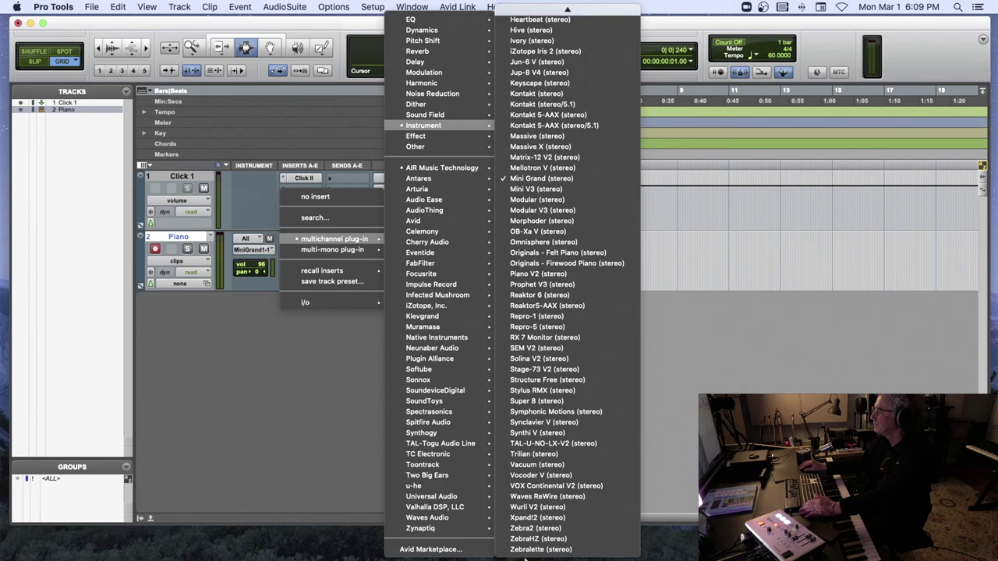
left_click(325, 313)
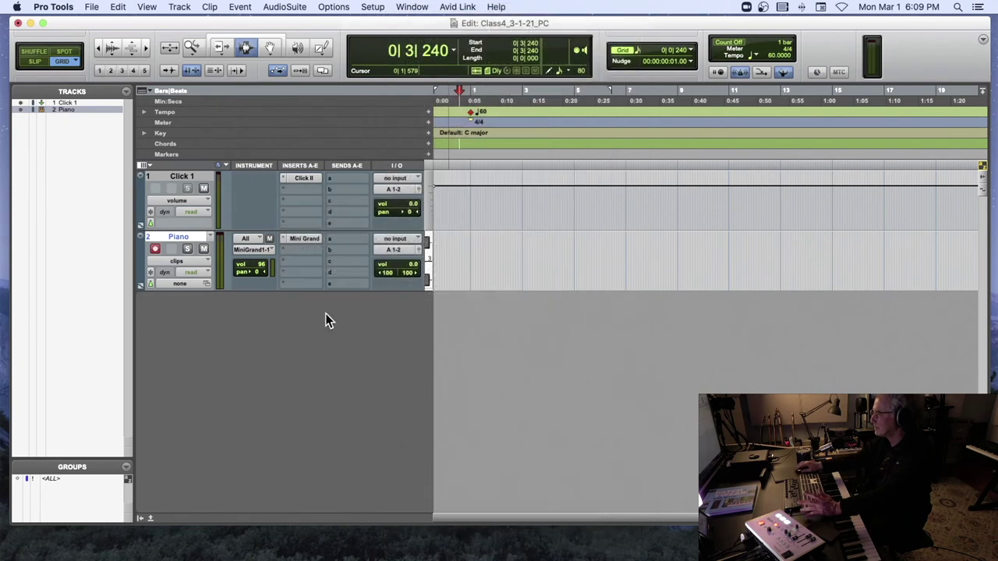
left_click_drag(485, 164, 392, 87)
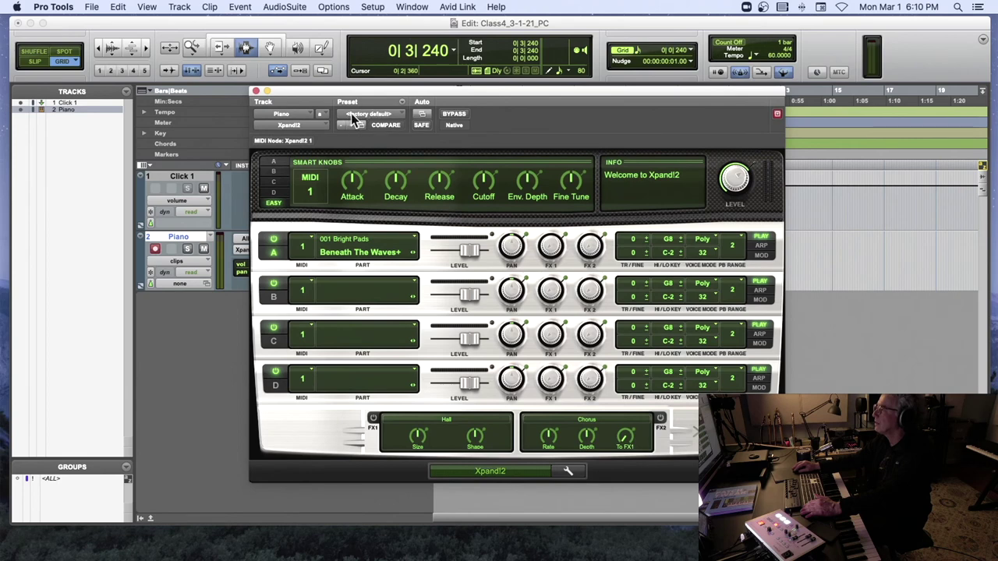
Step: Load the +10 Session Drums preset from the 26 Drums folder in Xpand!2 and close the plug-in window
left_click(376, 121)
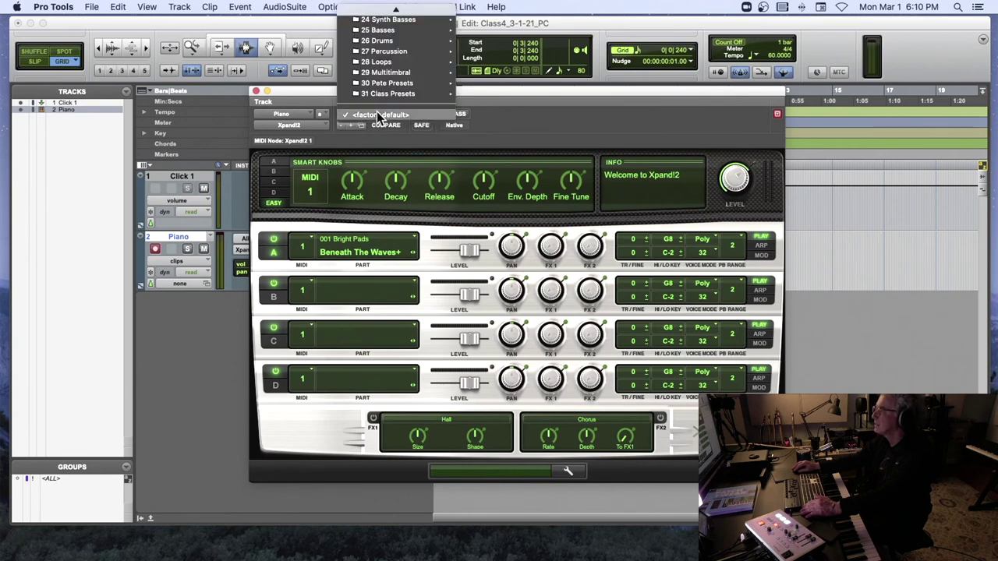
mouse_move(390, 41)
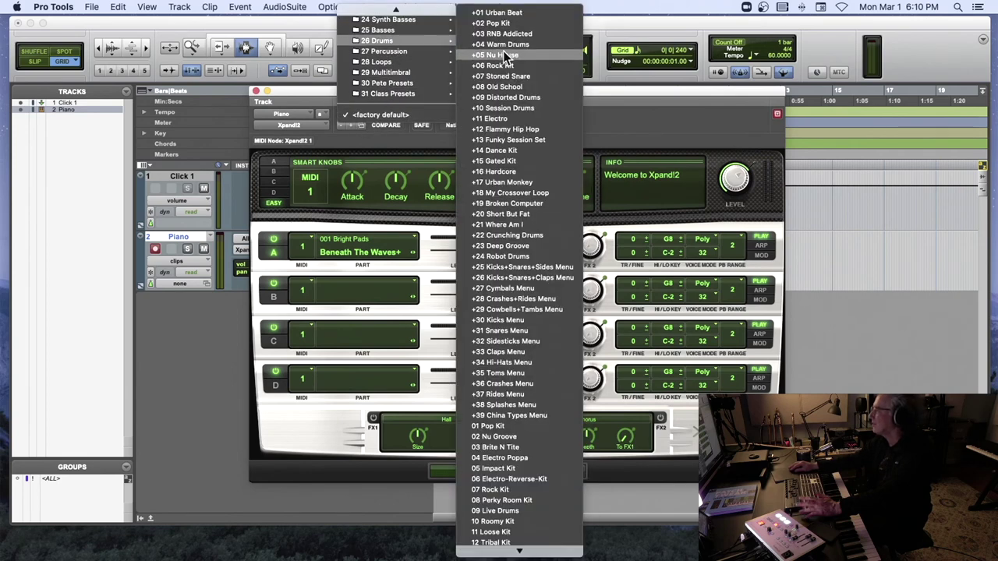
left_click(508, 108)
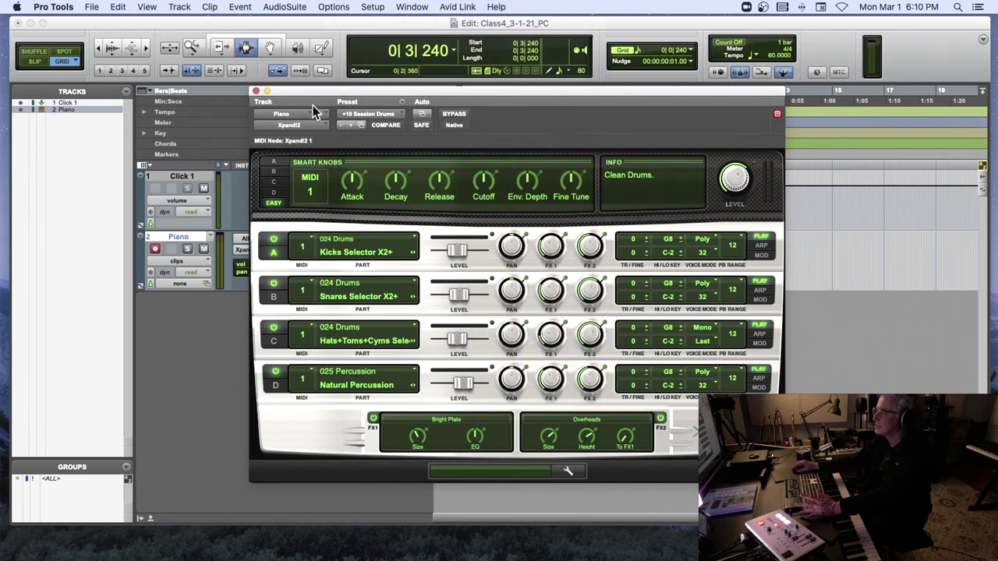
left_click(256, 91)
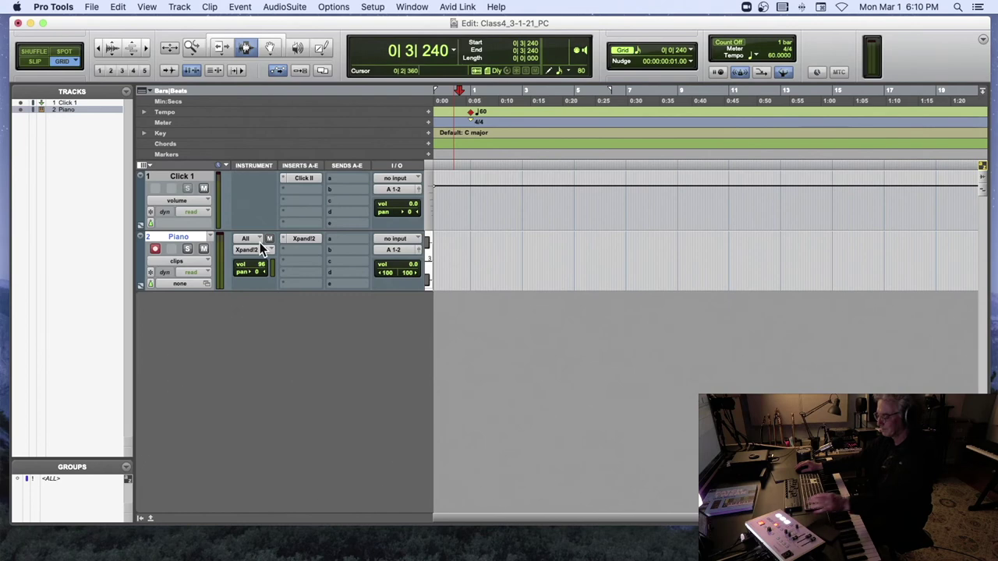
Step: Rename the Piano track as Drums
double_click(178, 238)
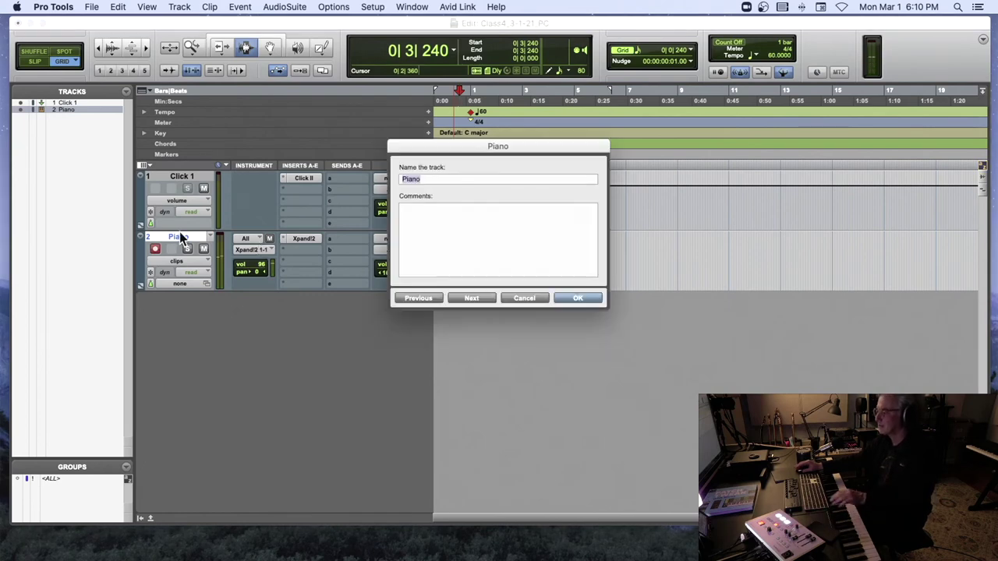
type("Drums")
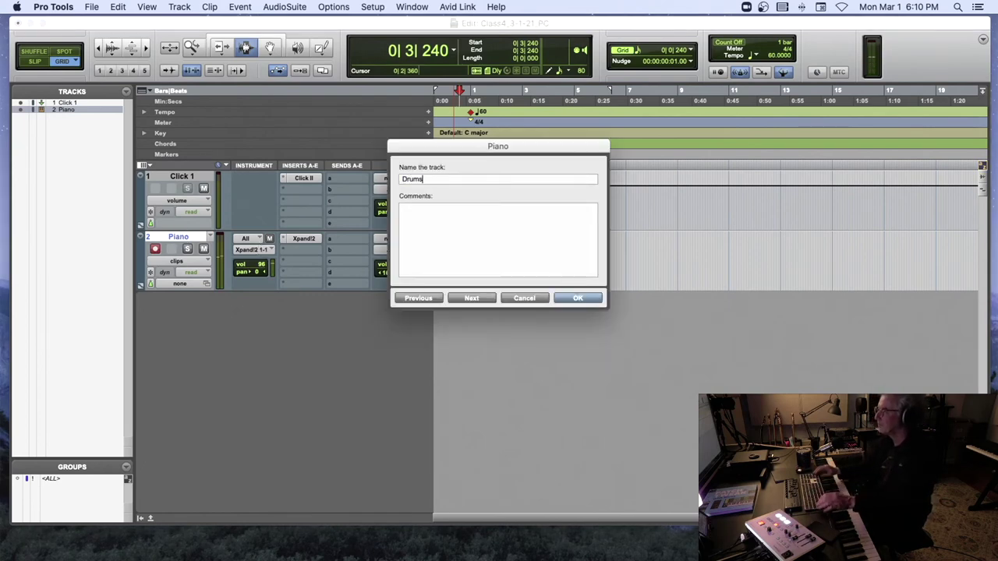
key("Return")
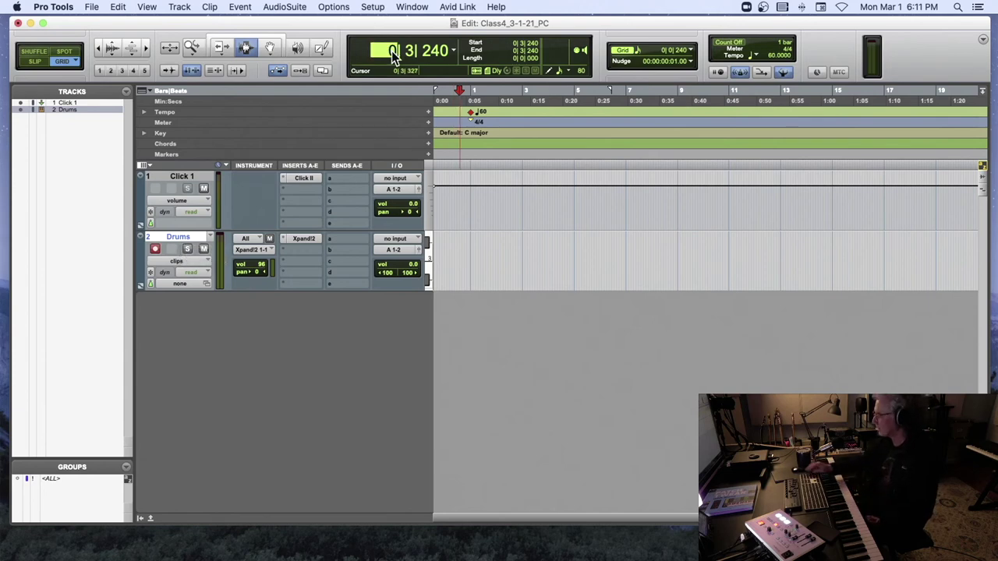
Step: Record one bar of evenly repeated drum hits in bar 1 of the Drums track, starting from bar 0
key("Return")
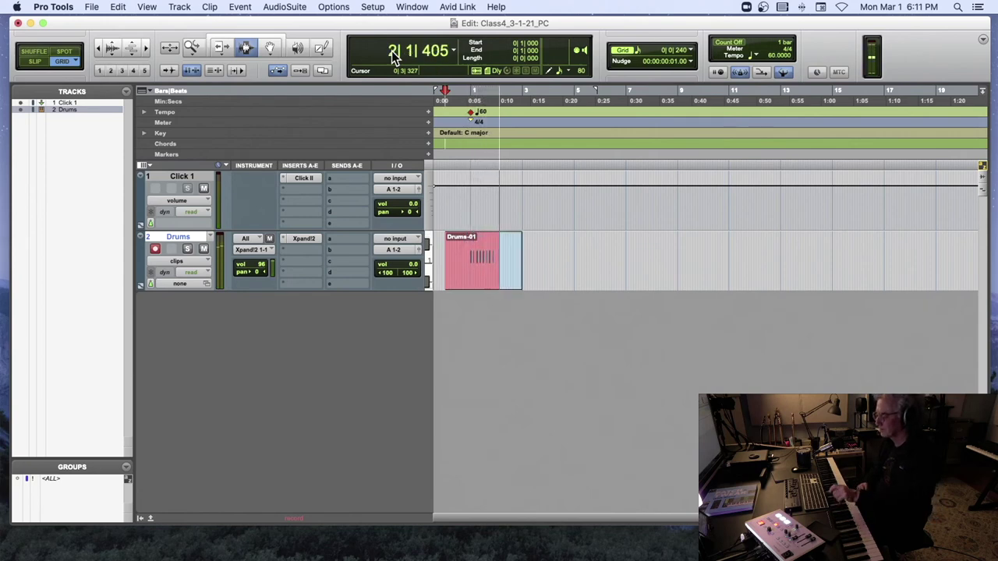
key("space")
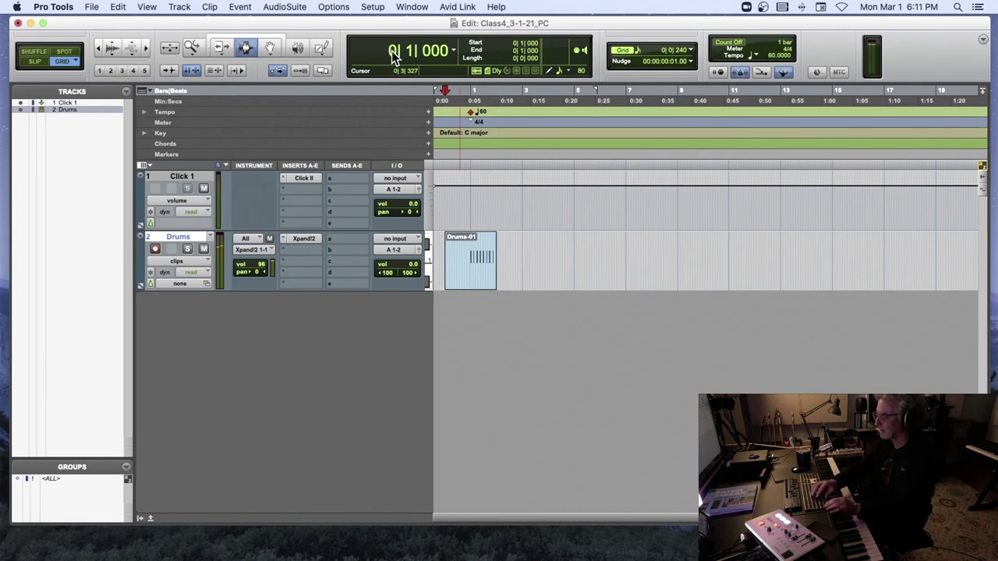
key("super+bracketright")
key("super+bracketright")
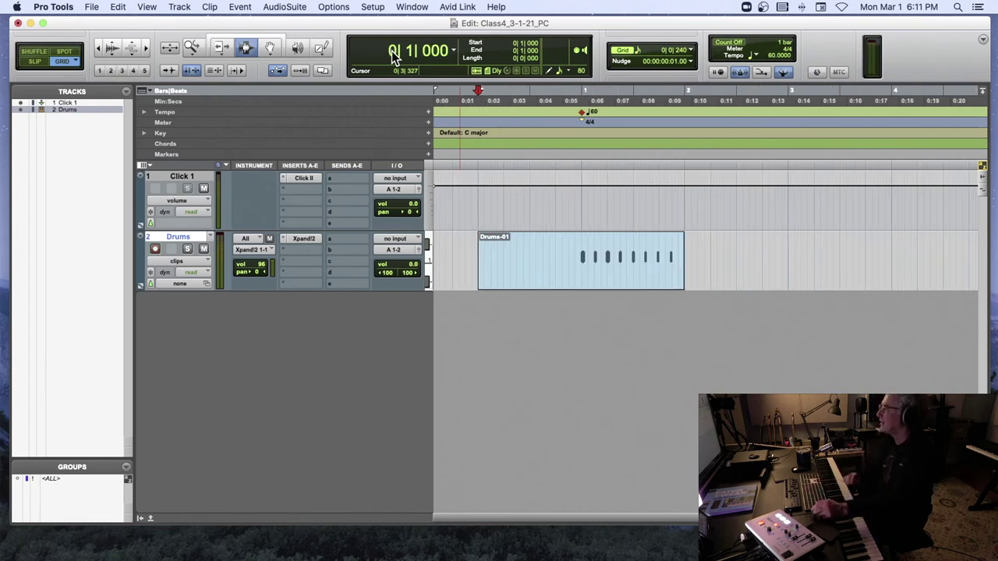
Step: Record a second drum pass over the same bar with MIDI Merge off and delete the resulting clip
key("shift+r")
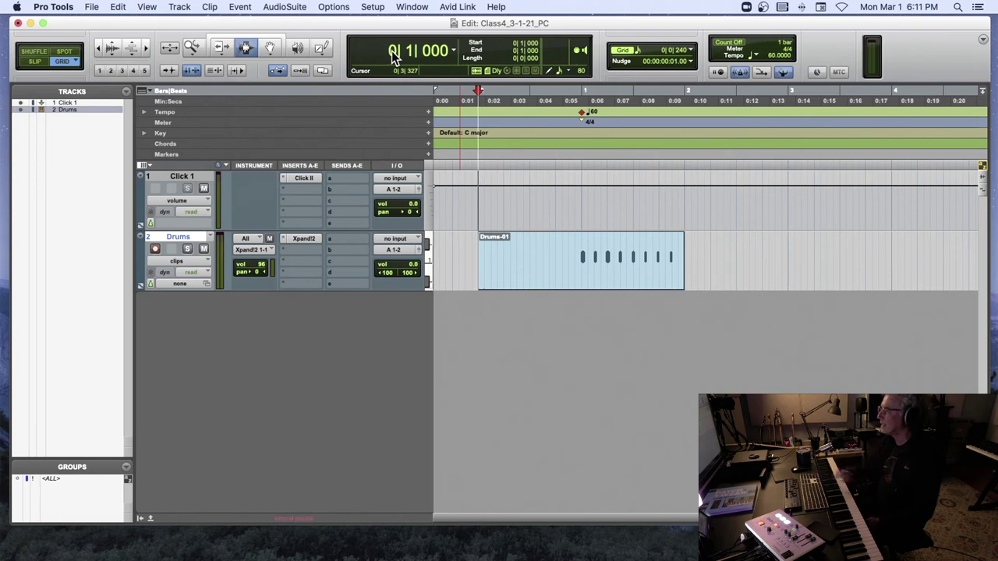
key("super+space")
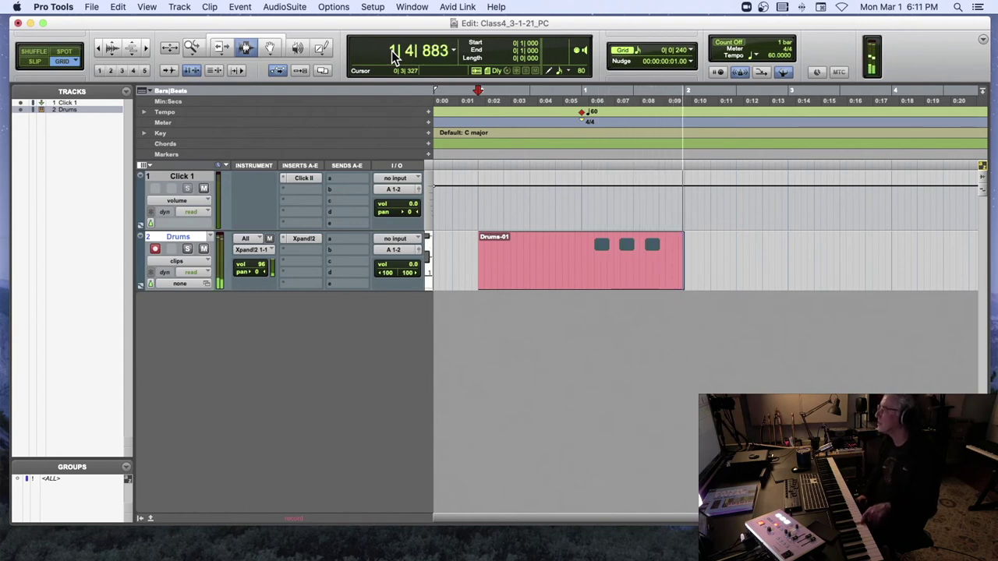
key("space")
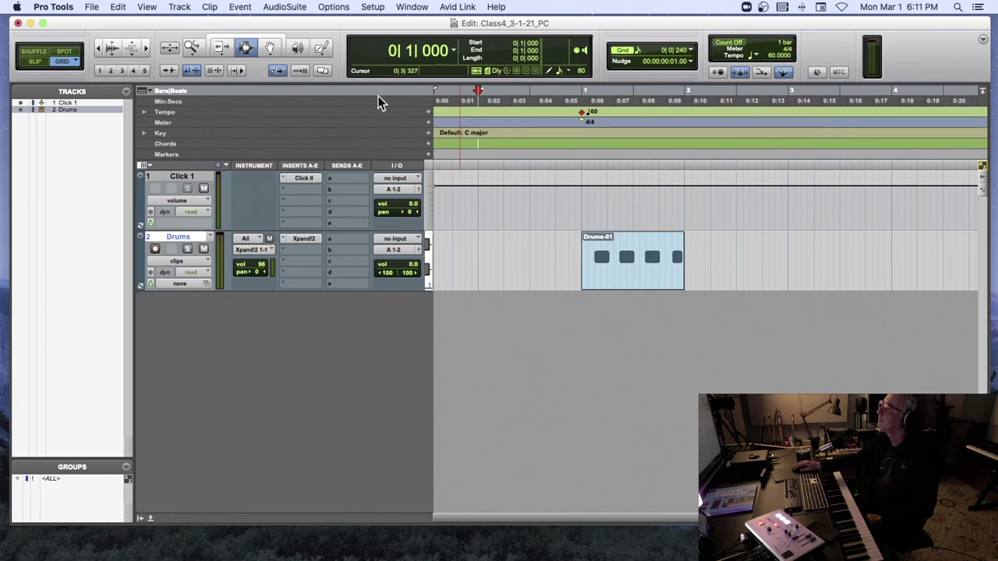
double_click(591, 255)
key("Delete")
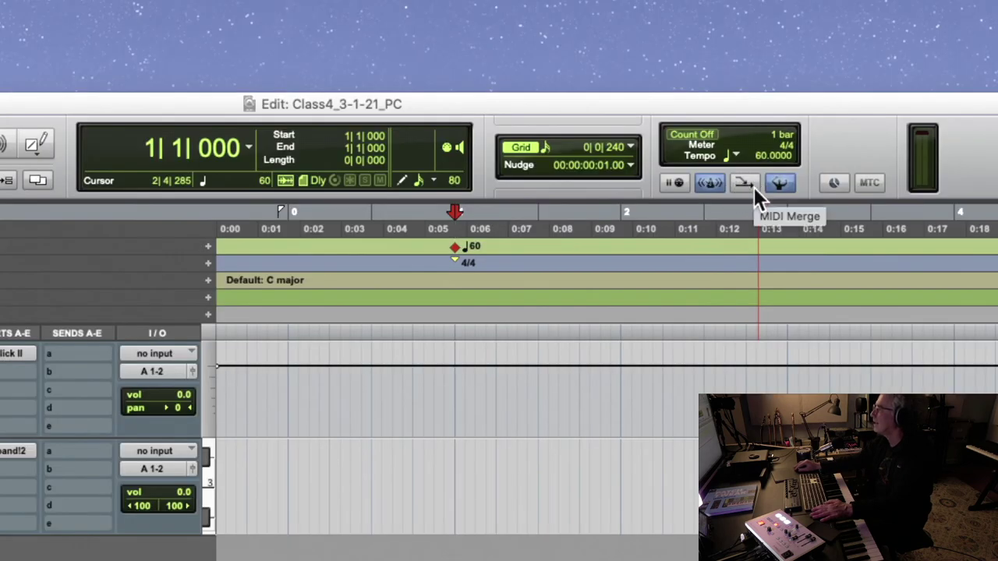
Step: Enable MIDI Merge for recording
left_click(745, 184)
left_click(744, 184)
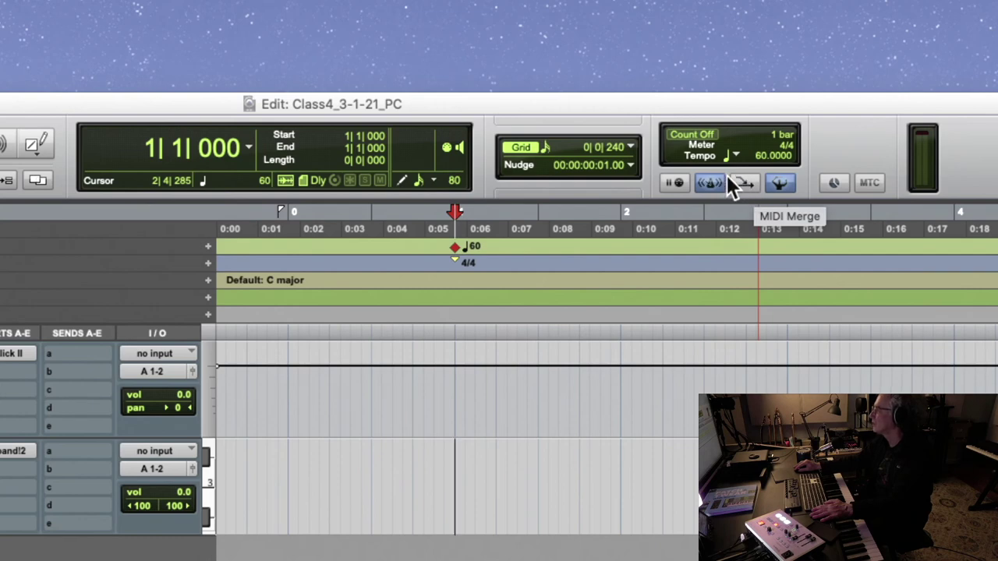
left_click(744, 184)
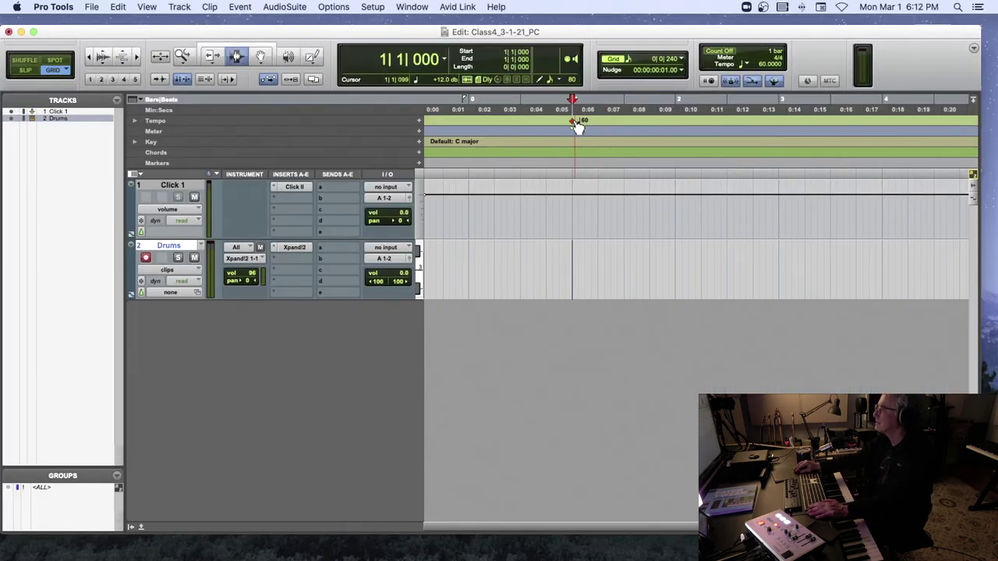
Step: Set the tempo event at bar 1 to 72 BPM
double_click(574, 123)
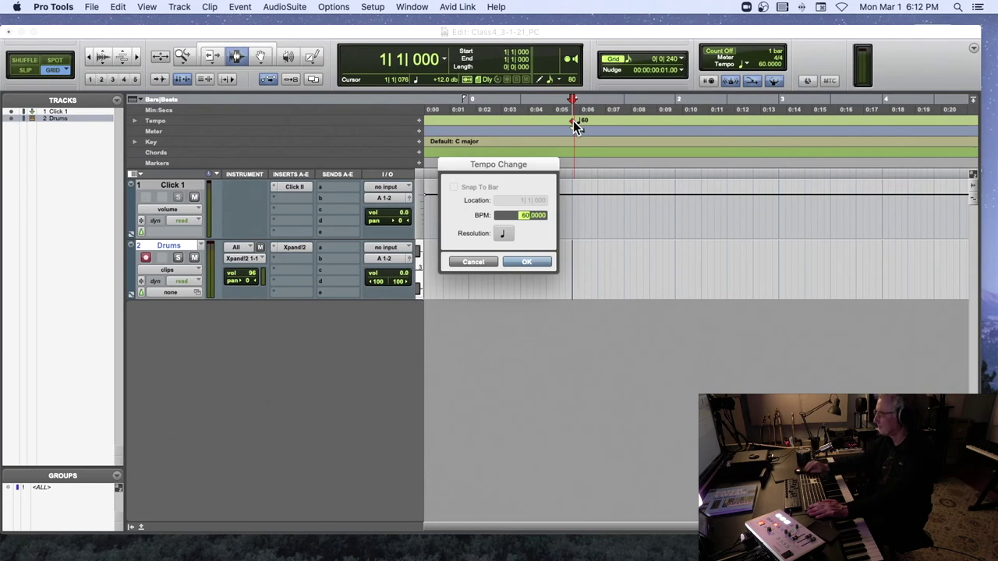
type("72")
key("Return")
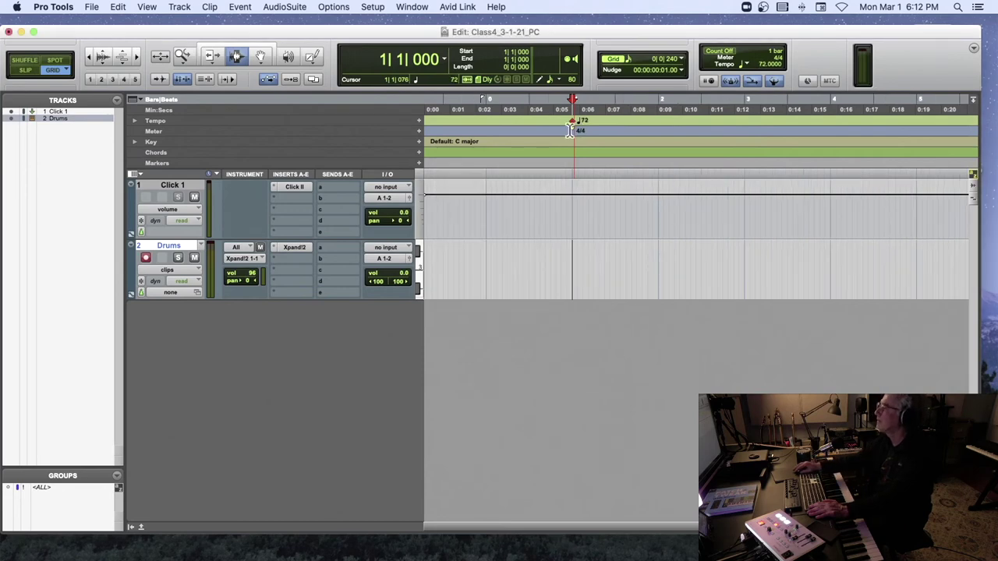
Step: Record three merged drum passes on the Drums track from bar 0 into bar 3 and delete the combined clip
left_click(485, 168)
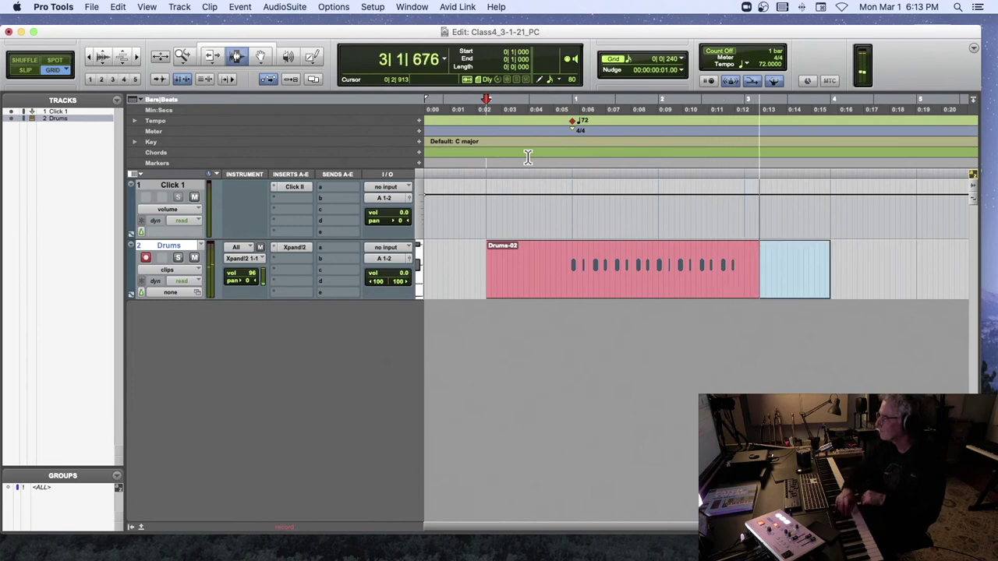
key("space")
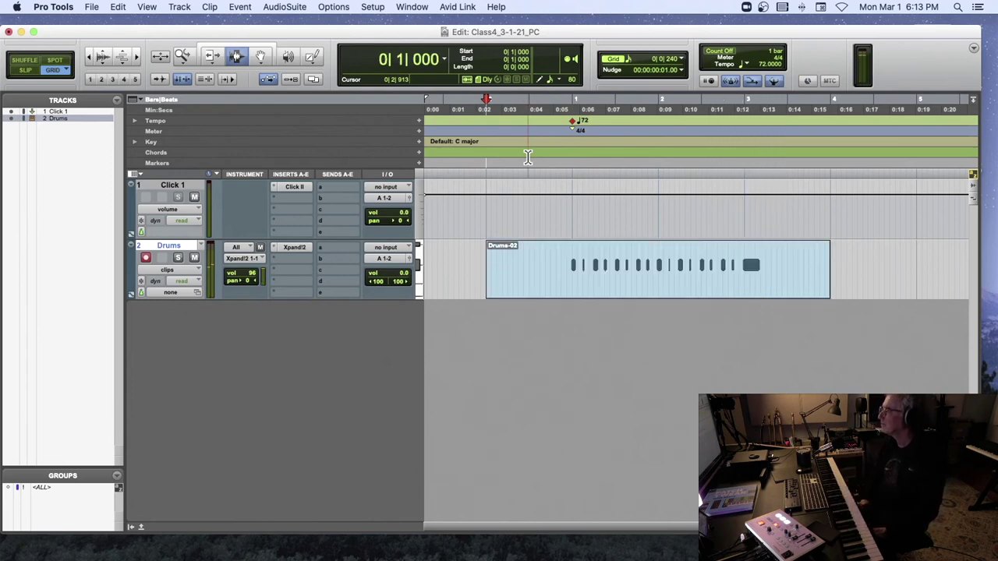
key("super+space")
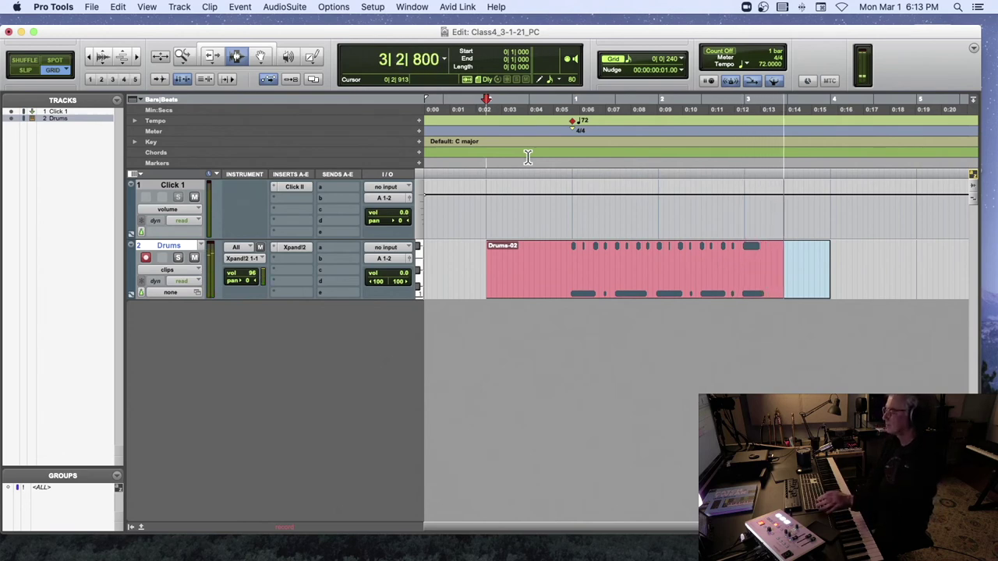
key("space")
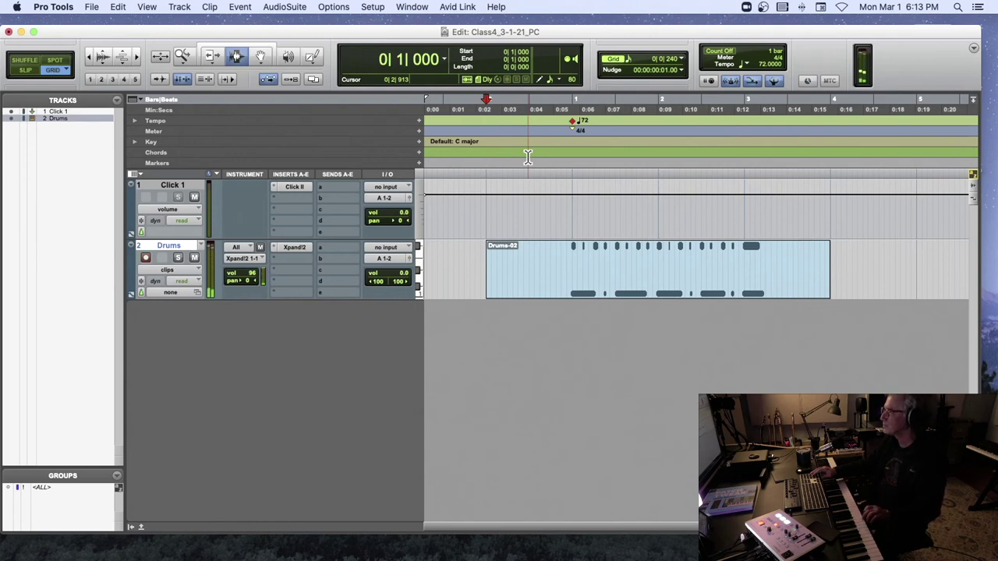
key("super+space")
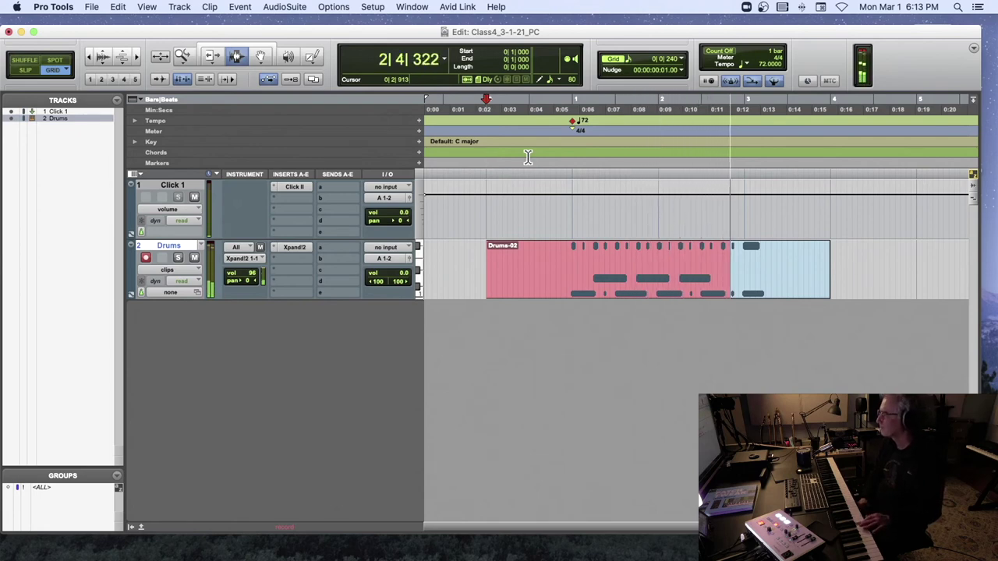
key("space")
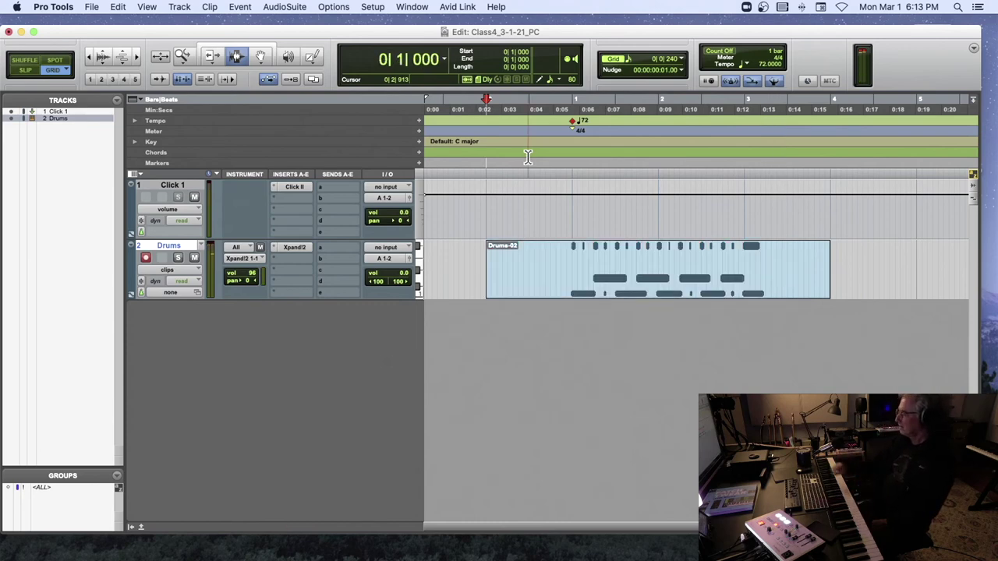
double_click(578, 249)
key("Delete")
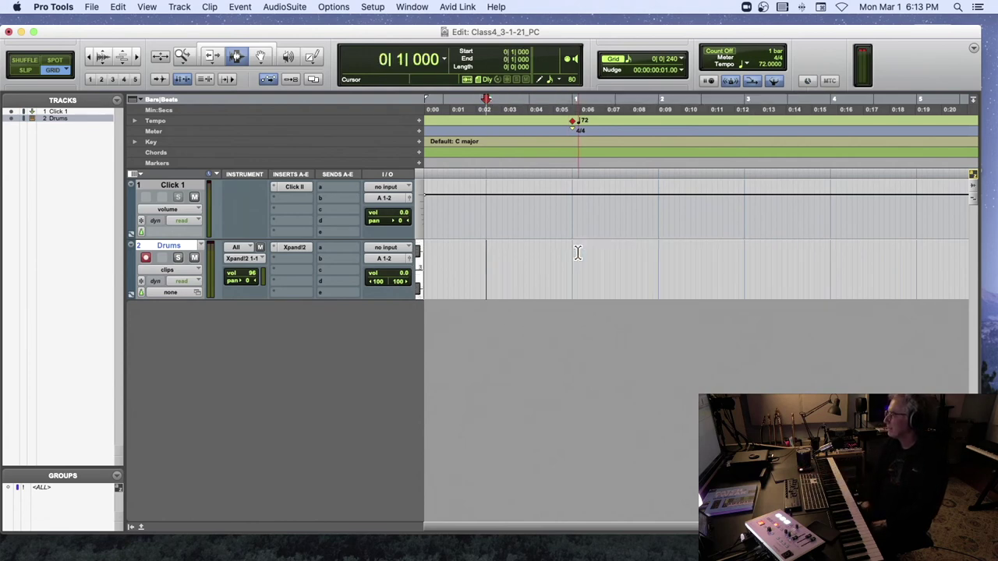
Step: Record another drum pass on the Drums track starting from bar 0
key("super+space")
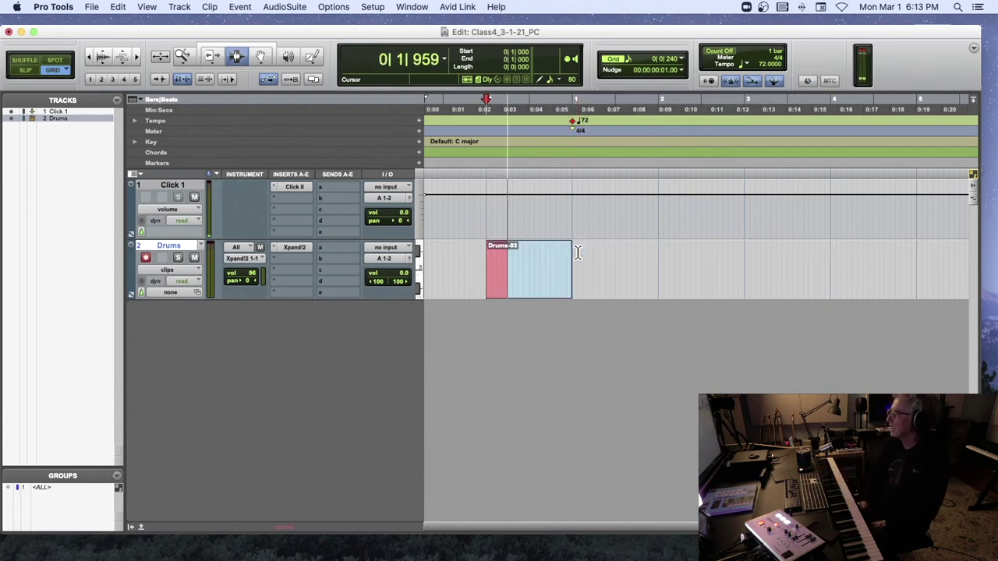
key("space")
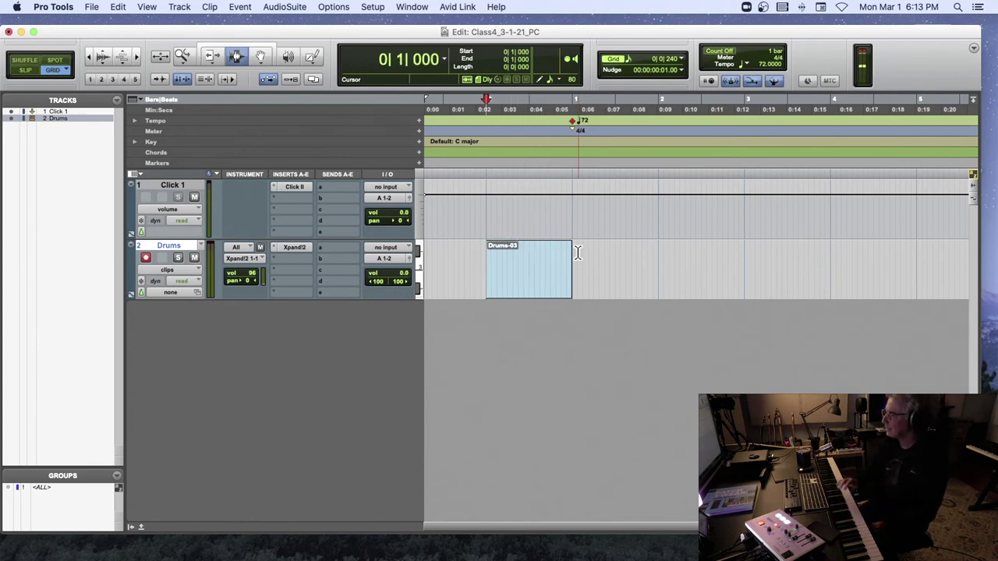
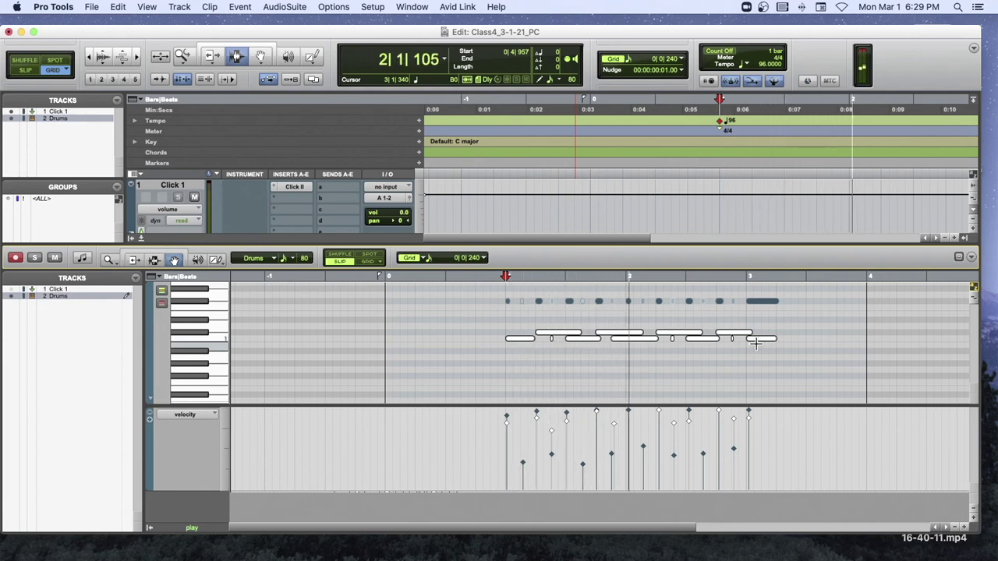
Step: Select the off-beat F#1 hi-hat notes from bar 1 to bar 3 and lower their velocities together
left_click(465, 339)
key("space")
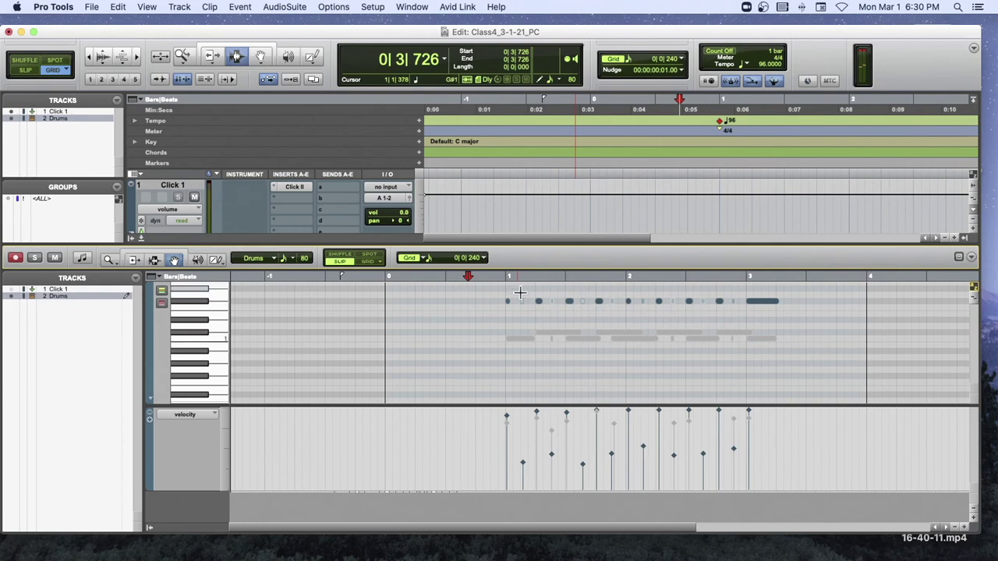
left_click(518, 293)
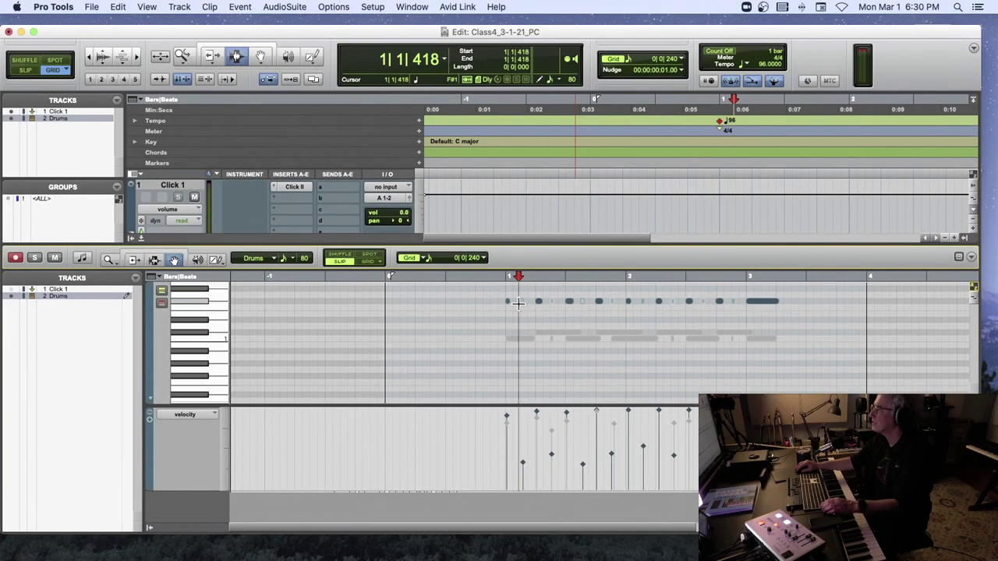
left_click(521, 303)
left_click(550, 301)
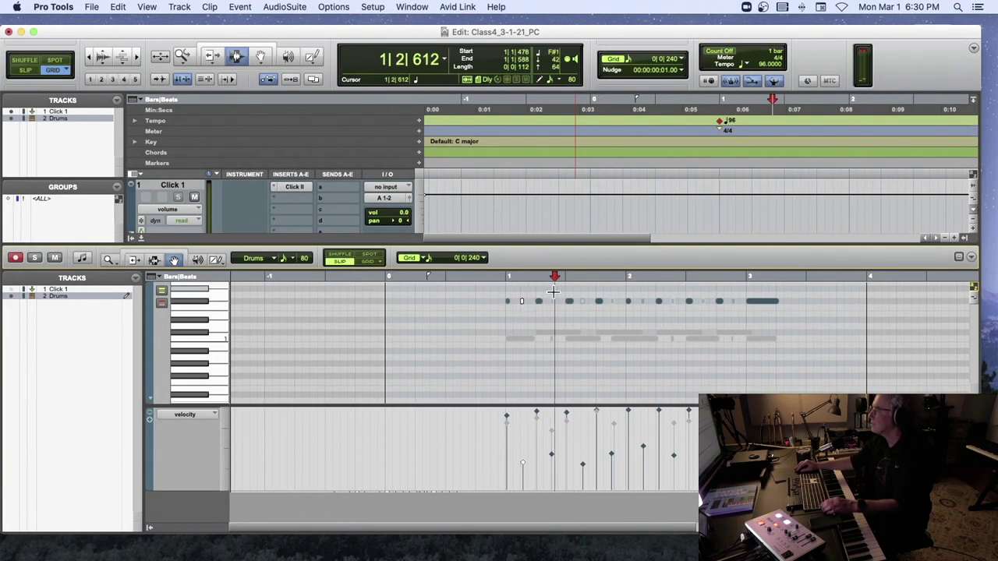
left_click(522, 301, "shift")
left_click(582, 301, "shift")
left_click(611, 301, "shift")
left_click(642, 301, "shift")
left_click(672, 301, "shift")
left_click(735, 302, "shift")
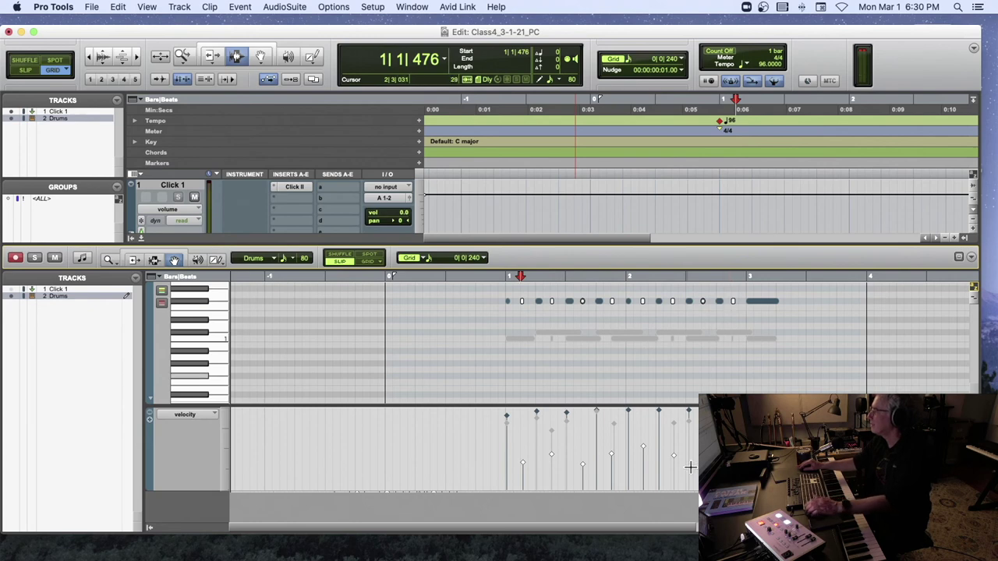
left_click_drag(643, 447, 643, 460)
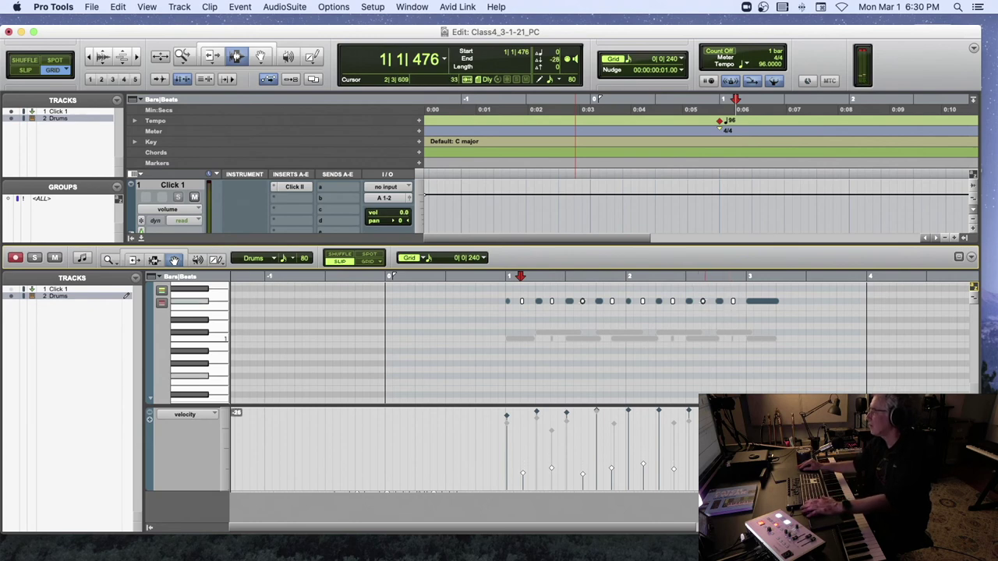
Step: Play the drum part from just before bar 1 to check the softened hi-hats
left_click(493, 278)
key("space")
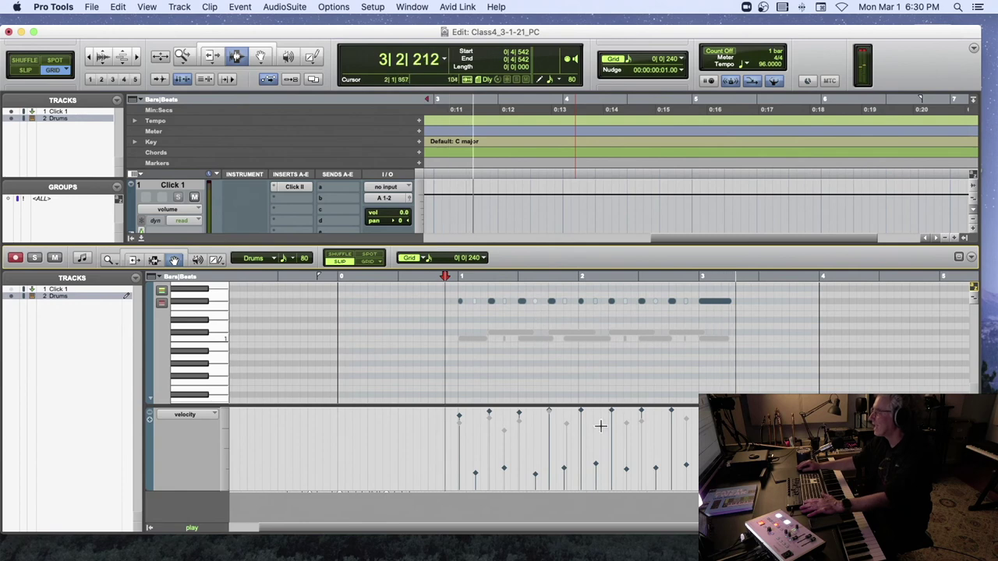
key("space")
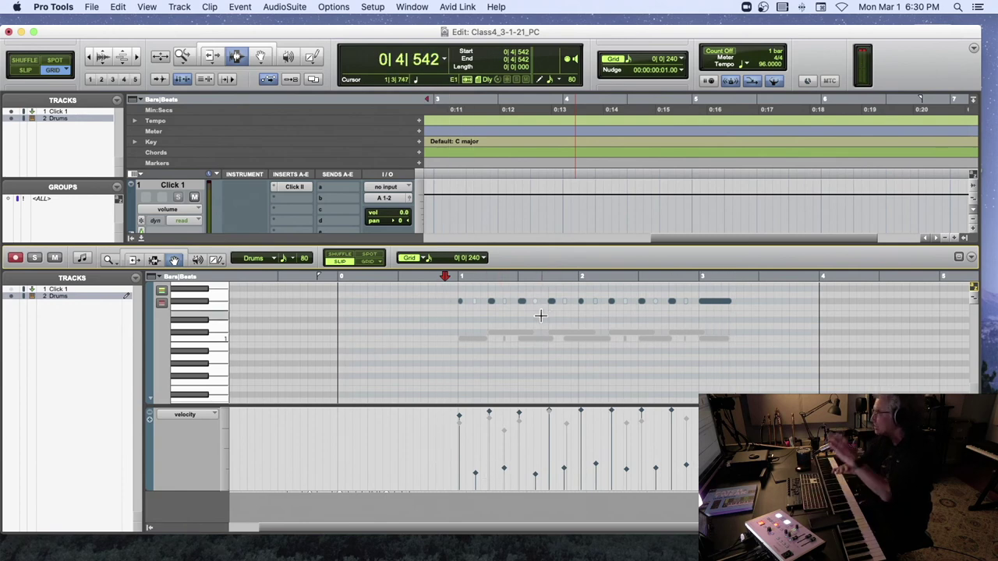
Step: Unmute all the C1 kick notes and play the pattern from just before bar 1
scroll(540, 315, "left", 2)
left_click_drag(512, 325, 733, 331)
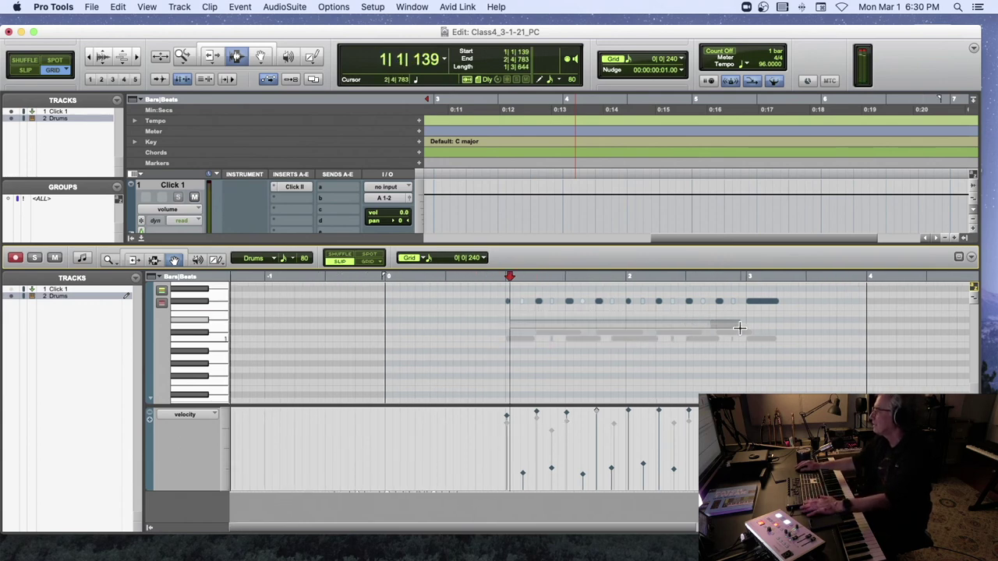
left_click(475, 340)
left_click_drag(477, 340, 796, 346)
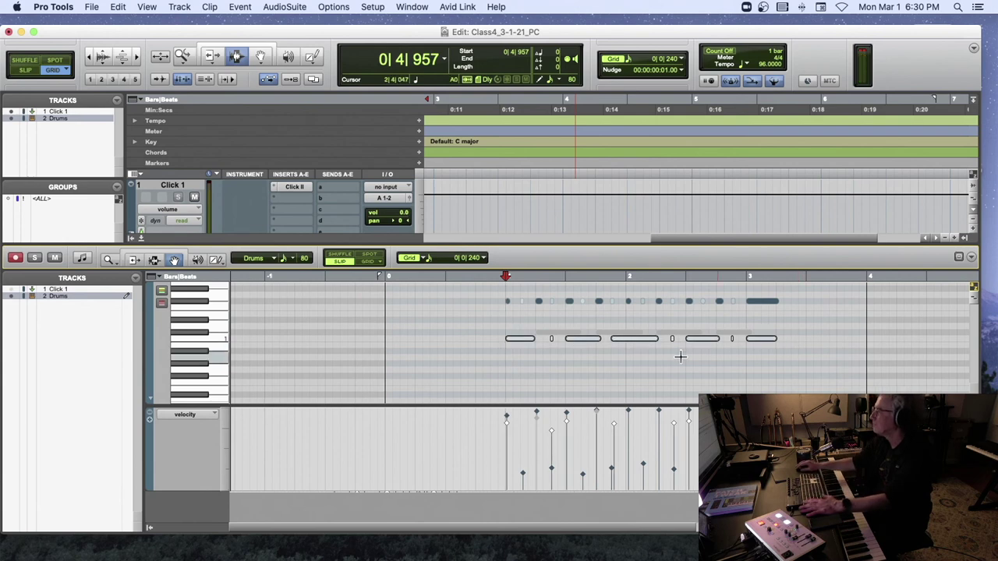
key("space")
left_click(493, 280)
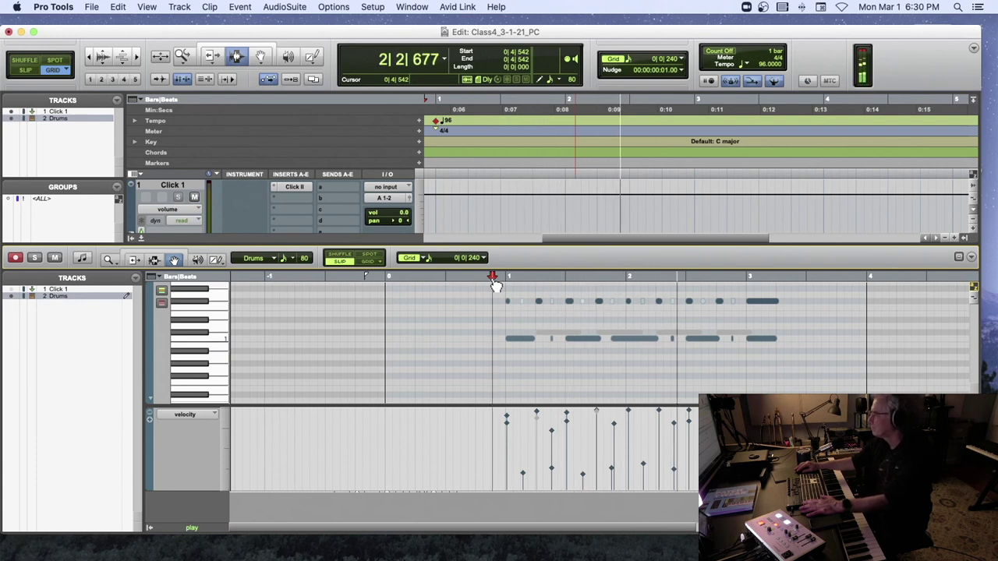
key("space")
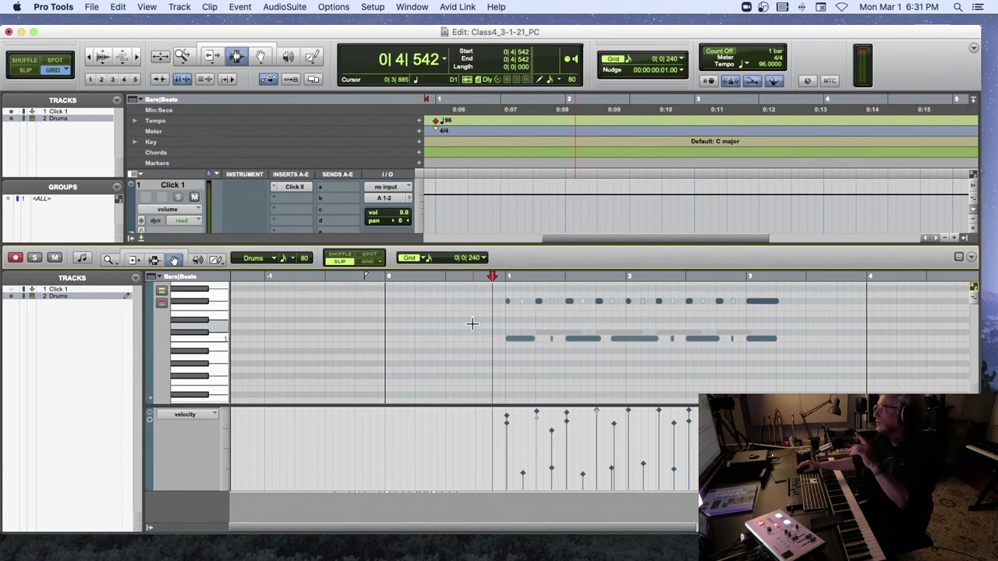
Step: Set the velocity of the short kick note at 2|2|473 to 84 and the one at 2|4|476 to 73
scroll(471, 324, "right", 3)
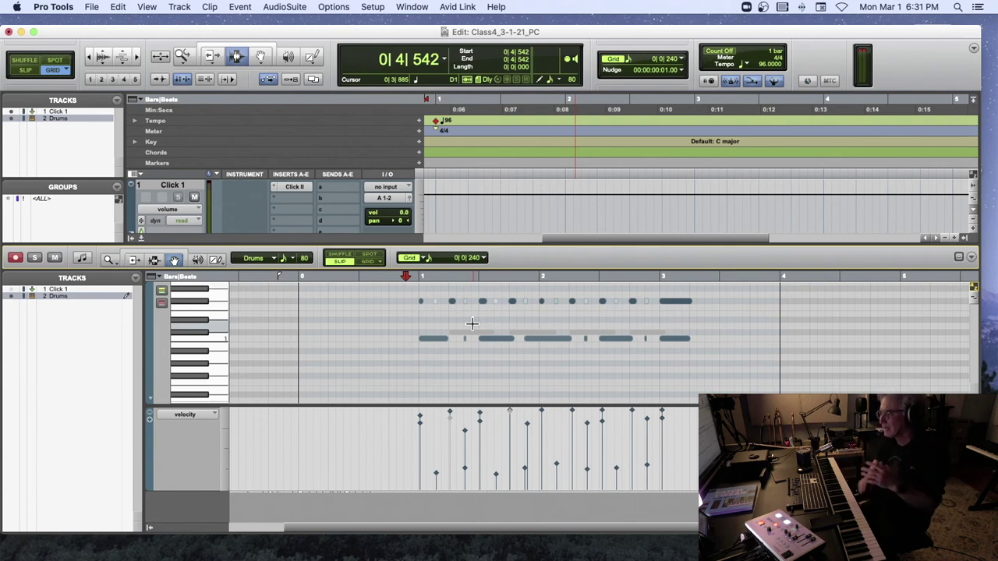
scroll(472, 323, "left", 4)
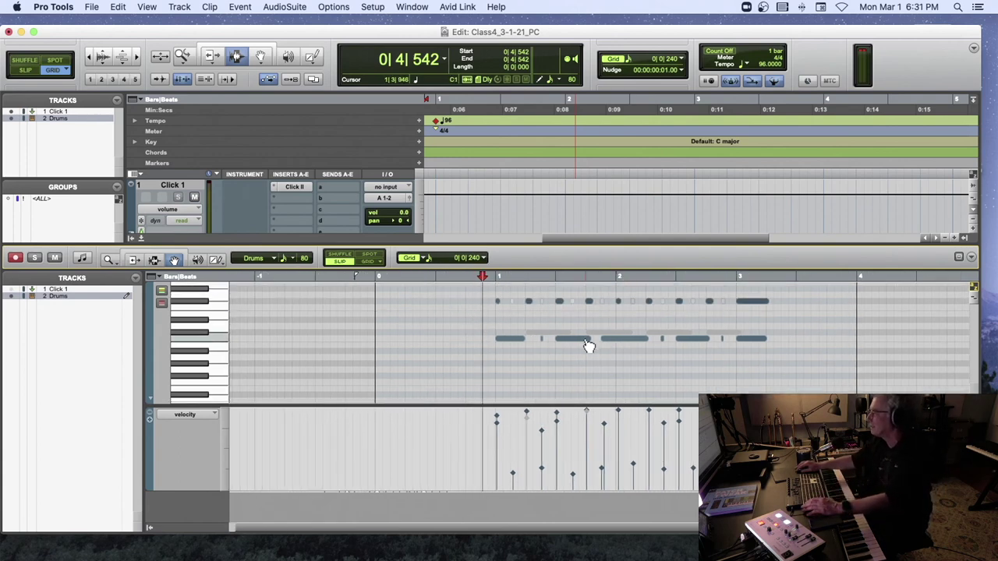
left_click(541, 339)
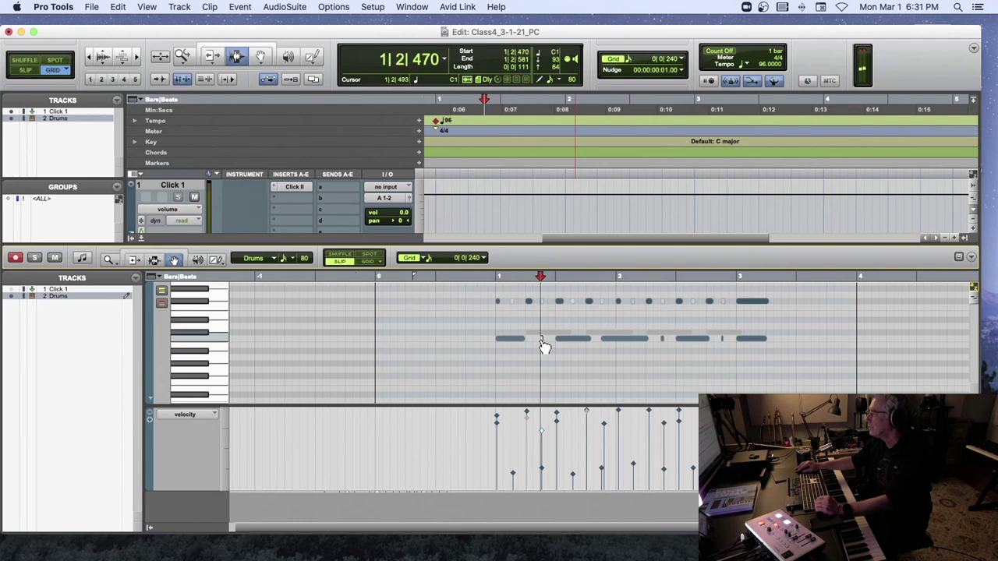
left_click(665, 338)
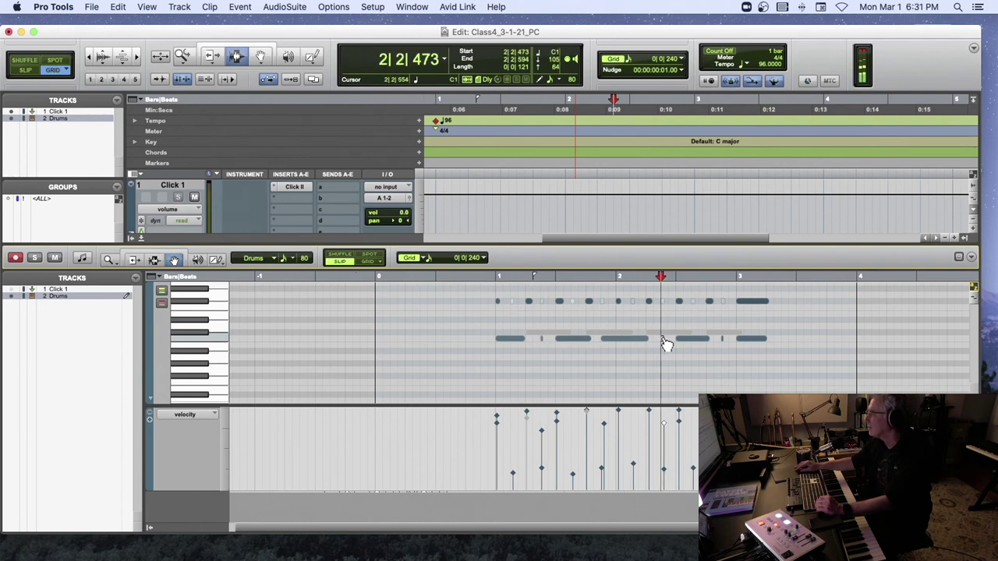
left_click_drag(667, 429, 666, 439)
scroll(667, 438, "left", 1)
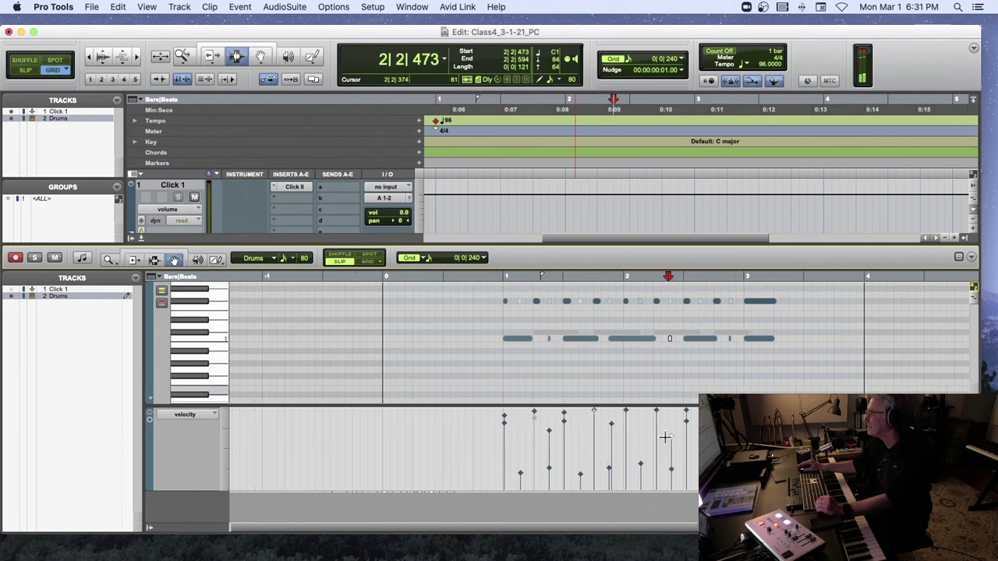
left_click(730, 341)
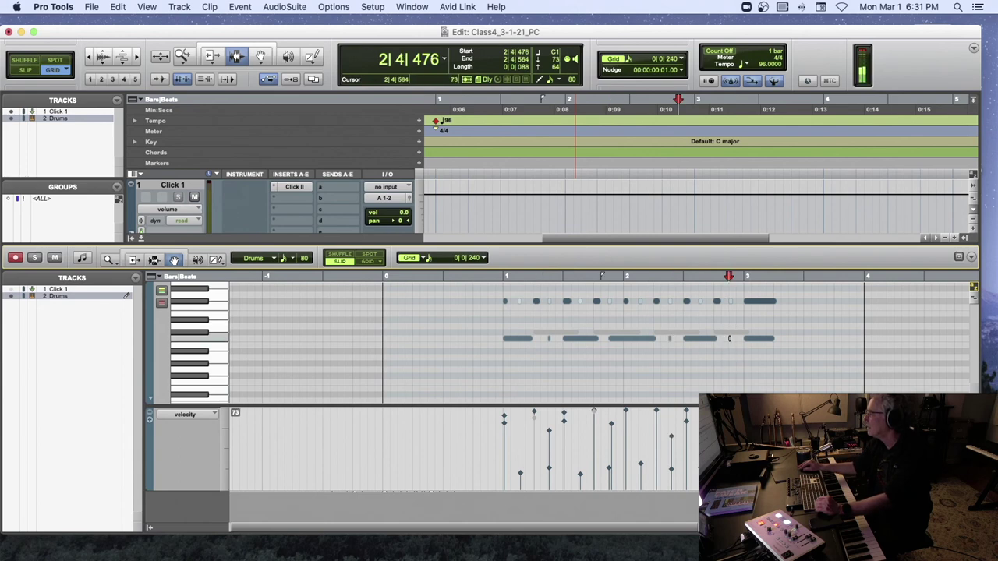
Step: Play the hi-hat and kick pattern from just before bar 1 to check the kick velocities
left_click(490, 279)
key("space")
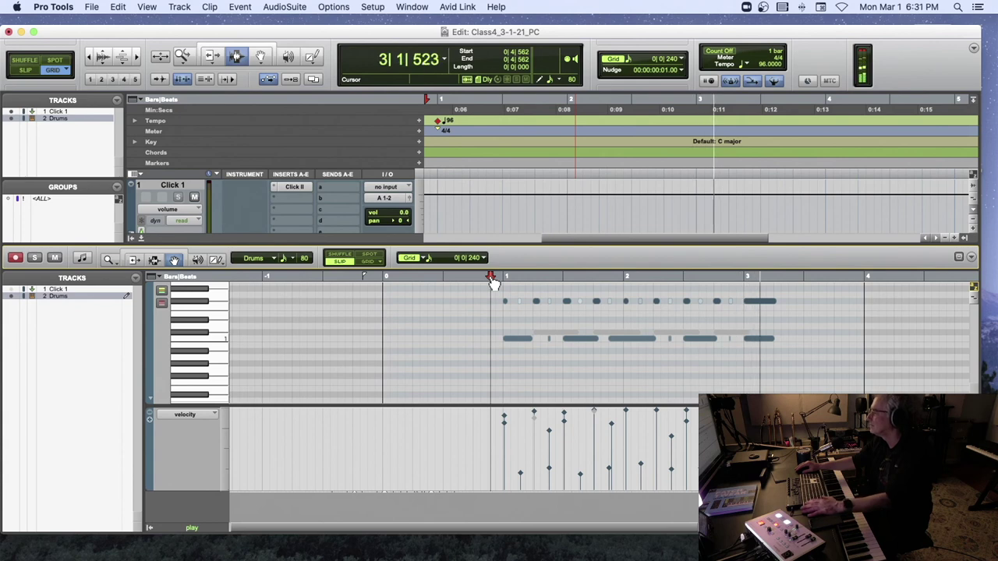
key("space")
Step: Unmute the snare notes just above the kick row and play the full beat from just before bar 1
left_click_drag(522, 333, 739, 333)
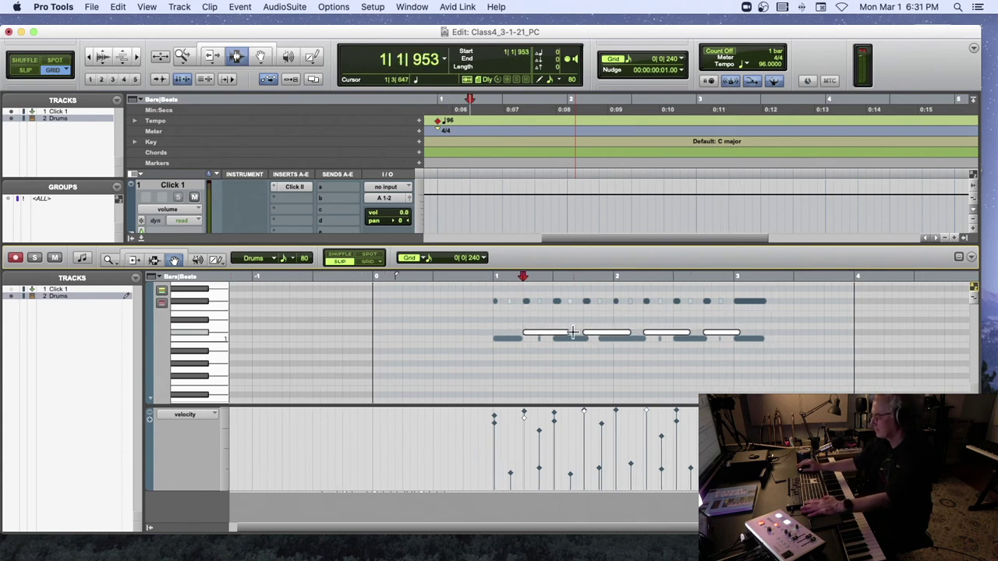
left_click(492, 284)
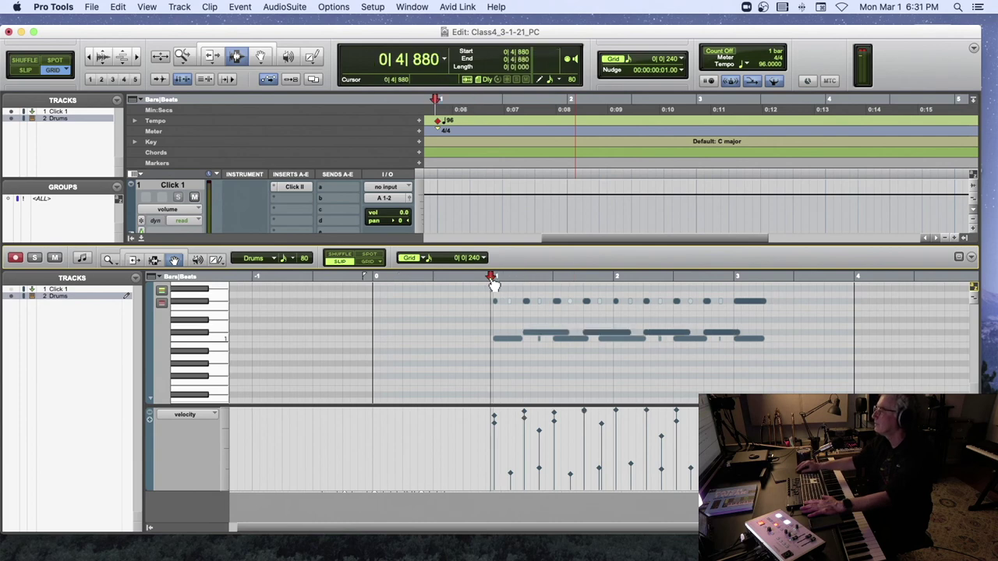
key("space")
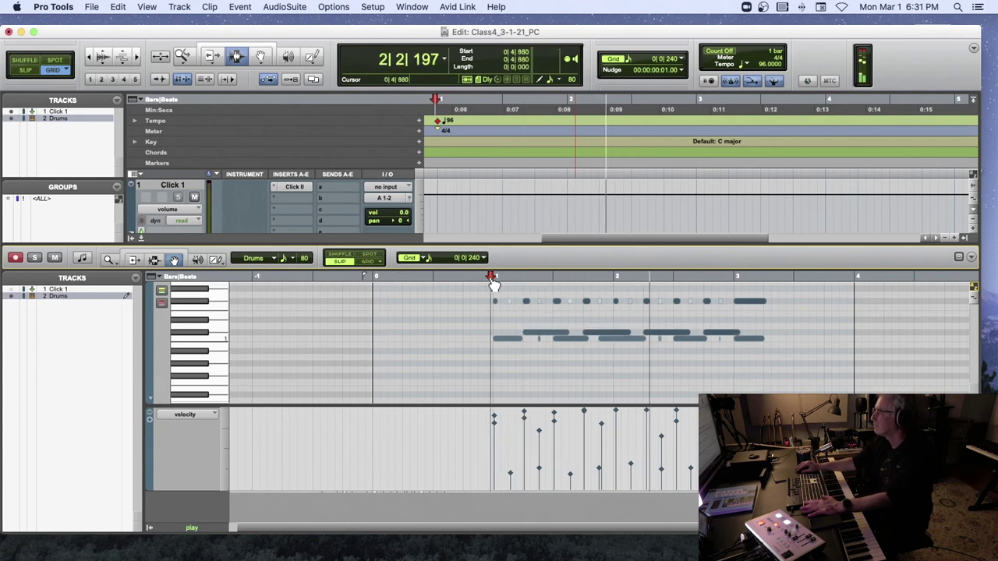
key("space")
key("space")
Step: Lower the velocities of all the snare notes together and play the beat again from just before bar 1
left_click_drag(507, 322, 735, 338)
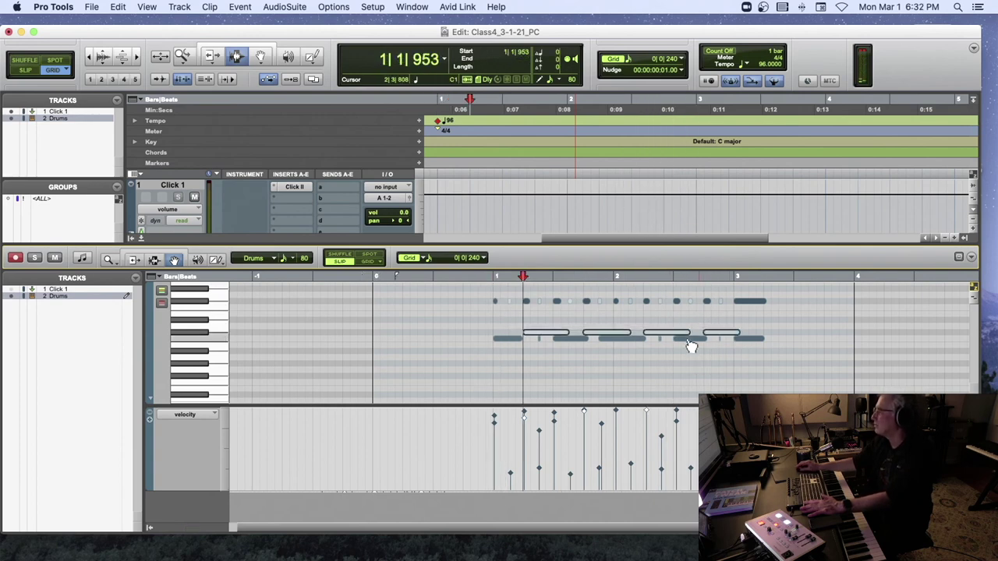
left_click_drag(588, 416, 588, 443)
left_click(475, 279)
key("space")
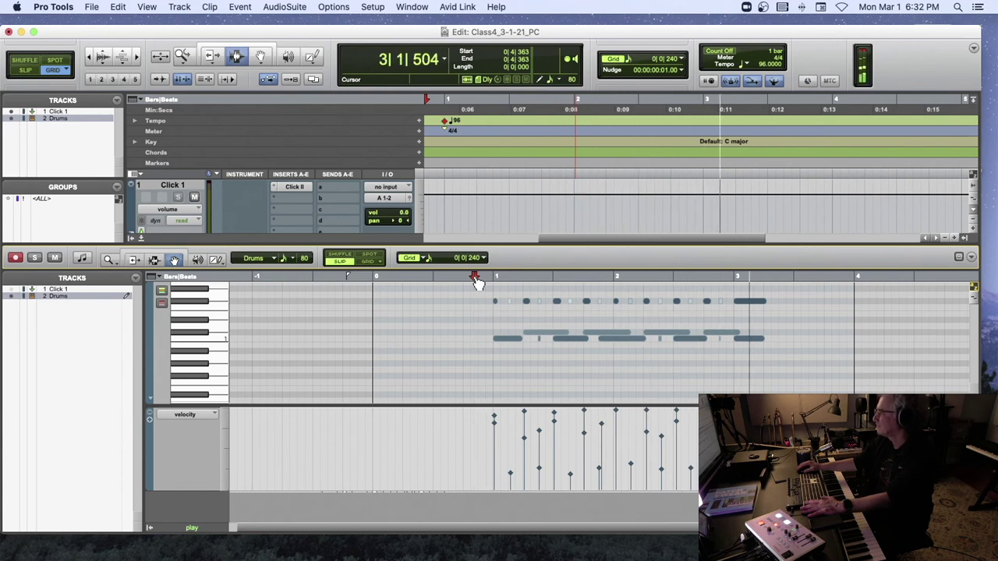
key("space")
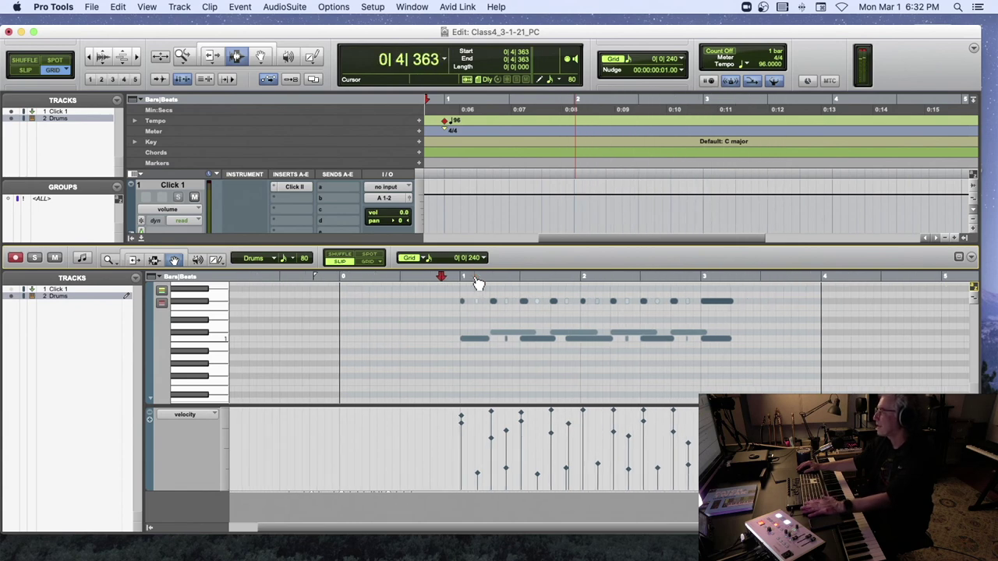
key("space")
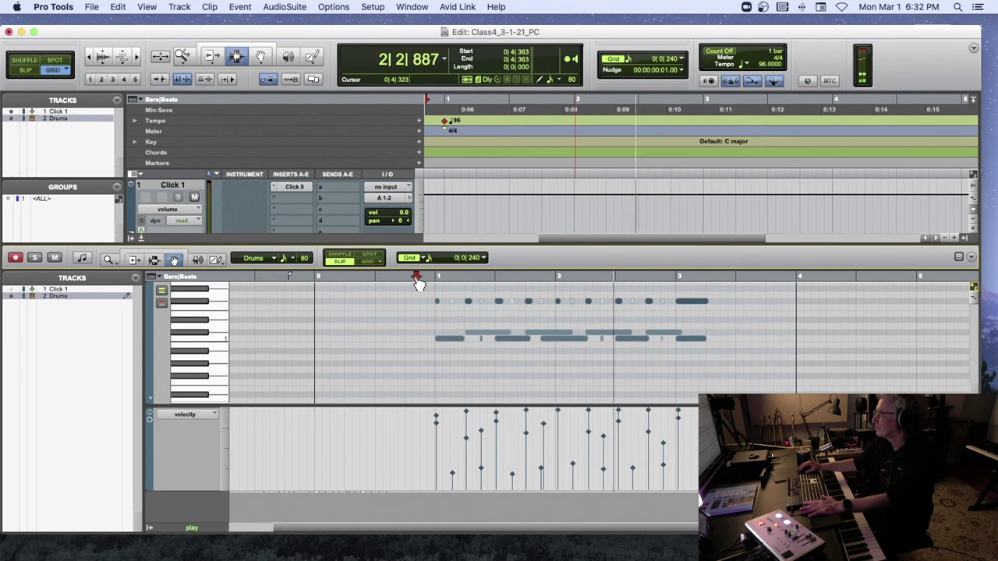
key("space")
Step: Close the docked MIDI Editor and play the edited drum clip in the Edit window
left_click(142, 237)
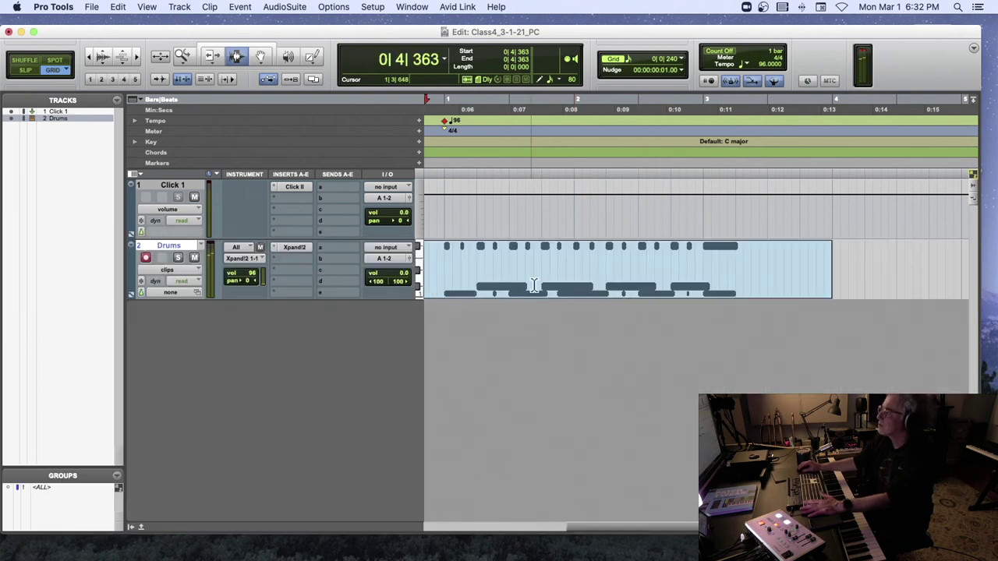
scroll(566, 282, "left", 5)
scroll(566, 282, "right", 5)
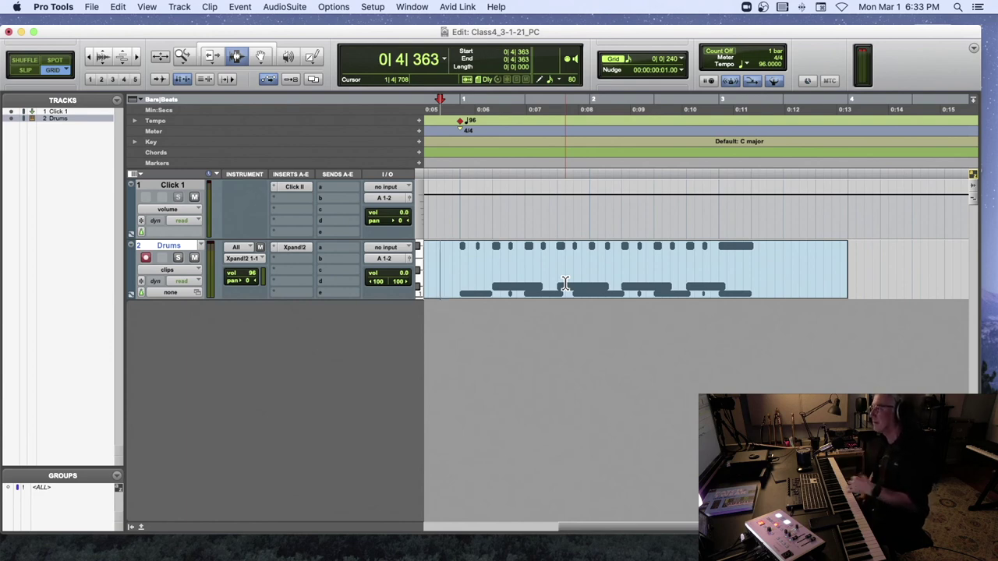
key("space")
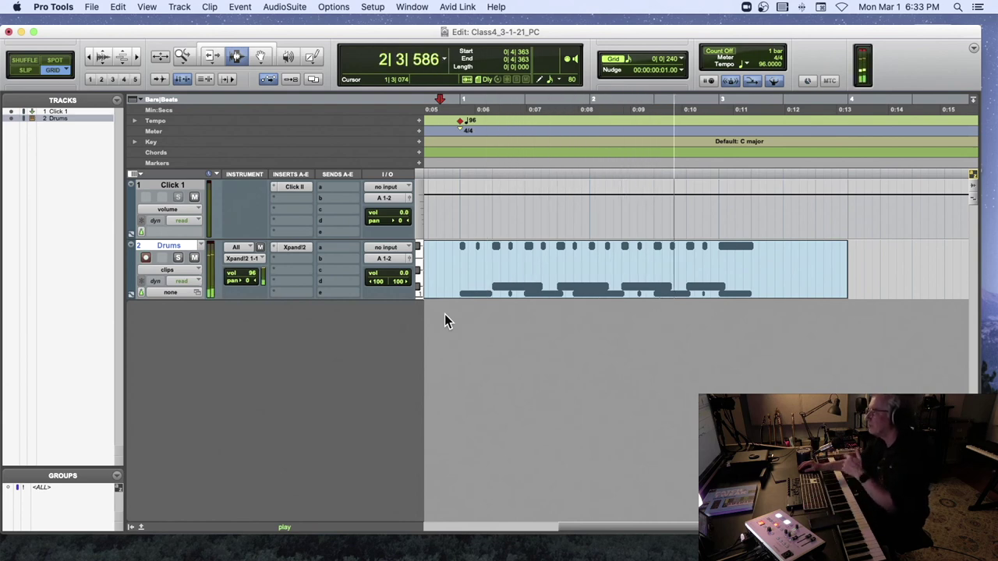
key("space")
Step: Create an instrument track named BAss with Xpand!2 loaded with the 06 Full Finger Bass preset, closing the plug-in window
key("super+shift+n")
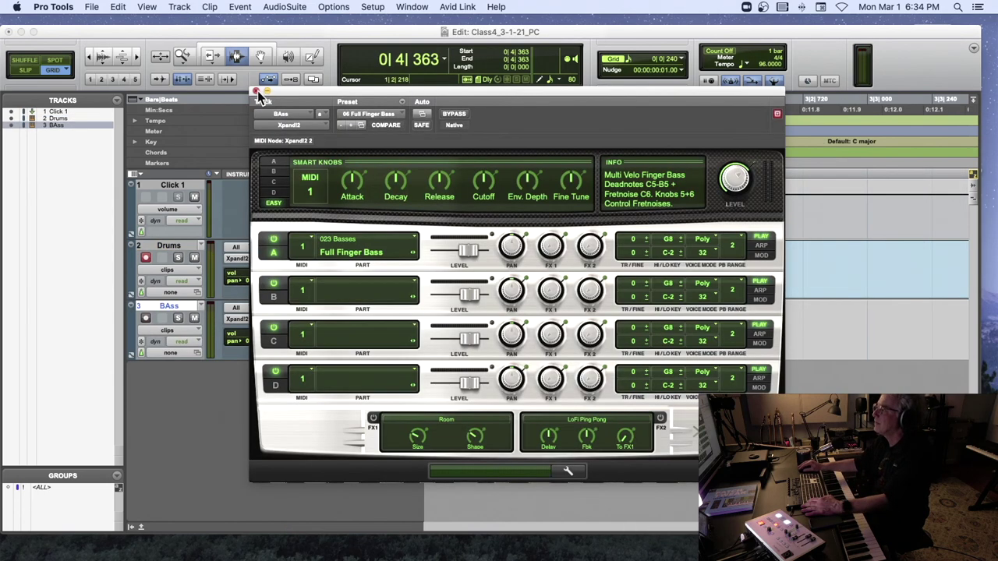
left_click(251, 88)
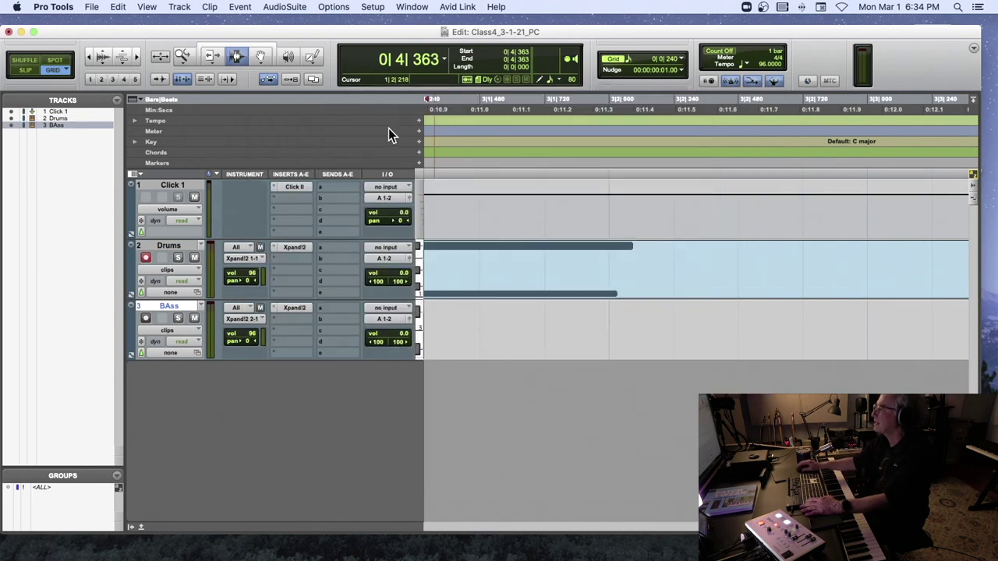
key("super+bracketleft")
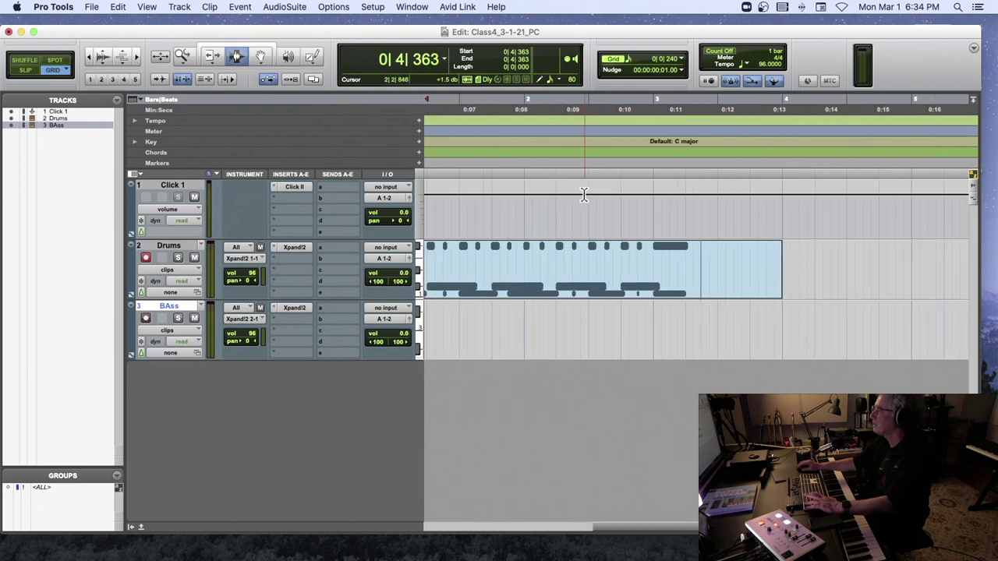
key("super+bracketleft")
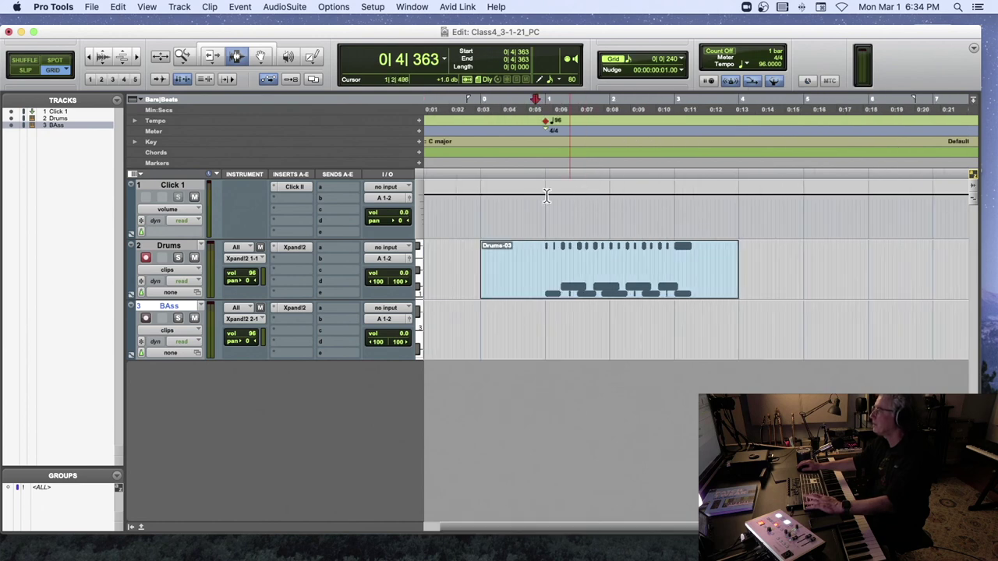
Step: Record-enable the BAss track, rehearse along with the drums, and record a bass line starting from bar 0
left_click(145, 318)
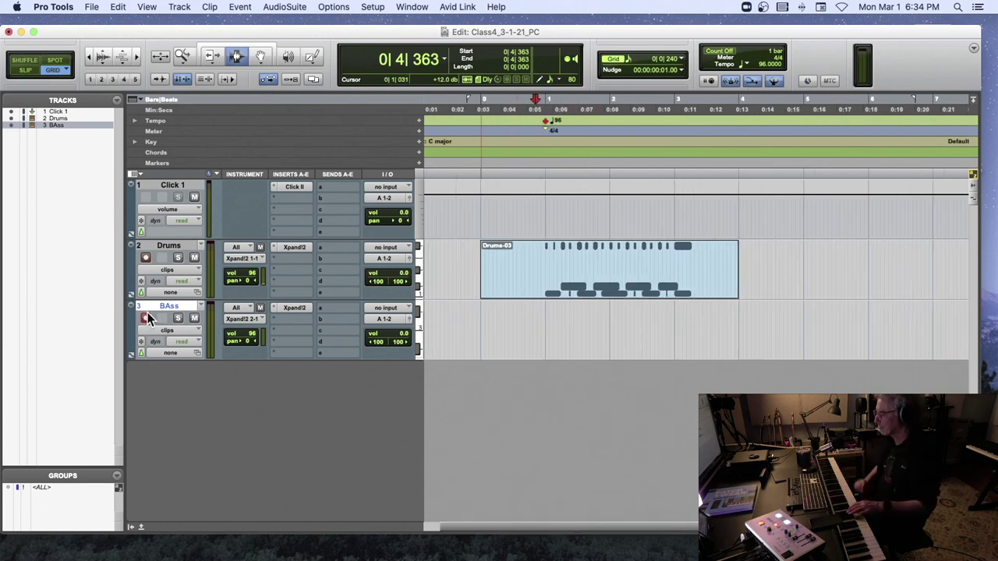
key("space")
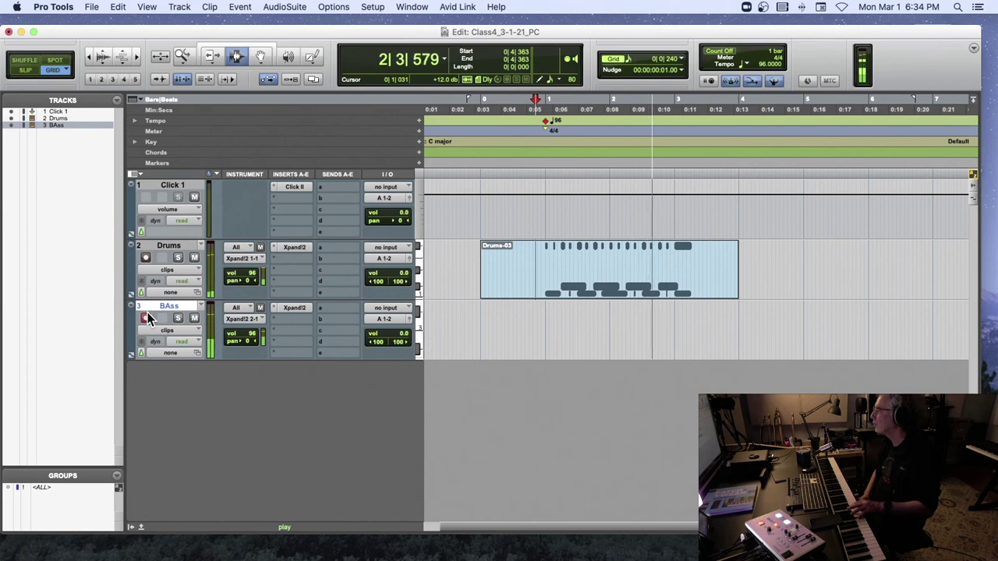
key("space")
key("space")
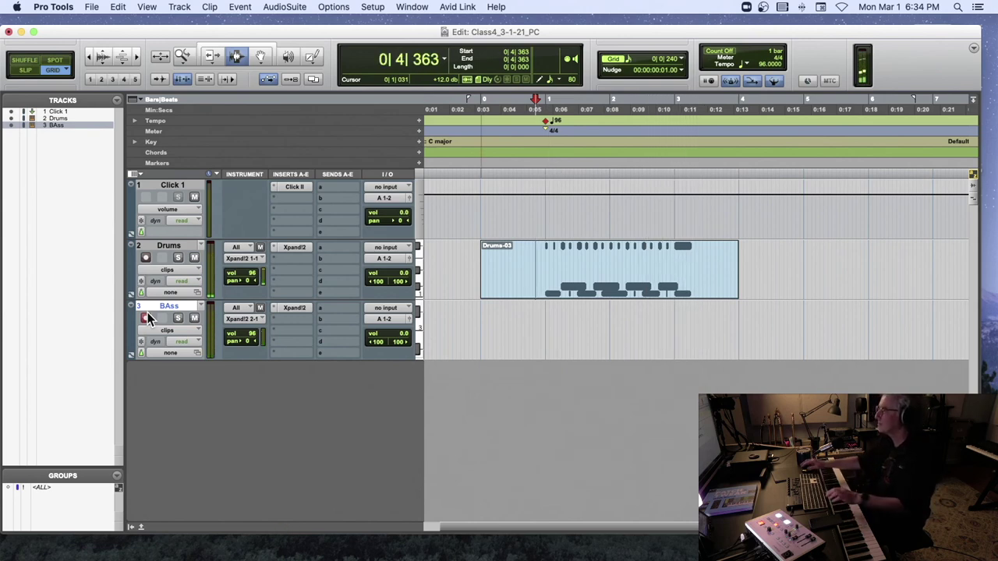
left_click(481, 170)
key("F12")
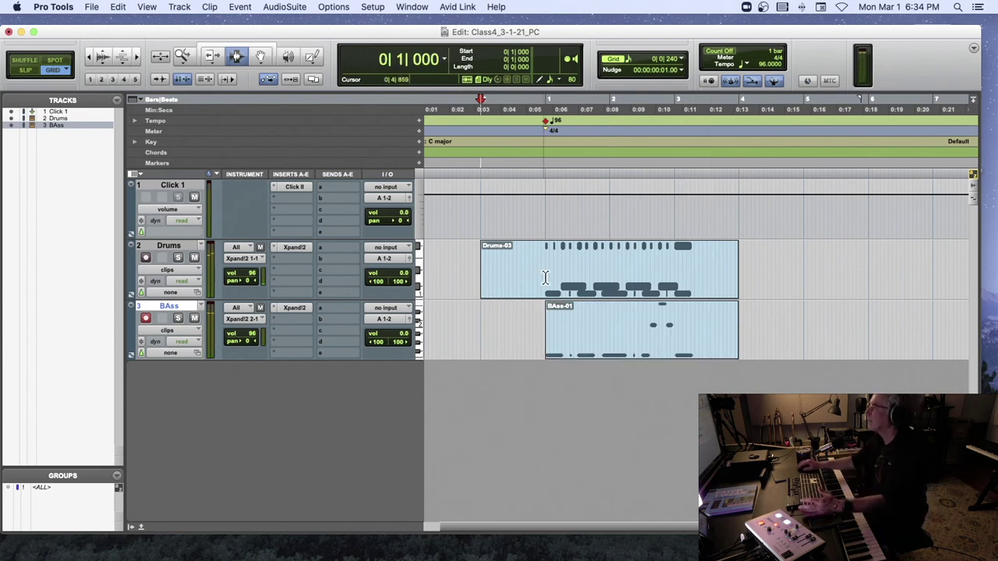
Step: Lower the BAss track's instrument volume to 72 and play the bass and drums from 0|4|480
left_click_drag(259, 337, 253, 352)
left_click(537, 316)
key("space")
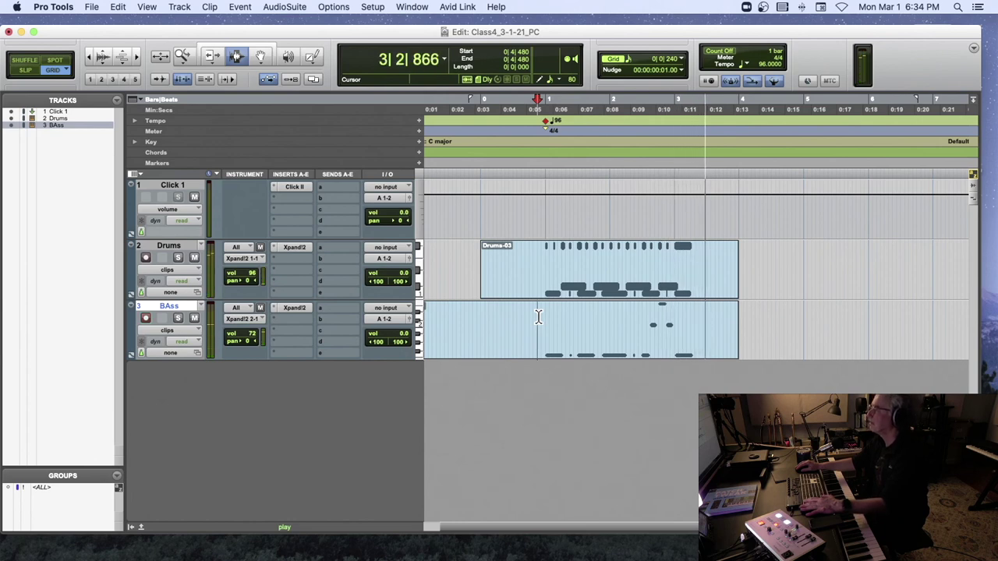
key("space")
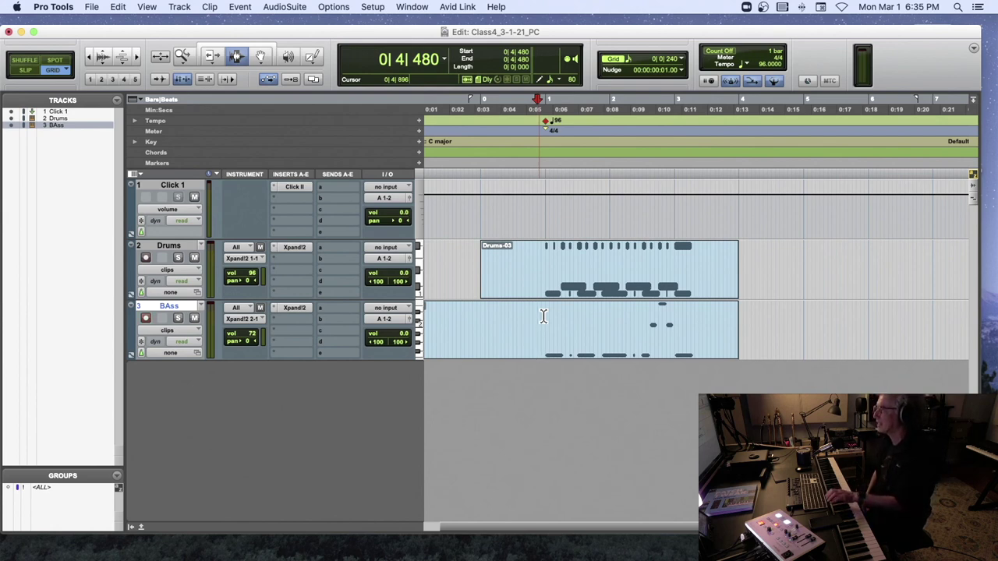
Step: Replay the bass and drums twice from just before bar 1, and place the edit cursor at 0|4|720 on the BAss track
key("space")
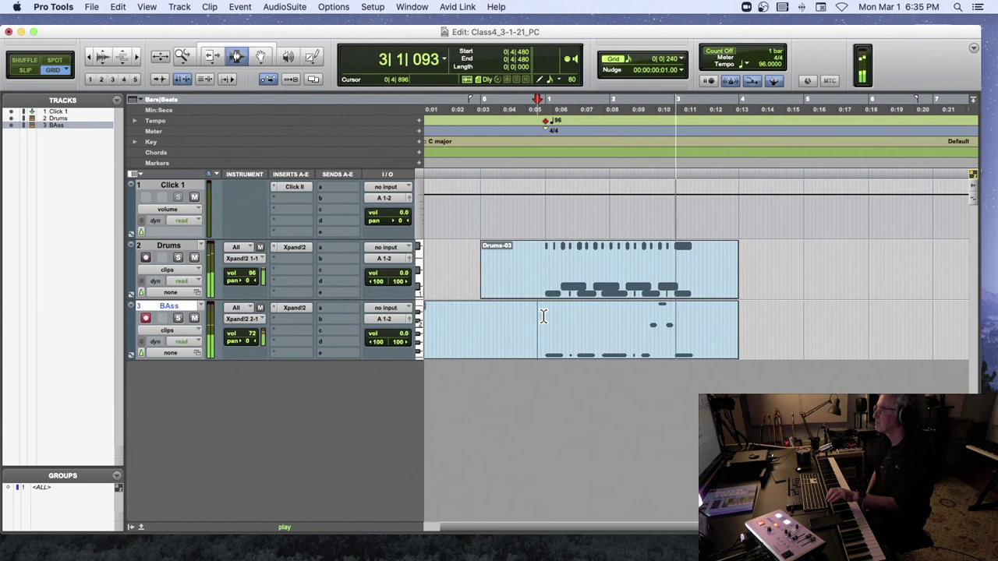
key("space")
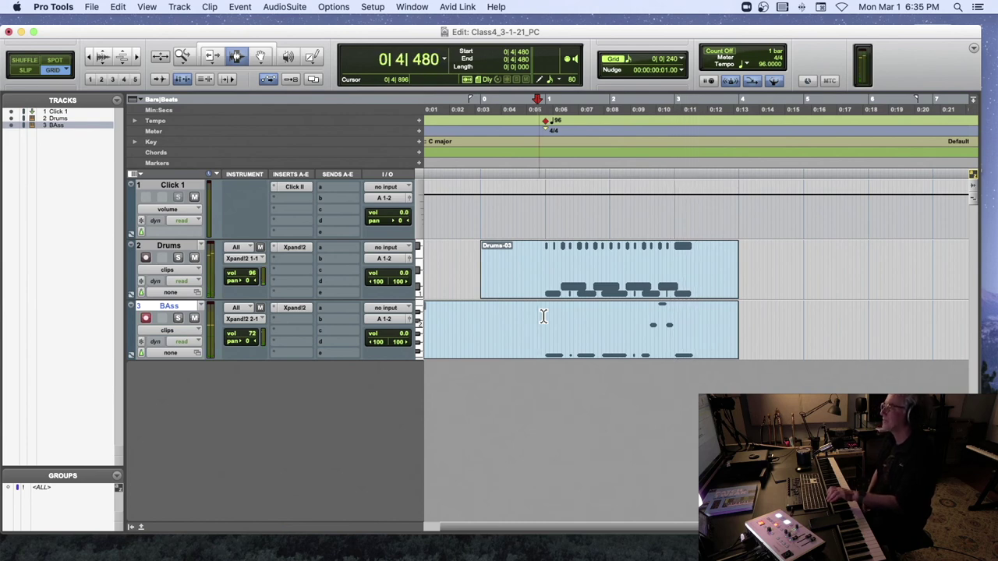
key("space")
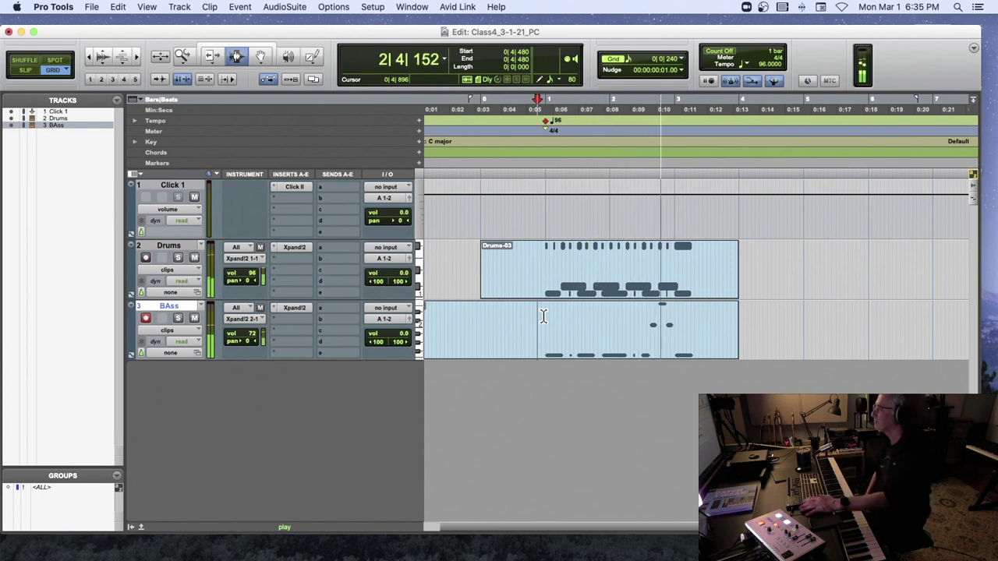
key("space")
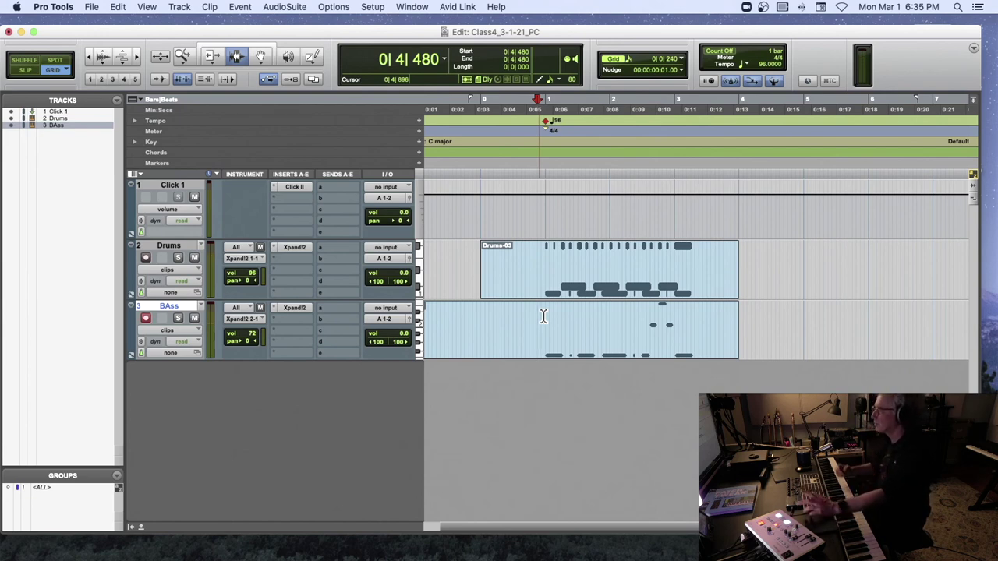
scroll(543, 316, "right", 1)
left_click(513, 334)
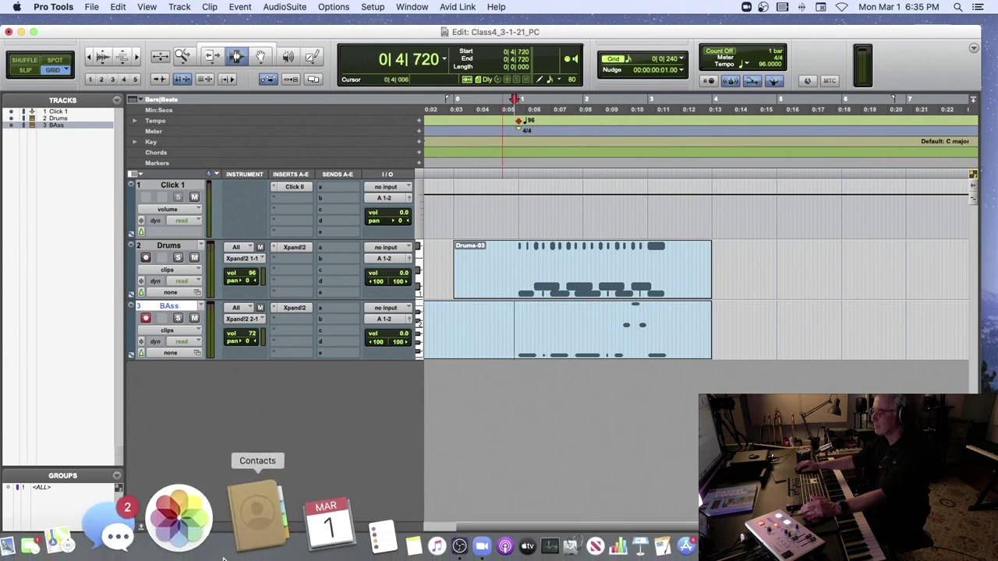
Step: Switch to Google Classroom in Chrome and edit the final project description to require "at least 6 tracks total"
left_click(78, 530)
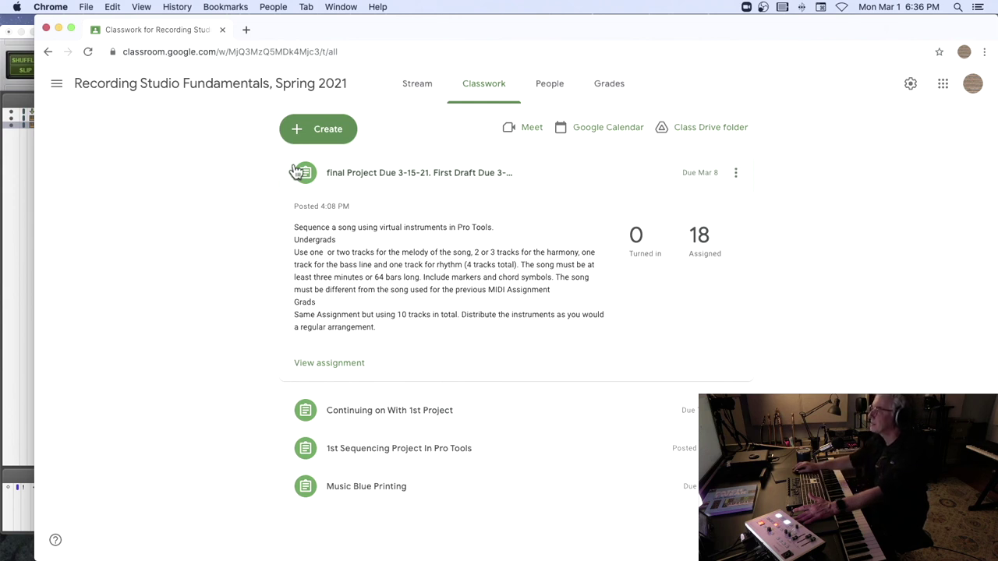
left_click(733, 173)
left_click(699, 209)
left_click(686, 209)
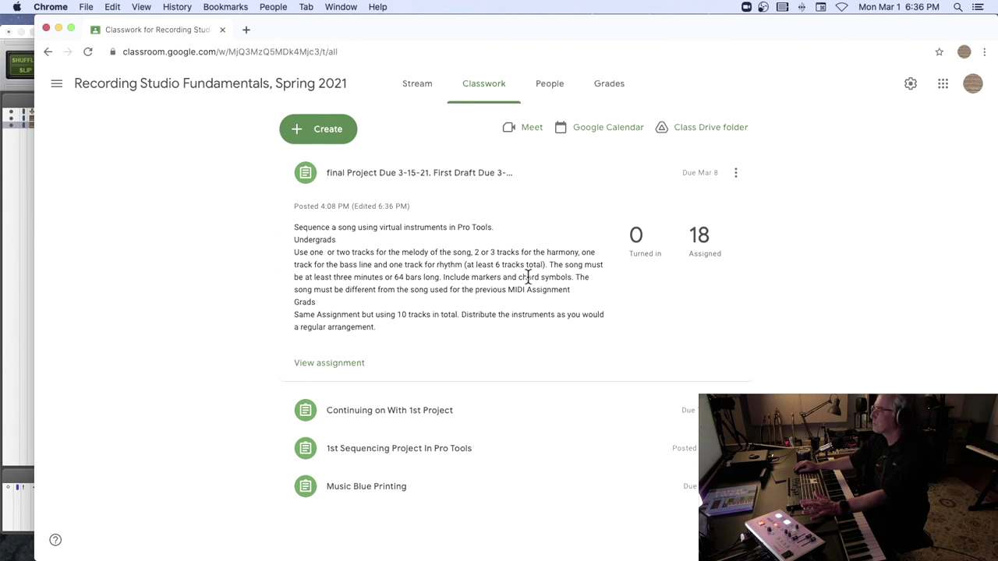
Step: Review the markers requirement in the final project description and the submission status of the Continuing on With 1st Project assignment
left_click_drag(501, 279, 479, 279)
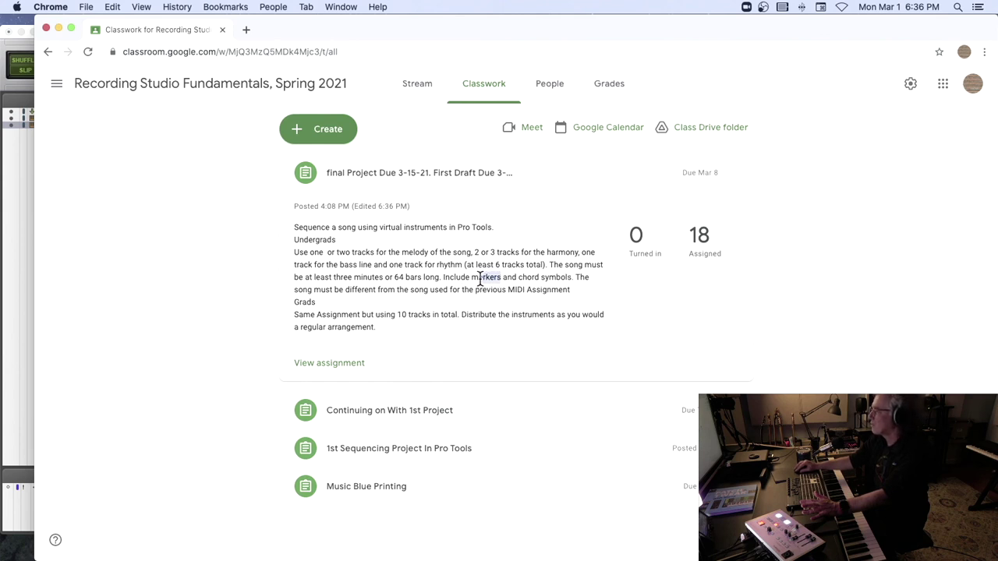
left_click(570, 275)
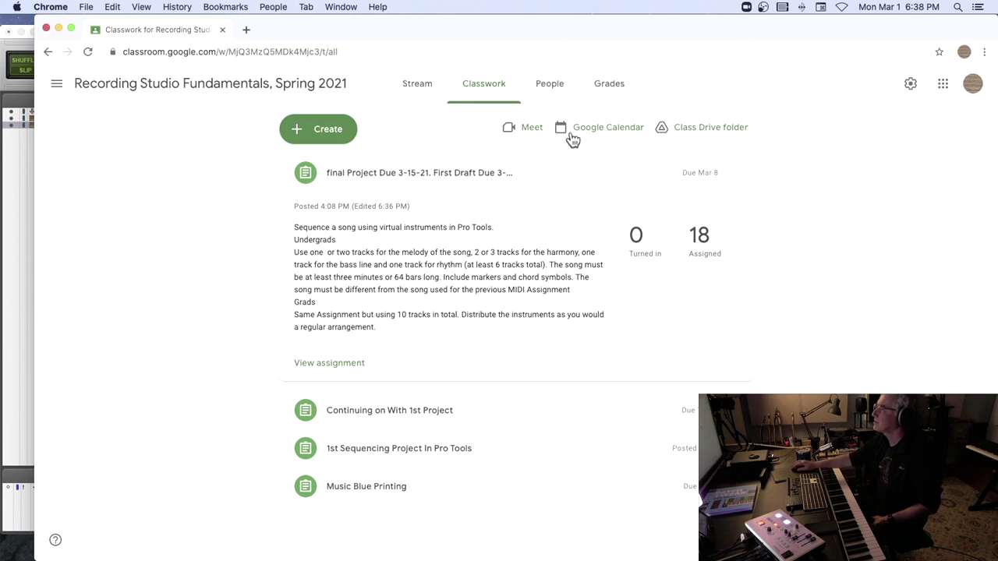
left_click(381, 412)
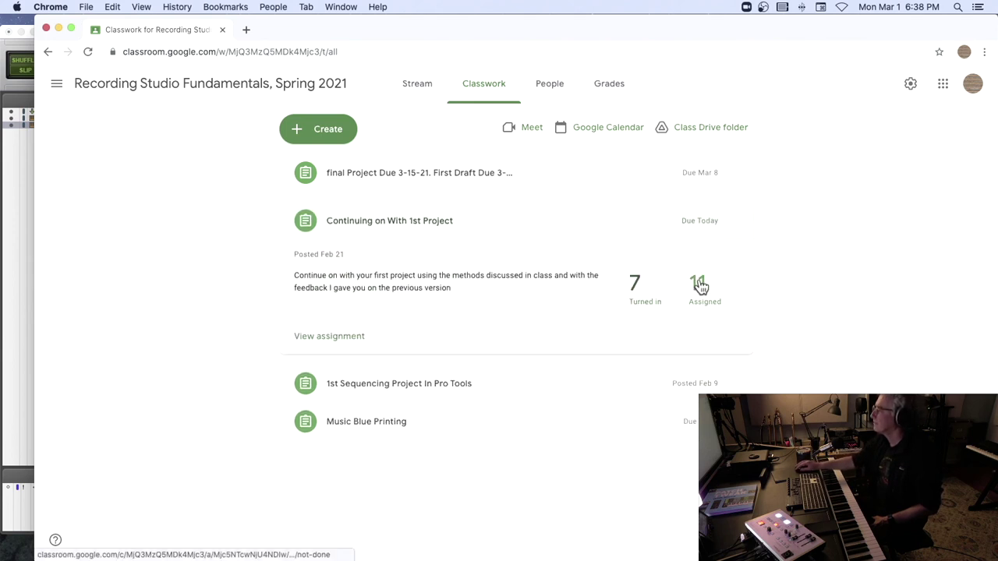
left_click(48, 52)
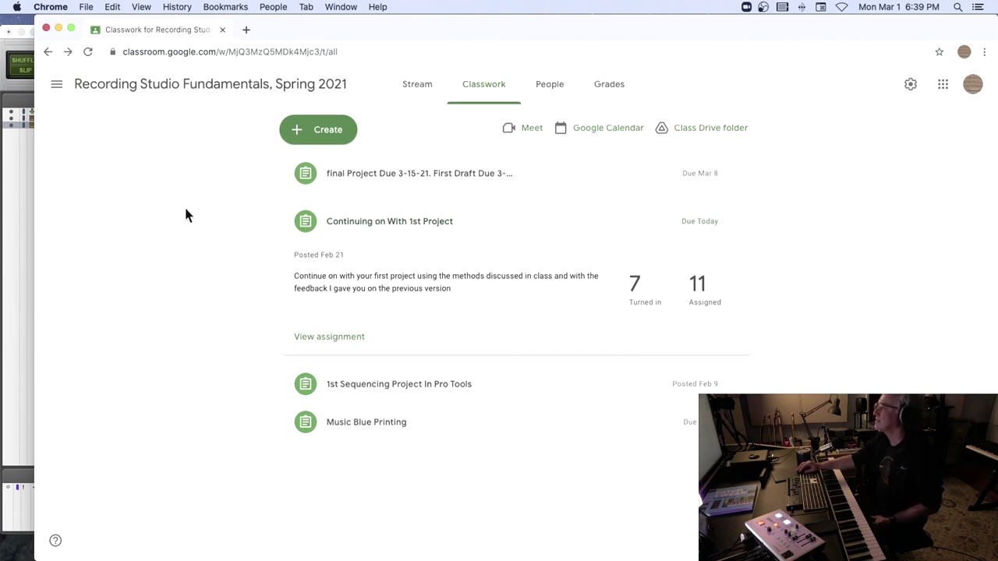
left_click(68, 52)
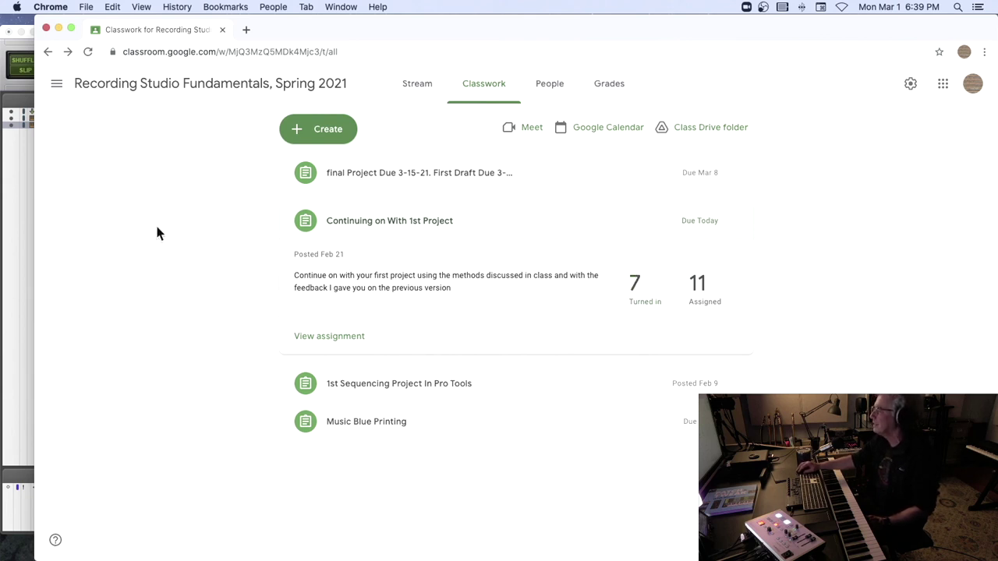
left_click(48, 52)
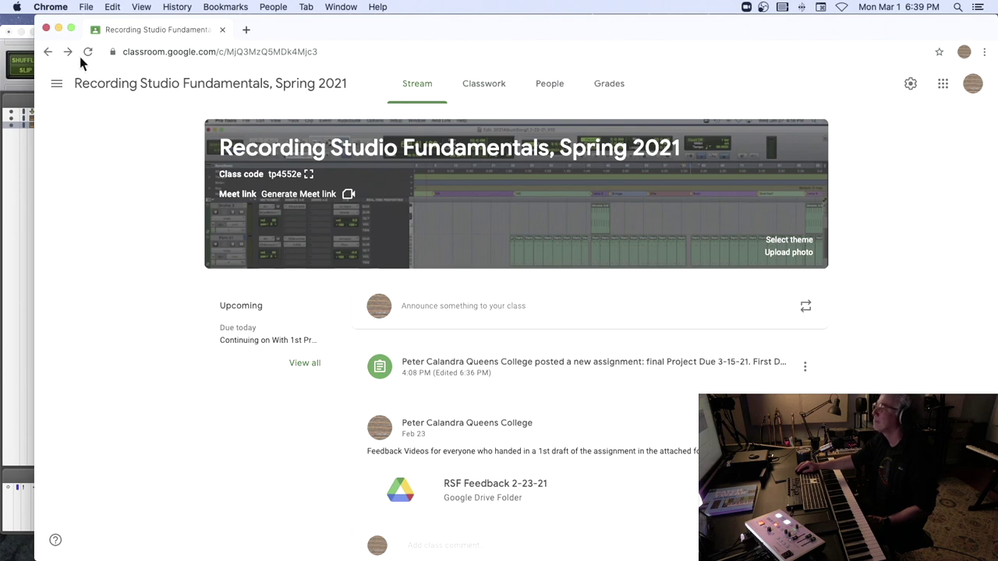
Step: Close the Google Classroom browser window and return to the Edit window in Pro Tools
left_click(46, 29)
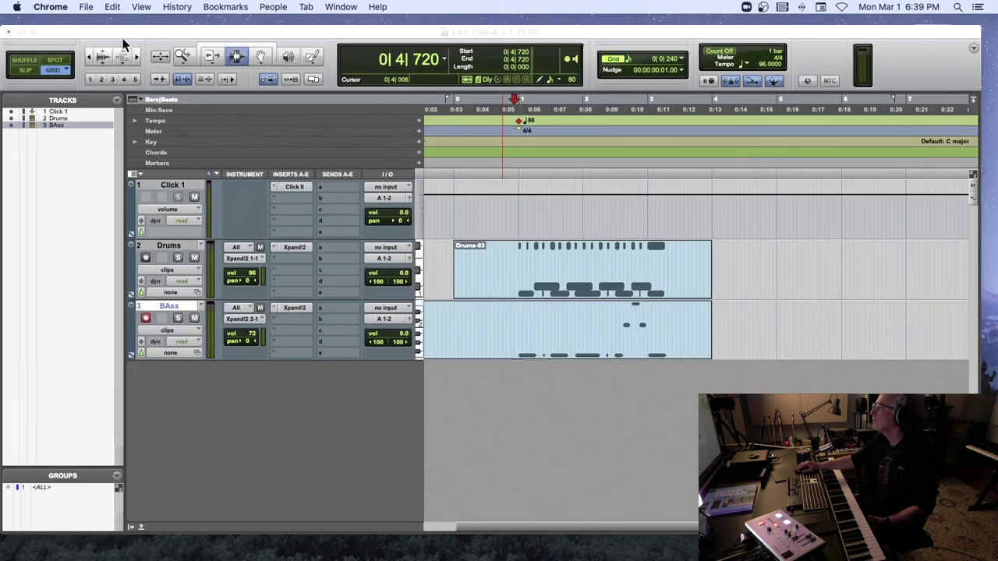
left_click(130, 33)
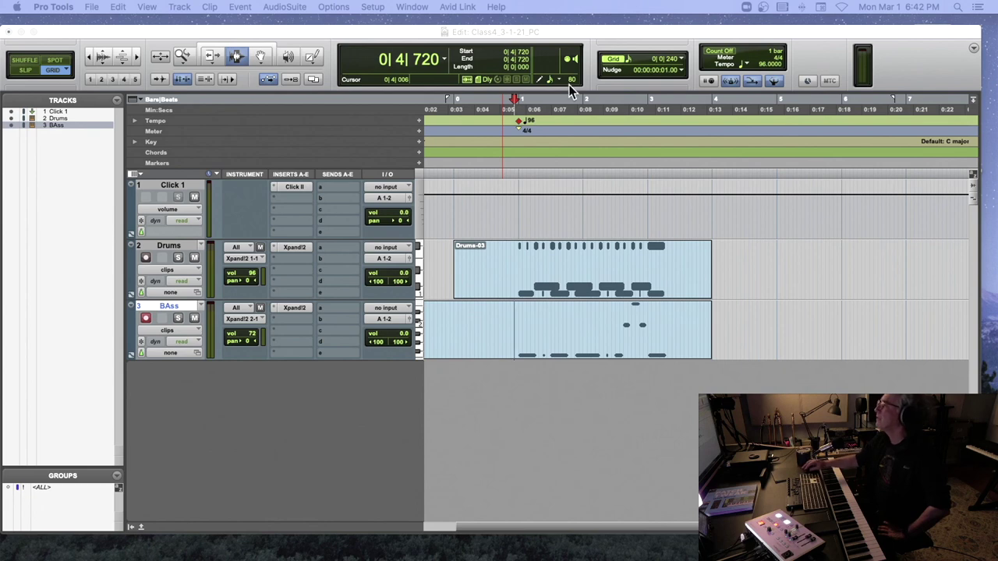
left_click(579, 27)
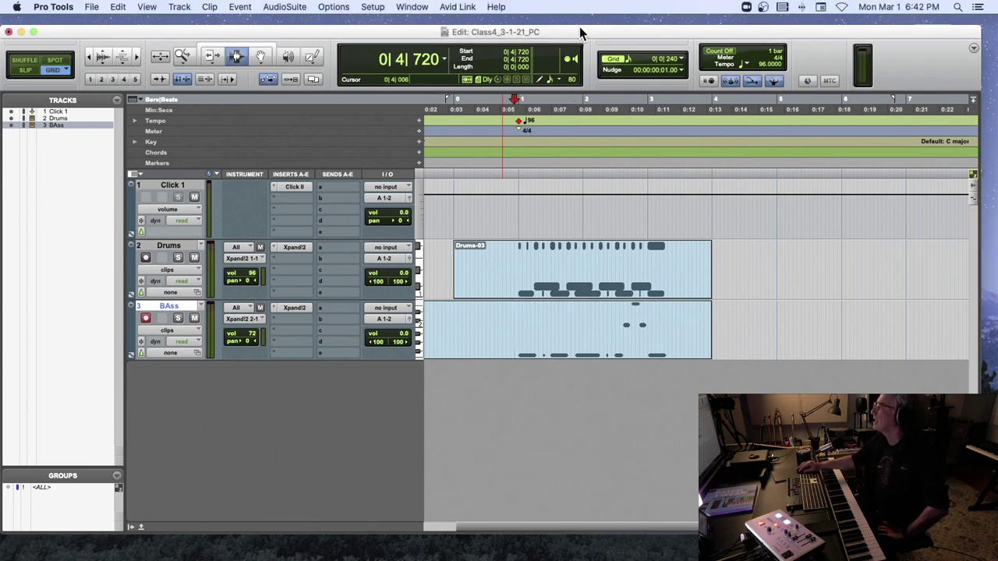